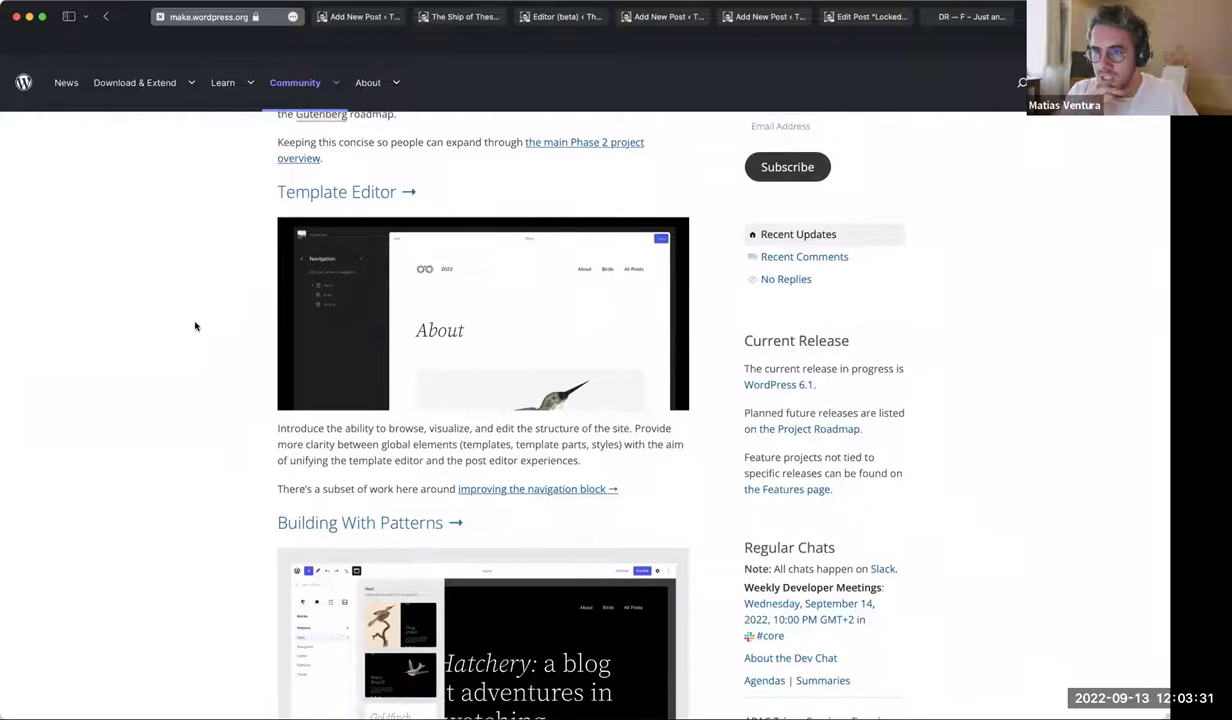
Review the Roadmap to 6.1 post from the Template Editor section down to Themes & Gradual Adoption and back
scroll(195, 326, down, 9)
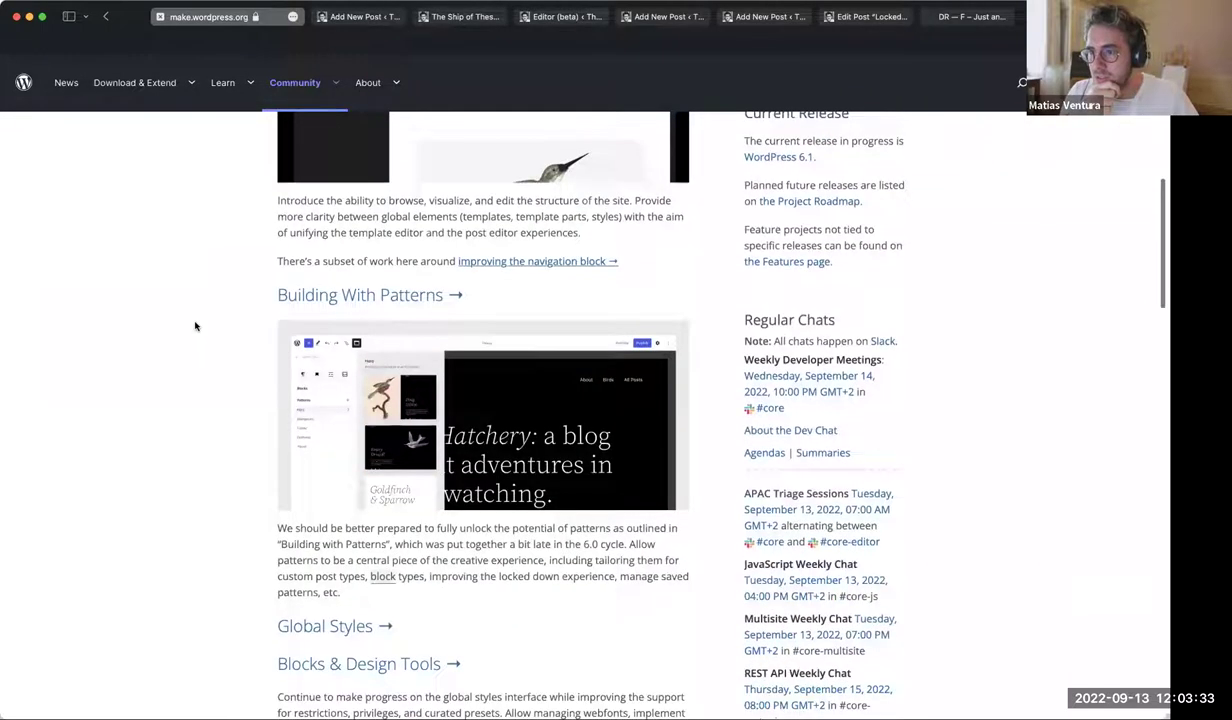
scroll(195, 326, down, 2)
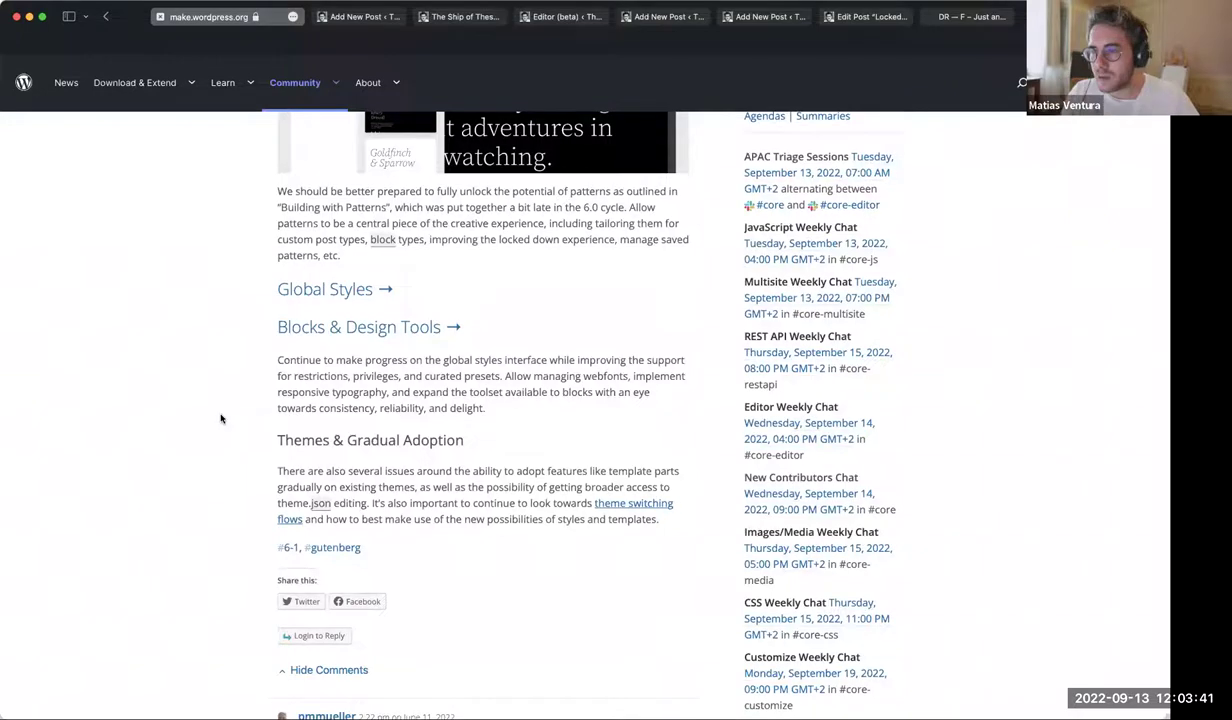
scroll(221, 419, up, 10)
scroll(221, 419, down, 1)
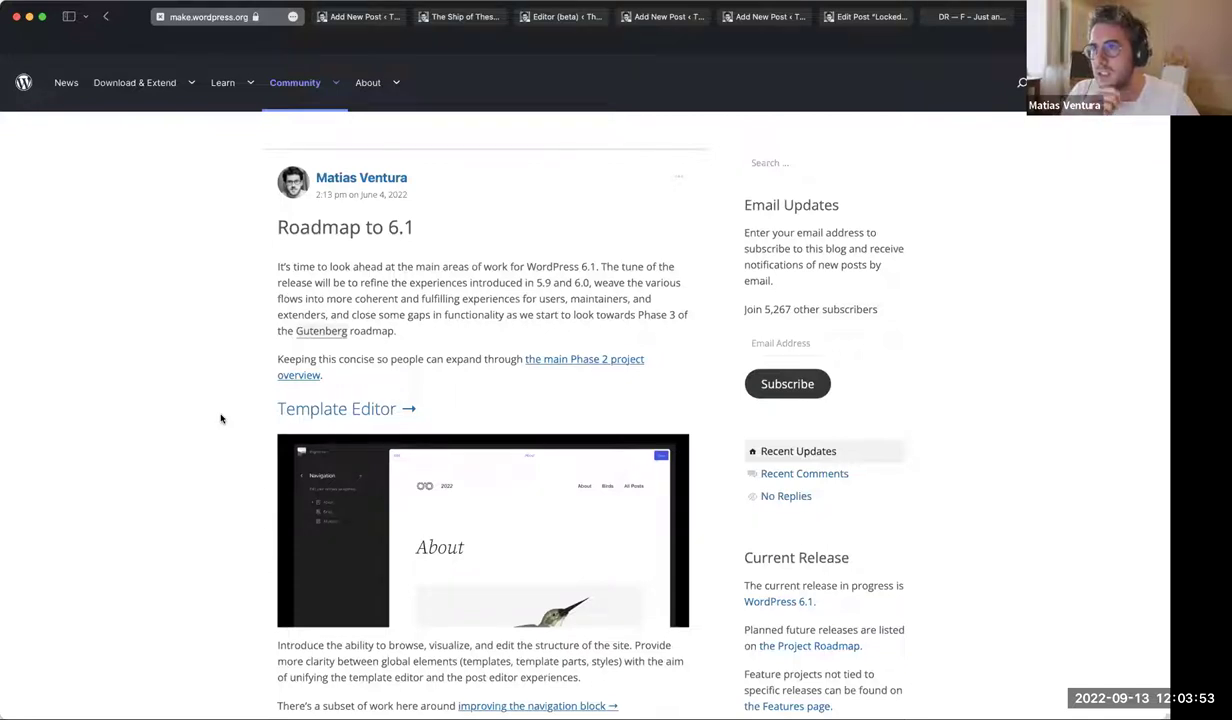
Look over the 6.1 draft post and The Ship of Theseus front page down to its post pagination
click(345, 20)
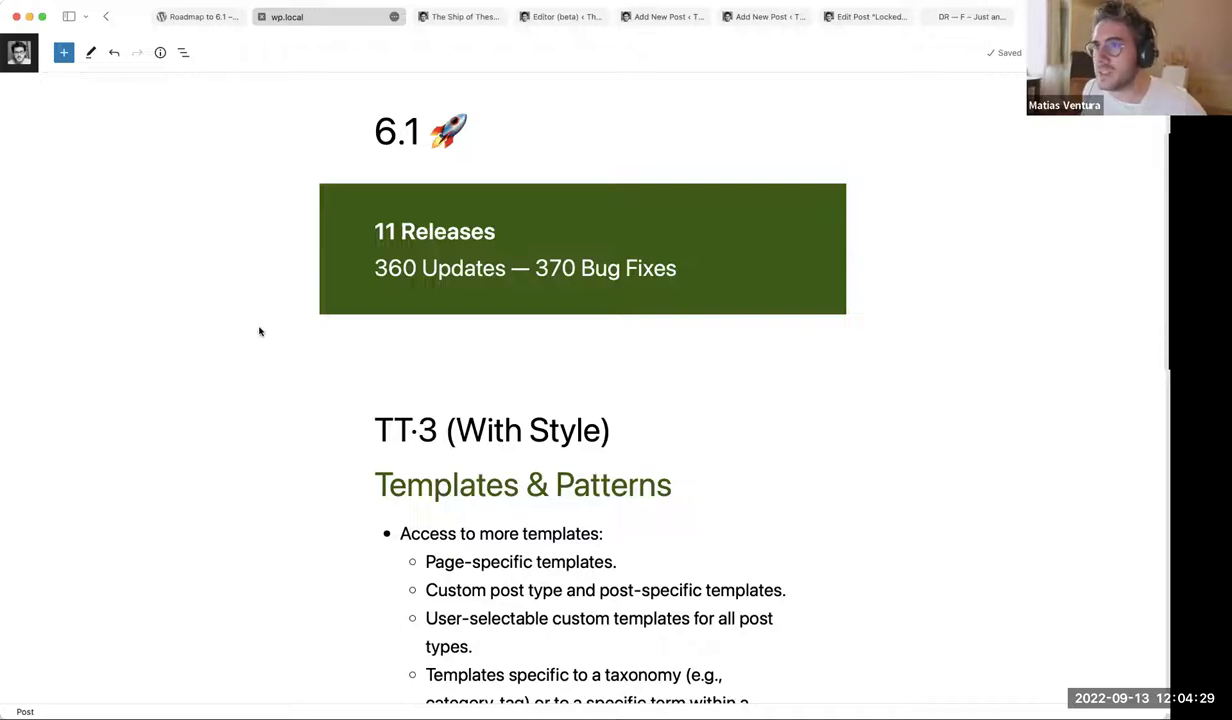
key(ctrl+Tab)
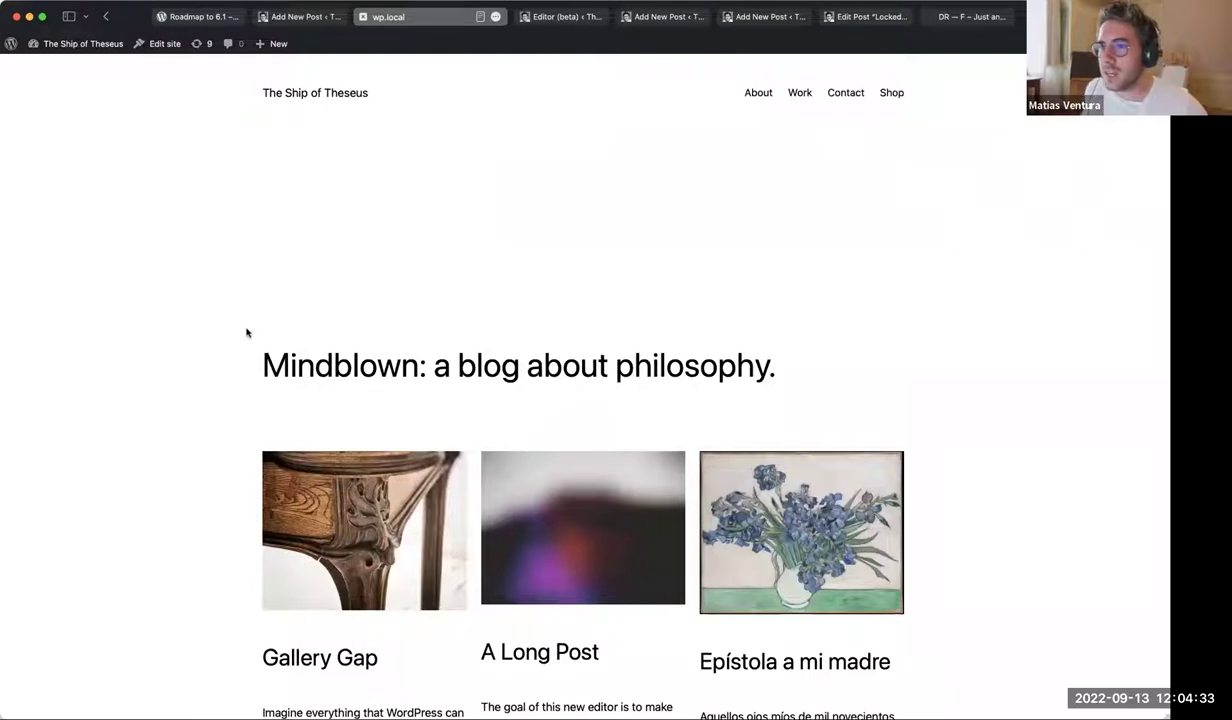
scroll(154, 324, down, 2)
scroll(156, 326, down, 5)
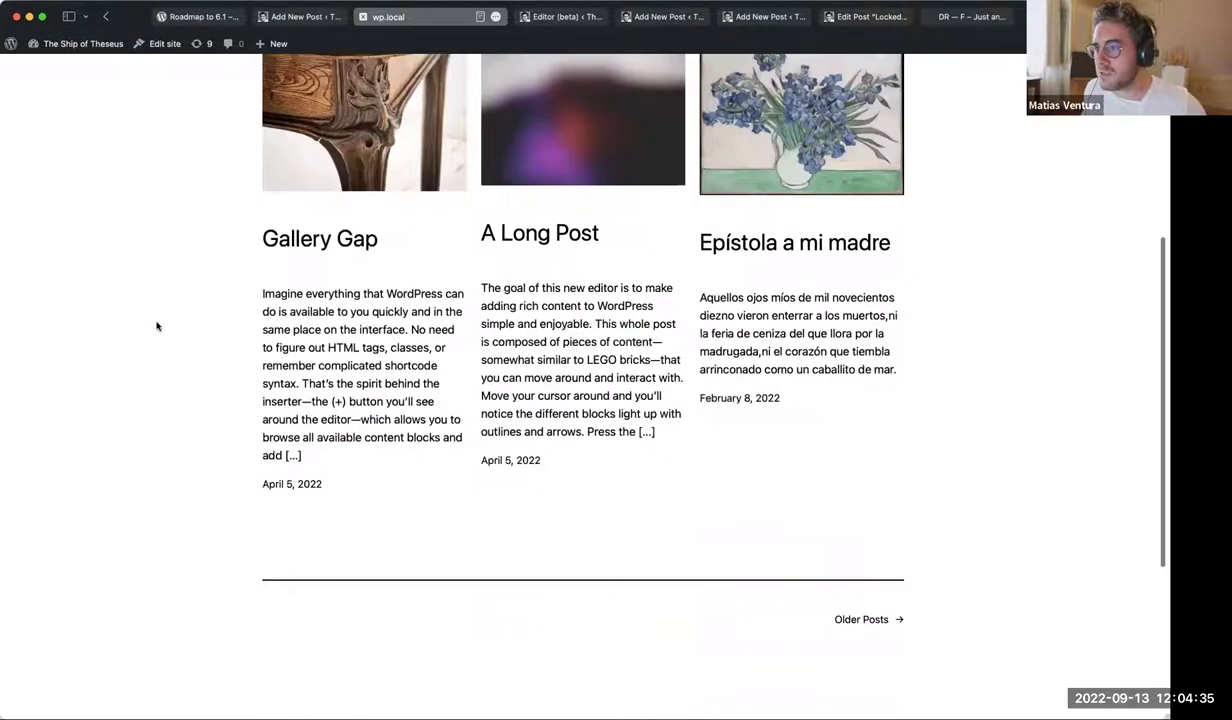
key(super+r)
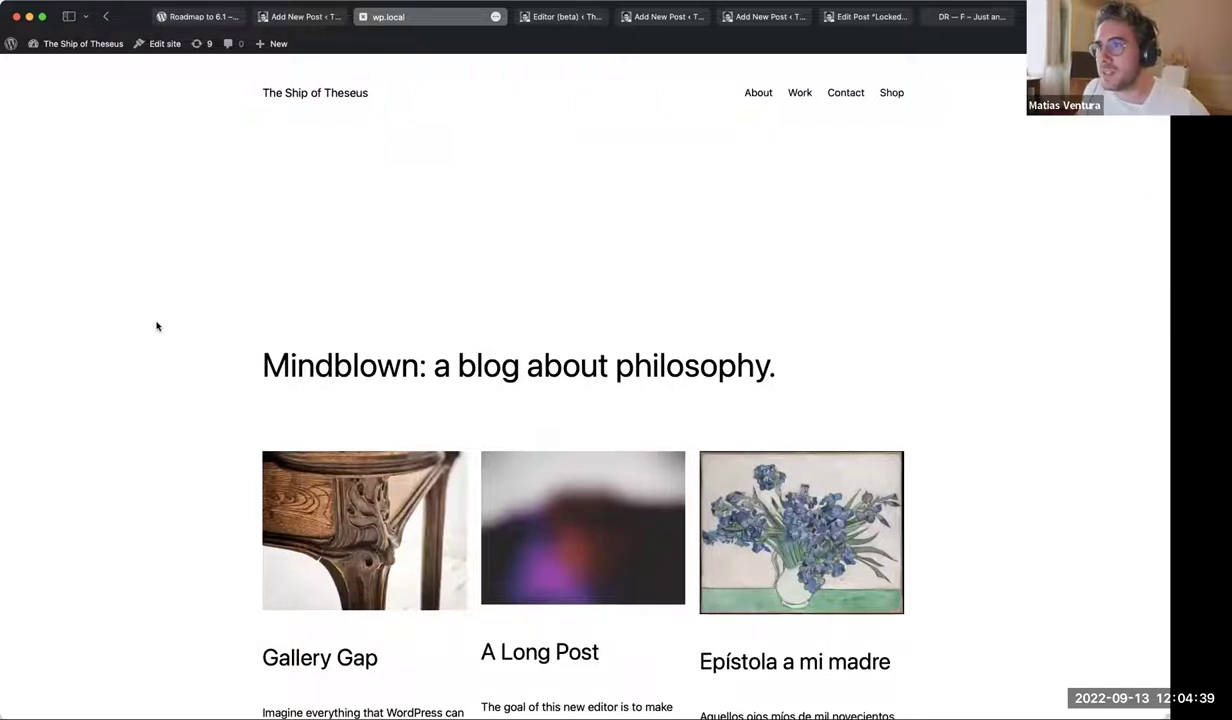
In the site editor's Home template, try style variations including Canary, Electric, Grapes, Marigold and Sherbet, and apply Pitch
key(ctrl+Tab)
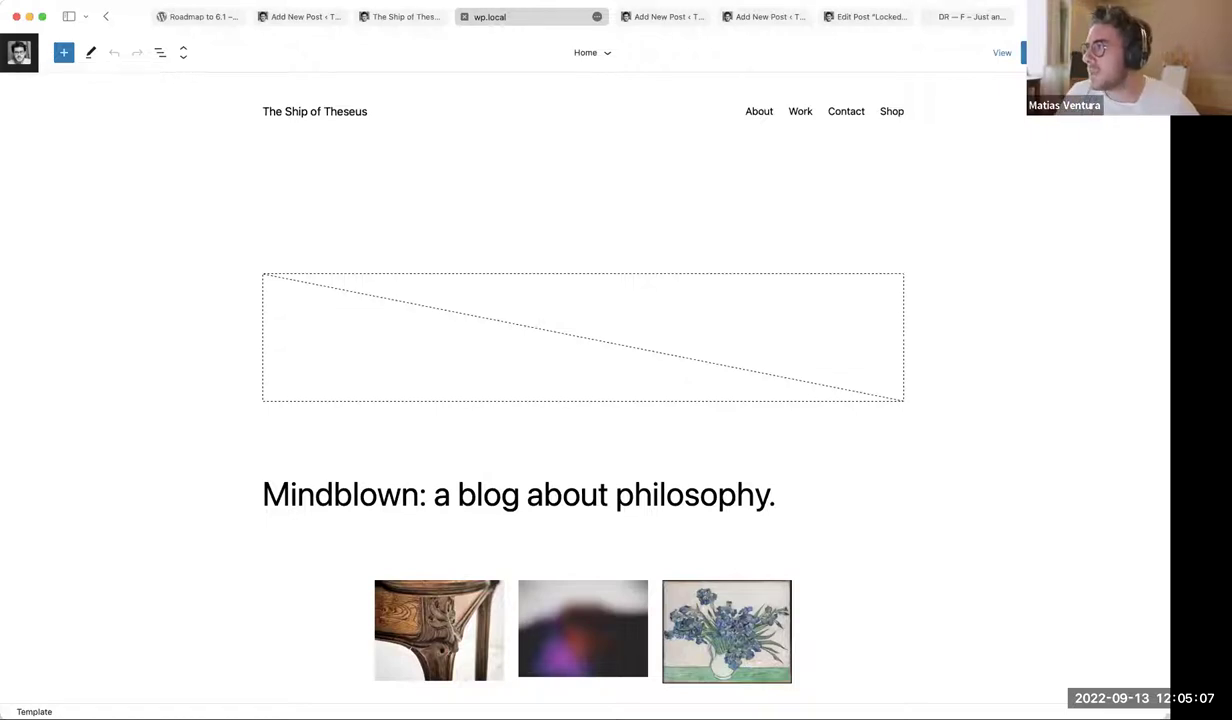
click(1090, 52)
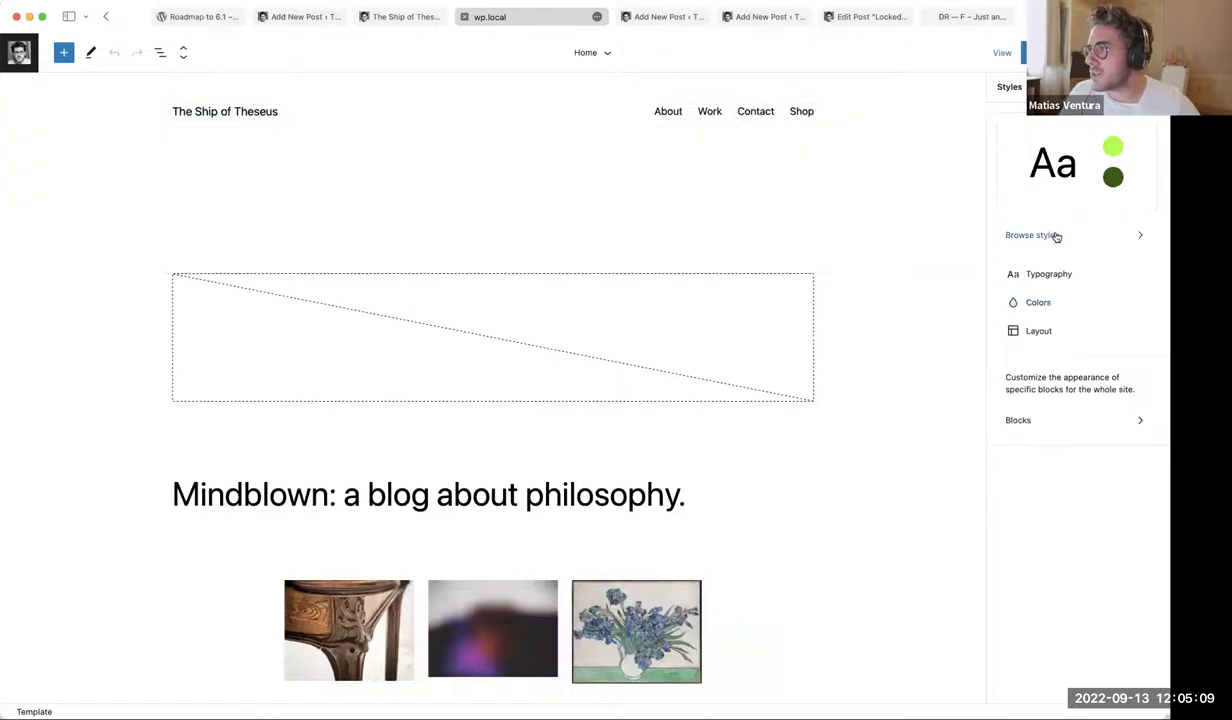
click(1059, 236)
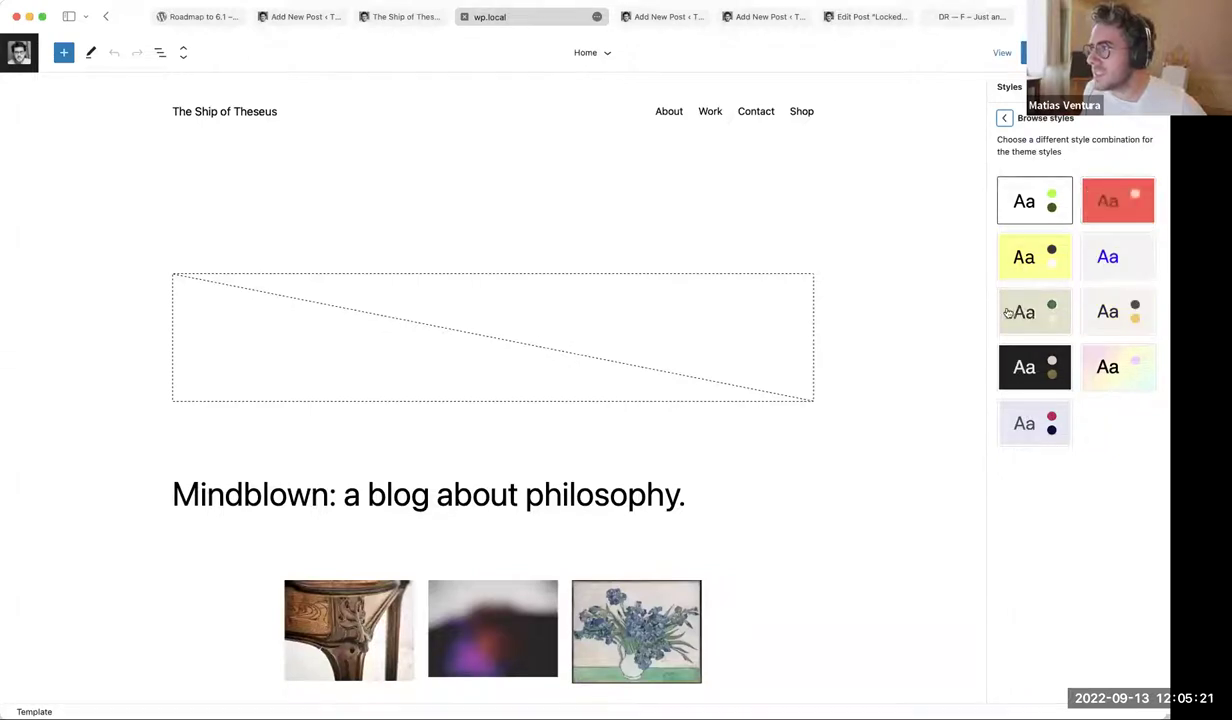
click(1037, 261)
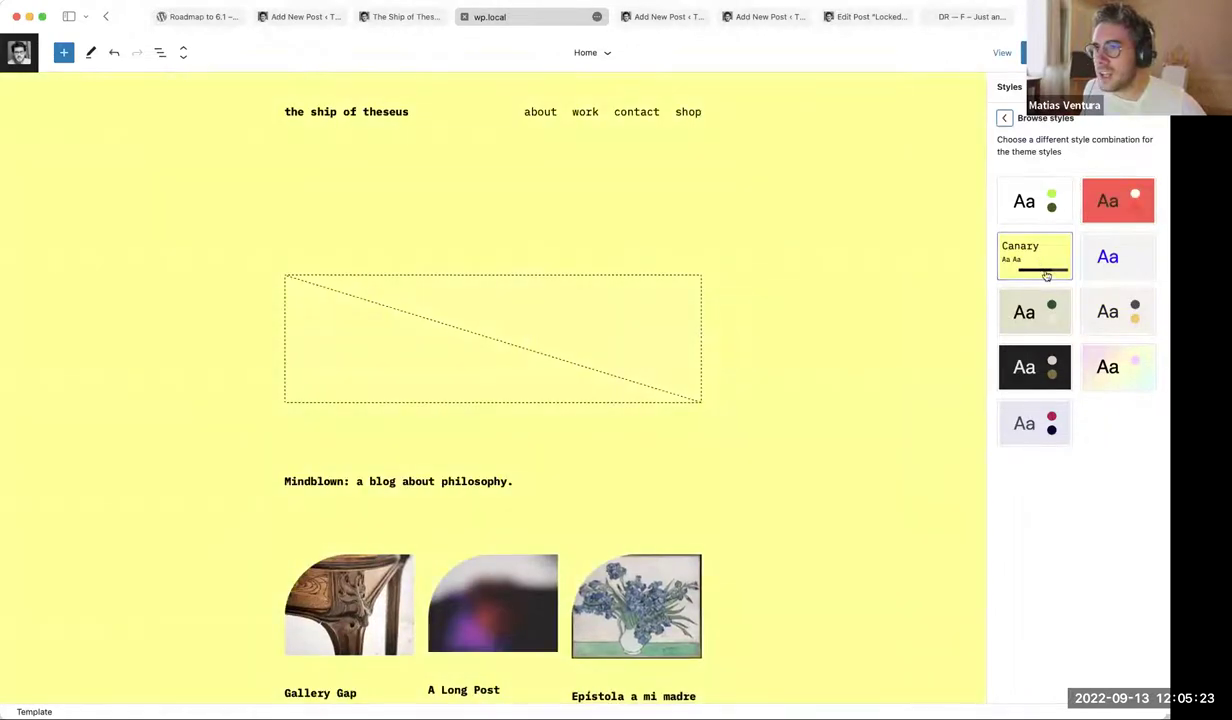
click(1110, 280)
click(1038, 314)
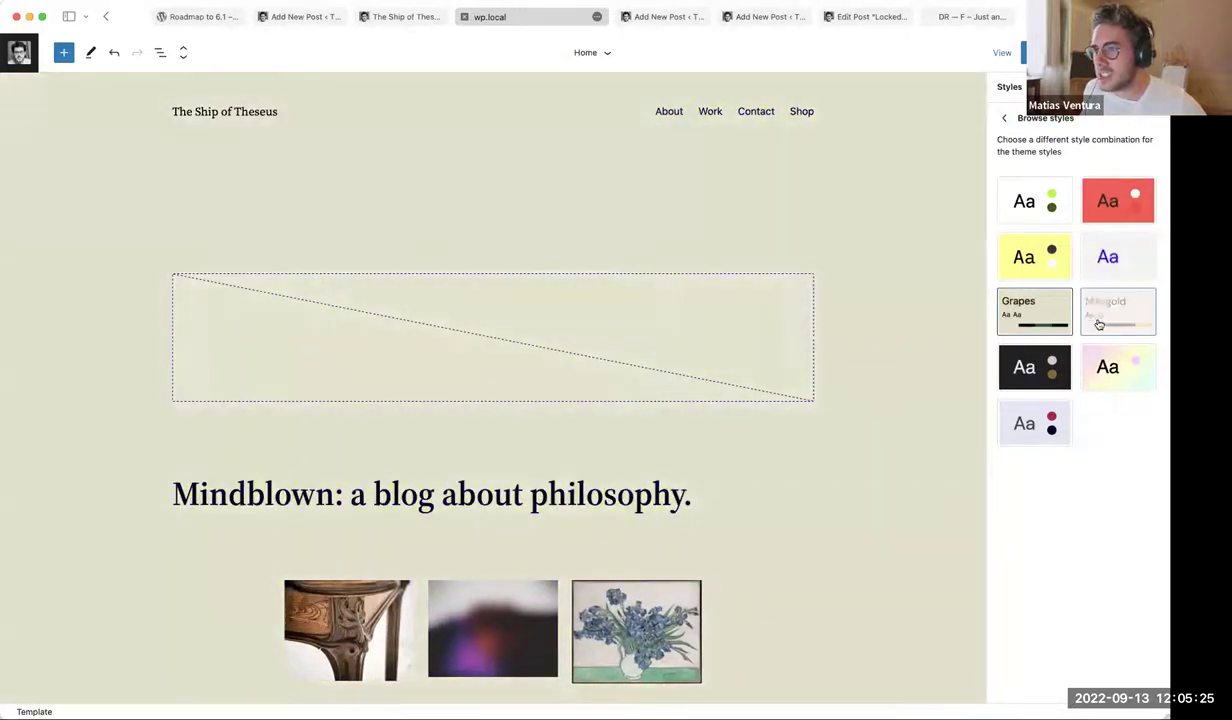
click(1100, 322)
click(1036, 367)
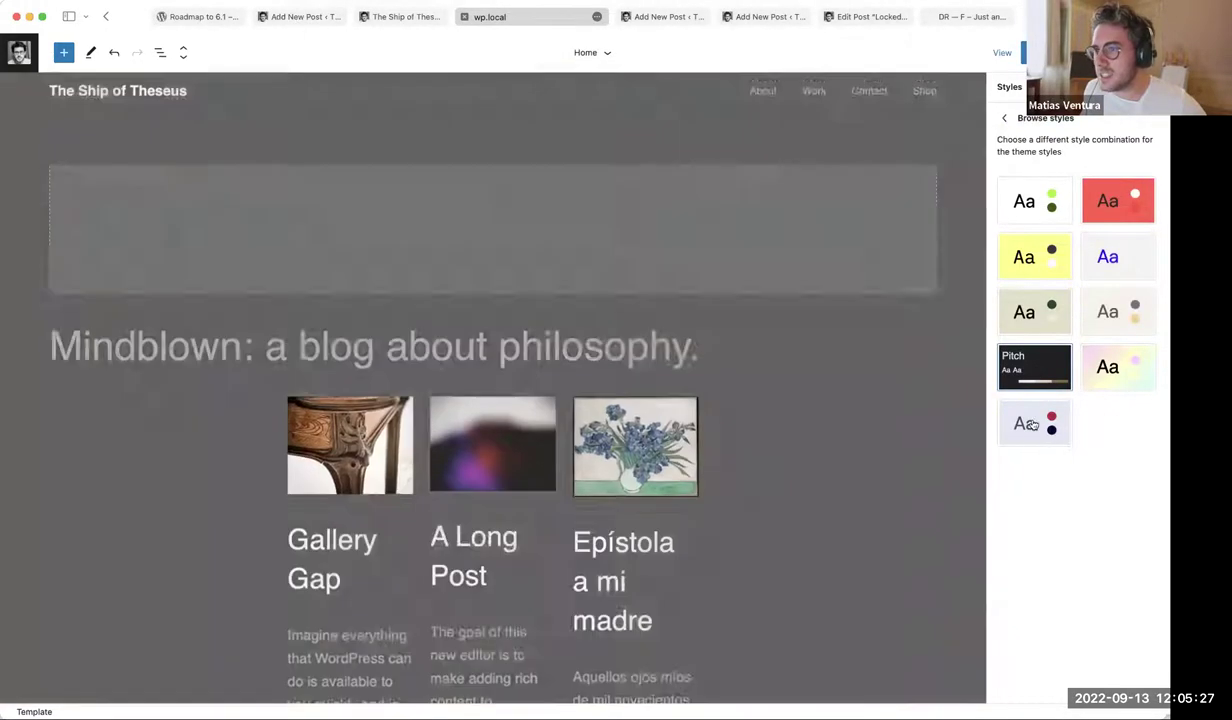
click(1035, 421)
click(1118, 367)
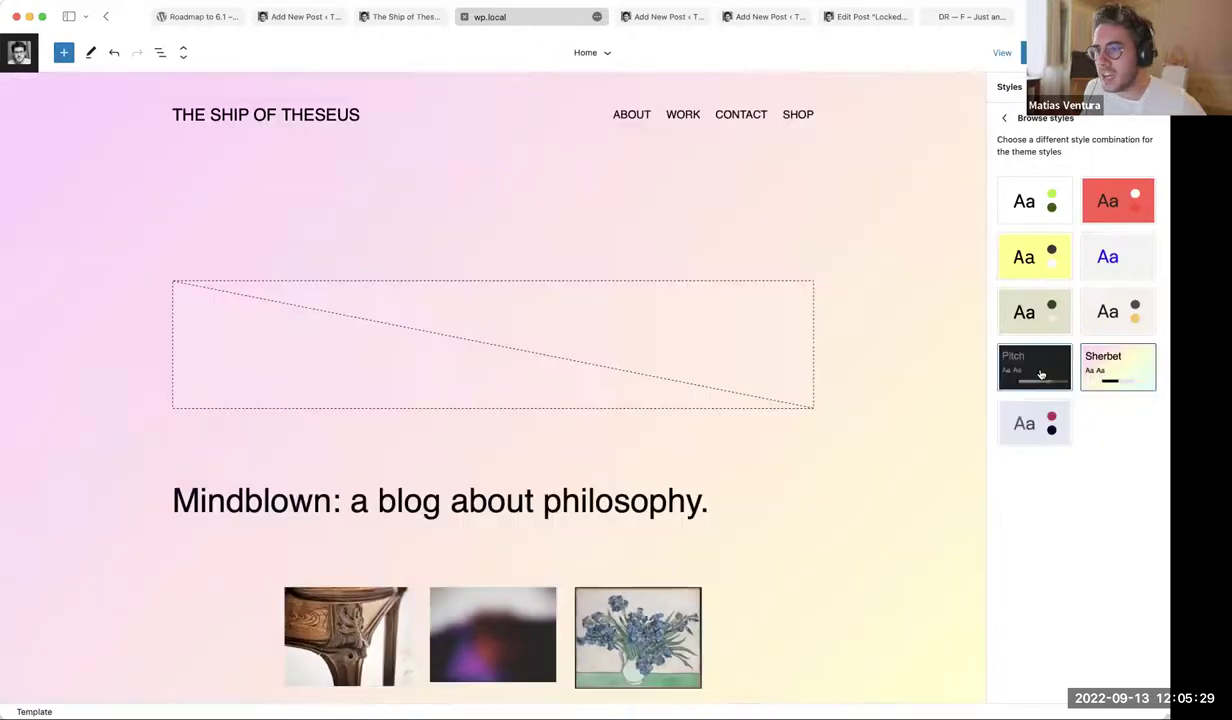
click(1040, 372)
Try left and right justification on the Query Loop block below the heading, and return it to center
scroll(795, 440, down, 2)
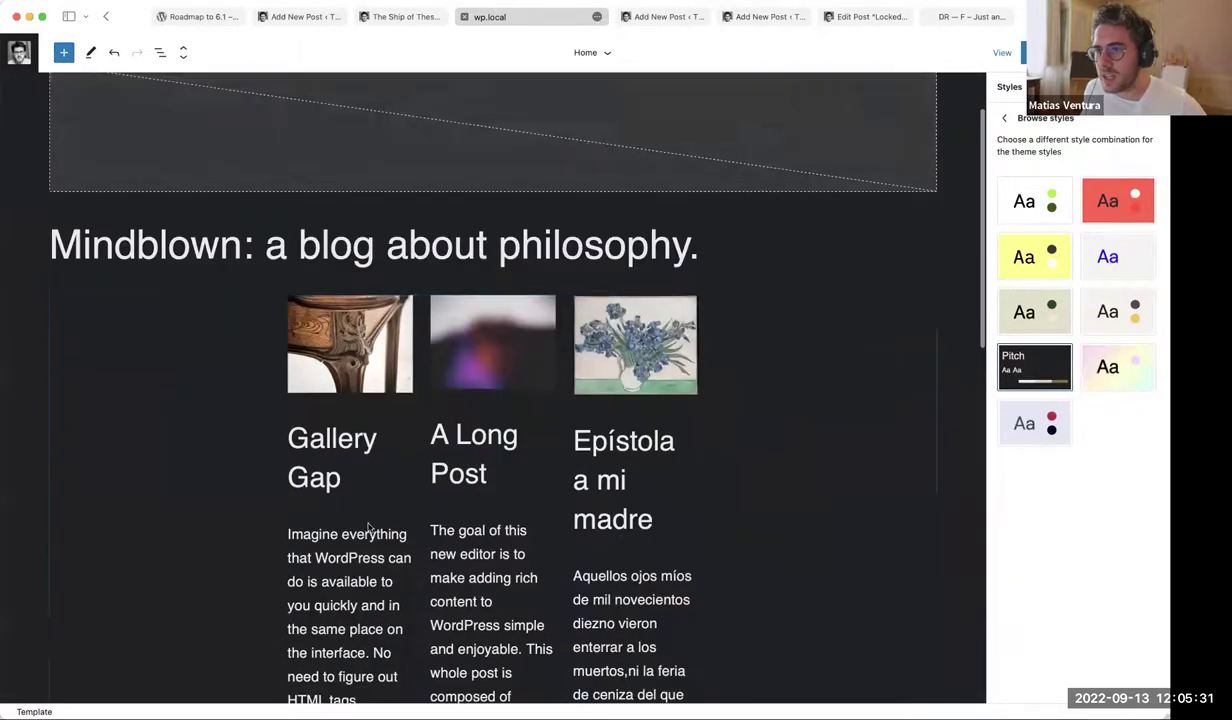
click(222, 428)
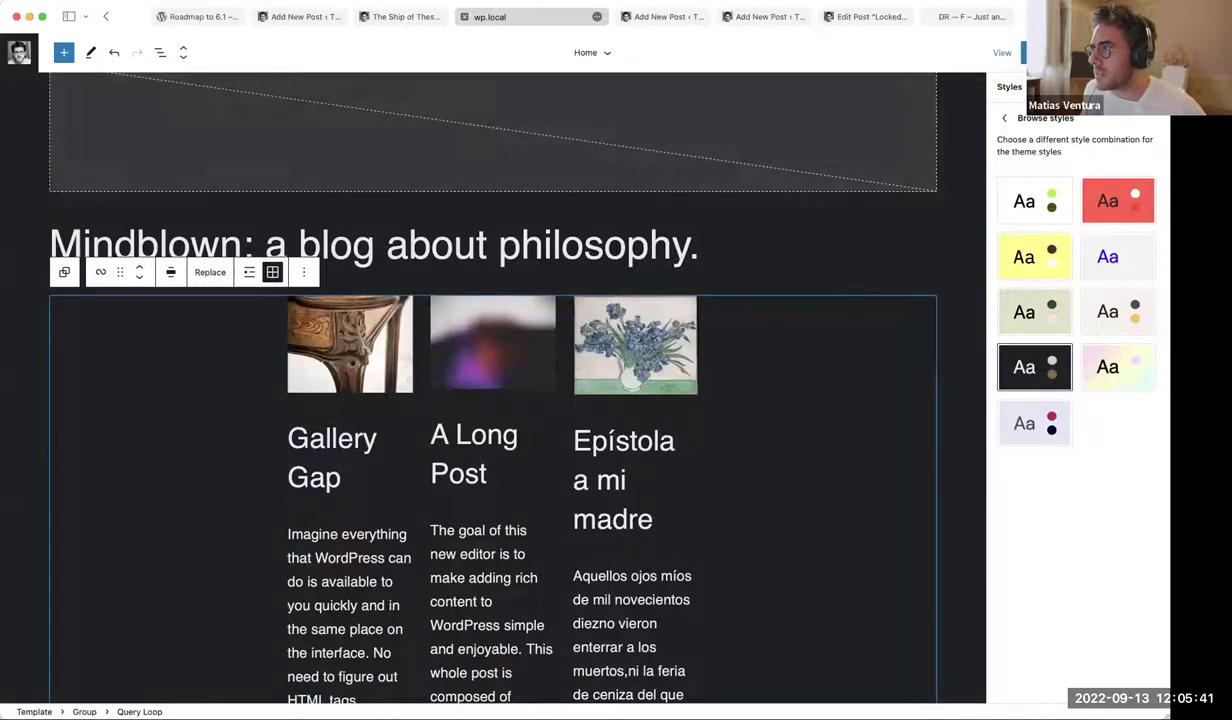
key(super+shift+comma)
click(1008, 394)
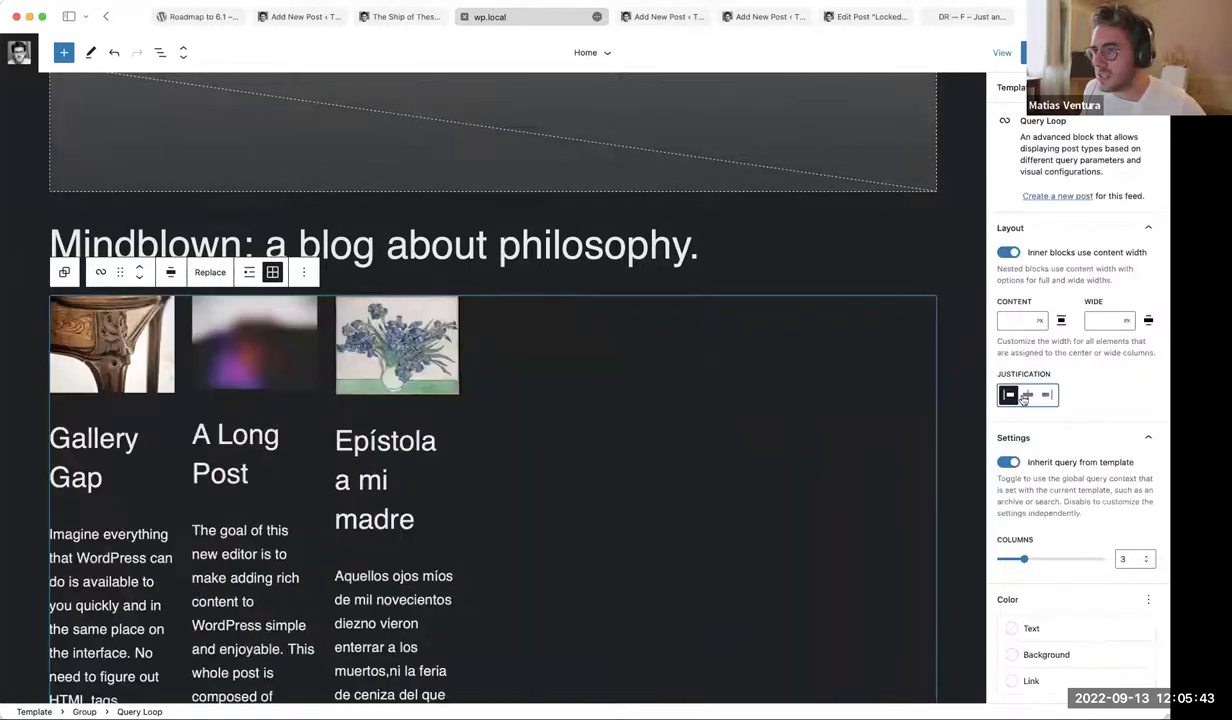
click(1046, 395)
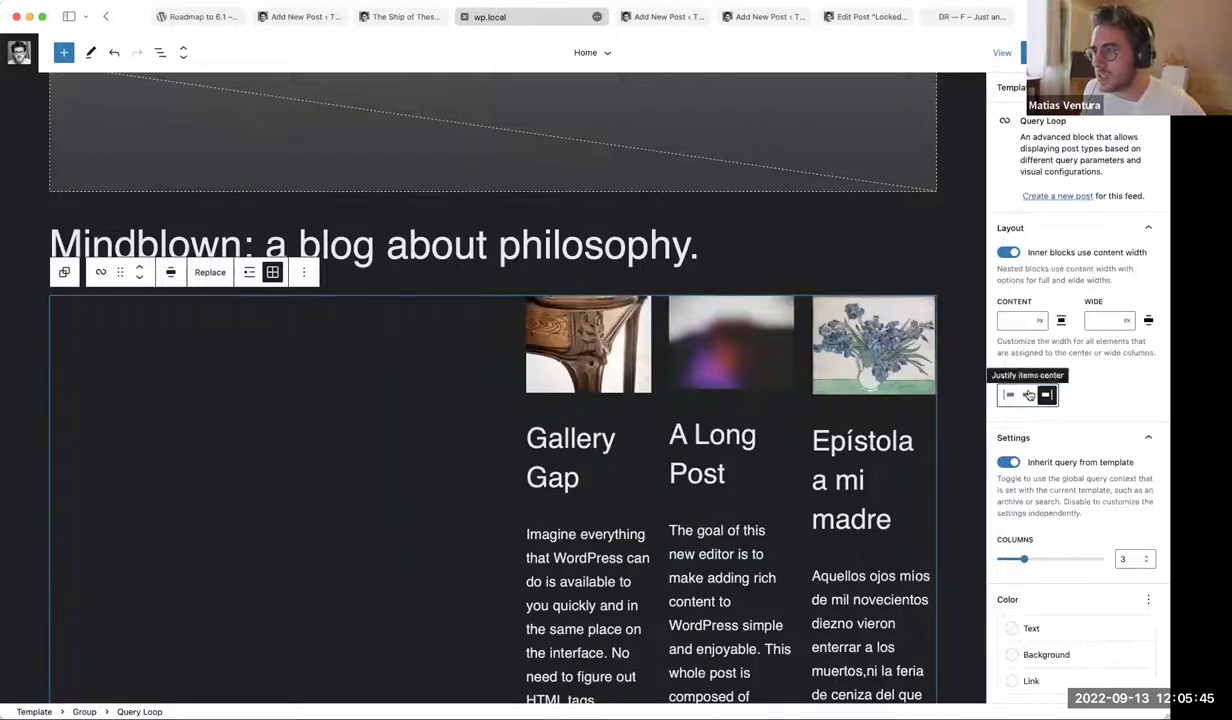
click(1028, 395)
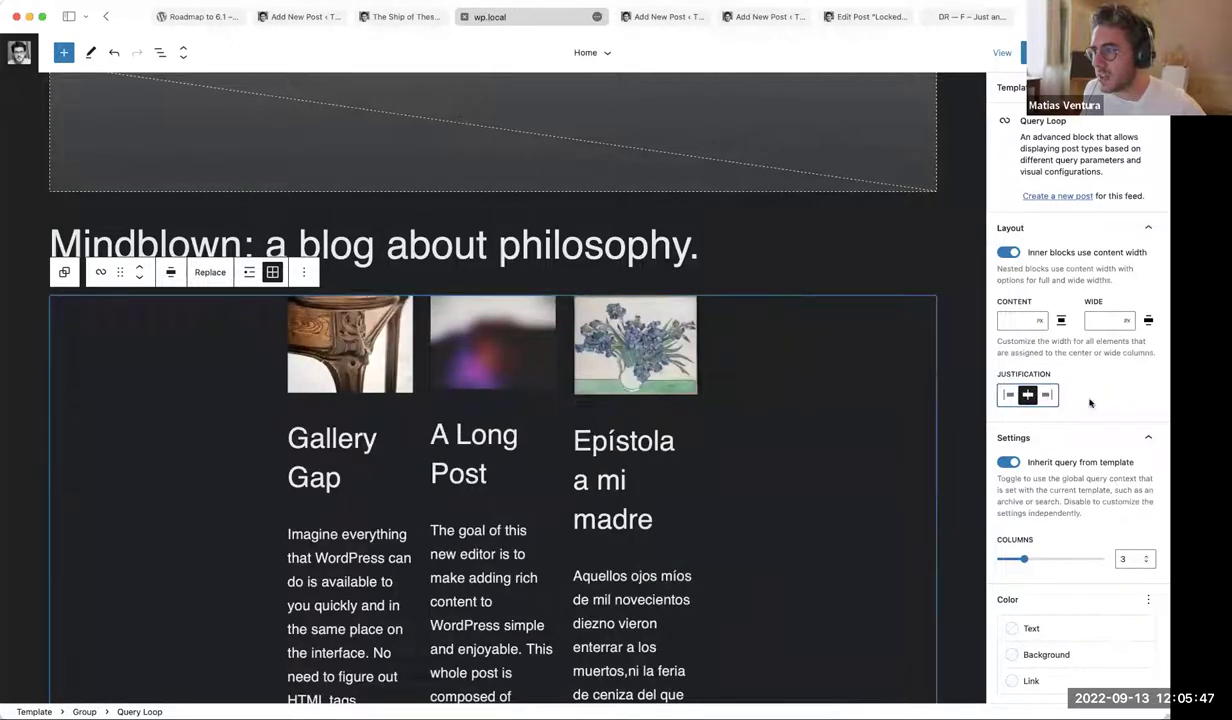
scroll(337, 428, down, 1)
scroll(337, 428, down, 2)
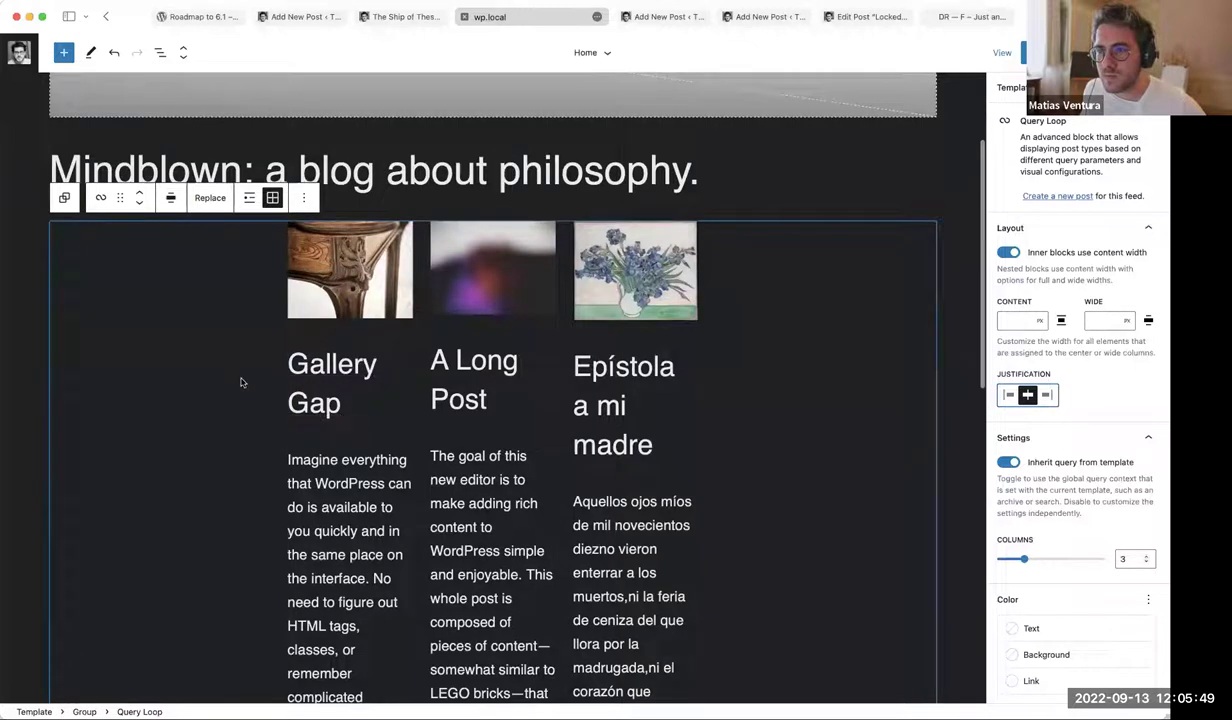
Try content widths of 407 px and 995 px for the Query Loop's inner blocks
scroll(225, 305, up, 3)
click(1012, 320)
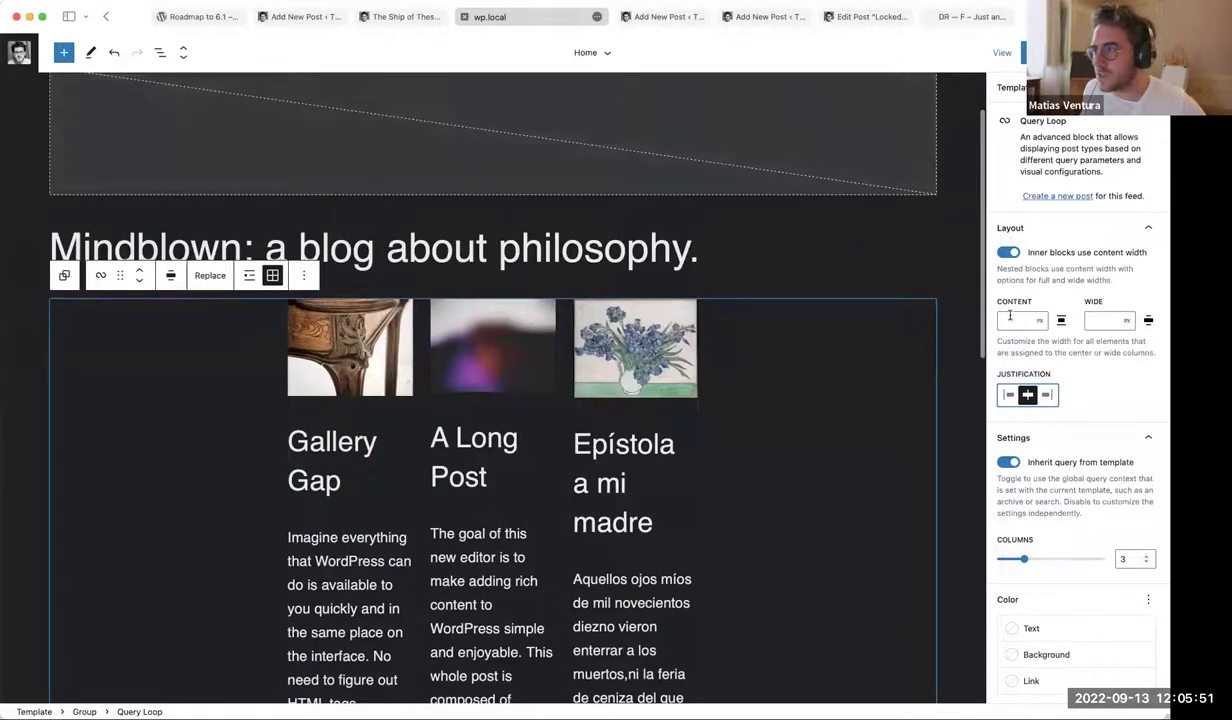
text(33)
key(BackSpace)
key(BackSpace)
text(609)
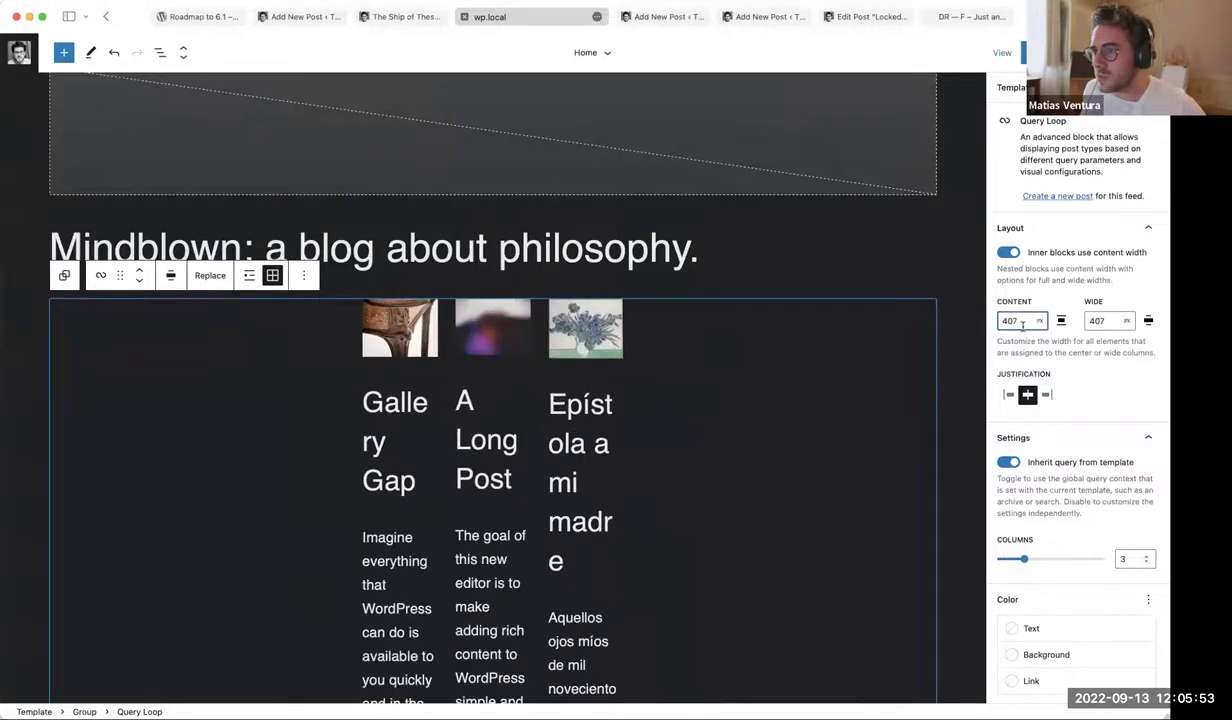
key(BackSpace)
key(BackSpace)
key(BackSpace)
text(1057)
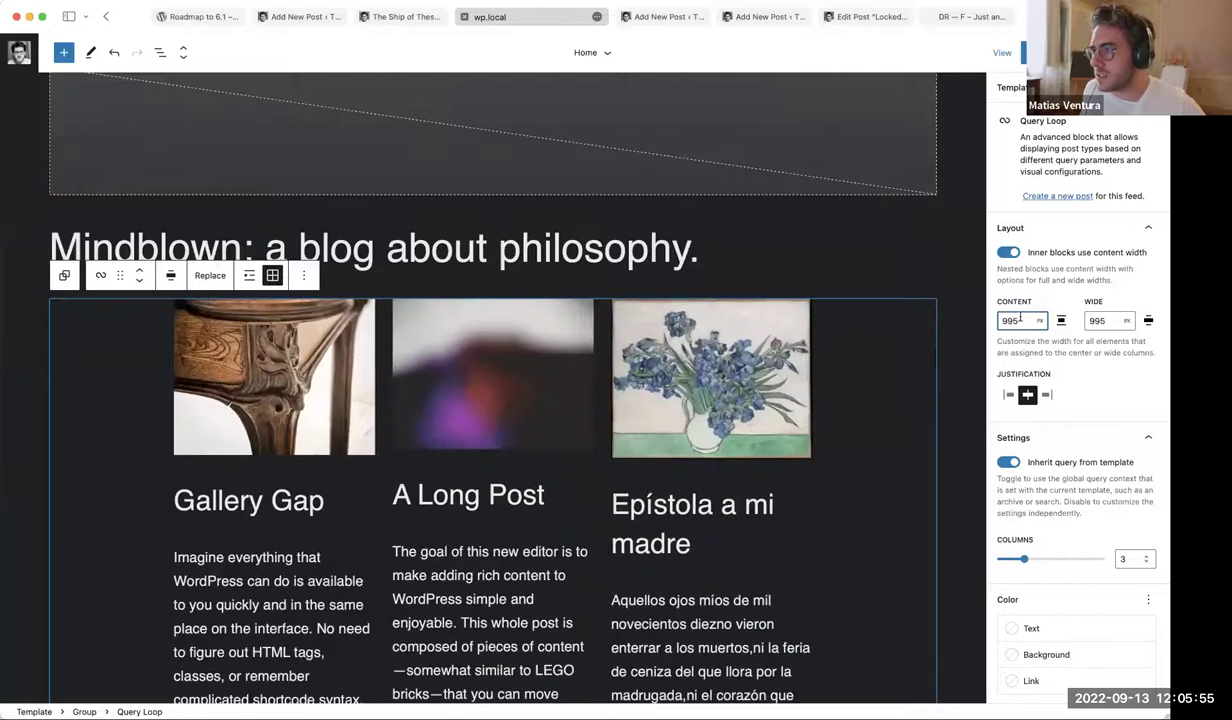
Widen the Query Loop's content width to 1385 px and fine-tune it to 1380 px
key(BackSpace)
key(BackSpace)
key(BackSpace)
key(BackSpace)
text(1365)
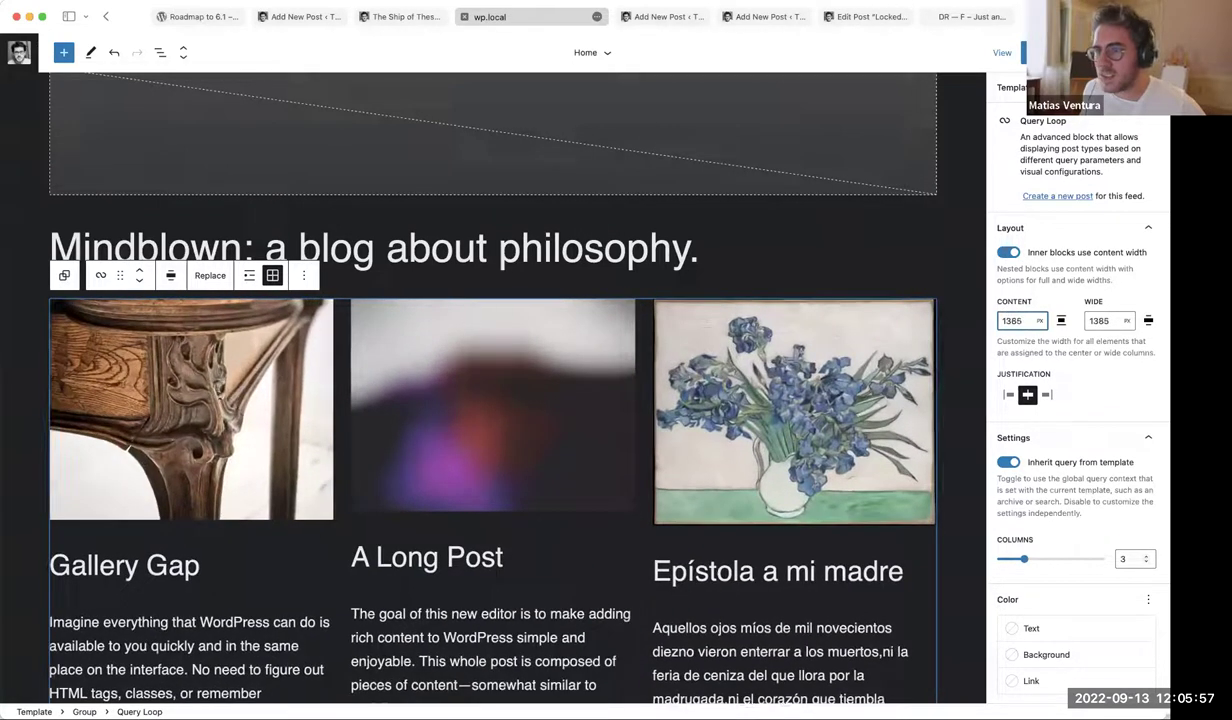
key(BackSpace)
key(BackSpace)
text(83)
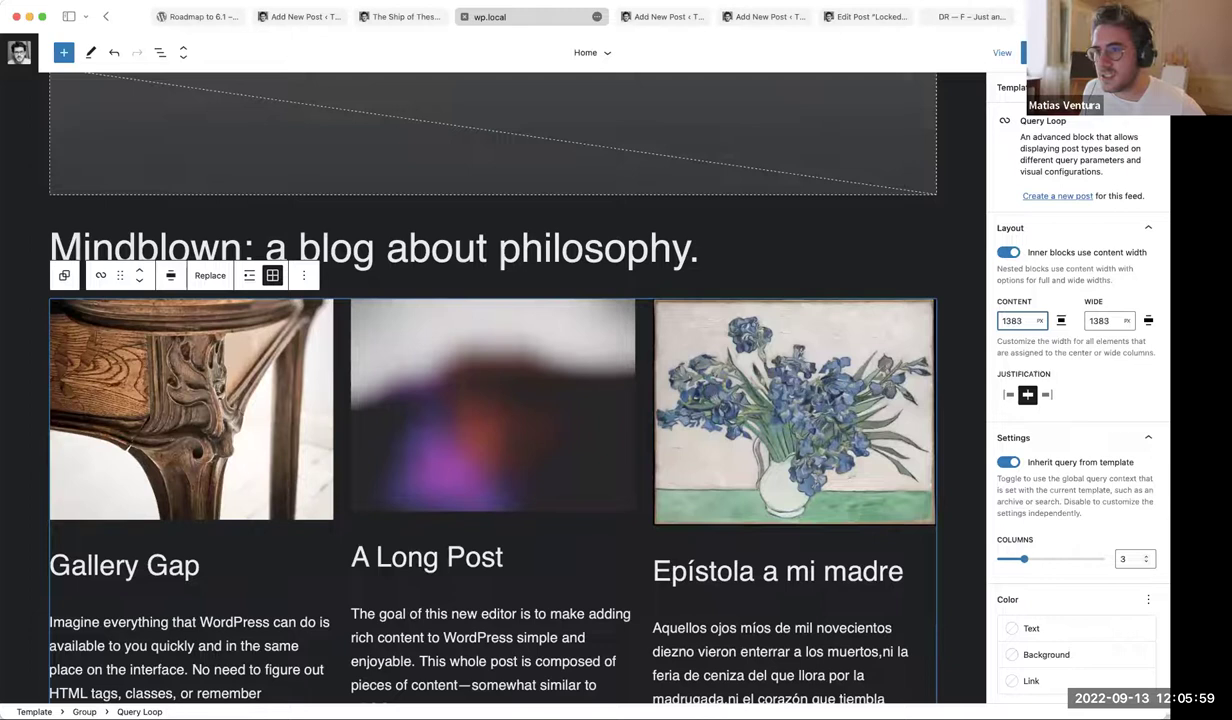
key(BackSpace)
text(0)
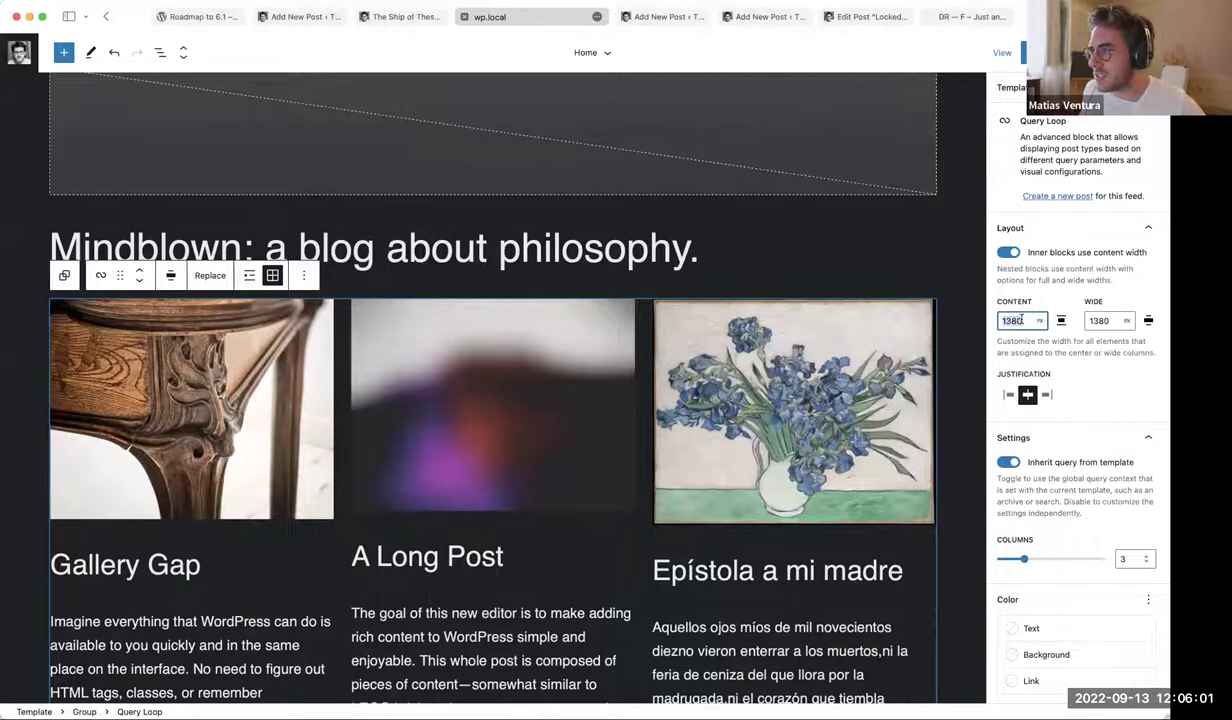
Clear the Query Loop's custom content width and close the block settings
double_click(1021, 320)
key(BackSpace)
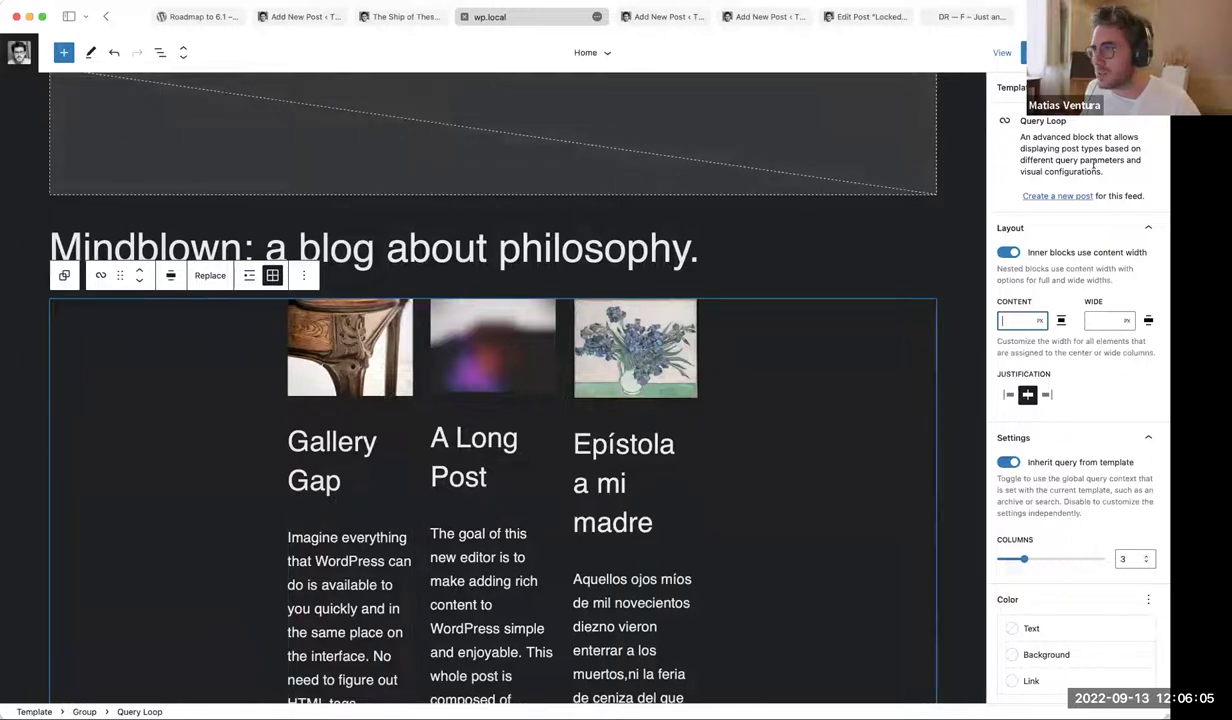
key(ctrl+shift+comma)
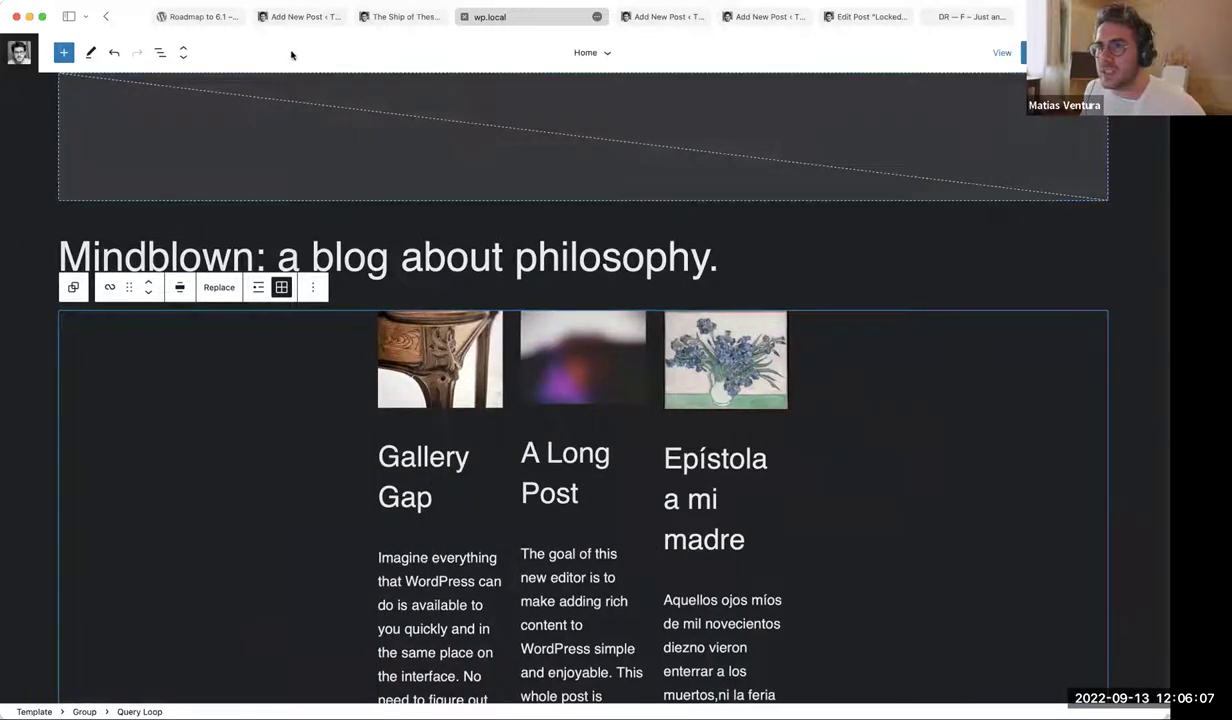
Switch the Home template to the zoomed-out view and open the theme's style variations
scroll(290, 180, up, 2)
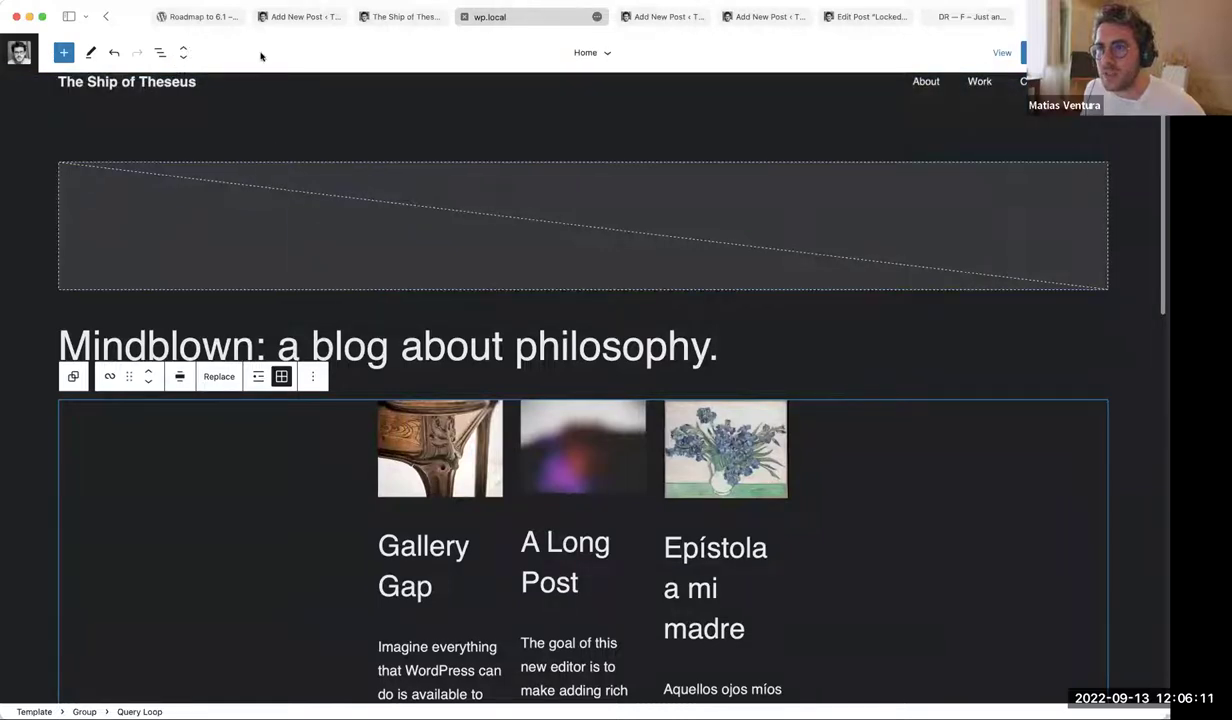
click(184, 55)
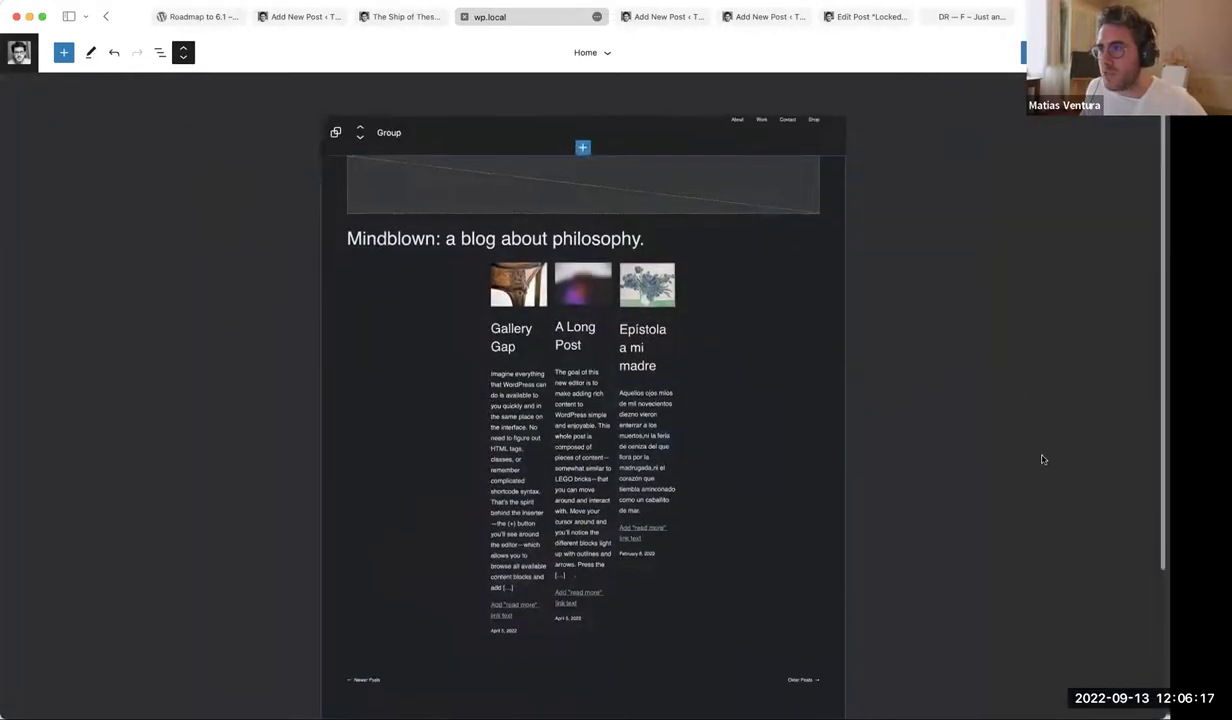
click(1090, 52)
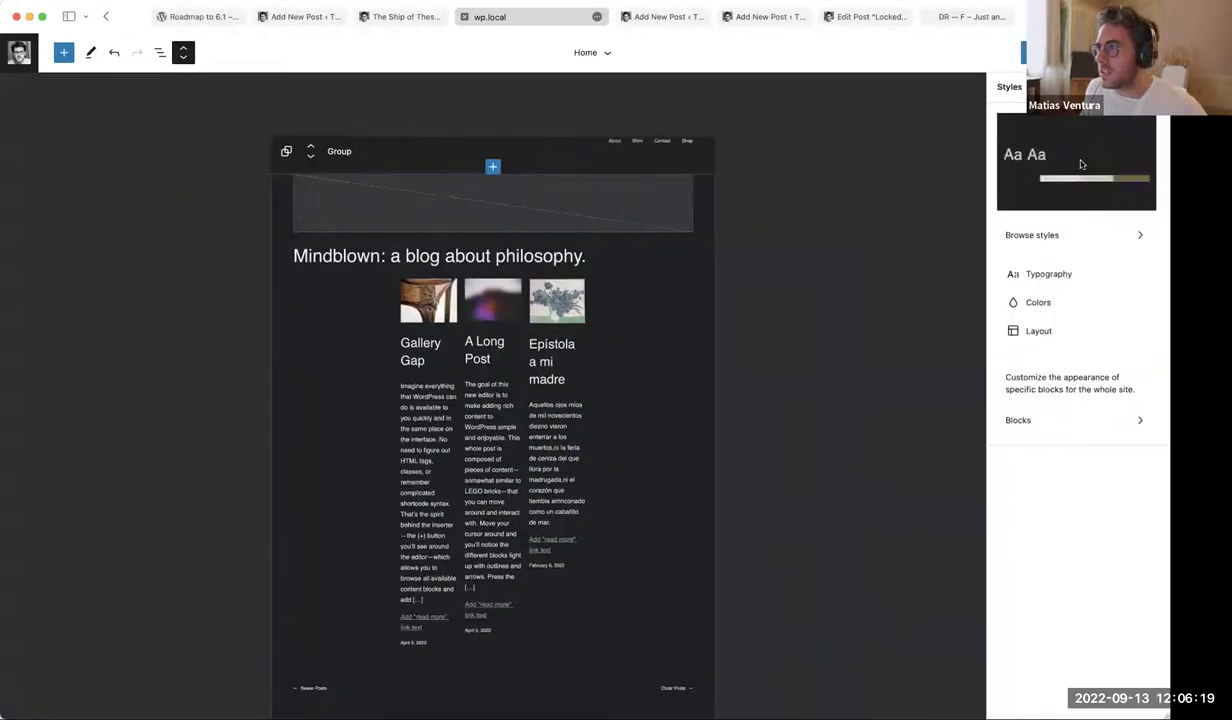
click(1059, 239)
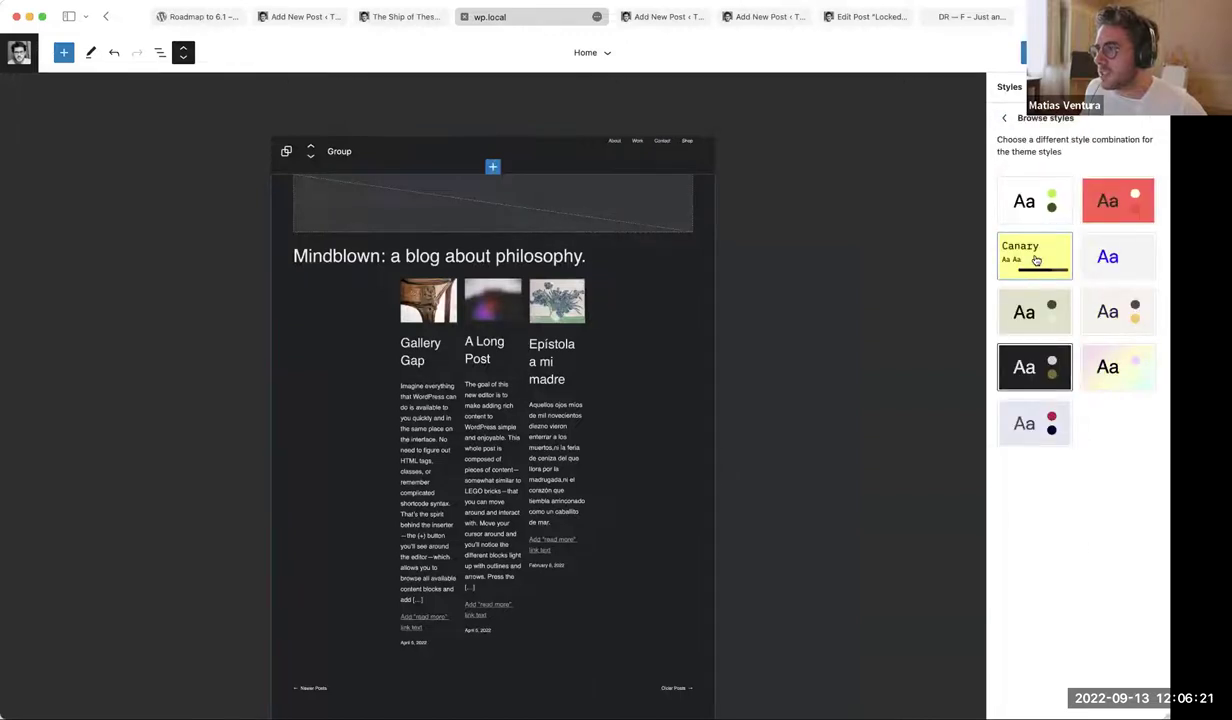
Try the Canary, Electric and Pitch style variations on the zoomed-out Home template
click(1033, 250)
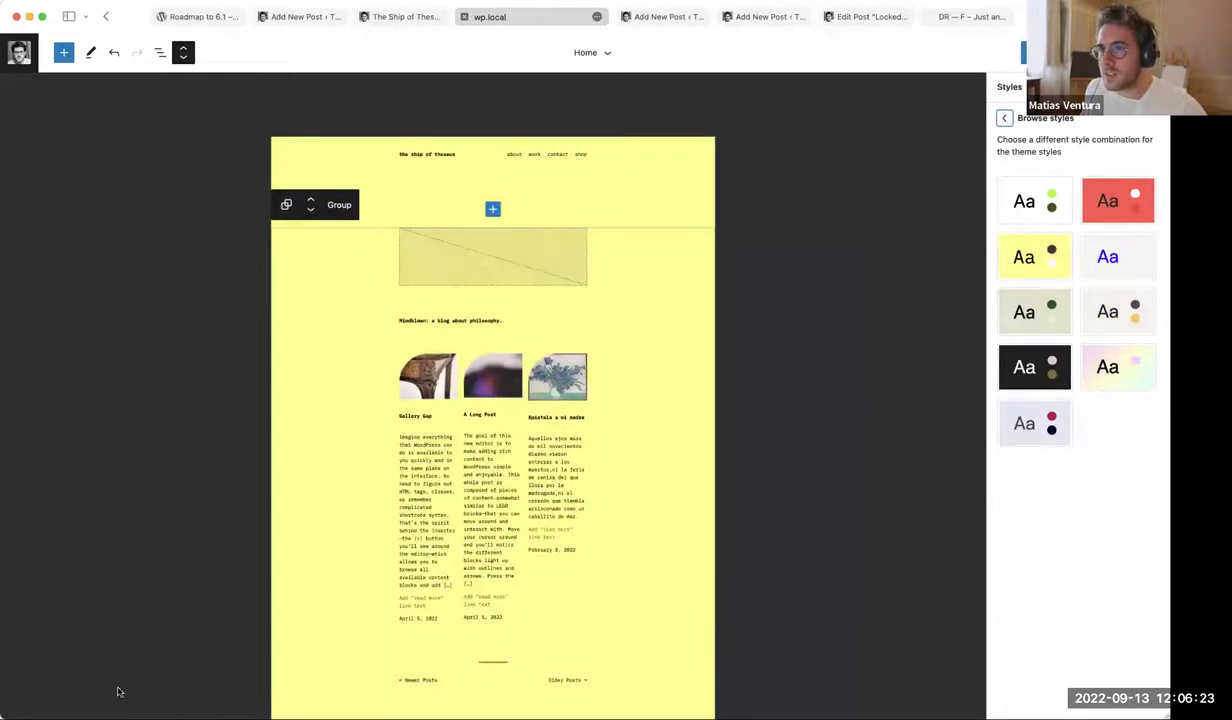
click(133, 444)
click(1108, 256)
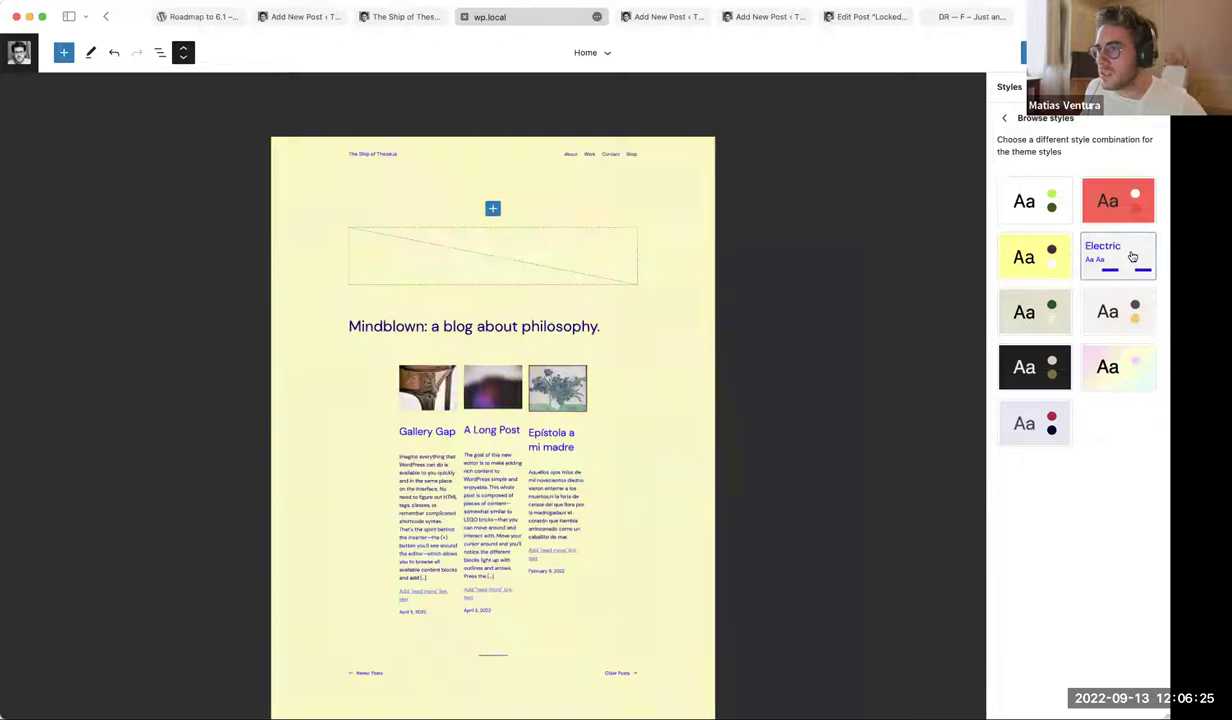
click(1035, 378)
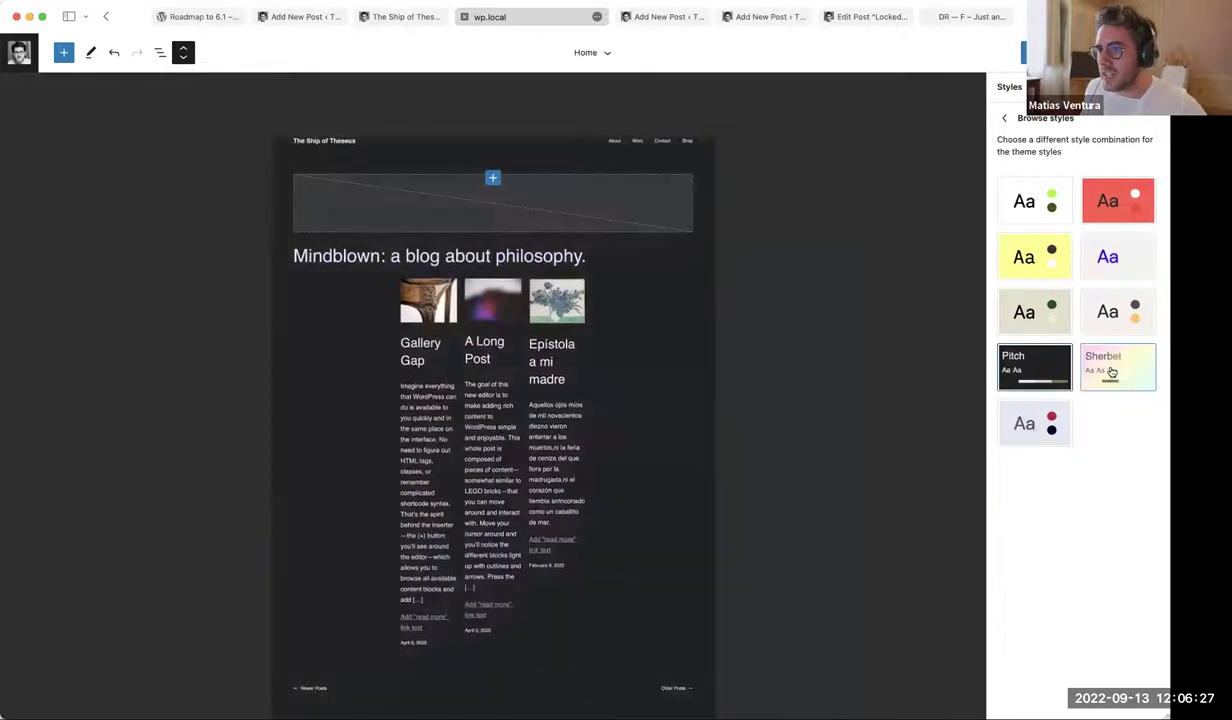
Try the Sherbet and Whisper style variations and review the Whisper design from header to footer
click(1090, 380)
click(1033, 422)
scroll(820, 436, down, 5)
scroll(820, 438, up, 5)
scroll(820, 436, down, 4)
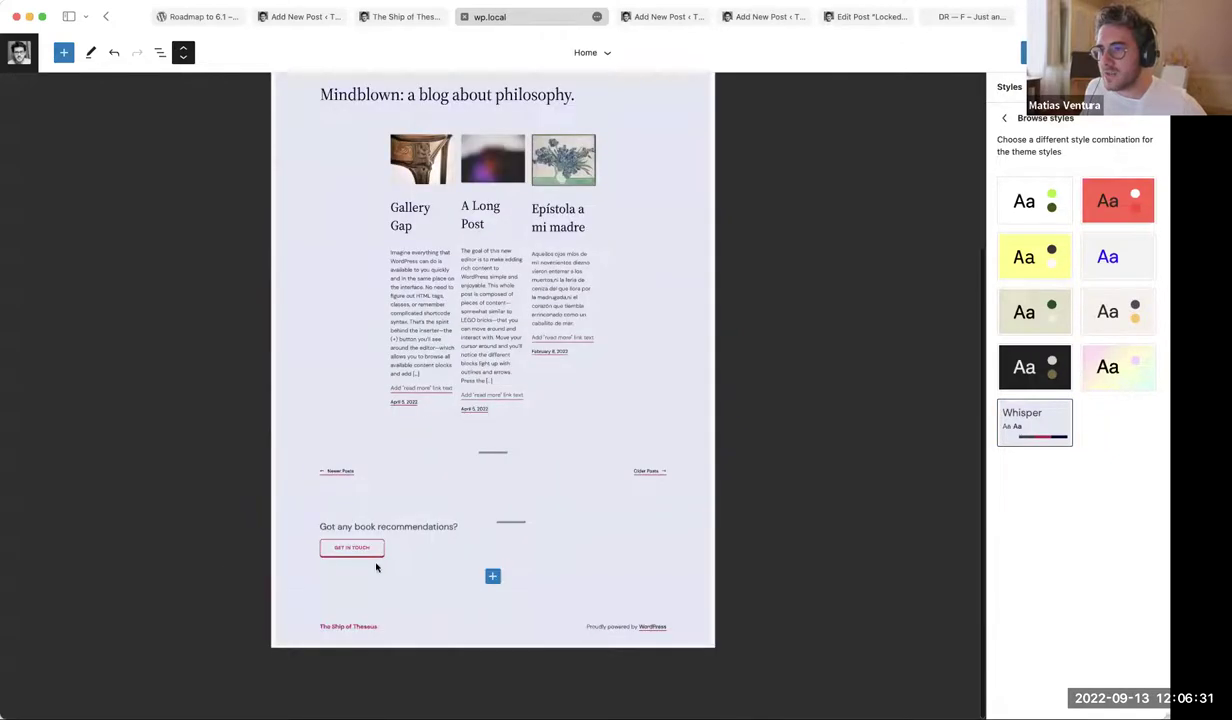
scroll(686, 373, up, 4)
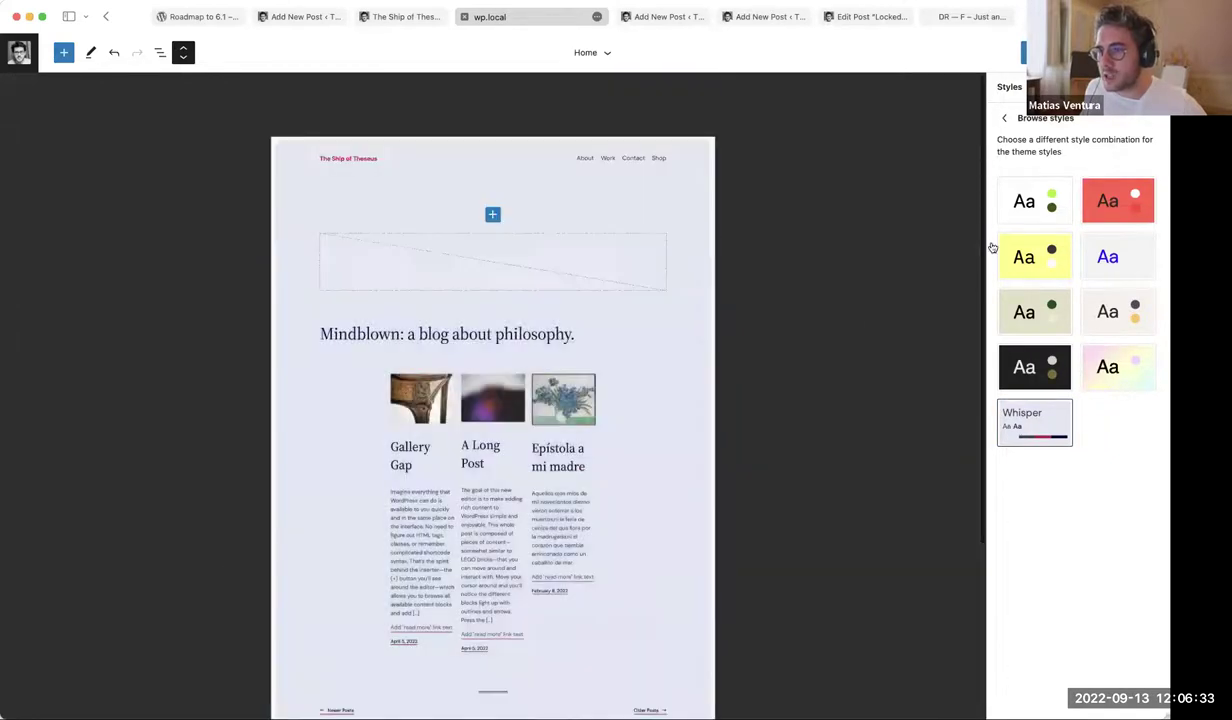
Try the Block out style variation and review it along the whole Home template
click(1118, 200)
scroll(800, 445, down, 5)
scroll(808, 420, up, 5)
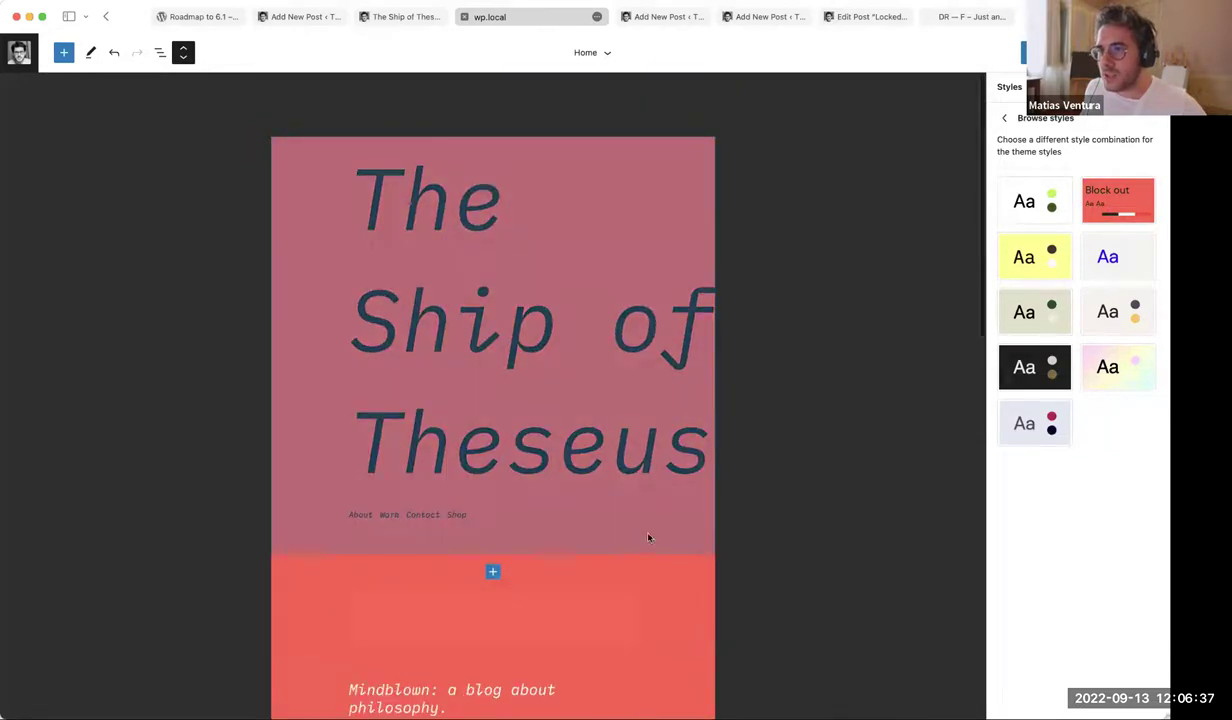
scroll(806, 322, down, 5)
scroll(808, 440, up, 4)
scroll(756, 495, down, 5)
Compare the Canary style variation with the white default one, ending on Canary
click(1035, 255)
click(1042, 205)
scroll(811, 305, up, 2)
click(1042, 266)
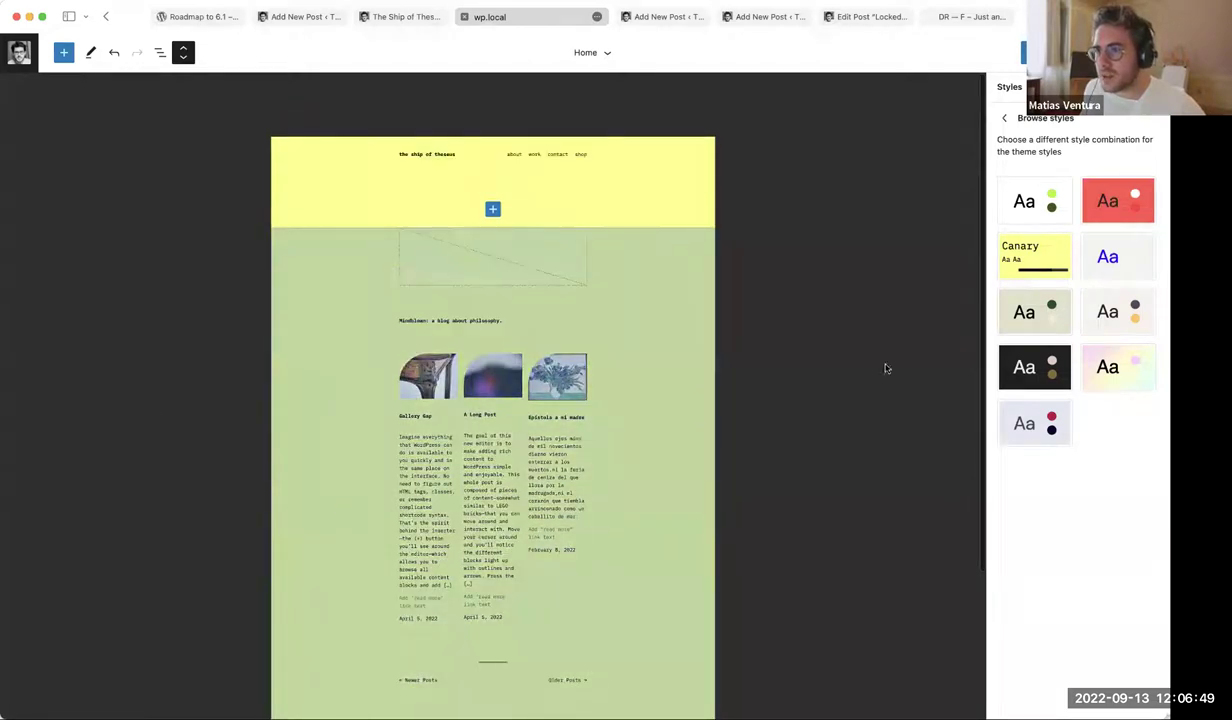
scroll(815, 513, down, 2)
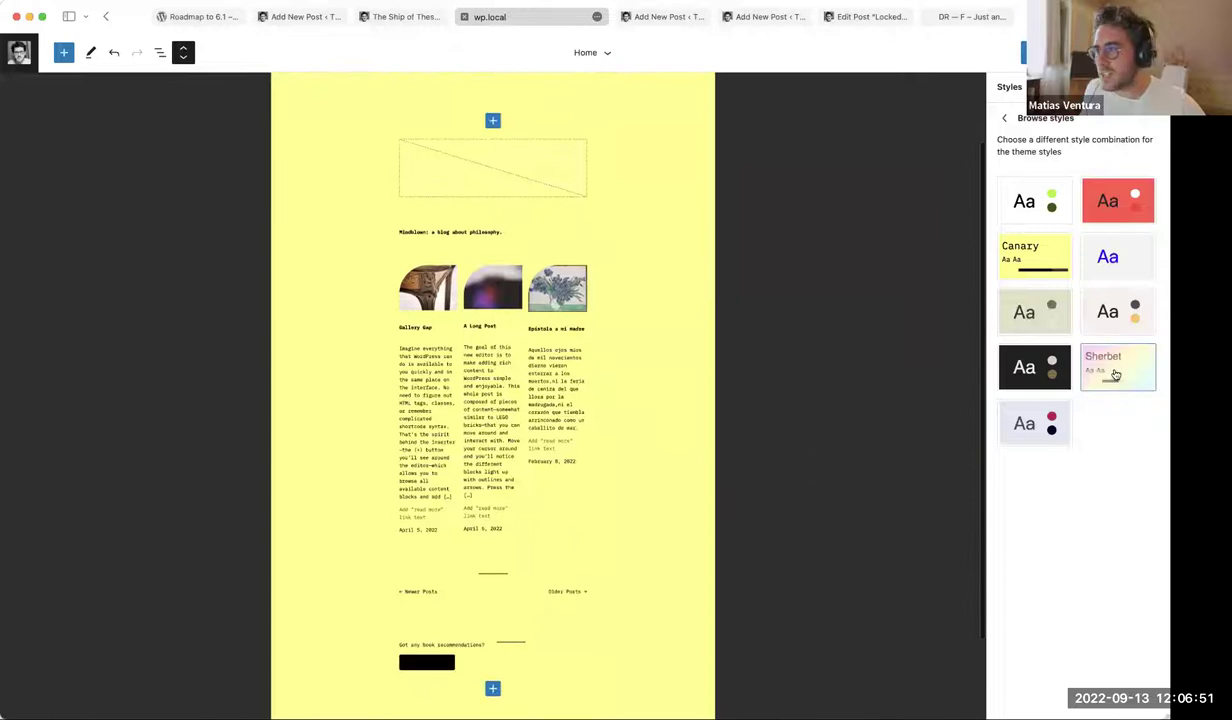
Try the Pitch, Marigold and Grapes style variations on the Home template
click(1034, 366)
click(1122, 325)
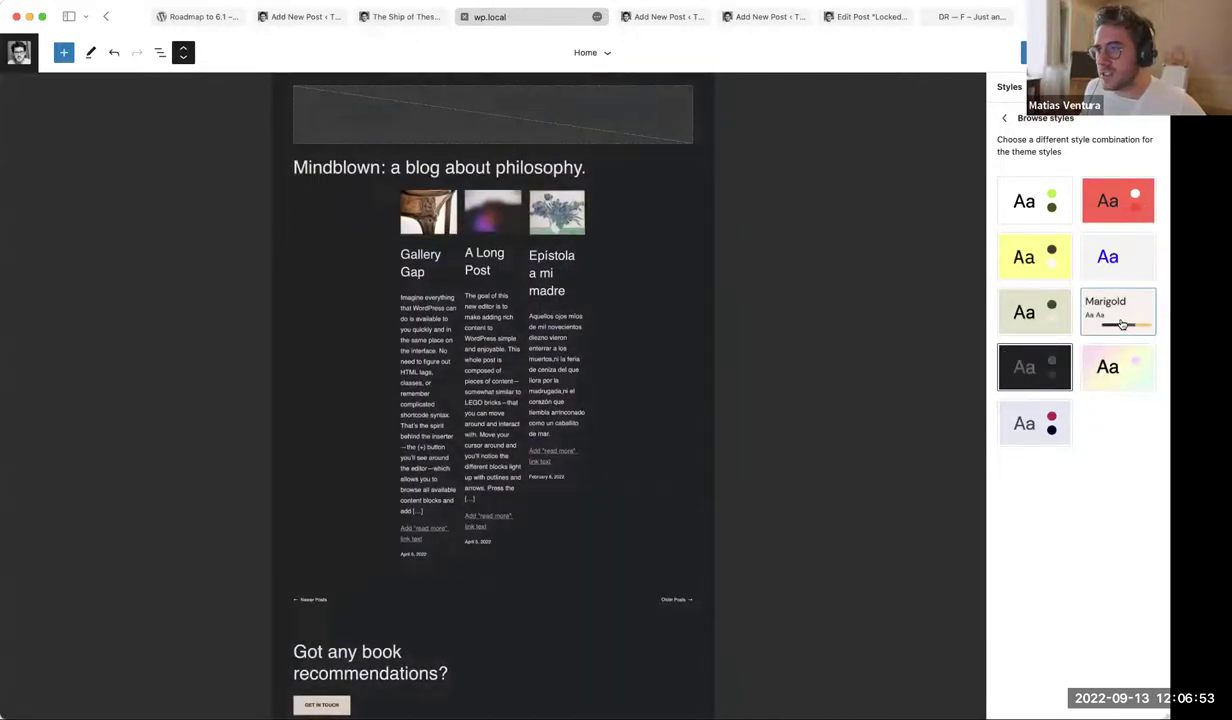
click(1015, 322)
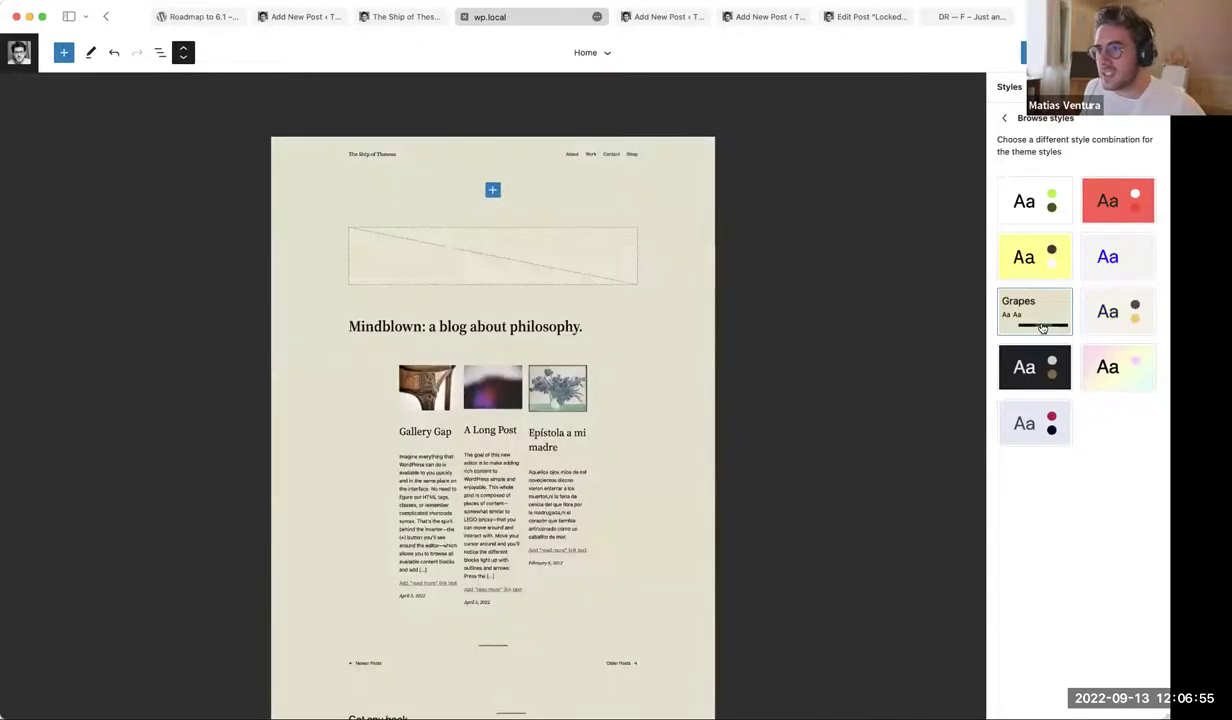
Alternate between the Pitch, Grapes and Electric style variations and settle on Electric
click(1032, 369)
click(1110, 257)
click(1042, 322)
click(1032, 368)
click(1110, 256)
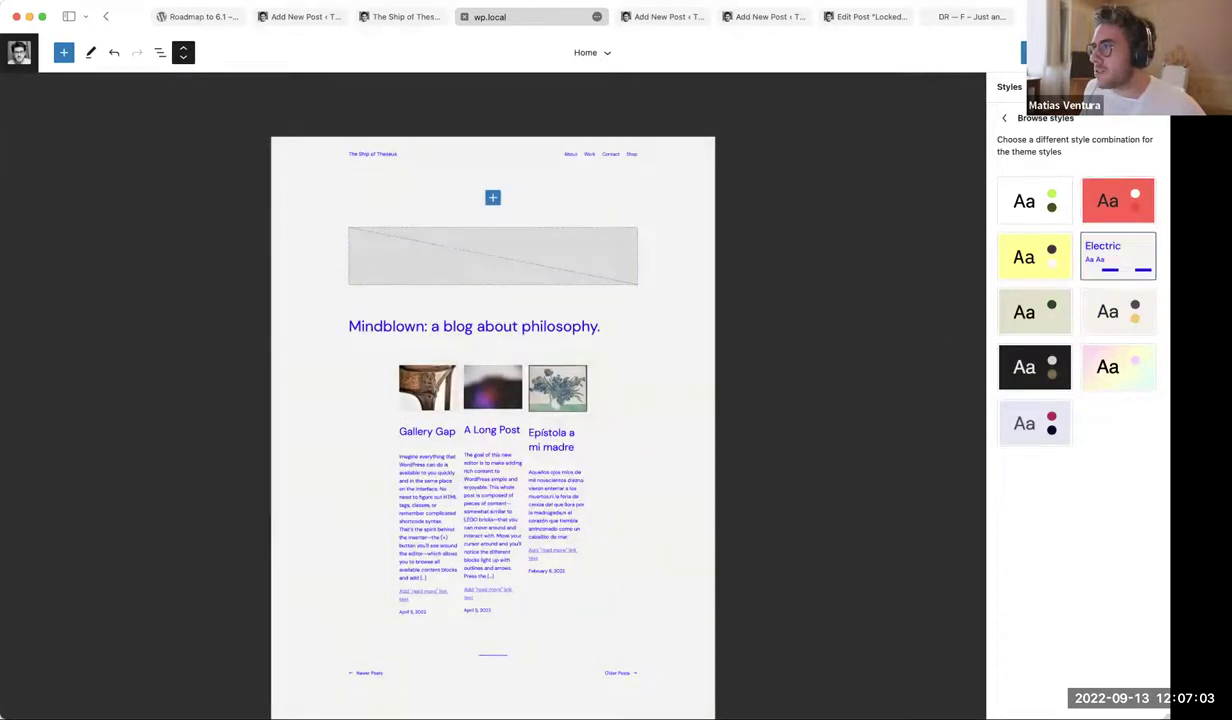
Leave the zoomed-out view and open the global color settings of the theme styles
click(183, 52)
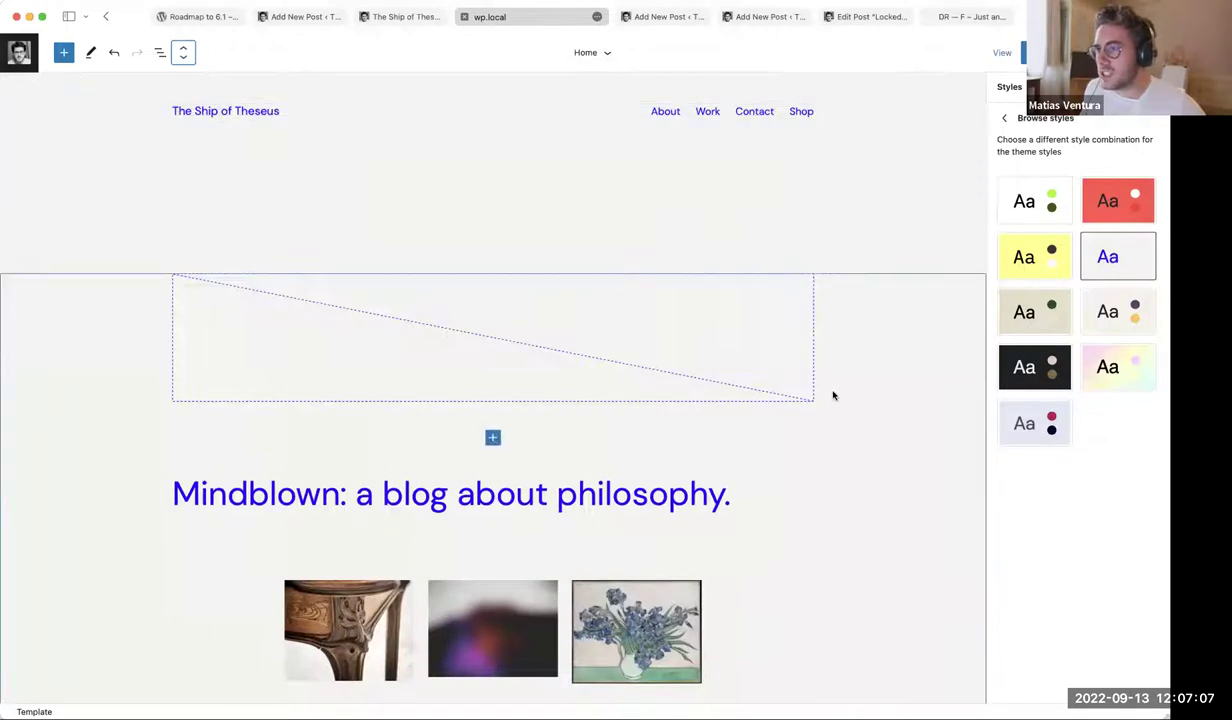
click(1005, 119)
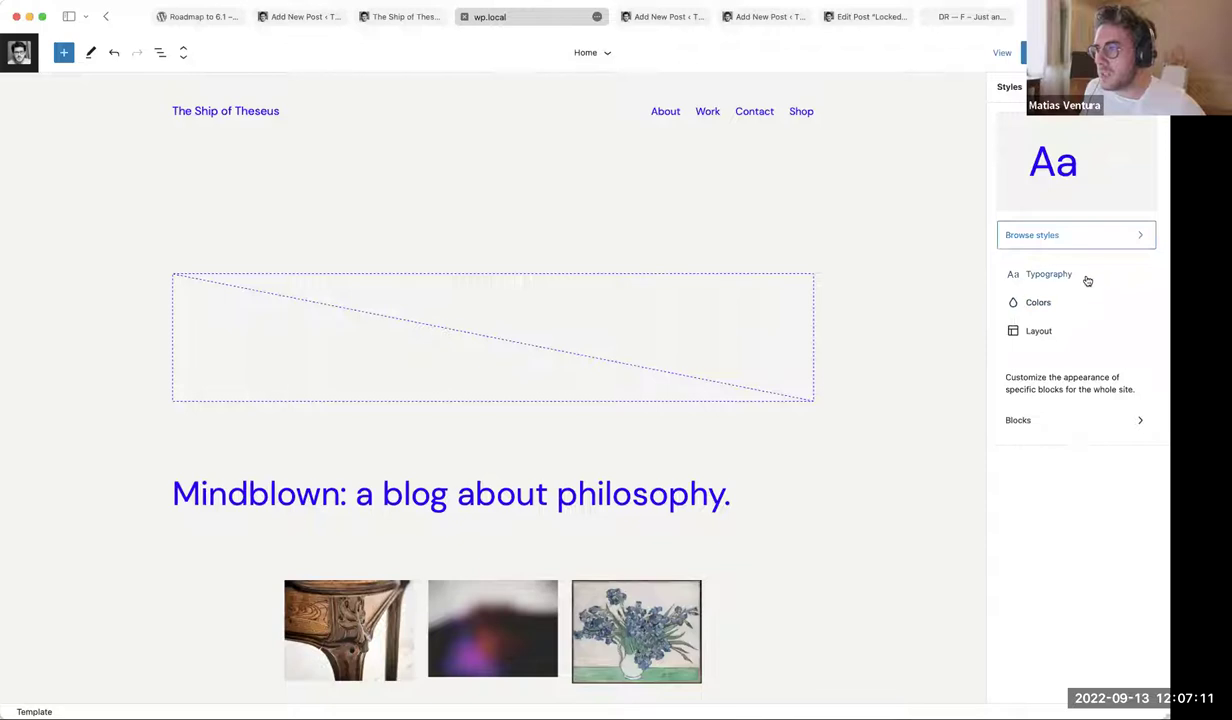
click(1025, 300)
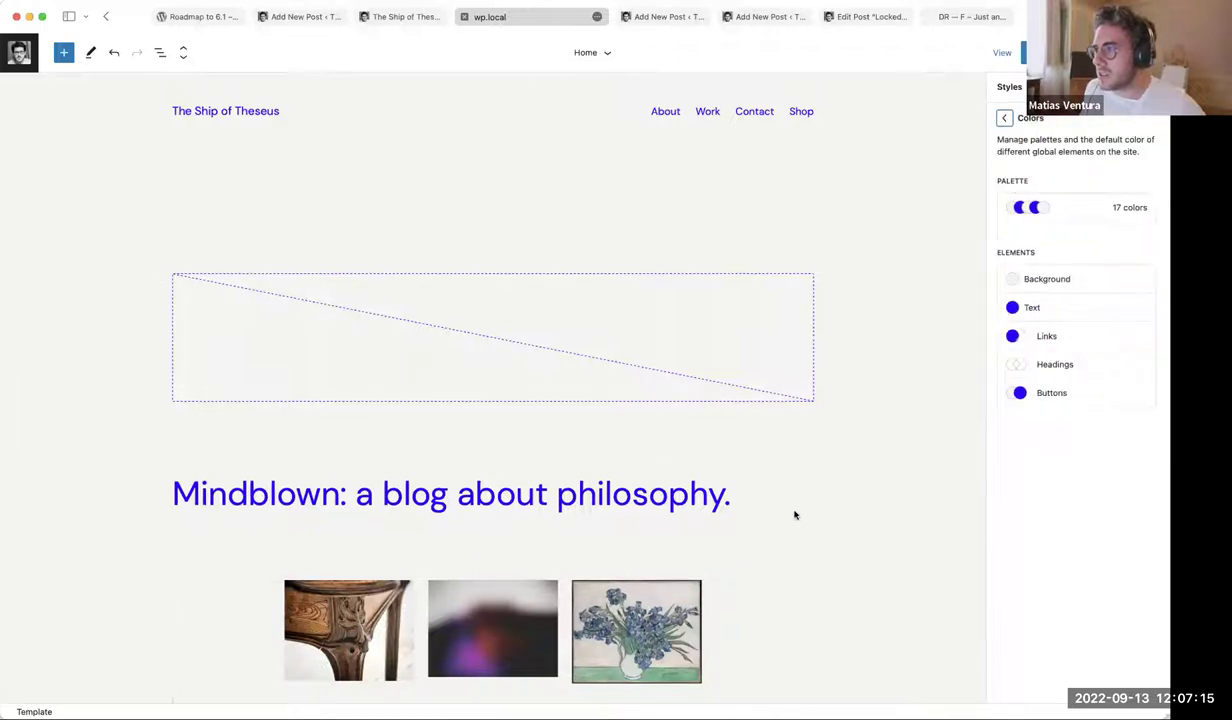
Select the Query Loop around the post excerpts and switch its posts from grid to list layout
scroll(795, 511, down, 5)
scroll(801, 497, down, 5)
scroll(883, 289, up, 7)
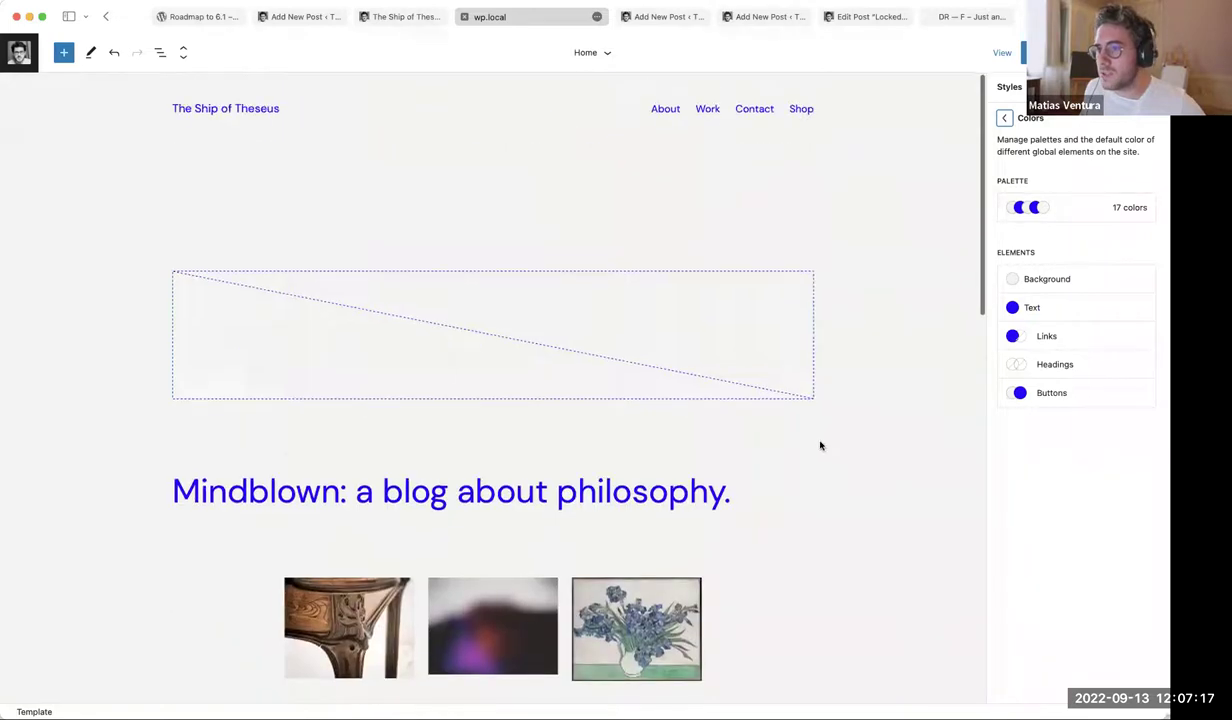
scroll(820, 443, down, 2)
click(324, 594)
scroll(355, 467, down, 5)
scroll(330, 400, up, 3)
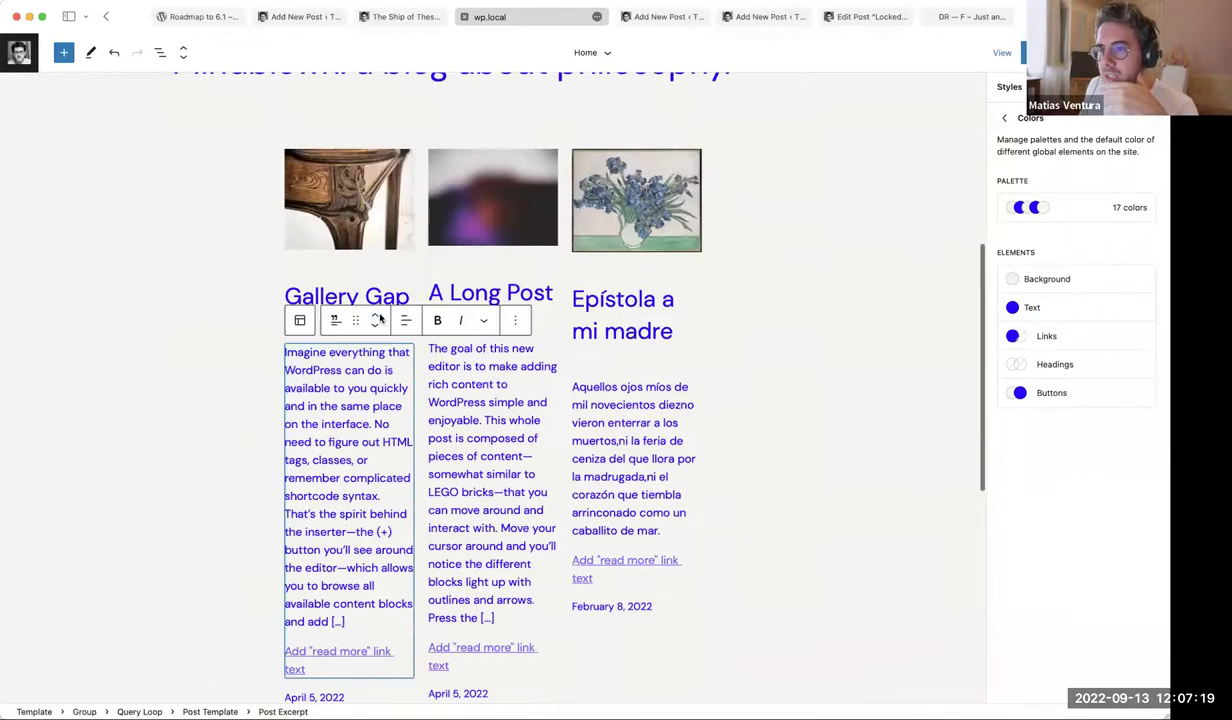
click(299, 321)
click(295, 97)
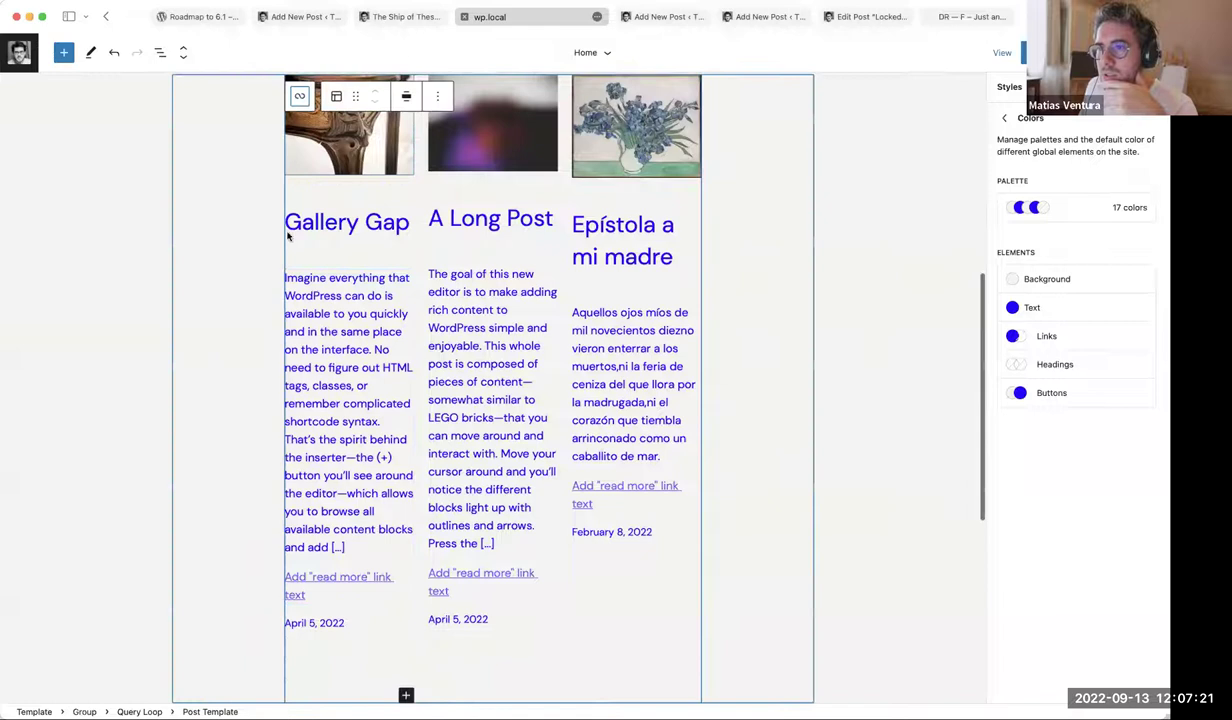
click(372, 96)
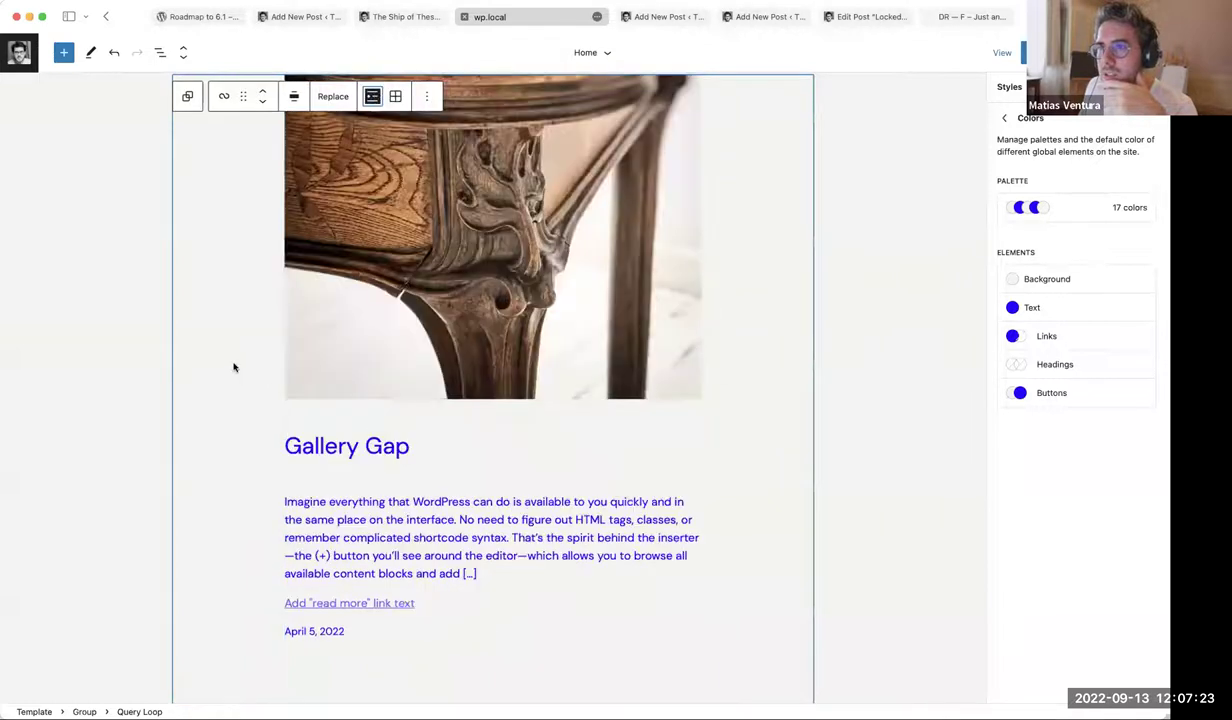
Review the stacked posts along the page and select the Group block surrounding them
scroll(170, 478, up, 5)
scroll(137, 480, down, 15)
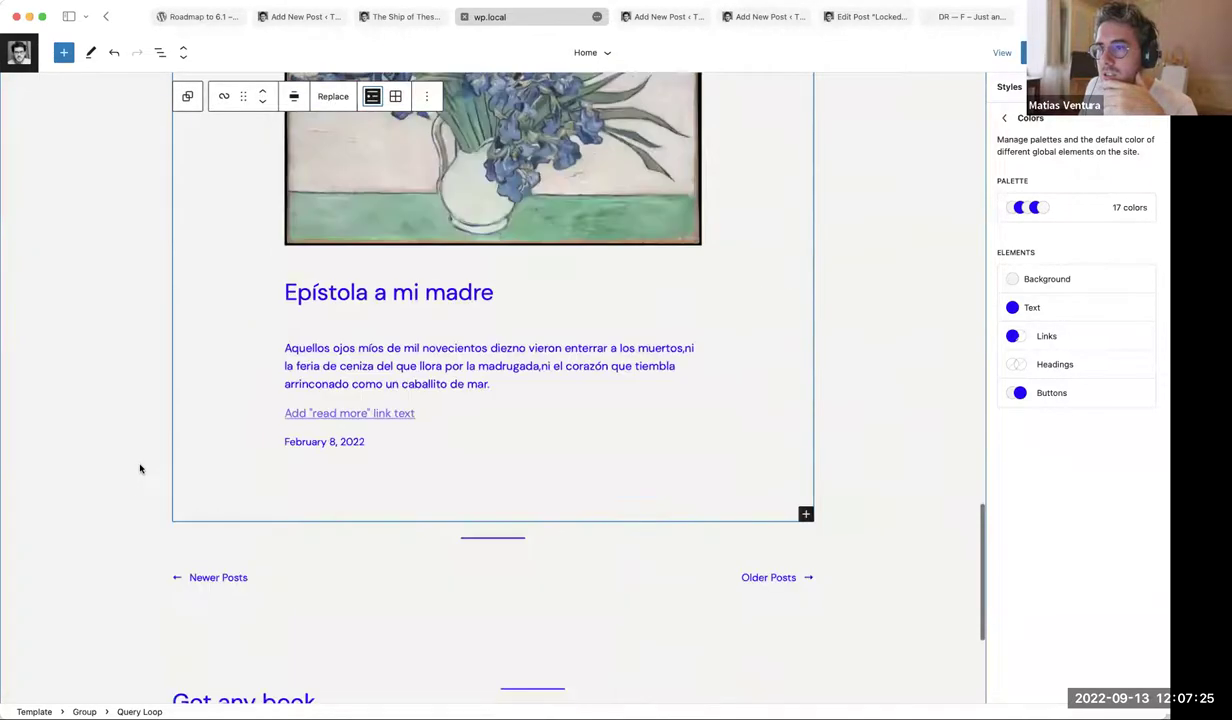
scroll(140, 468, up, 6)
scroll(140, 468, up, 5)
click(74, 250)
scroll(74, 250, down, 2)
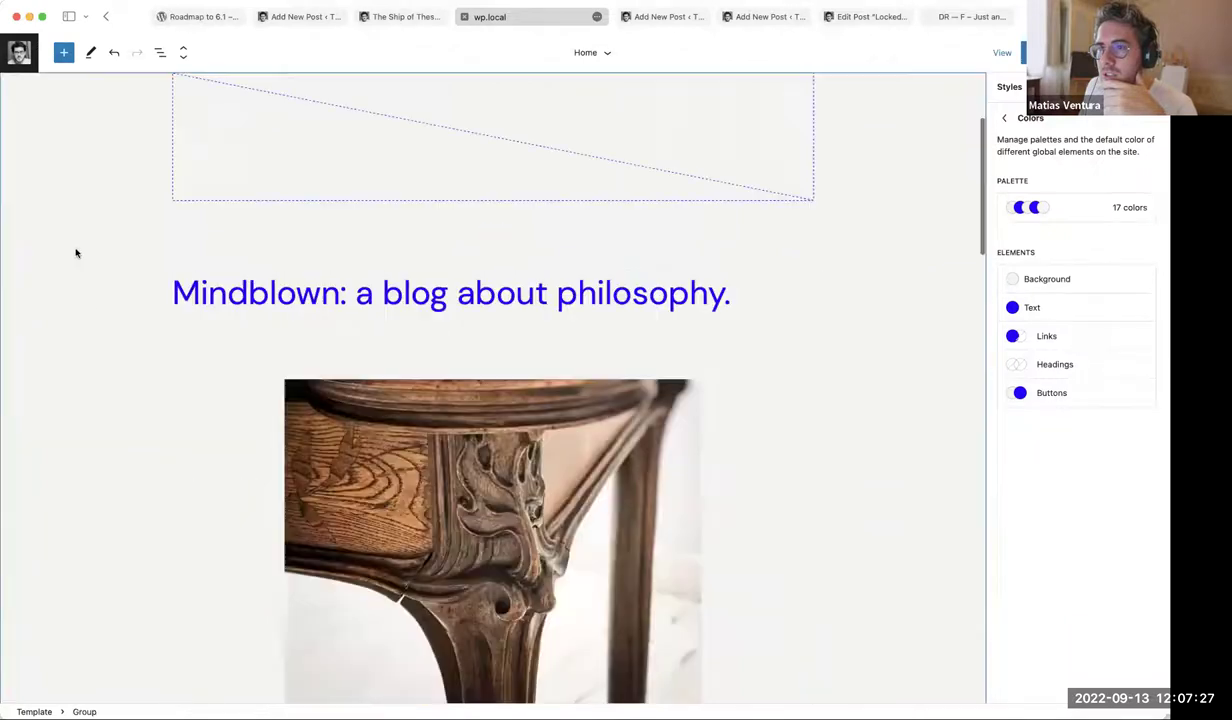
scroll(166, 451, up, 2)
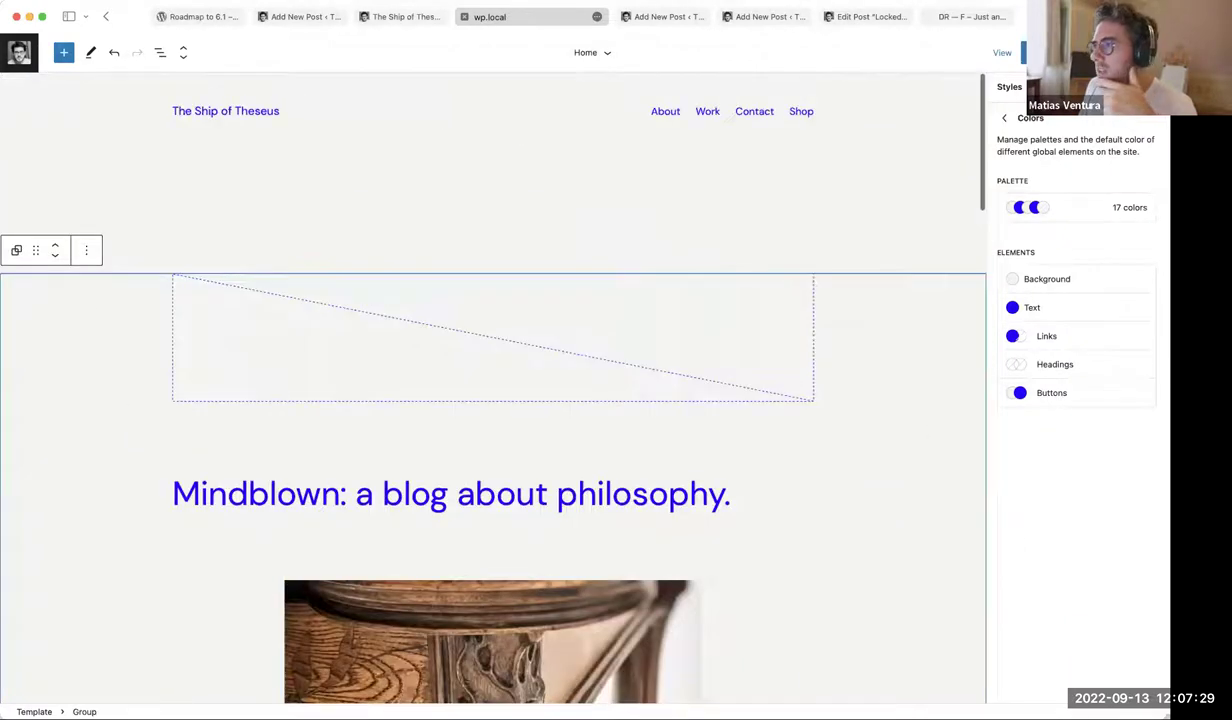
Close the Styles settings and review the Home template at full width down to its closing section
click(1103, 52)
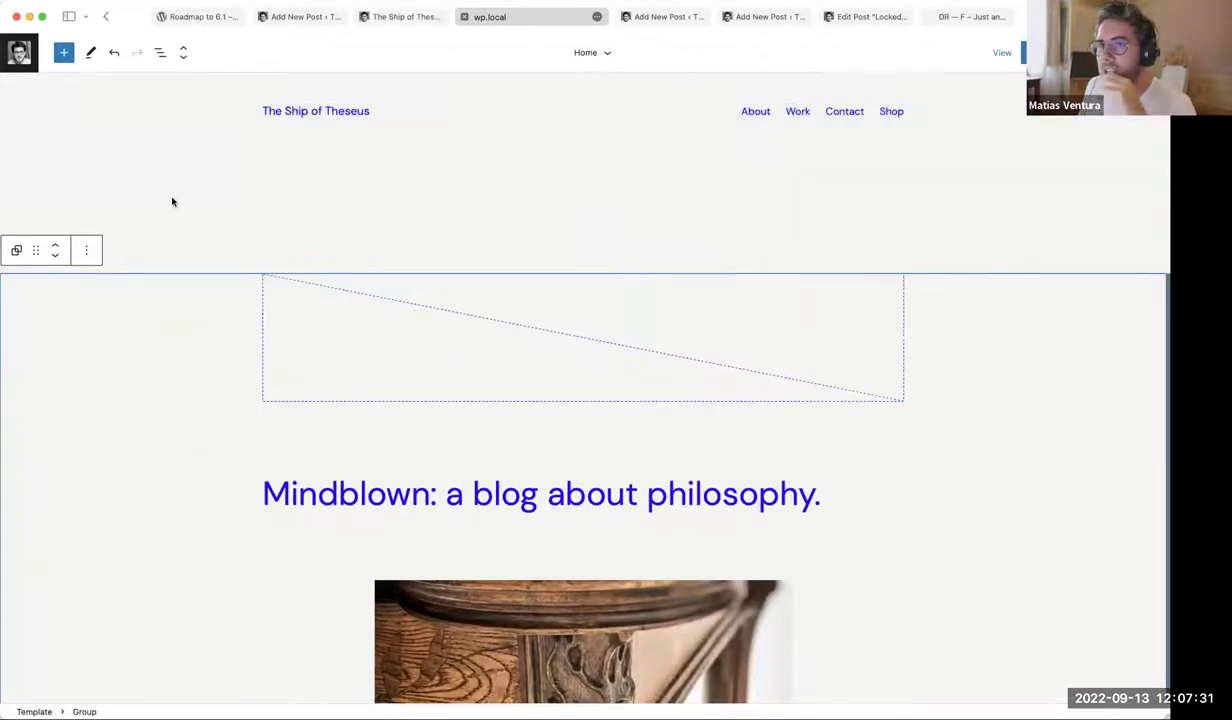
scroll(187, 430, down, 15)
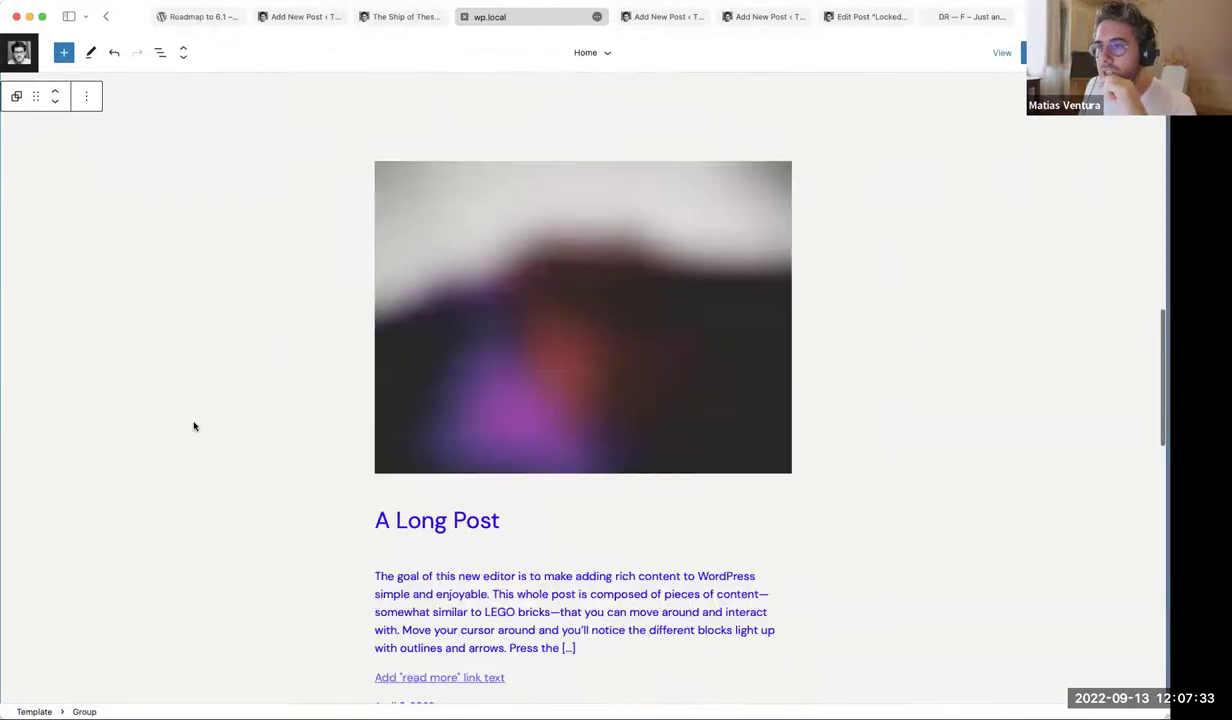
scroll(196, 424, down, 5)
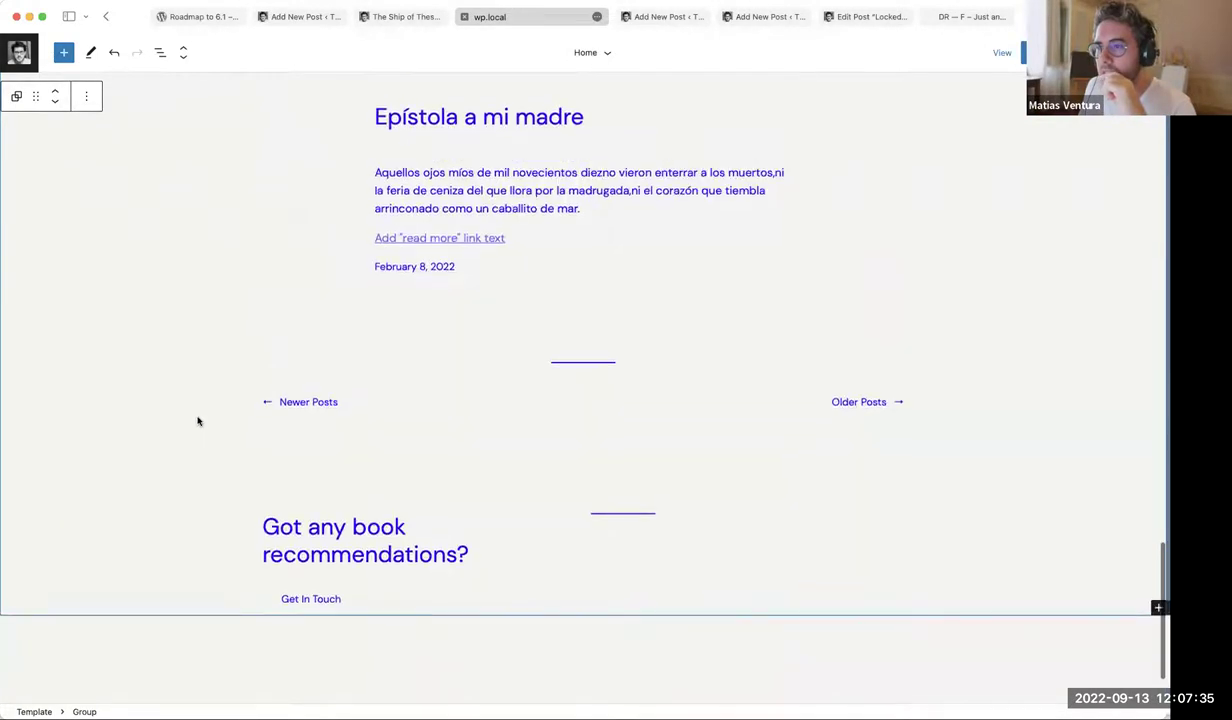
scroll(195, 421, up, 10)
Switch to the live site's front page and examine its heading and three-column post grid
click(308, 18)
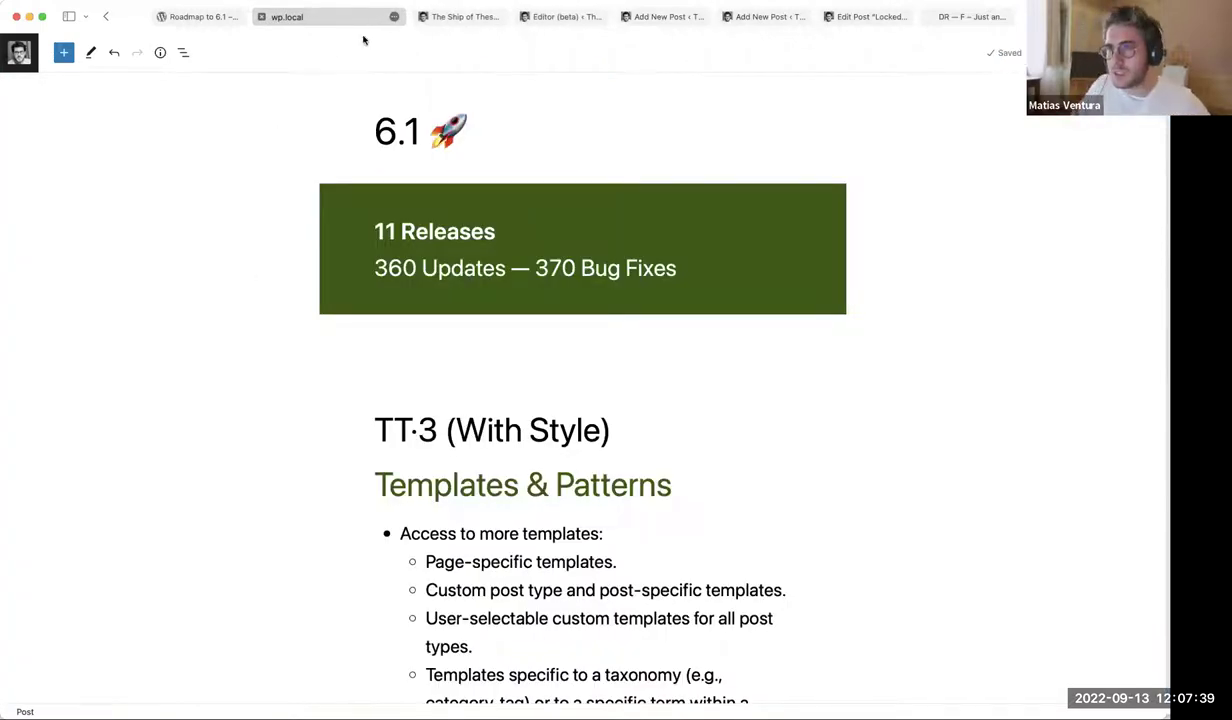
click(458, 17)
scroll(321, 397, down, 3)
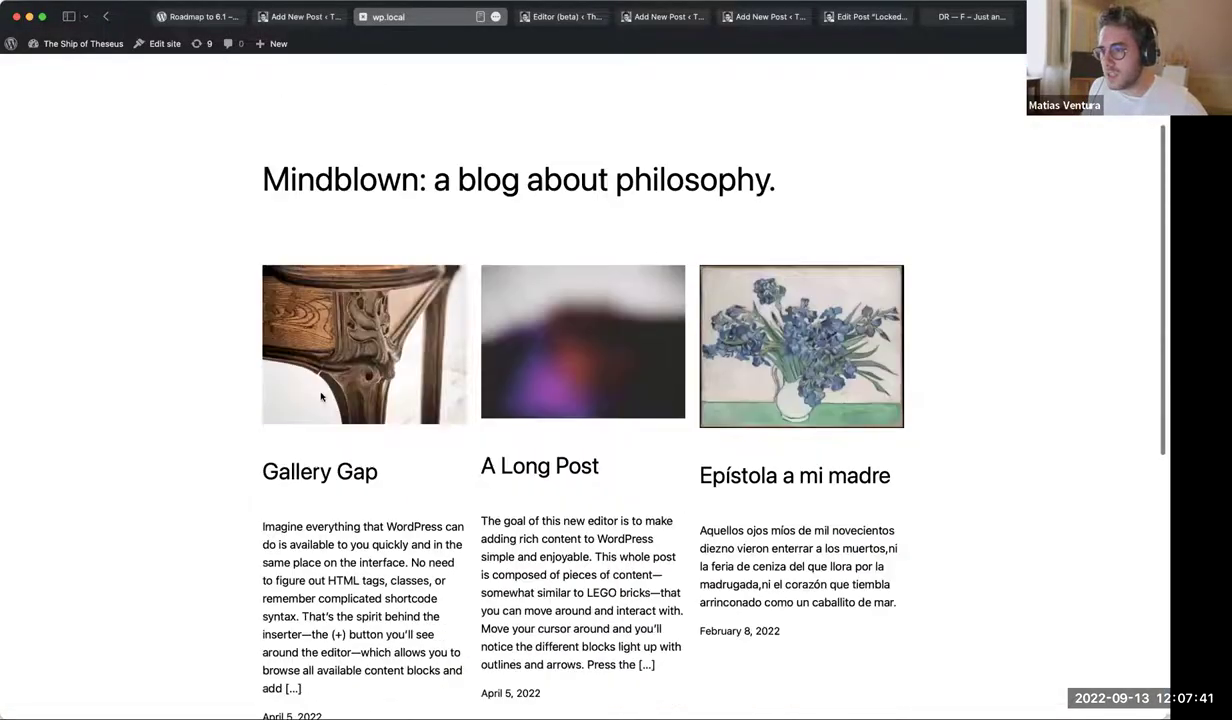
scroll(362, 491, down, 1)
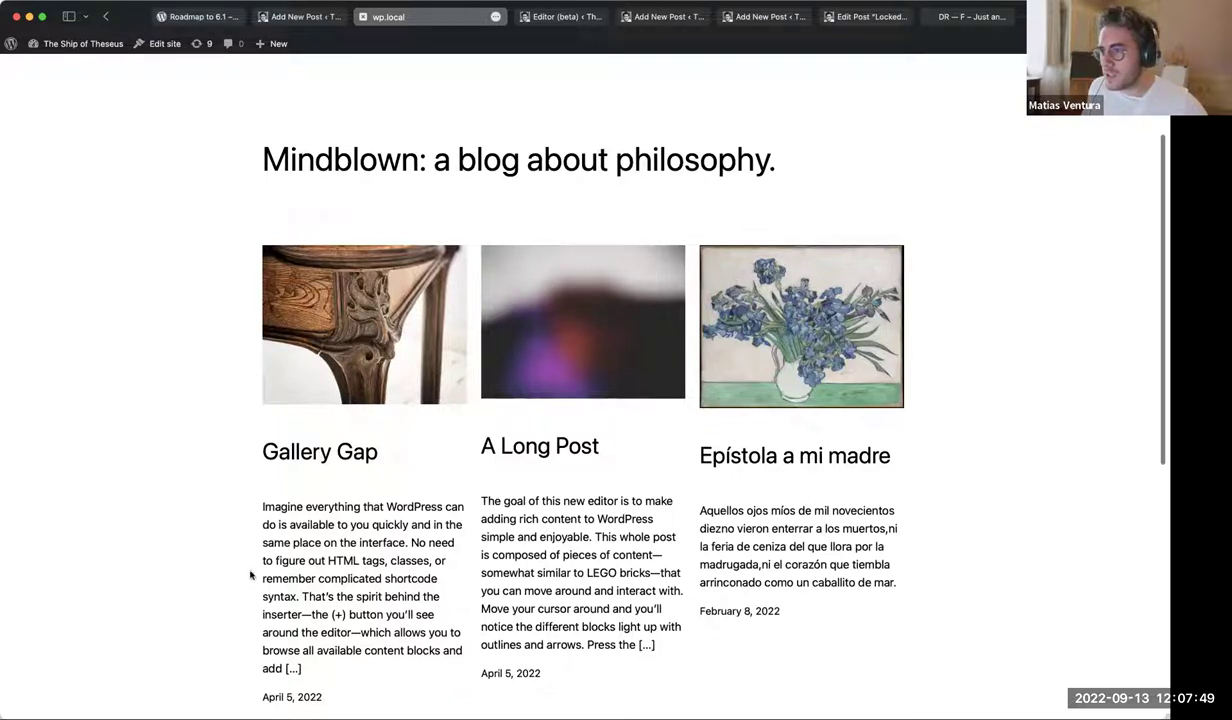
drag(231, 462, 772, 447)
click(836, 500)
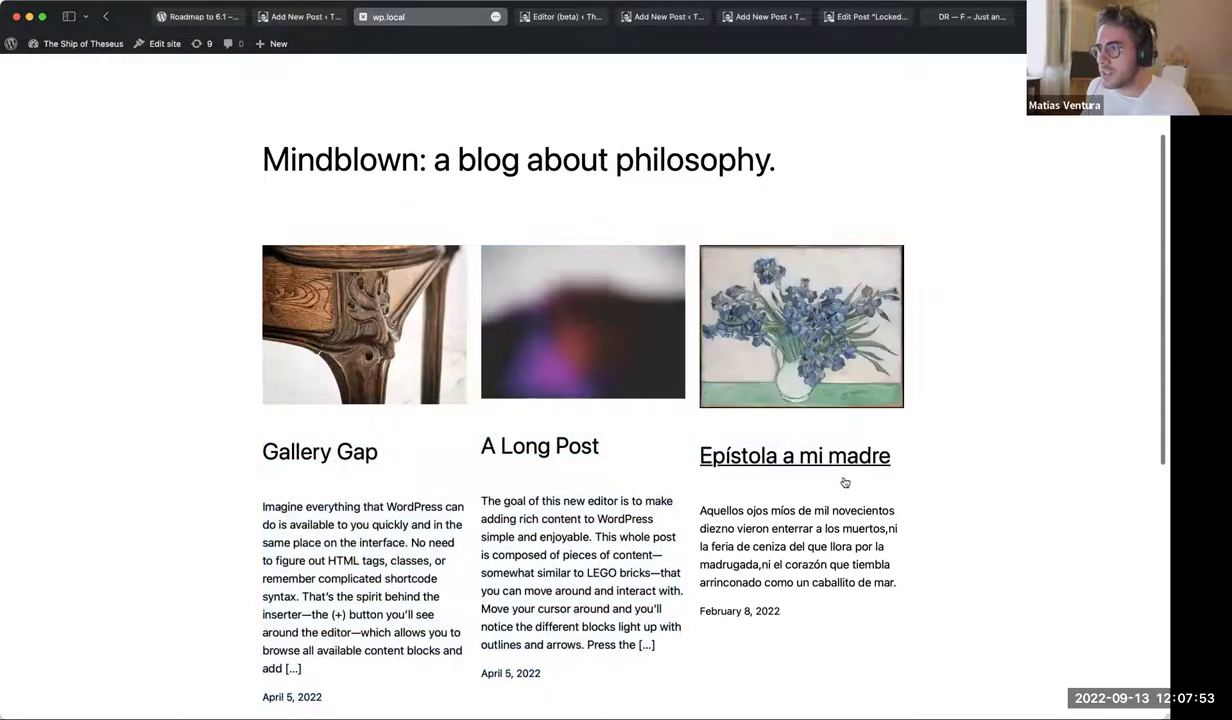
scroll(844, 482, up, 3)
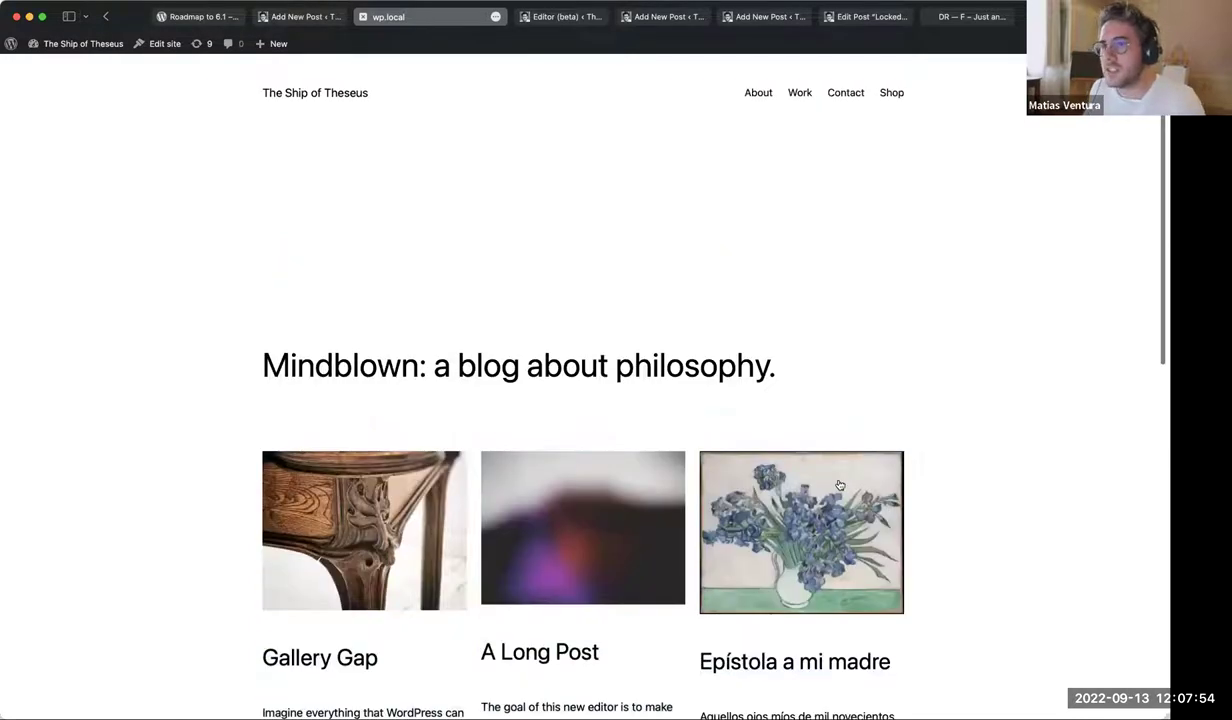
Return to the Home template in the site editor
click(320, 17)
key(ctrl+Tab)
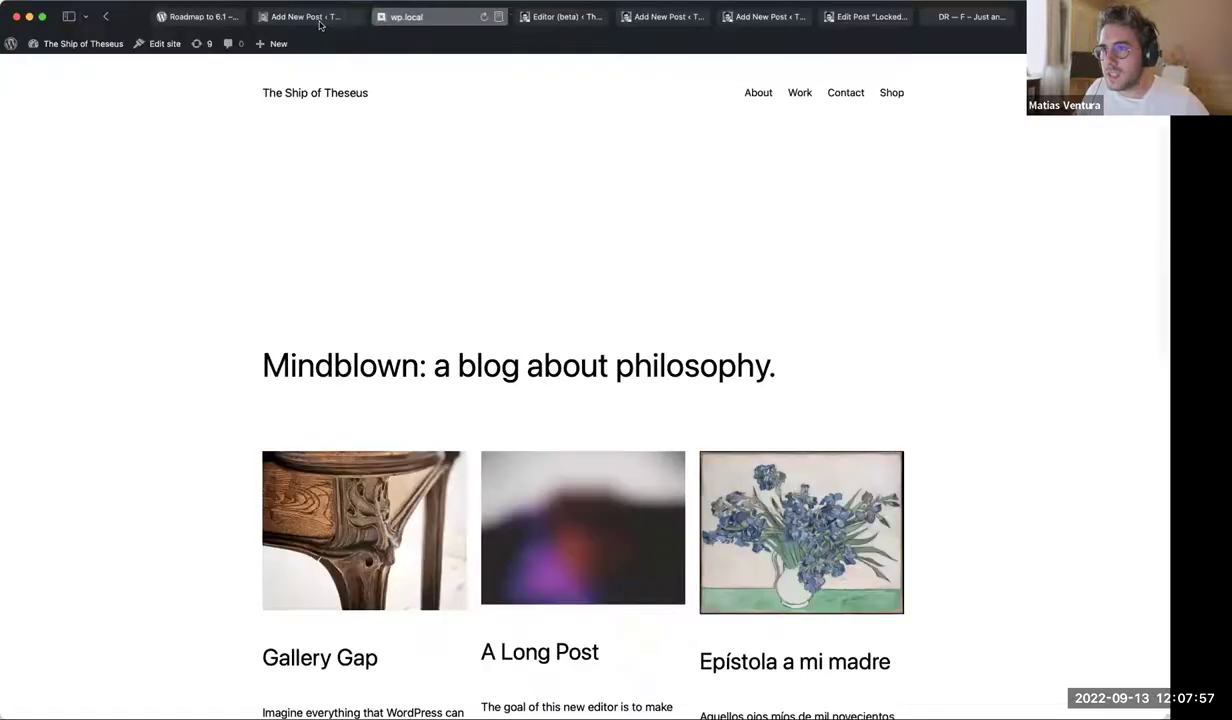
key(ctrl+Tab)
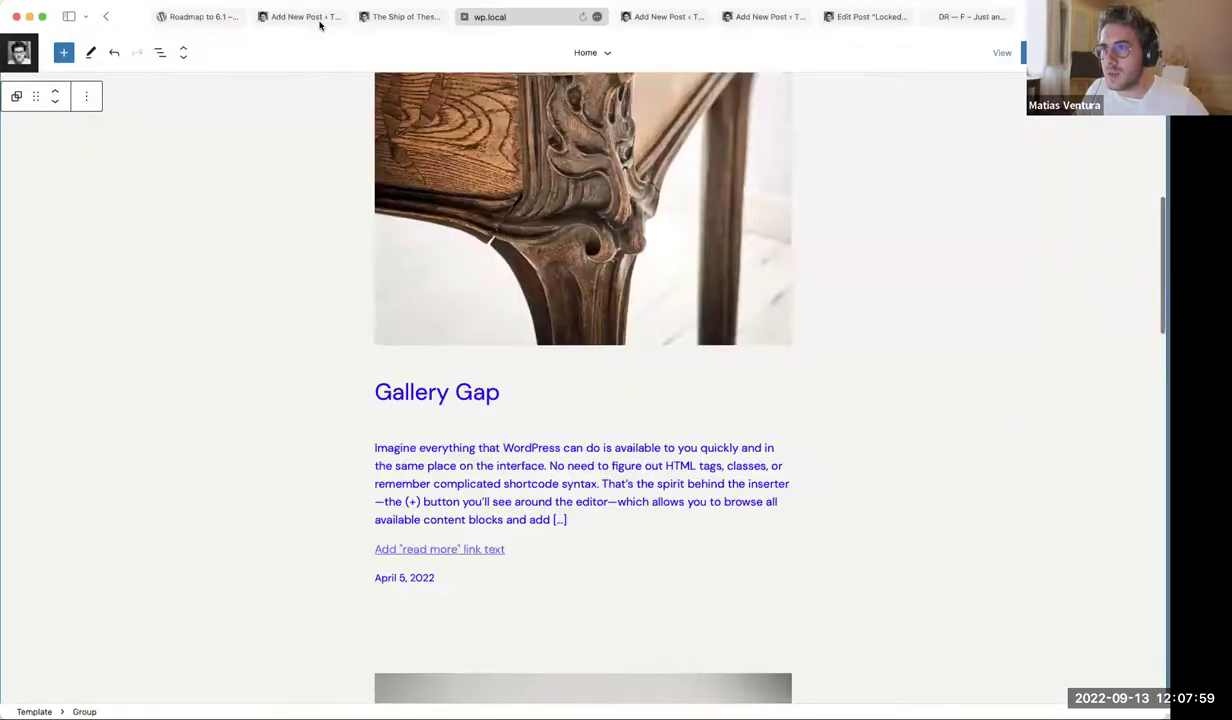
Briefly show the Styles settings, hide them again, and review the Home template from its header down to the footer
scroll(762, 402, up, 10)
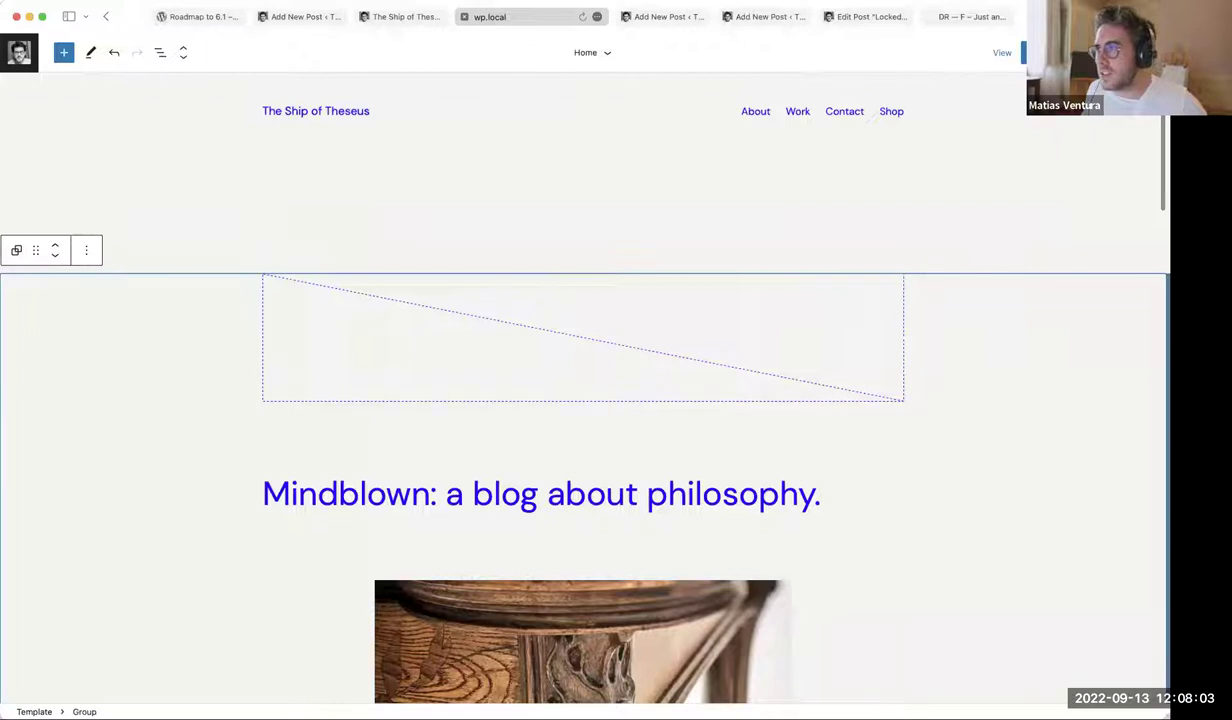
key(ctrl+shift+comma)
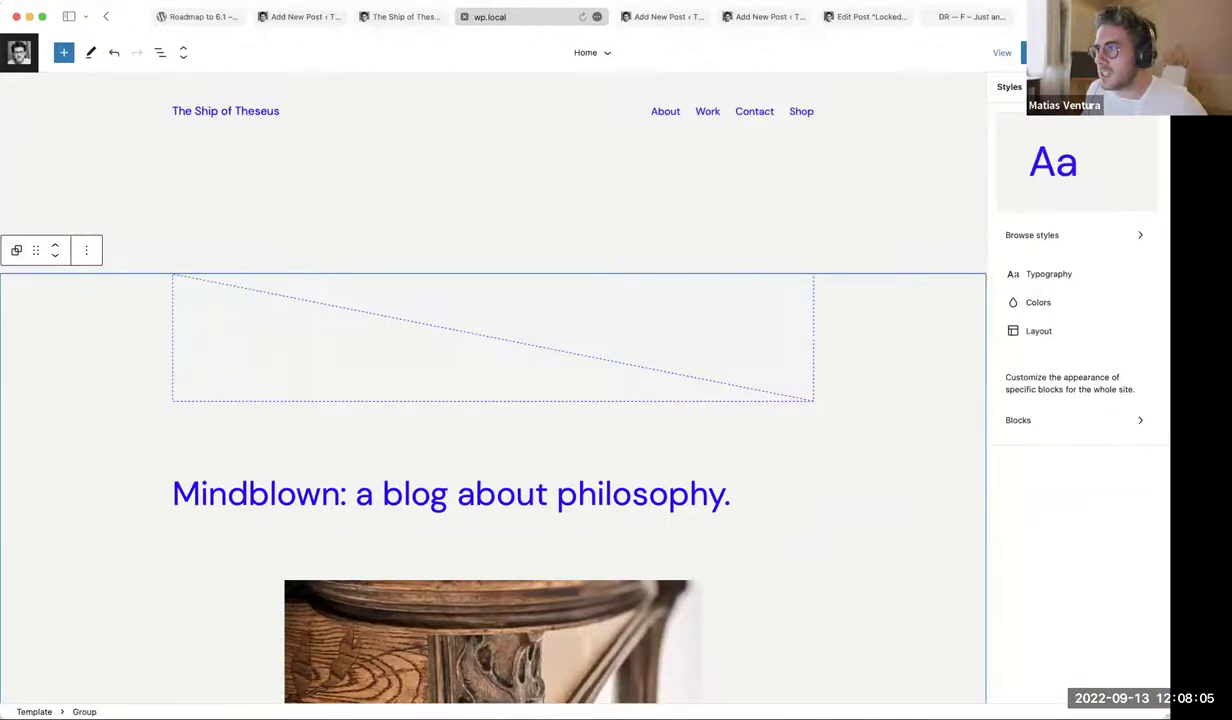
key(ctrl+shift+comma)
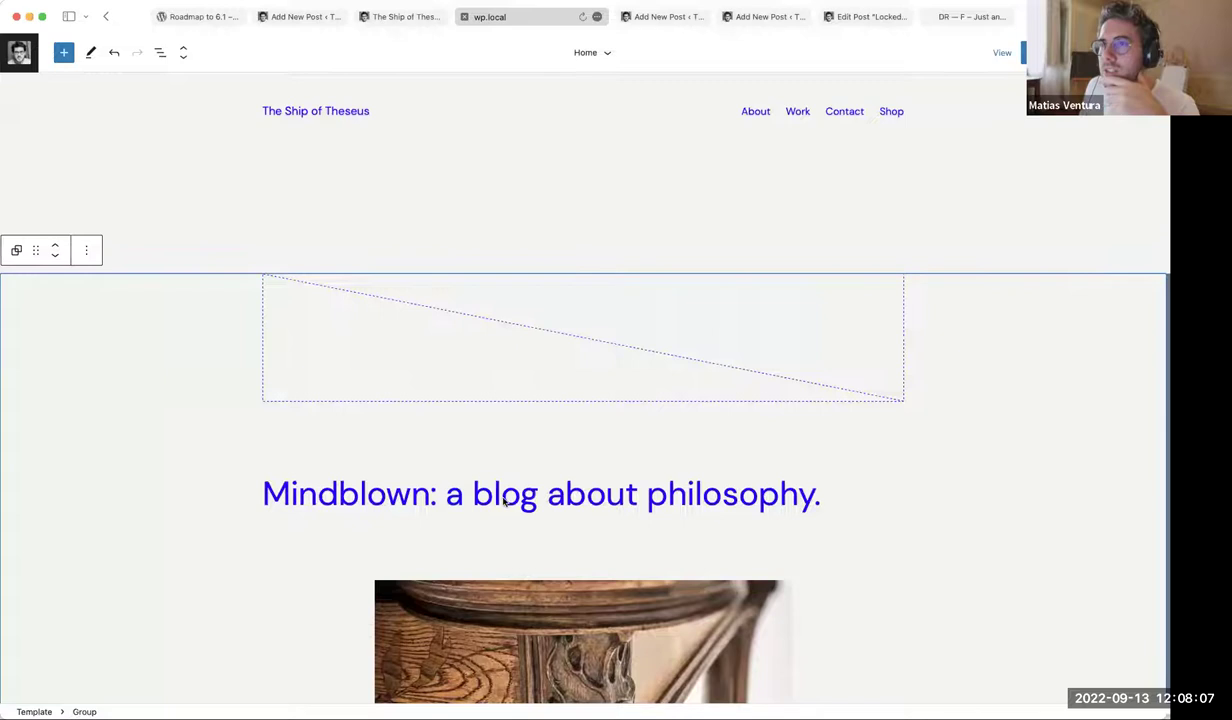
scroll(284, 327, down, 3)
scroll(285, 330, down, 20)
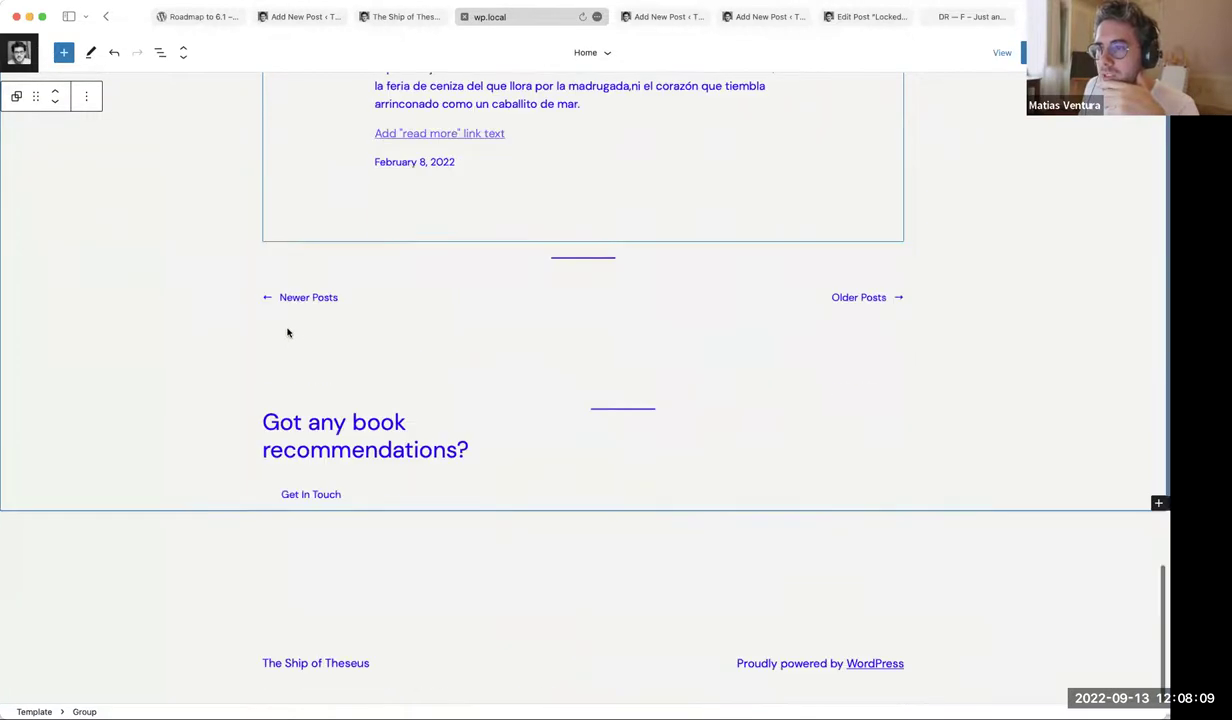
scroll(286, 330, up, 20)
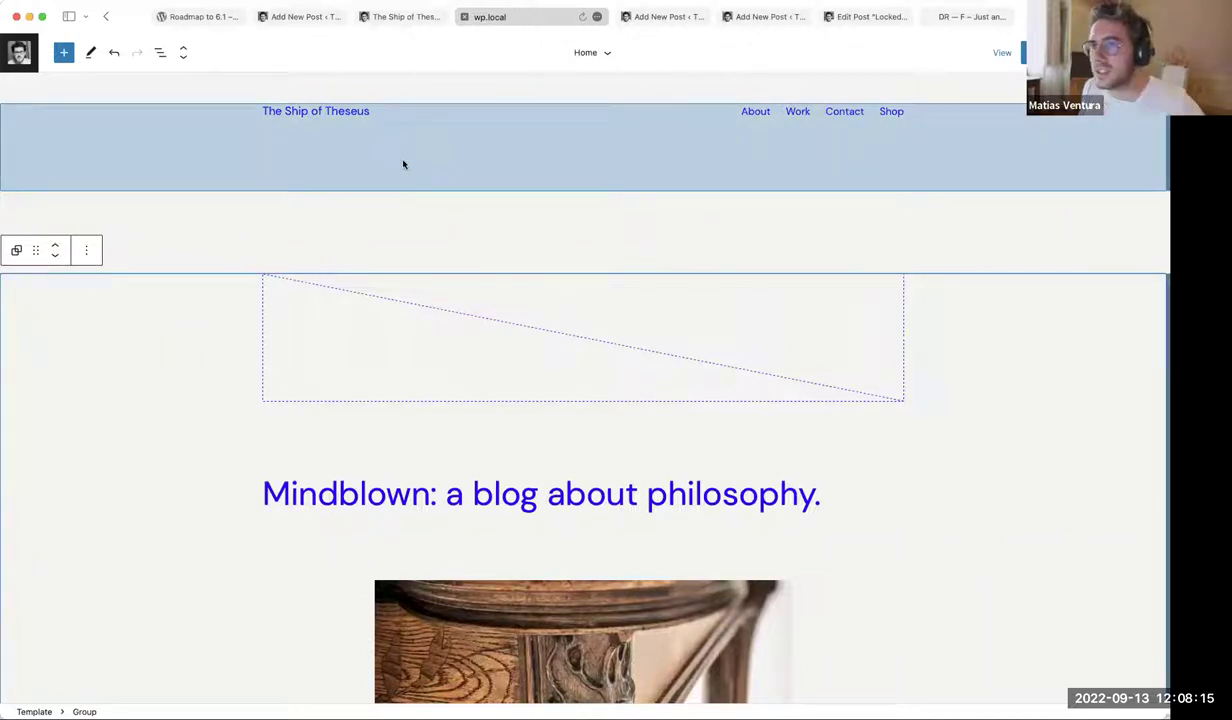
Switch to the post outlining the release features and read its Templates & Patterns section
click(212, 17)
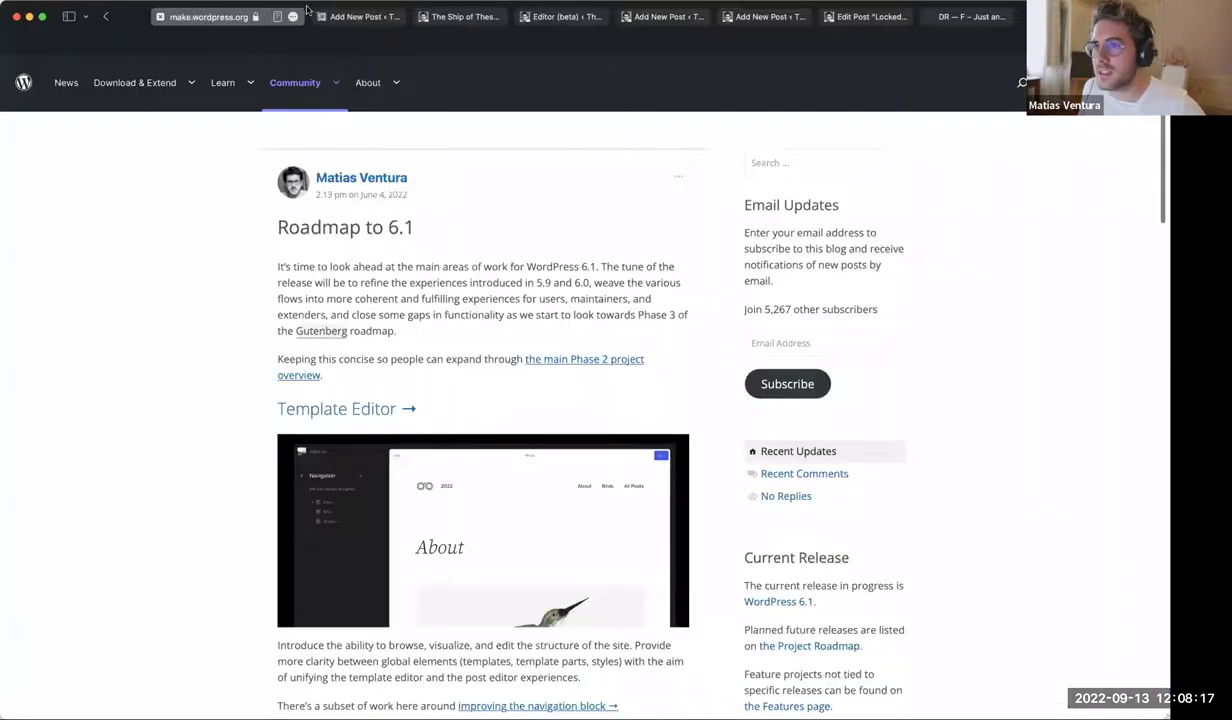
click(352, 17)
scroll(261, 390, down, 5)
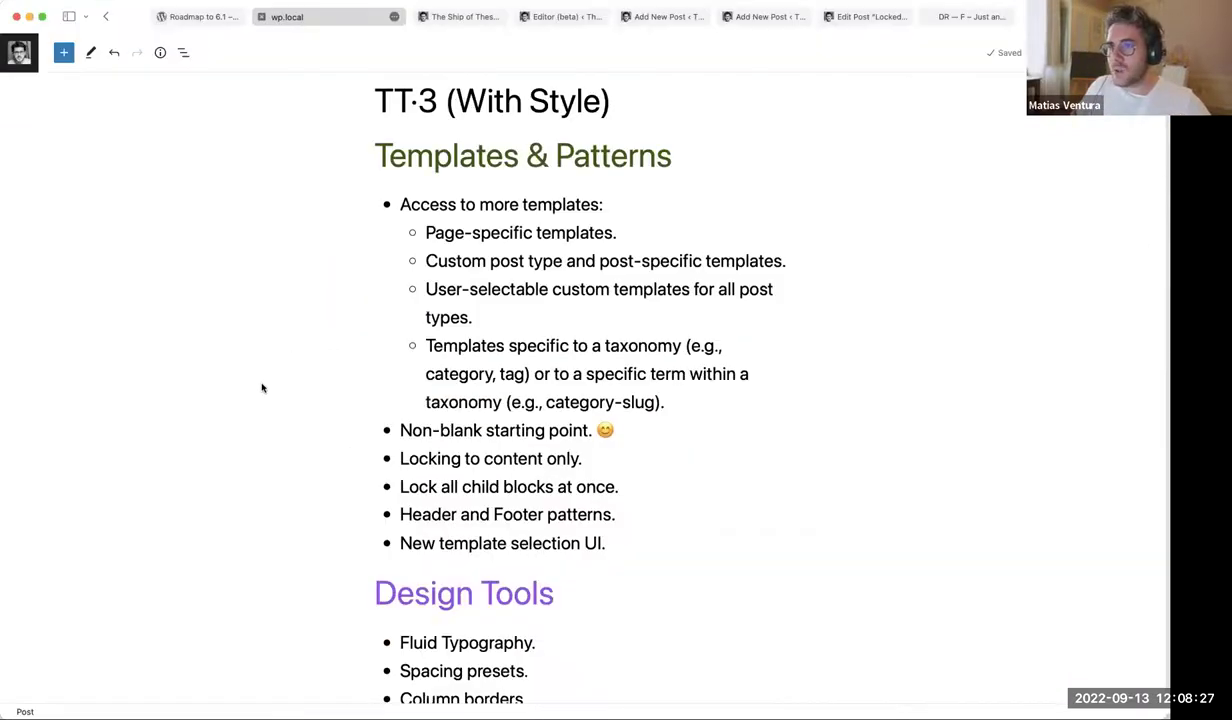
Return to the site editor and open the list of templates
key(super+grave)
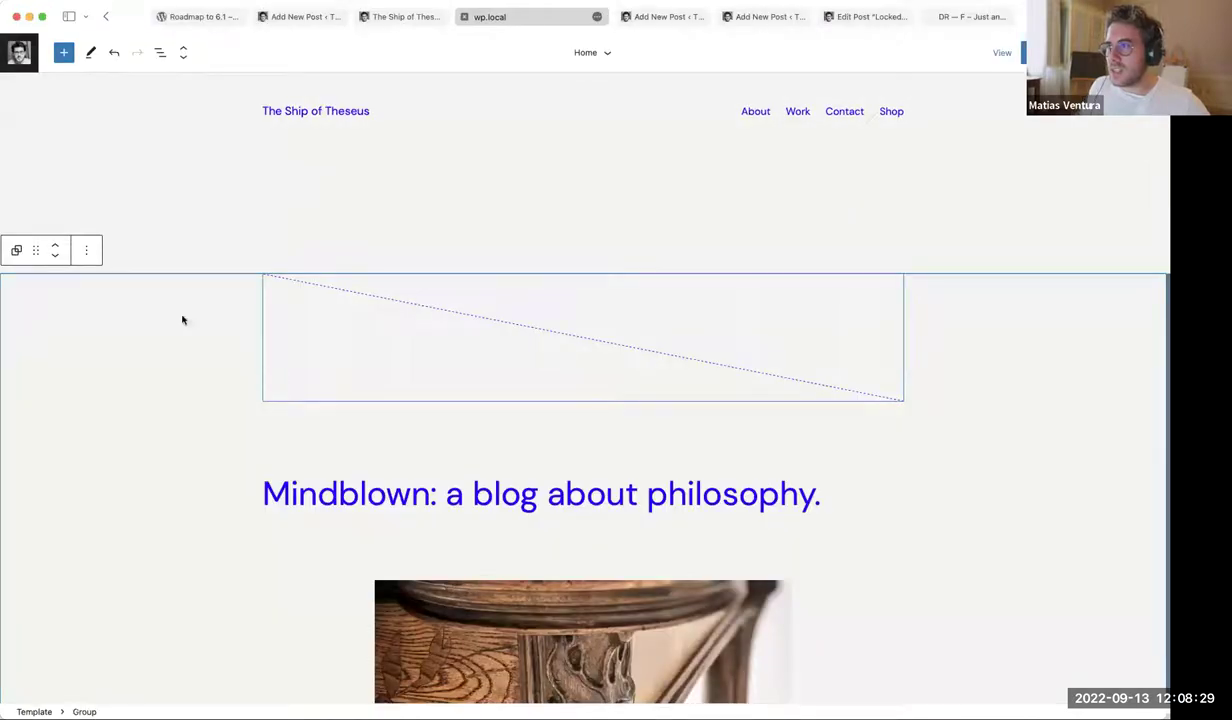
click(18, 52)
click(86, 202)
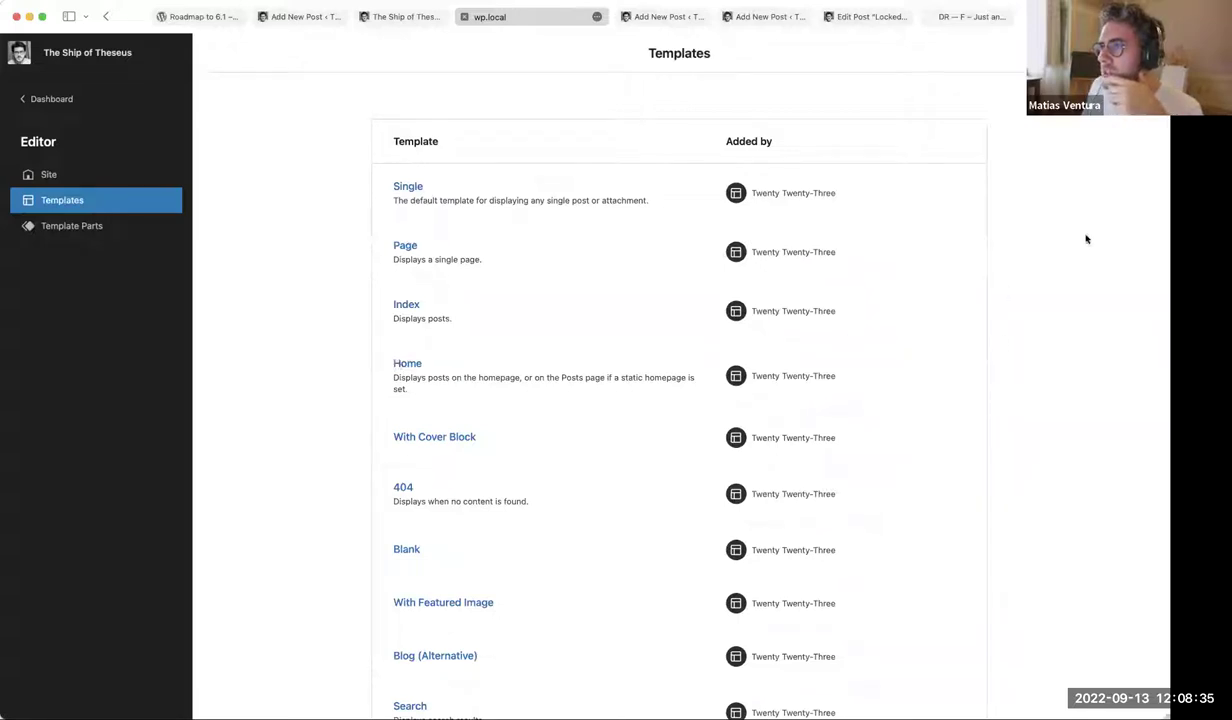
Examine the new-template types and the choices for a template tied to a specific post, then close them without creating one
click(1100, 53)
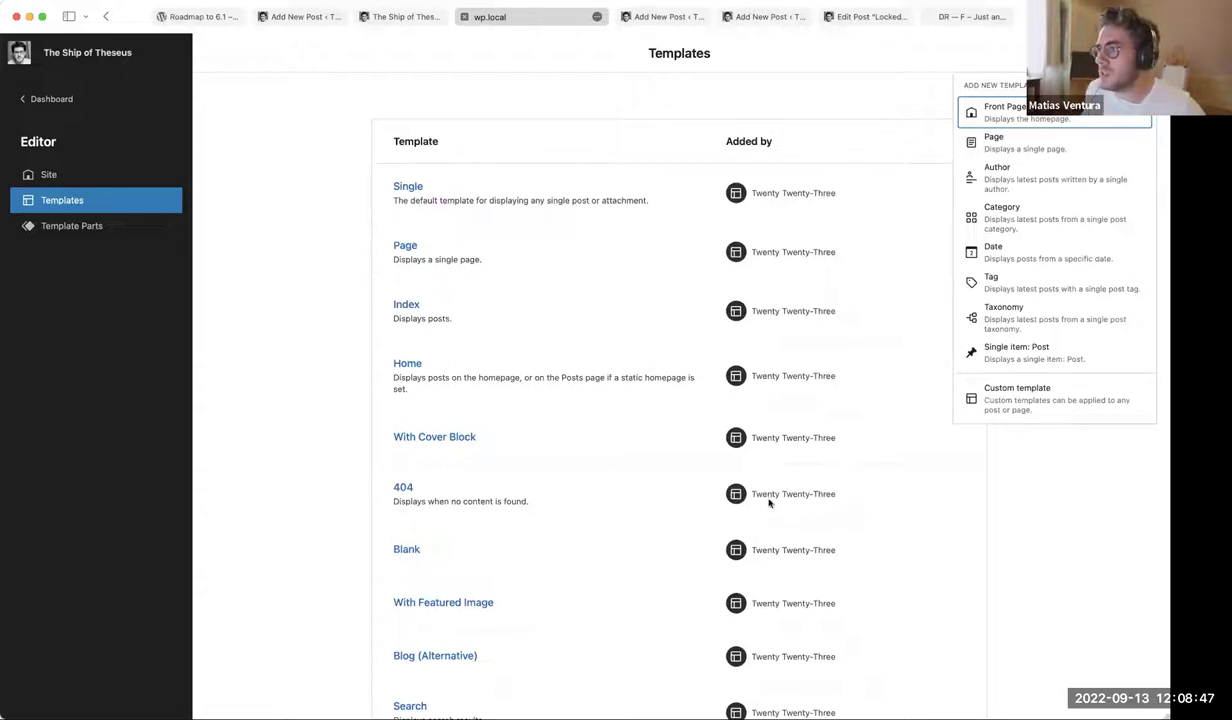
click(1064, 357)
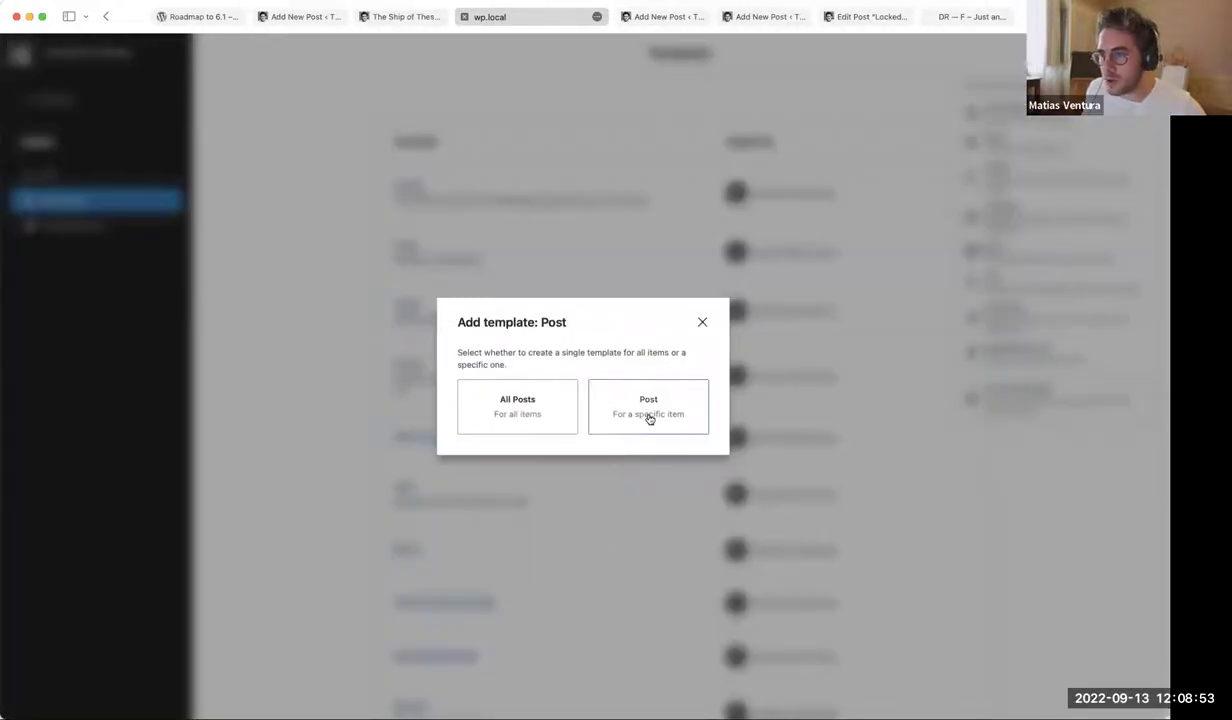
click(649, 414)
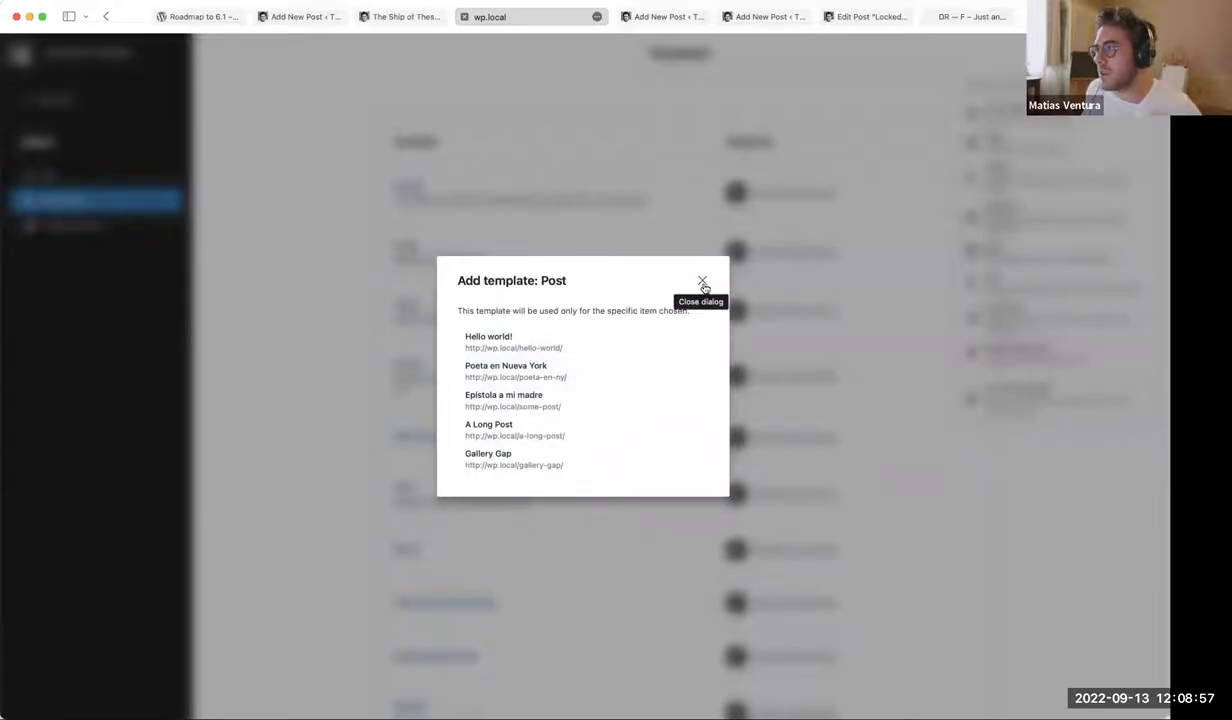
click(703, 284)
click(1043, 538)
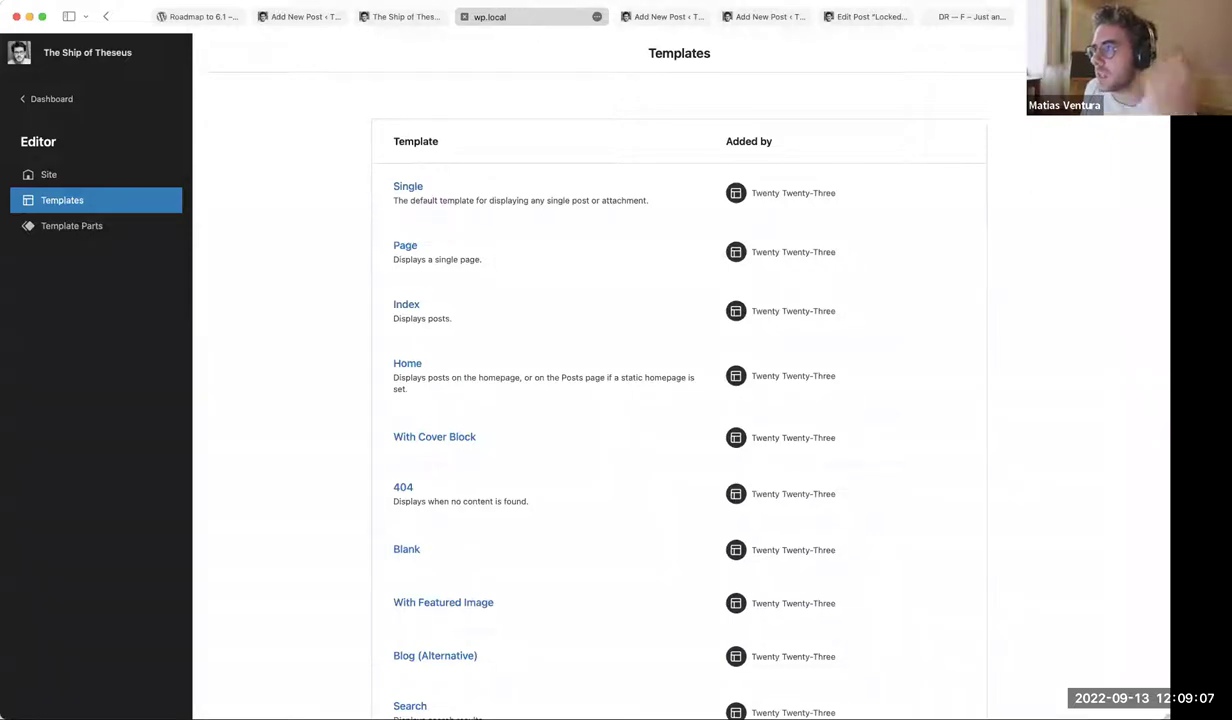
Check the options for adding a Category template and close the dialog without choosing one
click(1122, 53)
click(1030, 213)
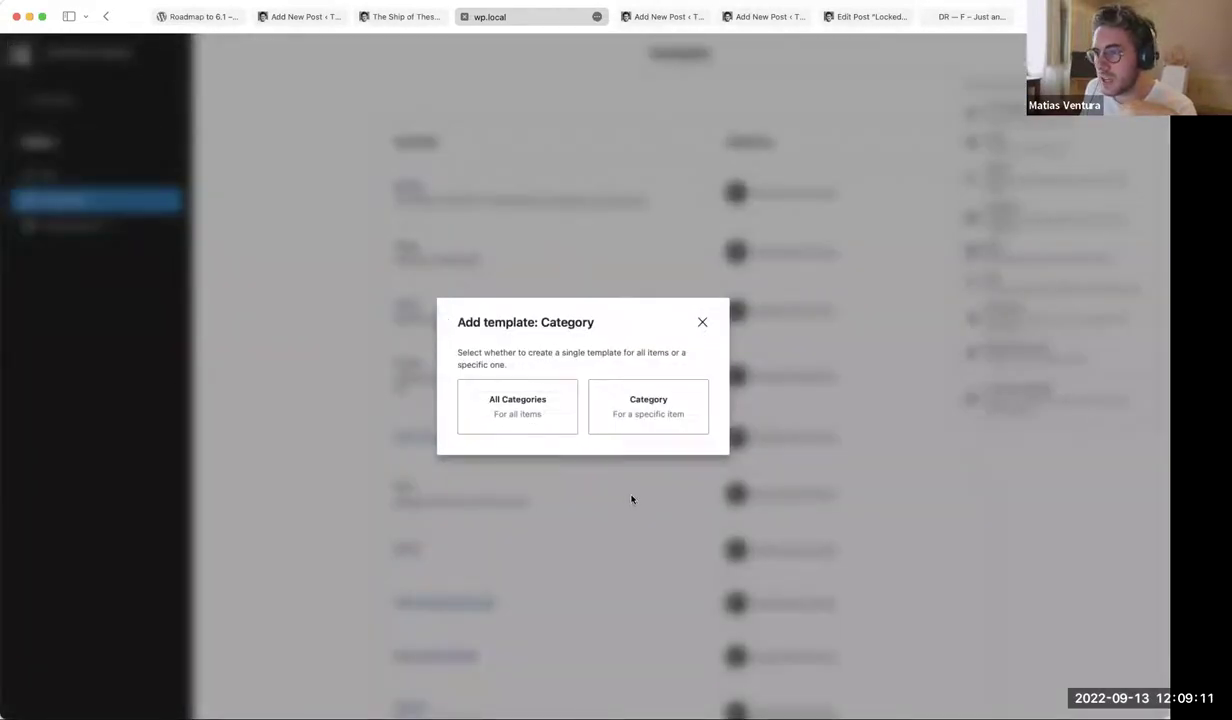
click(703, 322)
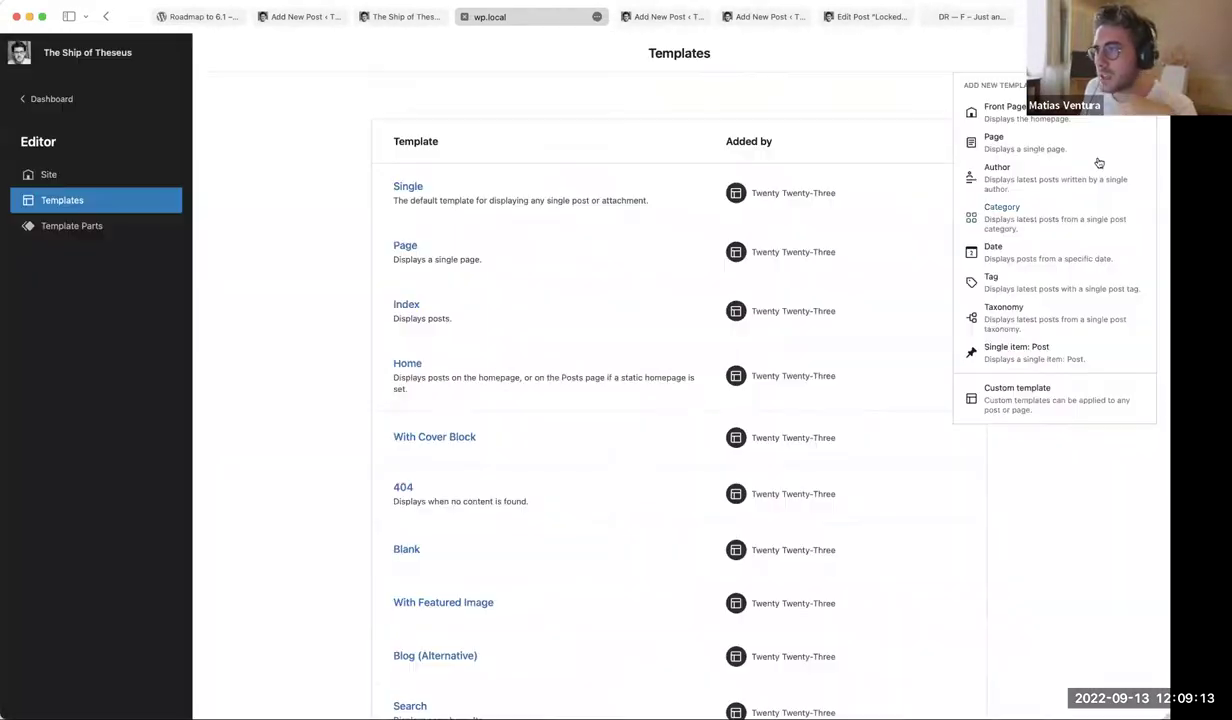
Create a Tag template that applies to all tags
click(990, 280)
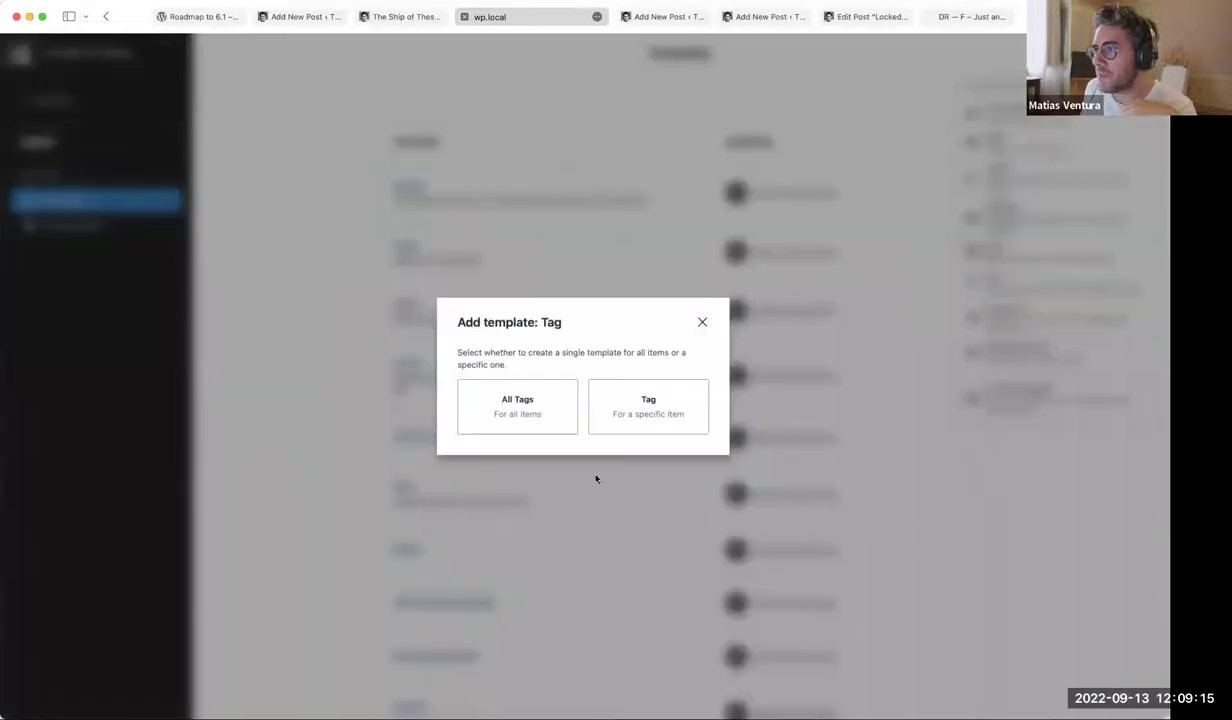
click(528, 404)
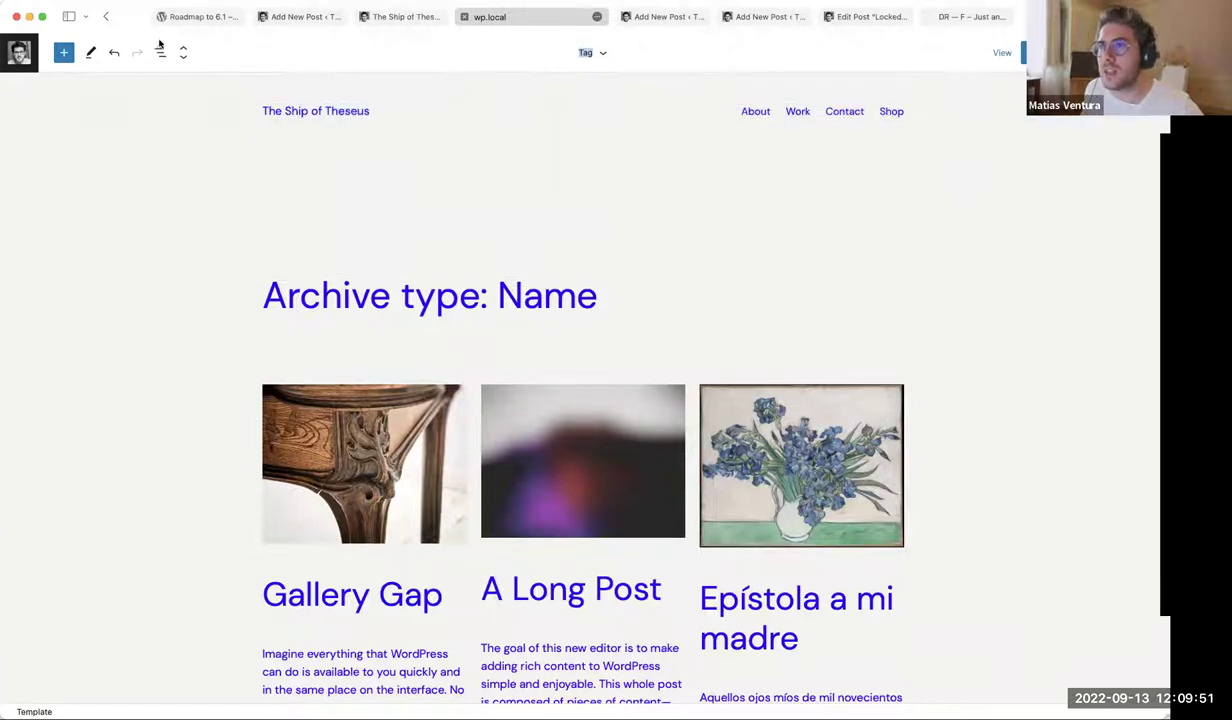
Go back to the templates list and delete the Tag template
click(18, 55)
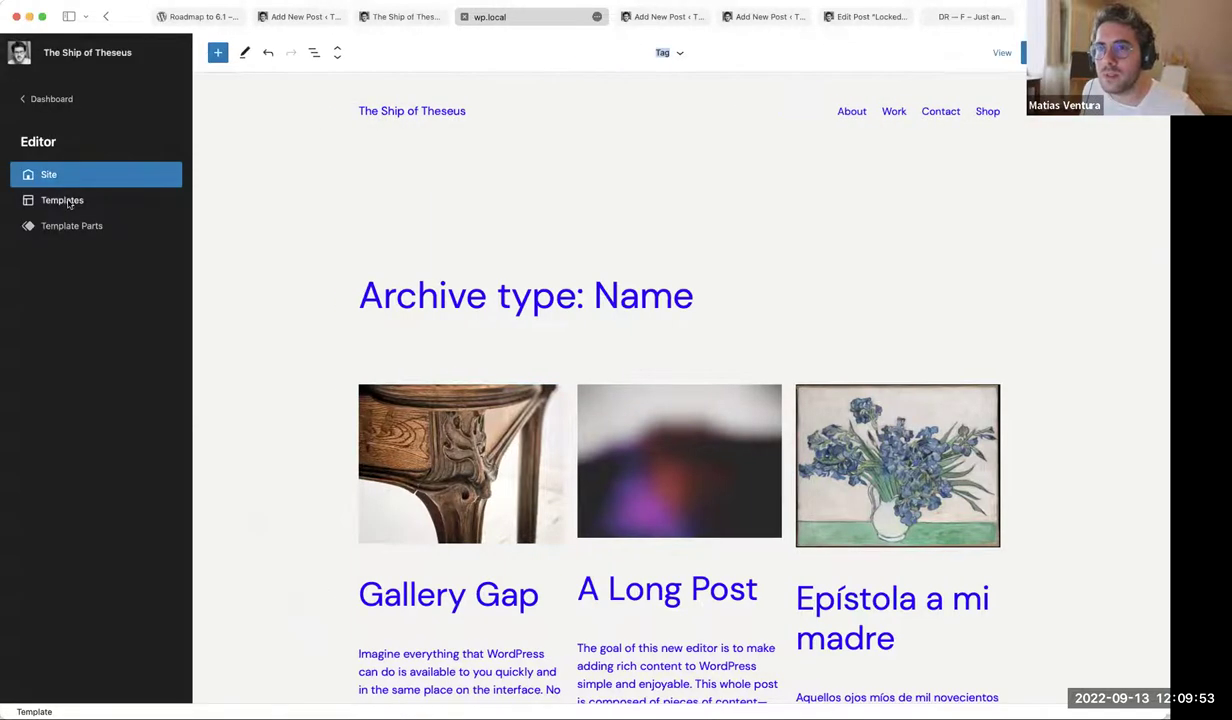
click(62, 199)
click(953, 195)
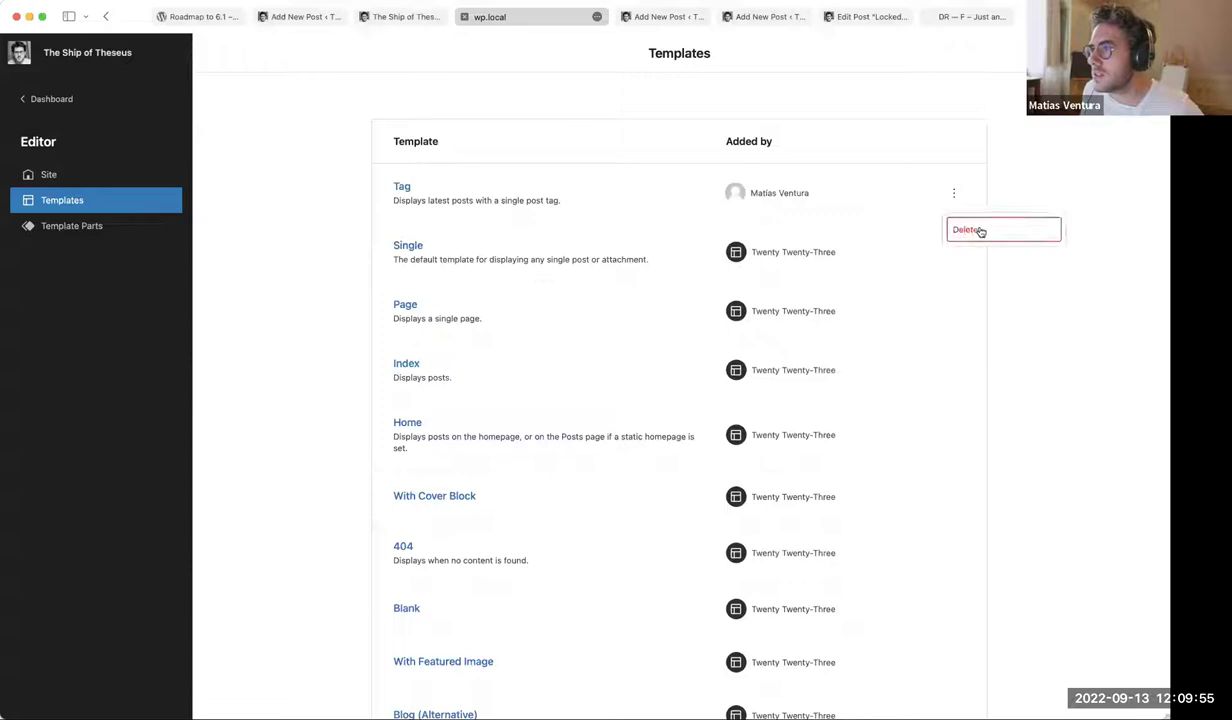
click(955, 222)
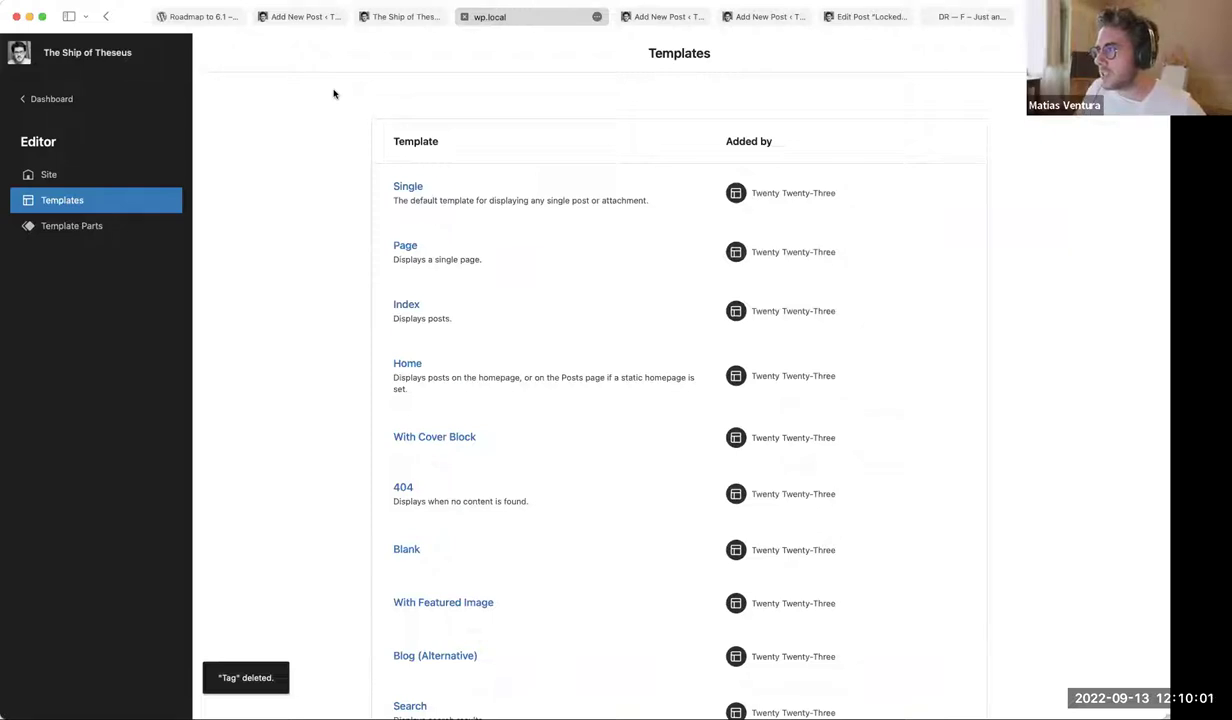
Switch to the feature outline post and point out the page-specific and user-selectable template items
key(super+grave)
key(super+grave)
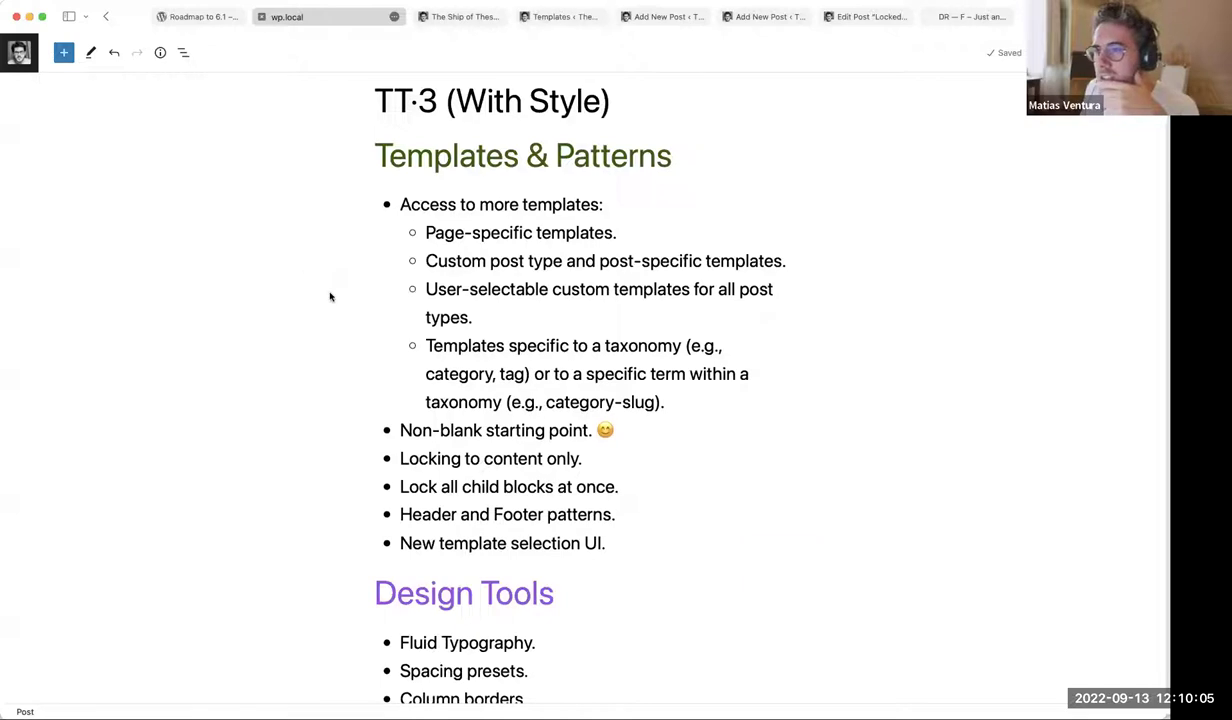
double_click(449, 232)
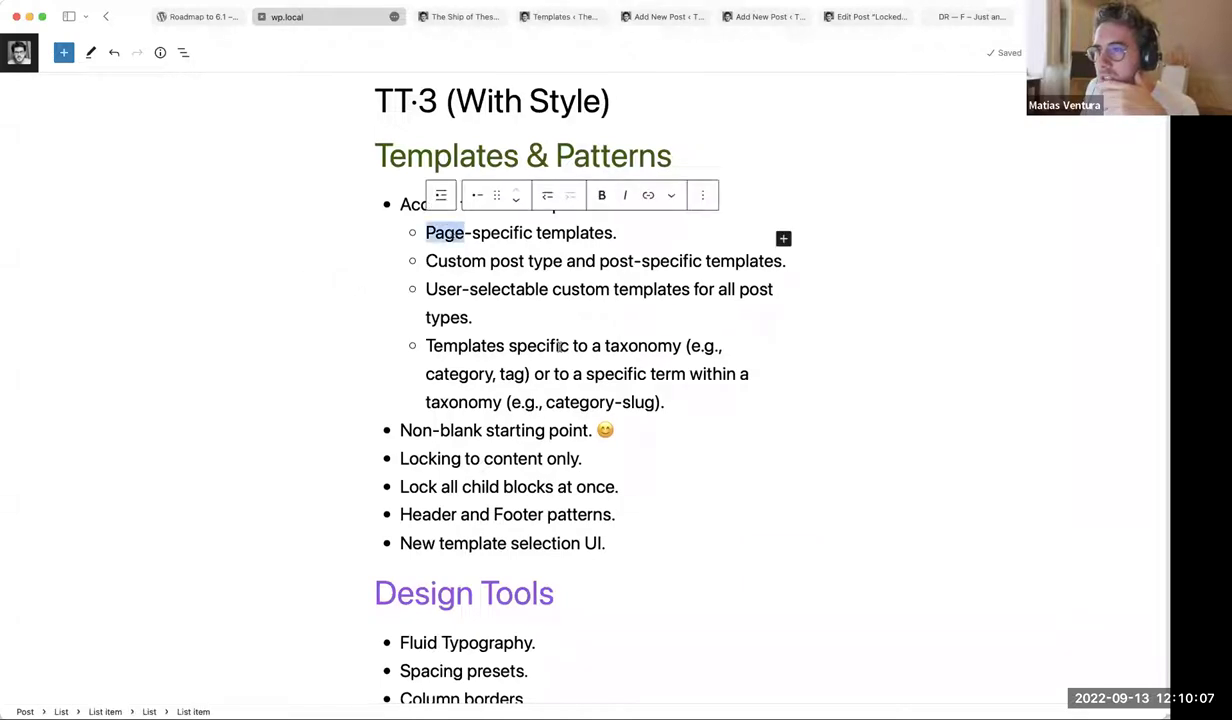
click(433, 289)
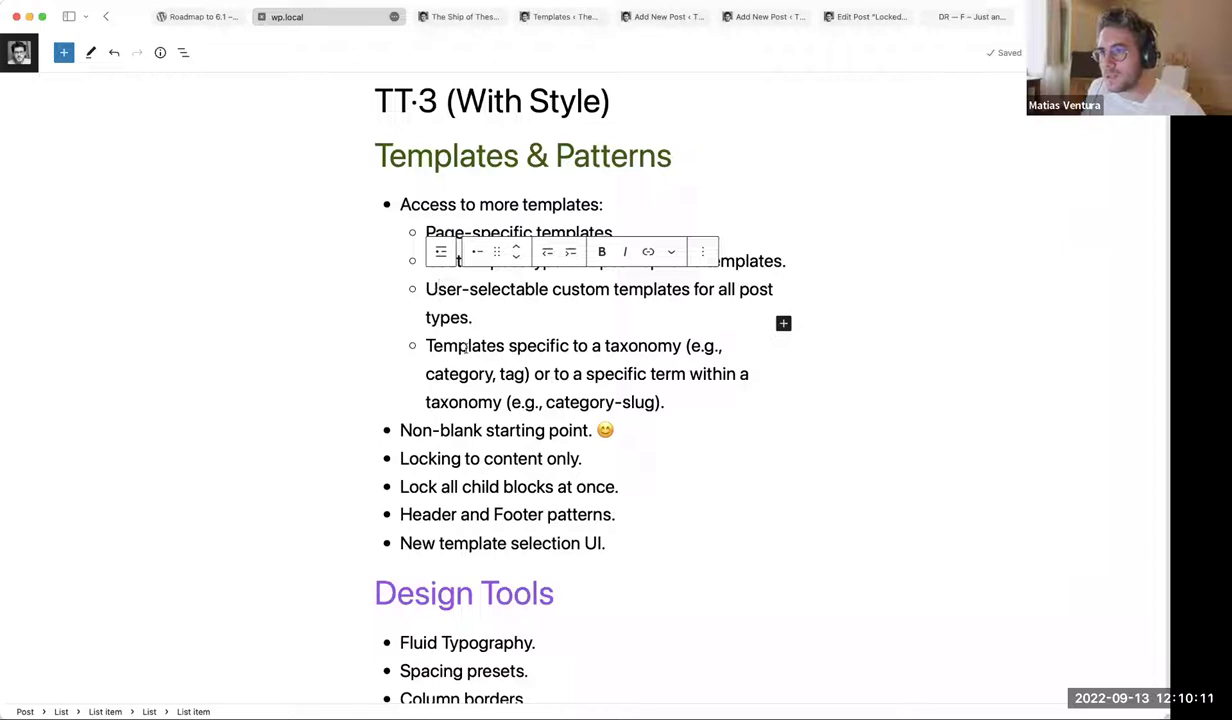
Highlight the "Non-blank starting point" item in the Templates & Patterns list, then move on to "Locking to content only"
scroll(320, 334, down, 1)
scroll(320, 334, down, 2)
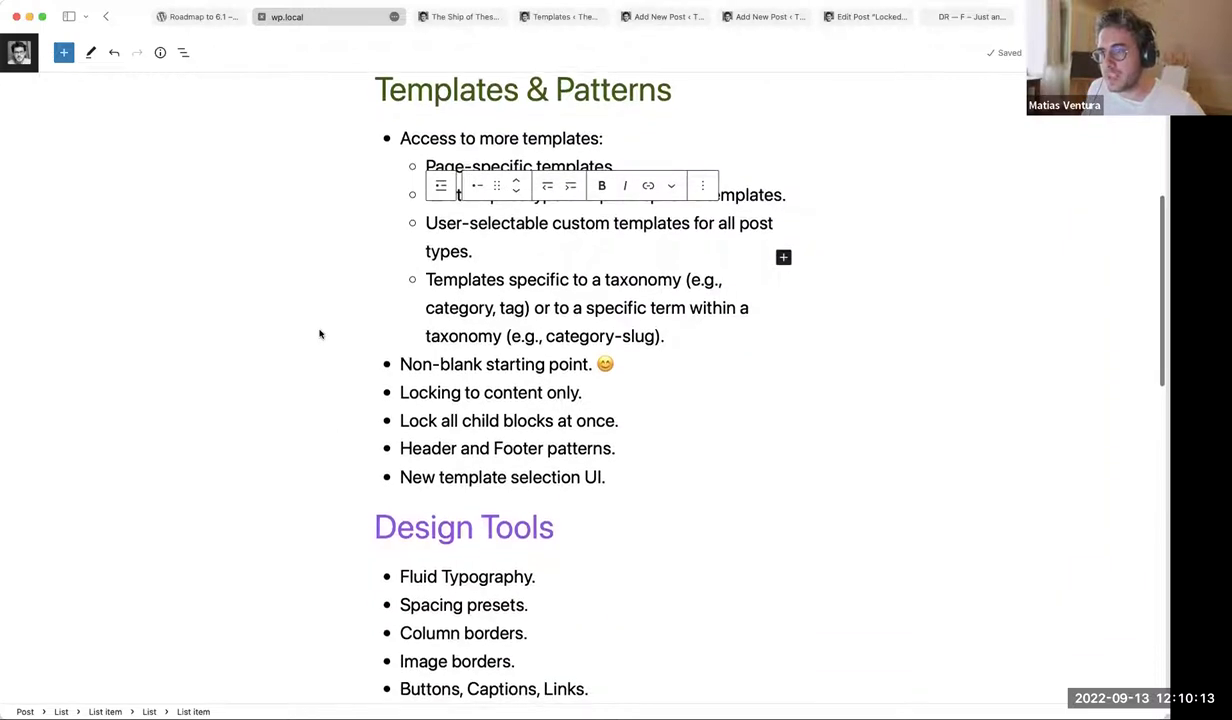
scroll(320, 334, up, 1)
triple_click(460, 375)
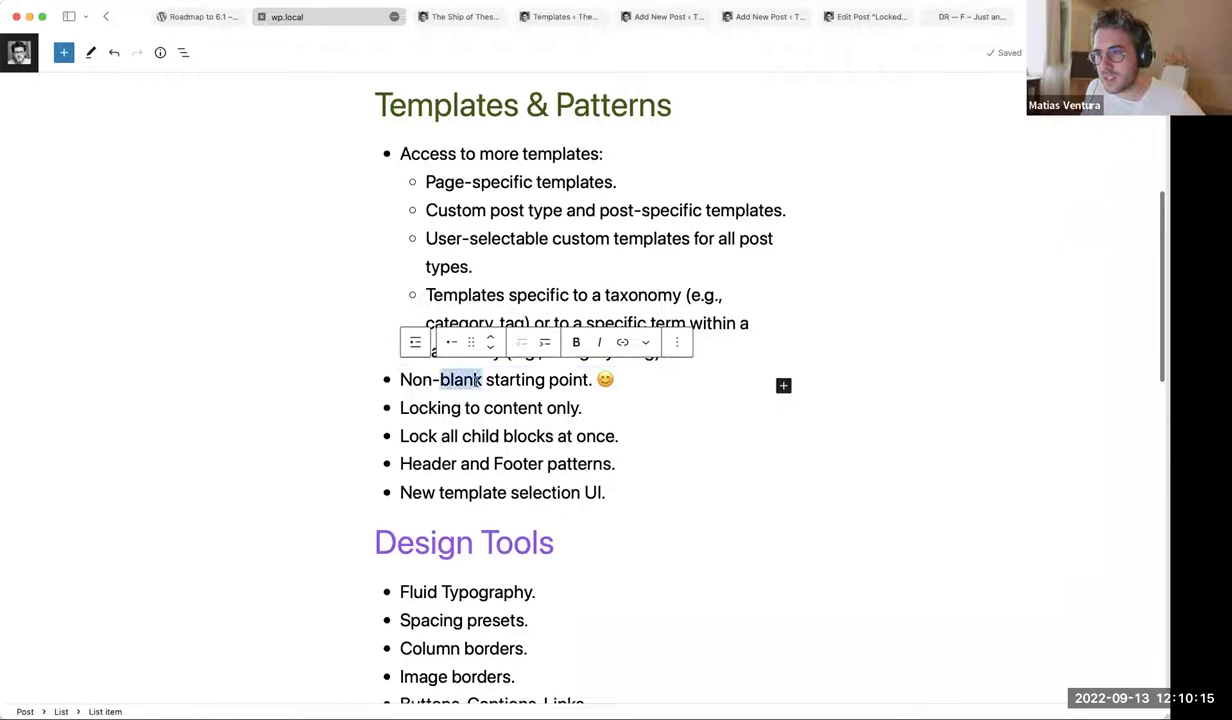
click(476, 391)
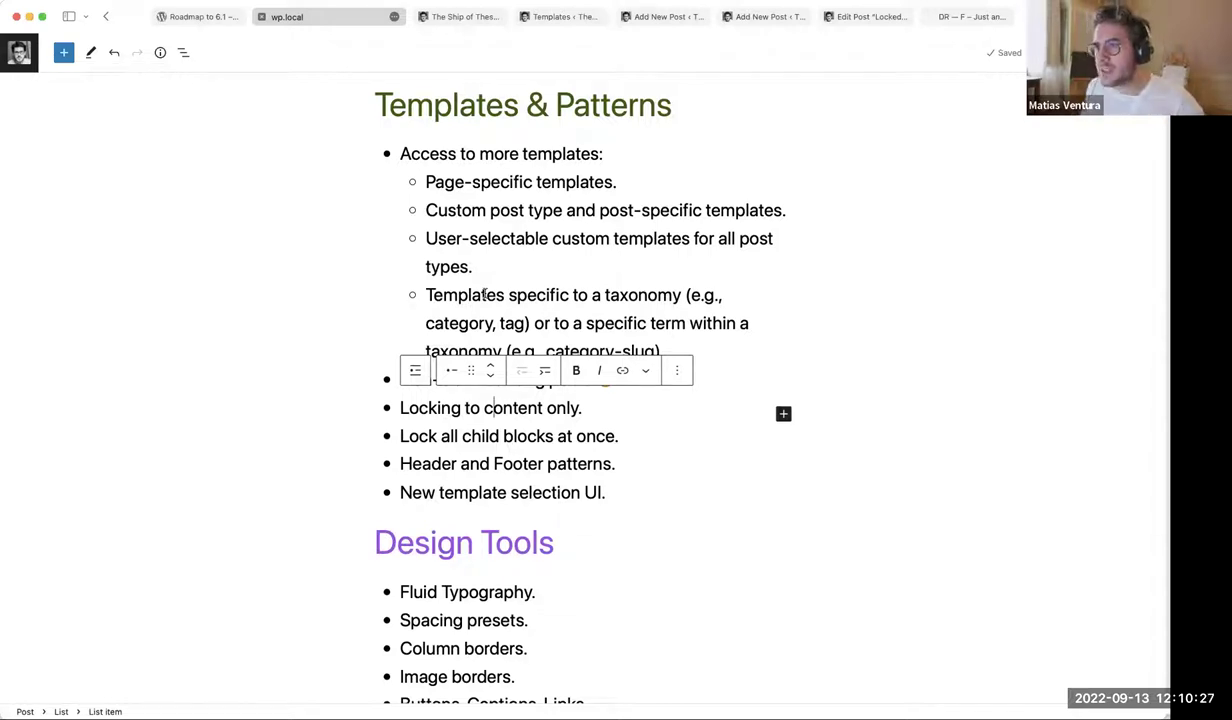
Review the Dev Tools section and highlight core/post-content in the item on post type specific starter patterns
scroll(289, 346, down, 15)
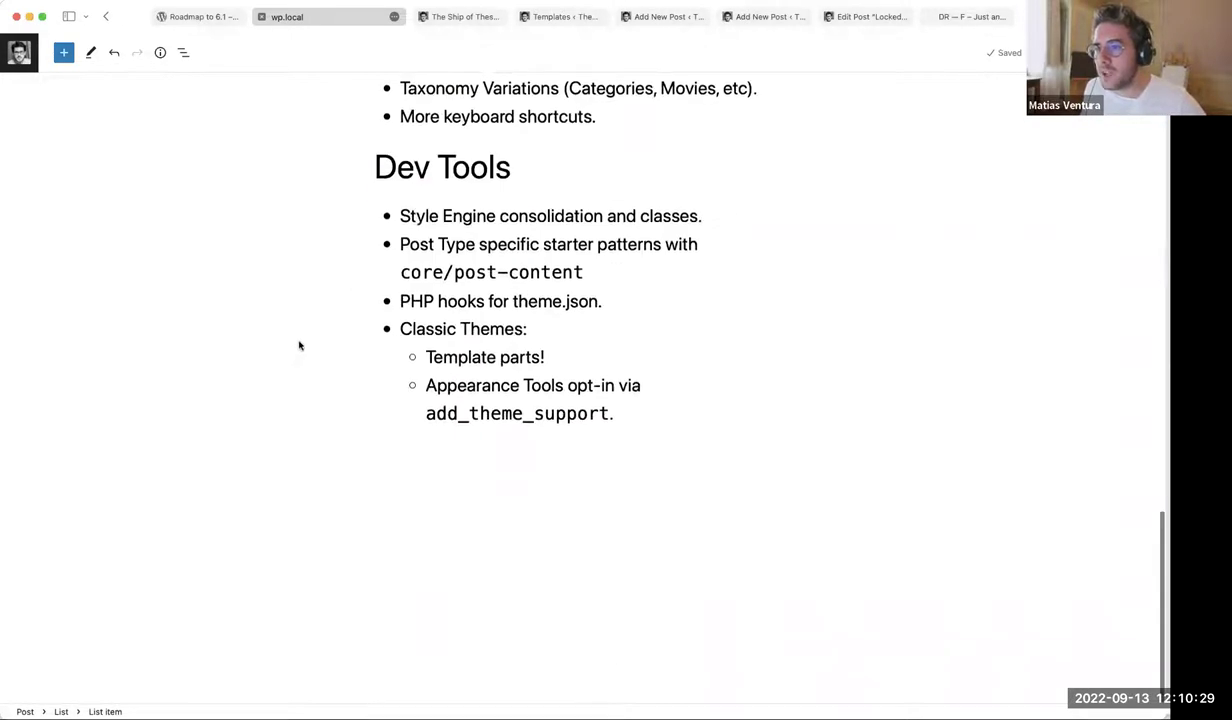
scroll(302, 338, up, 2)
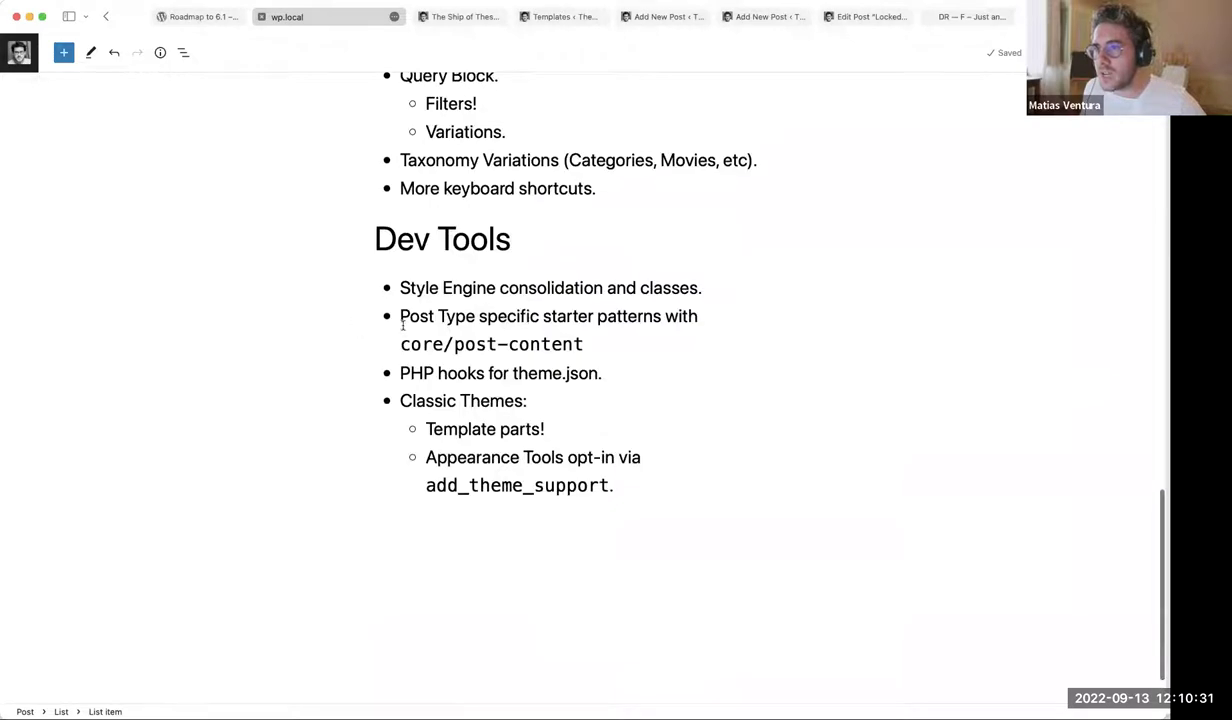
click(403, 323)
double_click(409, 316)
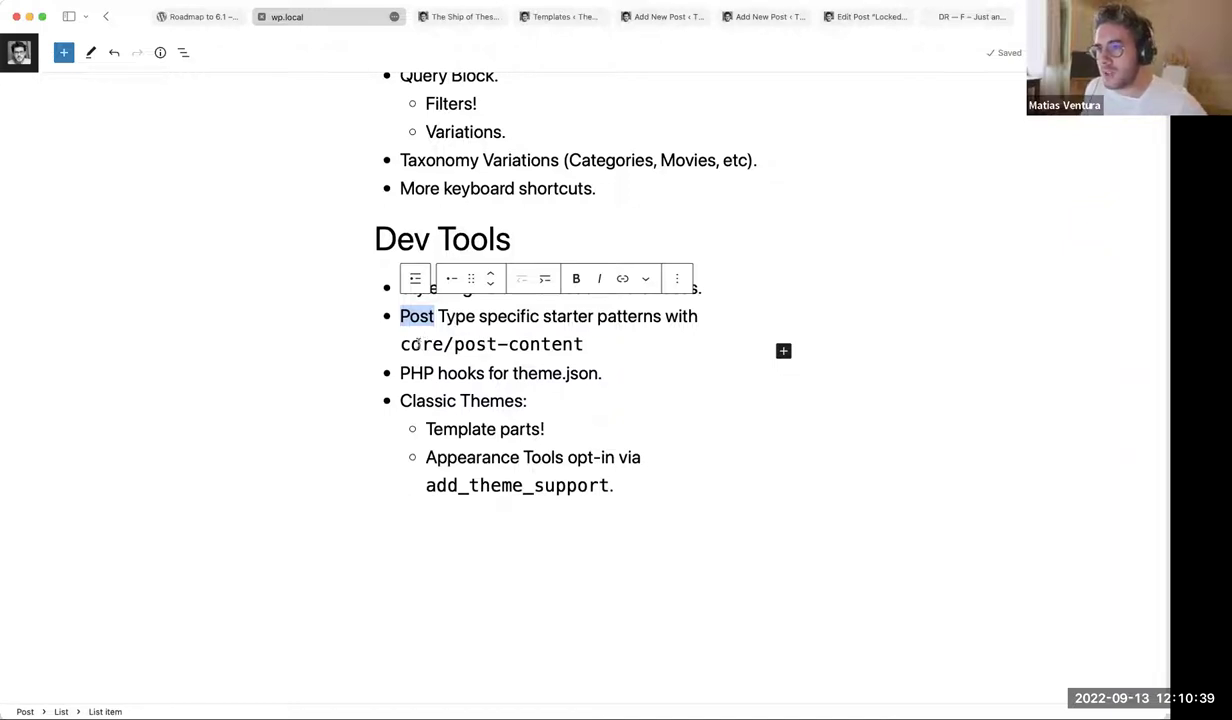
double_click(418, 342)
key(shift+super+Right)
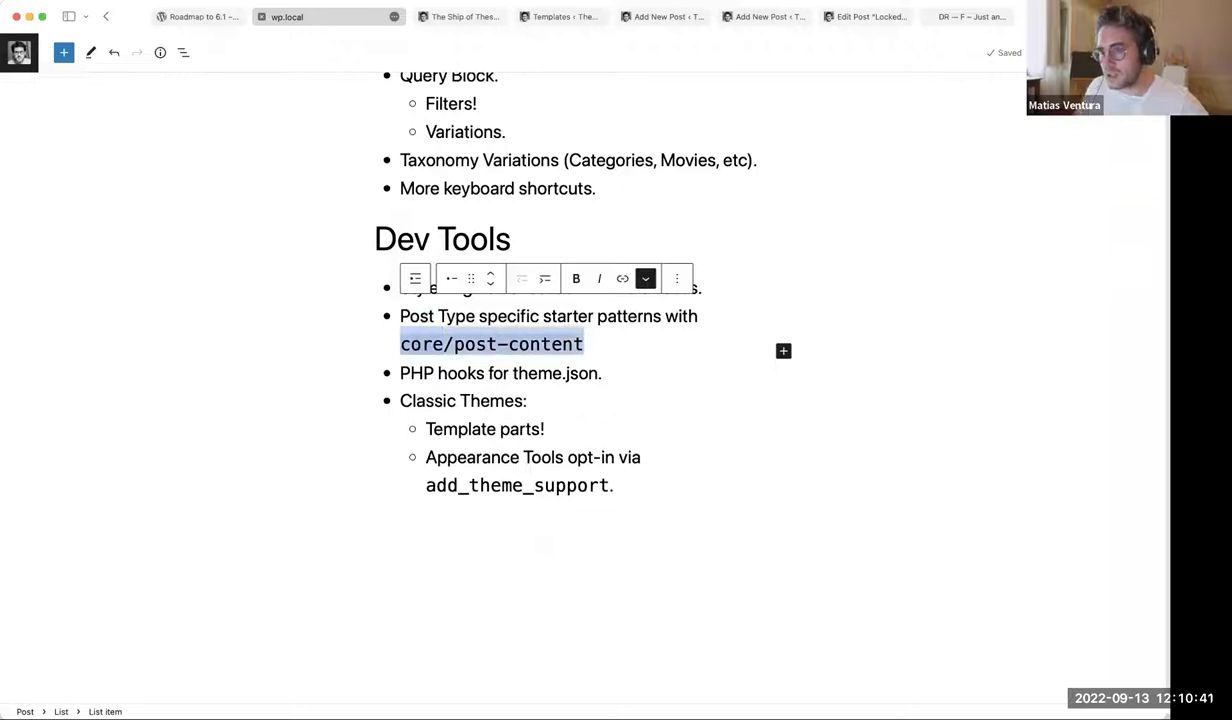
key(Left)
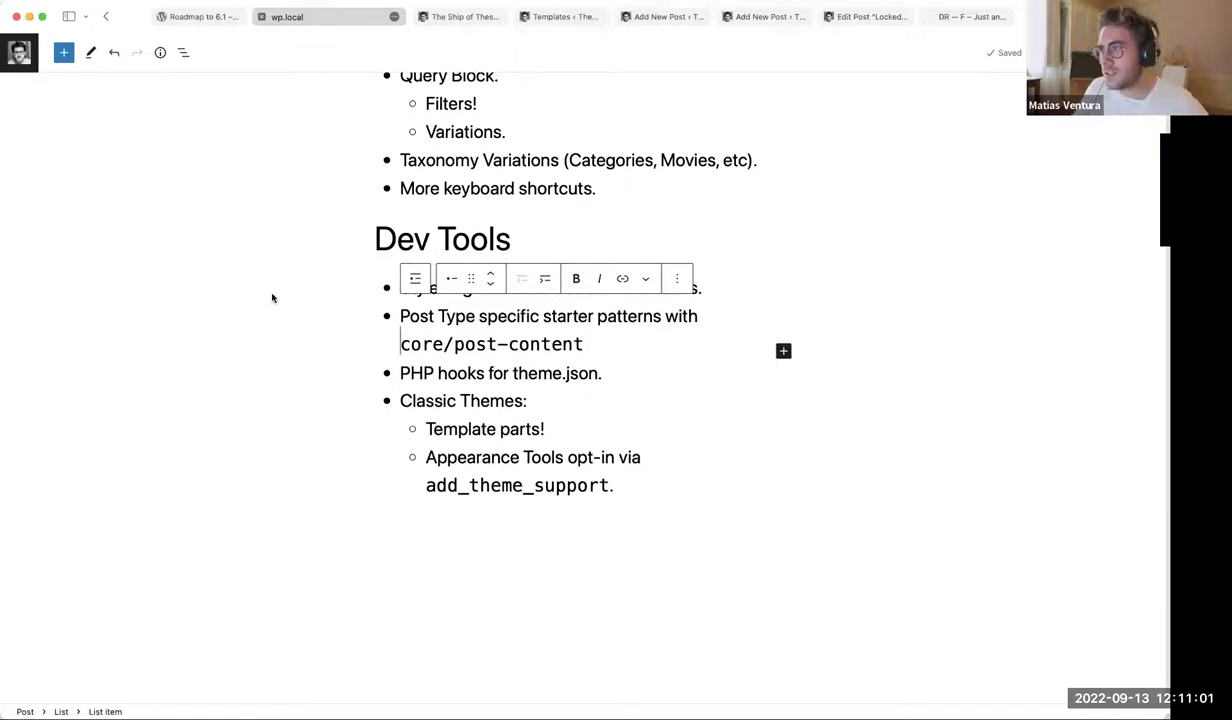
Go back to the outline's Templates & Patterns section and highlight the "Locking to content only" item
key(ctrl+Tab)
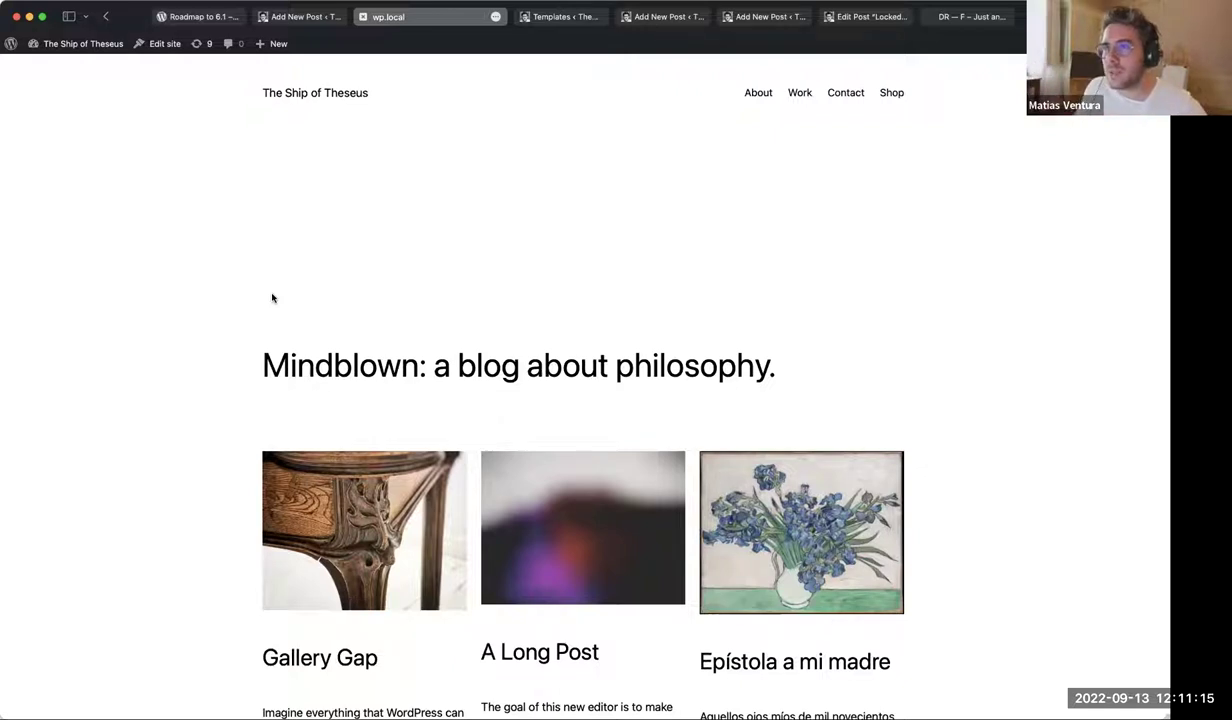
key(super+alt+Left)
scroll(241, 312, up, 10)
scroll(295, 385, down, 5)
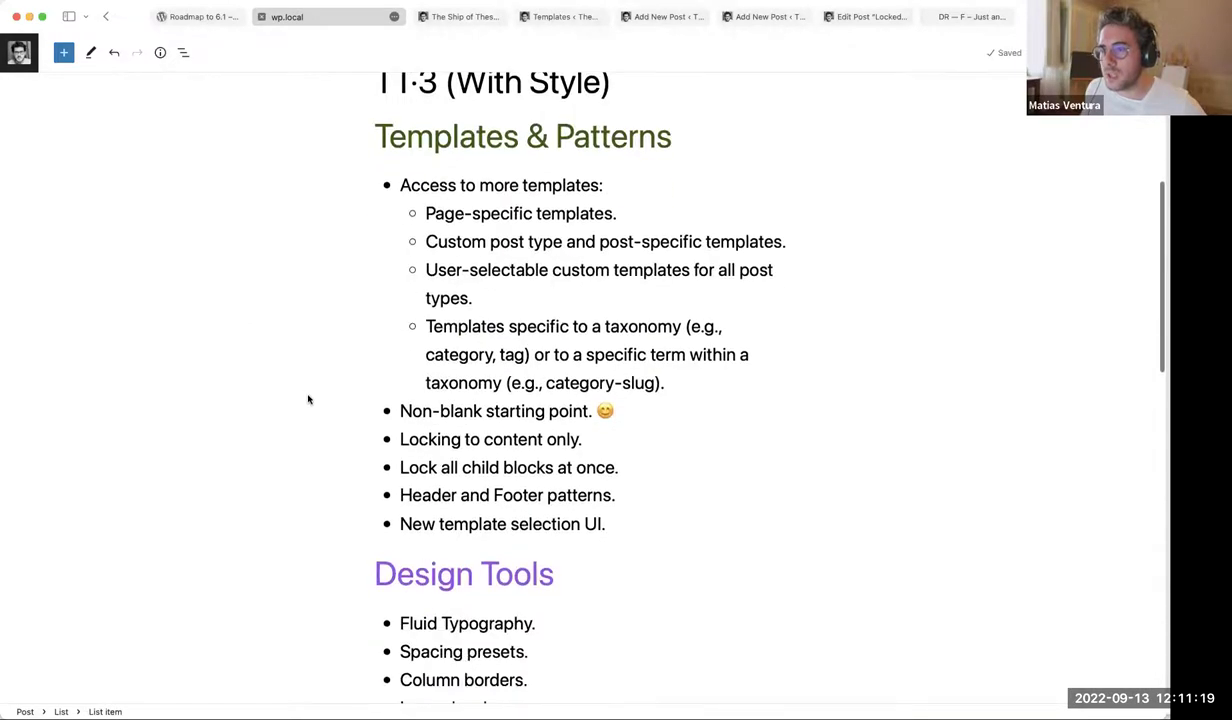
triple_click(436, 439)
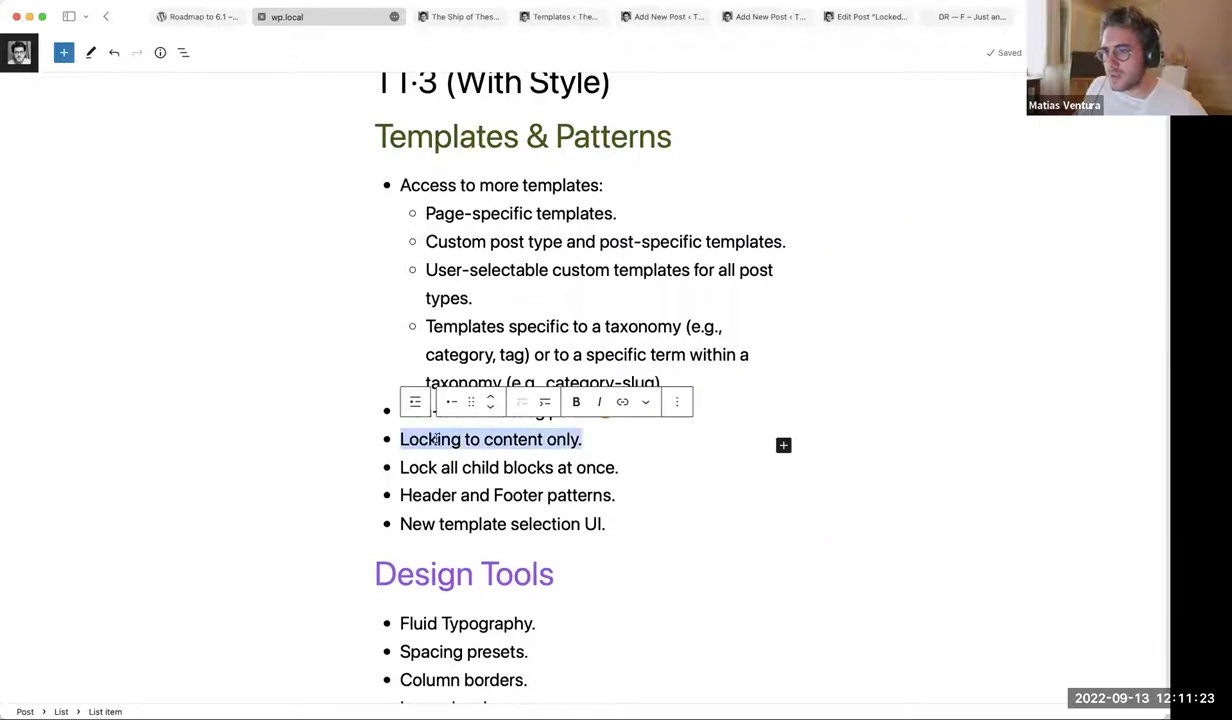
Switch to the "Locked Pattern II" post in the editor
key(super+grave)
key(super+grave)
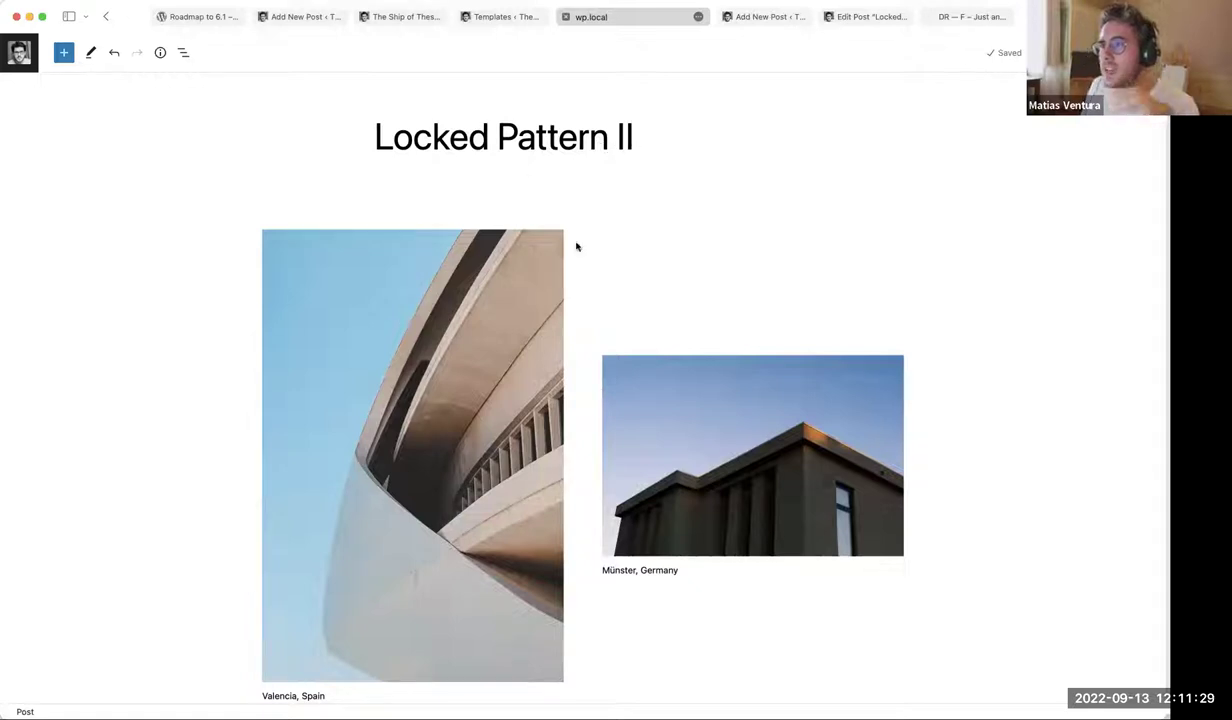
Select the locked pattern's outer group and its two images in turn to examine which editing controls each offers
click(437, 357)
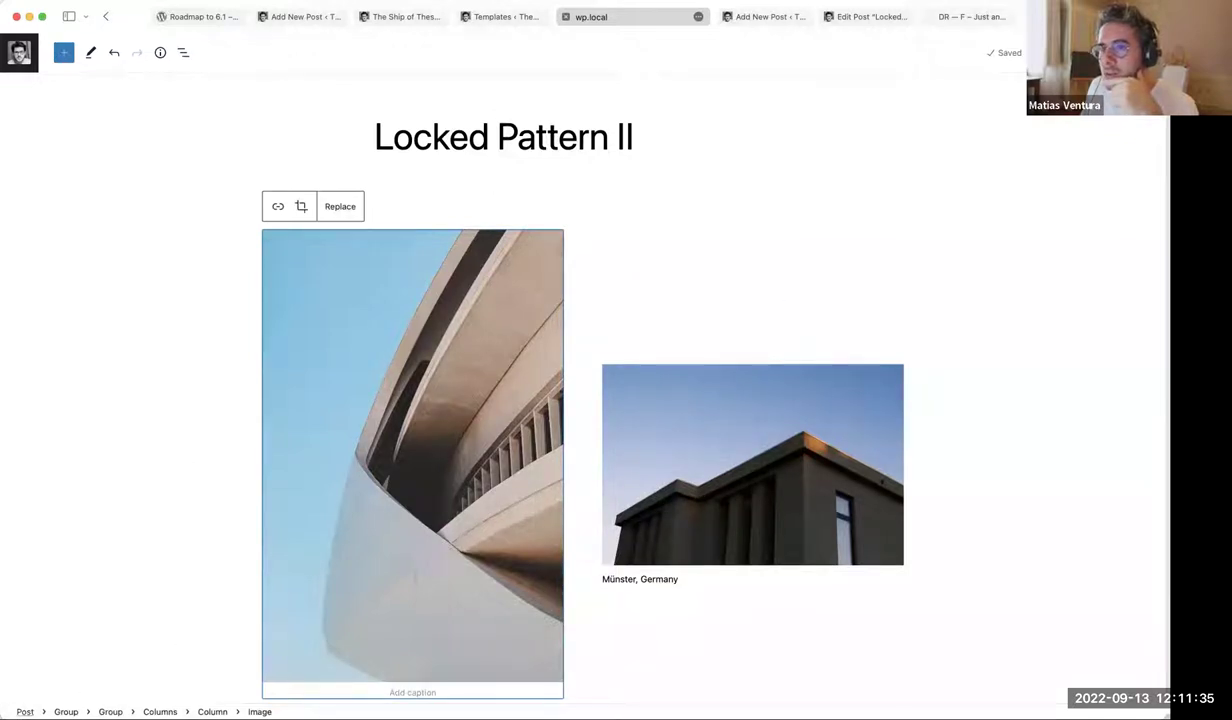
click(66, 711)
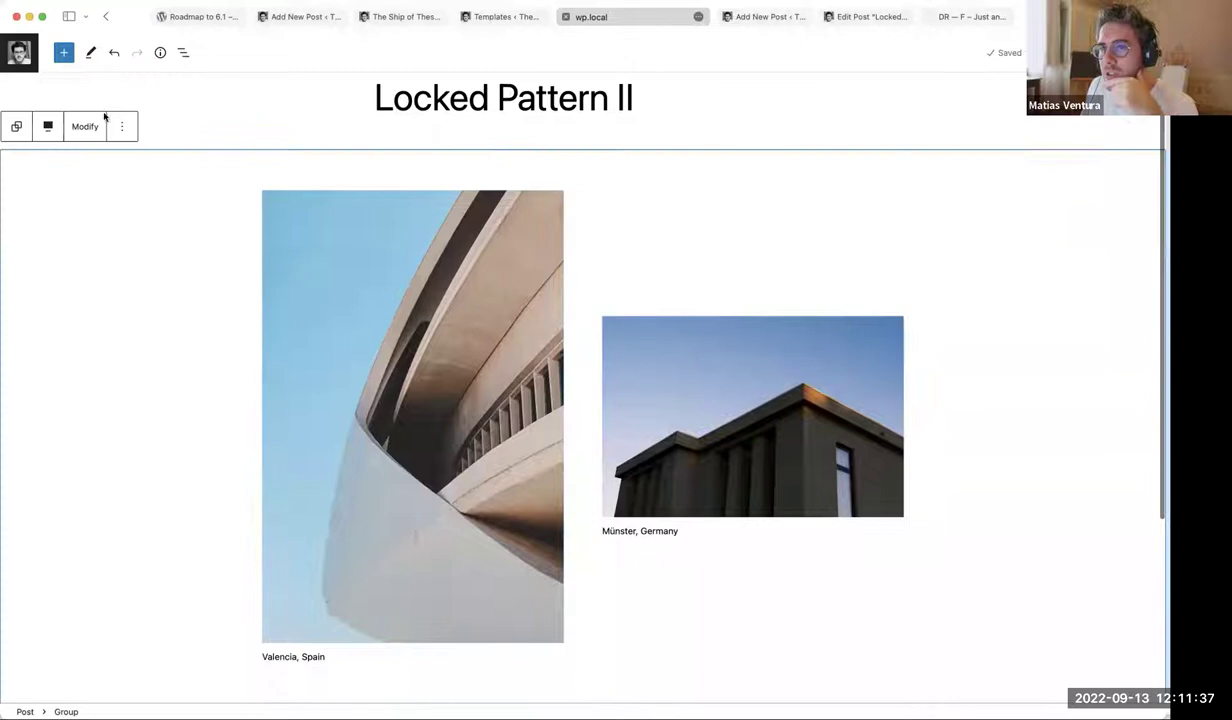
click(451, 303)
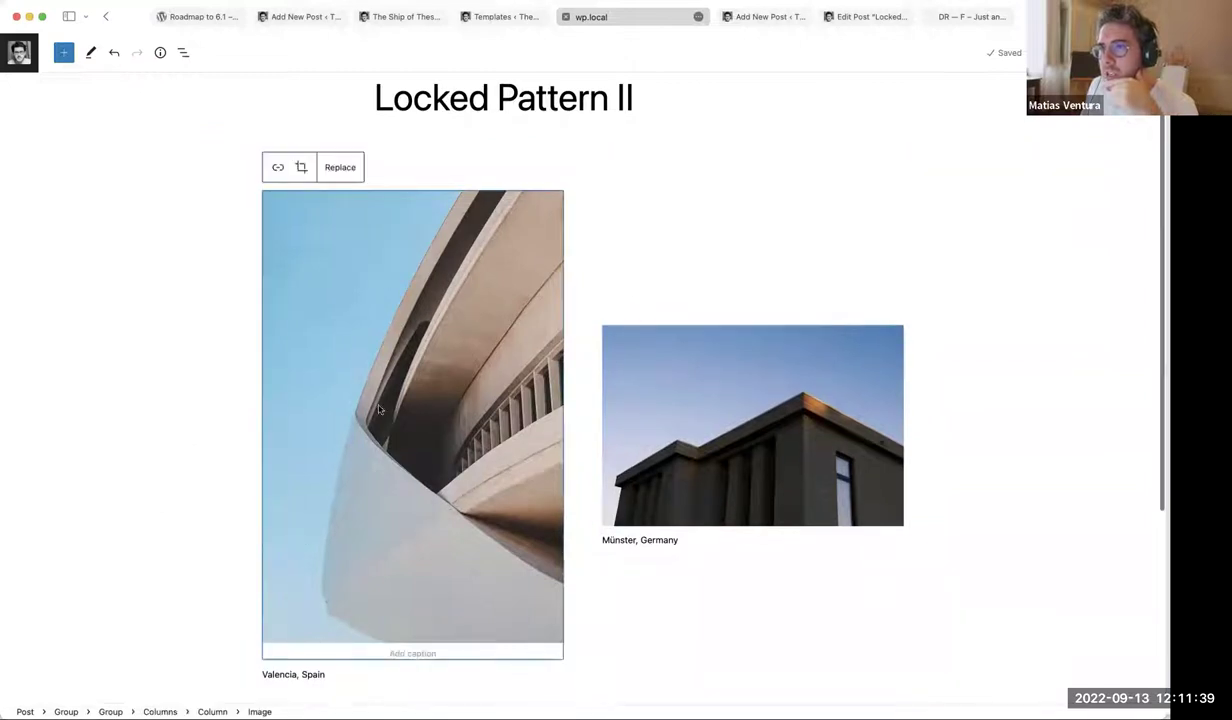
scroll(380, 412, down, 2)
scroll(380, 413, up, 3)
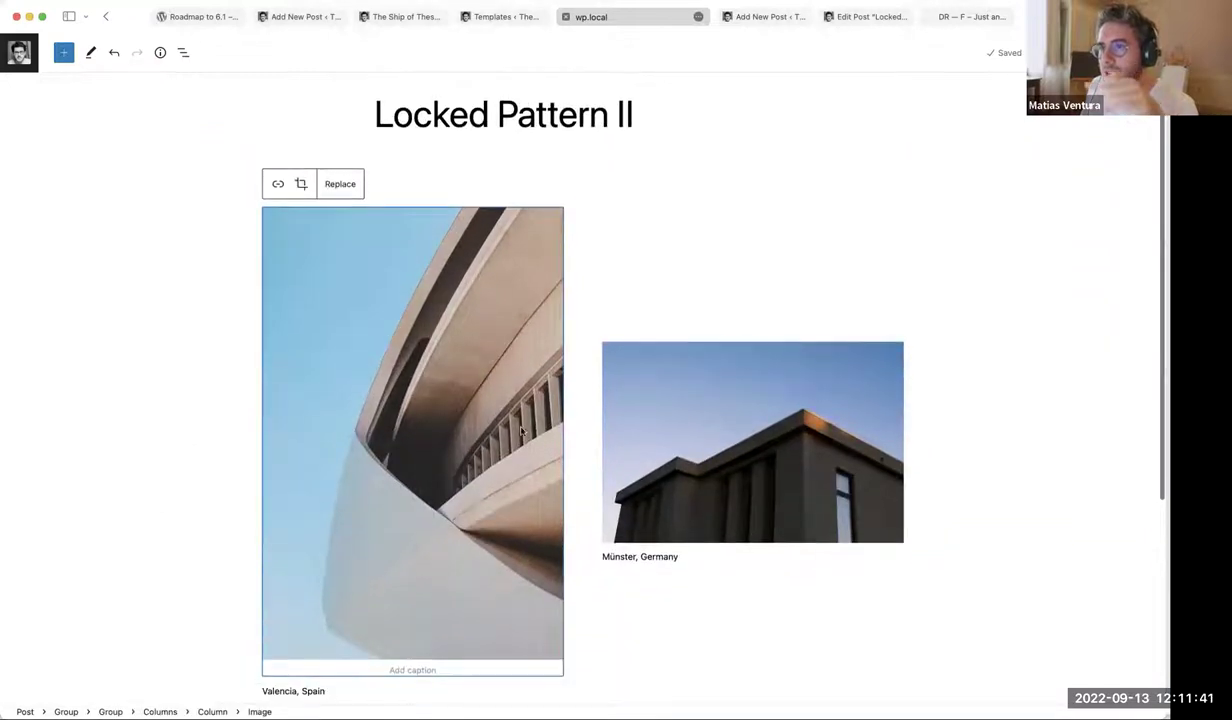
click(735, 410)
click(378, 367)
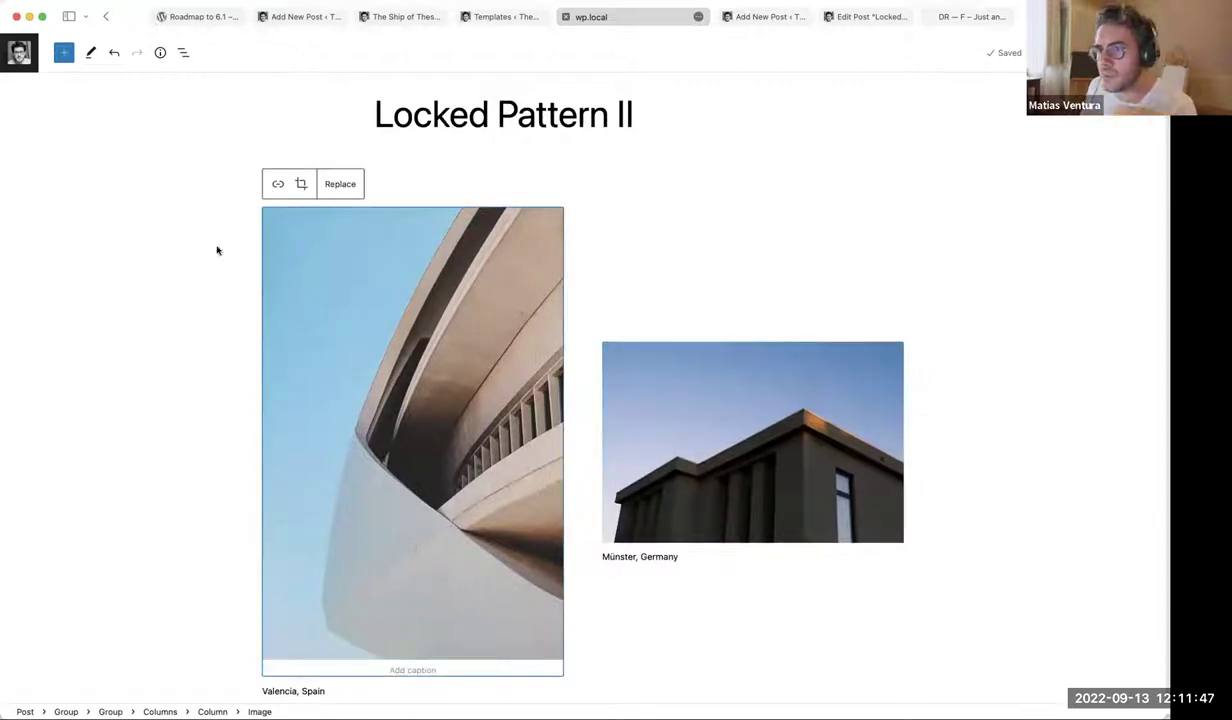
click(643, 415)
click(705, 434)
Replace the image above "Valencia, Spain" with the purple marbled picture from the media library
click(352, 378)
click(339, 184)
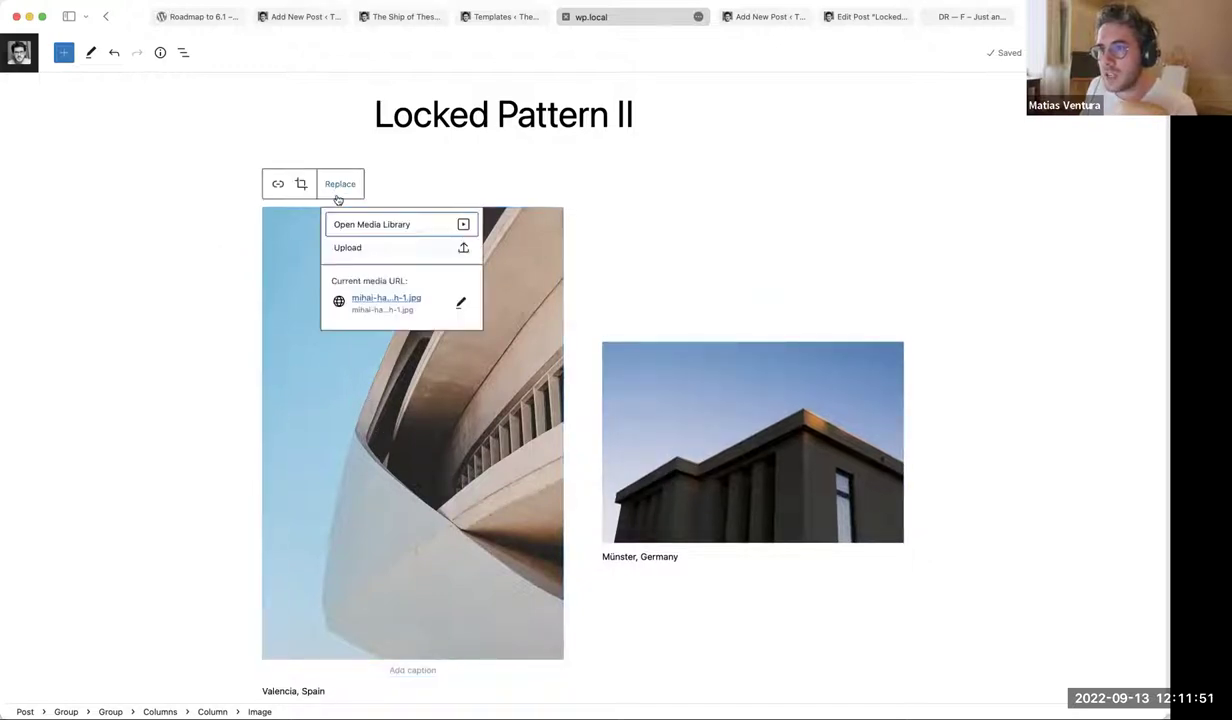
click(358, 226)
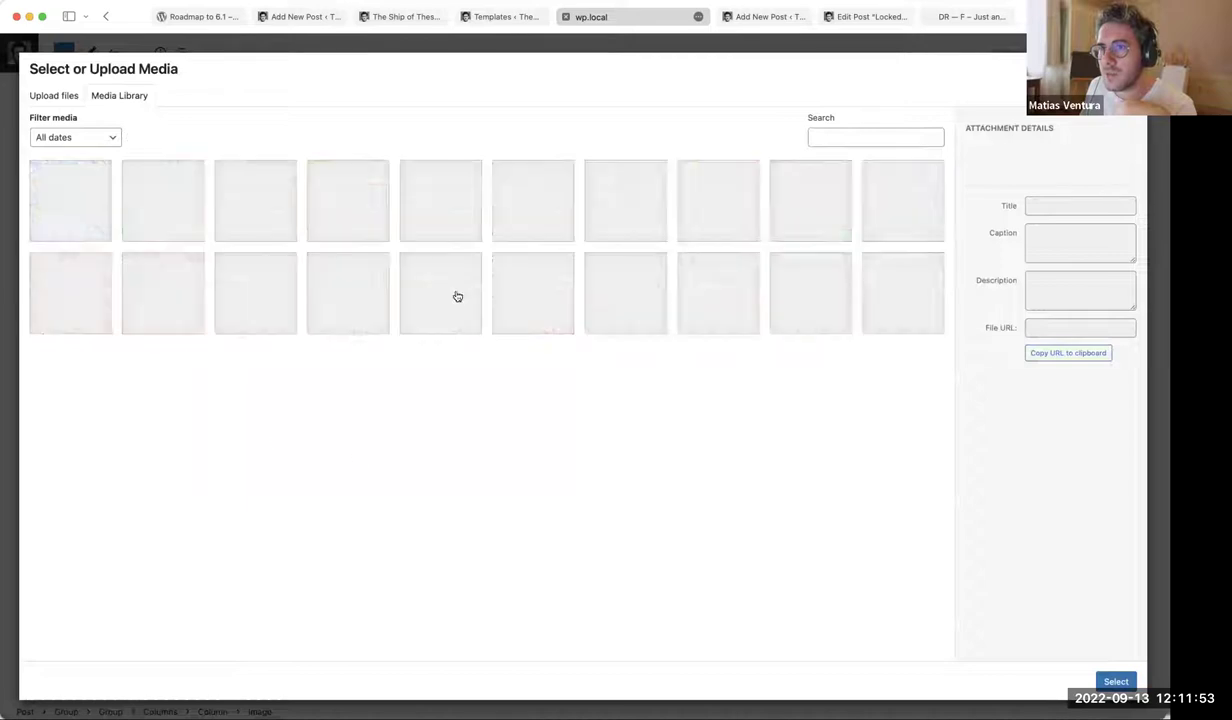
click(83, 193)
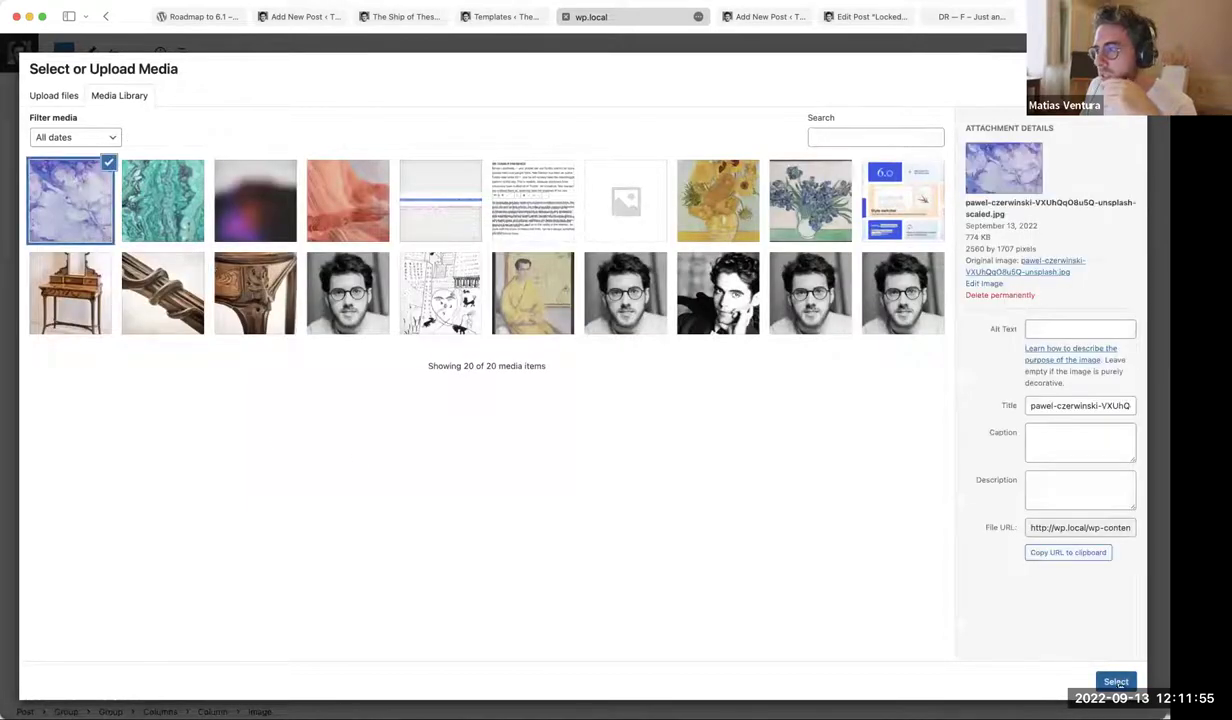
click(1116, 682)
Replace the image above "Valencia, Spain" with the sunflowers painting from the media library
click(733, 323)
click(430, 276)
click(702, 317)
click(407, 320)
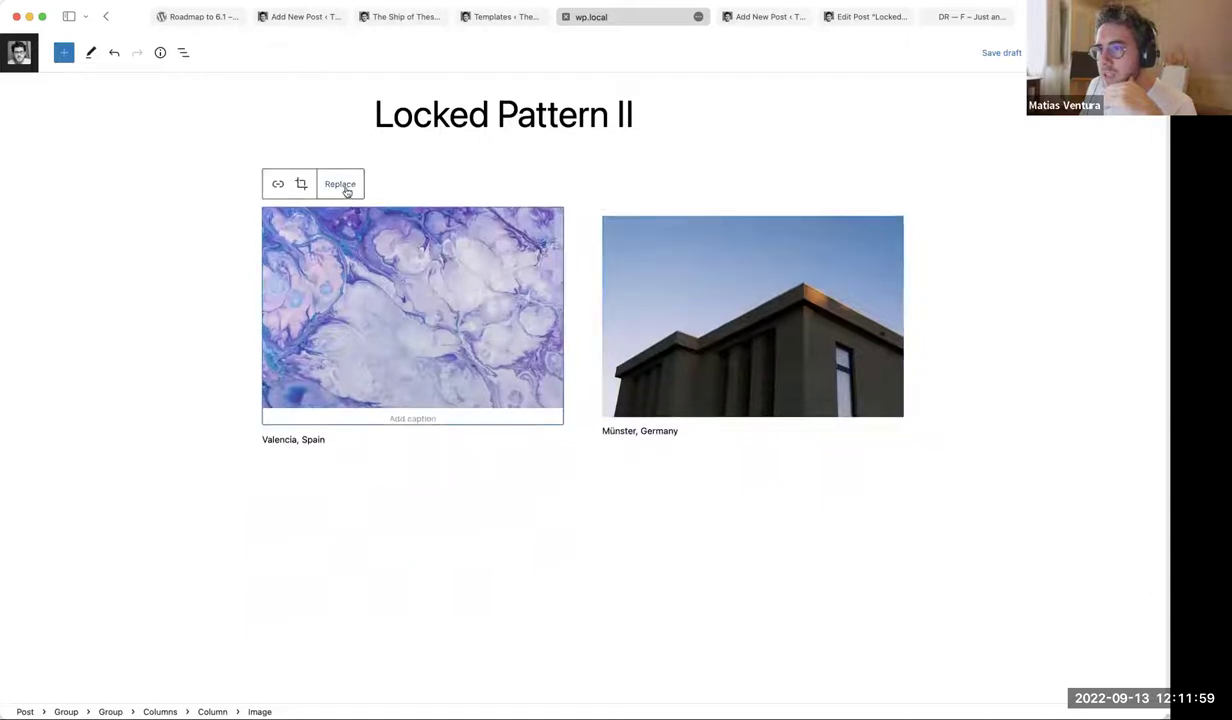
click(346, 186)
click(390, 226)
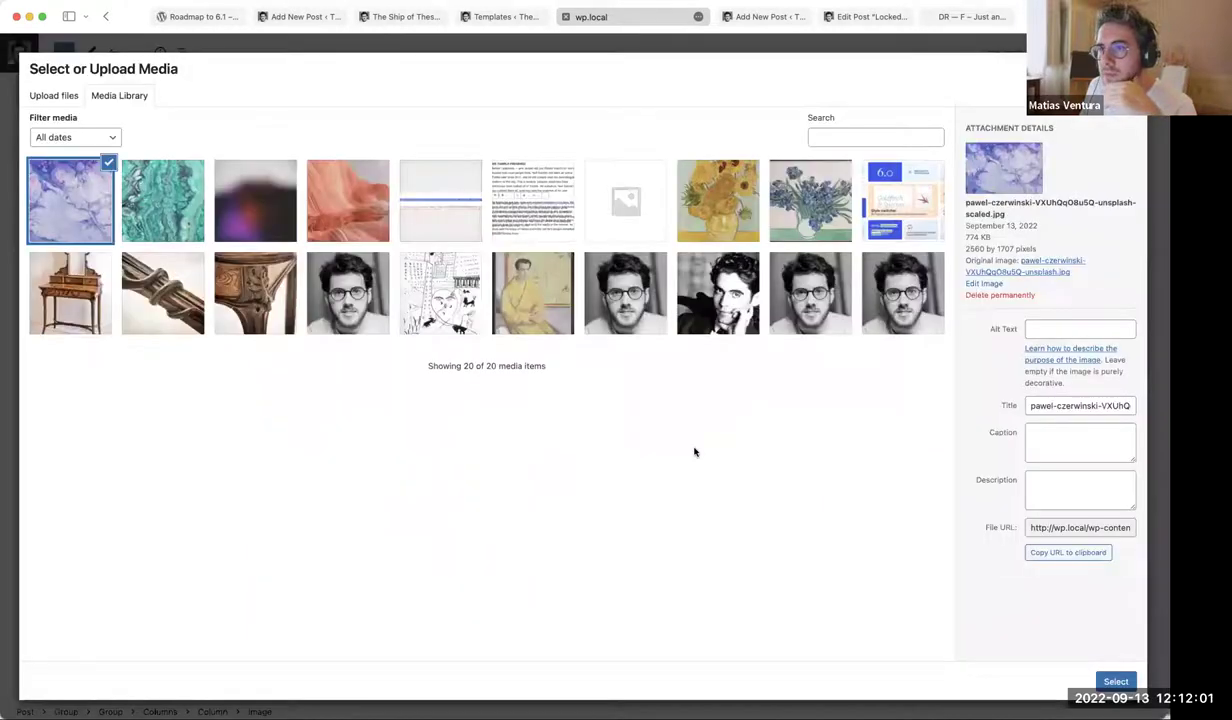
click(681, 210)
click(1117, 681)
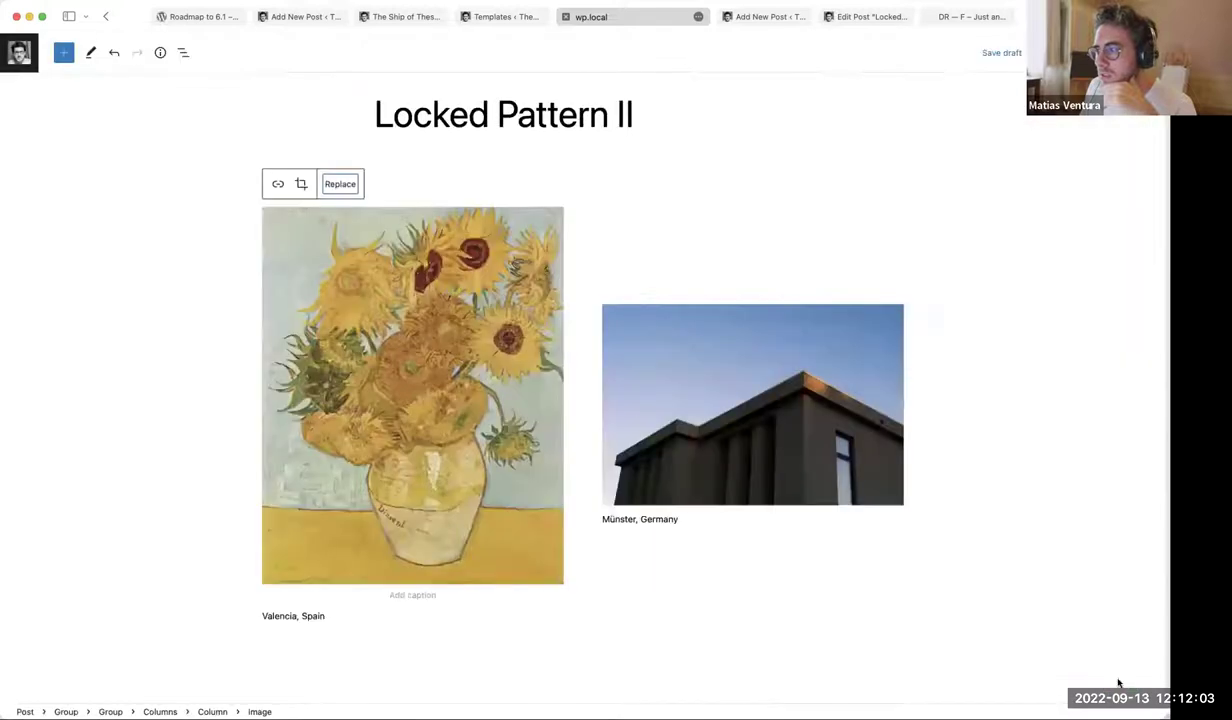
Change the "Münster, Germany" paragraph to "WordPress" and check that the paragraph and the image above it can each be selected
triple_click(667, 514)
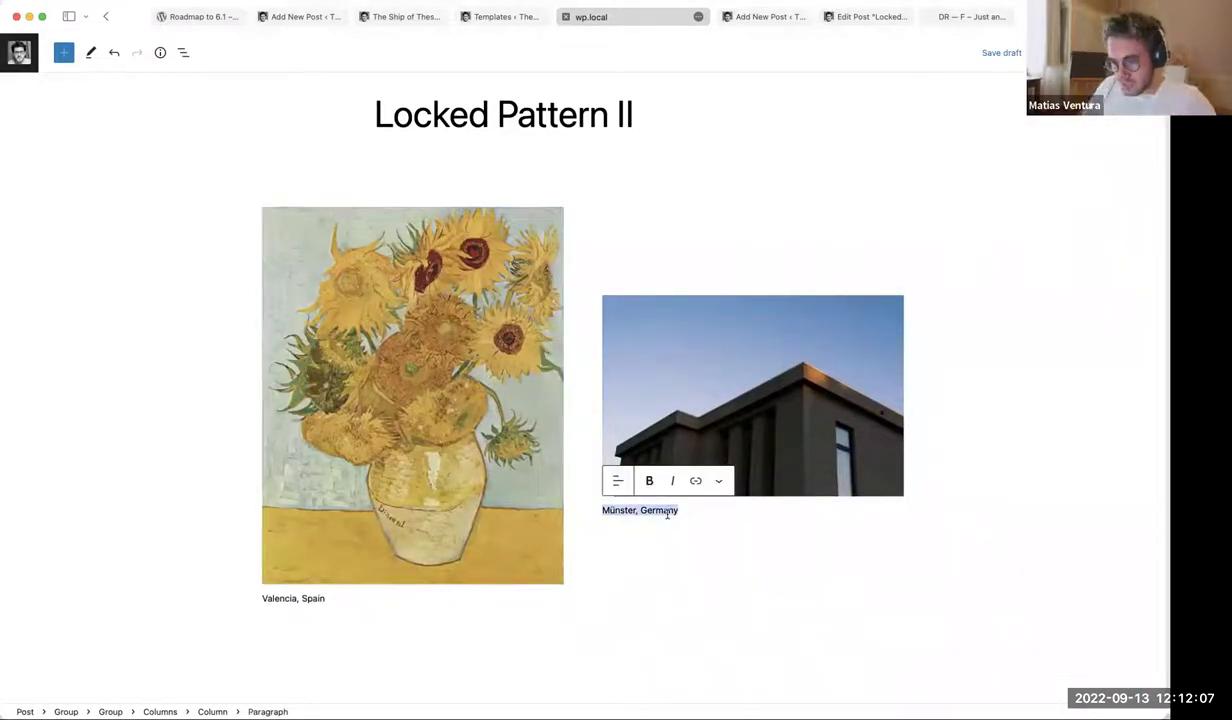
text(WordPress)
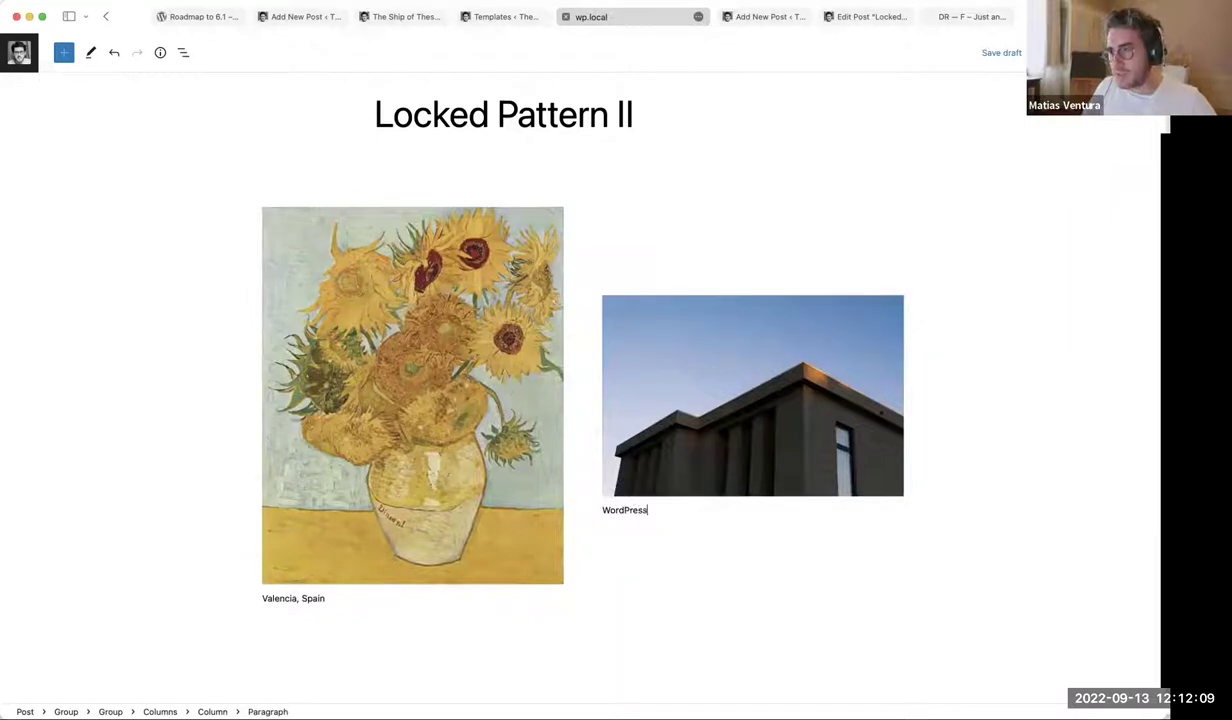
click(680, 459)
click(635, 516)
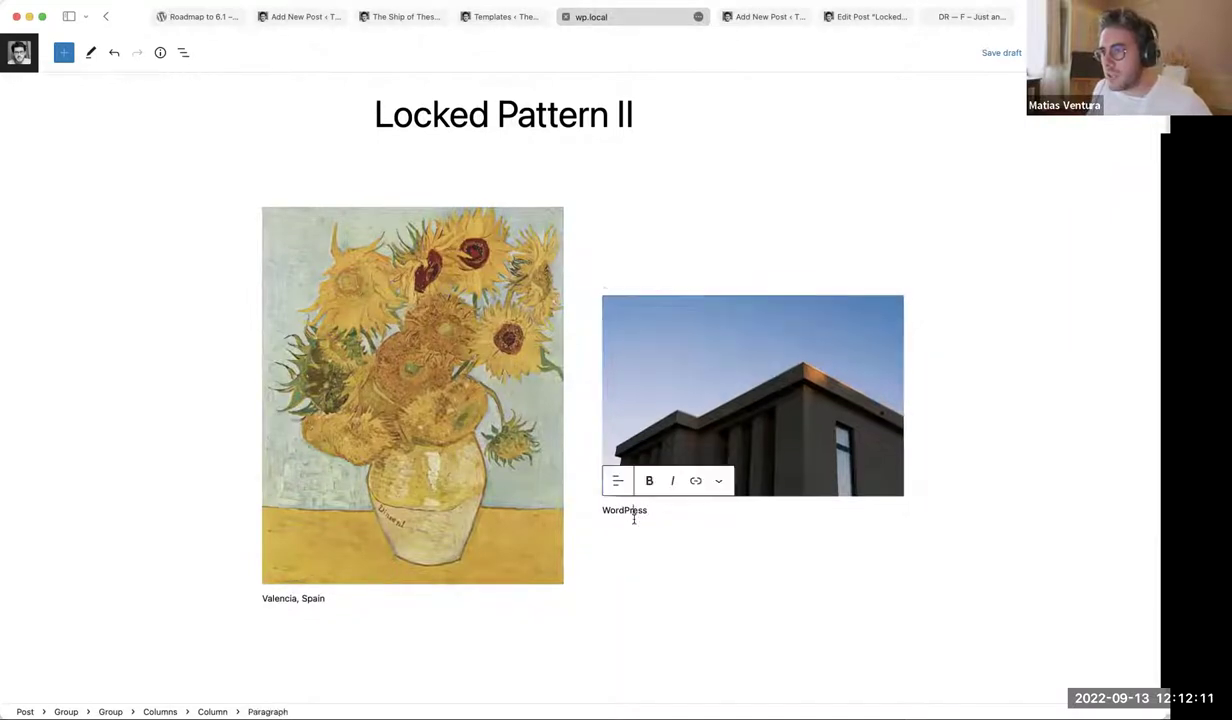
click(679, 364)
click(630, 515)
click(673, 428)
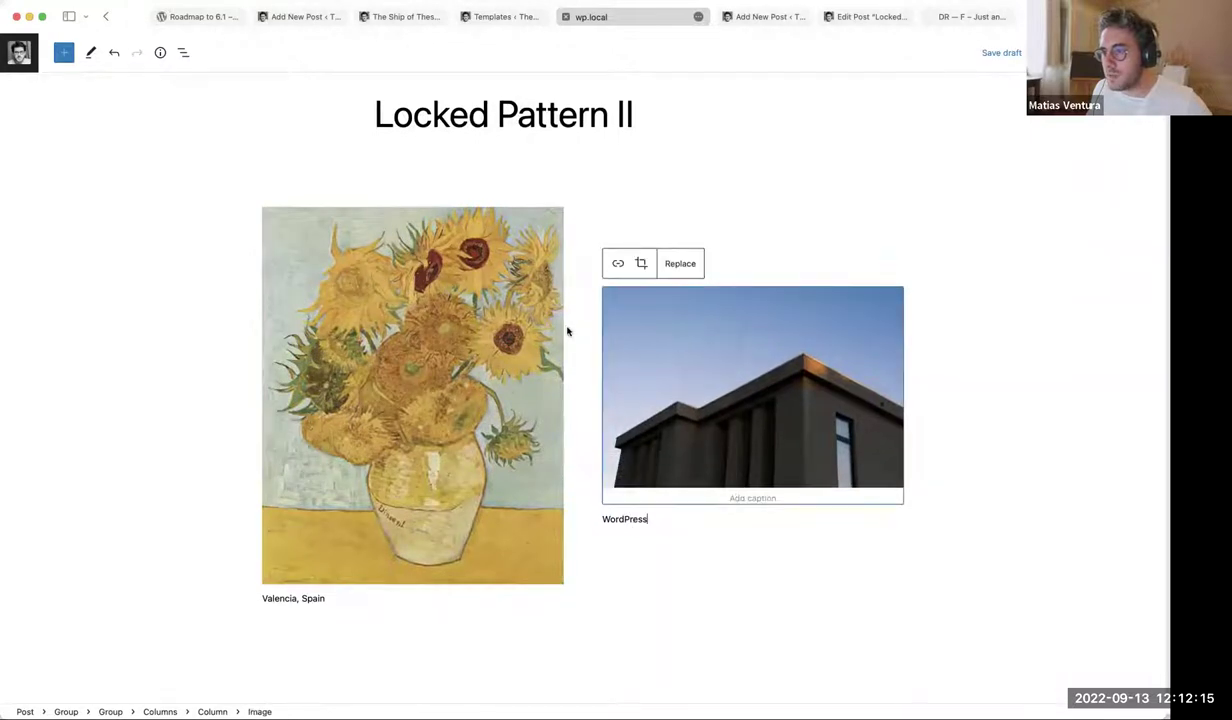
Show the block settings for the locked group and select both images in turn to examine its Content list
click(376, 353)
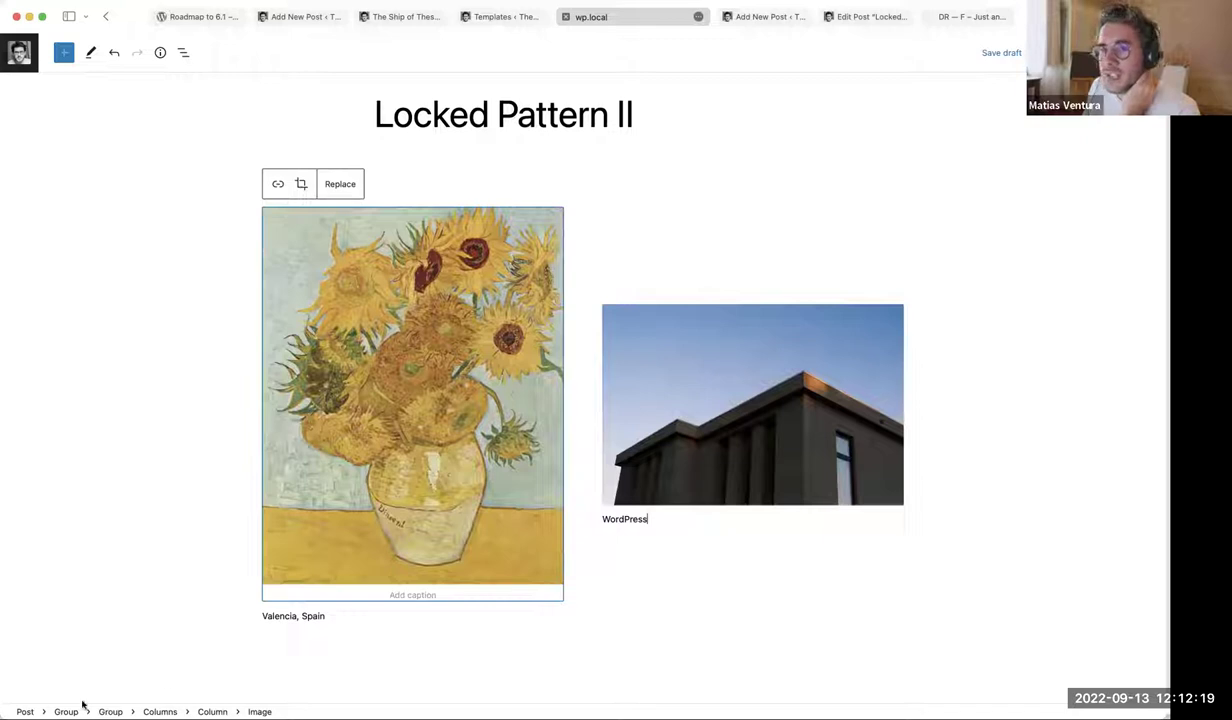
key(super+shift+comma)
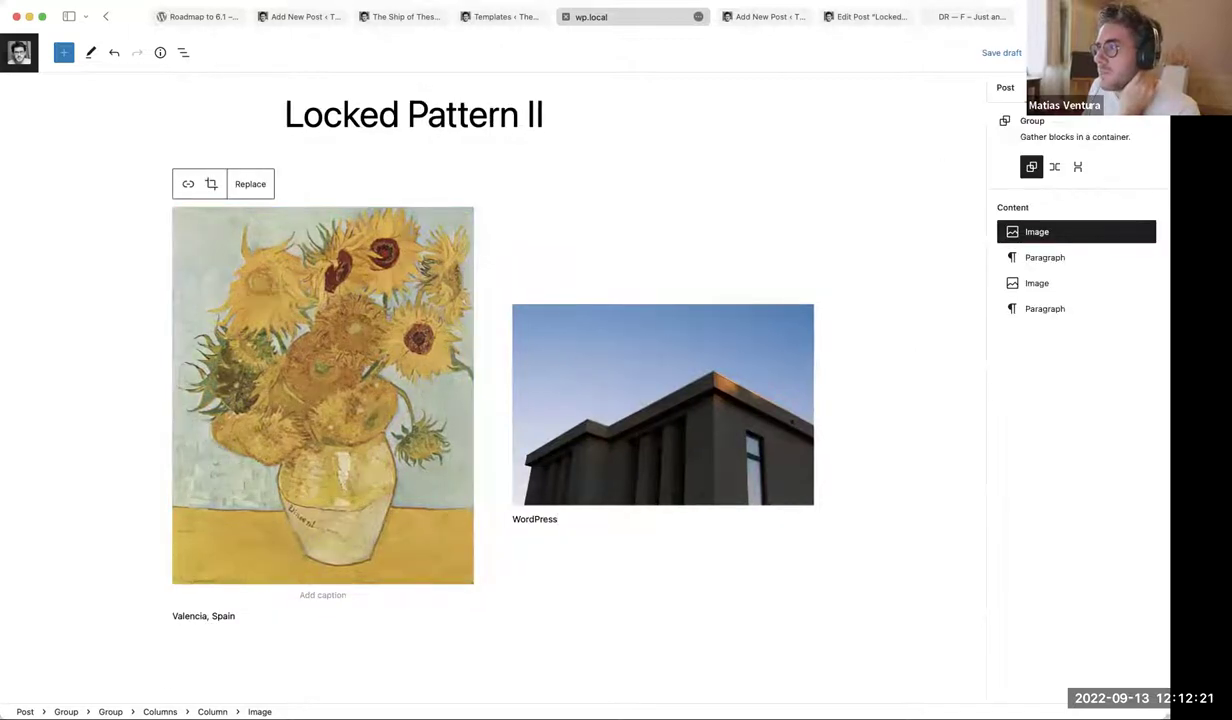
click(666, 400)
click(367, 348)
click(707, 380)
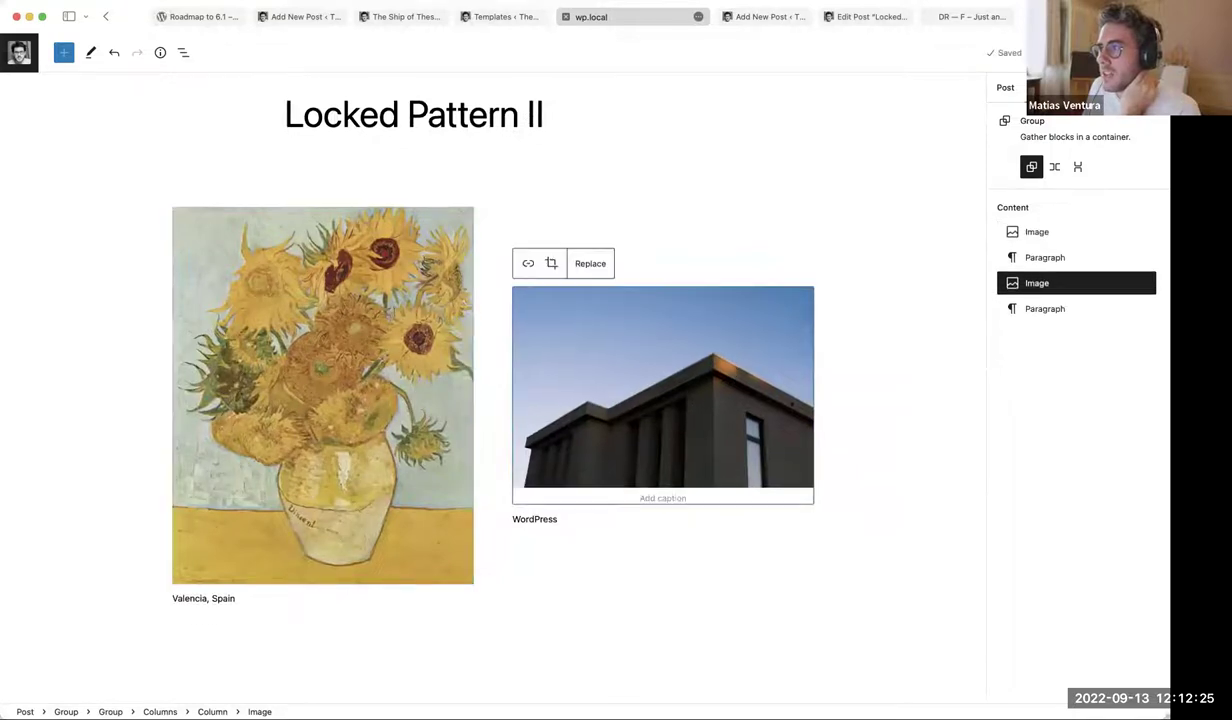
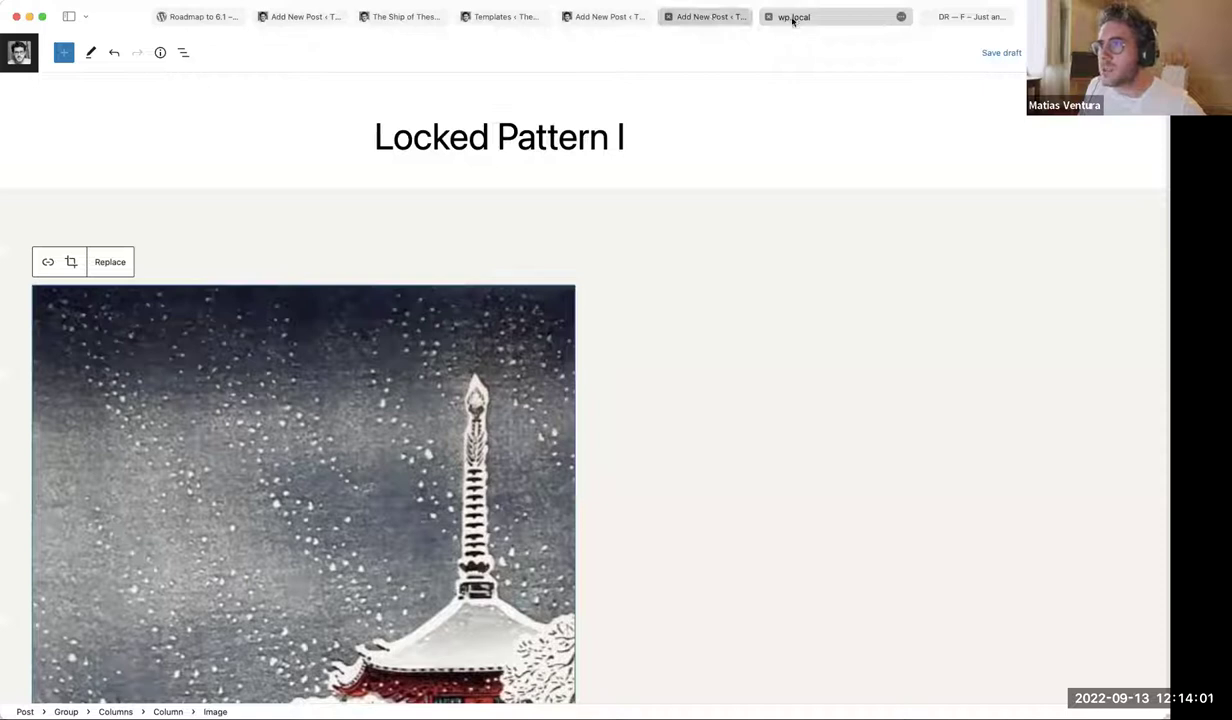
In the Loveletter post, examine the purple group's lock options, toggling Lock all on and off, and close them without applying
click(692, 16)
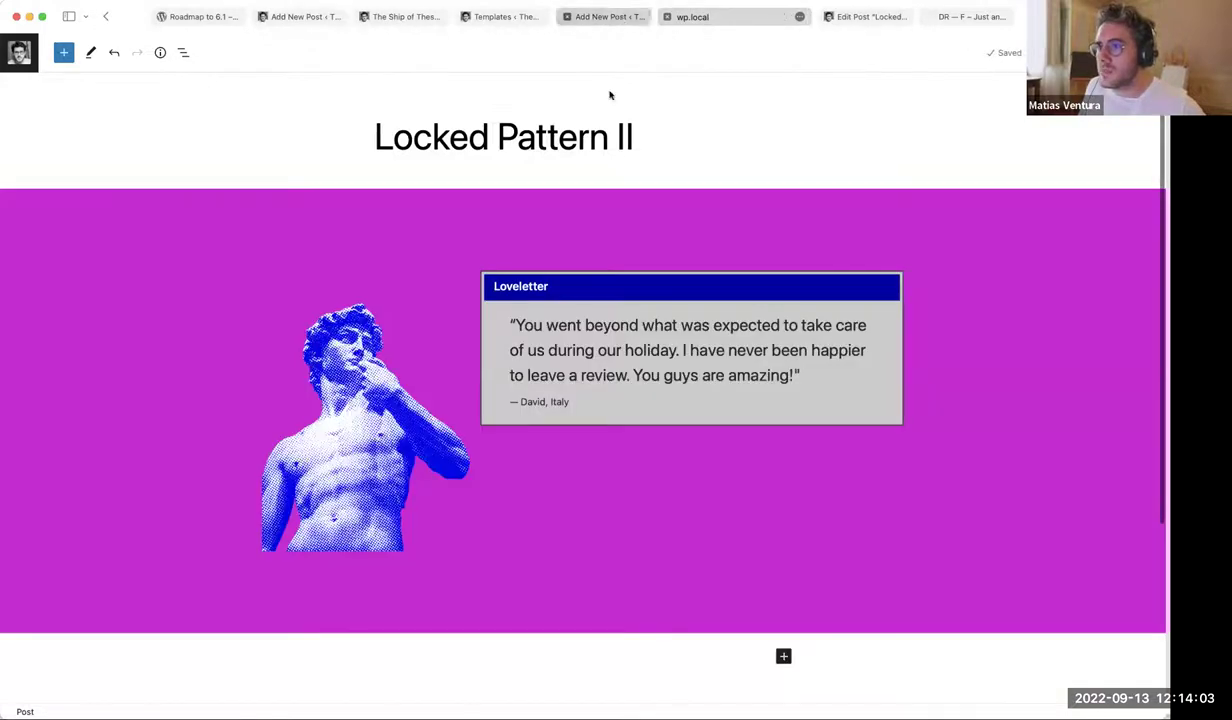
click(308, 204)
click(121, 166)
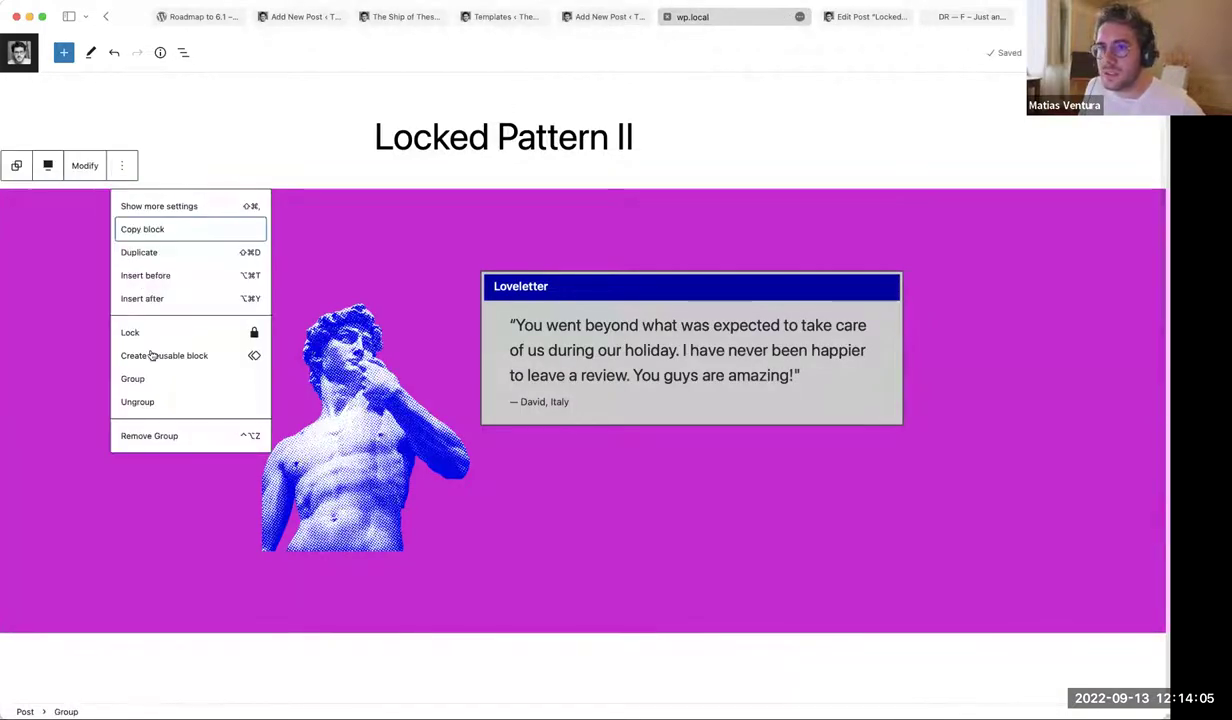
click(158, 332)
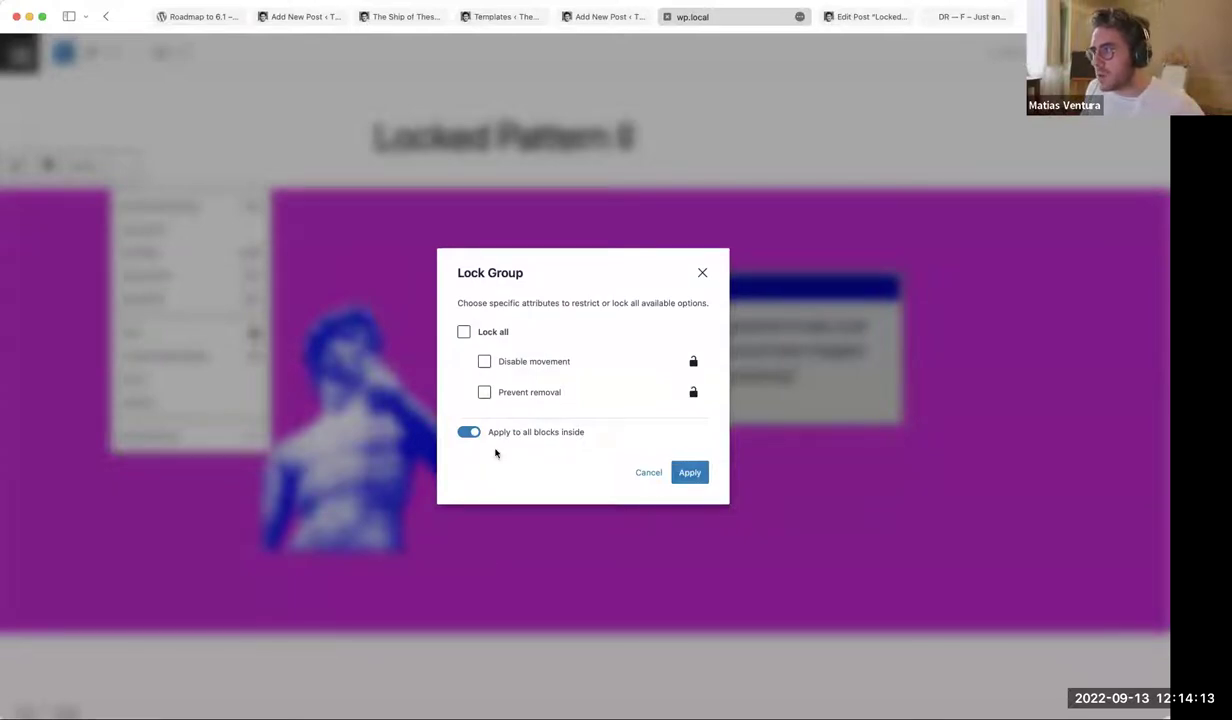
click(463, 331)
click(464, 335)
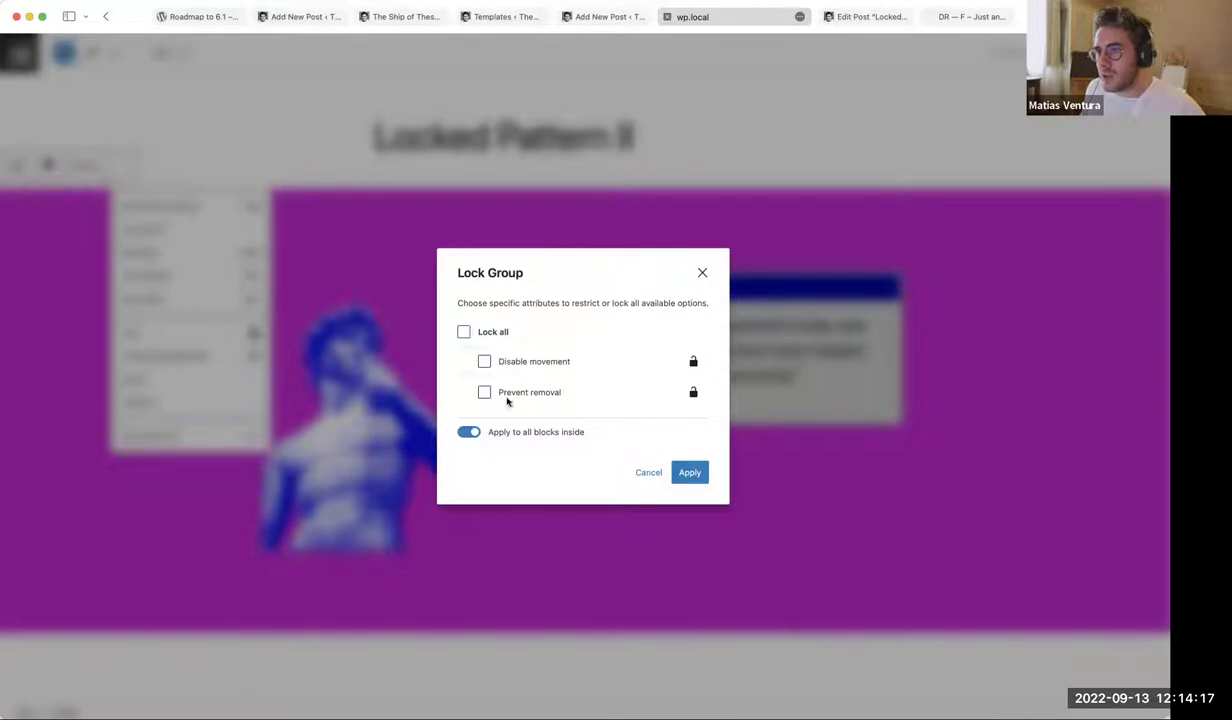
click(703, 274)
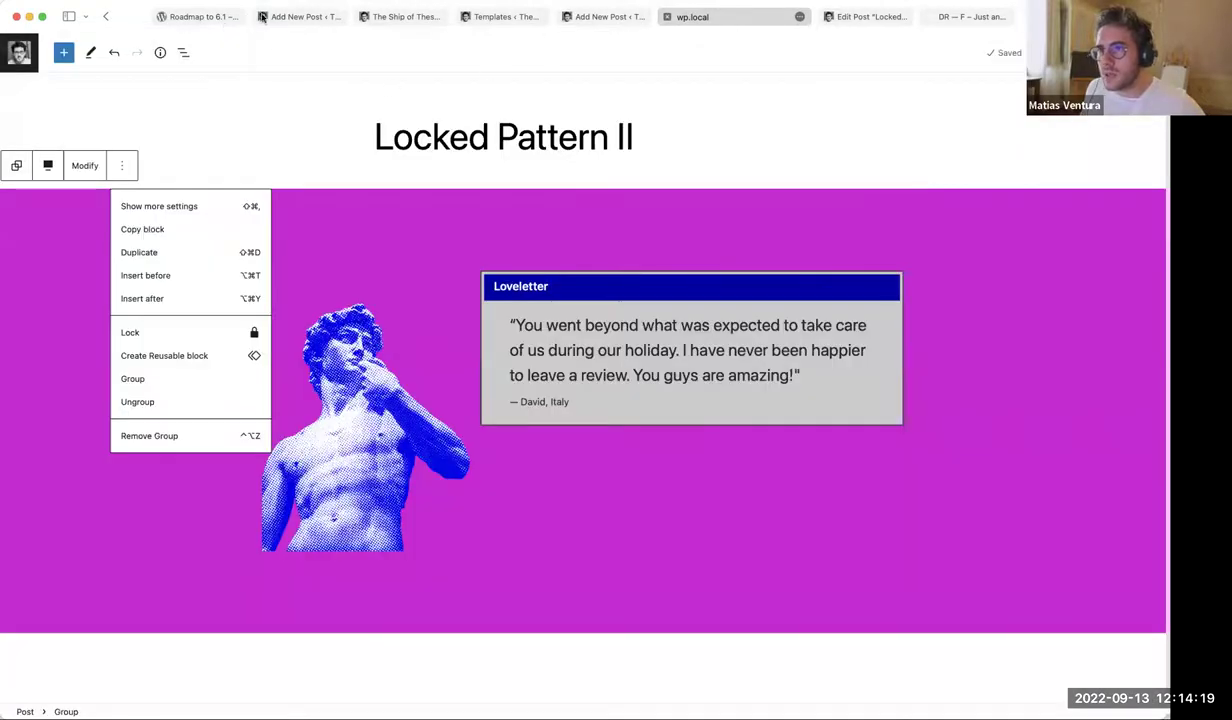
Return to the outline post and highlight the "Header and Footer patterns" item in the list
click(210, 16)
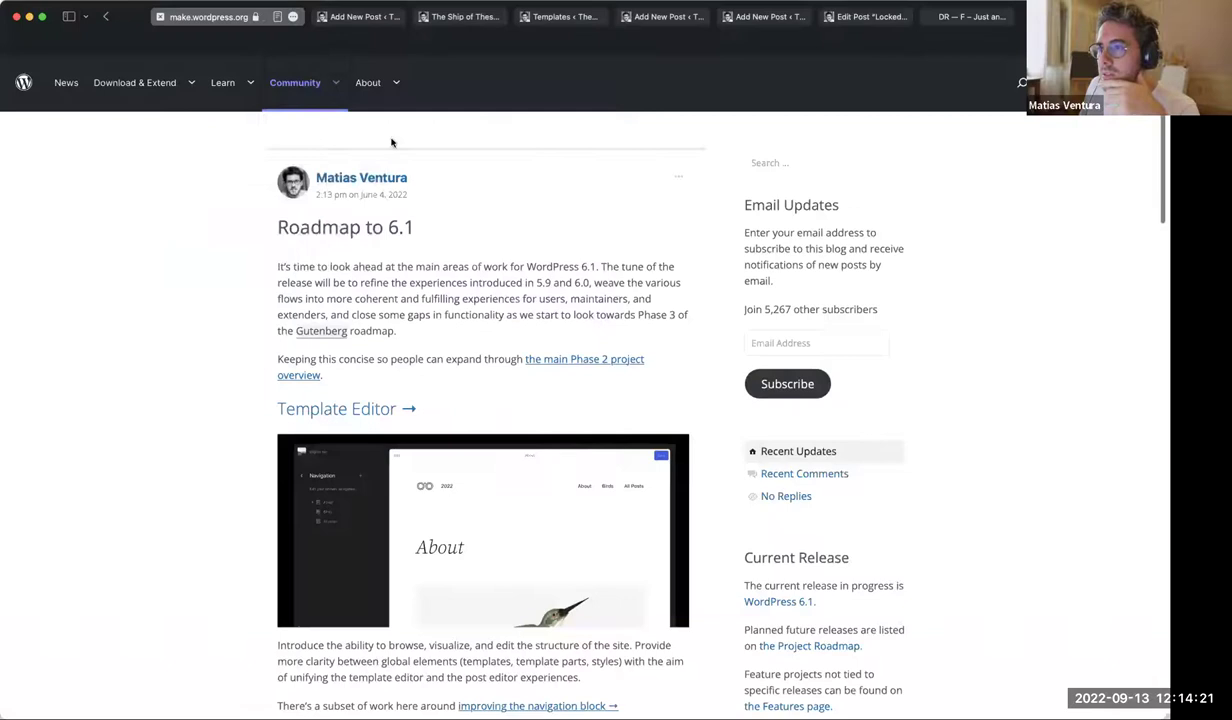
click(360, 16)
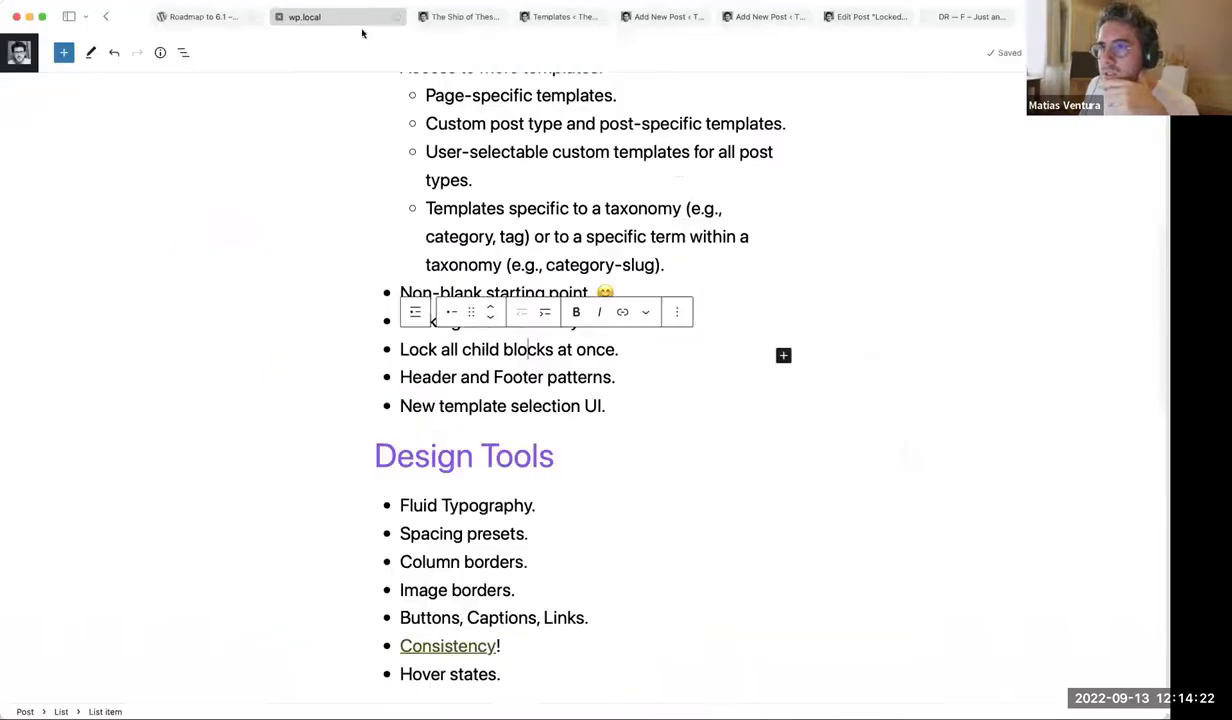
click(496, 378)
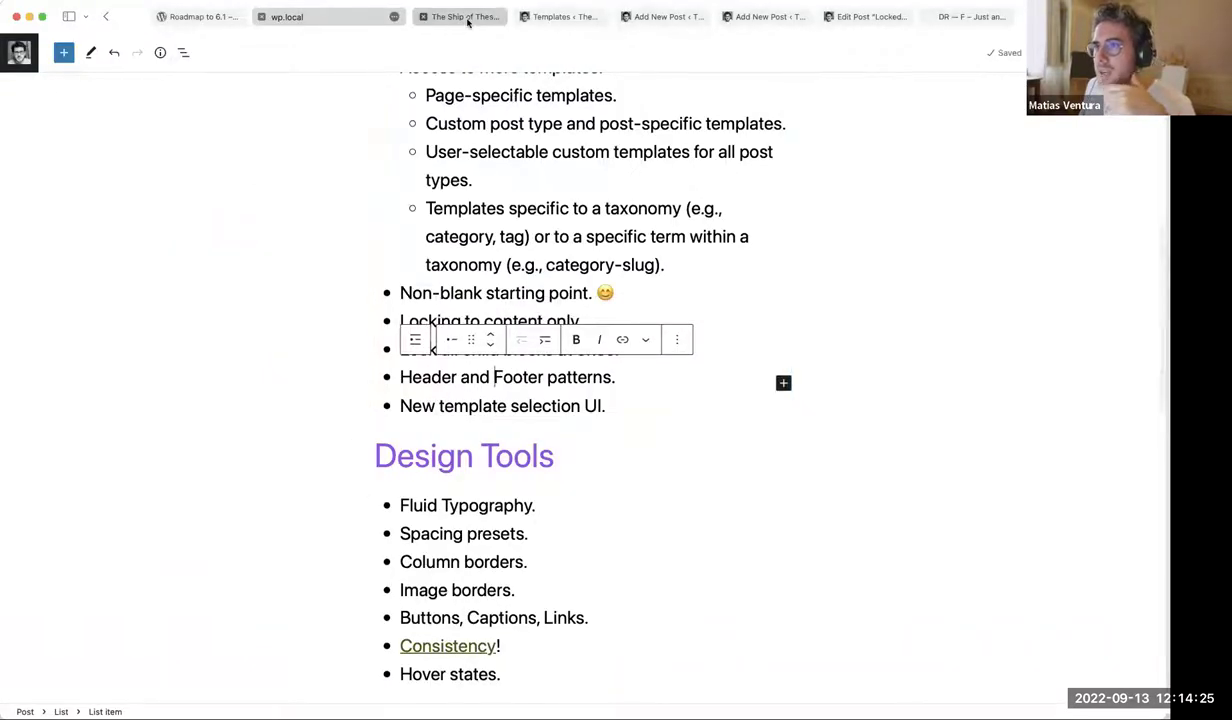
triple_click(468, 377)
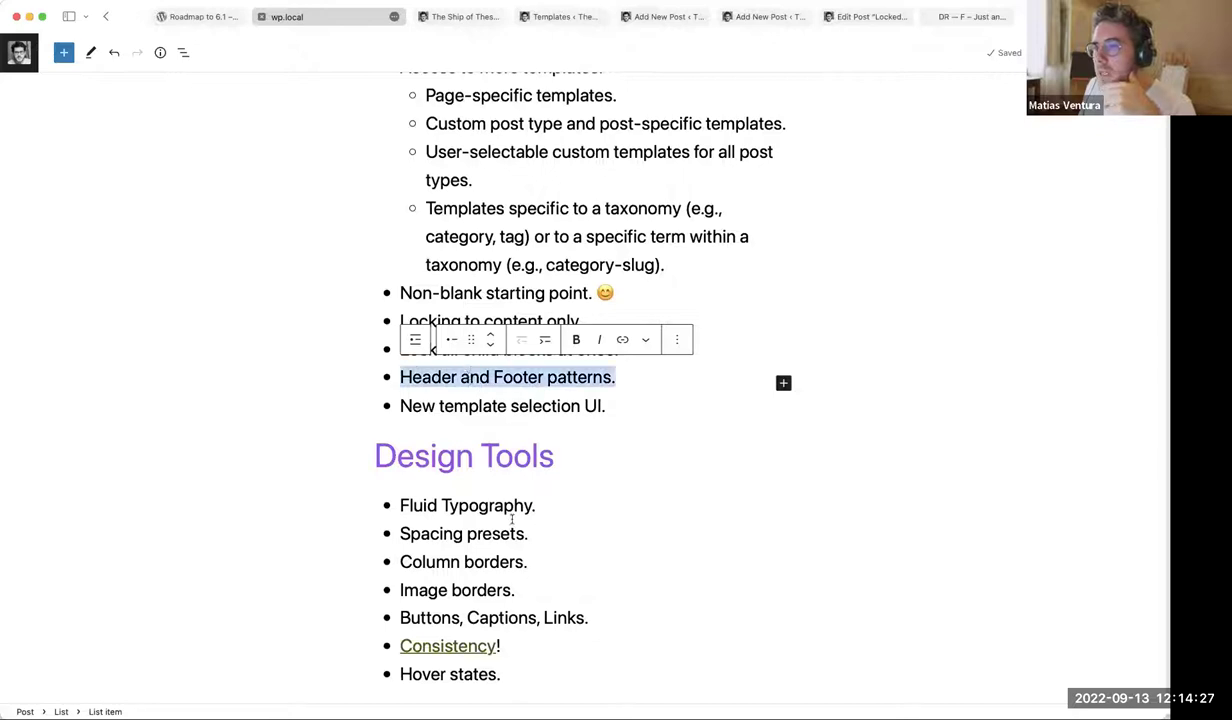
Go to the site editor's template list and open the site's Home template for editing
click(465, 17)
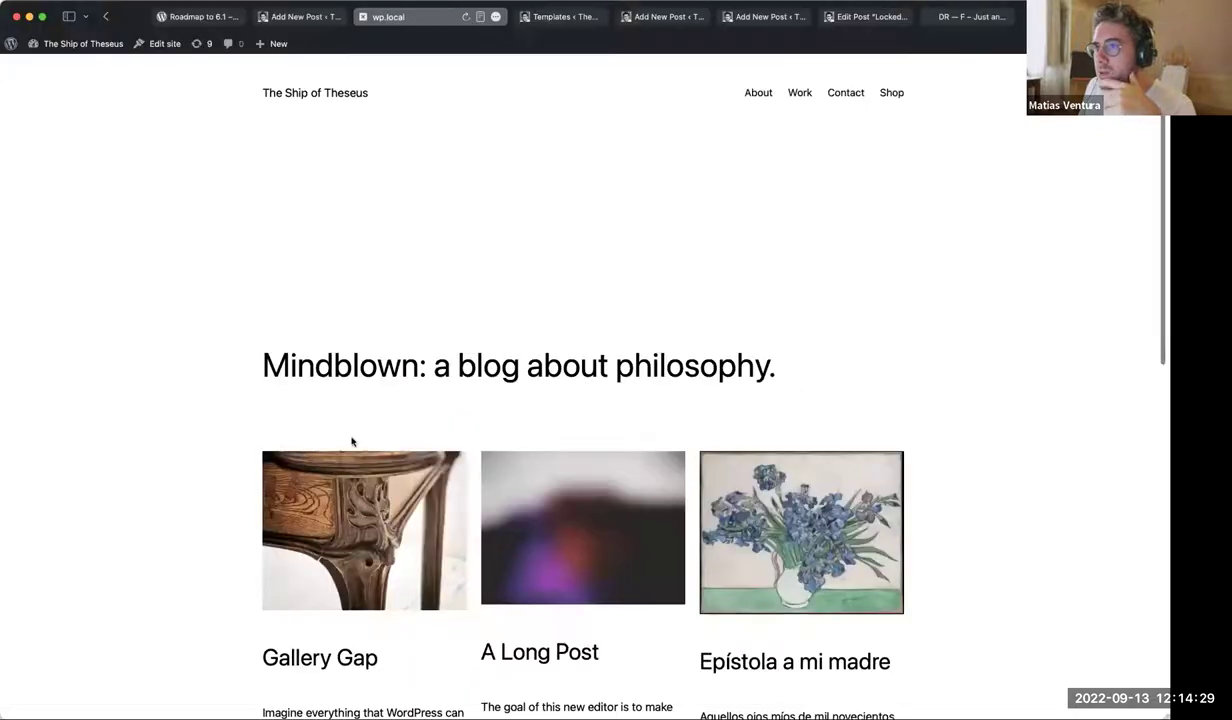
click(560, 17)
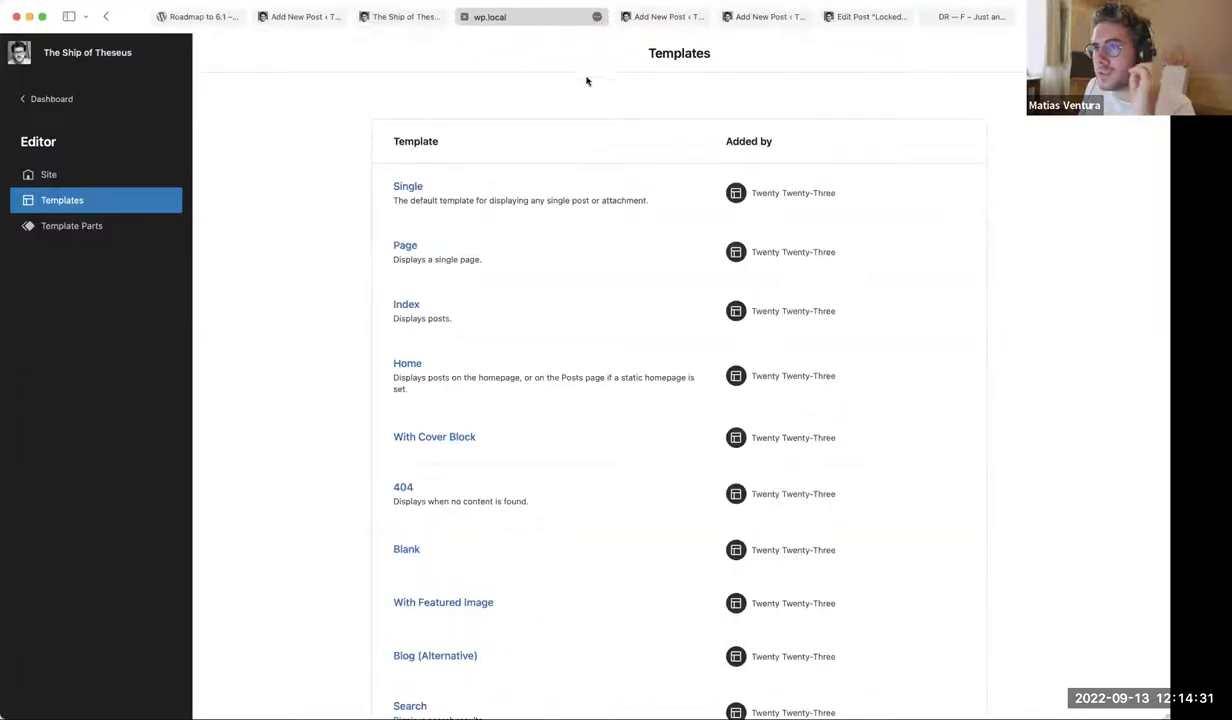
click(66, 178)
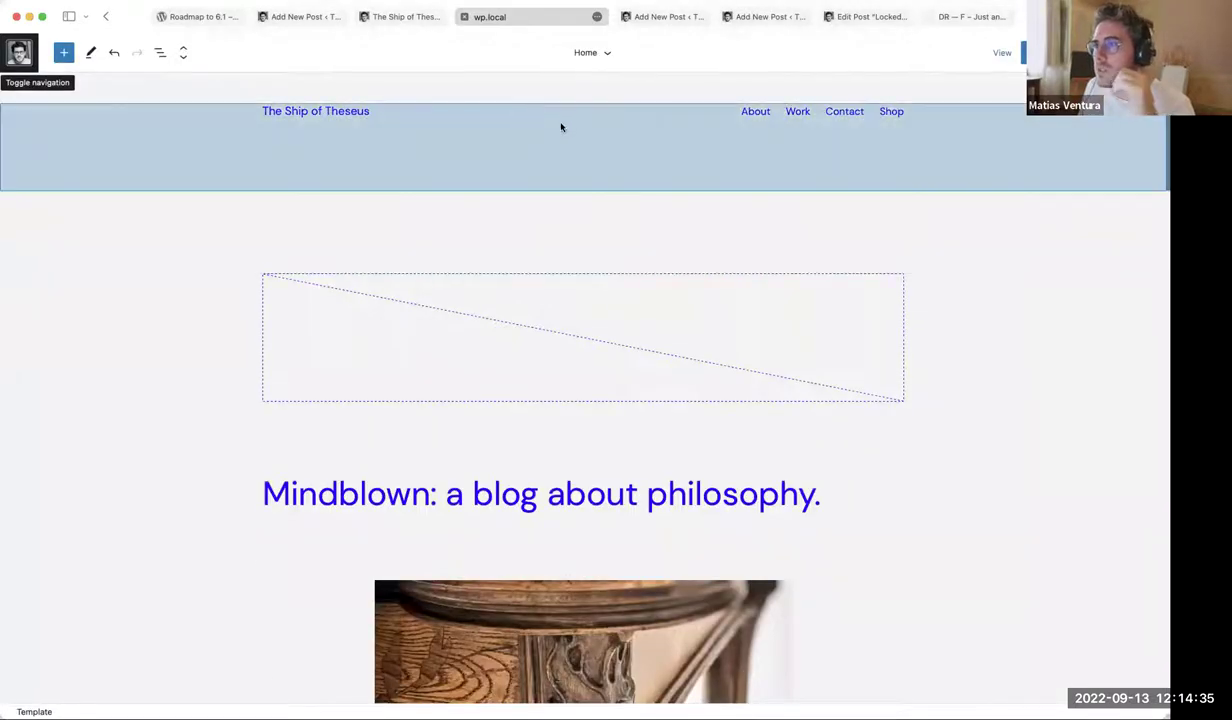
Replace the Home template's header with the header pattern that has a black-and-white mountain background image
click(552, 135)
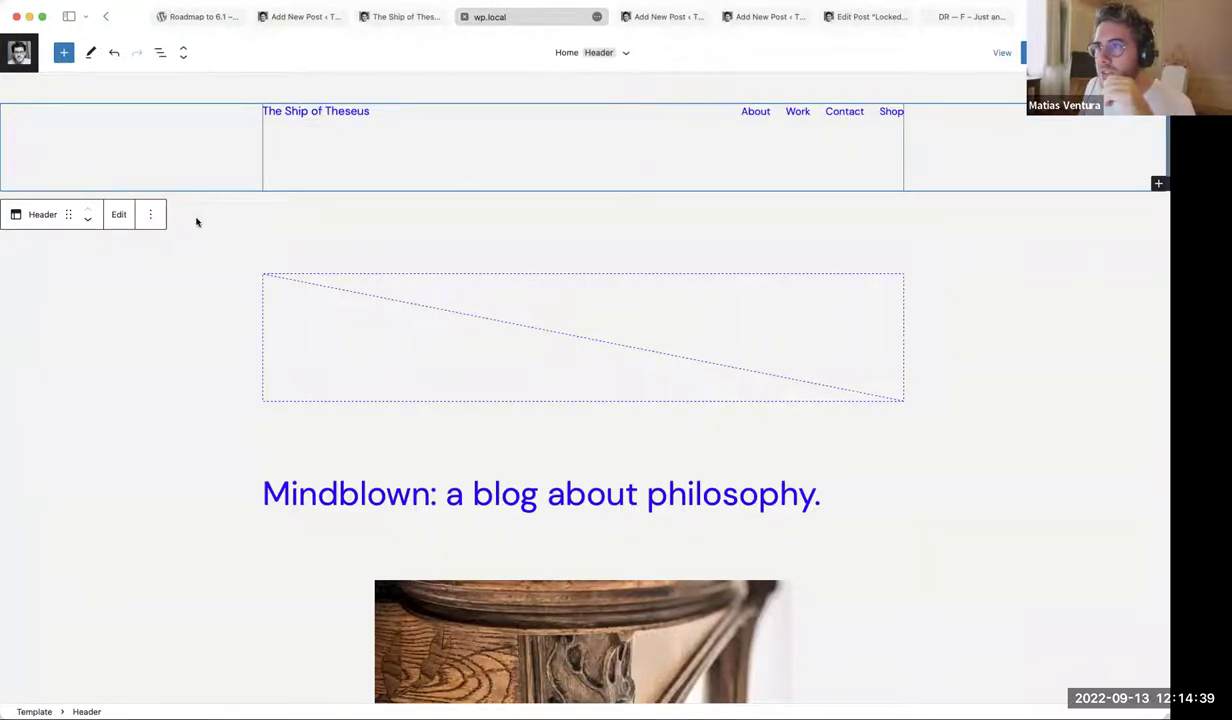
click(151, 214)
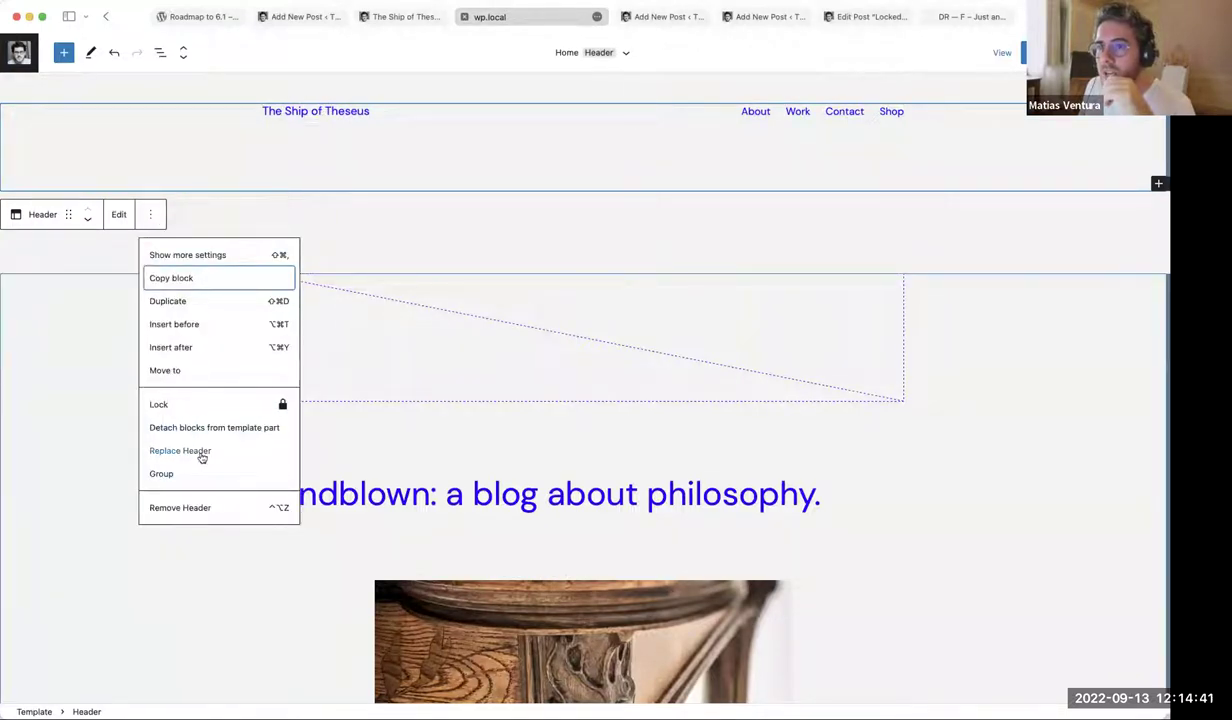
click(201, 454)
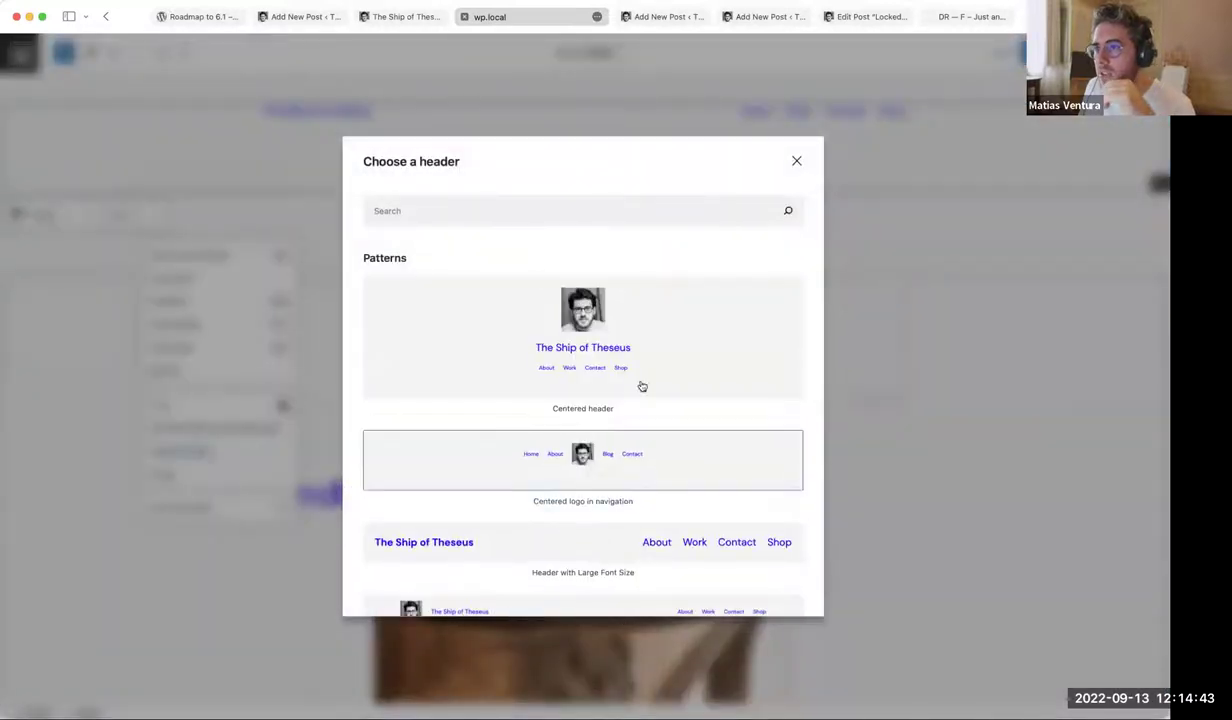
scroll(692, 459, down, 10)
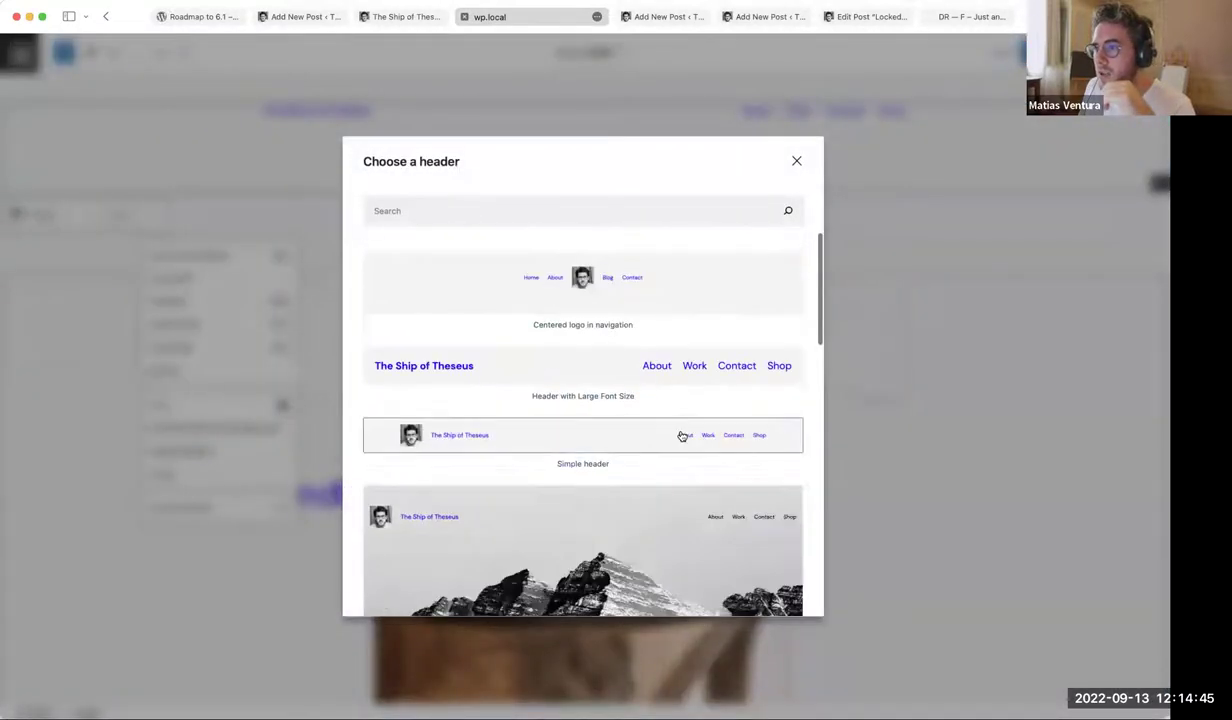
click(583, 302)
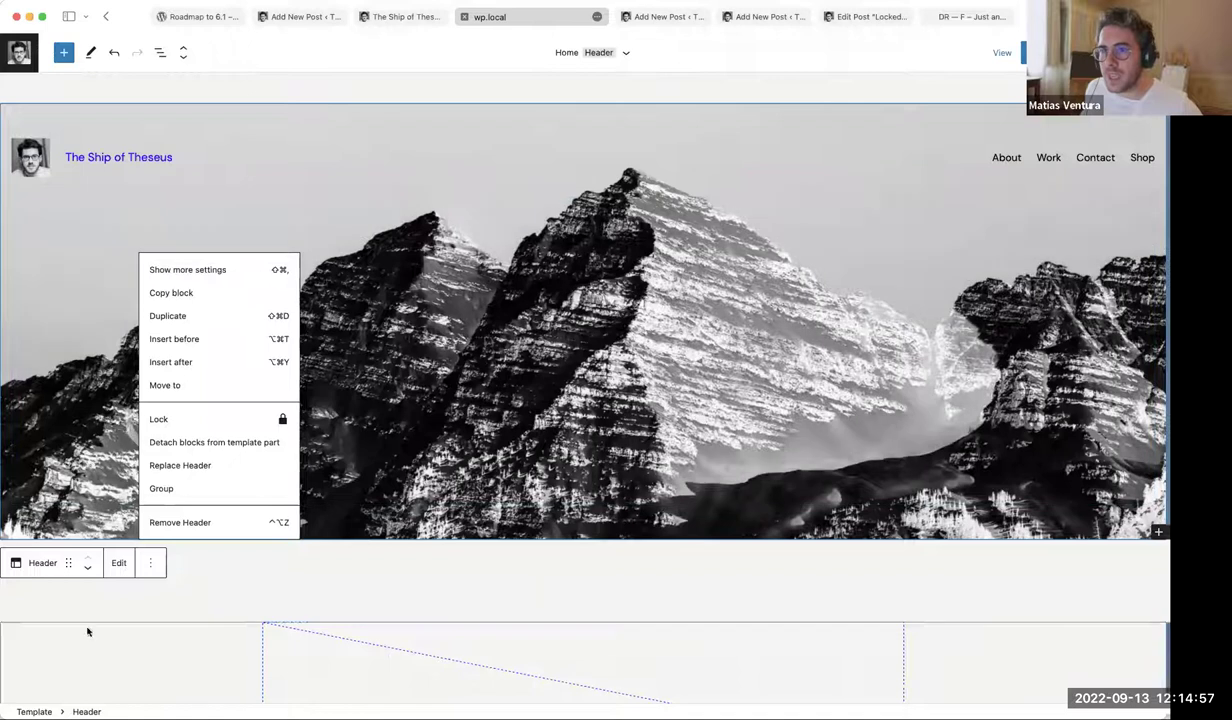
click(305, 125)
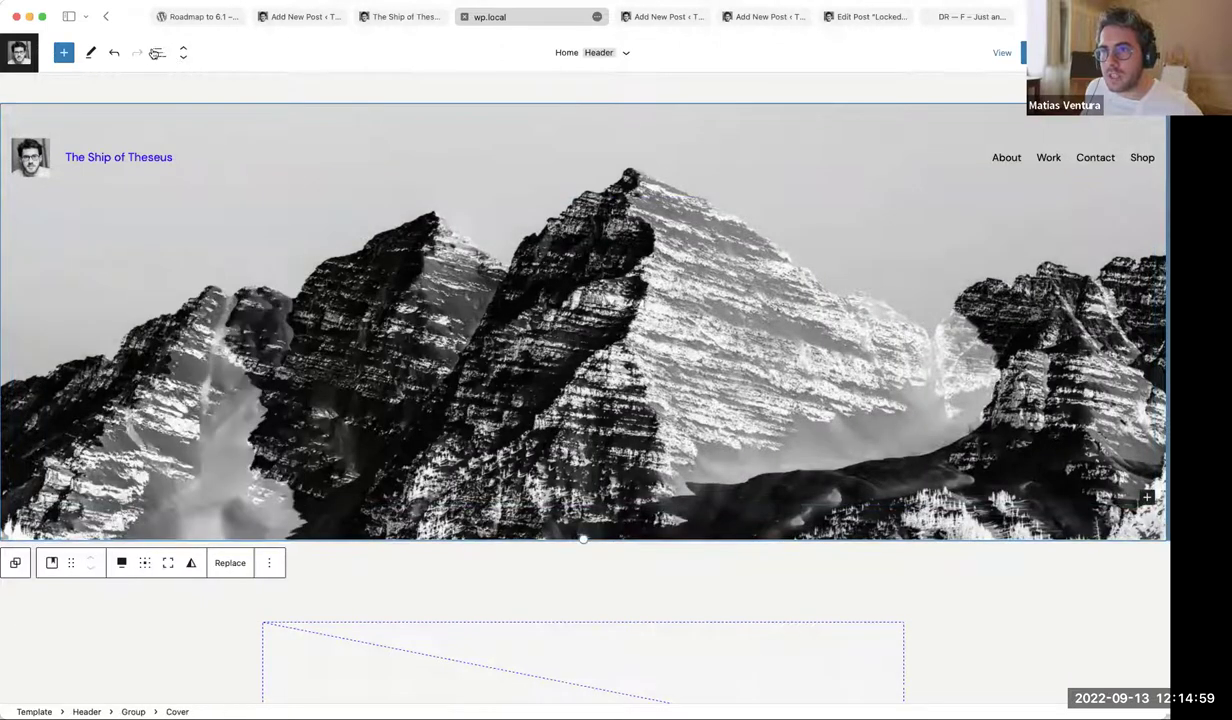
Show the block list, browse the replacement patterns for the Footer, and close the chooser without picking one
click(160, 52)
click(52, 122)
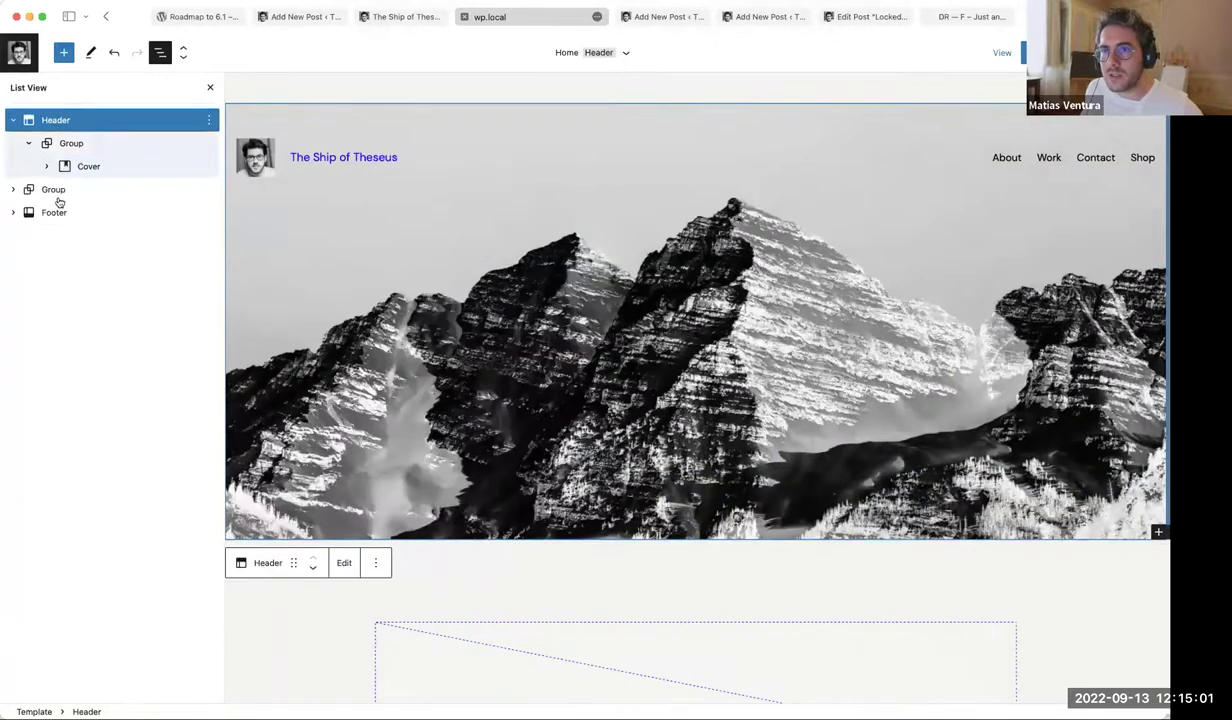
click(65, 213)
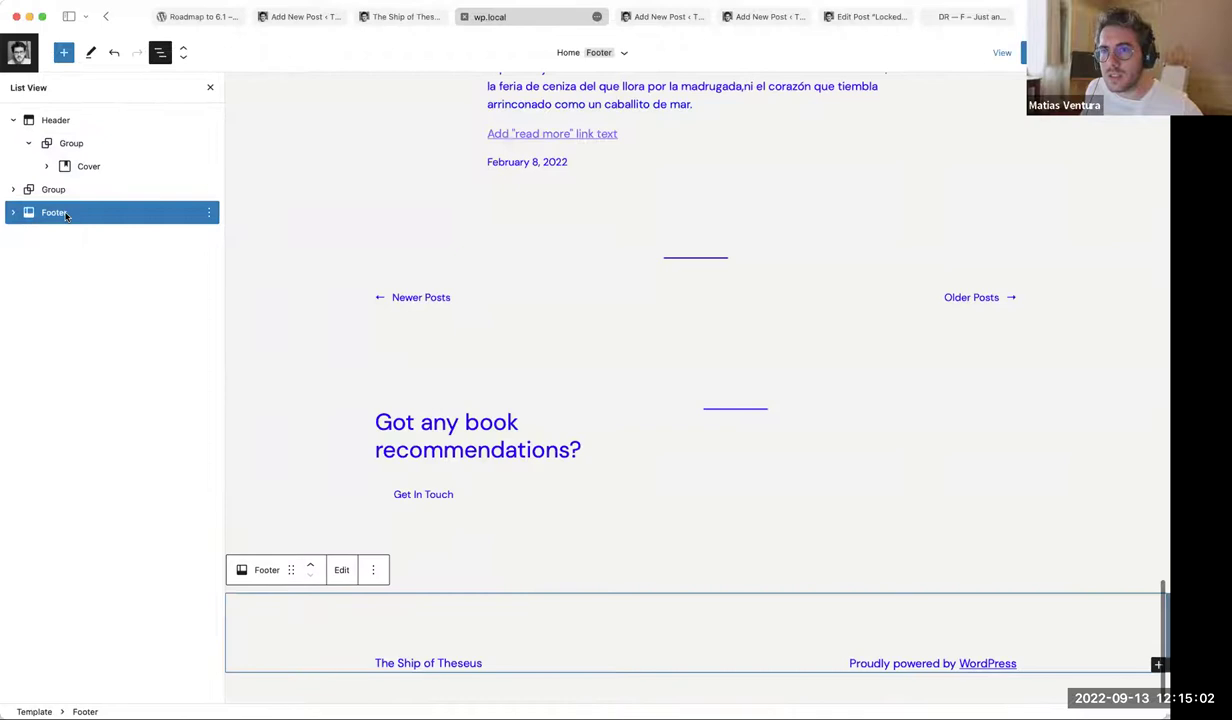
click(372, 571)
click(412, 472)
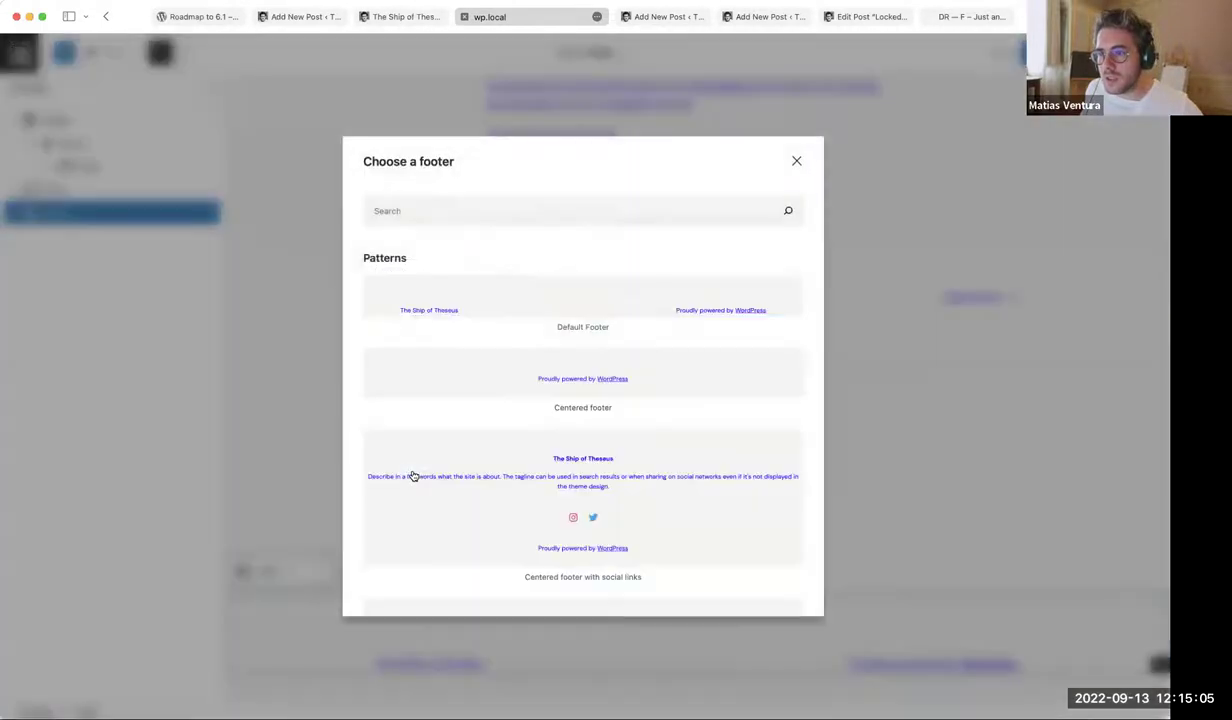
scroll(620, 400, down, 5)
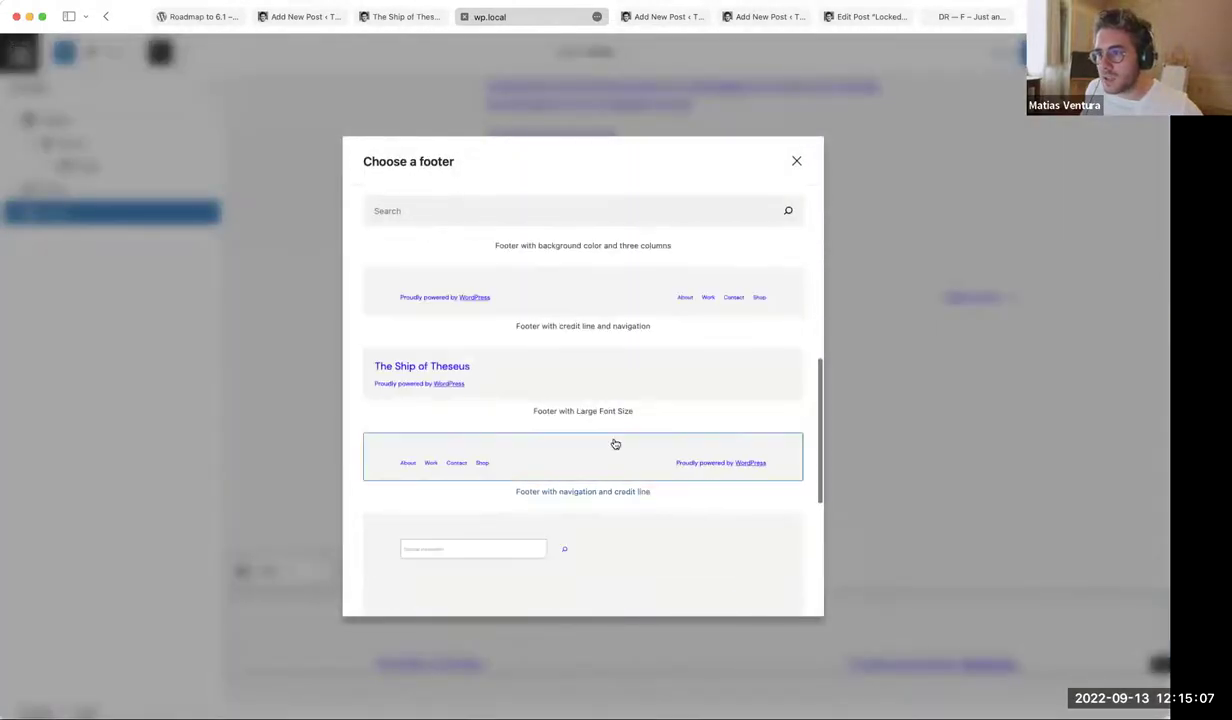
scroll(610, 430, up, 1)
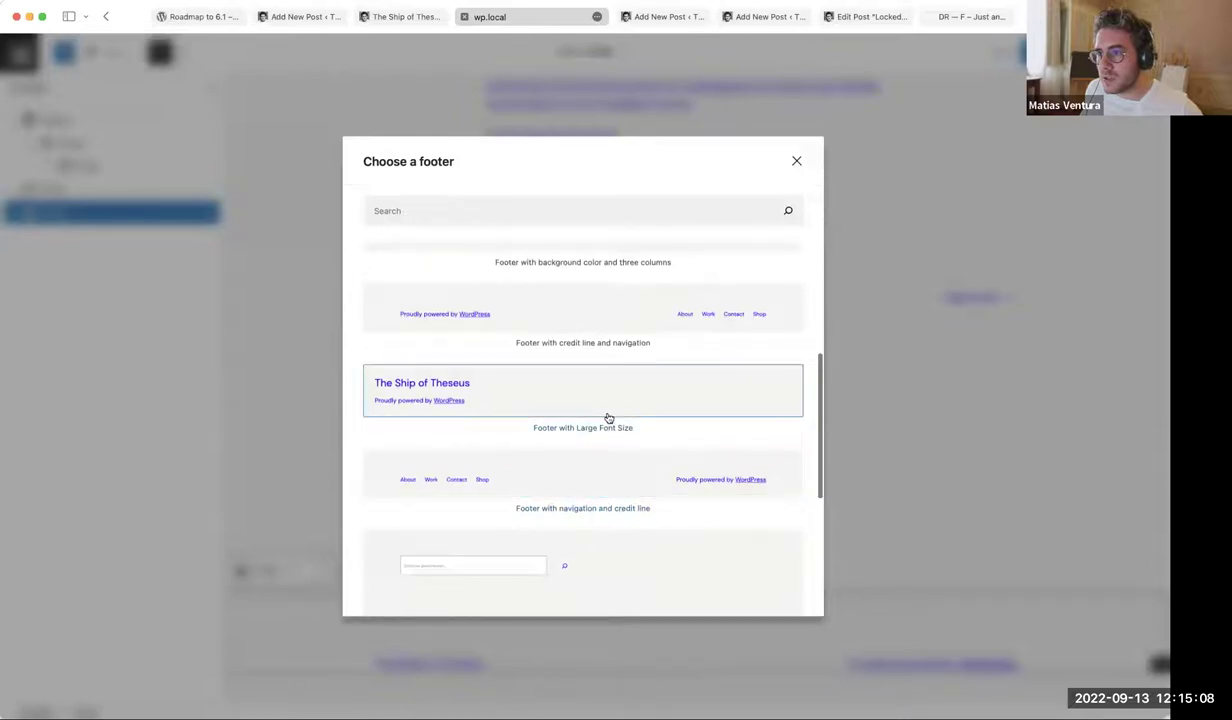
click(795, 163)
Select the Header in the block list, close the list, and look over the new header on the canvas
click(124, 121)
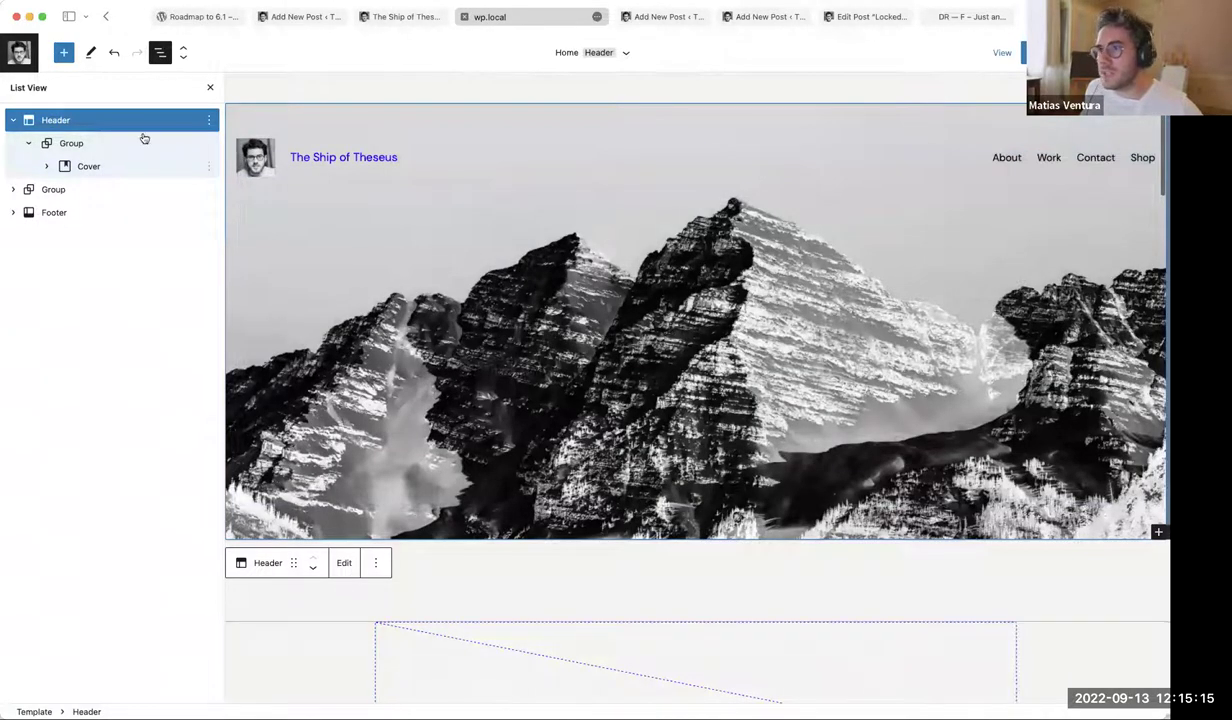
click(210, 88)
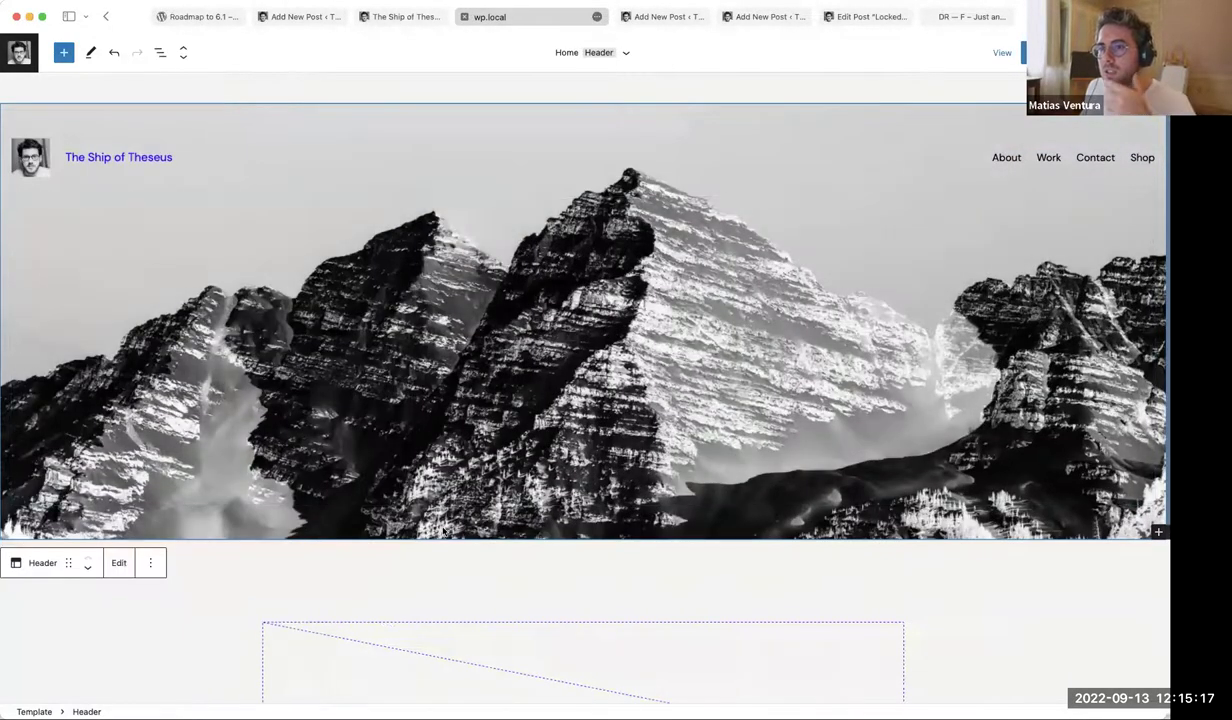
scroll(443, 530, down, 5)
scroll(443, 530, up, 5)
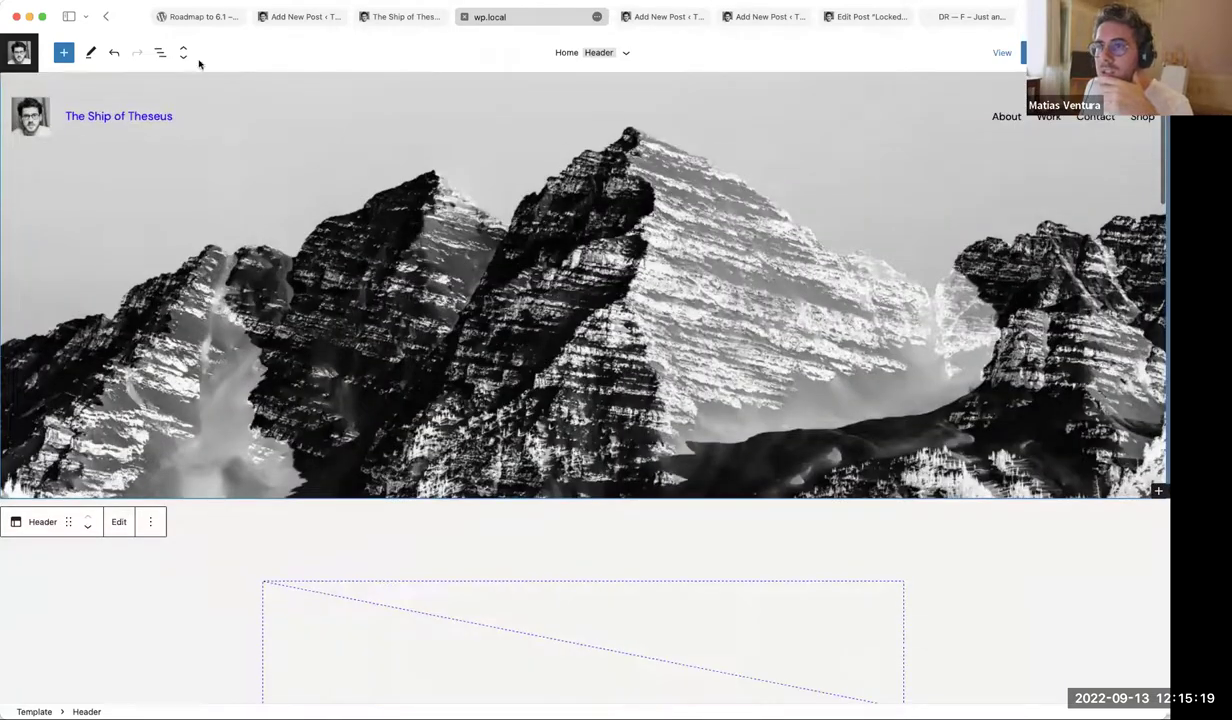
Return to the outline post, highlight the "New template selection UI" item, and review the Design Tools and Blocks lists
click(197, 16)
click(376, 20)
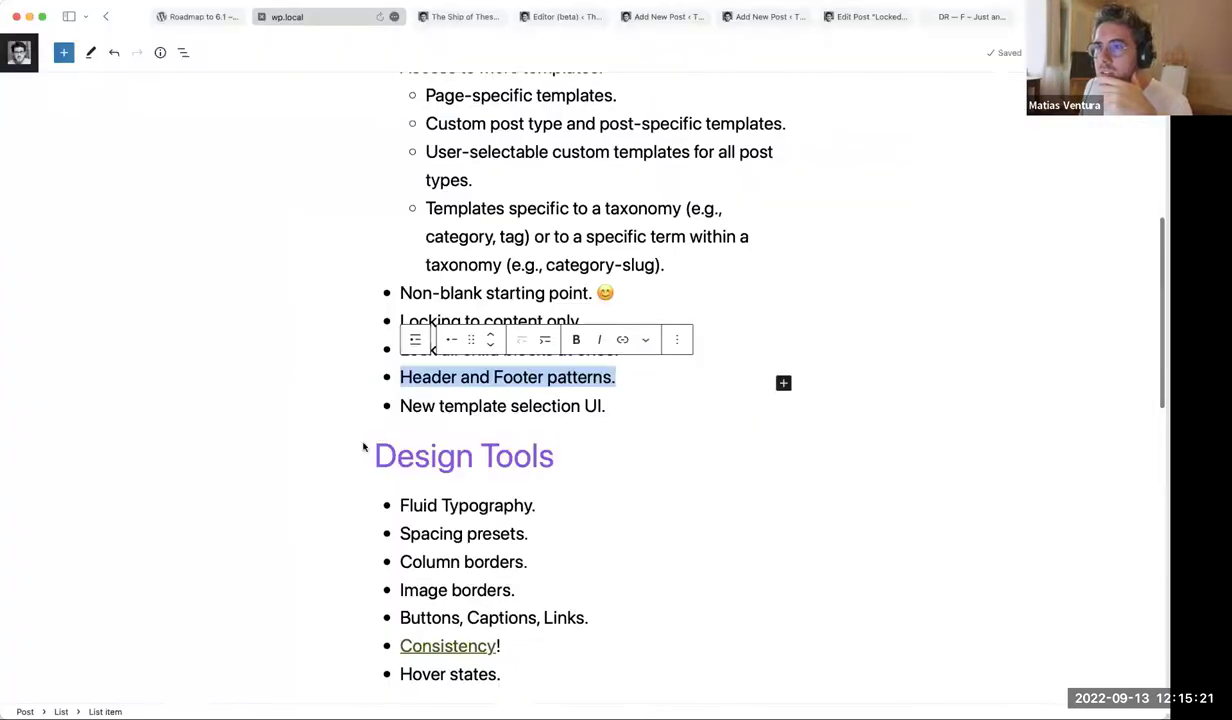
triple_click(469, 405)
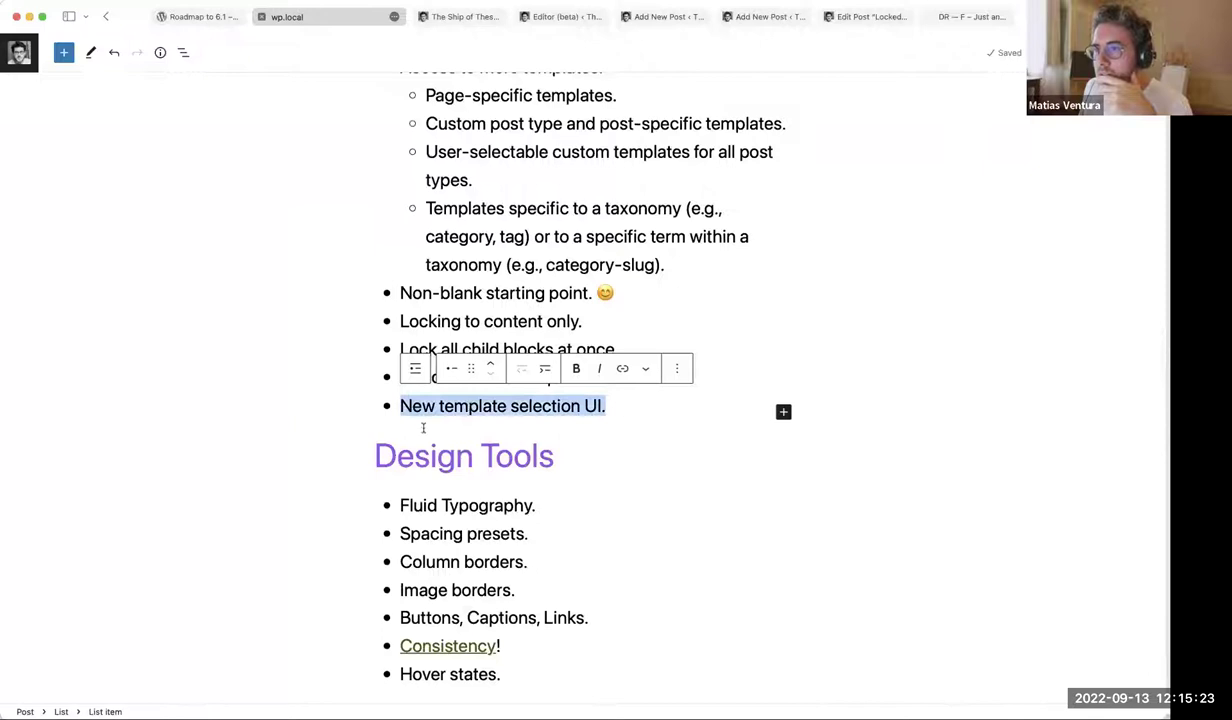
scroll(278, 328, down, 3)
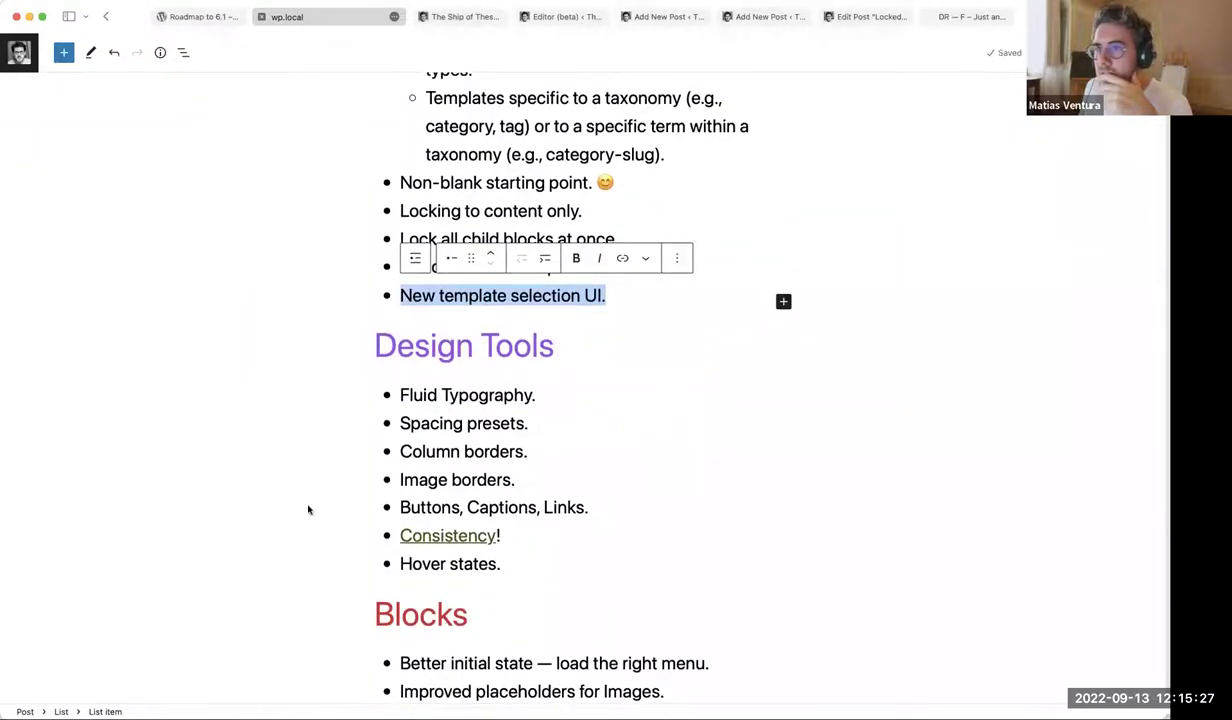
scroll(240, 495, down, 5)
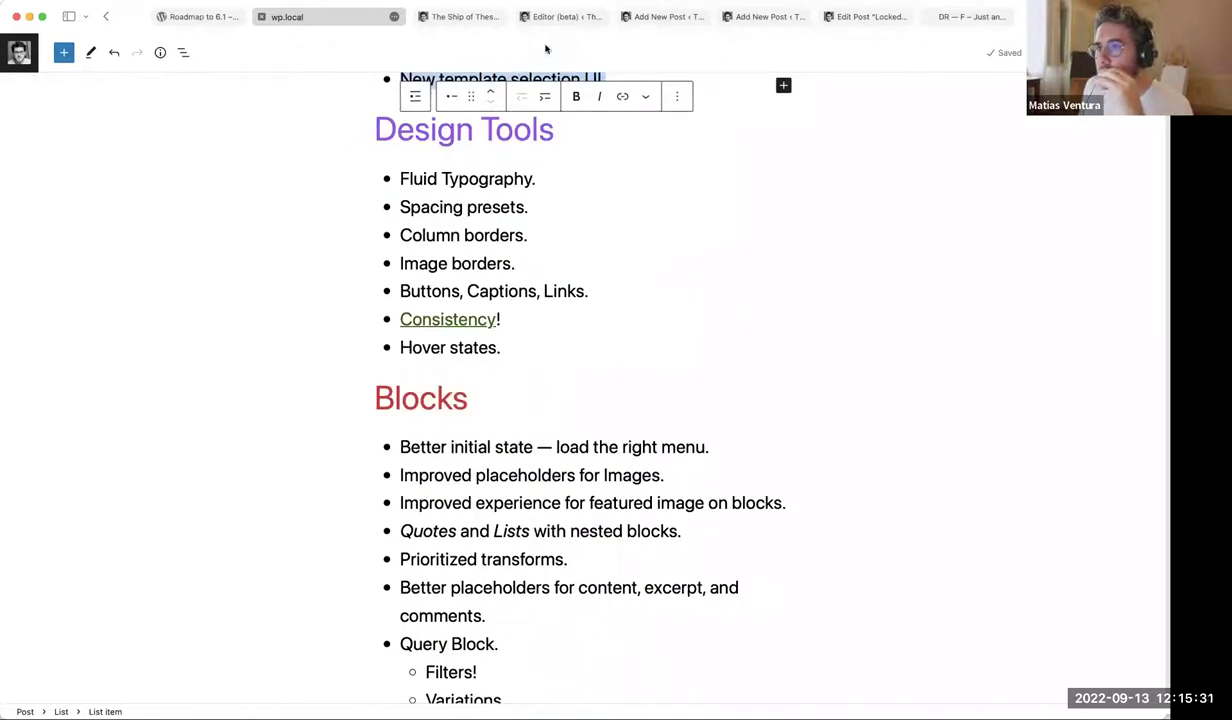
Go back to the Home template in the site editor, browse the theme's style variations, and apply "Block out"
click(569, 18)
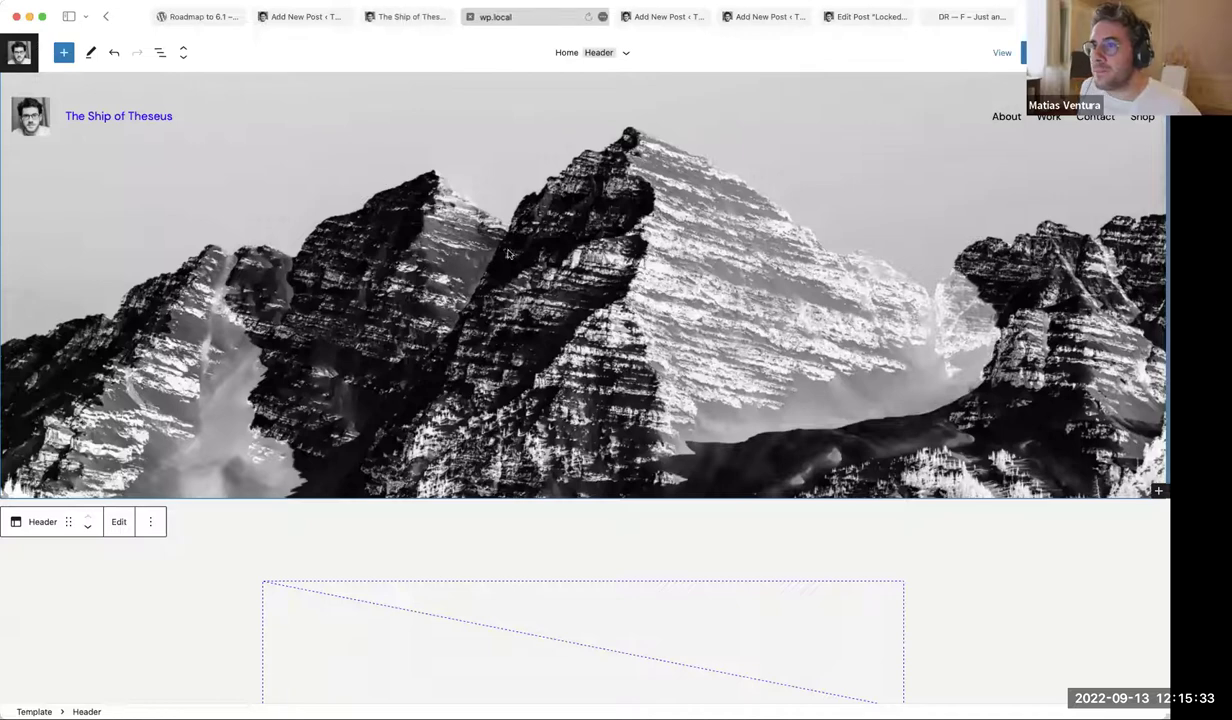
click(410, 18)
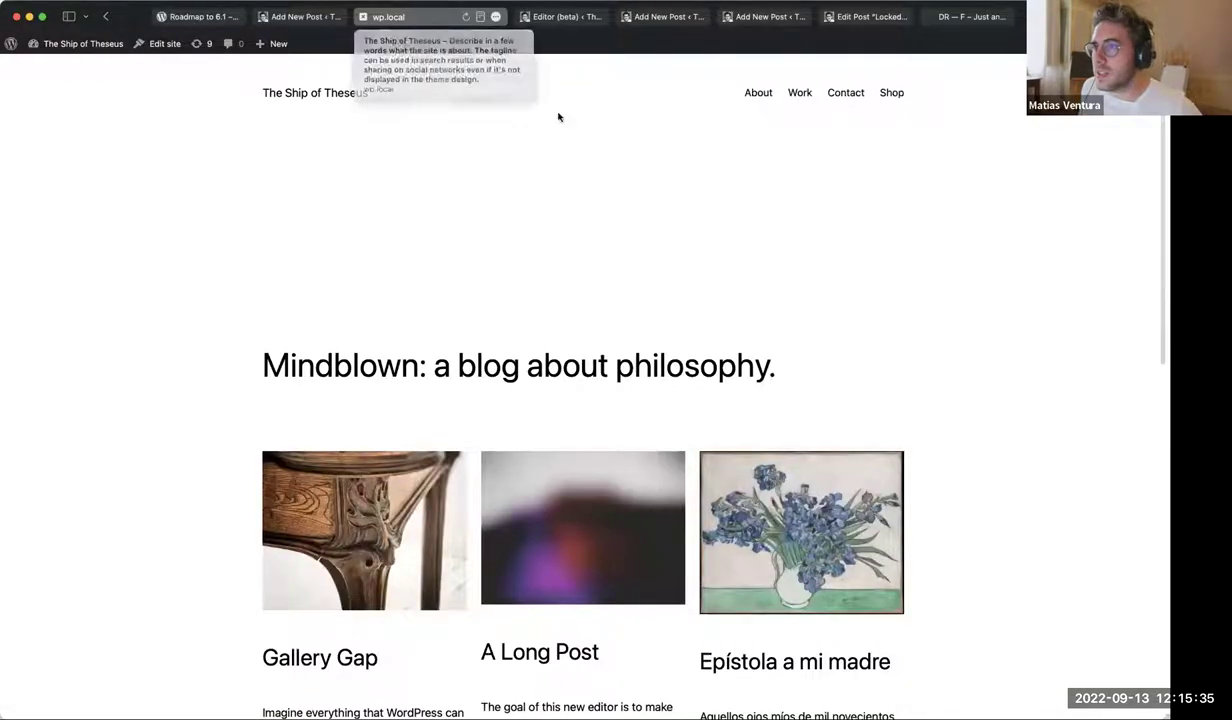
click(530, 17)
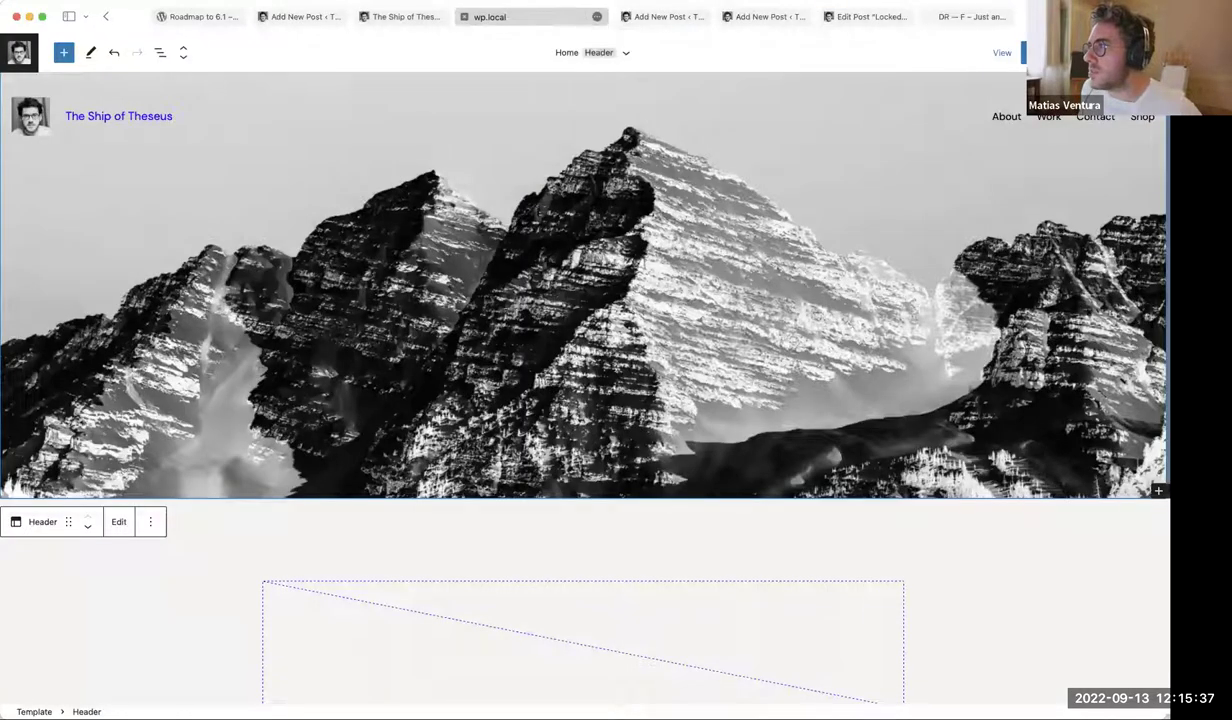
click(1105, 52)
click(1067, 236)
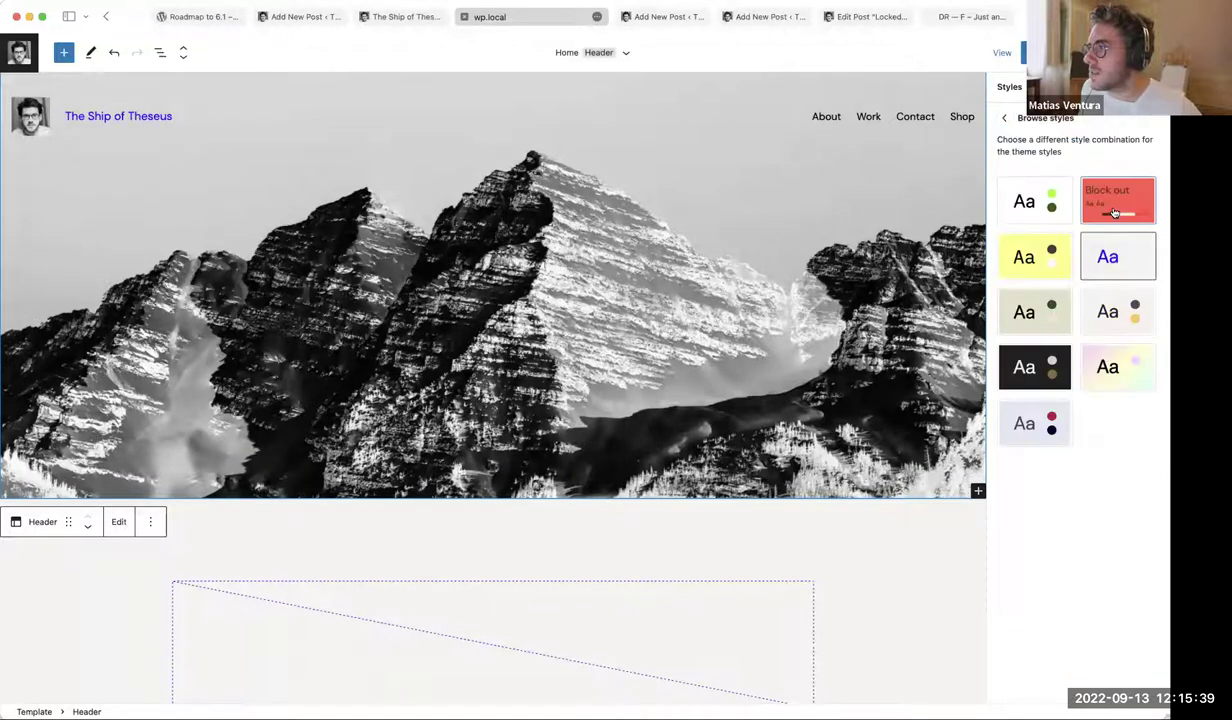
click(1114, 212)
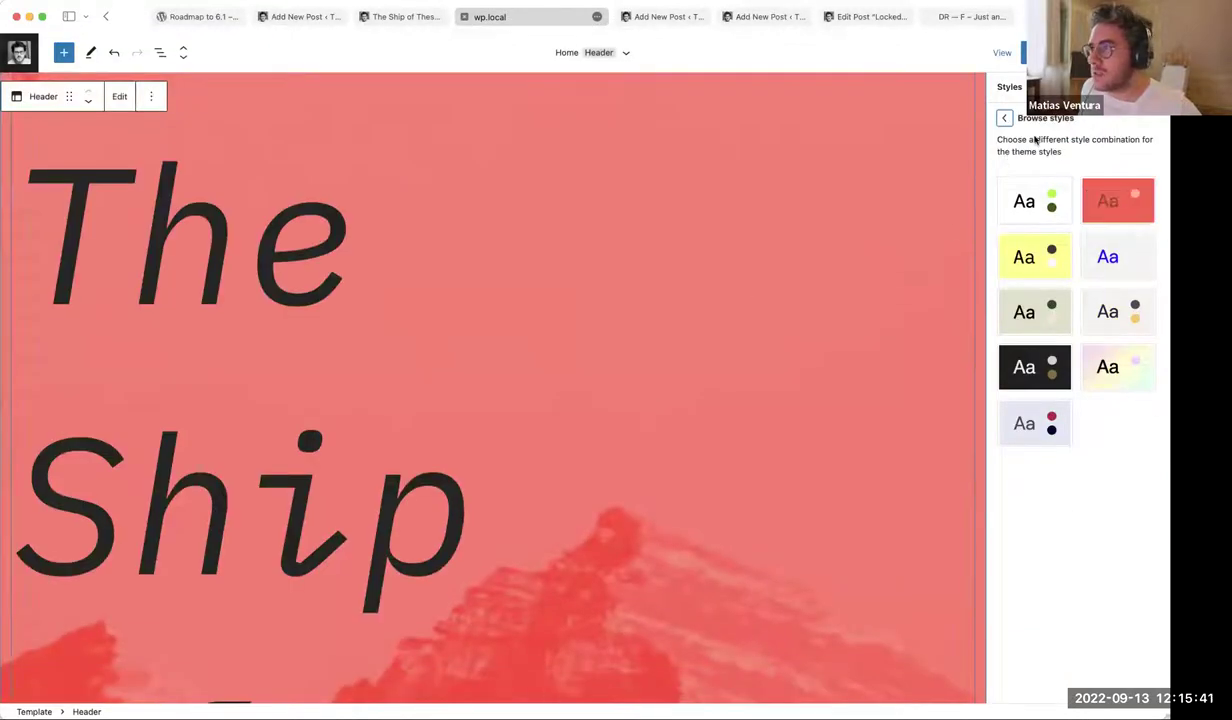
scroll(629, 375, down, 10)
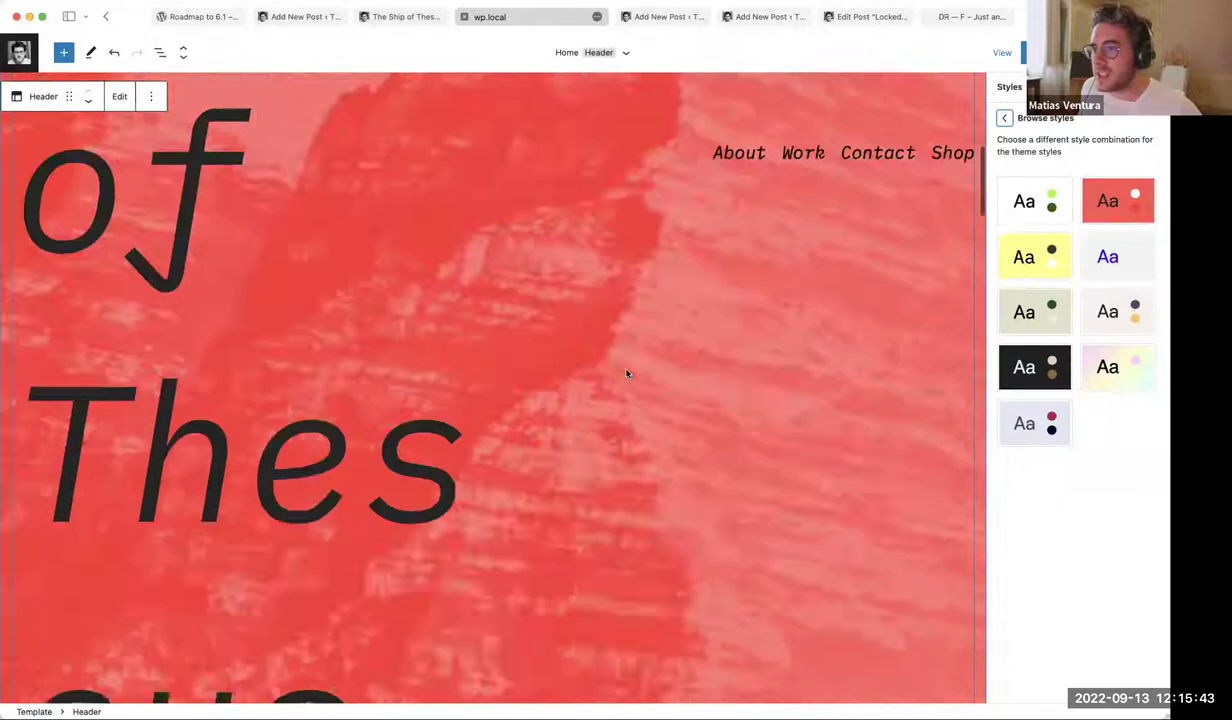
scroll(622, 325, up, 10)
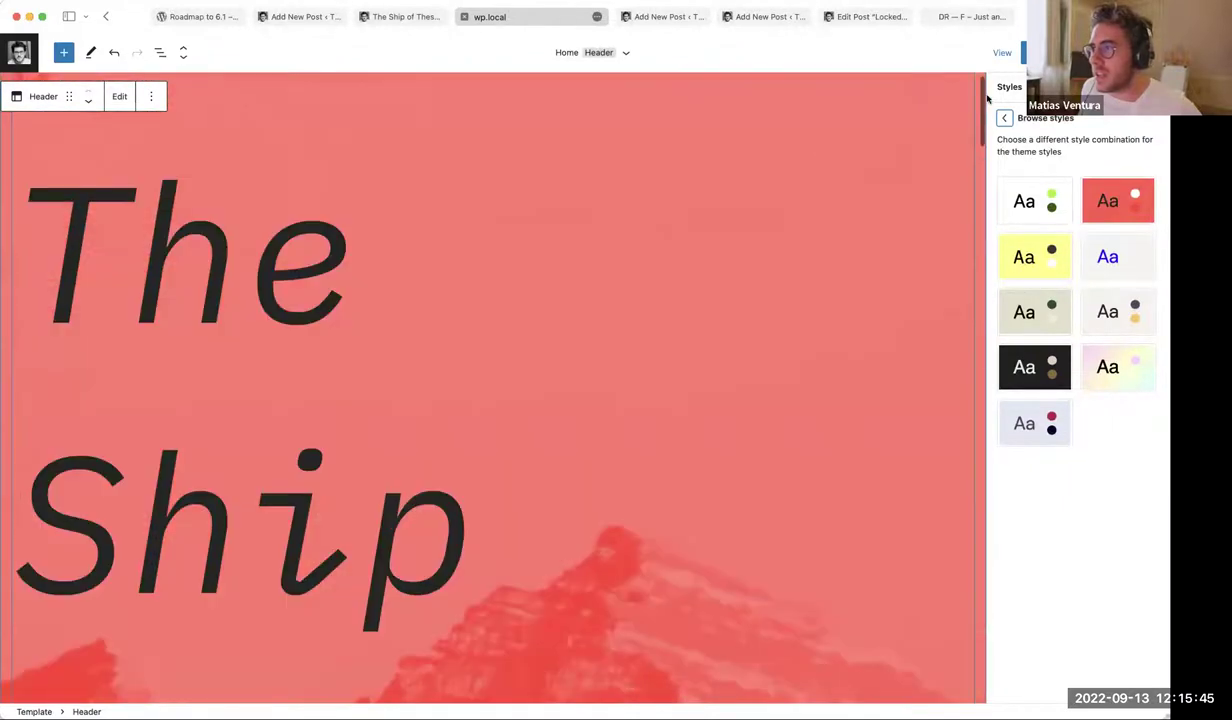
Examine the Home template from header to posts in the zoomed-out view, and return to the normal view
click(180, 55)
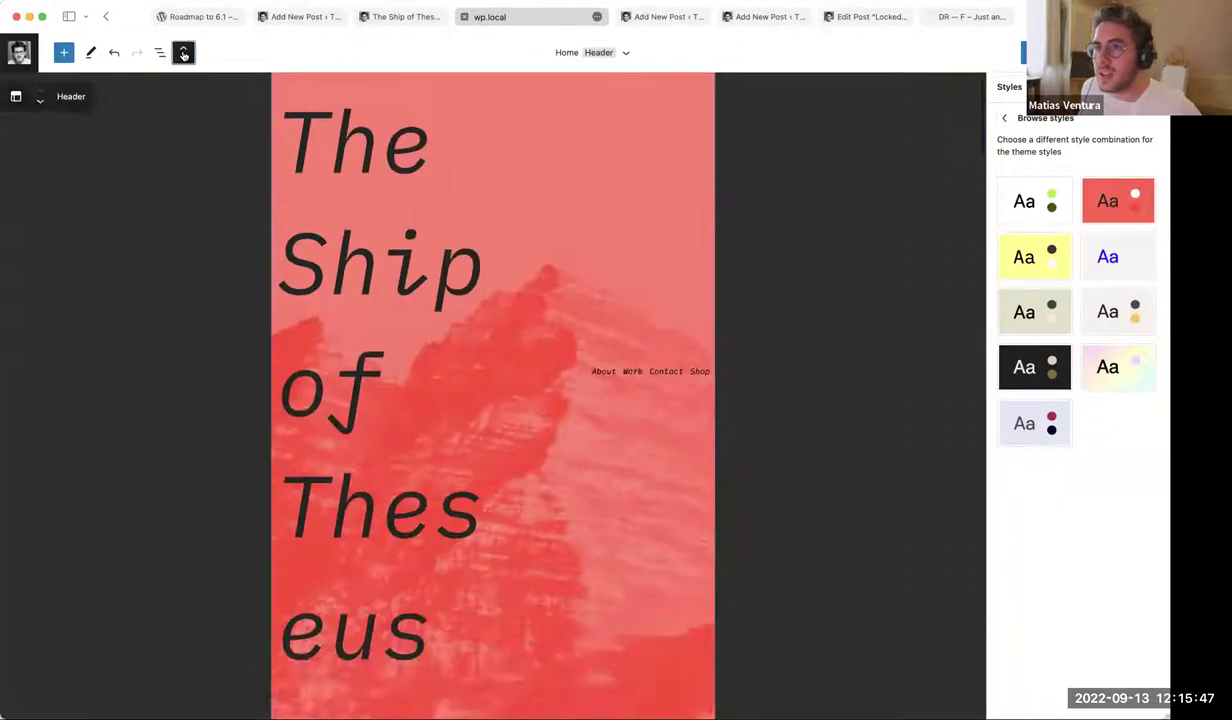
scroll(449, 421, down, 5)
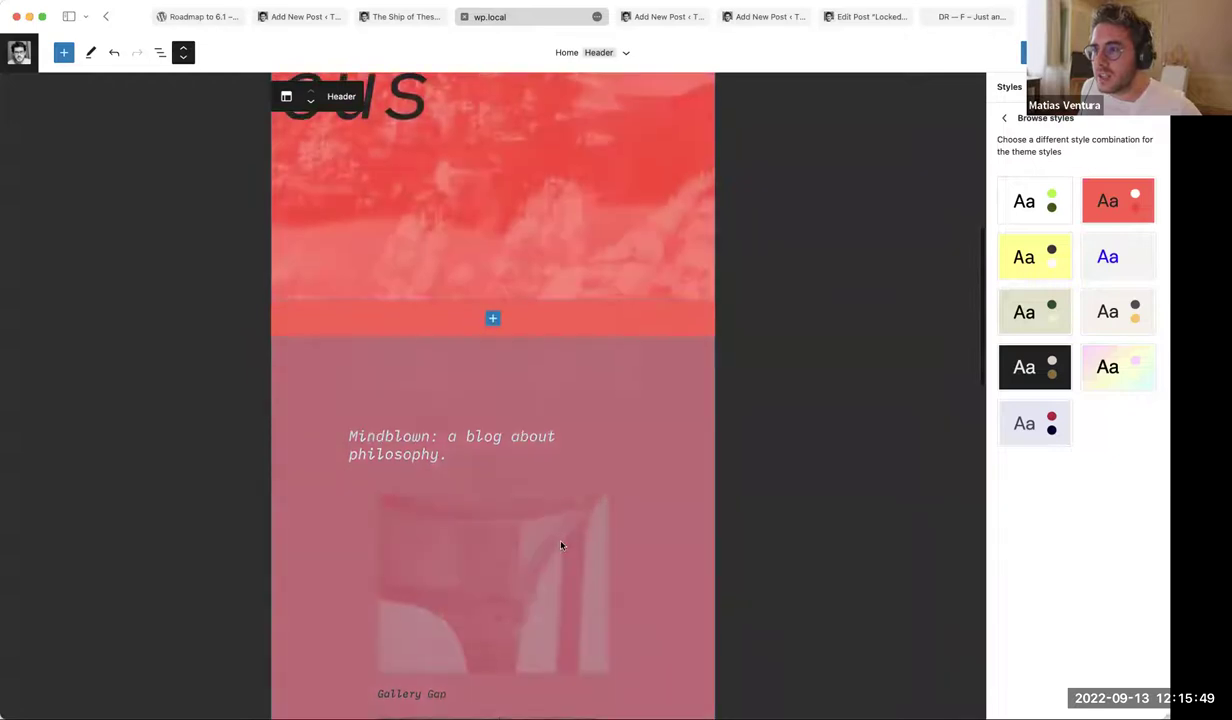
scroll(563, 500, down, 5)
scroll(566, 462, up, 8)
scroll(566, 462, up, 5)
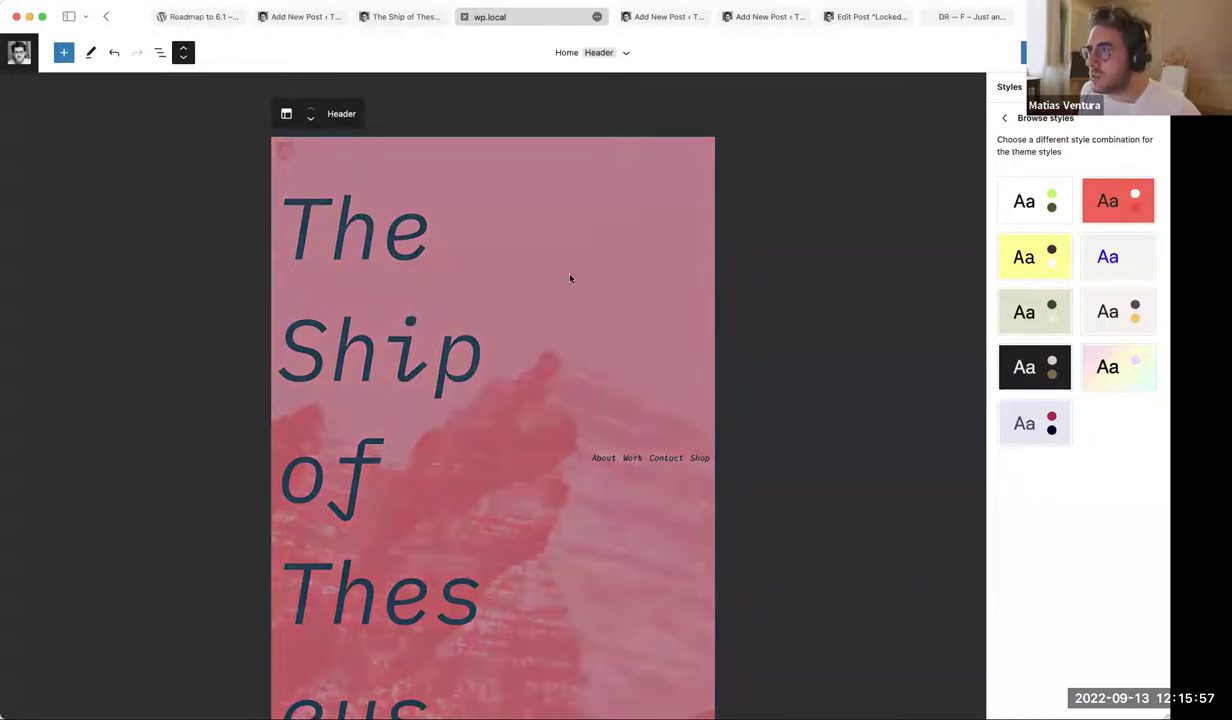
click(184, 54)
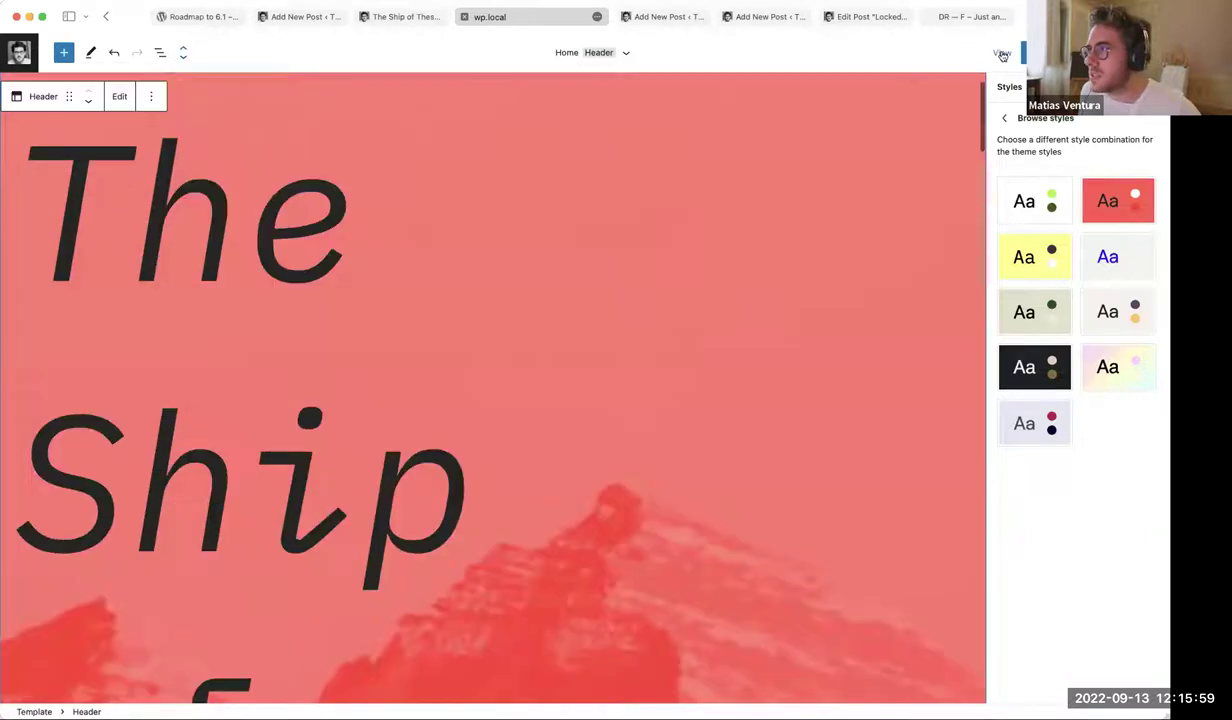
Preview the Home template at Mobile and Tablet sizes and look through its header and posts
click(1002, 52)
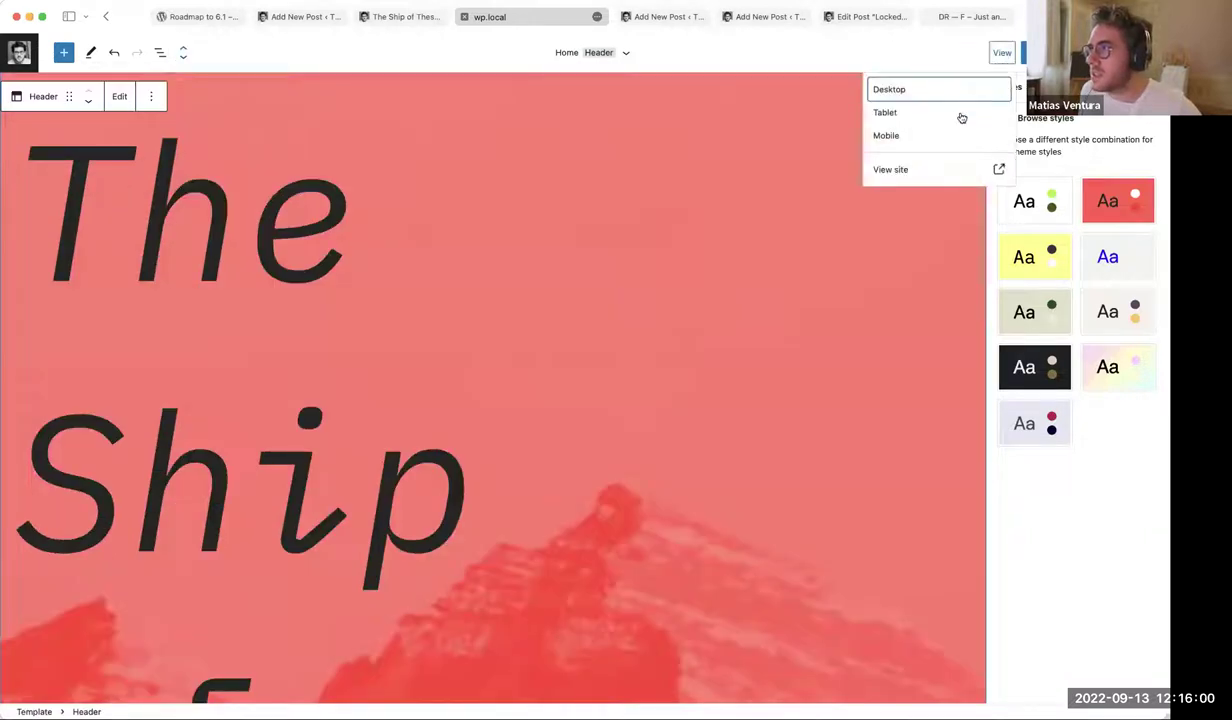
click(899, 138)
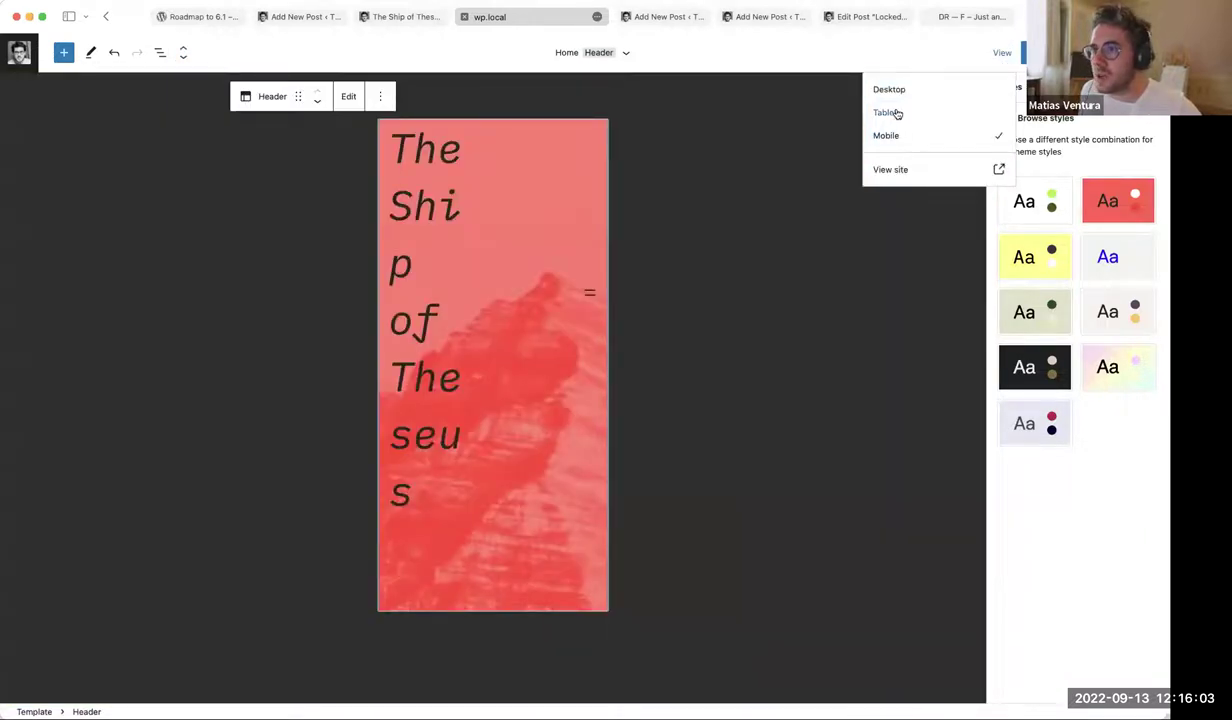
click(898, 114)
scroll(500, 350, down, 15)
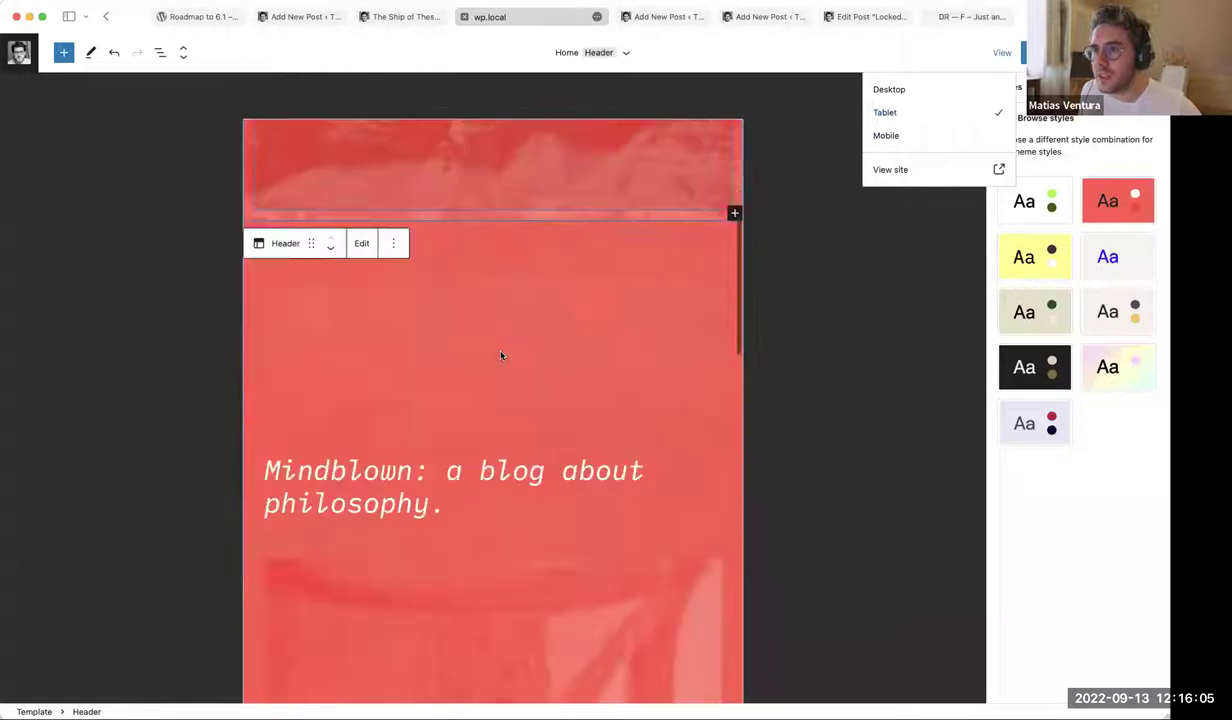
scroll(506, 344, up, 5)
scroll(490, 350, down, 10)
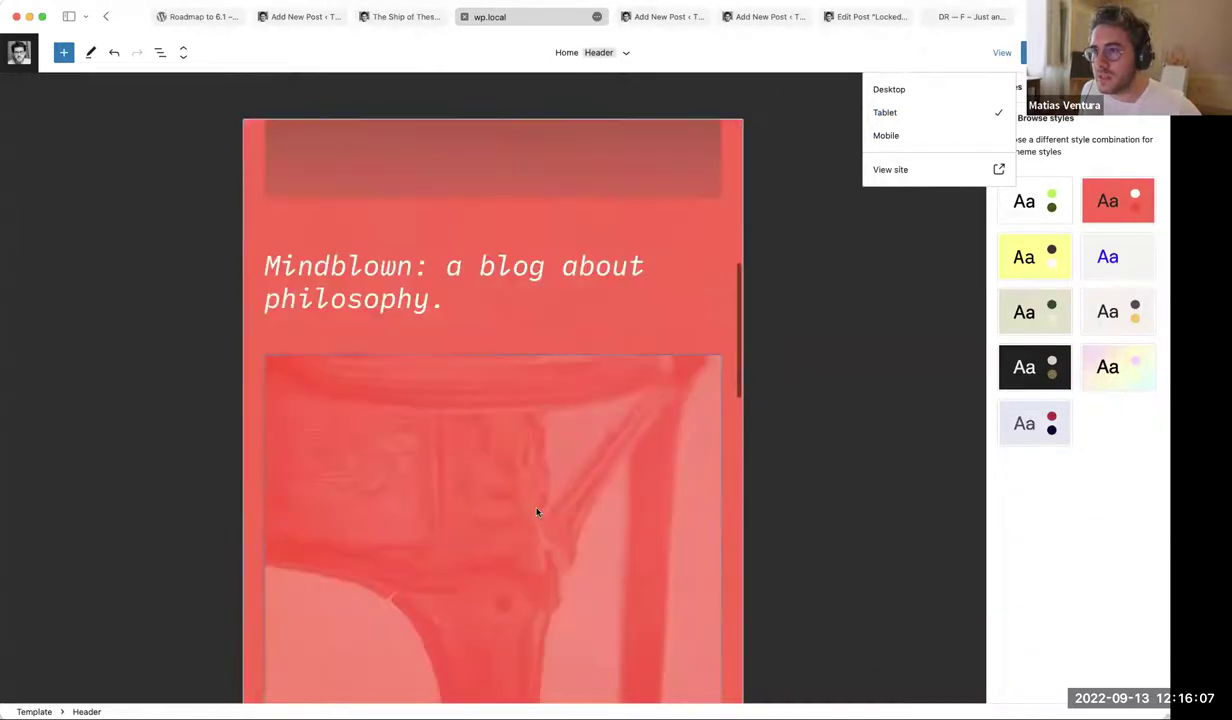
scroll(500, 320, up, 4)
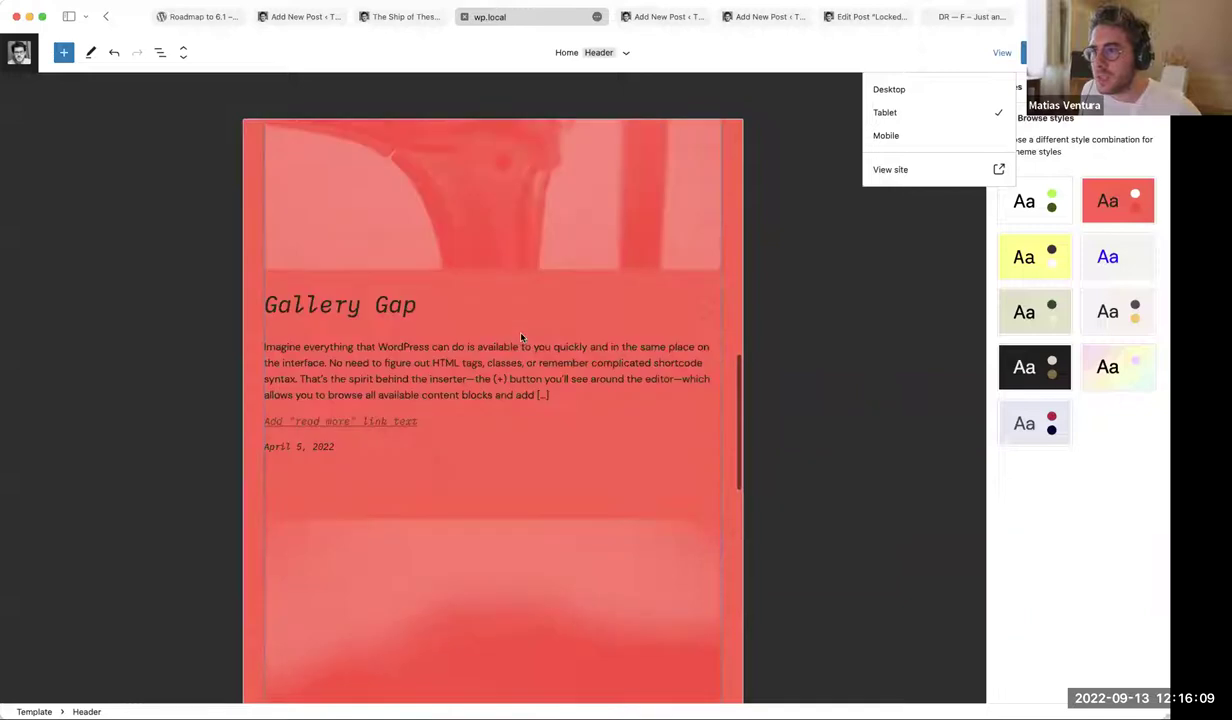
Apply the "Canary" style variation and check the header in the tablet preview
click(1035, 257)
scroll(489, 333, up, 10)
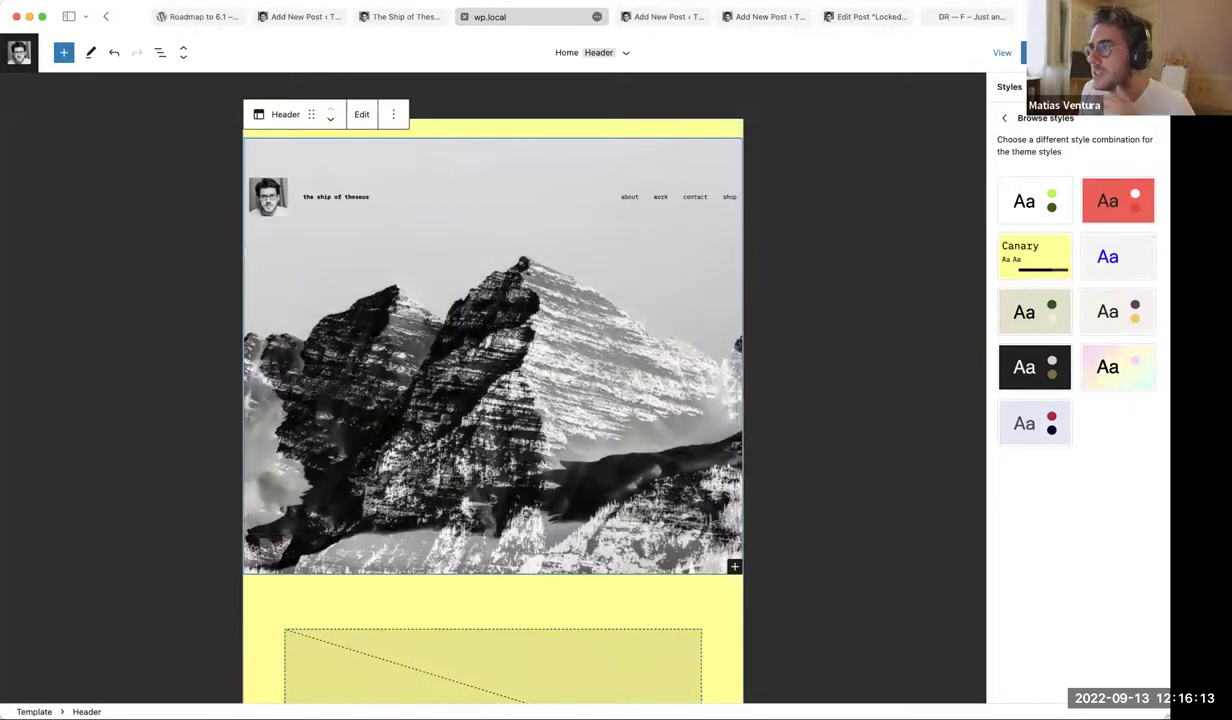
Close the styles sidebar and return the Home template preview to Desktop size
click(1012, 70)
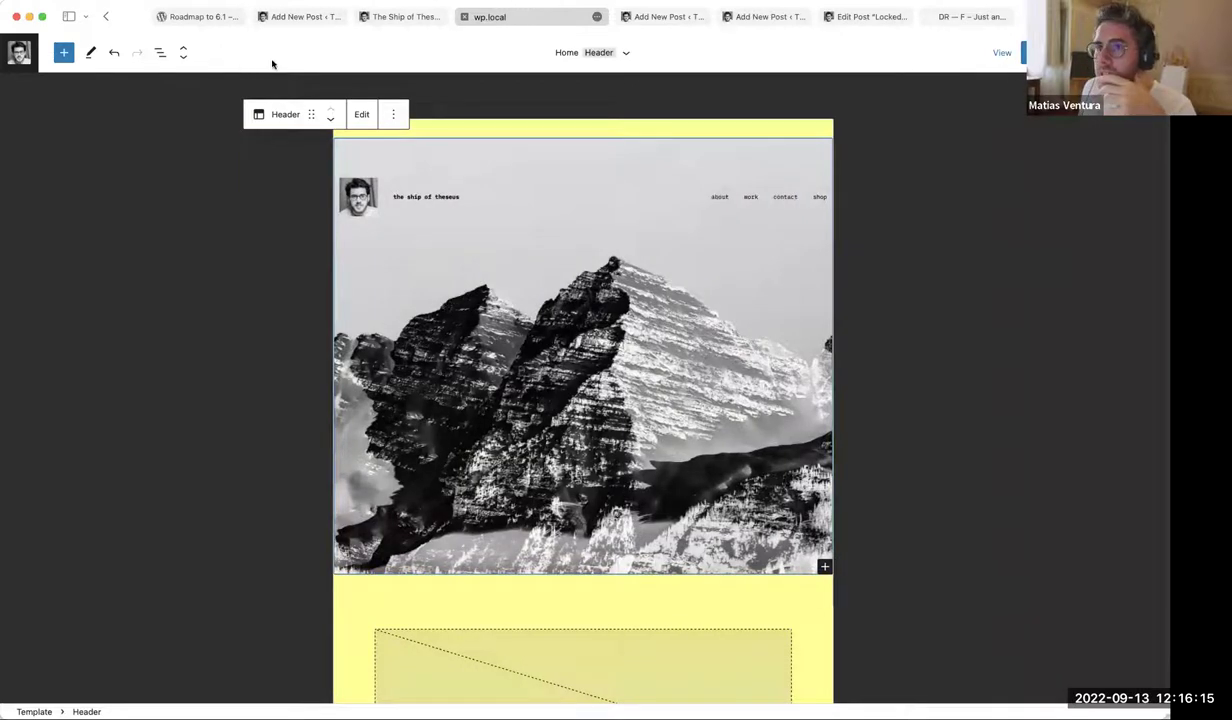
click(1001, 55)
click(930, 92)
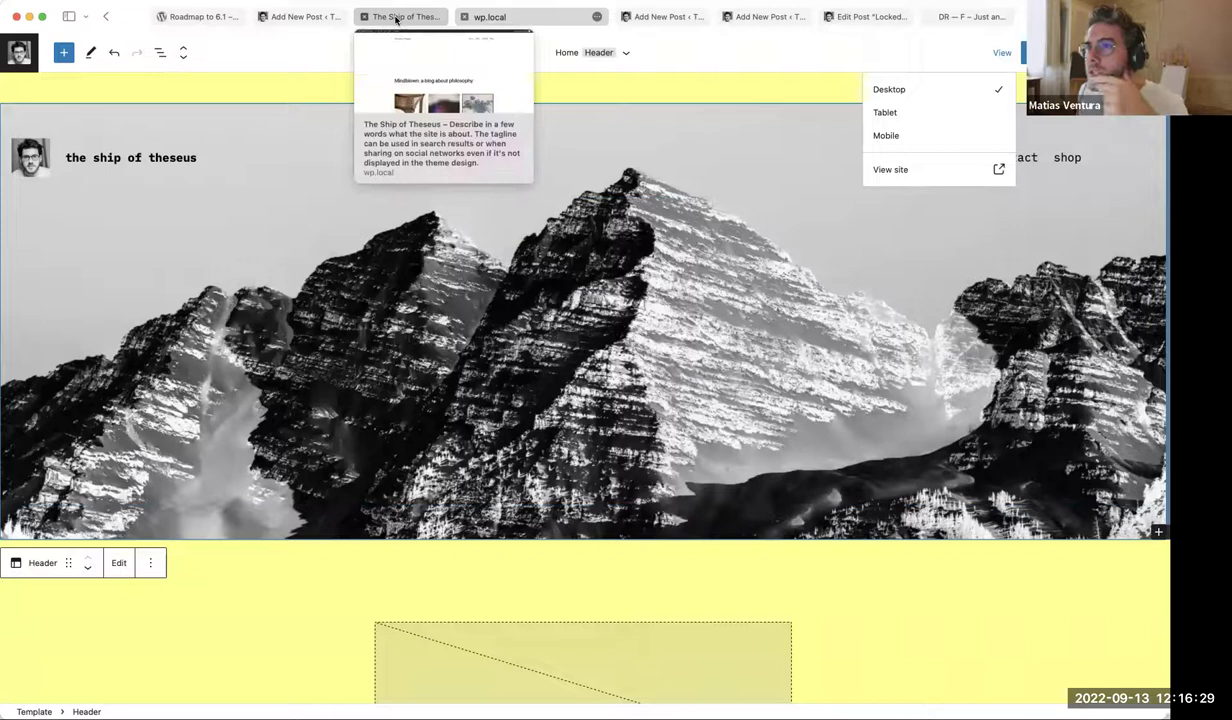
Check the fluid typography and spacing presets items under Design Tools in the notes post
click(302, 17)
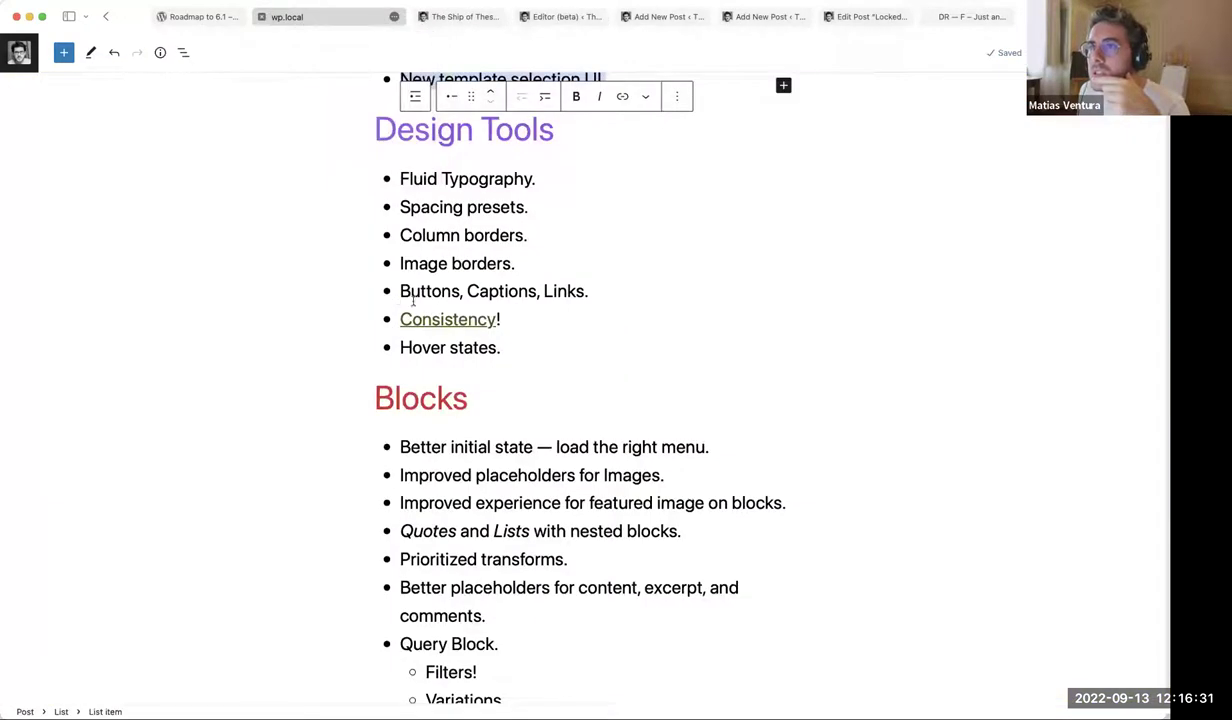
double_click(488, 179)
click(469, 207)
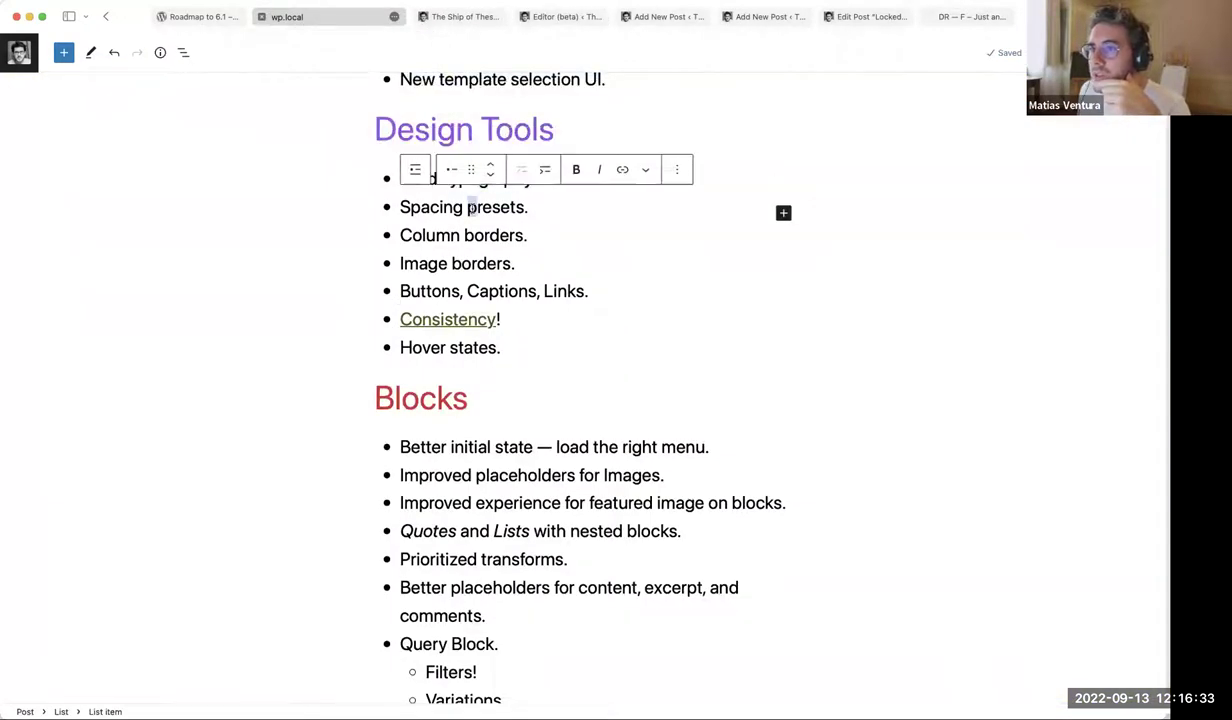
Return to the Home template in the site editor and show the block settings of the empty Image block below the header
click(469, 20)
click(548, 22)
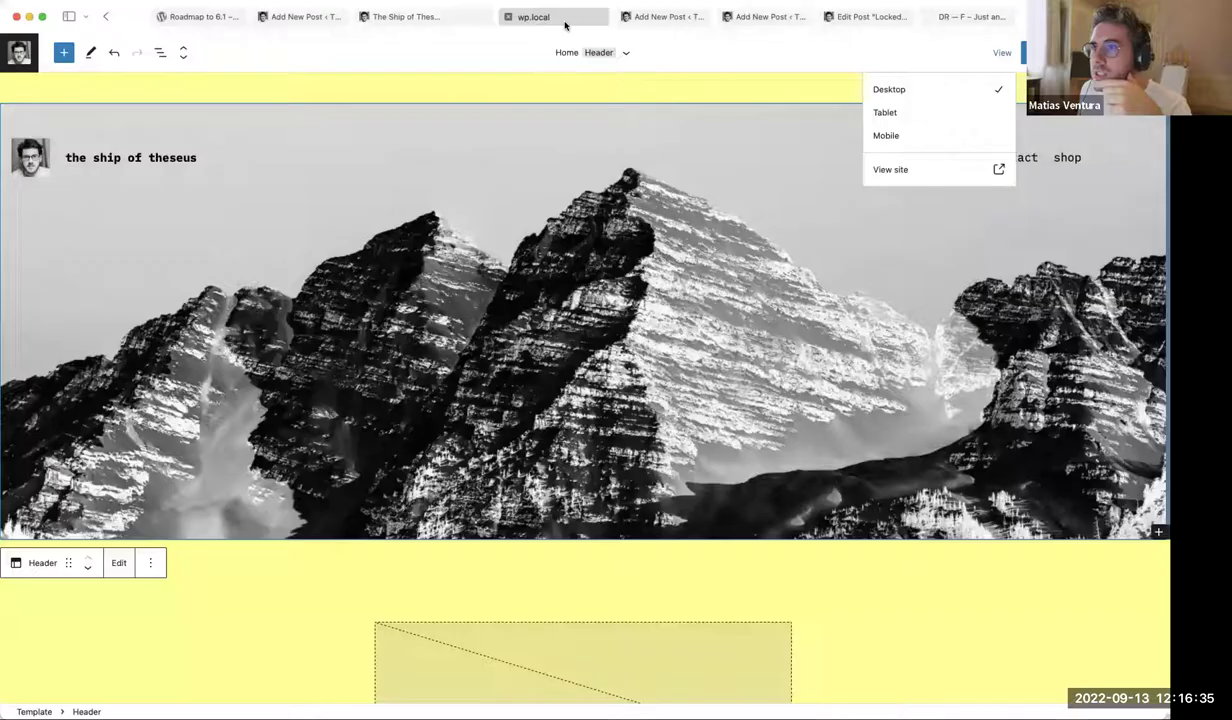
scroll(525, 358, down, 5)
click(640, 236)
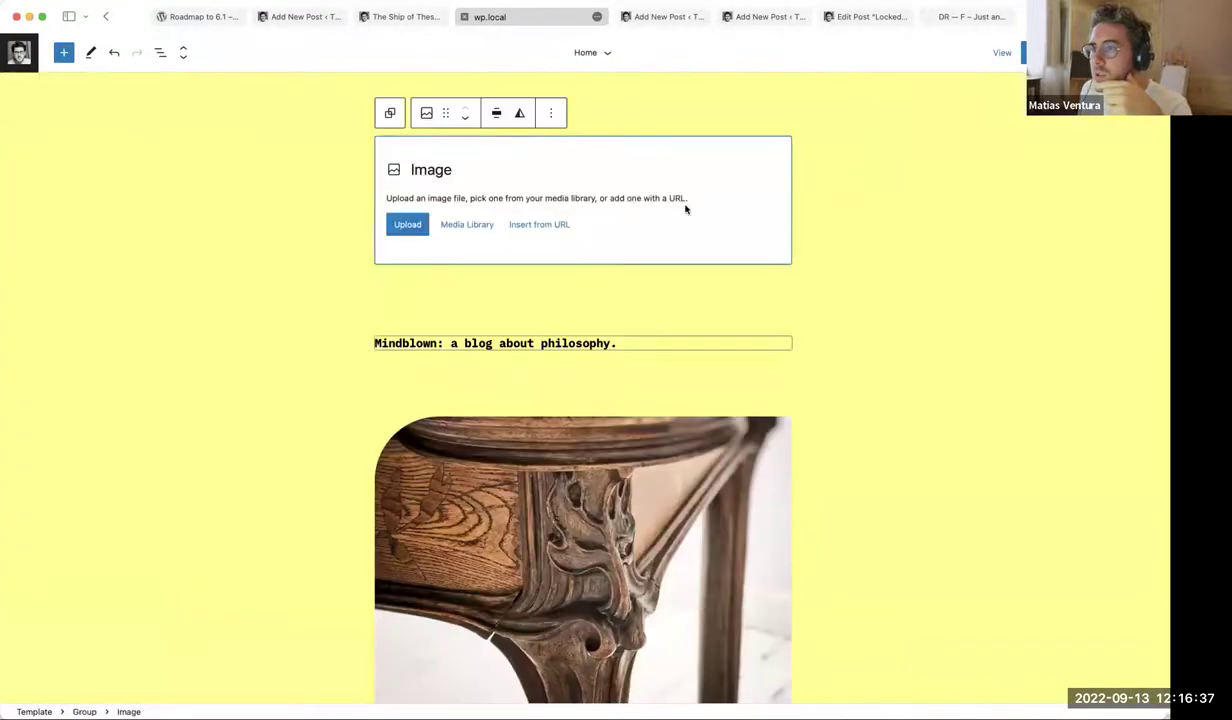
click(1050, 52)
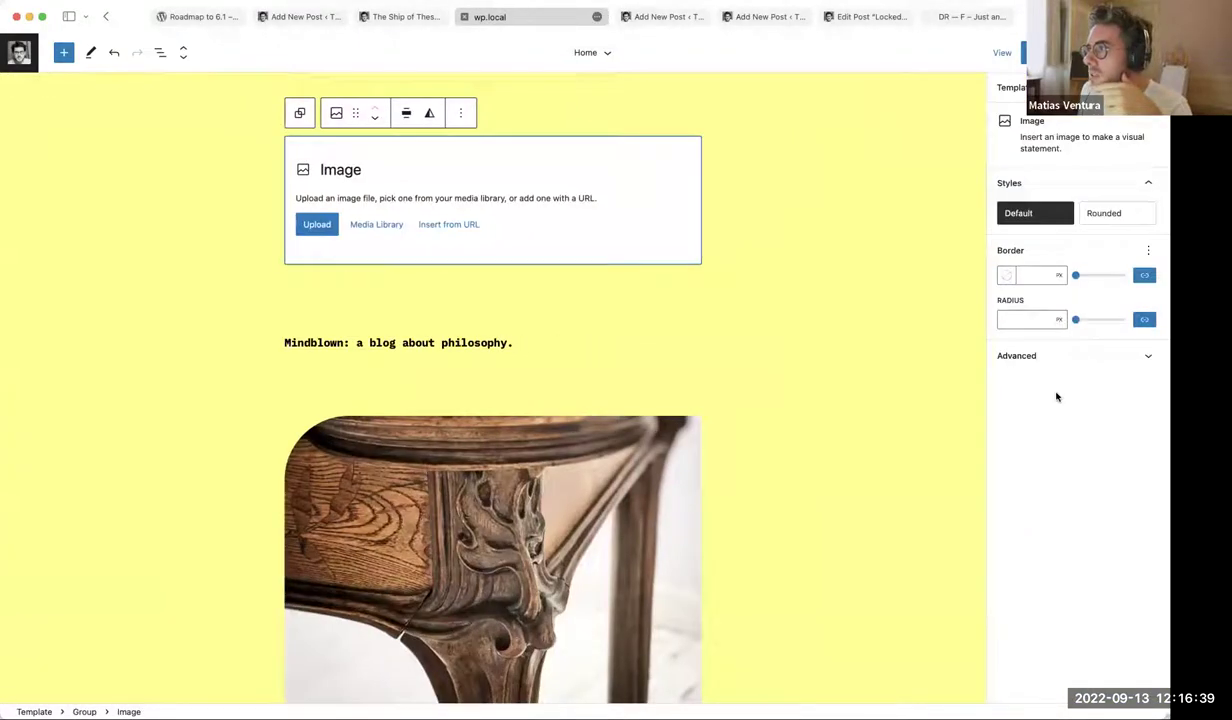
Set the top margin of the "Mindblown: a blog about philosophy." heading to the spacing preset 70
click(400, 343)
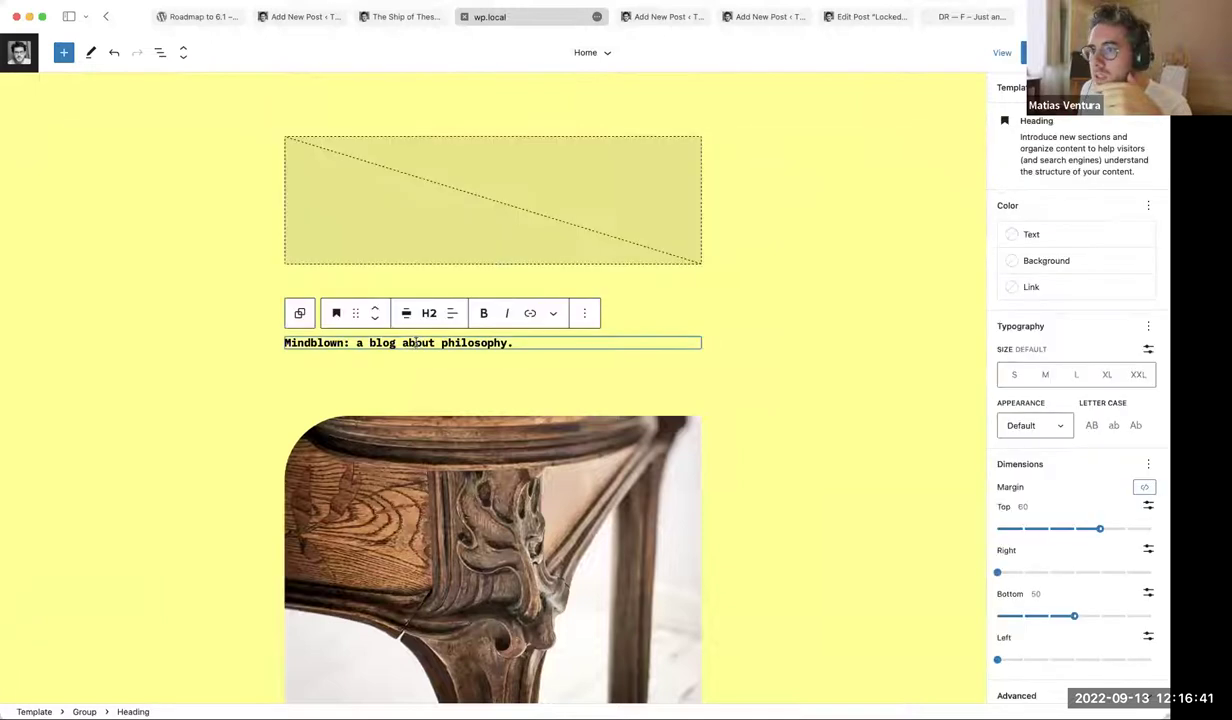
scroll(1078, 456, down, 1)
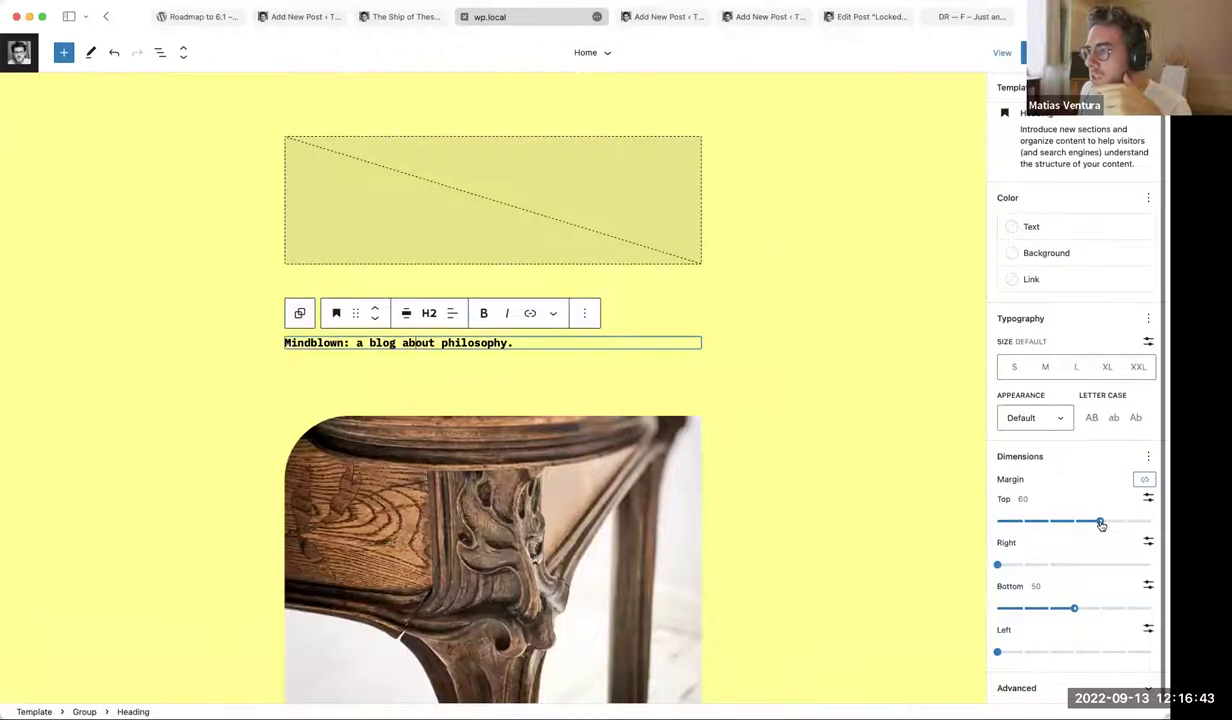
mouse_move(1081, 526)
mouse_down()
mouse_move(1031, 521)
mouse_move(1118, 521)
mouse_move(997, 521)
mouse_move(1100, 521)
mouse_up()
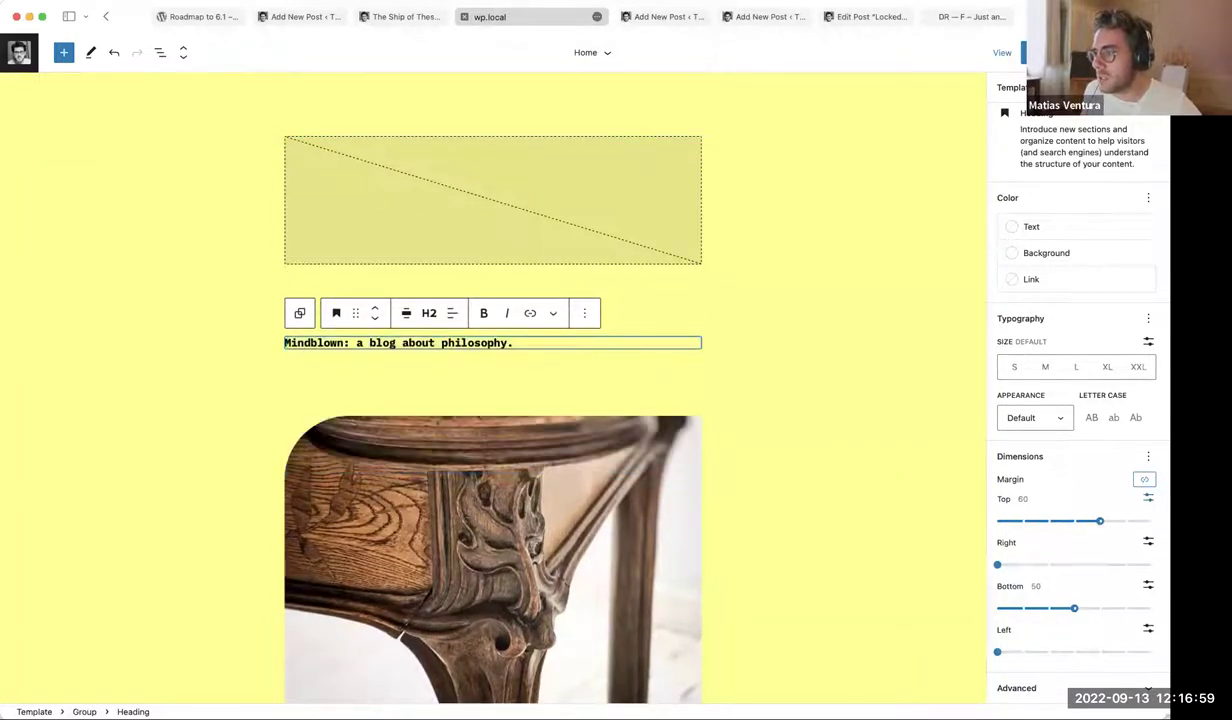
click(1148, 497)
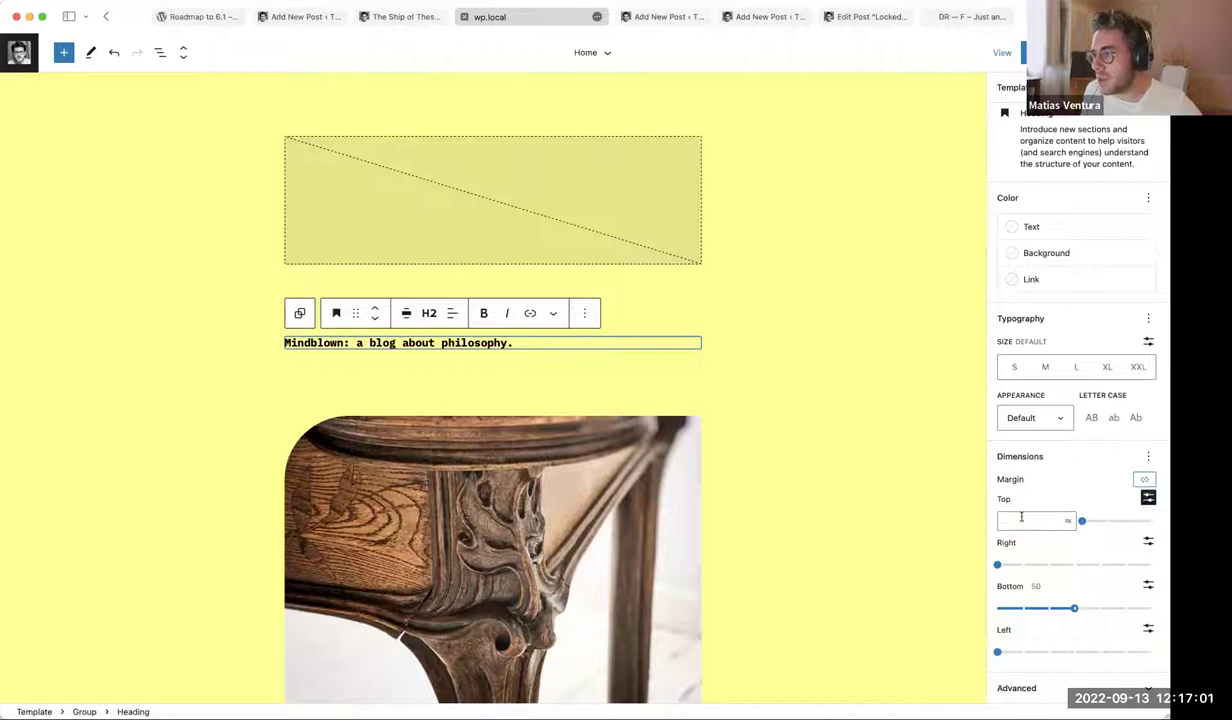
click(1148, 497)
click(1100, 521)
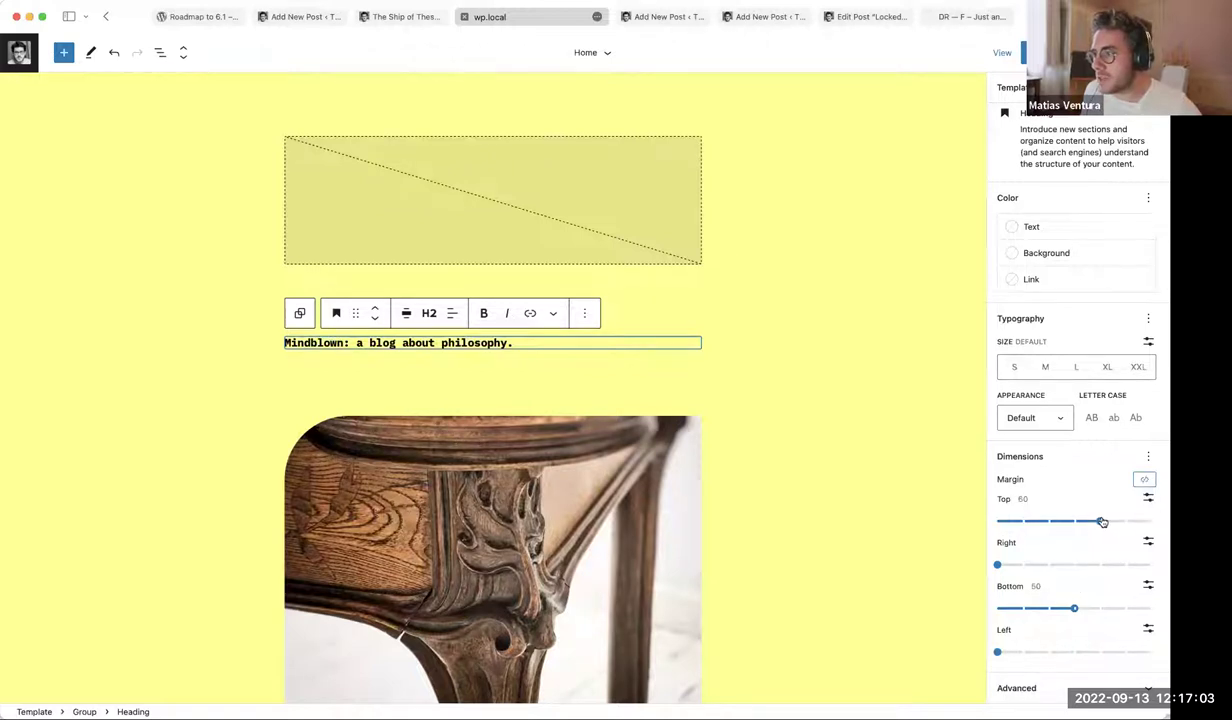
key(Left)
click(1136, 527)
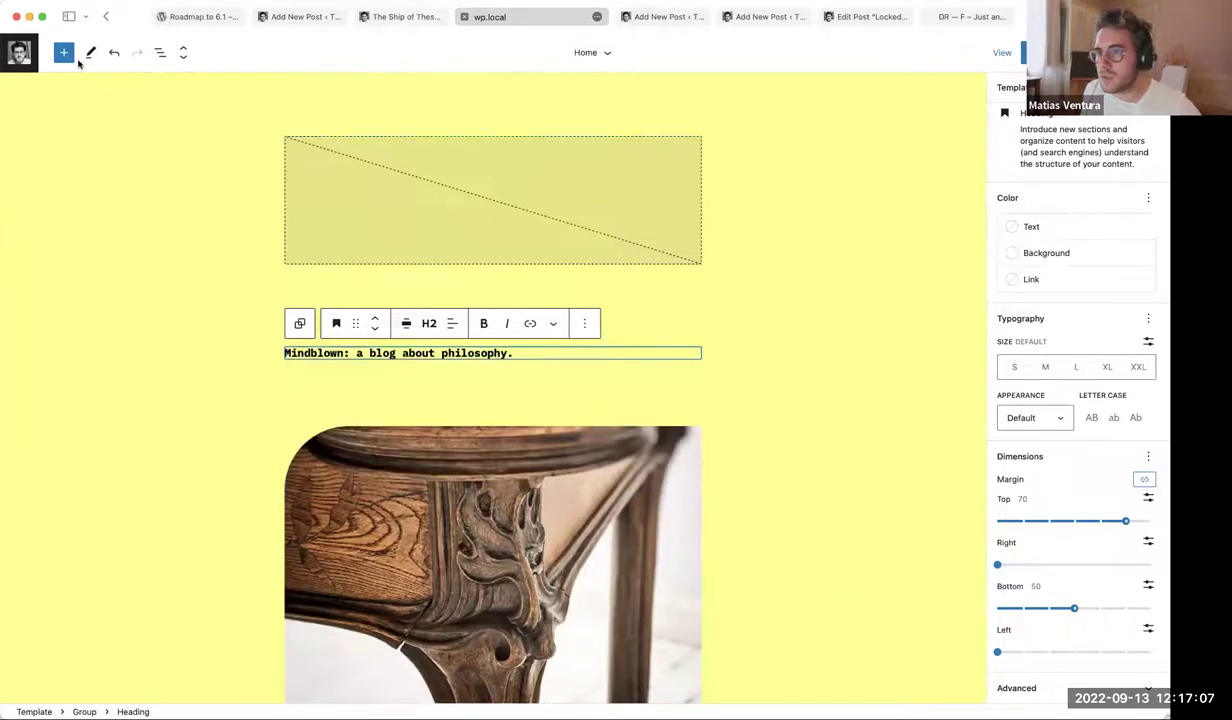
Go back to the notes post and review the Design Tools items on spacing presets, column borders and image borders
click(203, 16)
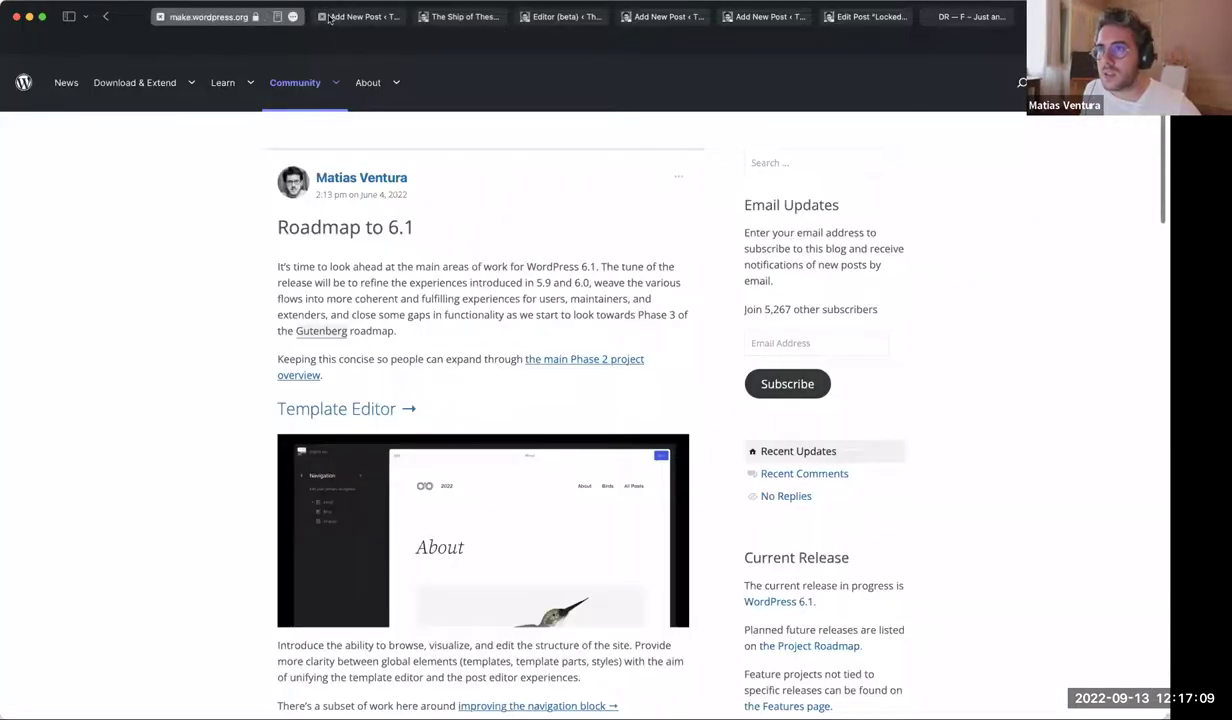
click(349, 16)
scroll(446, 228, up, 3)
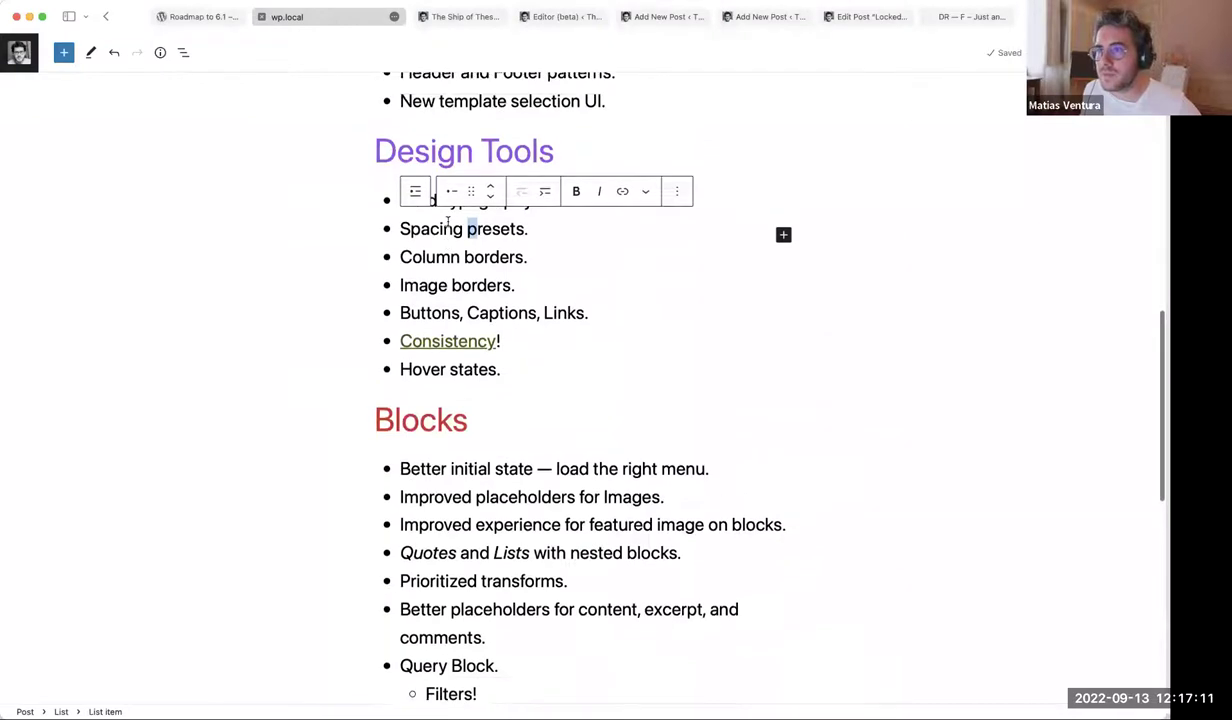
double_click(474, 320)
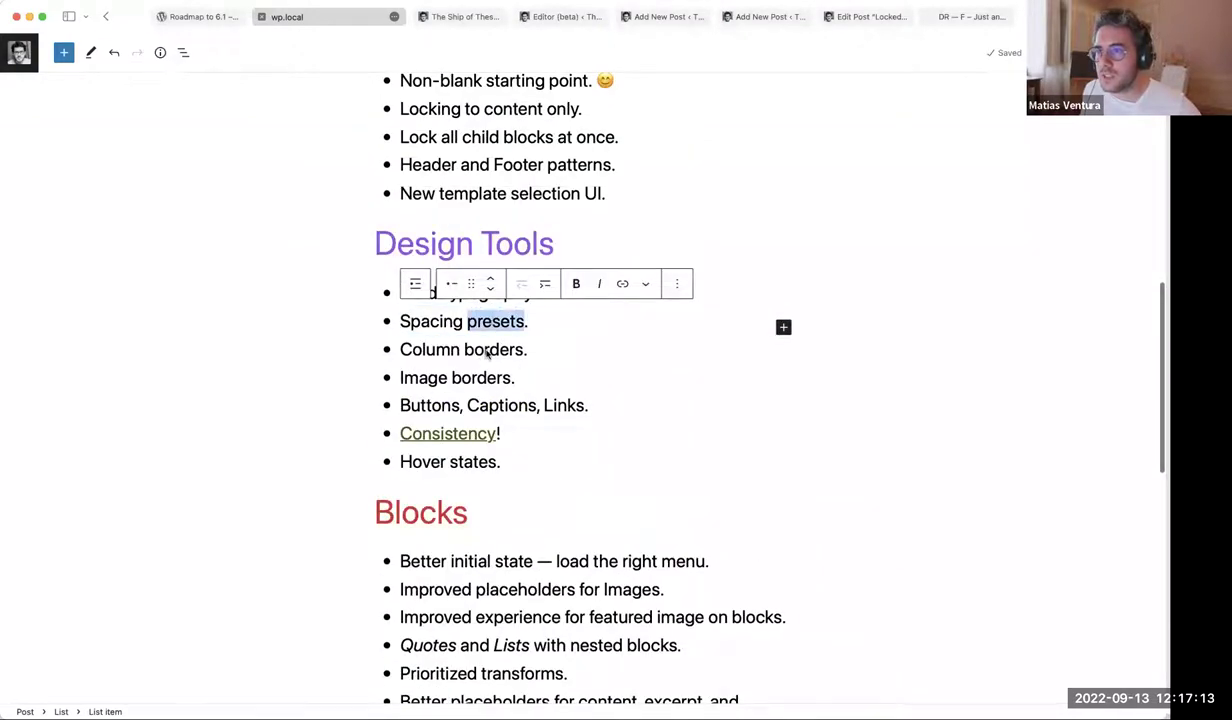
double_click(487, 350)
triple_click(440, 350)
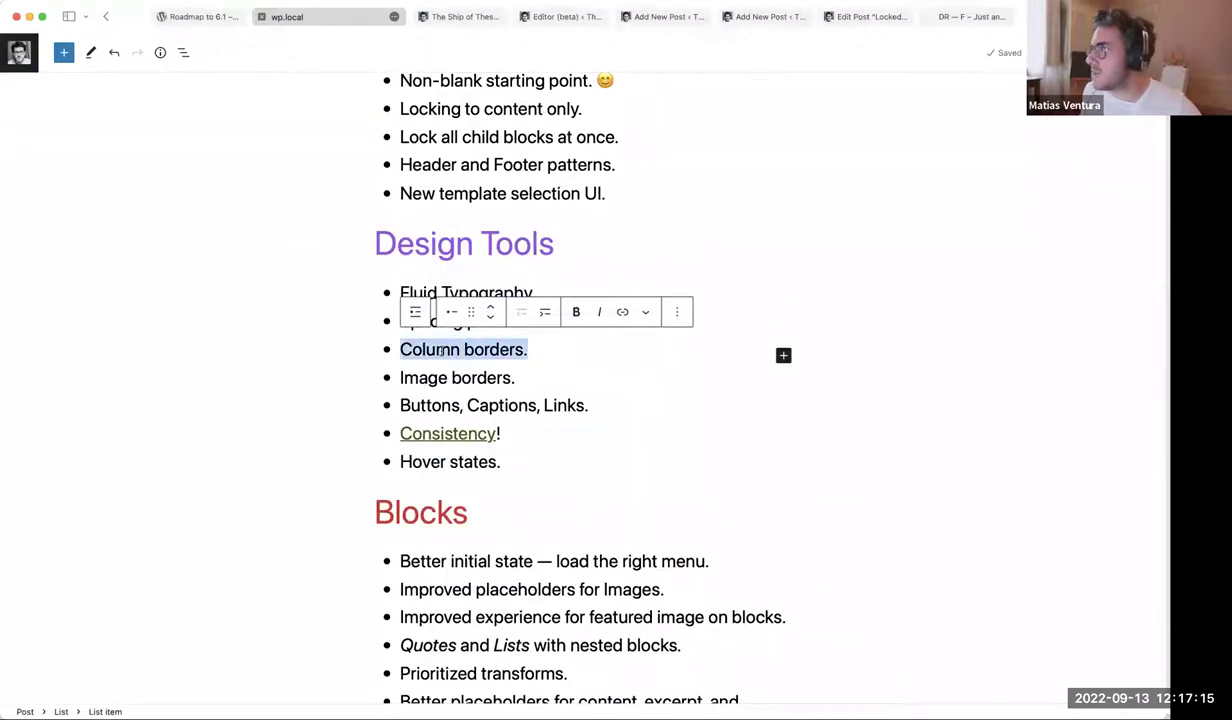
click(491, 349)
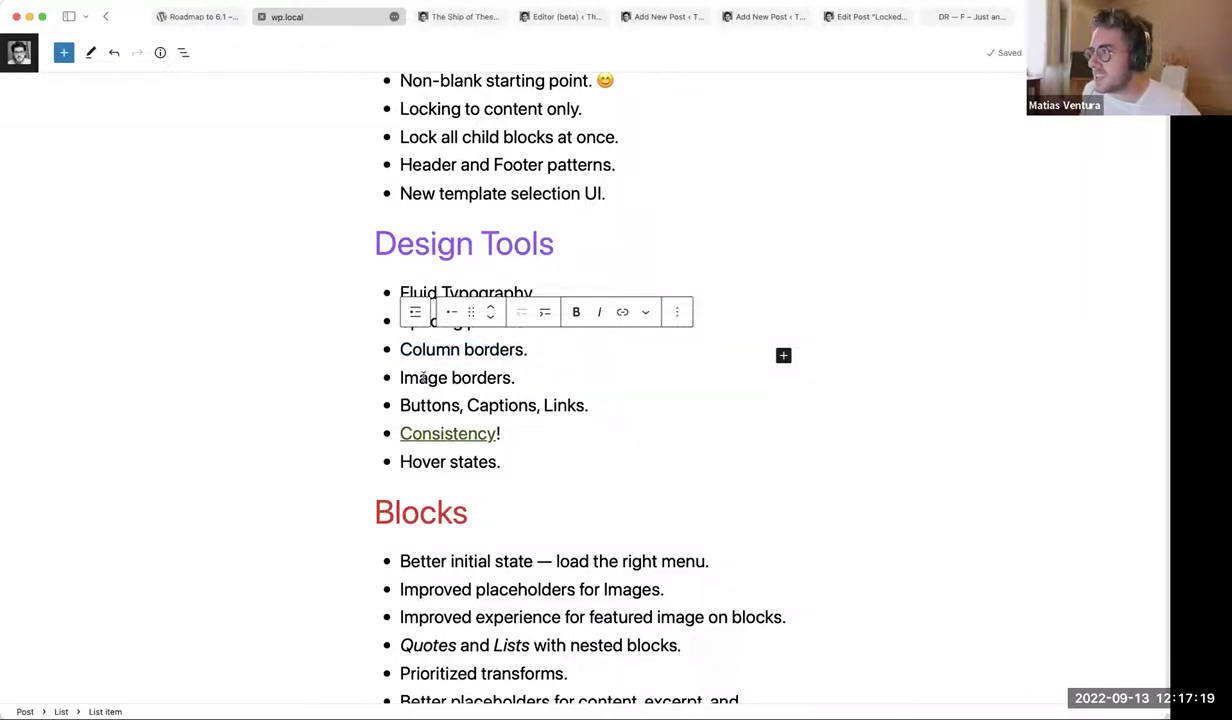
drag(489, 349, 431, 343)
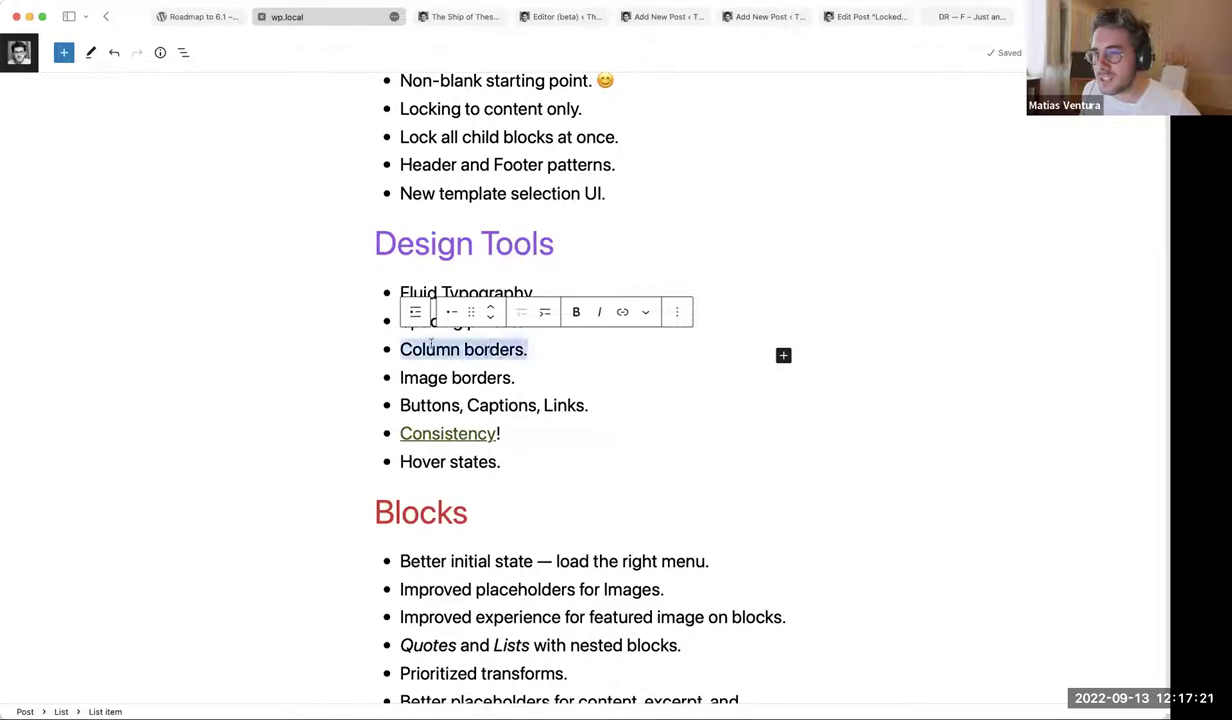
click(428, 349)
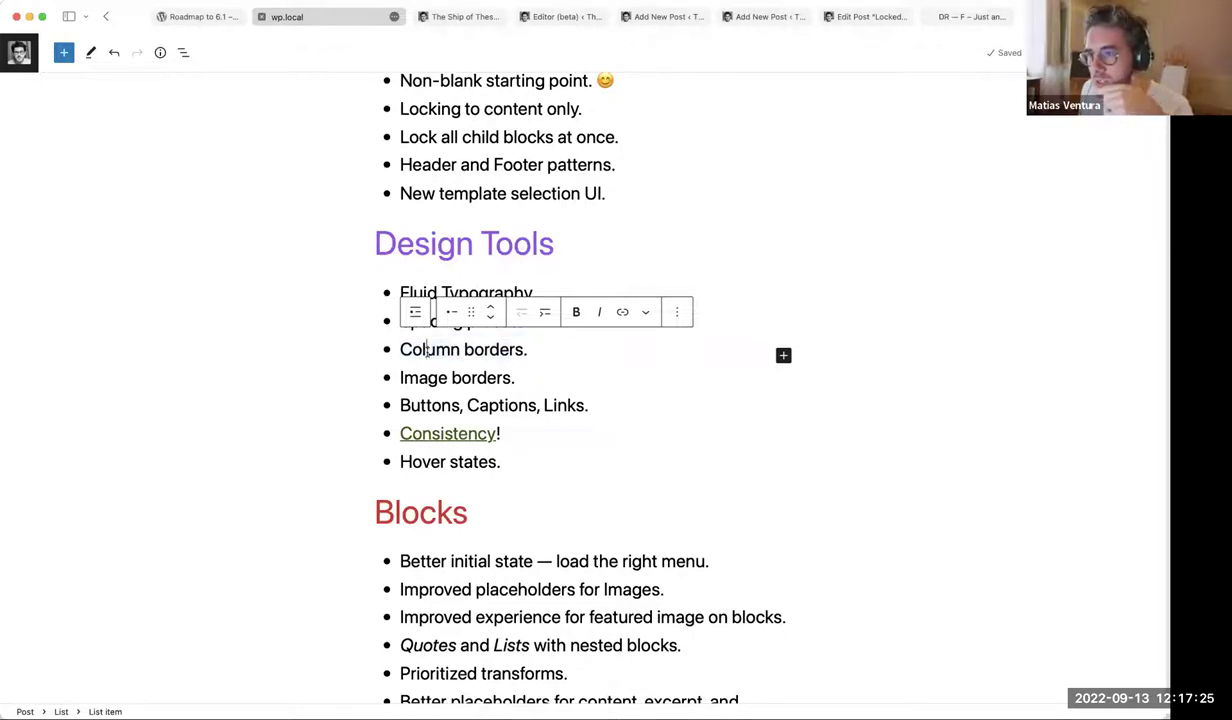
double_click(428, 349)
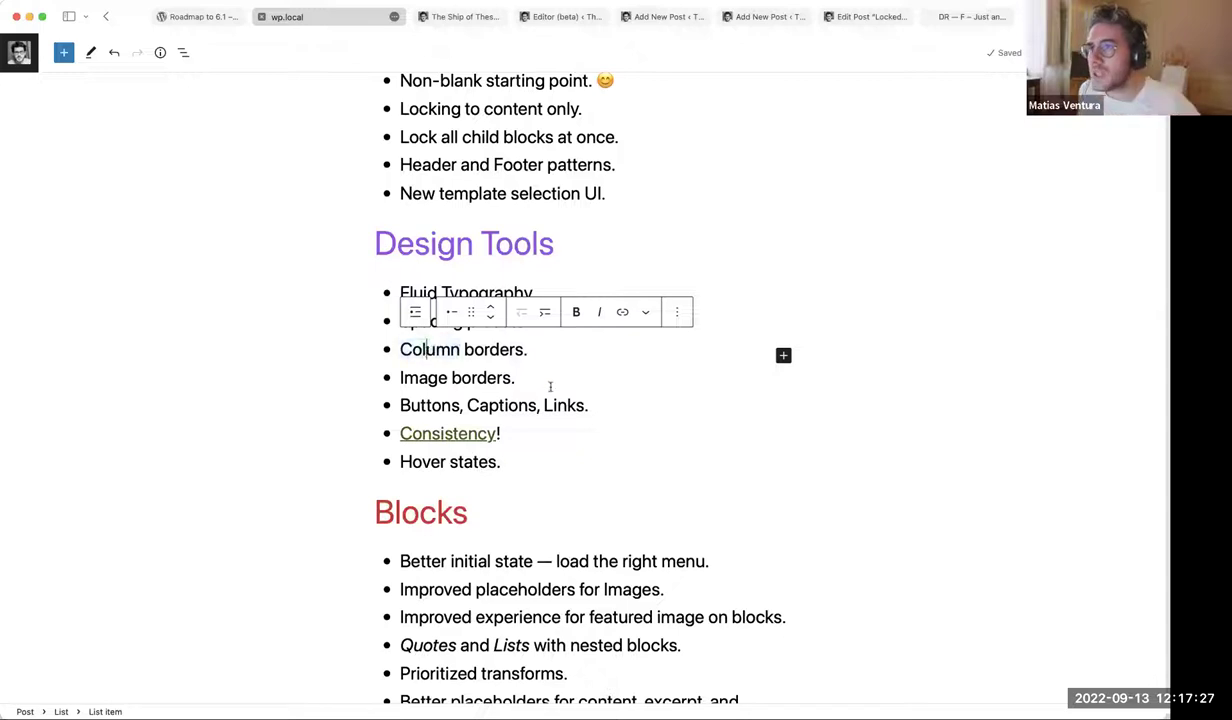
click(517, 377)
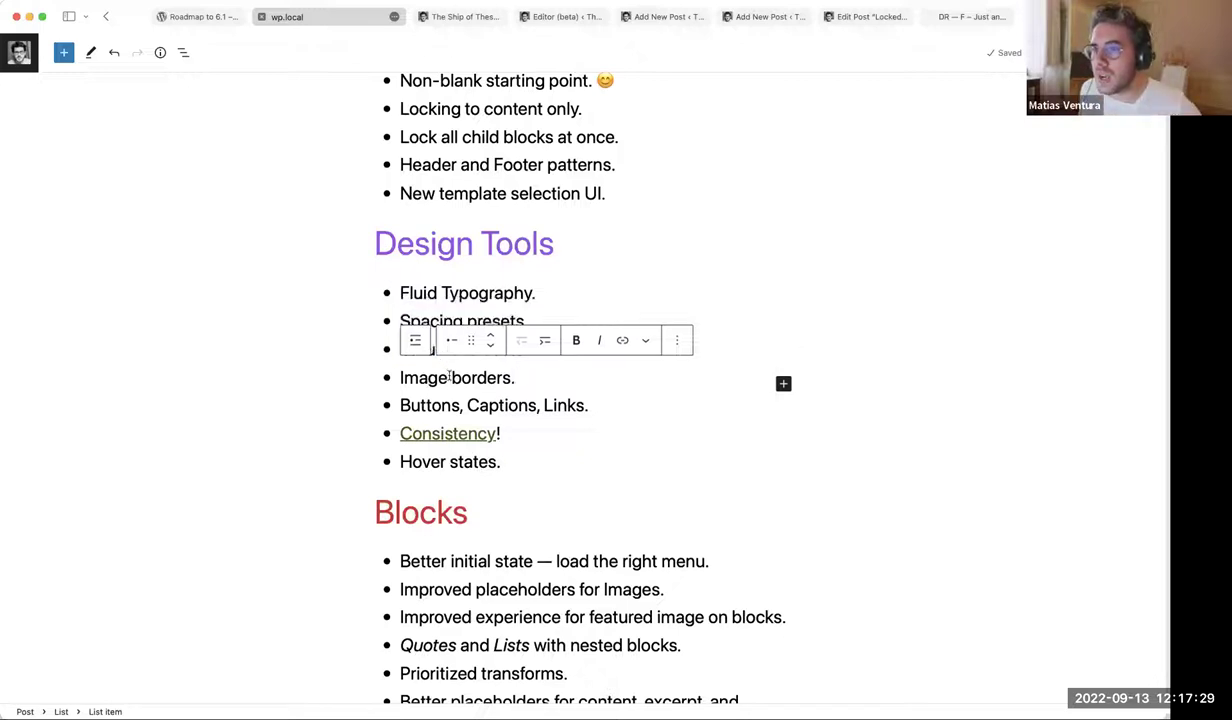
In the Home template, set the first post's featured image border width to 45 px
click(538, 18)
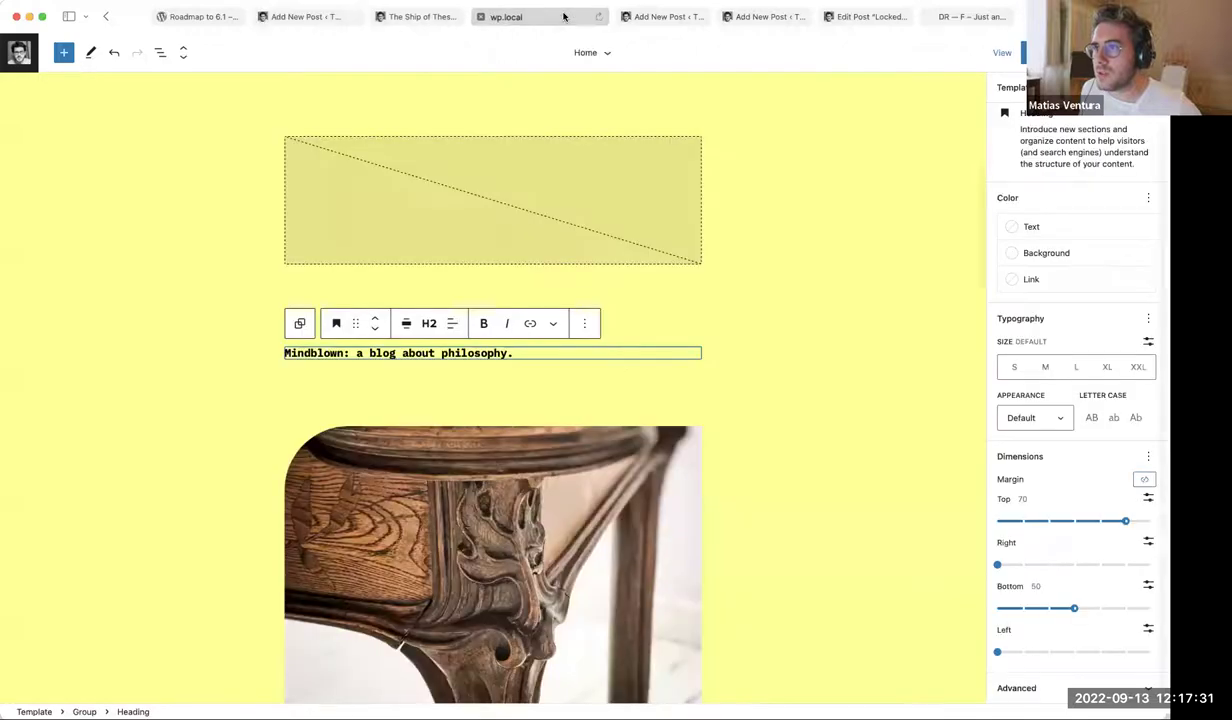
click(557, 485)
scroll(195, 429, down, 4)
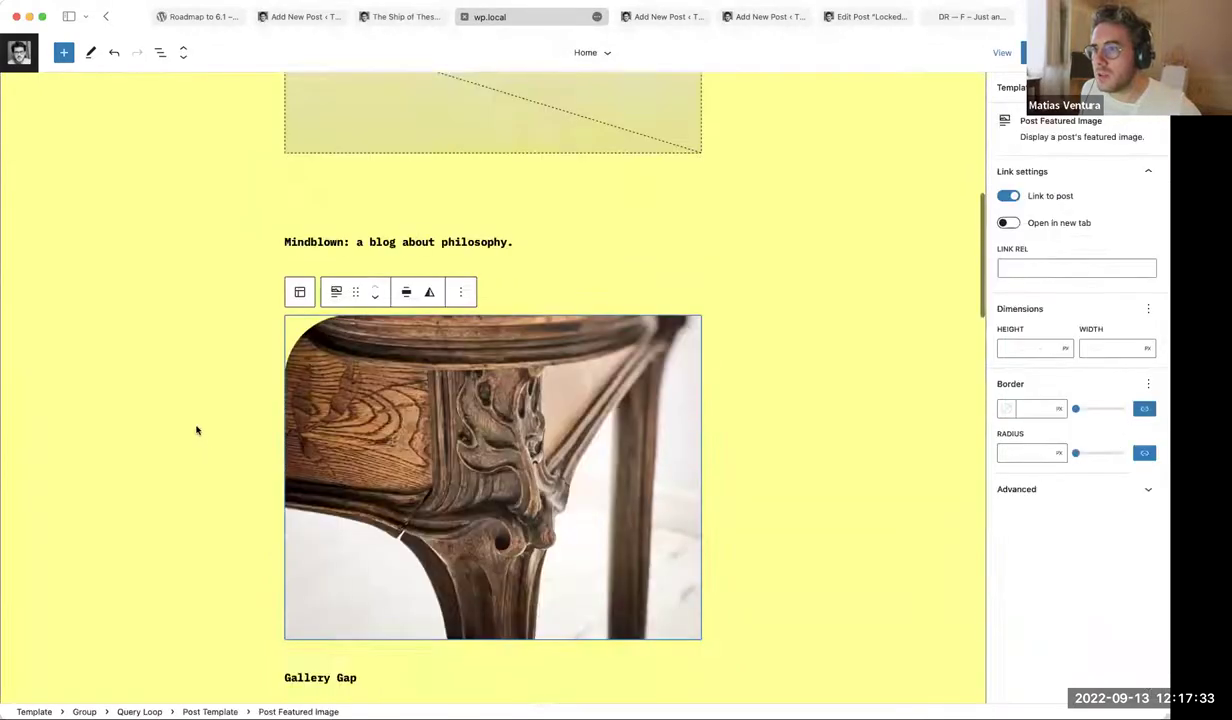
scroll(218, 352, up, 3)
scroll(220, 354, down, 2)
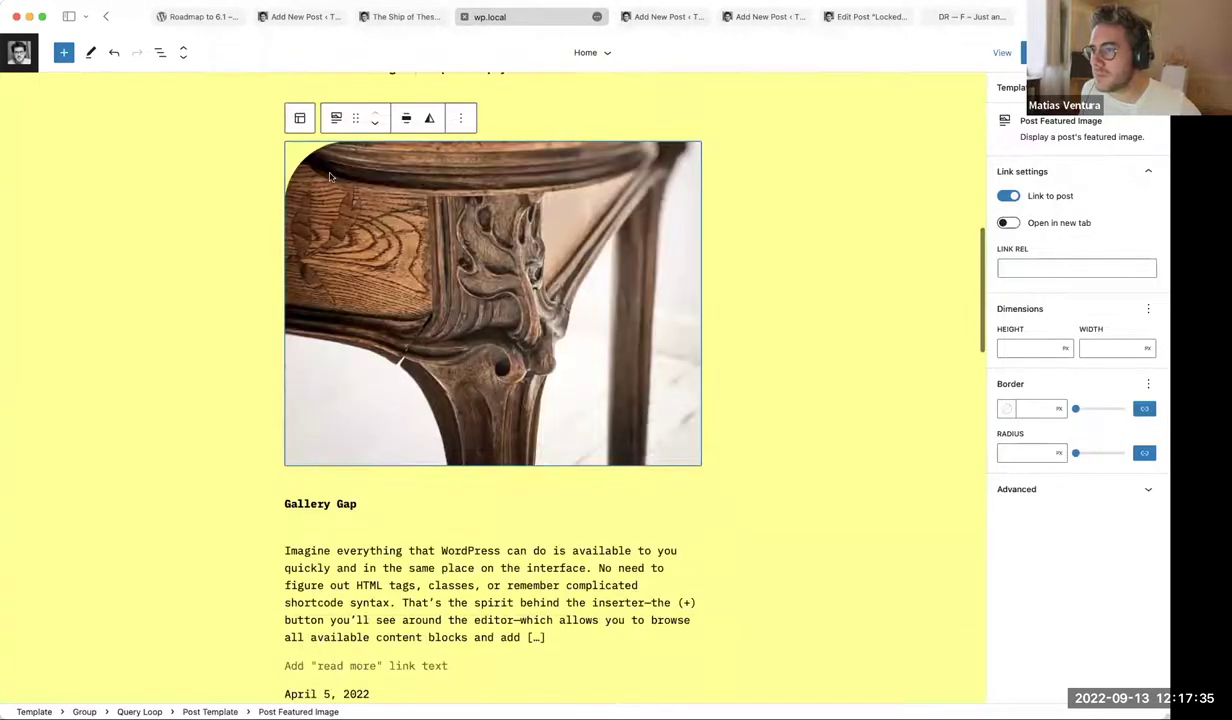
scroll(232, 197, up, 1)
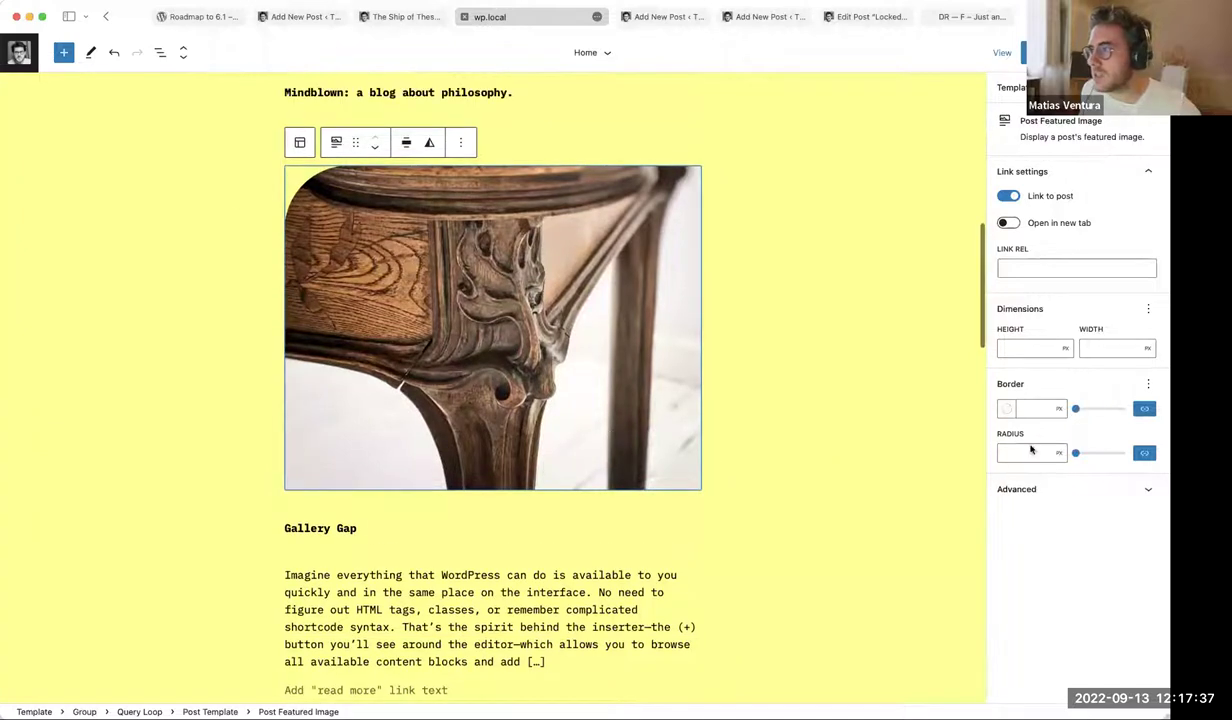
drag(1075, 411, 1099, 411)
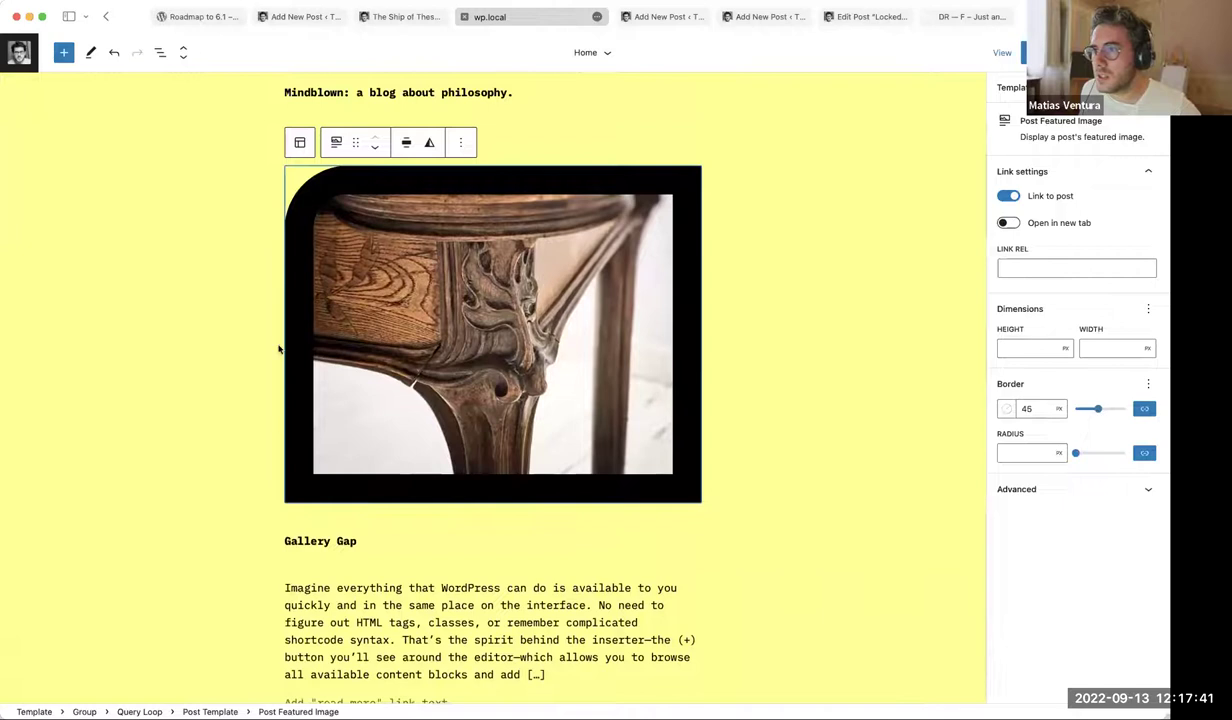
Check the posts below the bordered featured image and view that image block's transform options
click(151, 420)
scroll(160, 415, down, 6)
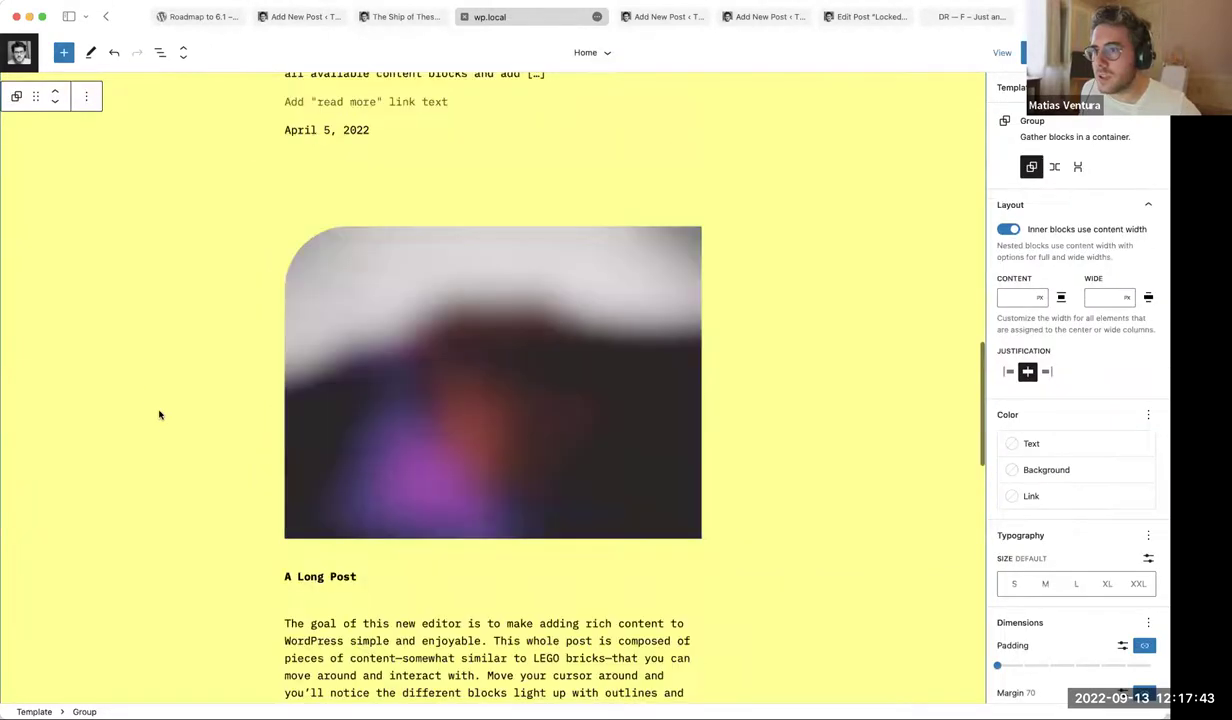
scroll(170, 410, up, 10)
click(335, 300)
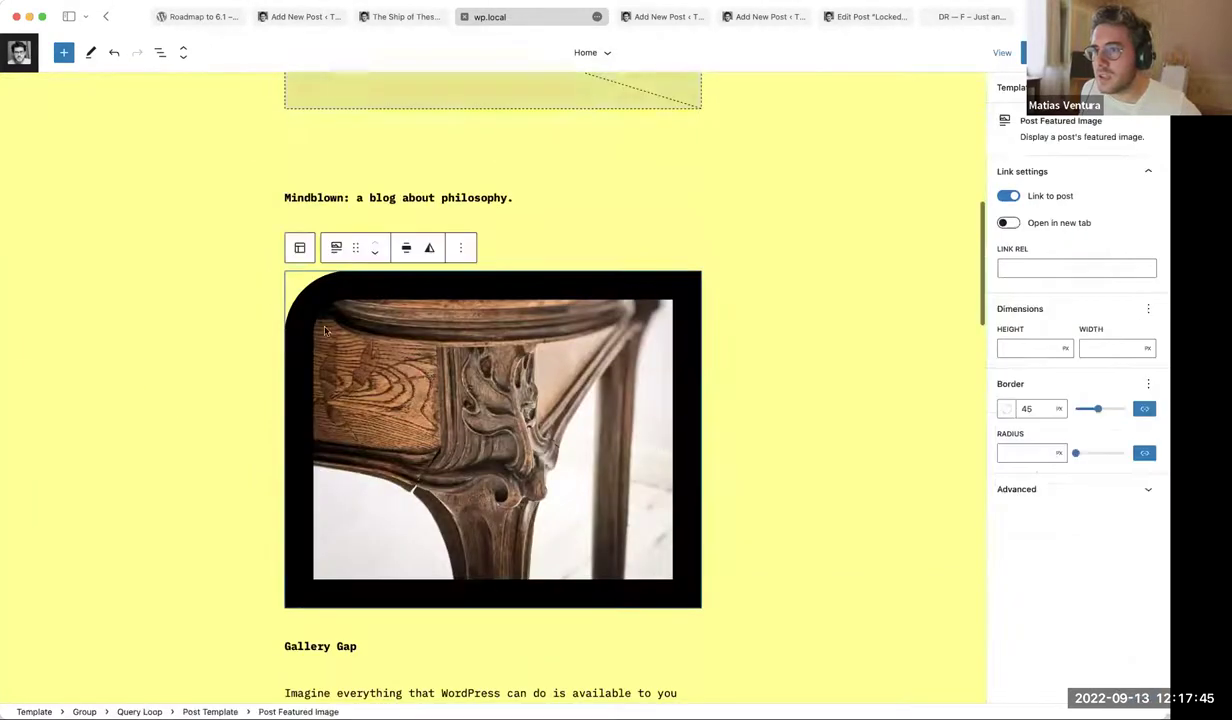
click(338, 250)
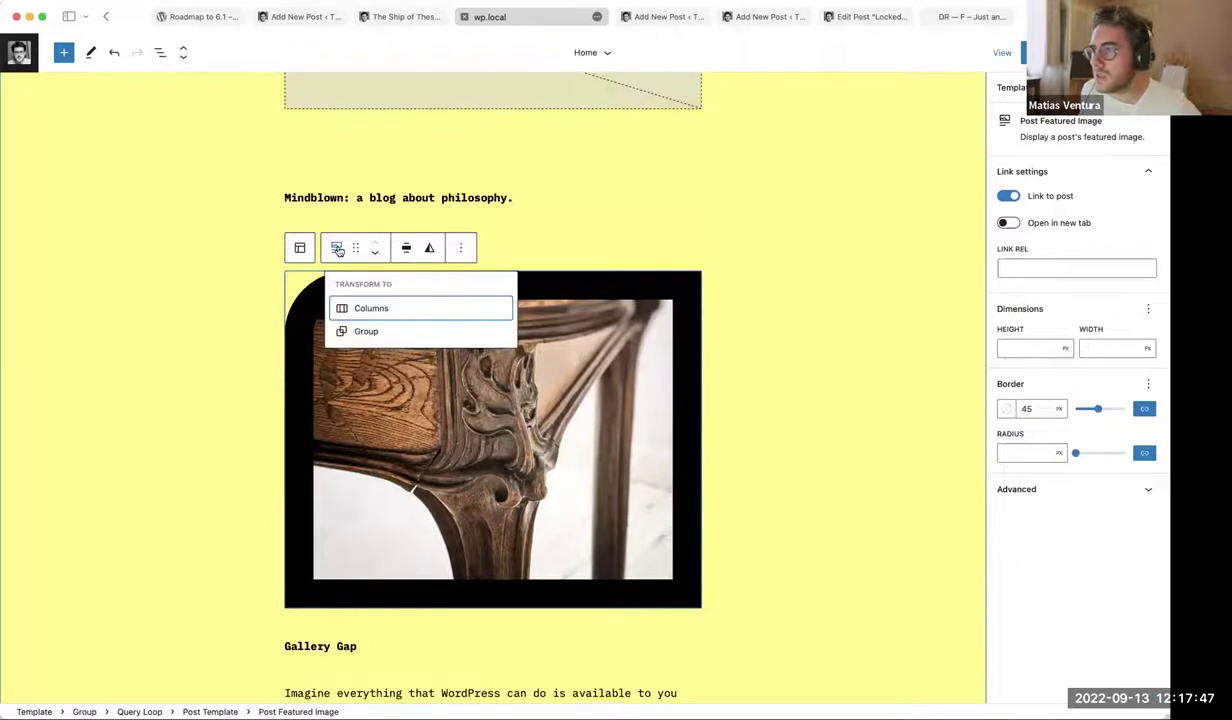
click(338, 250)
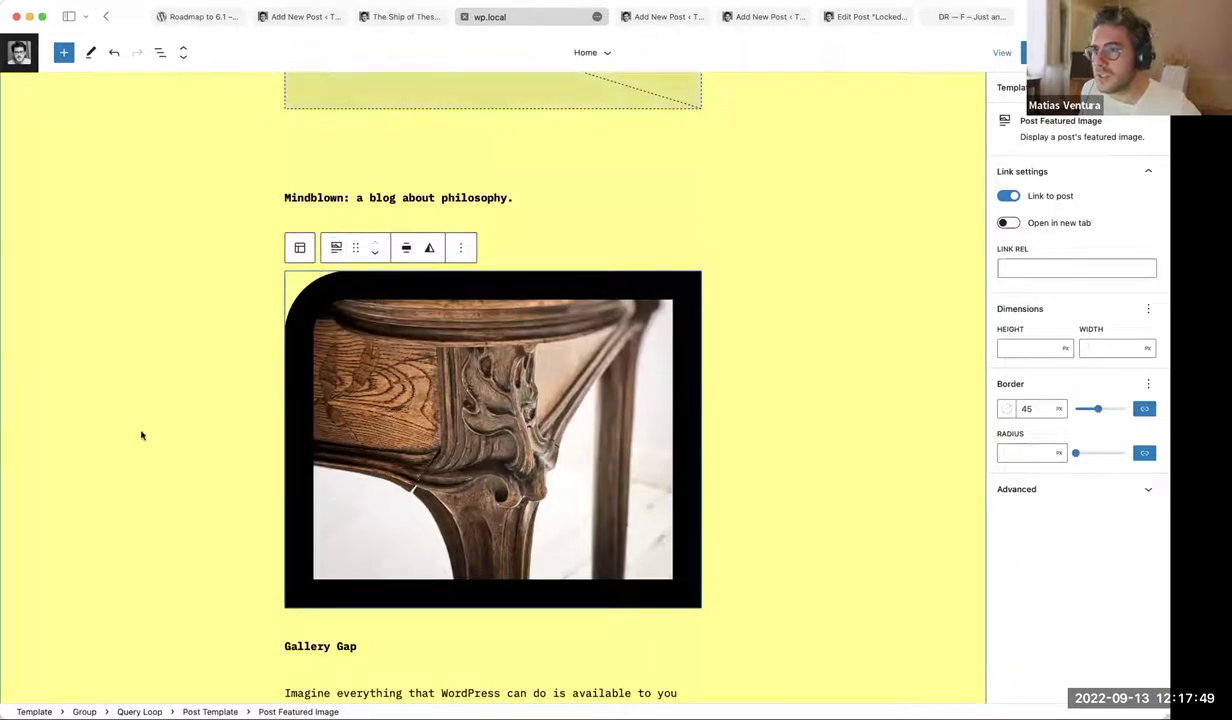
Select the Post Template and compare the featured images of the "Gallery Gap" and "A Long Post" entries
scroll(403, 323, down, 8)
click(403, 323)
scroll(212, 330, up, 6)
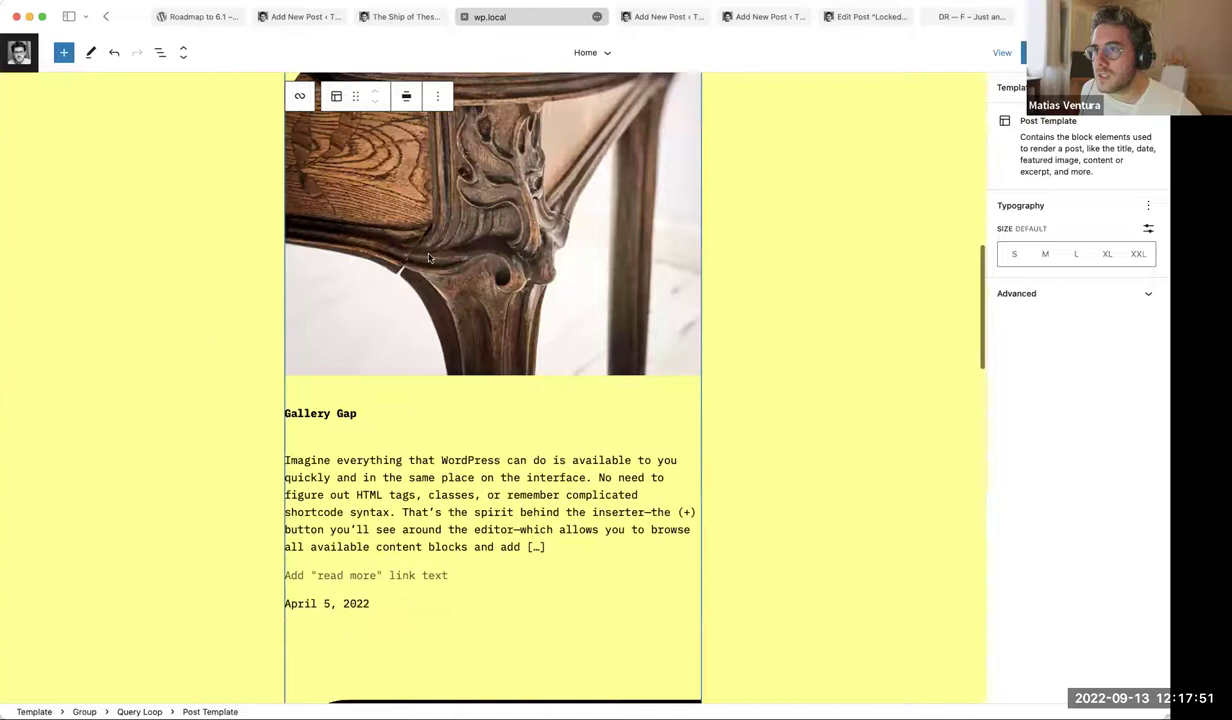
scroll(198, 410, up, 5)
scroll(198, 410, down, 8)
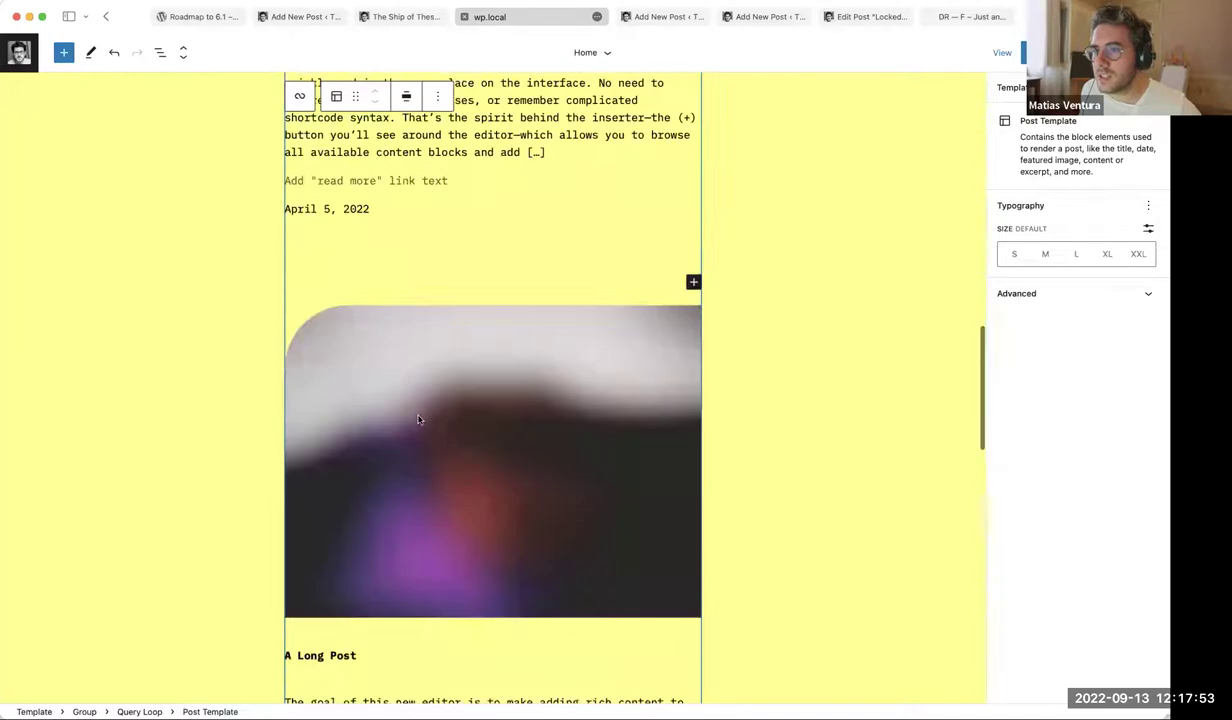
scroll(173, 412, up, 8)
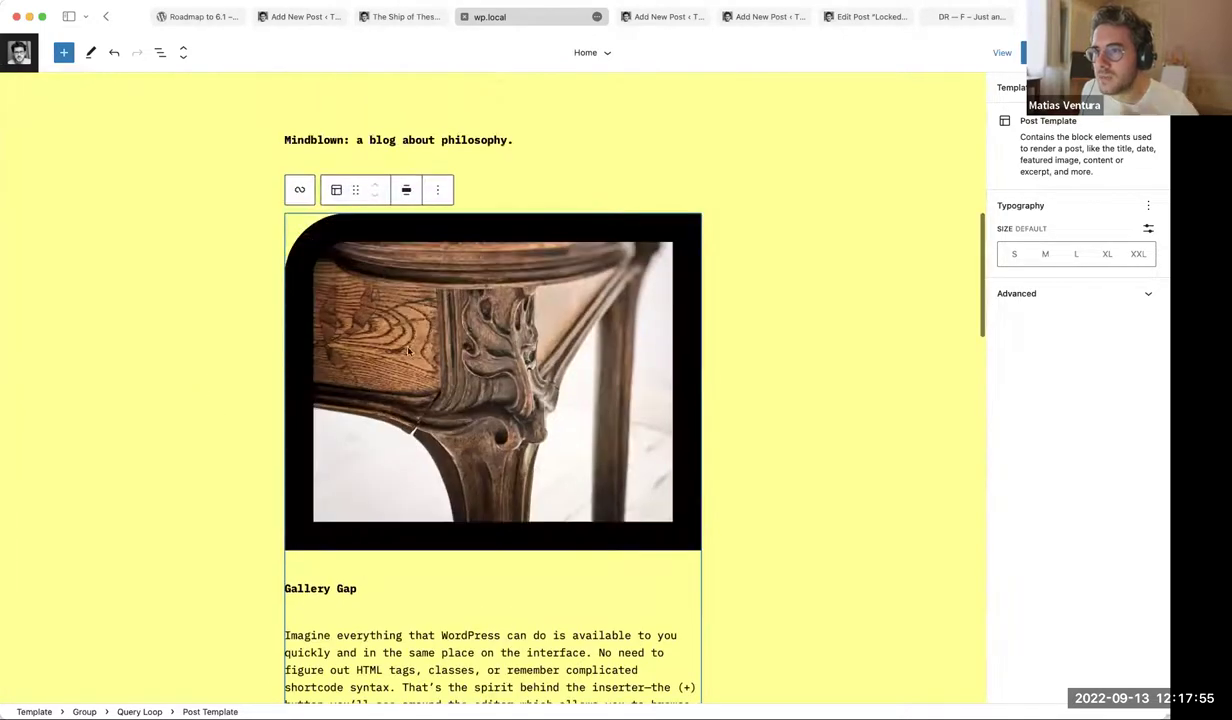
scroll(408, 350, down, 8)
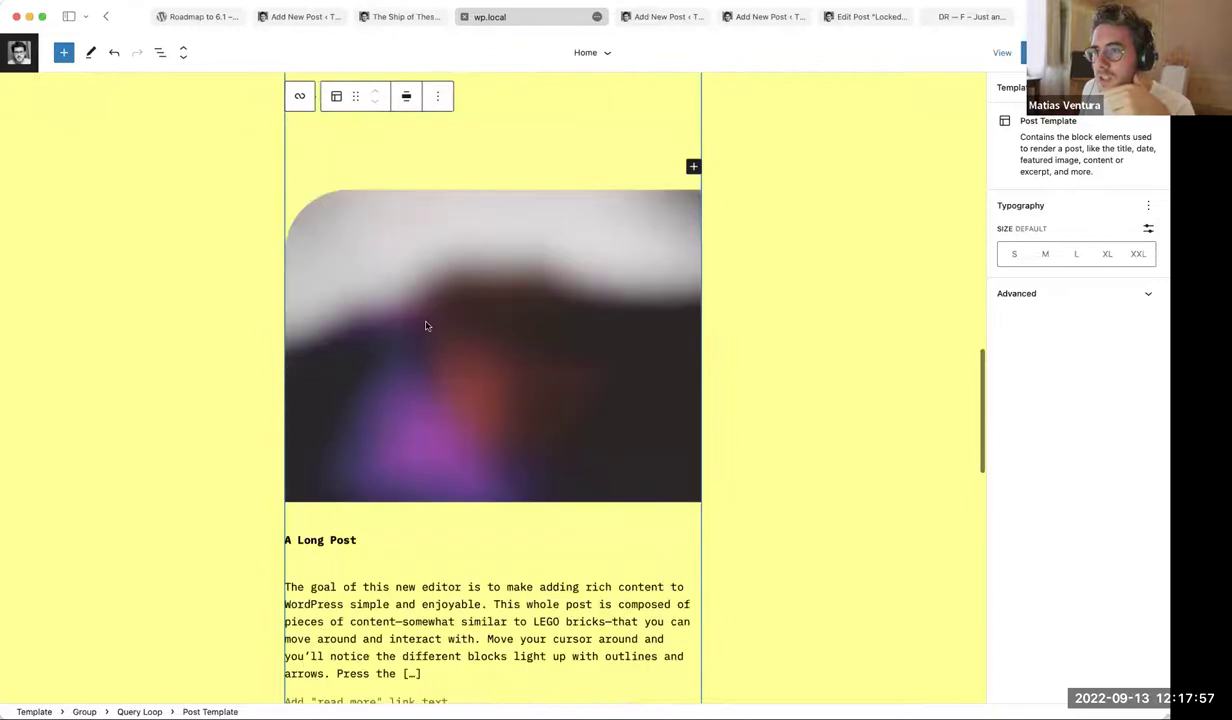
Check the border on the featured images of the other posts, down to "Epístola a mi madre" and back up to "Gallery Gap"
scroll(349, 434, down, 7)
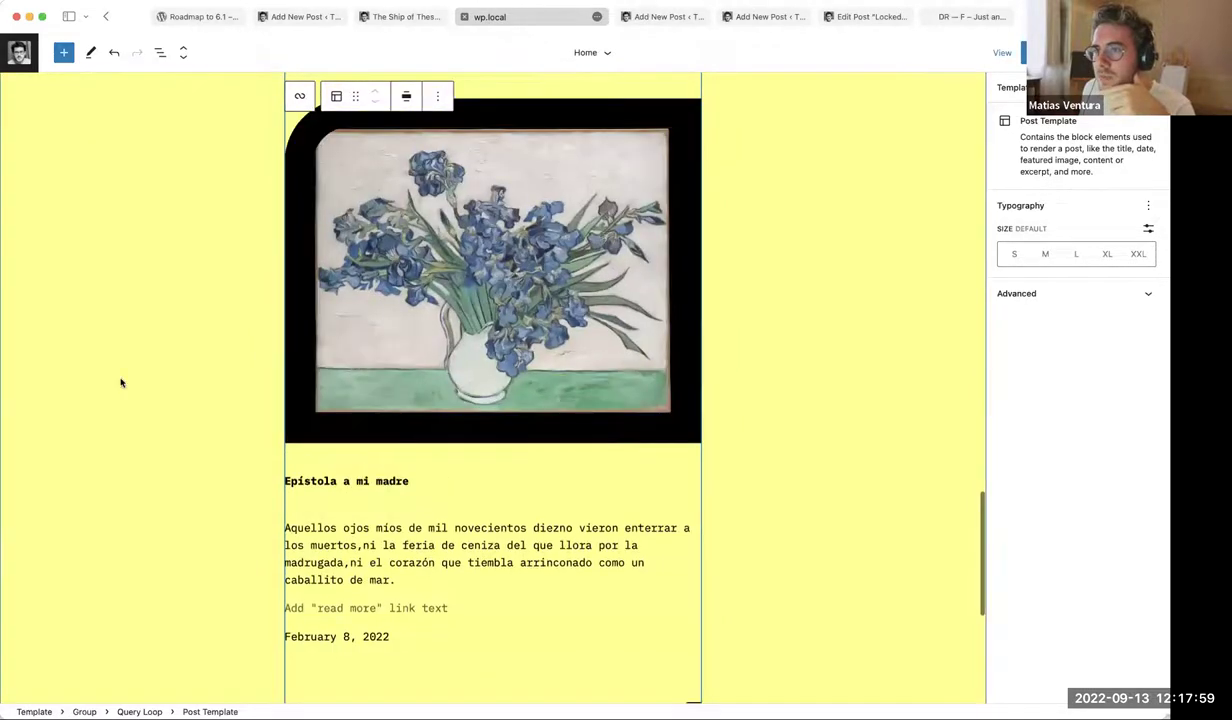
scroll(459, 432, up, 8)
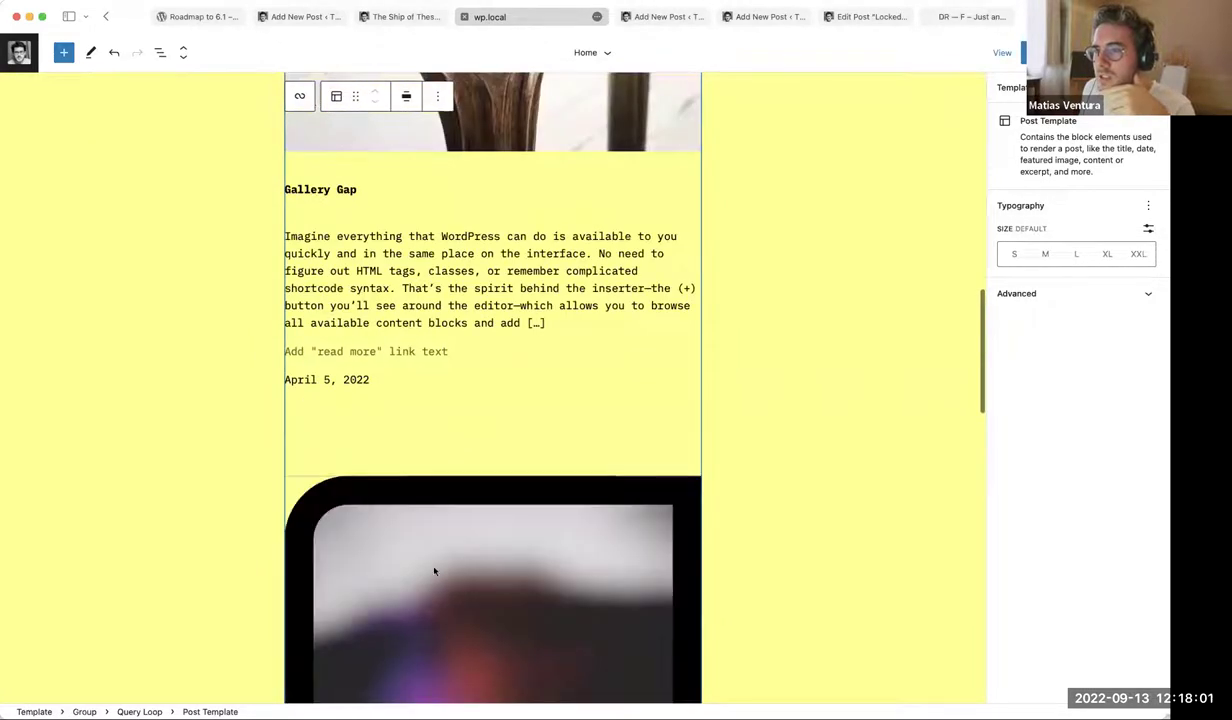
scroll(434, 571, down, 3)
scroll(415, 432, up, 6)
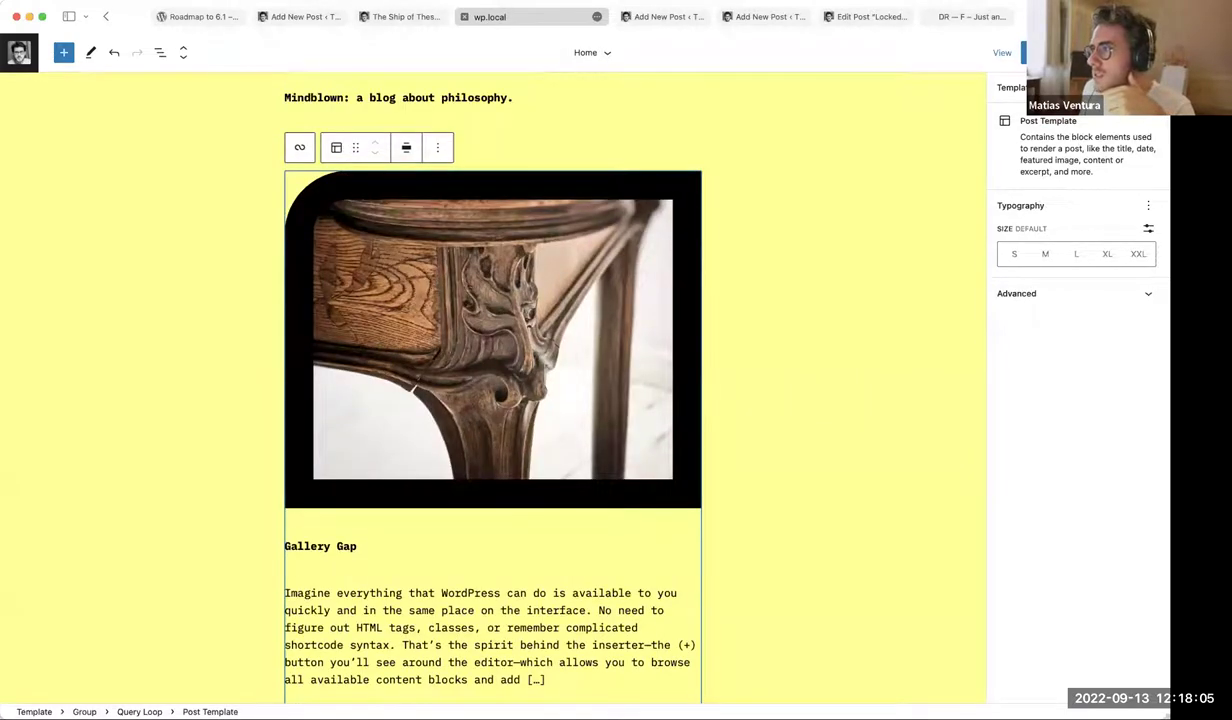
Select the "Gallery Gap" featured image, undo its border width change, and check the next post's image
click(405, 325)
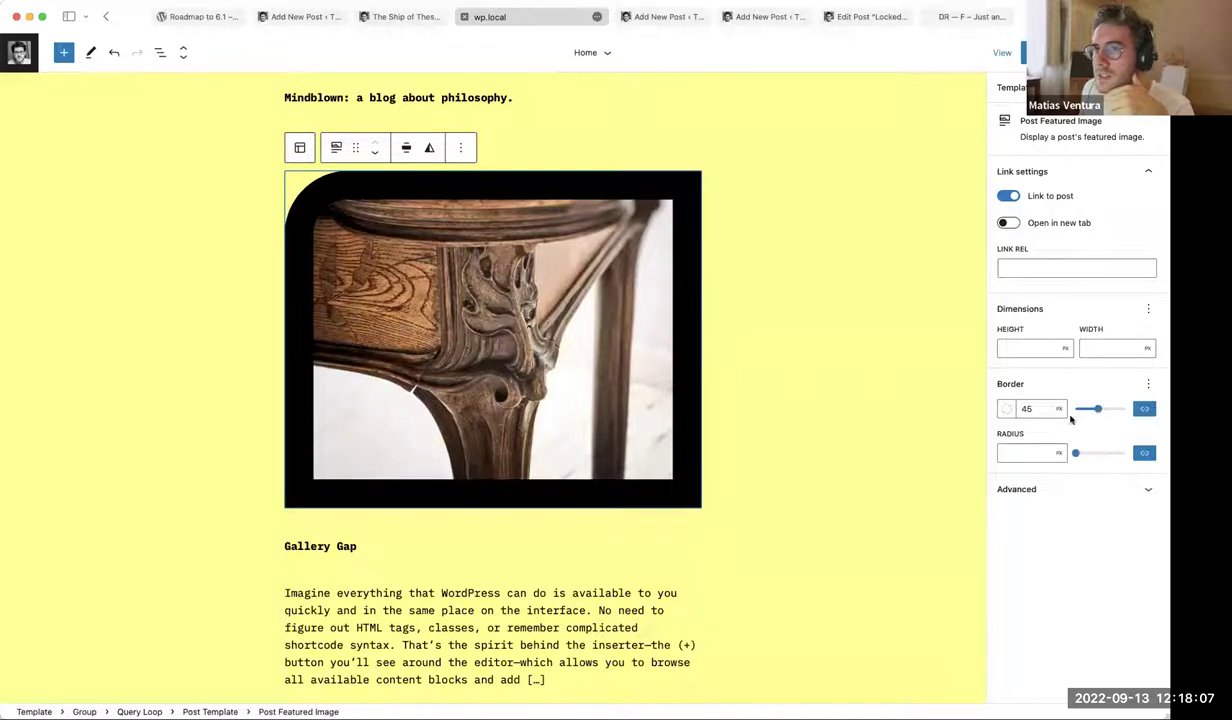
key(ctrl+z)
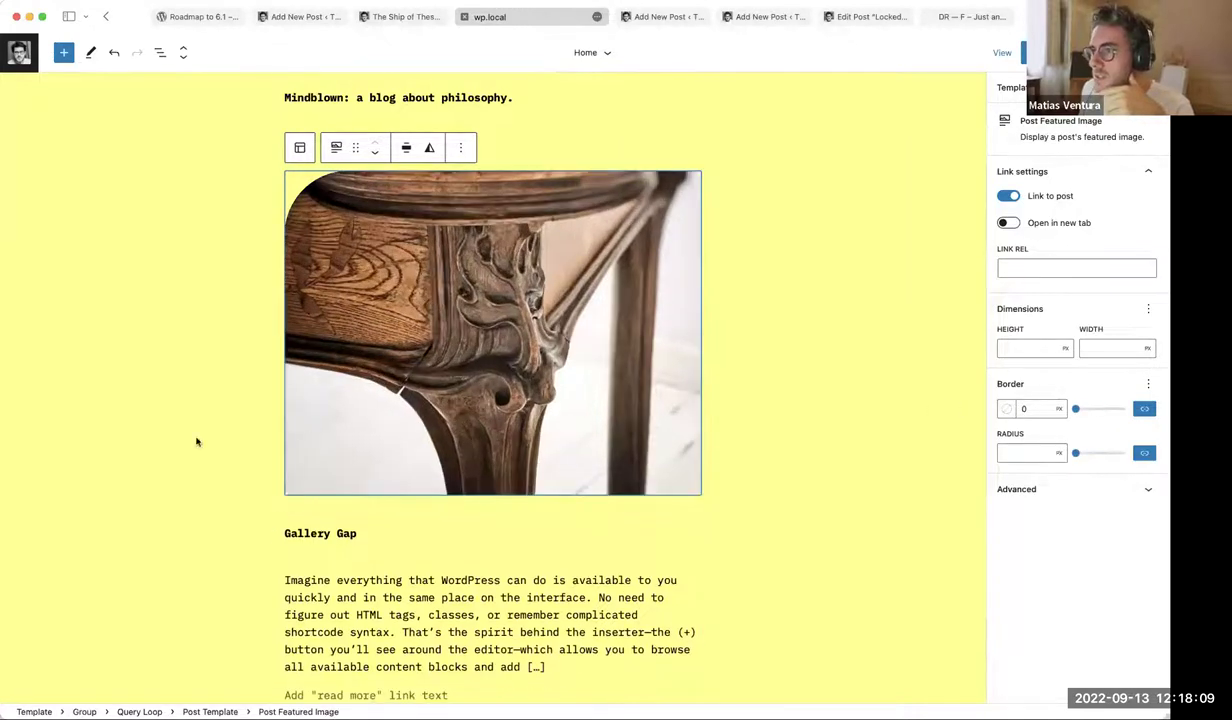
click(206, 418)
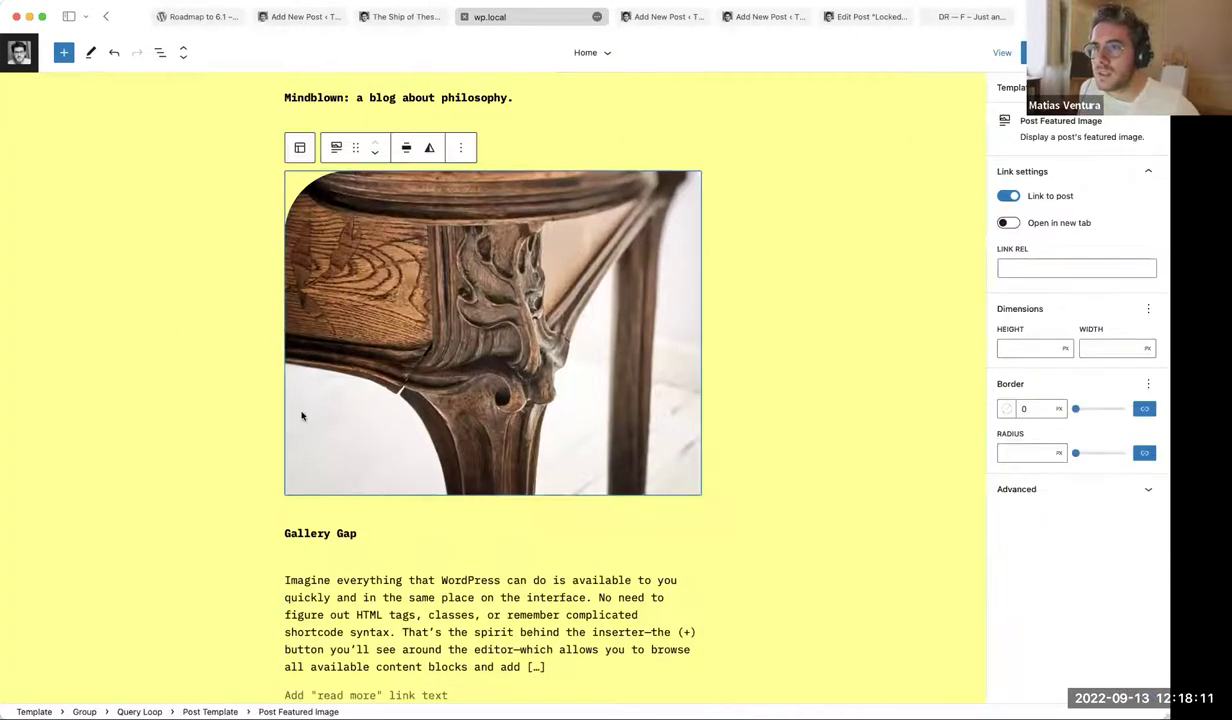
scroll(302, 412, down, 15)
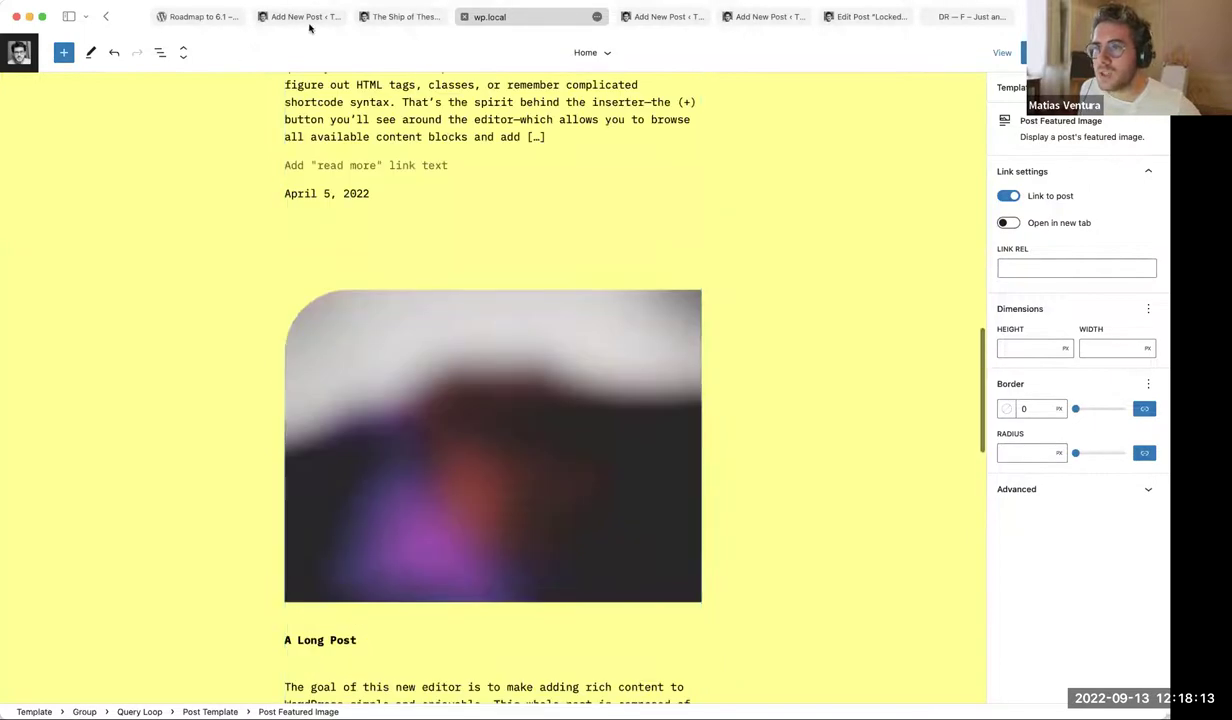
Highlight the item "Buttons, Captions, Links." under Design Tools in the notes post, and view the site's front page
click(295, 16)
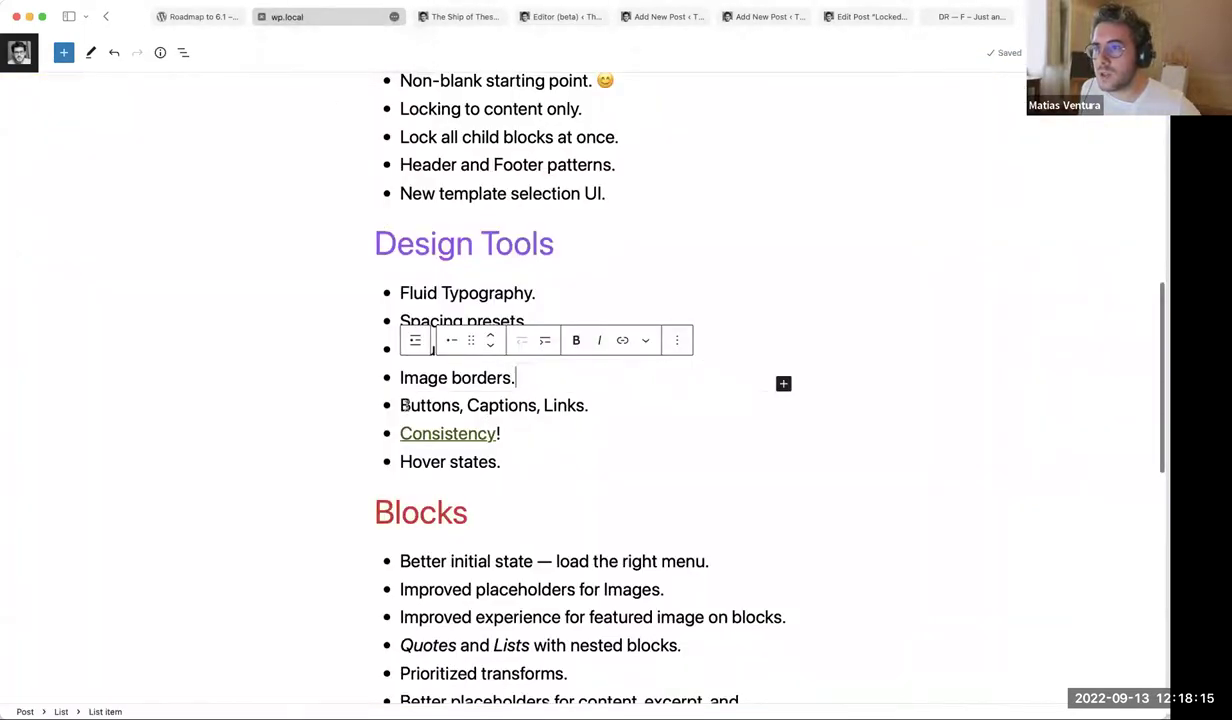
drag(400, 405, 588, 405)
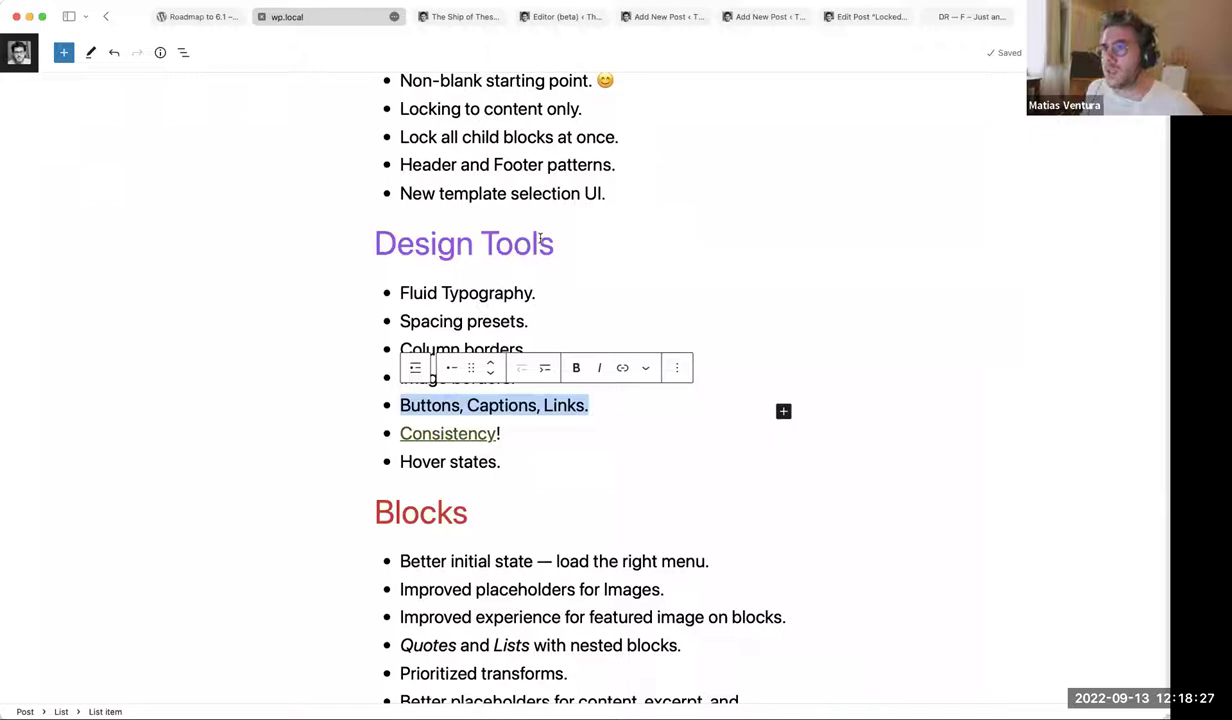
mouse_move(470, 17)
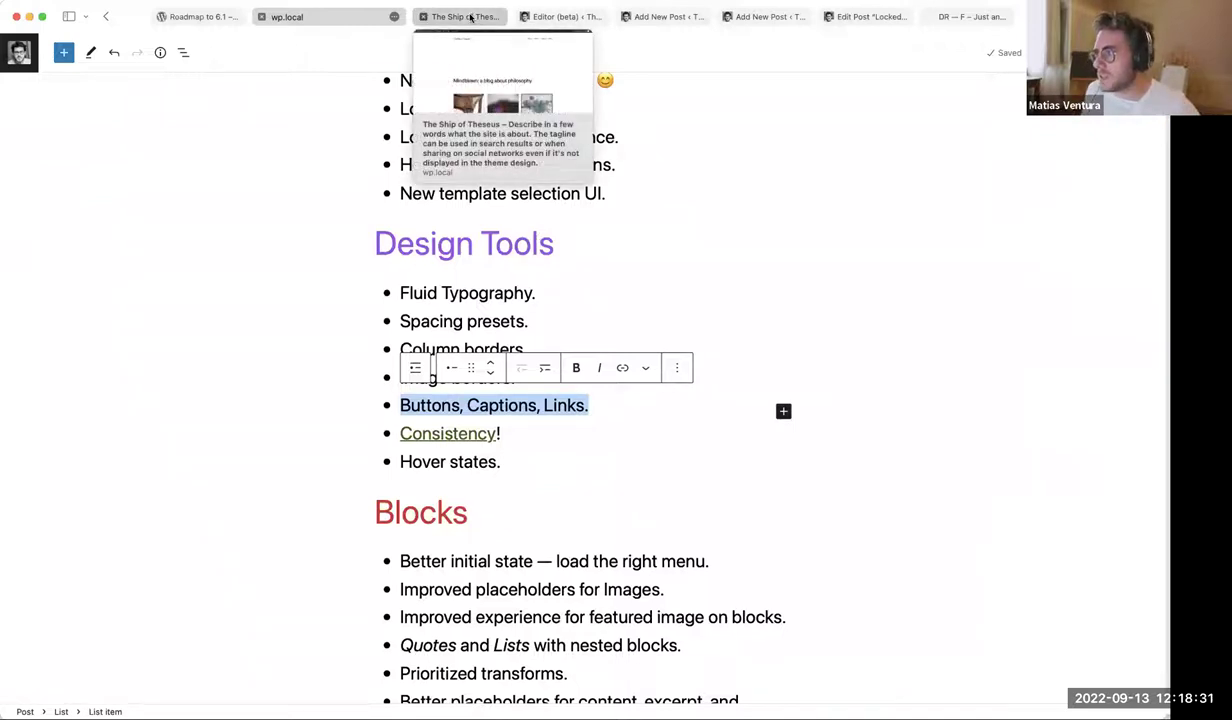
click(470, 17)
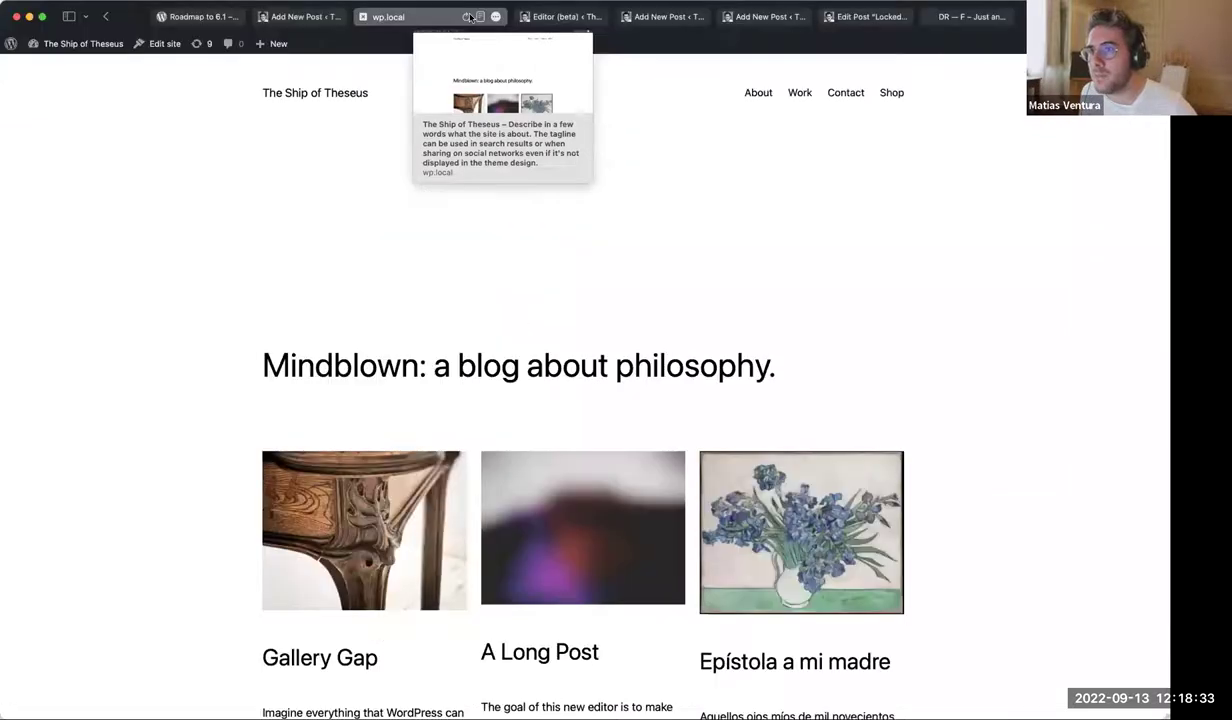
Return to the Home template, look over its posts and header image, and select the empty Image block above the "Mindblown" heading
click(556, 18)
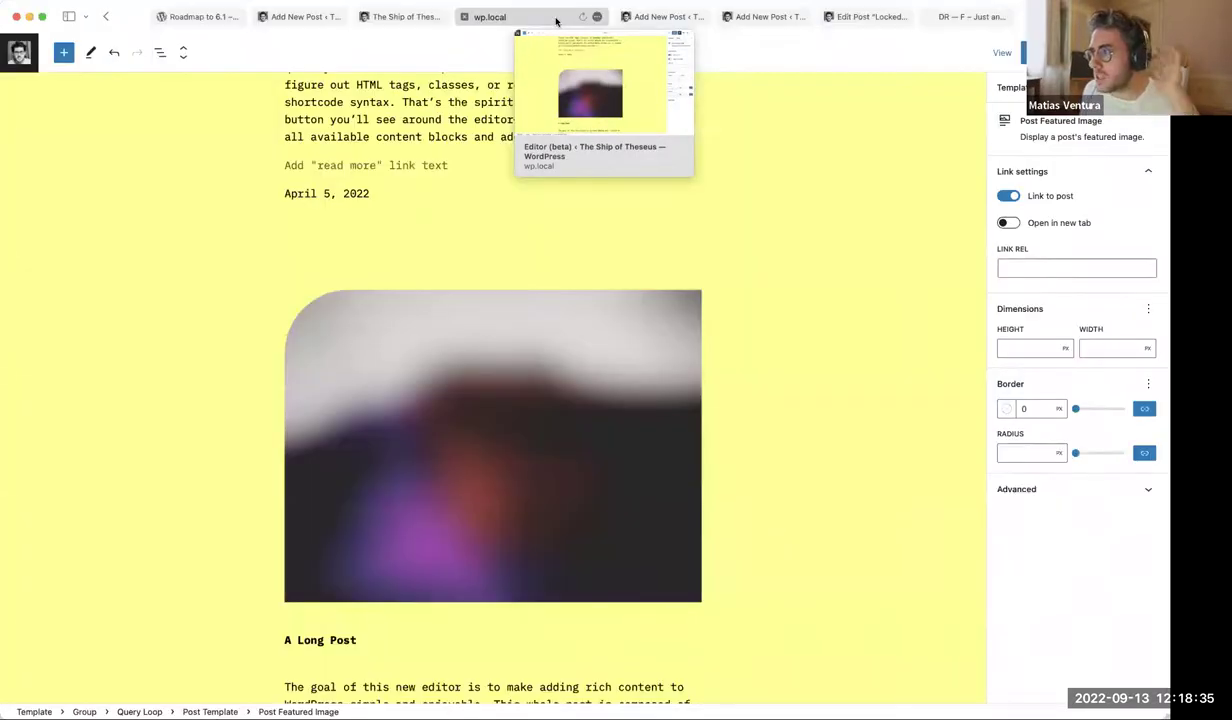
scroll(565, 300, up, 5)
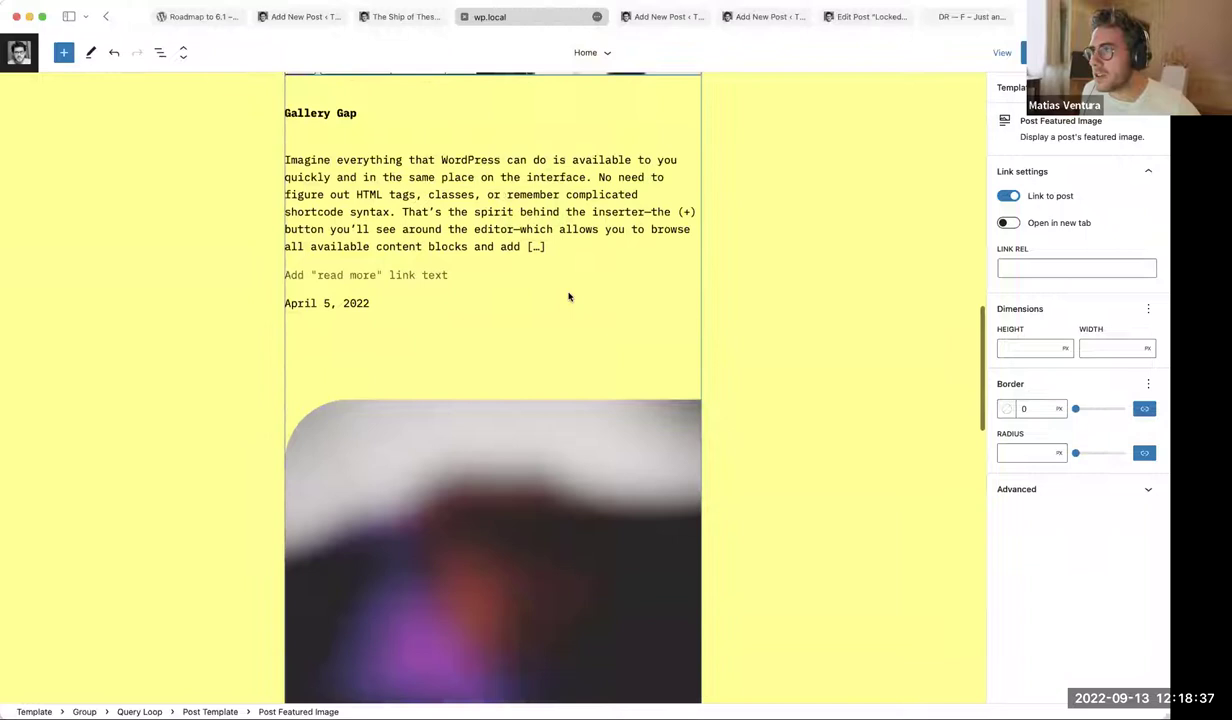
scroll(555, 363, up, 5)
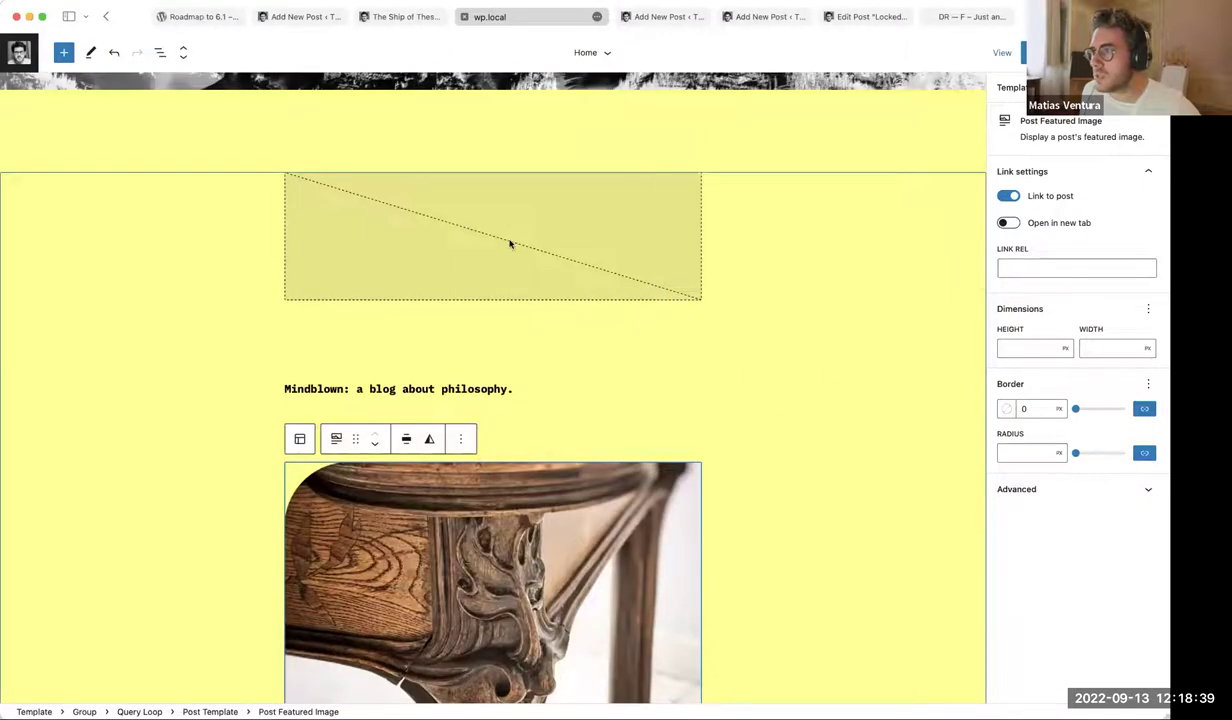
scroll(253, 341, down, 10)
scroll(229, 358, up, 1)
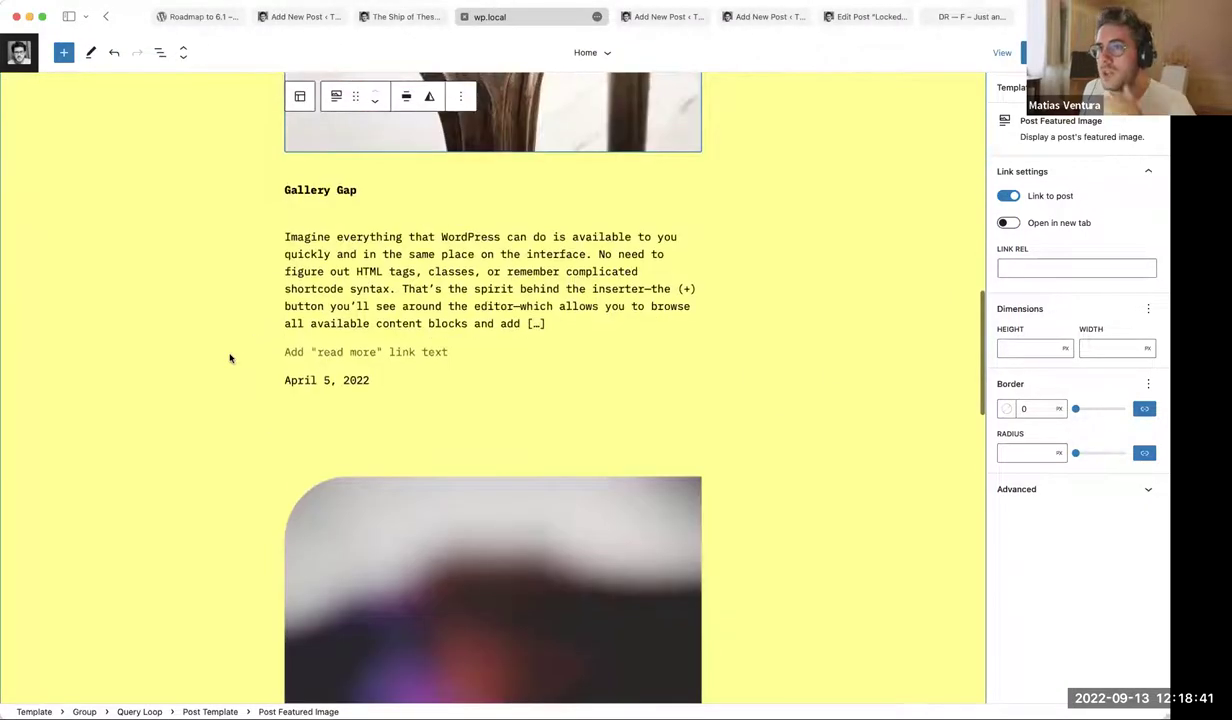
scroll(229, 358, up, 10)
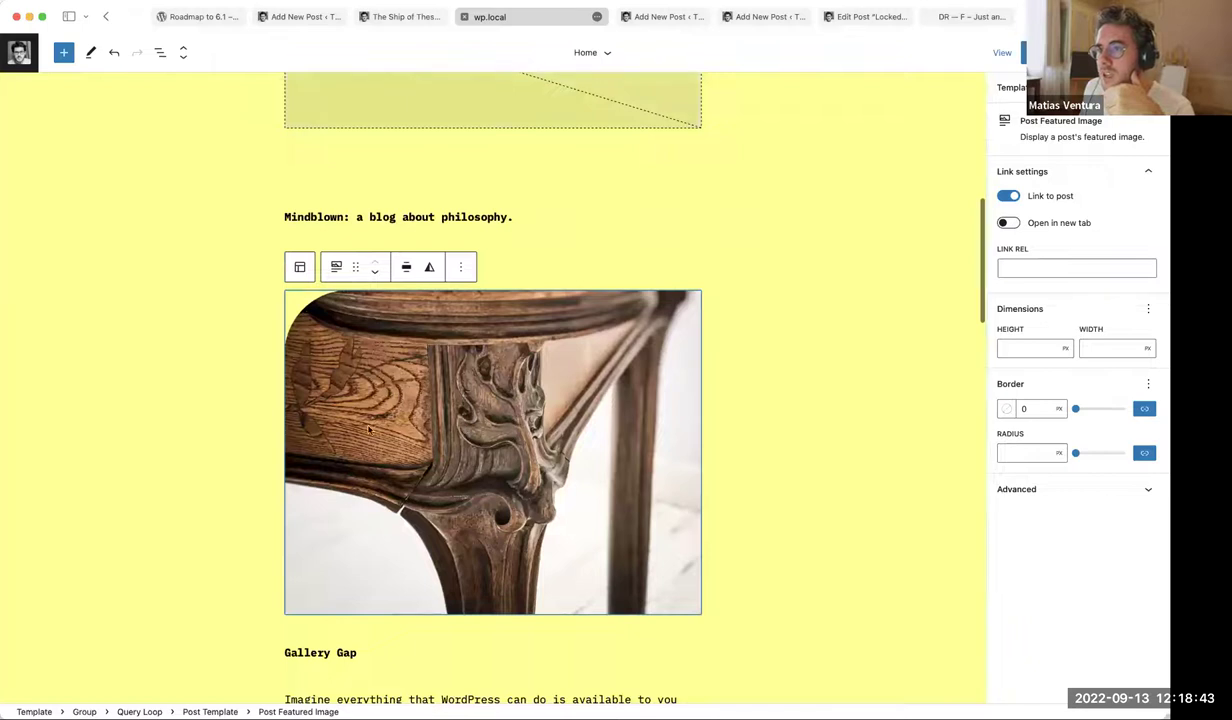
scroll(213, 420, up, 5)
scroll(230, 405, up, 3)
click(498, 459)
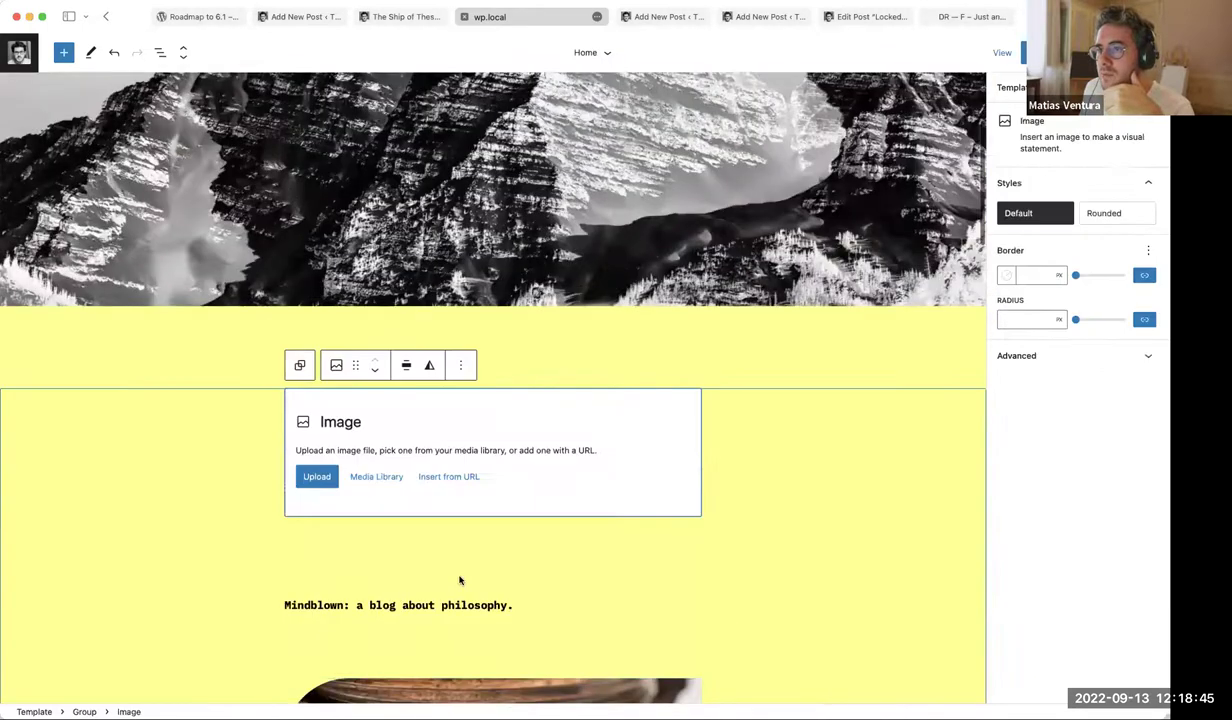
scroll(459, 580, up, 5)
scroll(316, 272, down, 10)
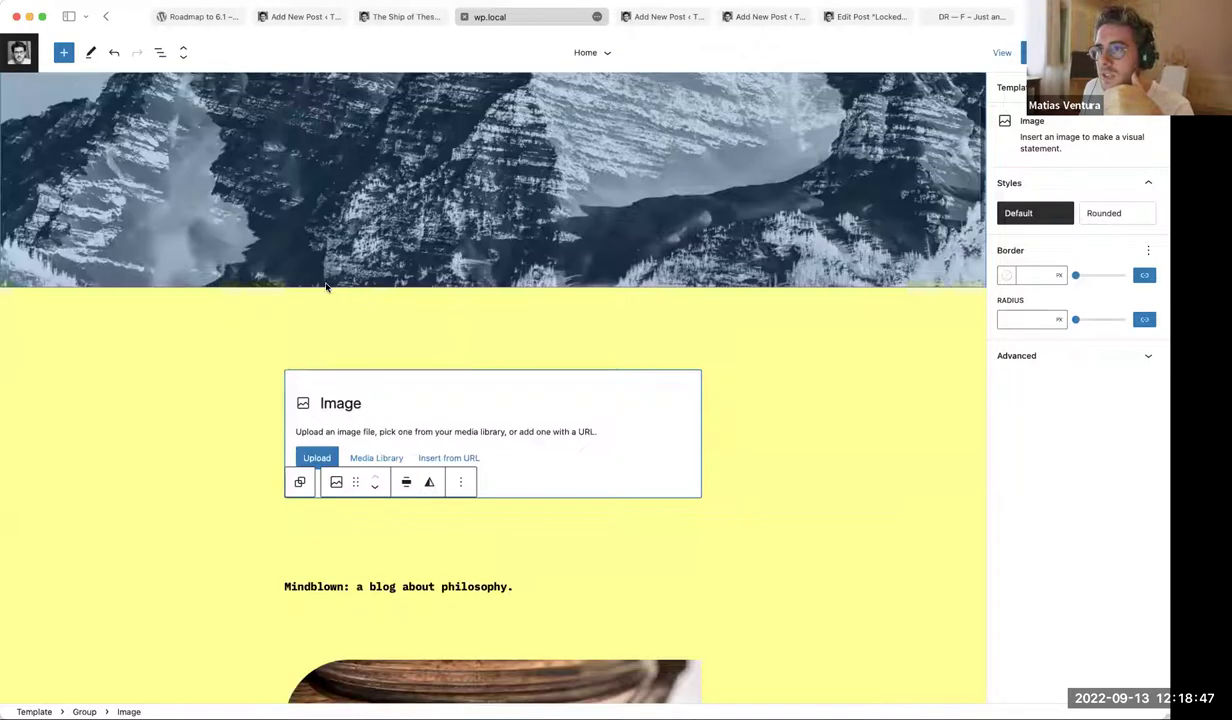
Open the site-wide Typography styles to view the elements that can be styled
mouse_move(319, 17)
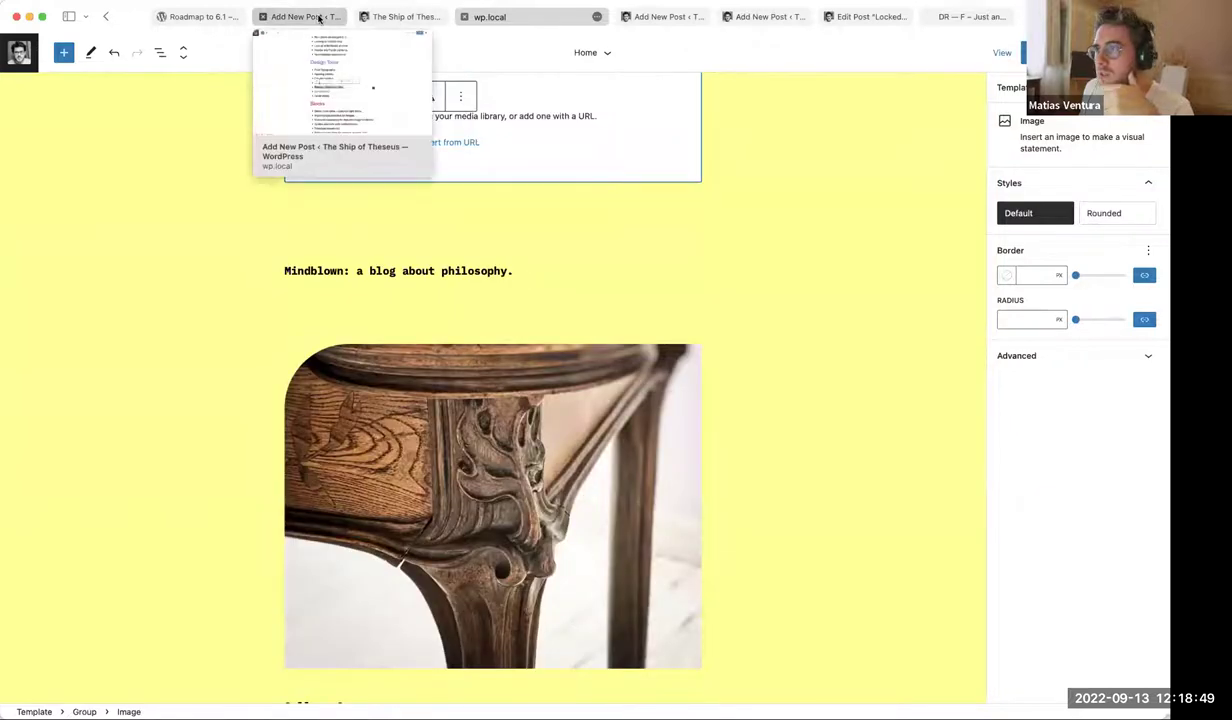
click(1040, 52)
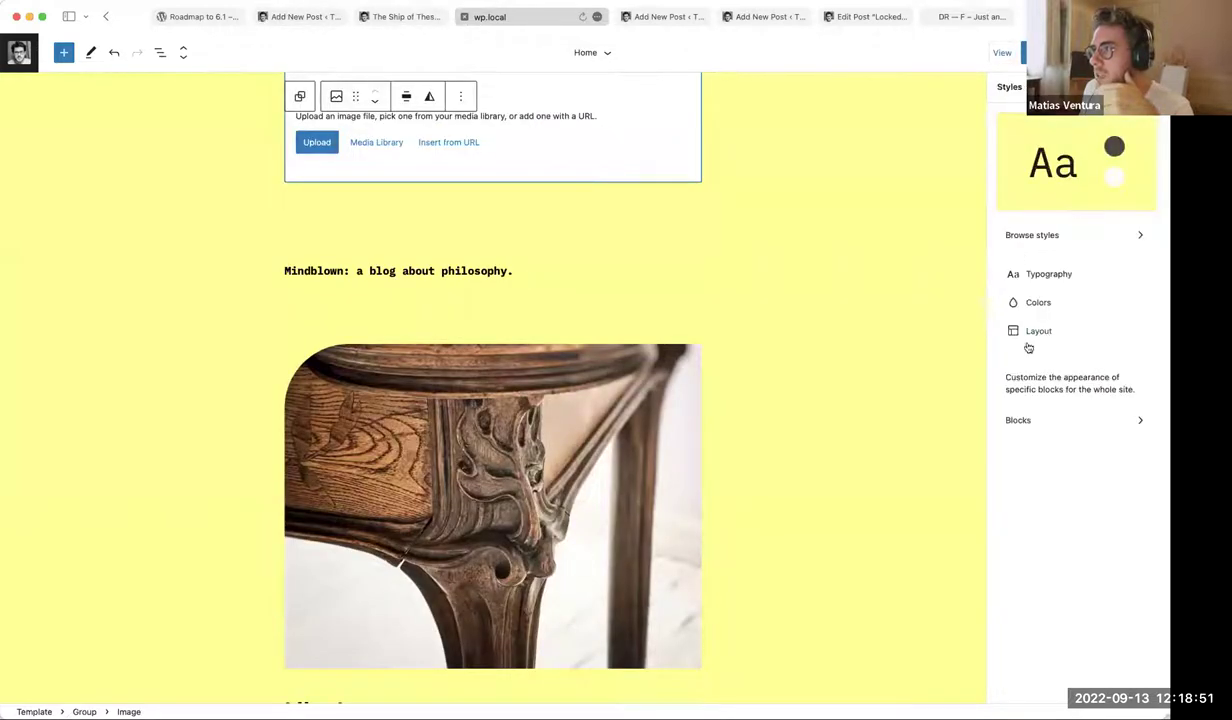
click(1055, 275)
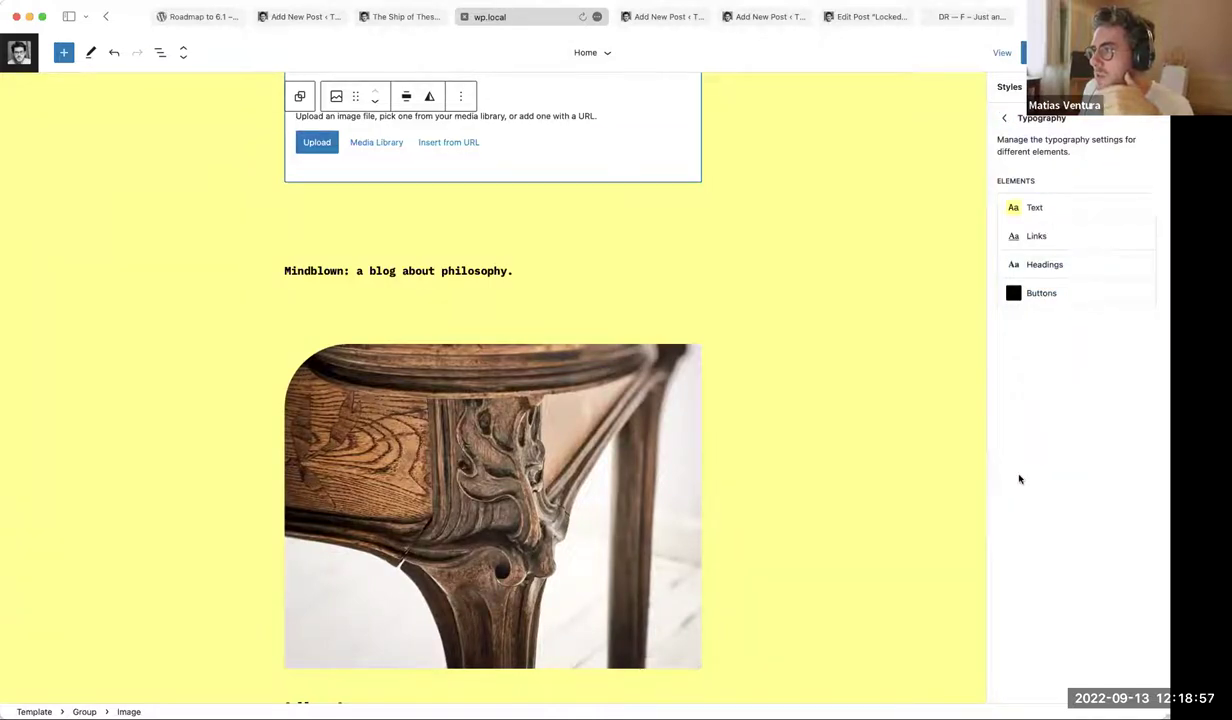
Place the cursor in the "Consistency!" item of the notes post, and go back to the Home template's typography styles
click(297, 16)
click(573, 434)
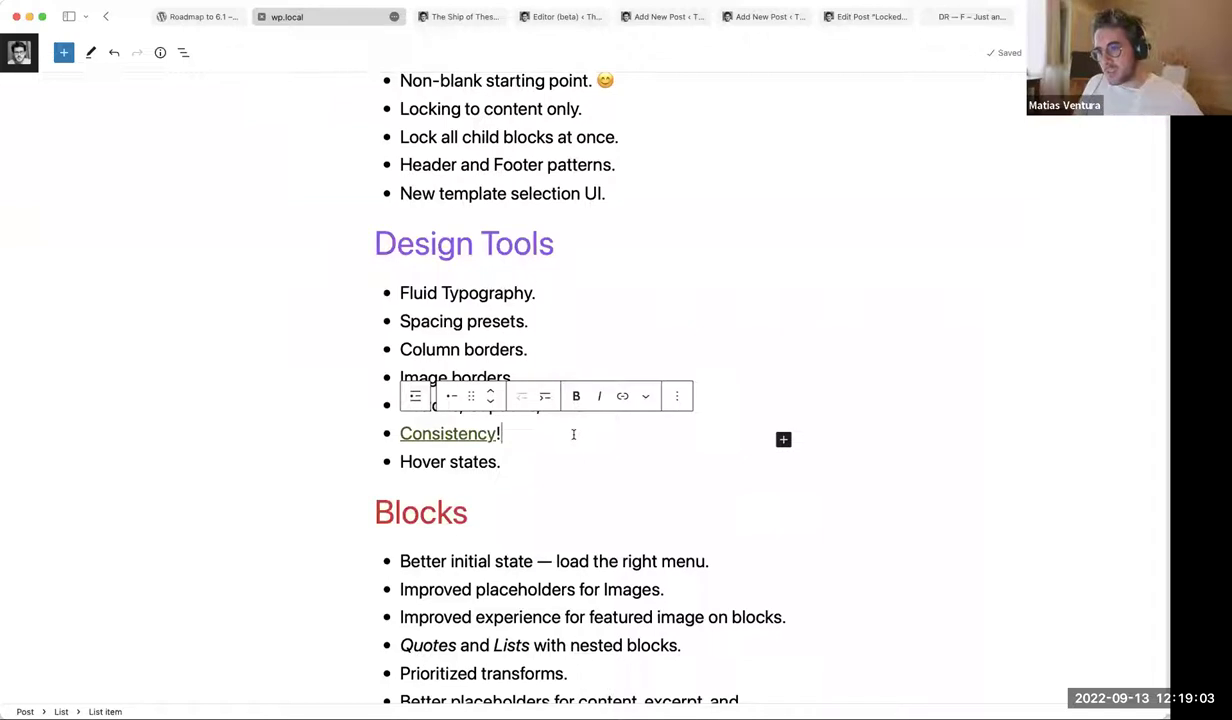
key(Left)
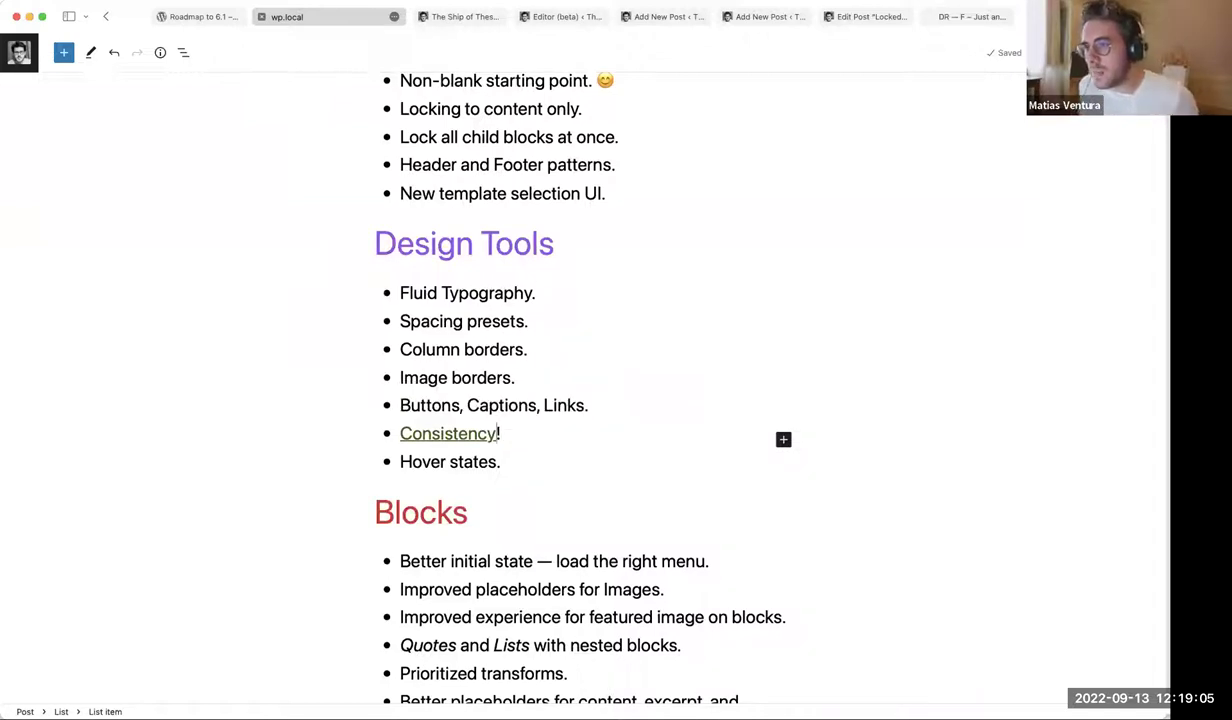
click(452, 22)
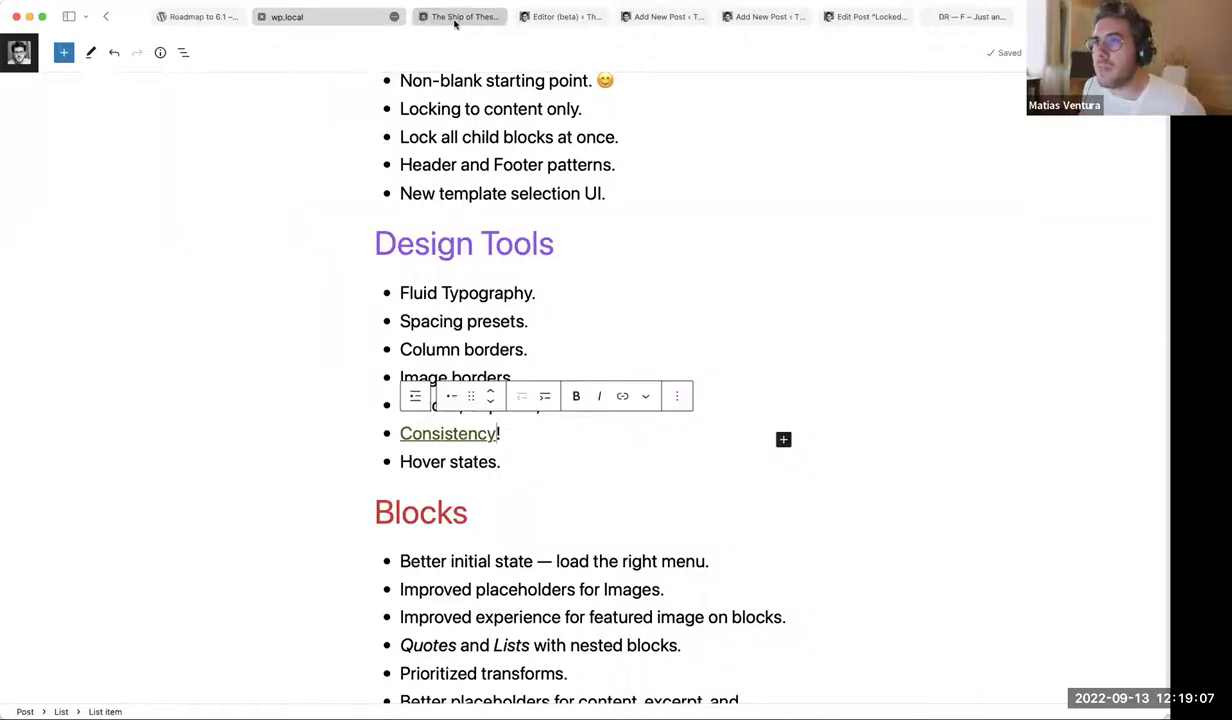
click(563, 18)
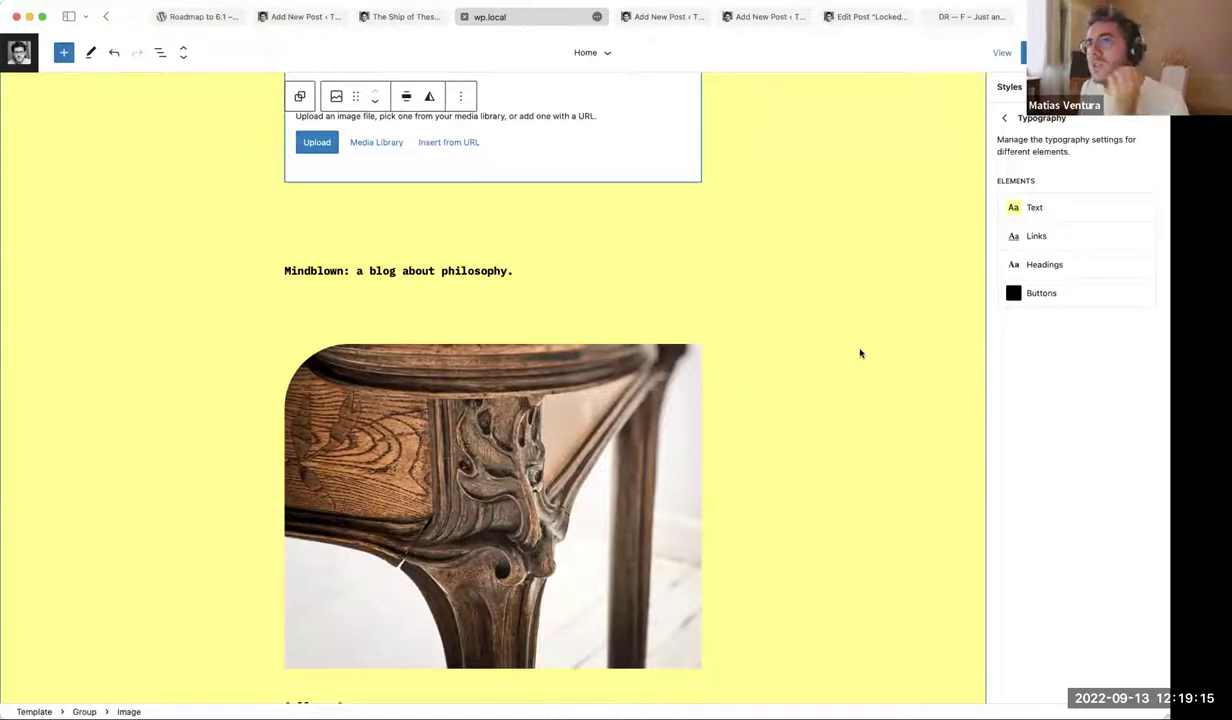
From the "Consistency" link in the notes post, open the linked GitHub issue on addressing design tooling consistency
click(297, 17)
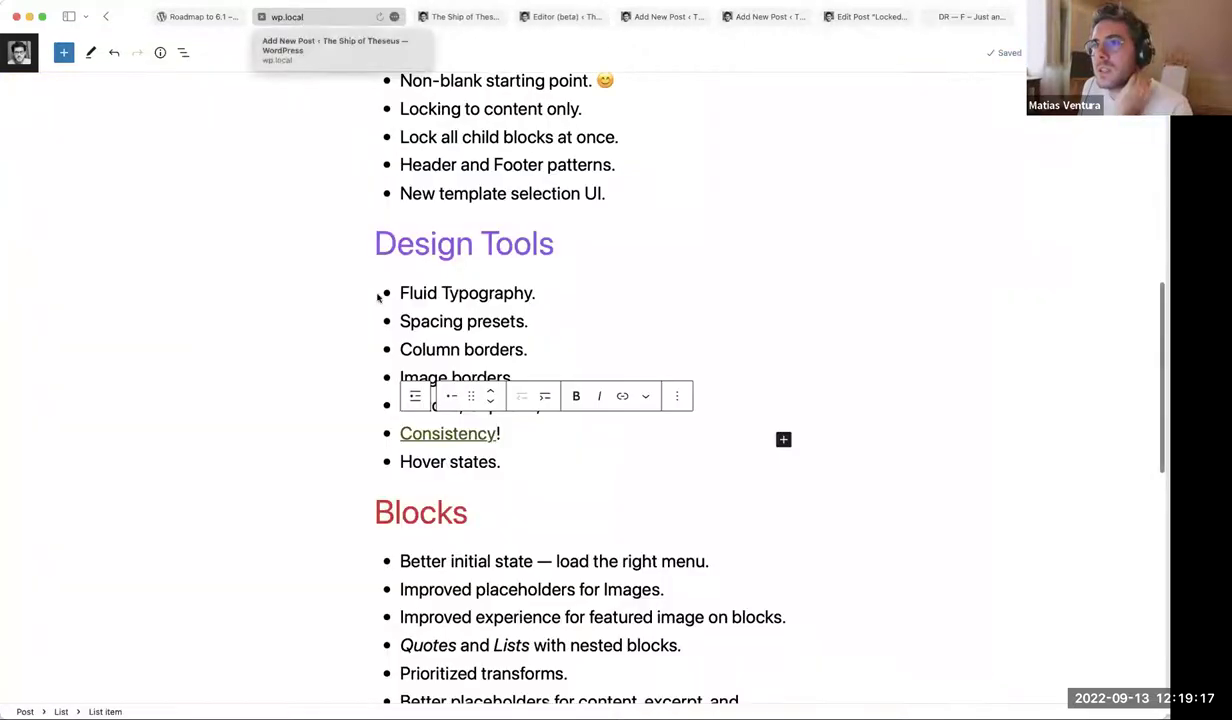
click(447, 433)
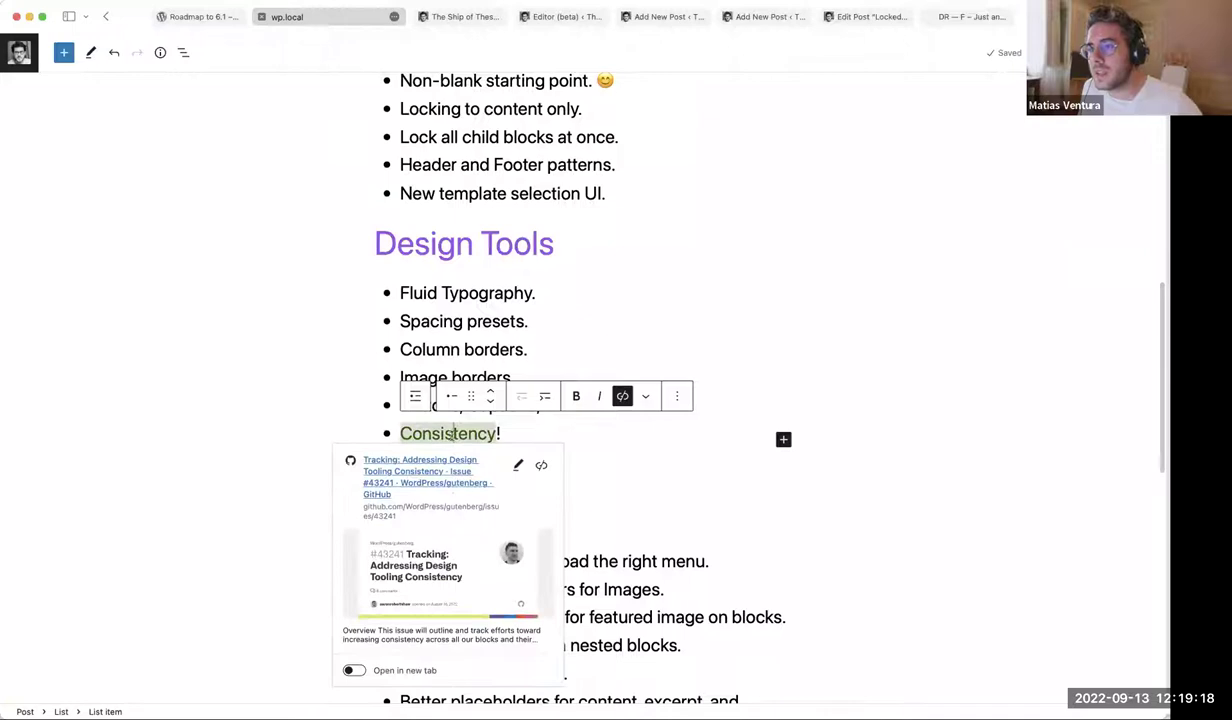
click(449, 484)
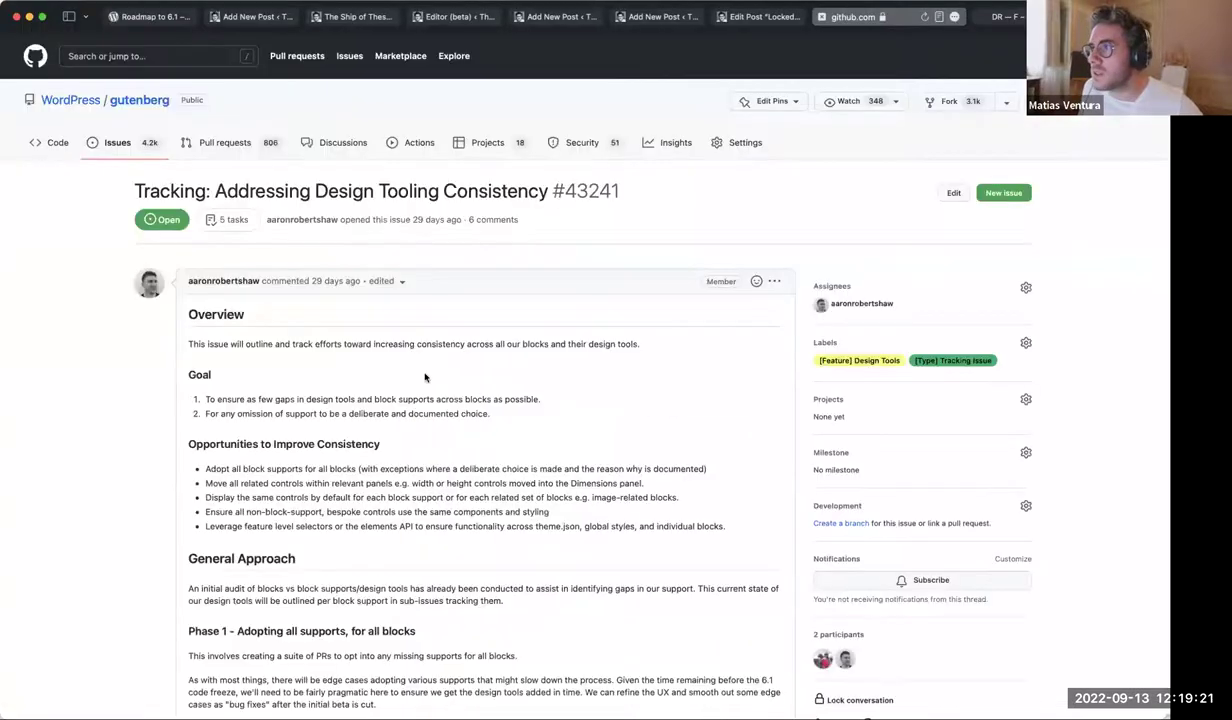
Examine the design tooling consistency tracking issue, including its list of referenced sub-issues and pull requests
scroll(558, 388, down, 20)
scroll(587, 395, down, 10)
scroll(589, 392, up, 10)
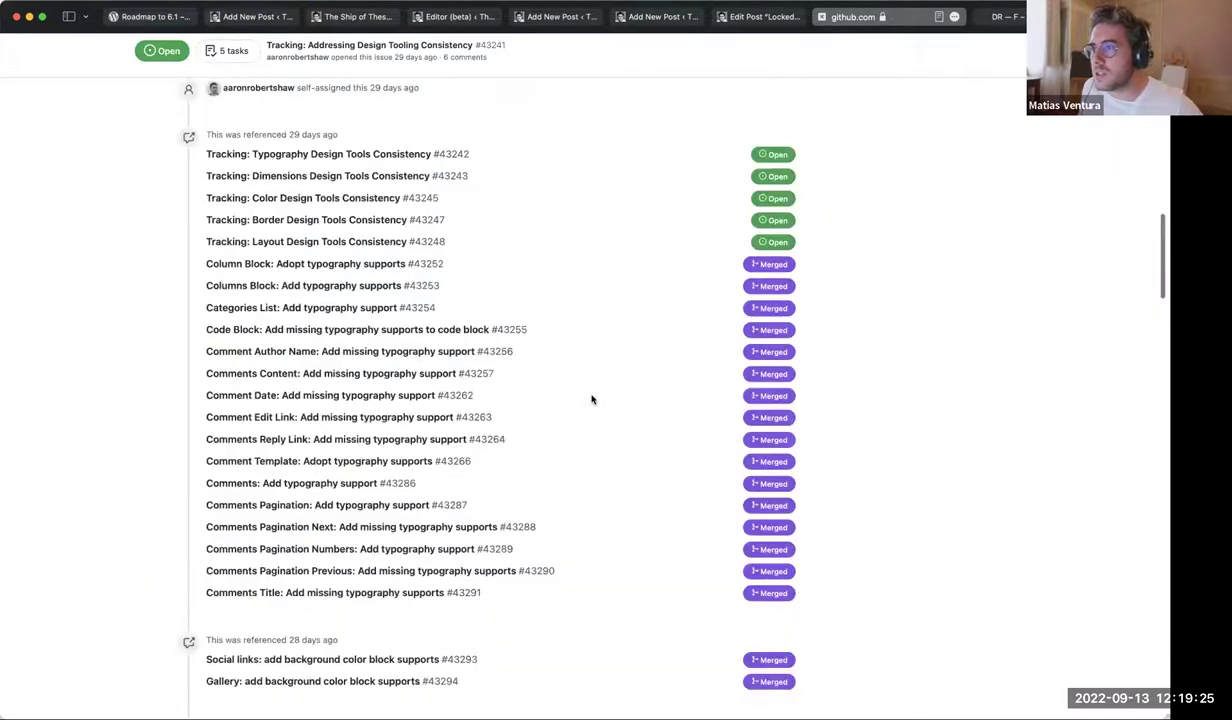
scroll(591, 399, up, 15)
scroll(590, 393, up, 5)
scroll(590, 393, up, 5)
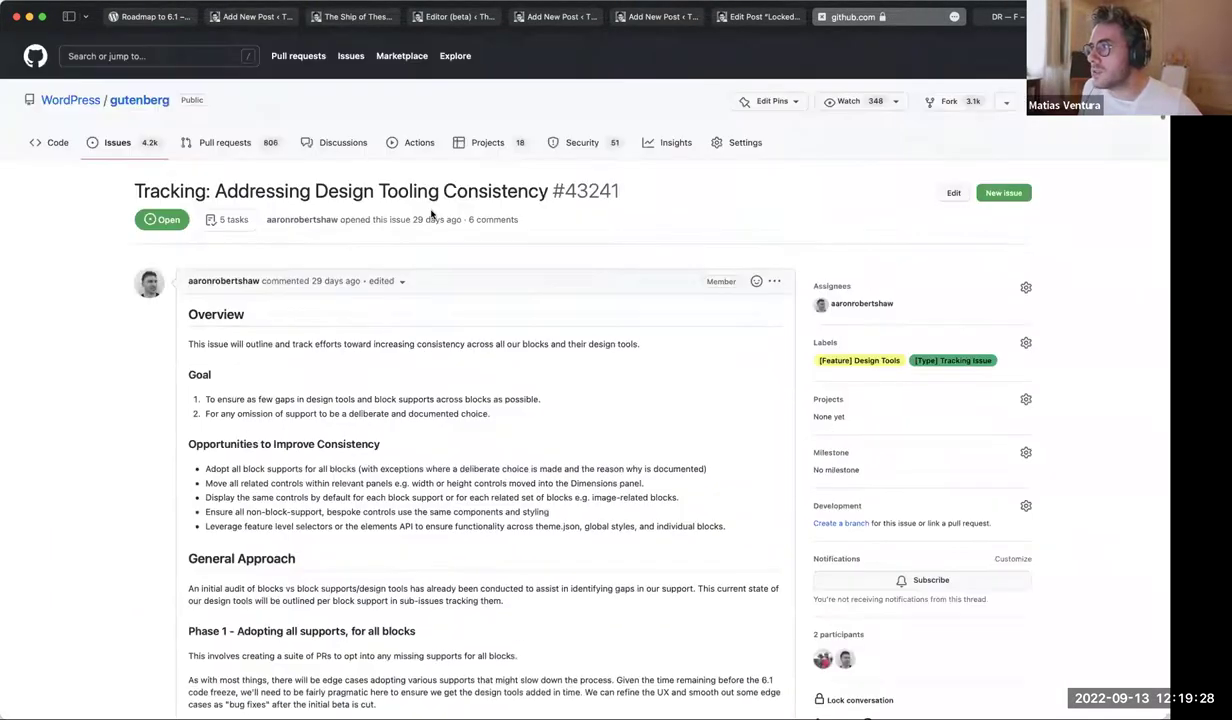
Return to the notes post and highlight the "Hover states." item in the Design Tools list
click(358, 16)
click(275, 18)
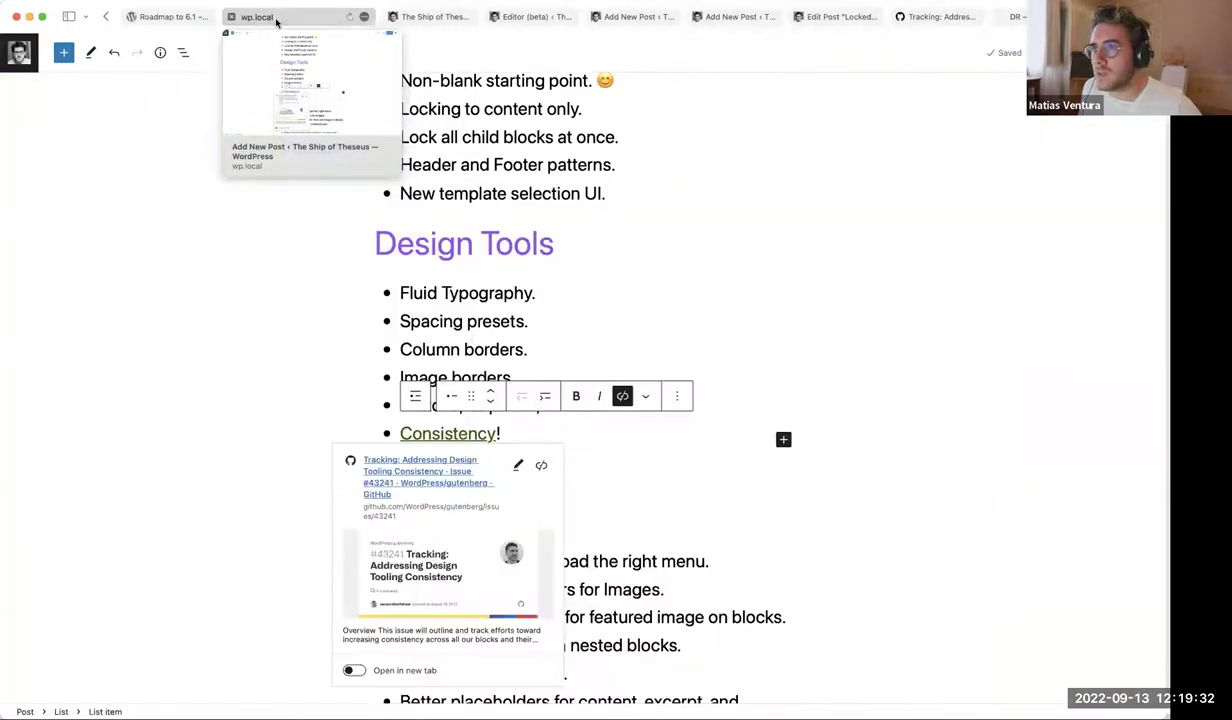
click(528, 332)
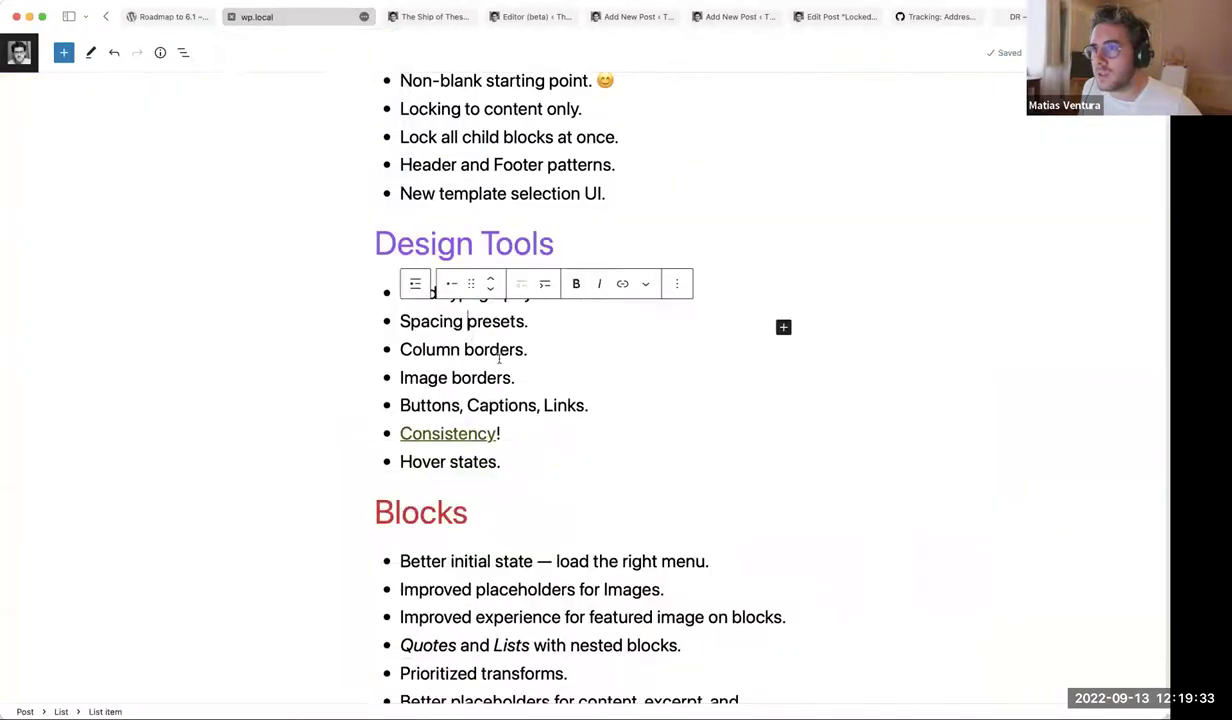
scroll(605, 330, up, 1)
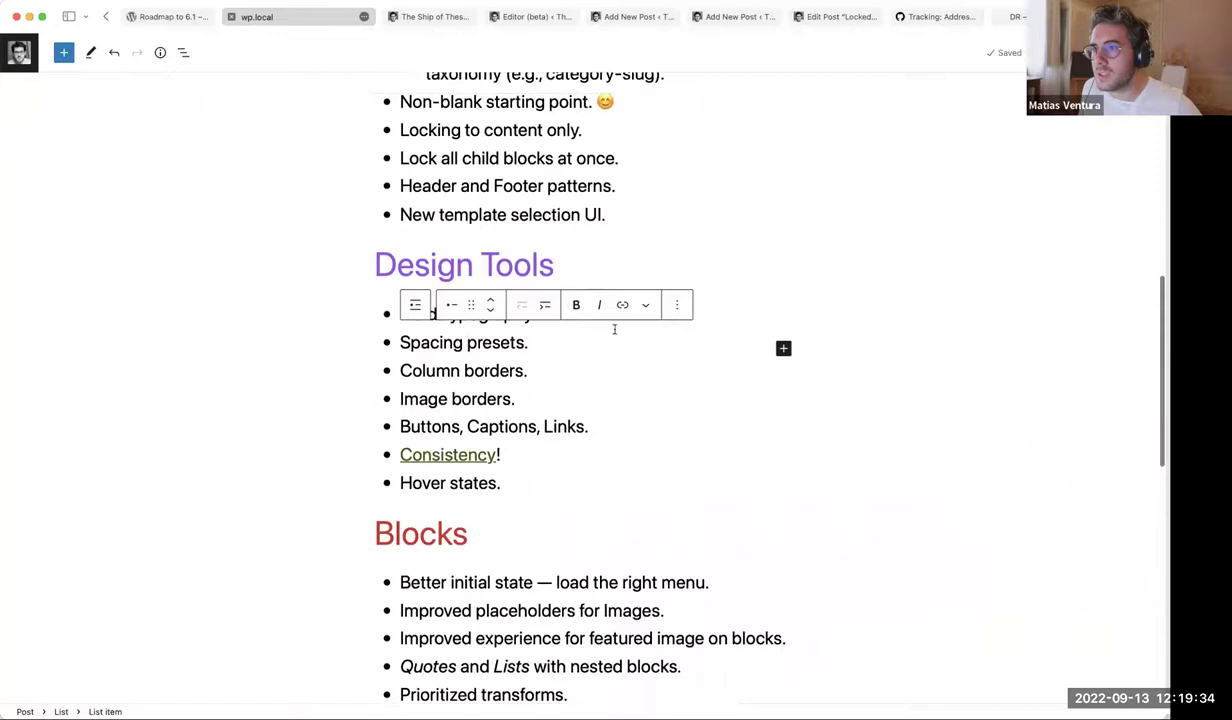
click(478, 483)
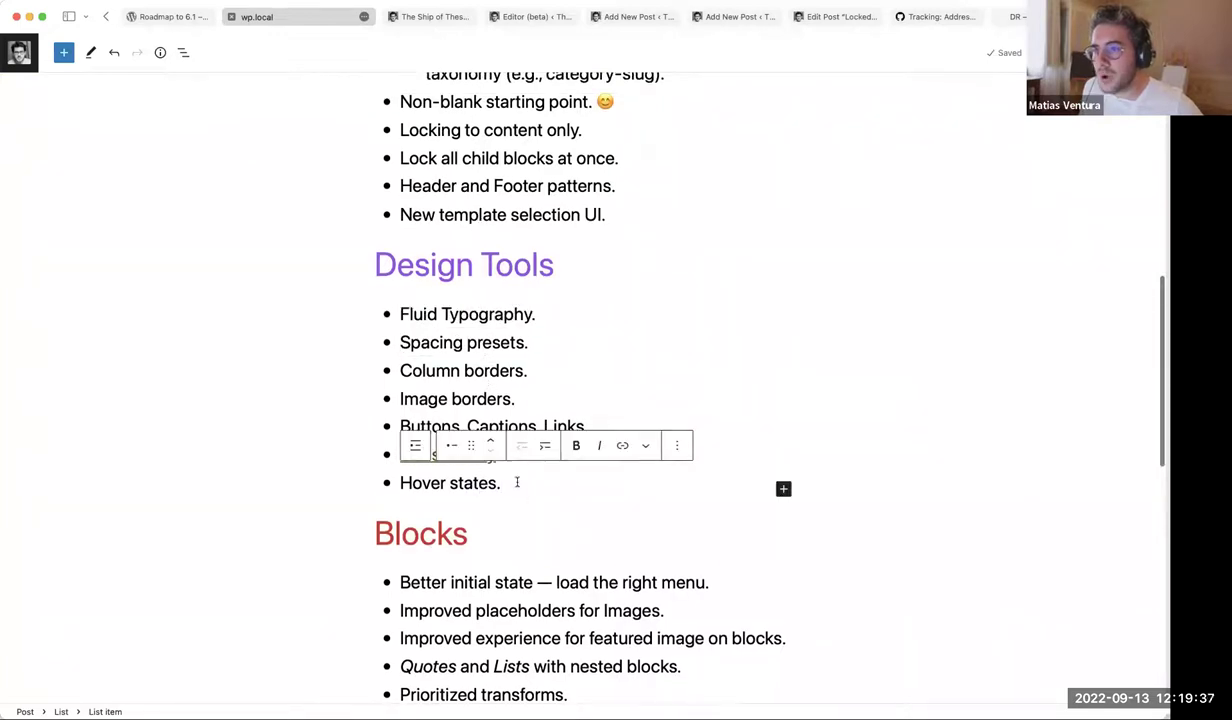
triple_click(514, 482)
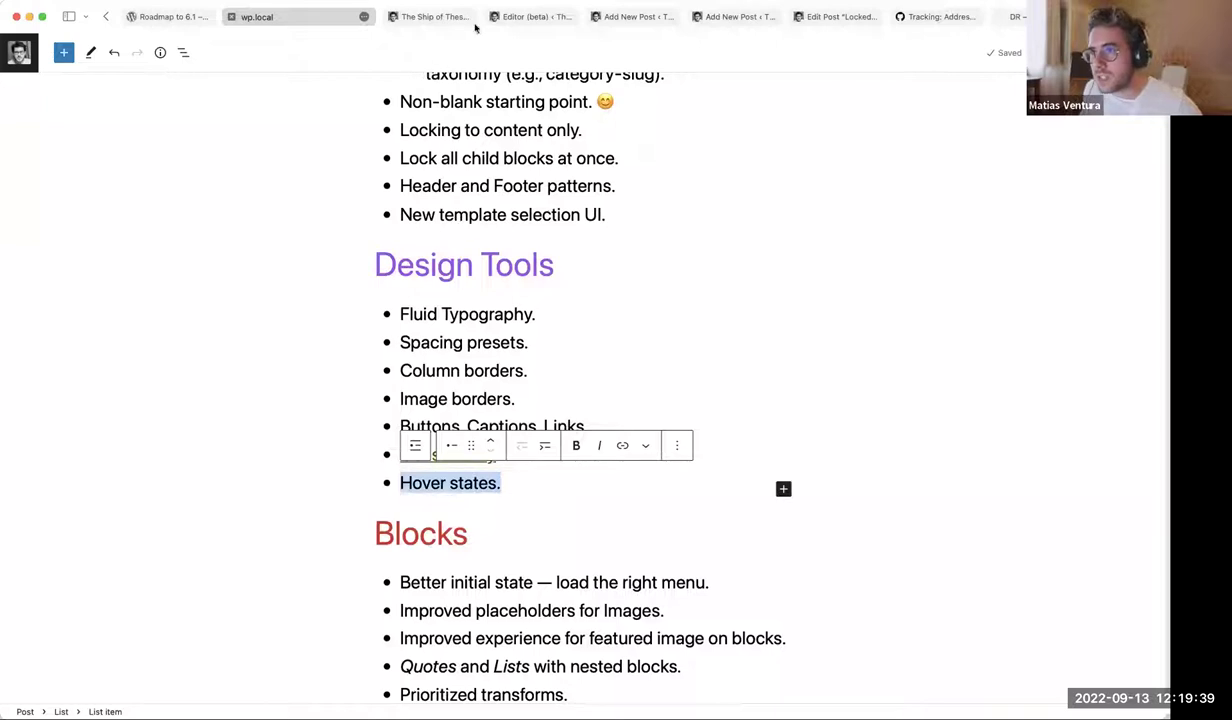
Switch to the site editor and view the global typography settings for links
click(532, 17)
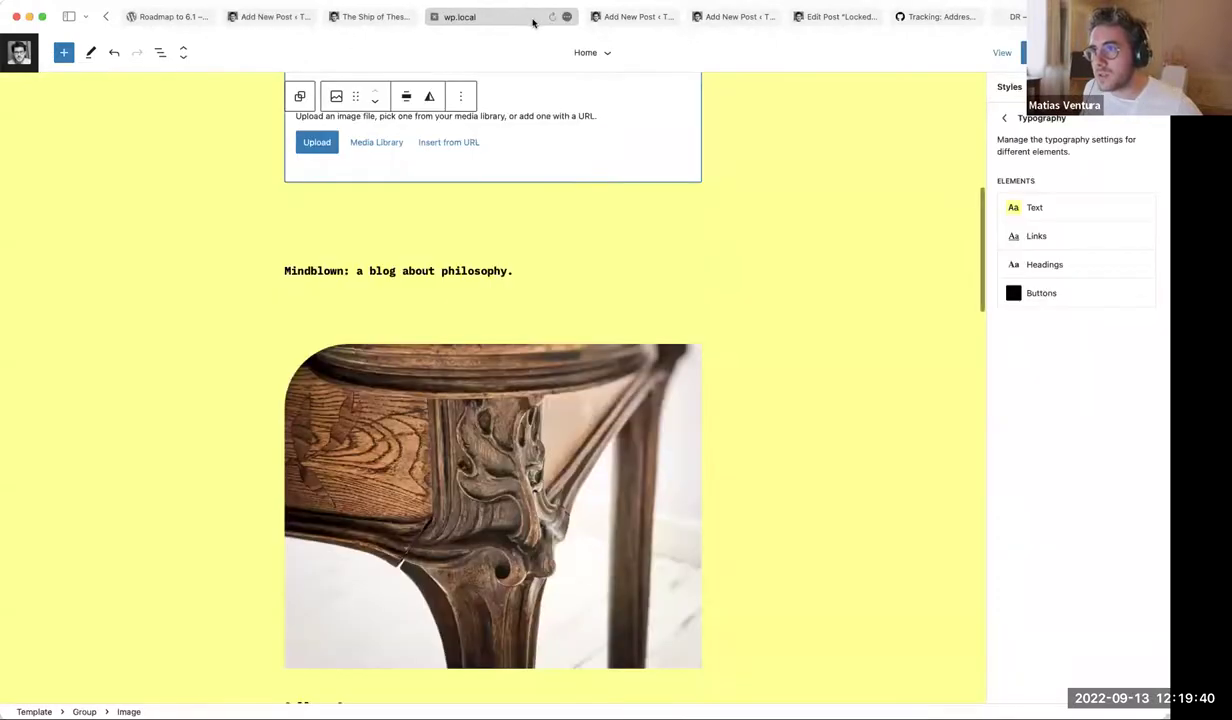
click(1066, 242)
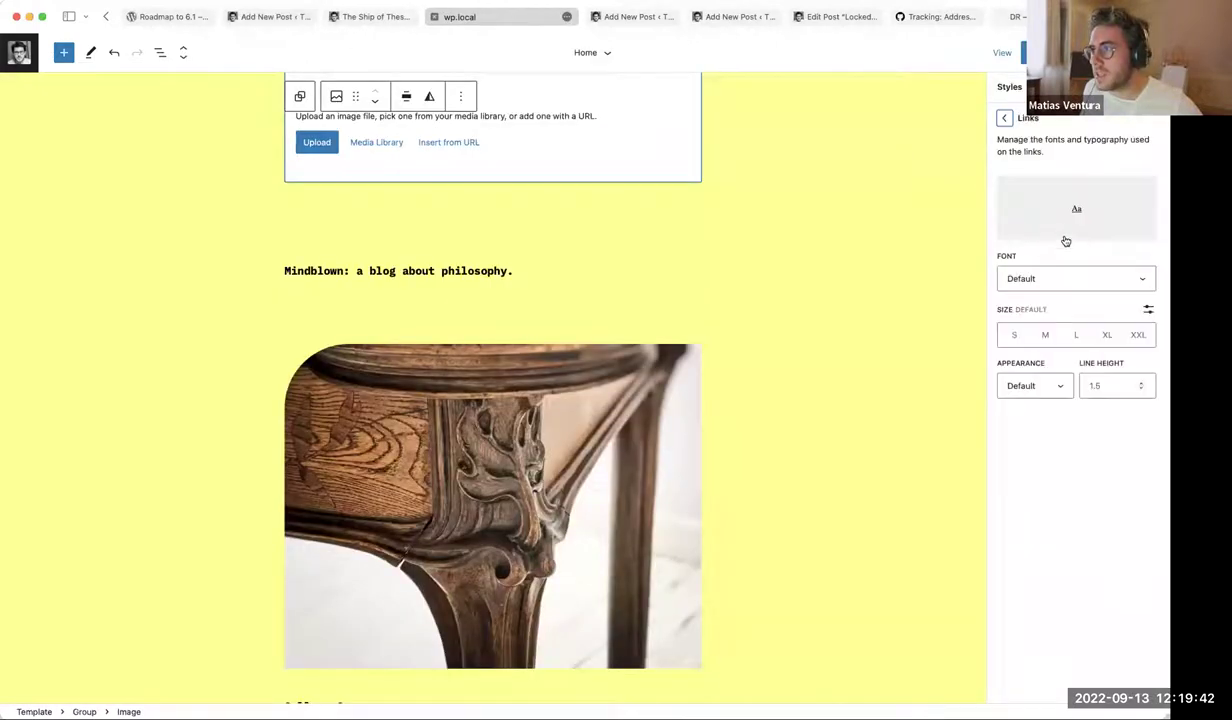
click(1003, 120)
Select the "Get In Touch" button near the end of the Home template and inspect its block settings, including the background color
click(469, 268)
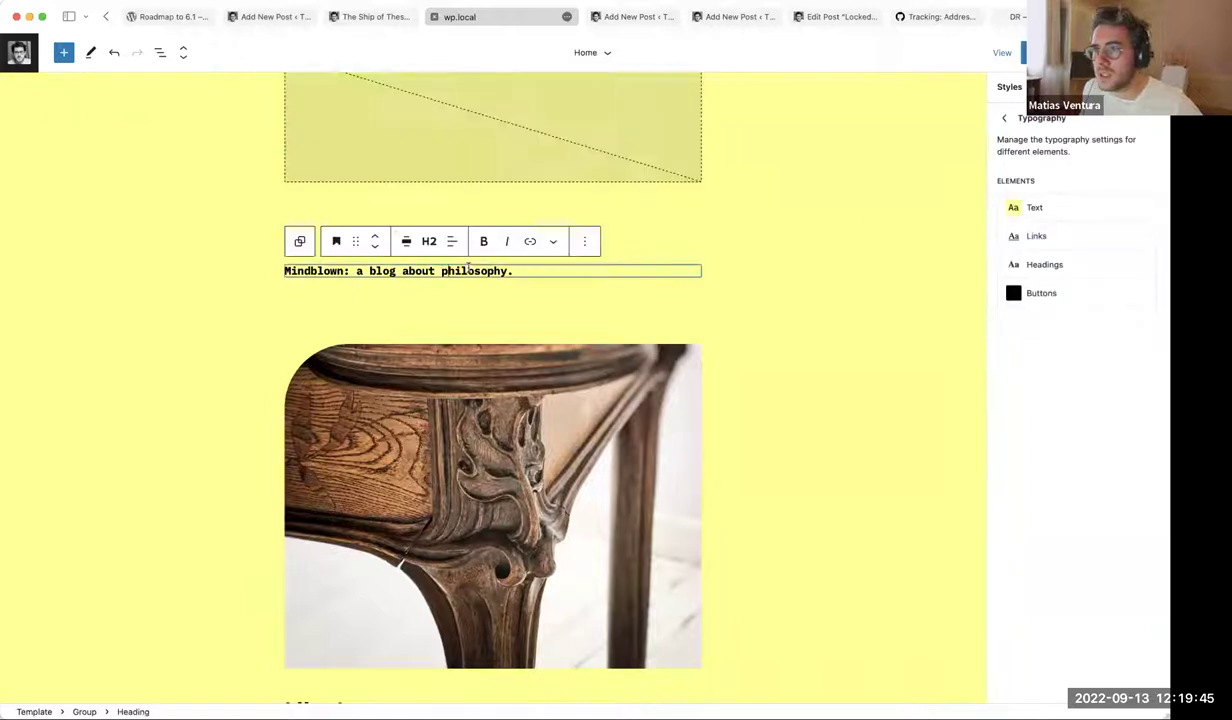
scroll(467, 400, up, 5)
scroll(400, 470, down, 3)
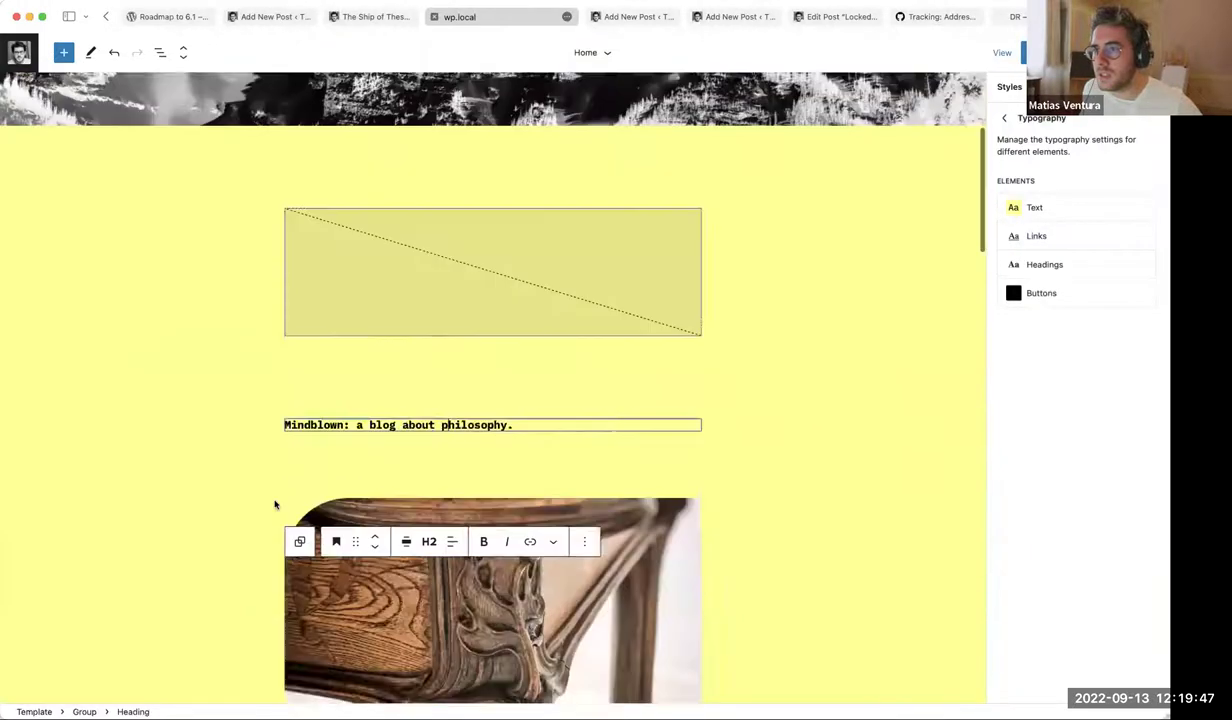
scroll(265, 470, down, 15)
click(348, 501)
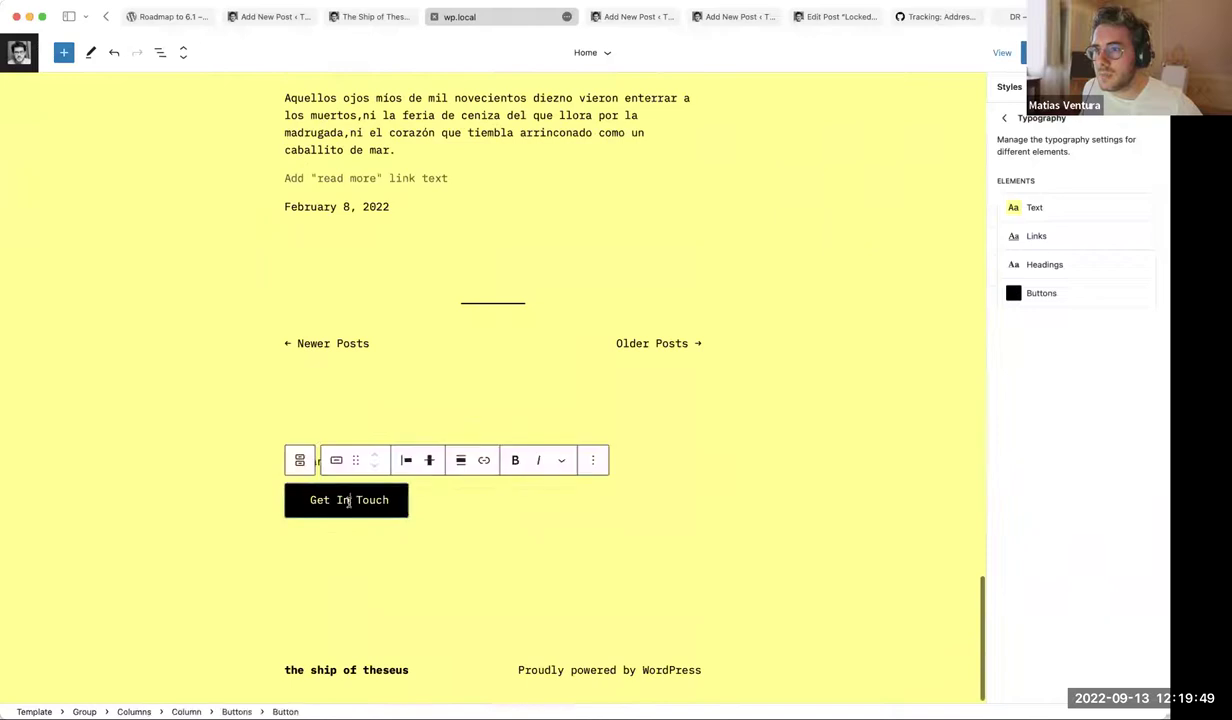
click(1182, 52)
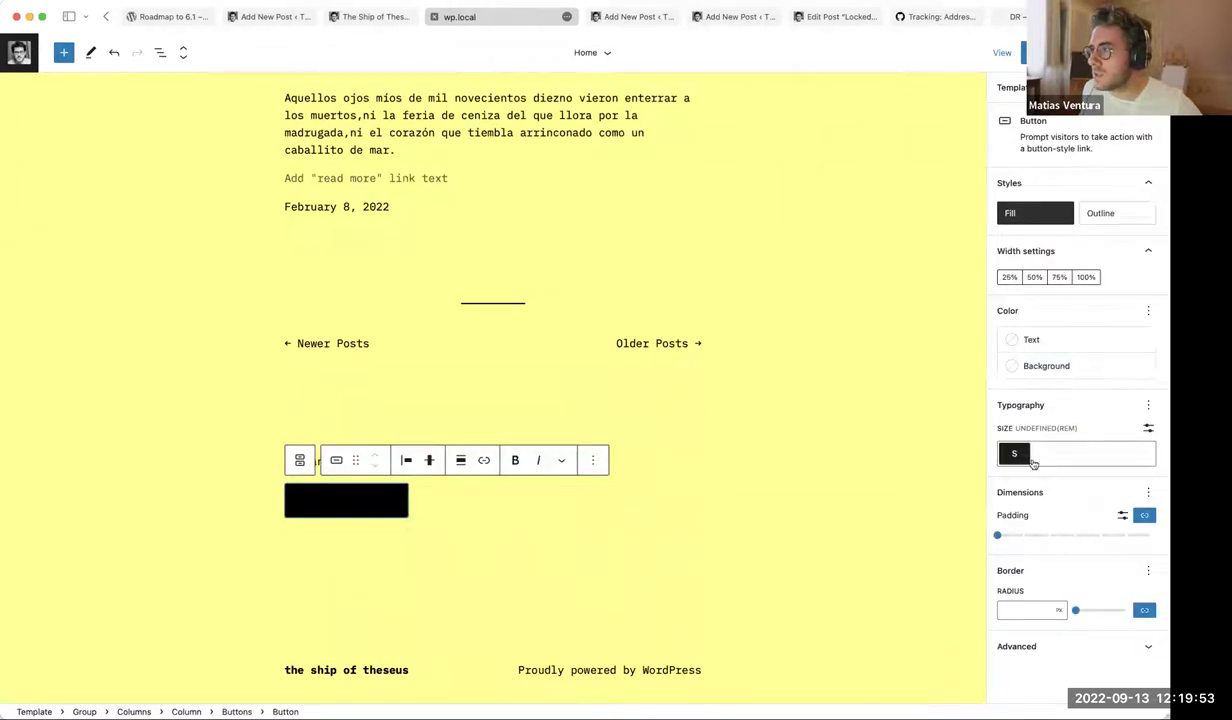
click(337, 500)
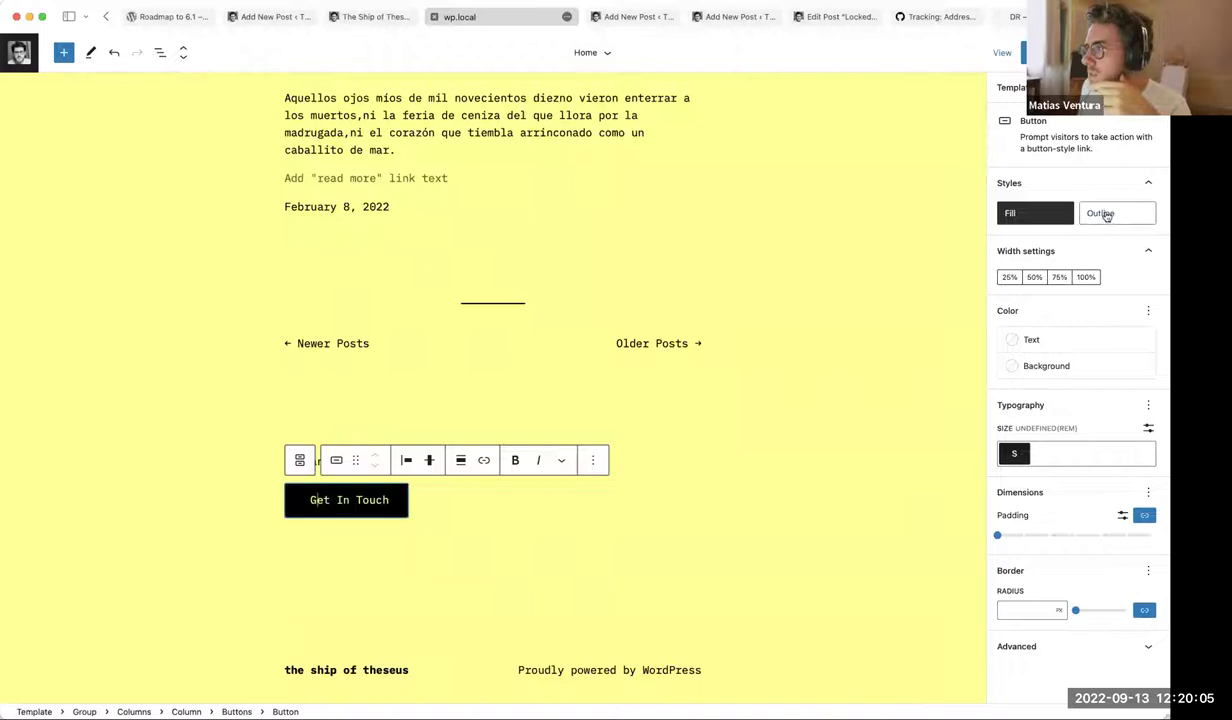
click(1047, 365)
click(1048, 366)
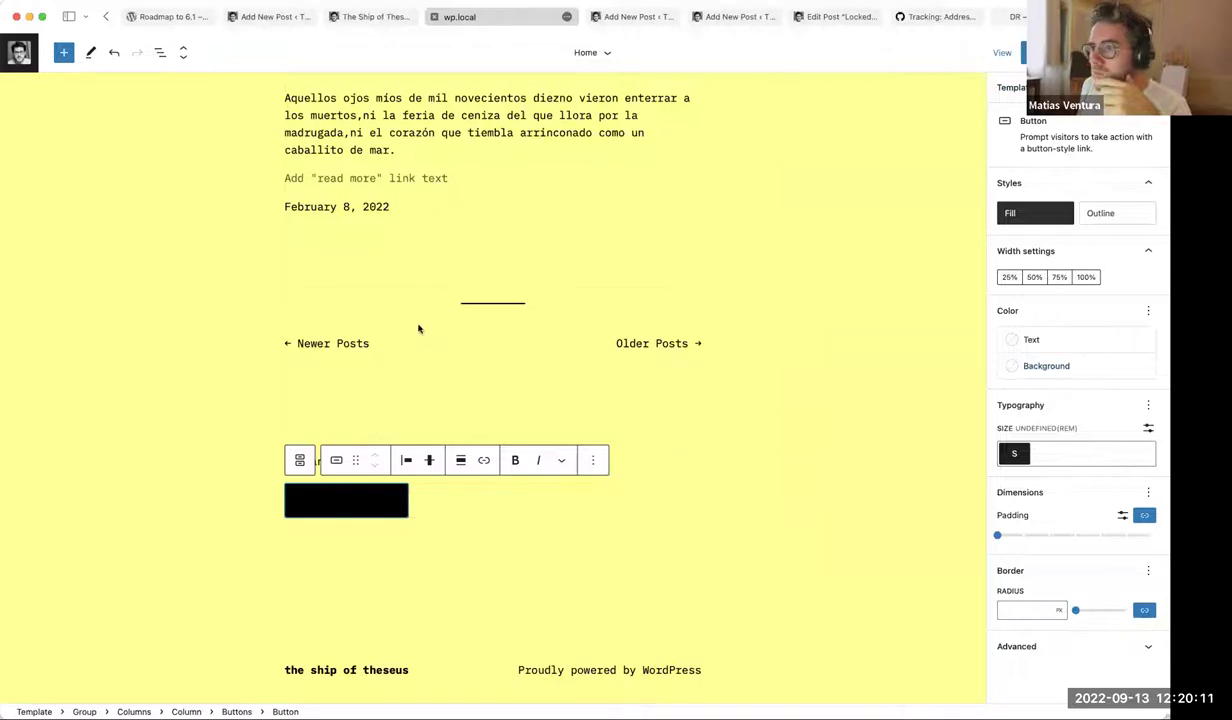
Open the global styles and view the typography settings for buttons
scroll(438, 328, up, 3)
click(402, 354)
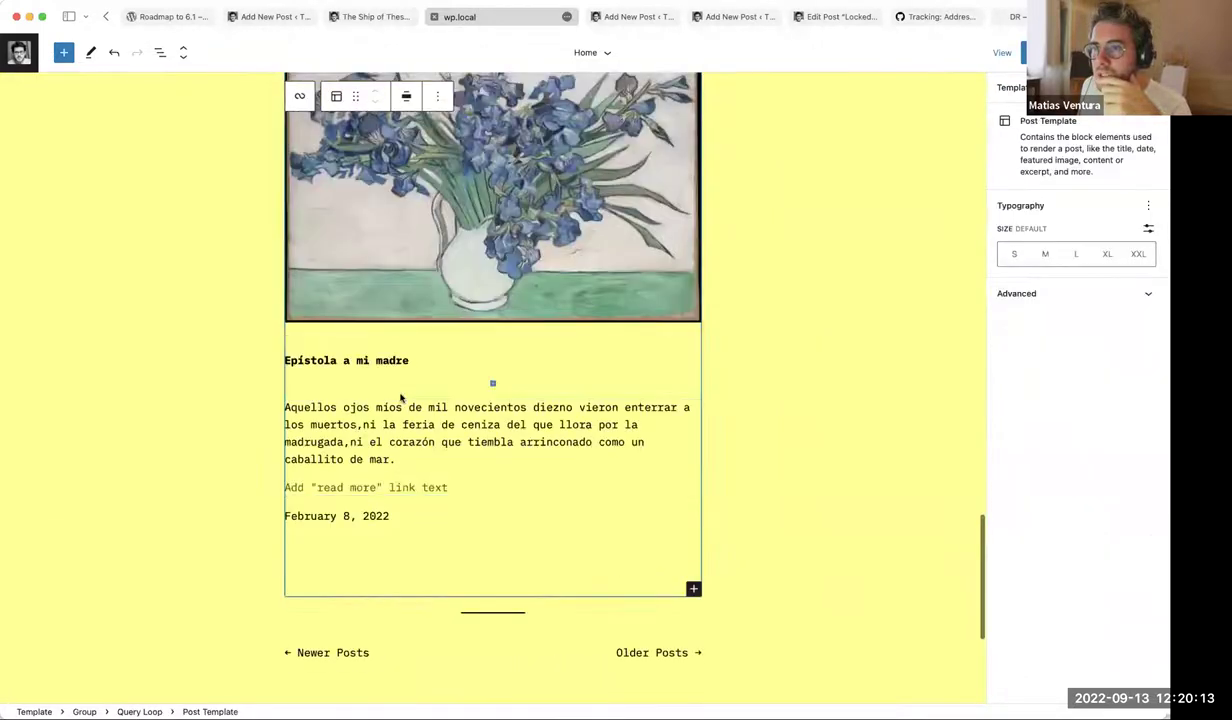
click(1078, 52)
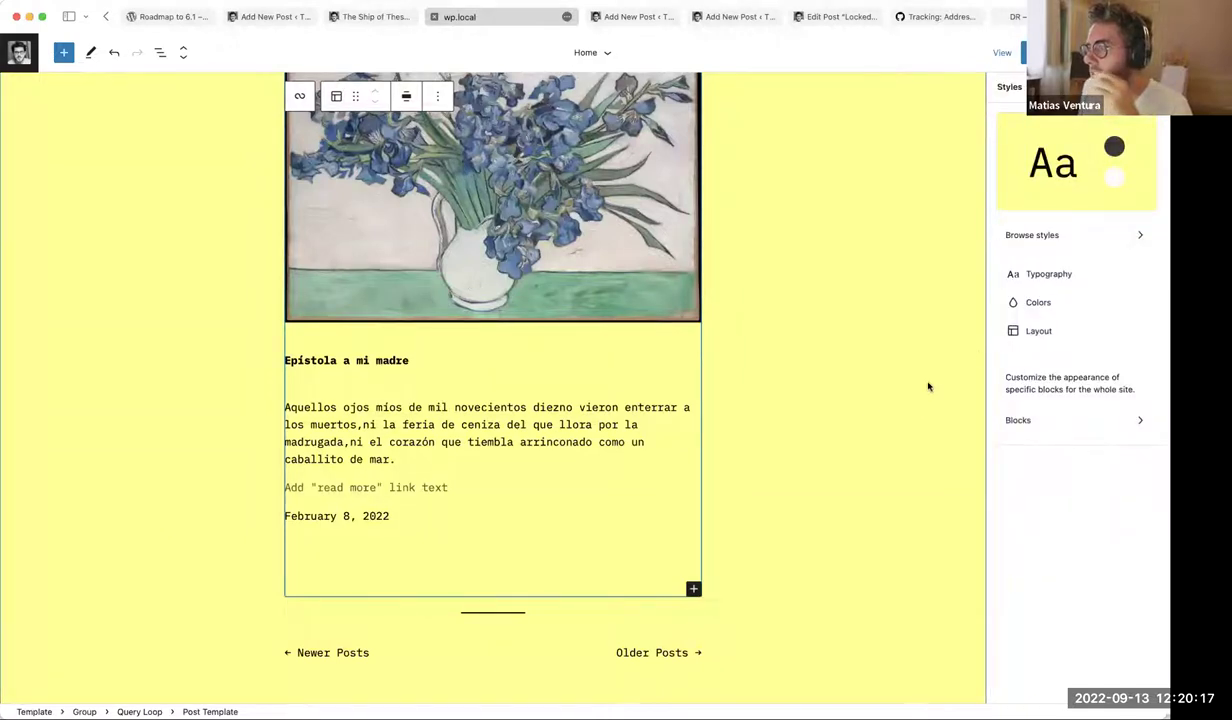
click(1071, 275)
click(1041, 294)
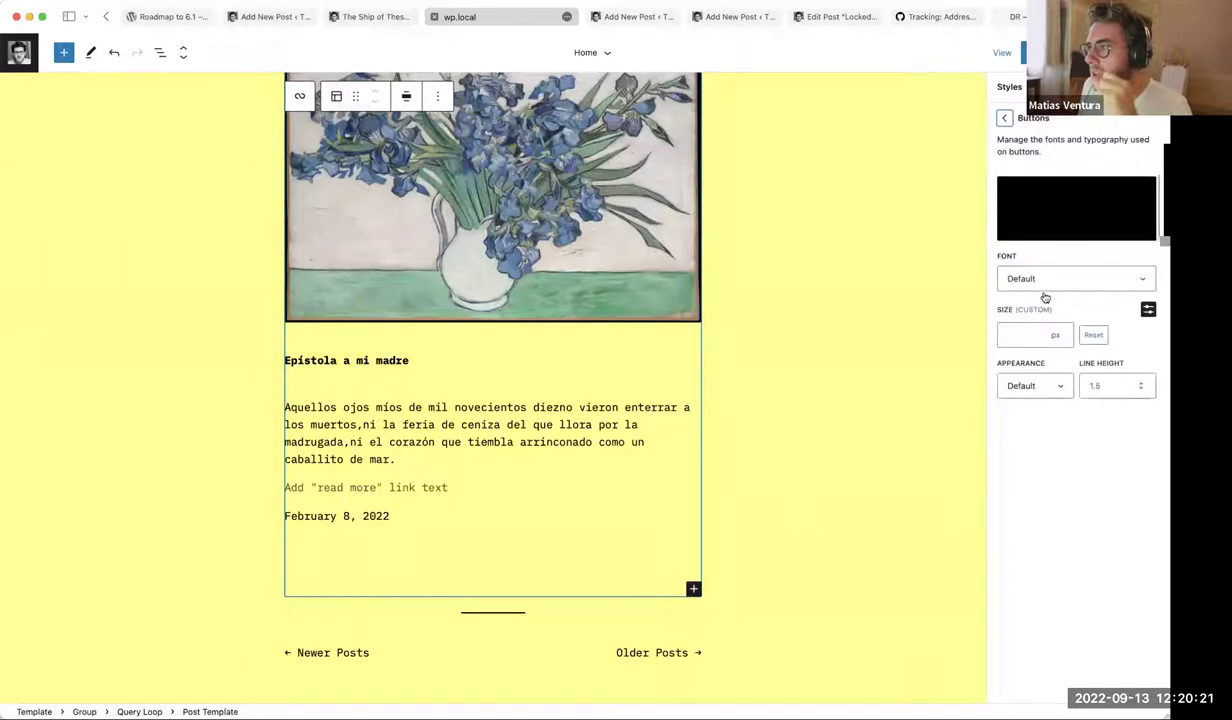
click(1007, 118)
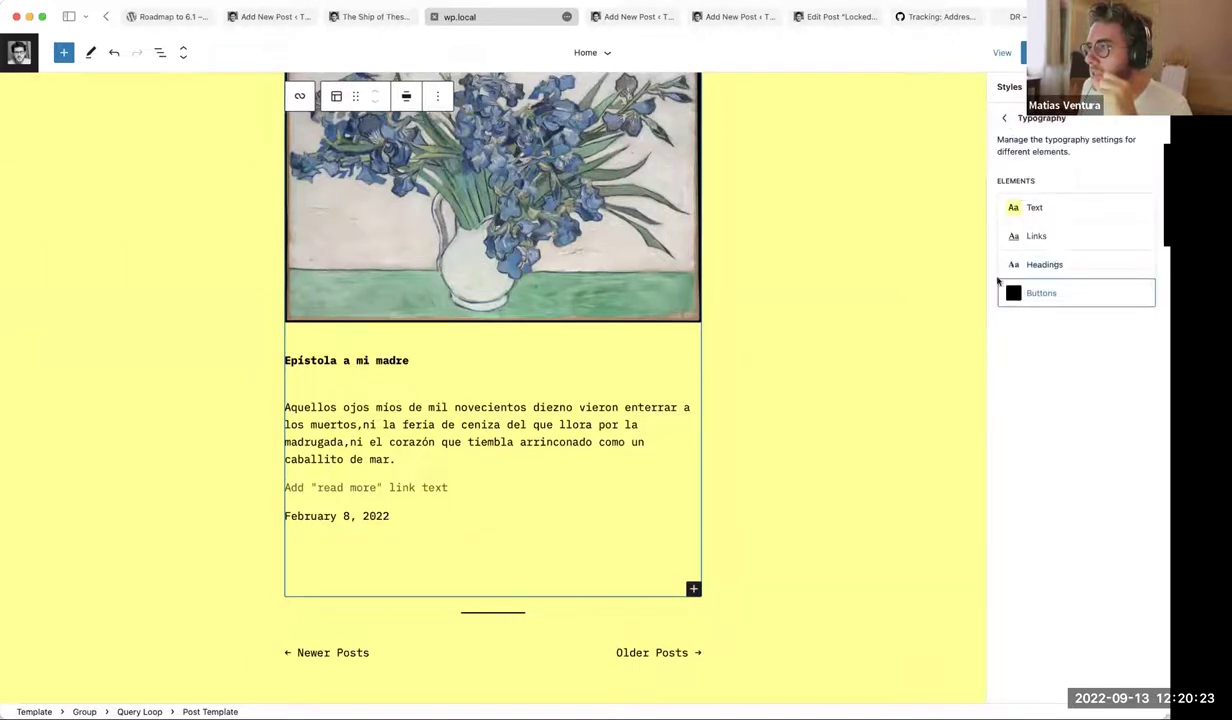
Go back to the notes post and place the cursor in the "Hover states." item
click(402, 167)
click(257, 17)
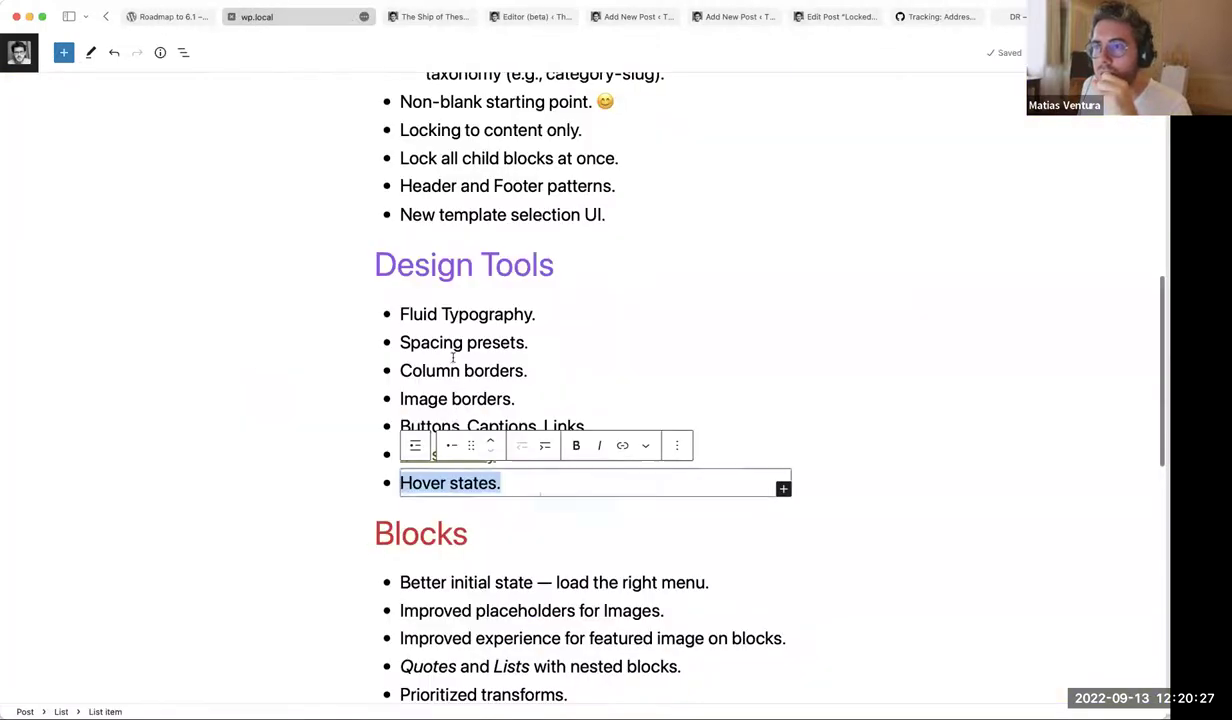
click(453, 342)
click(497, 485)
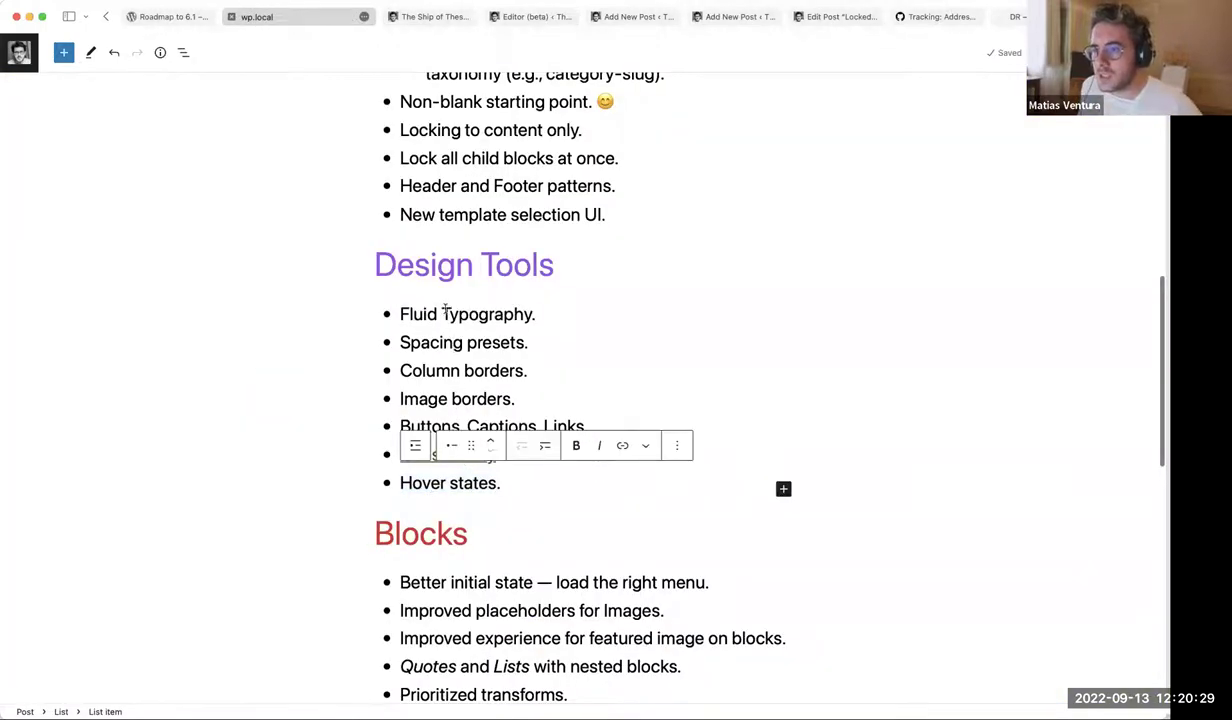
Highlight the "Appearance Tools opt-in via add_theme_support." item in the Dev Tools section
scroll(272, 421, down, 10)
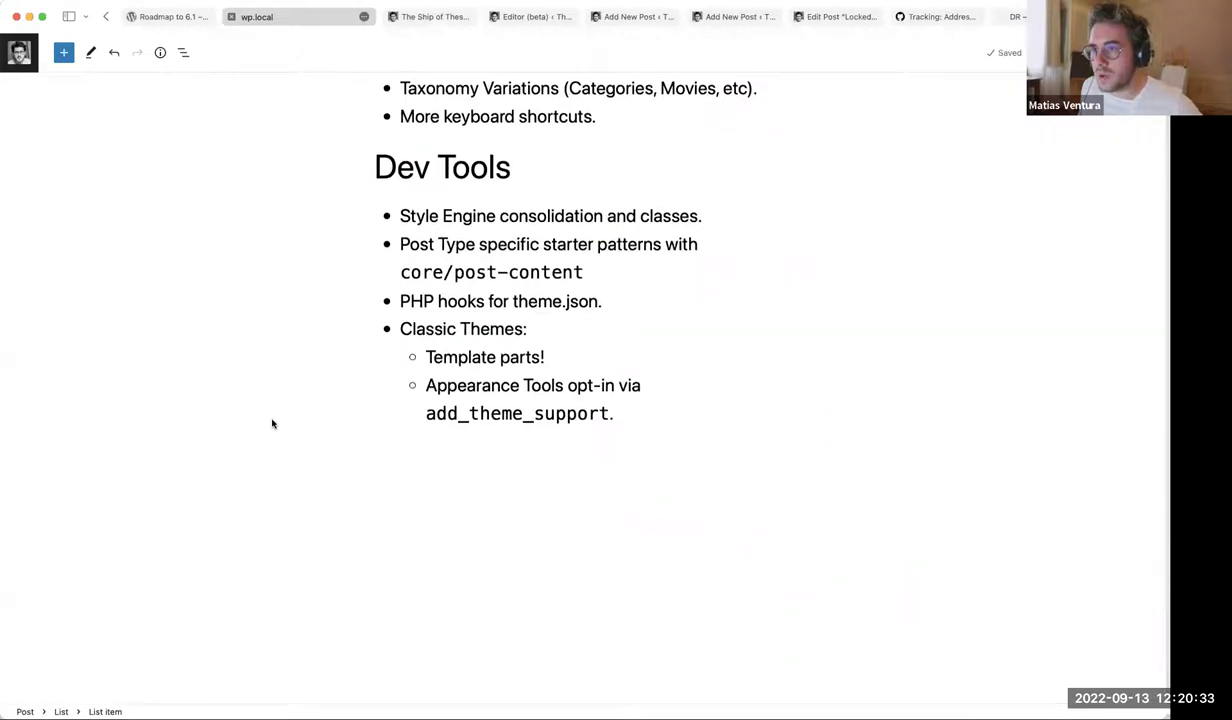
scroll(272, 422, up, 2)
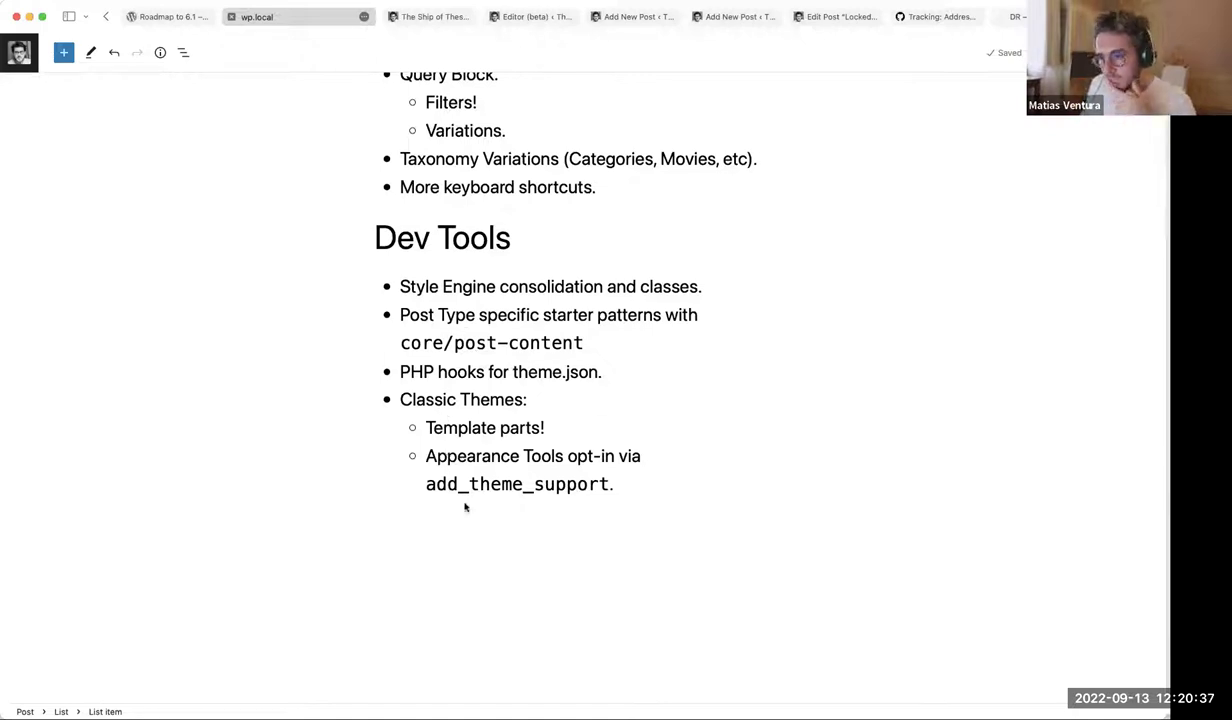
triple_click(505, 456)
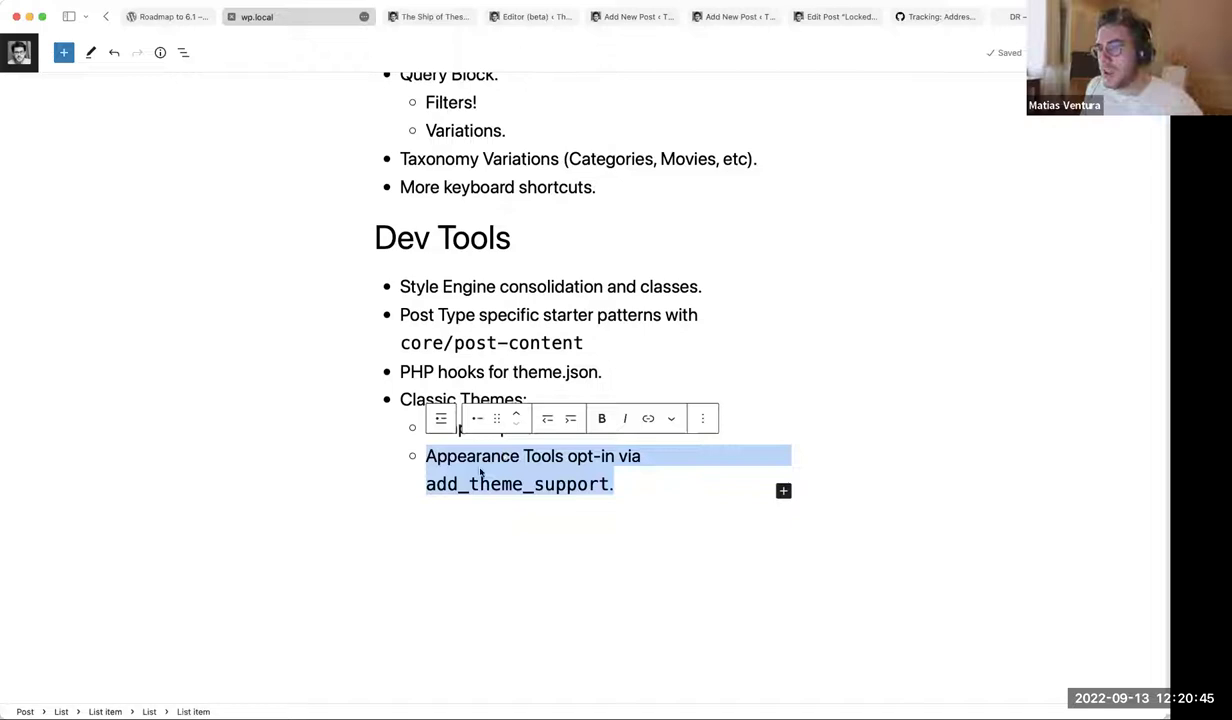
scroll(244, 444, up, 2)
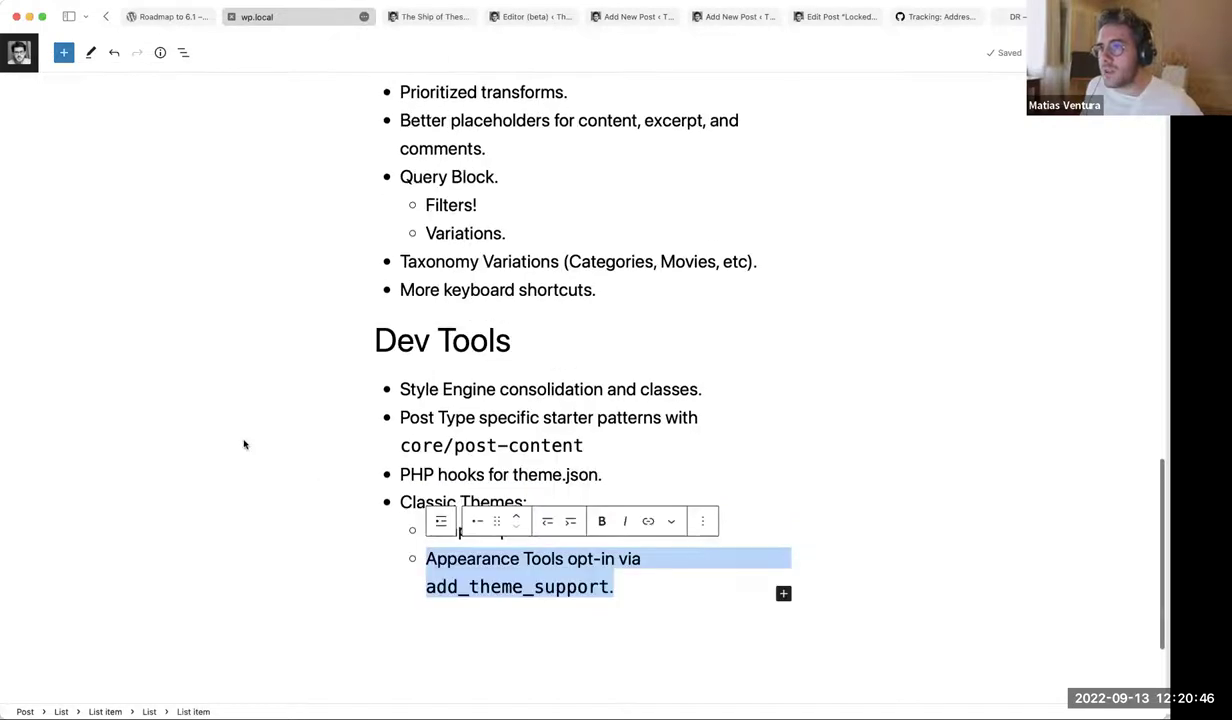
Check the published homepage, return to the notes post and highlight the "Style Engine consolidation and classes." item
click(418, 17)
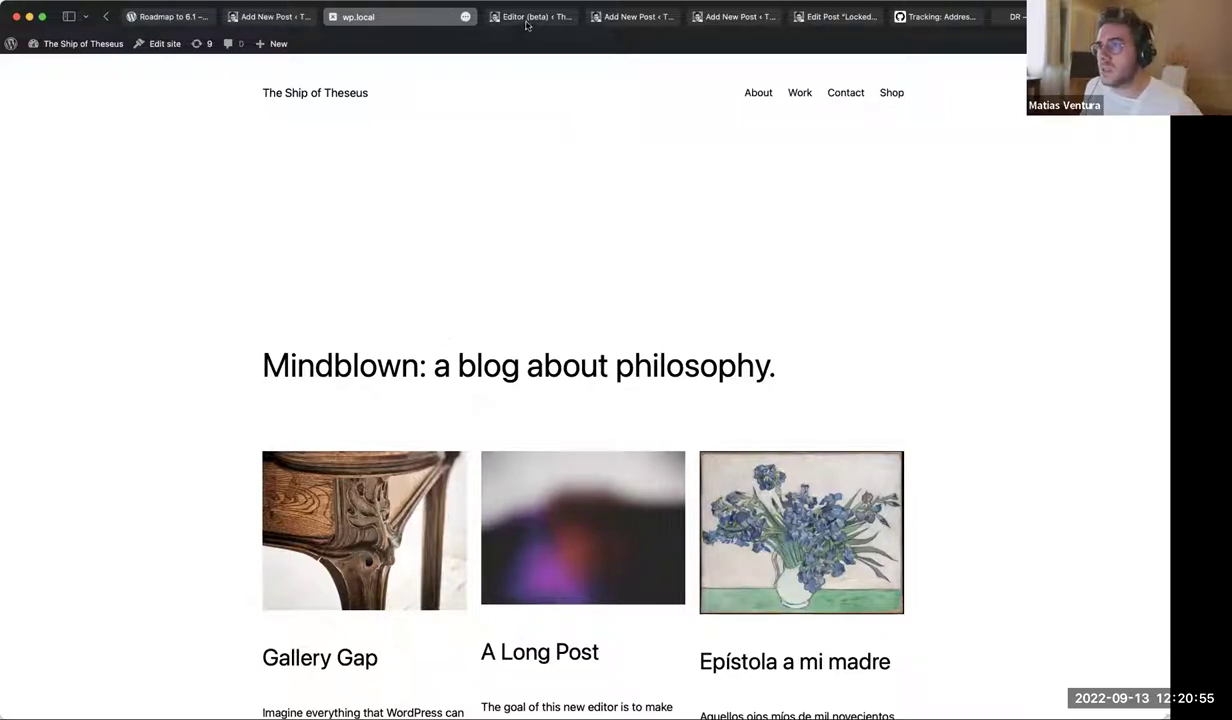
mouse_move(526, 17)
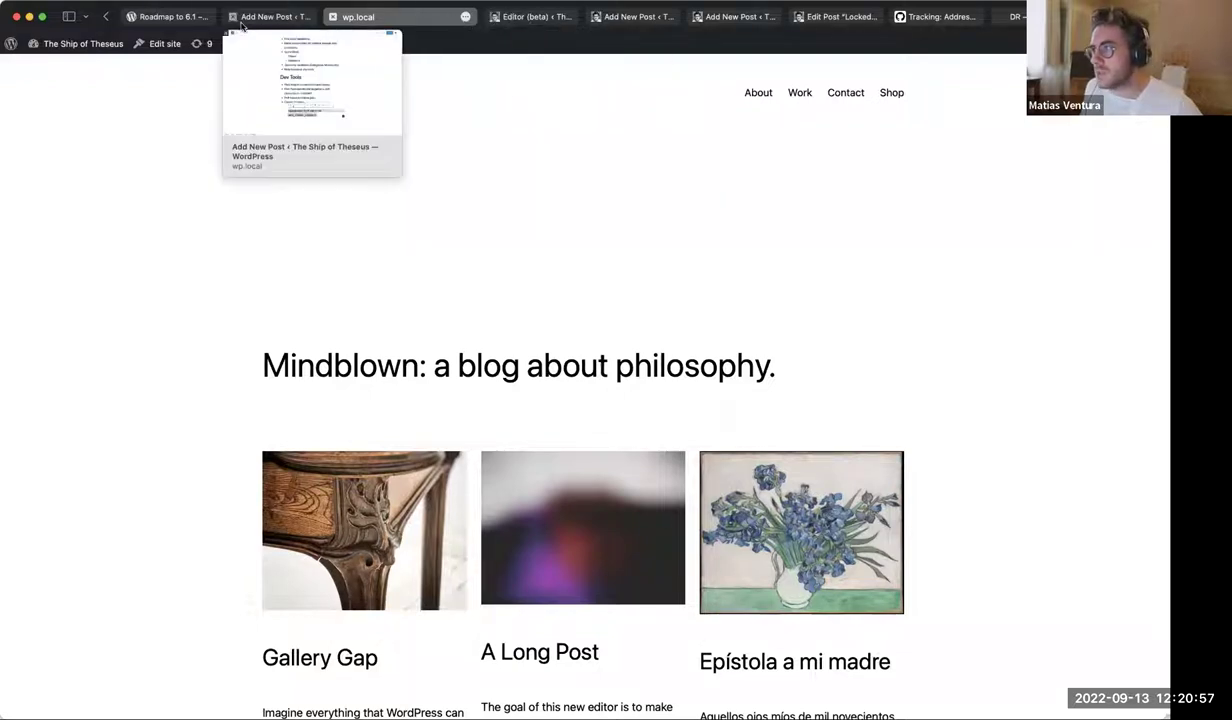
click(277, 18)
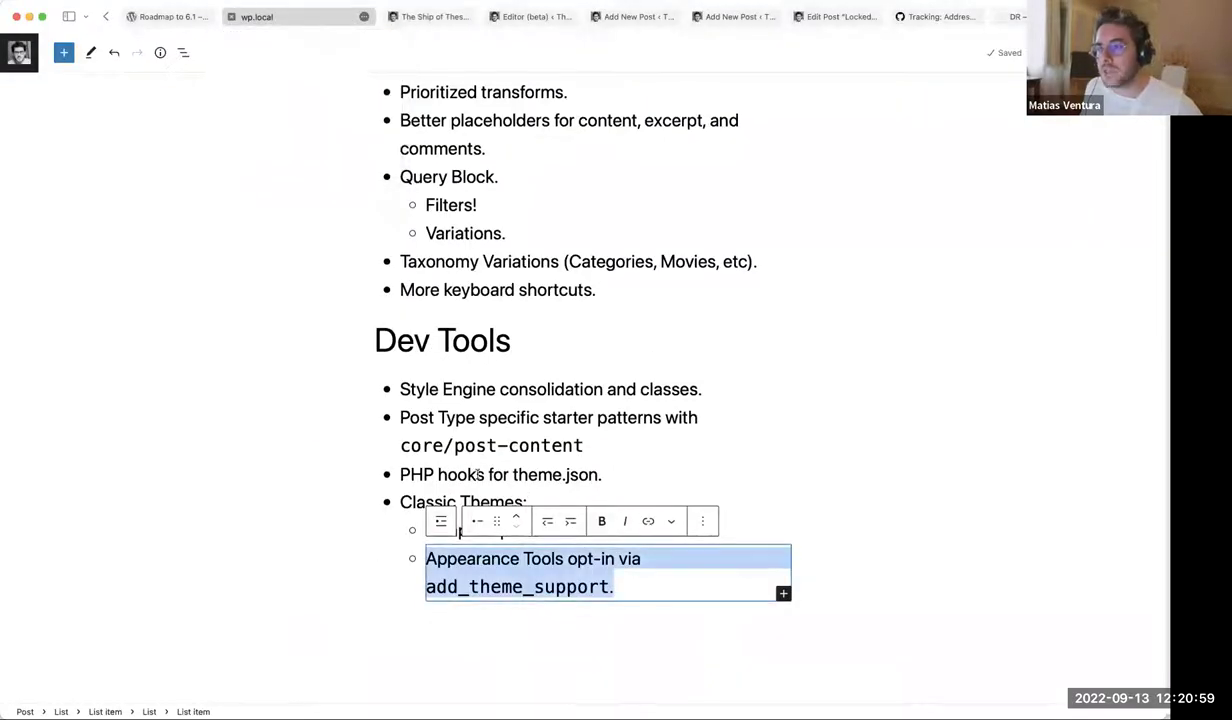
click(481, 502)
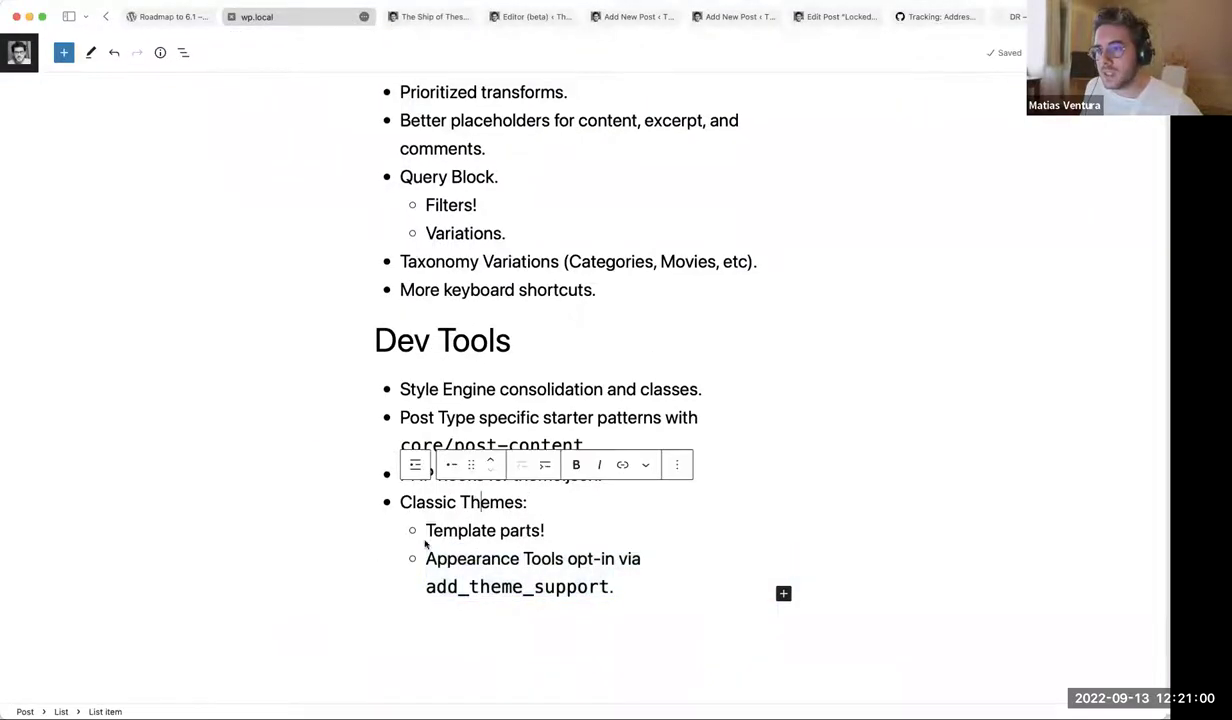
triple_click(543, 389)
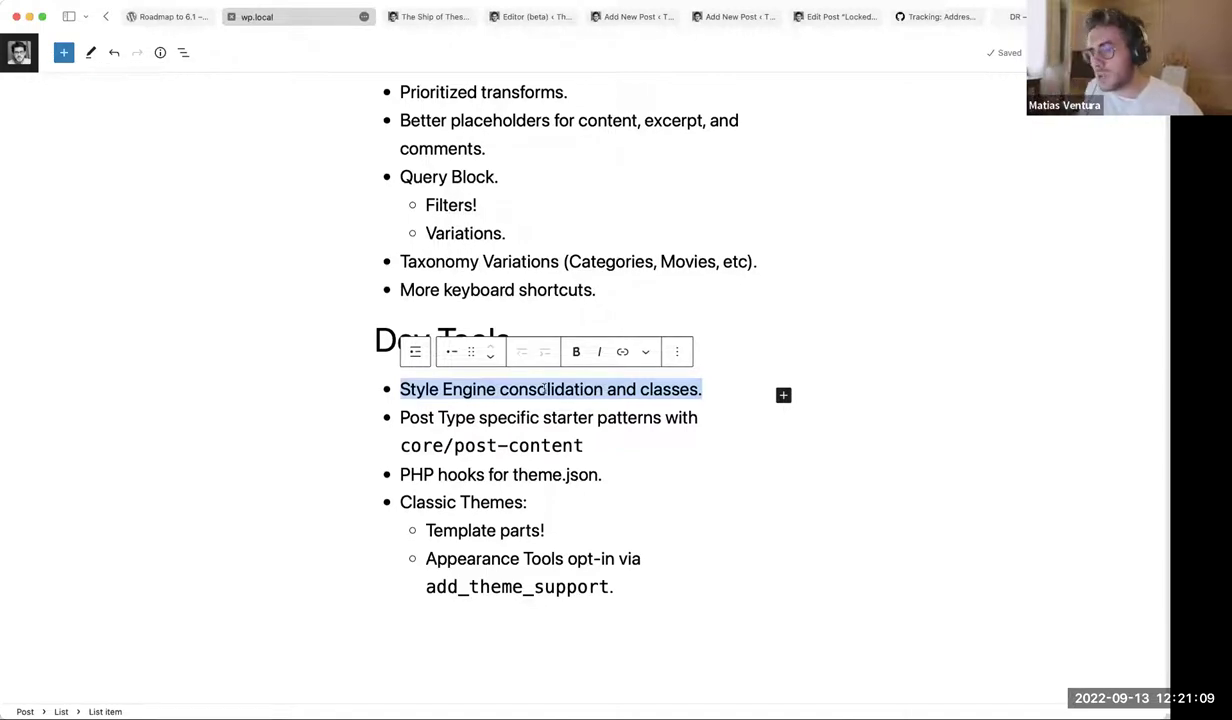
Examine the published homepage down to its footer and return to the Dev Tools notes in the post
click(446, 16)
click(530, 16)
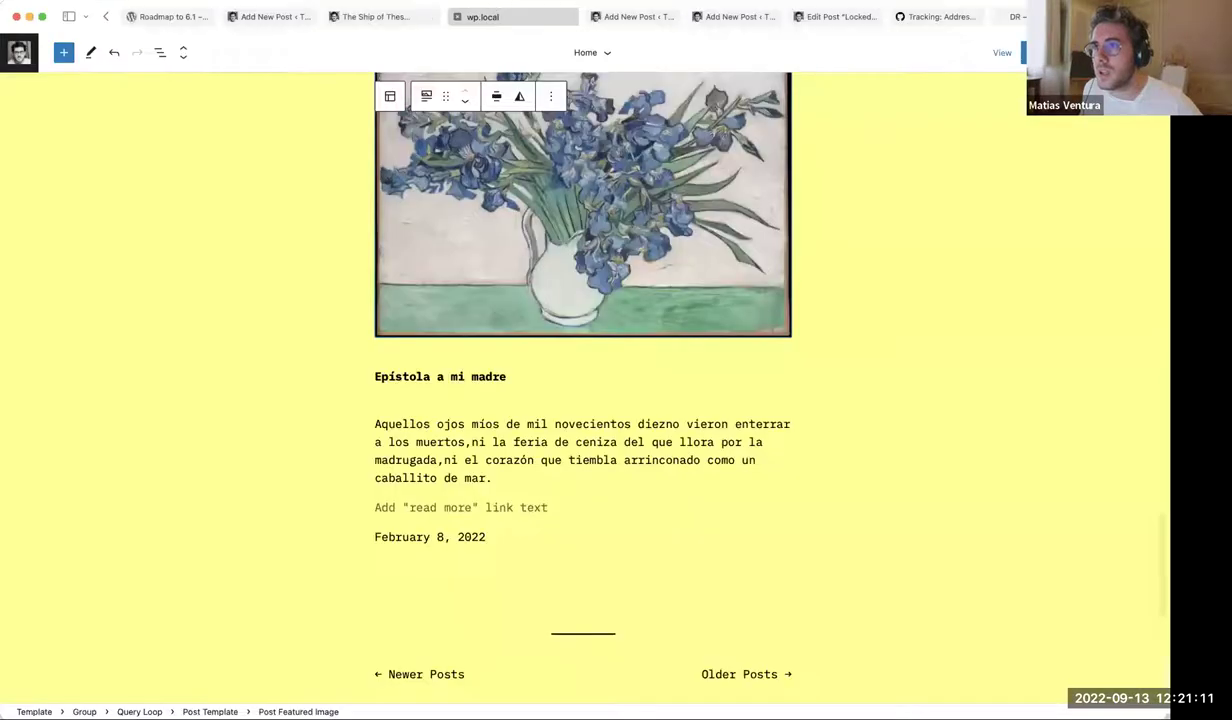
click(391, 17)
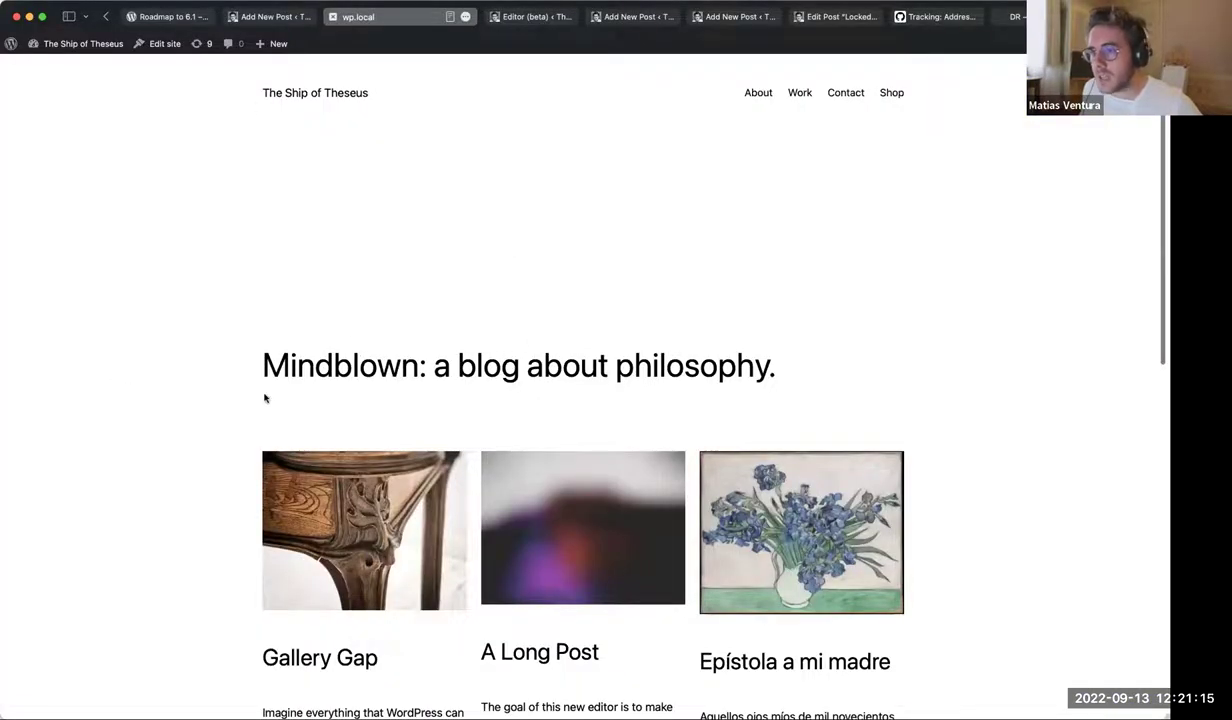
scroll(280, 500, down, 3)
scroll(143, 390, down, 10)
scroll(143, 390, up, 12)
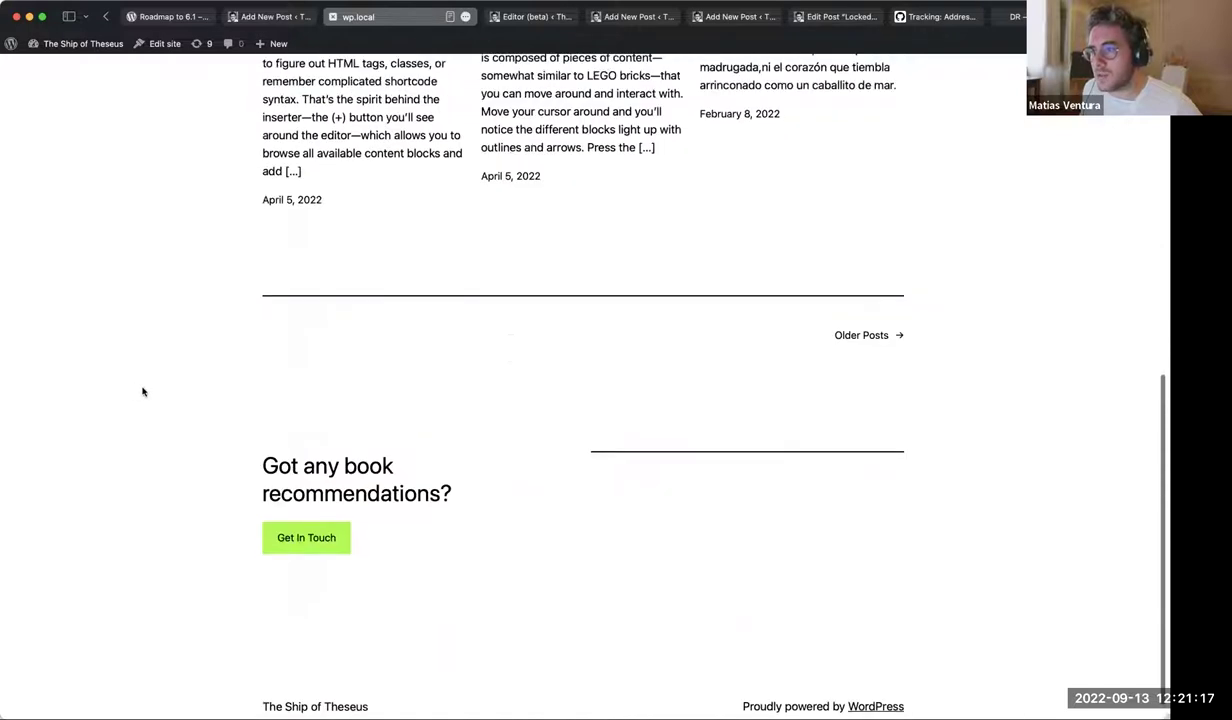
click(541, 17)
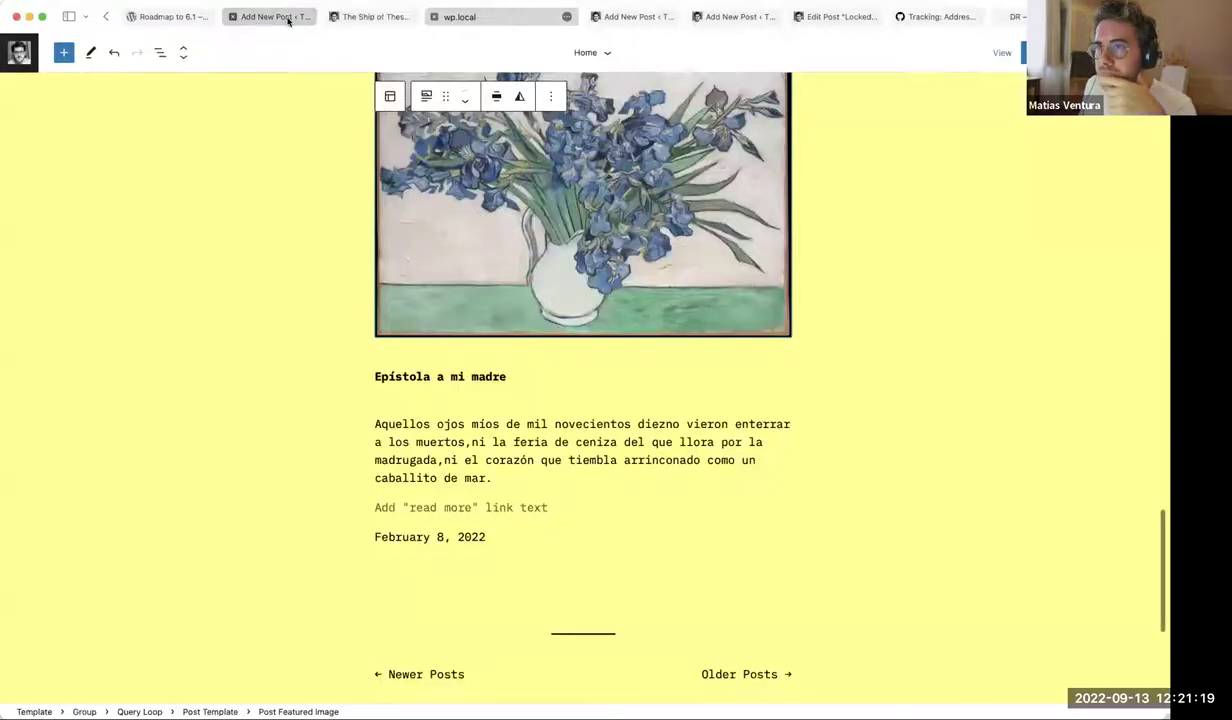
click(166, 16)
click(285, 16)
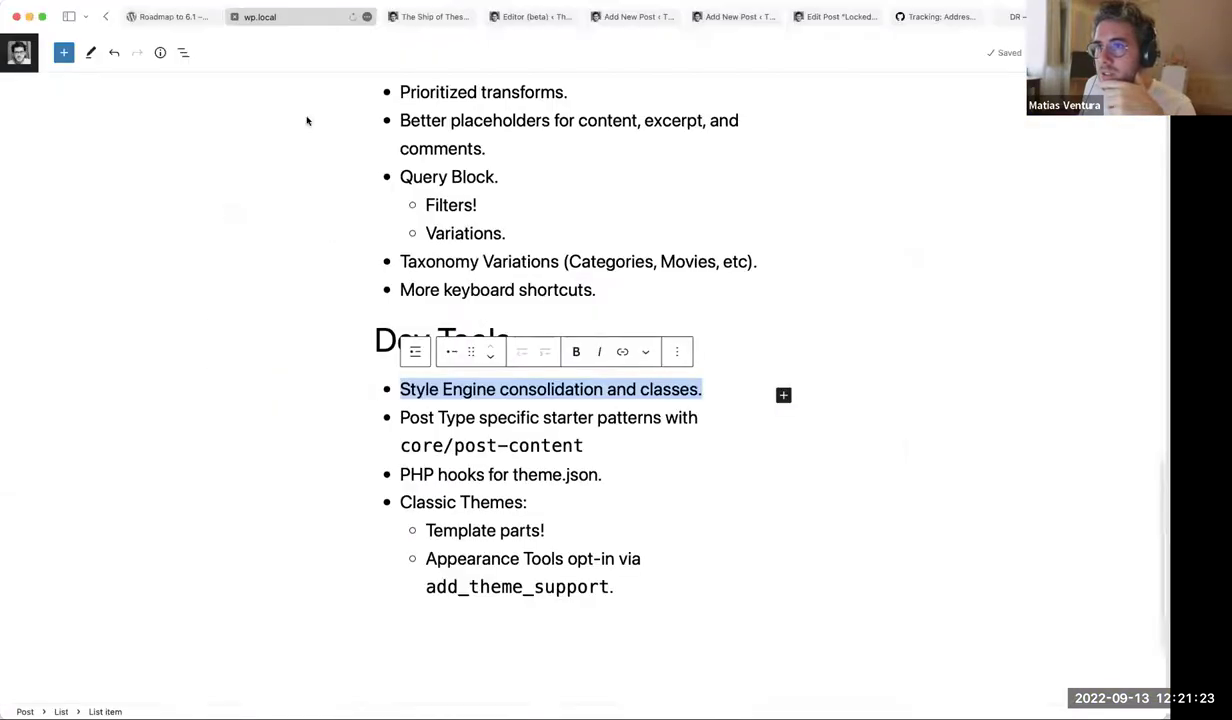
Review the Design Tools and Blocks notes, placing the cursor in the "Hover states." item and the "Better initial state" item
scroll(452, 508, up, 5)
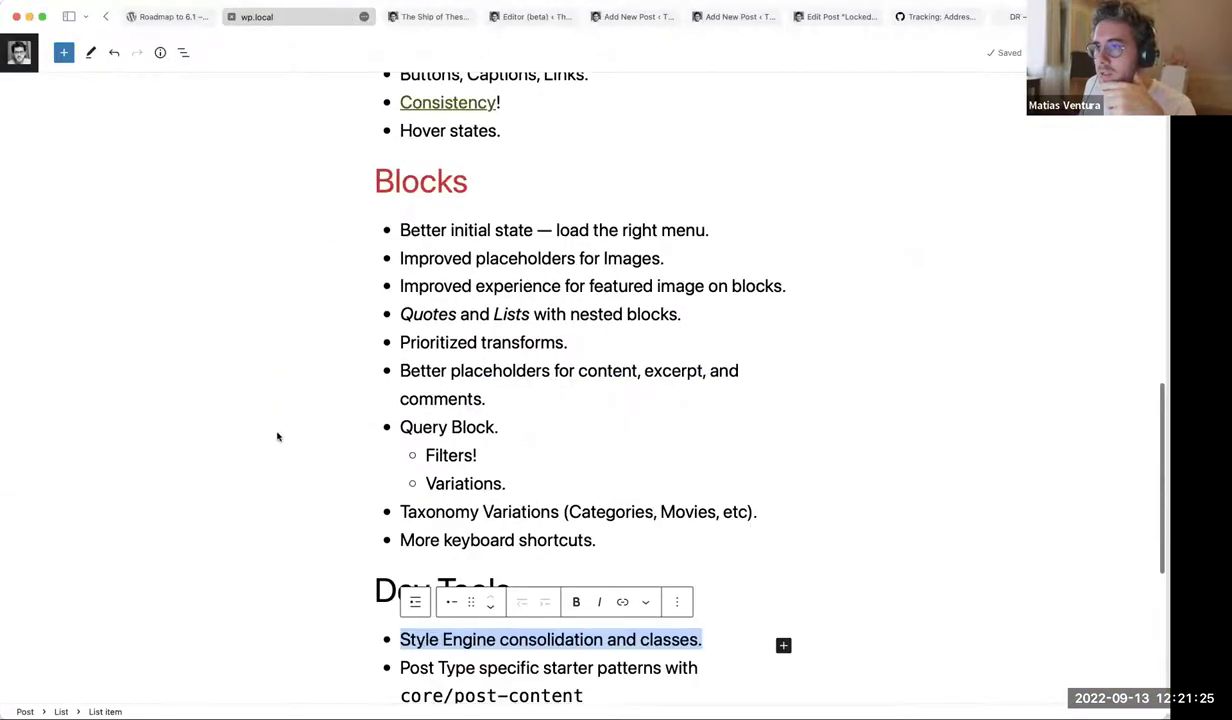
scroll(278, 436, up, 10)
scroll(278, 436, up, 7)
scroll(276, 434, down, 10)
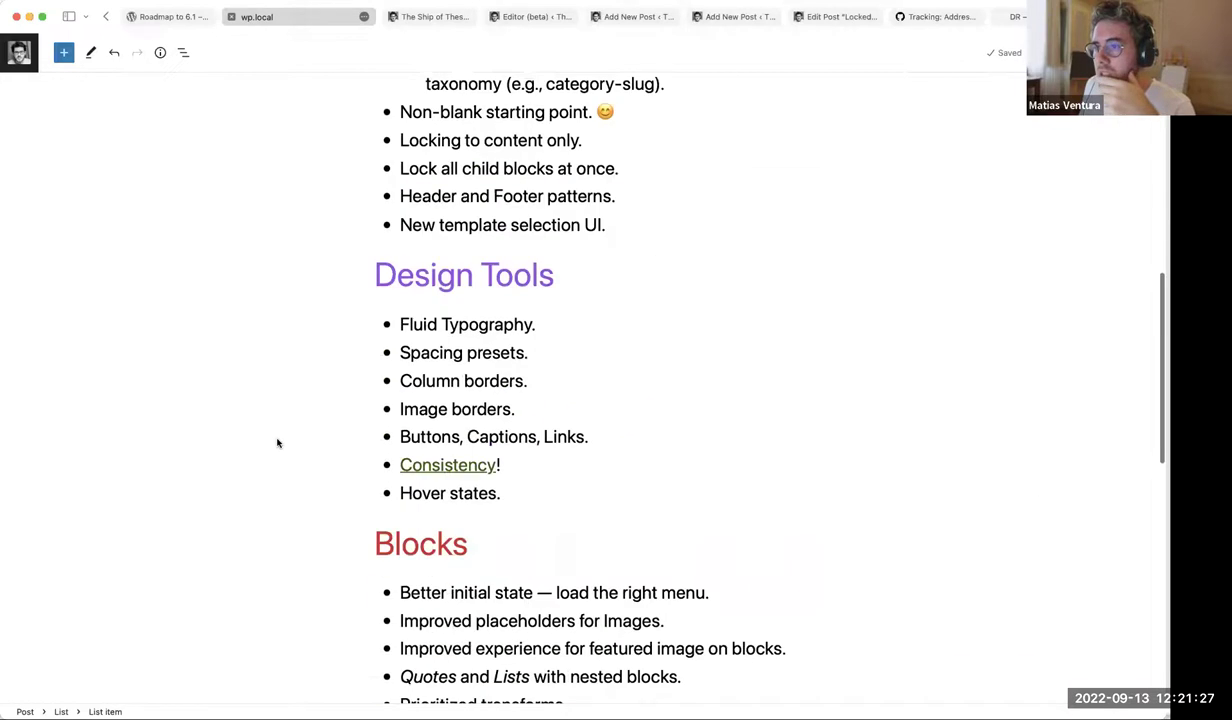
scroll(342, 407, down, 2)
click(514, 399)
scroll(220, 407, down, 5)
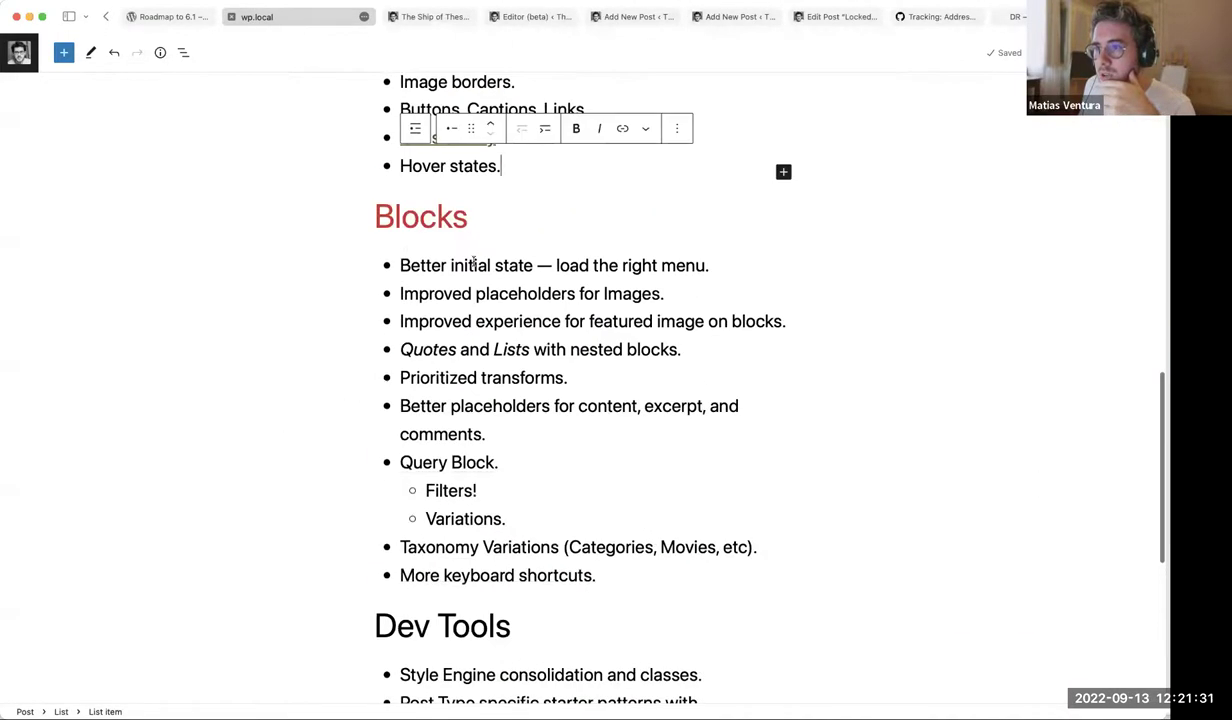
click(474, 264)
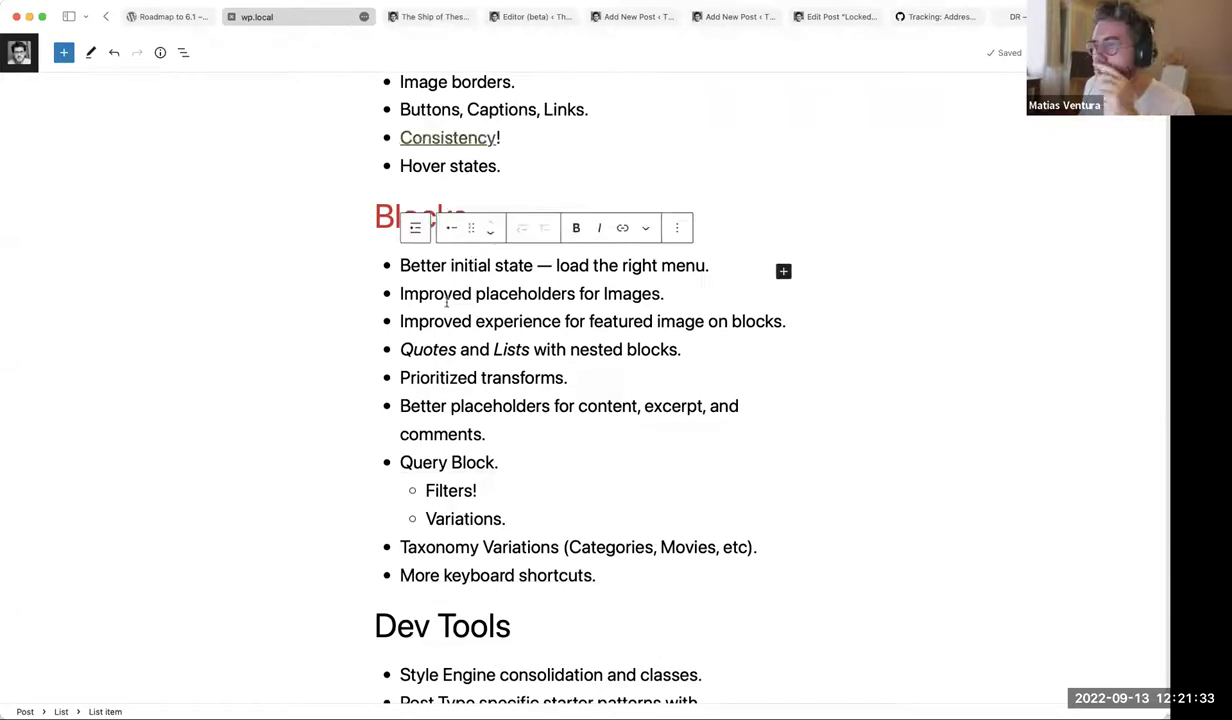
Check the published homepage, then look over the Home template in the site editor with the global Styles open
click(434, 17)
click(553, 20)
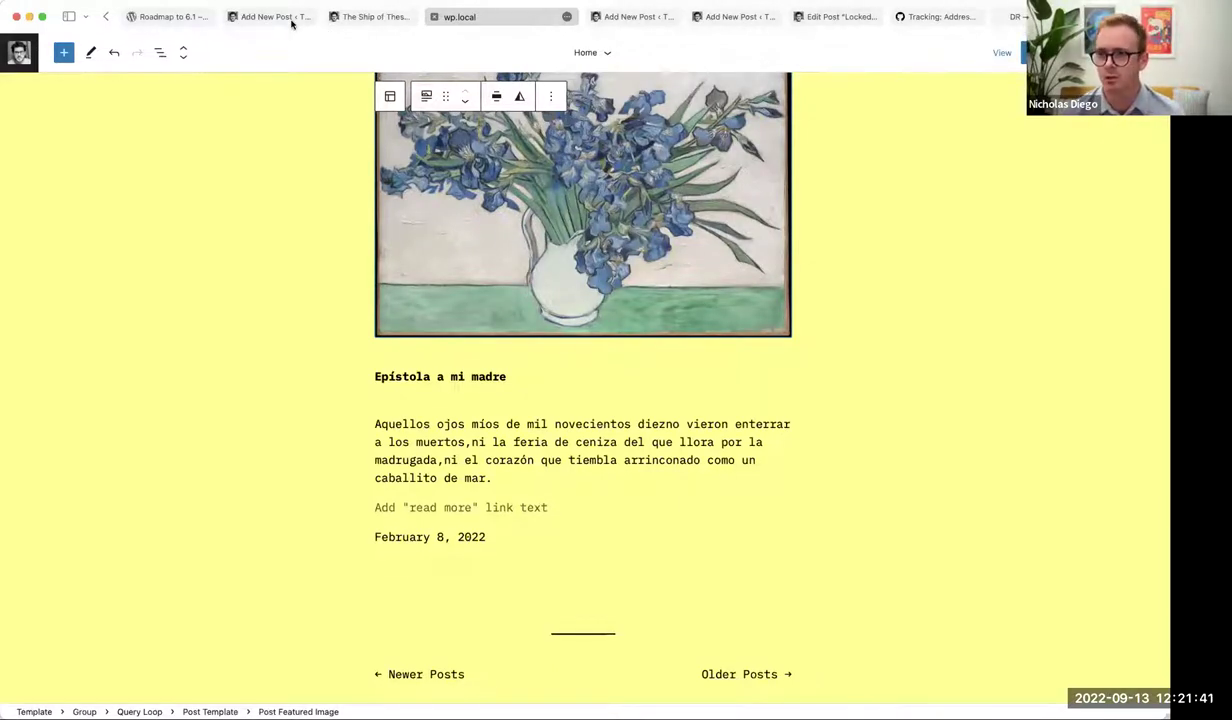
click(378, 18)
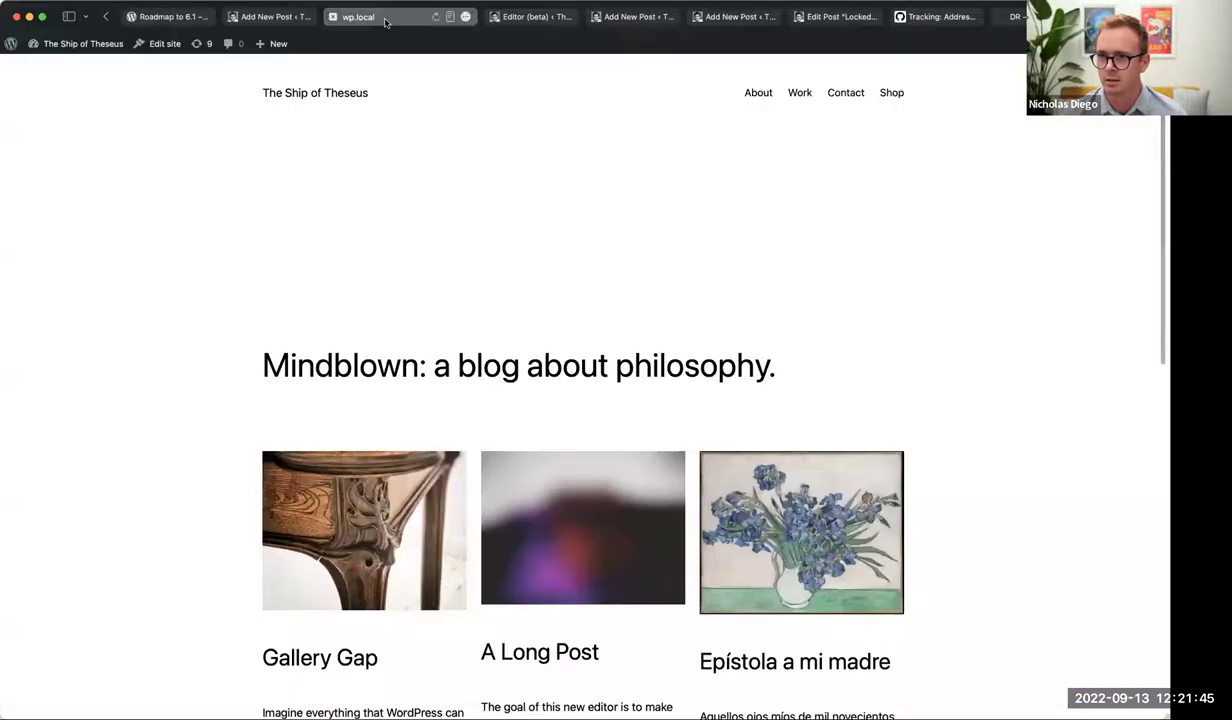
click(270, 18)
click(535, 18)
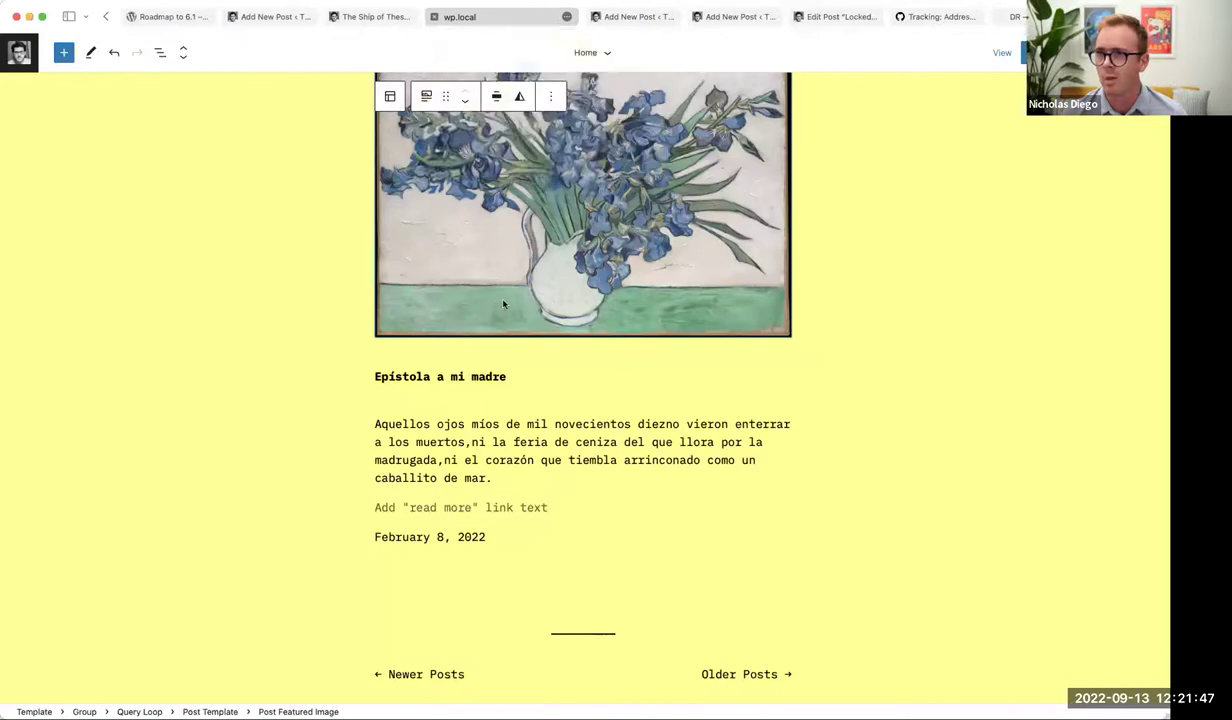
scroll(503, 304, up, 20)
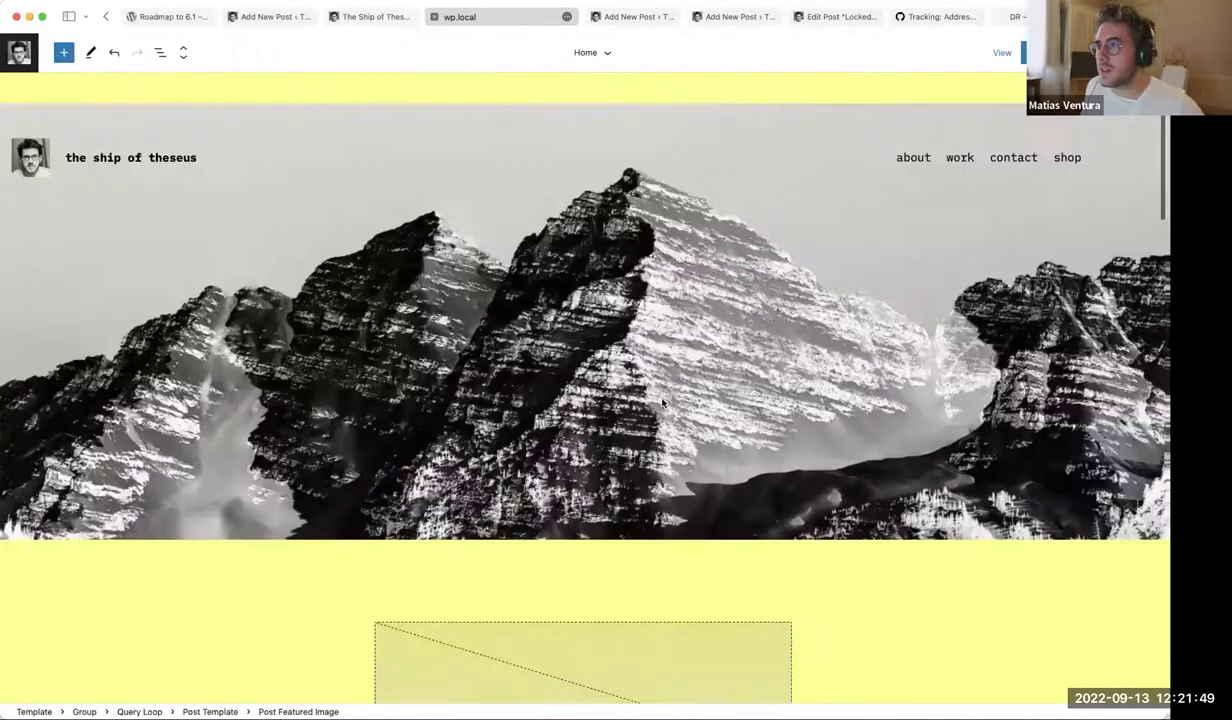
scroll(662, 402, down, 8)
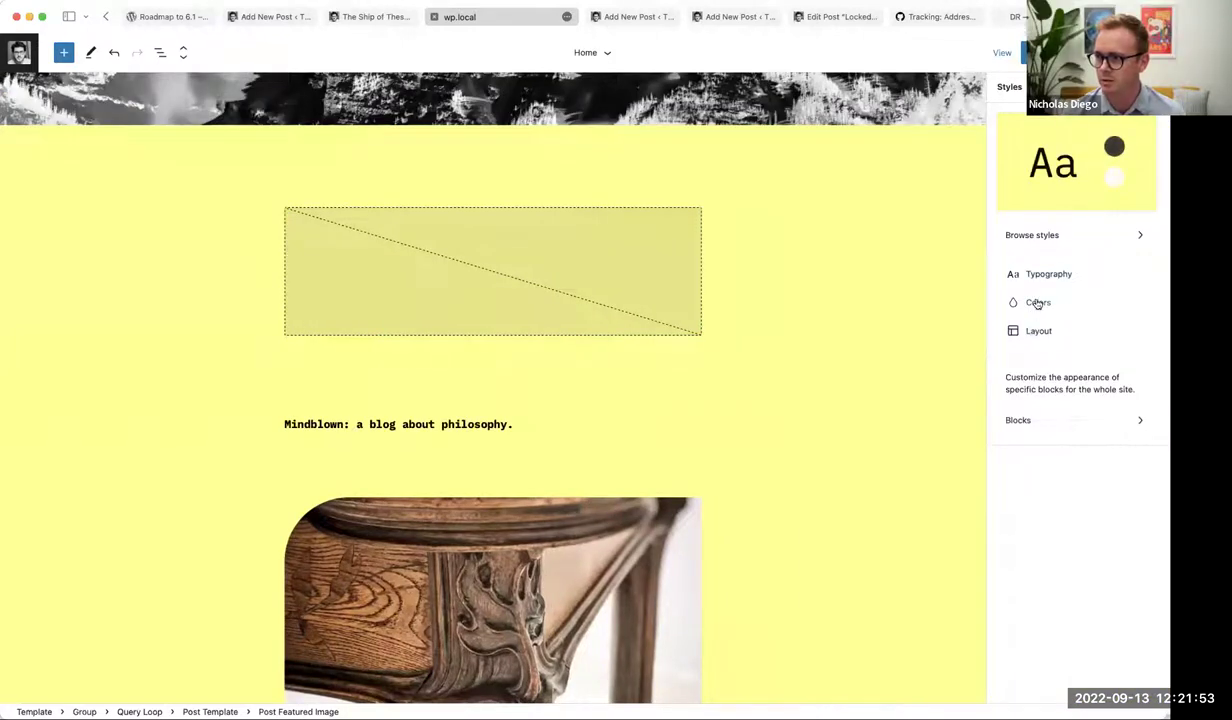
Open the site-wide link colors and inspect their default and hover states
click(1031, 302)
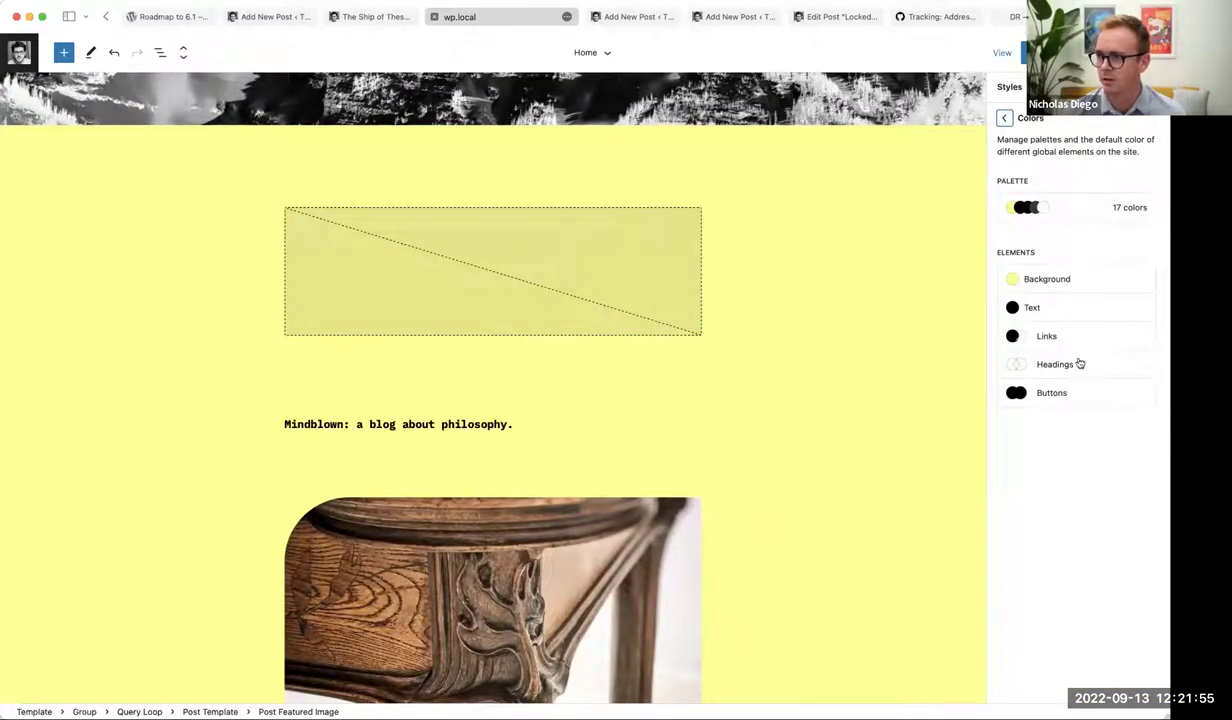
click(1060, 339)
click(1058, 186)
click(1015, 182)
click(1059, 184)
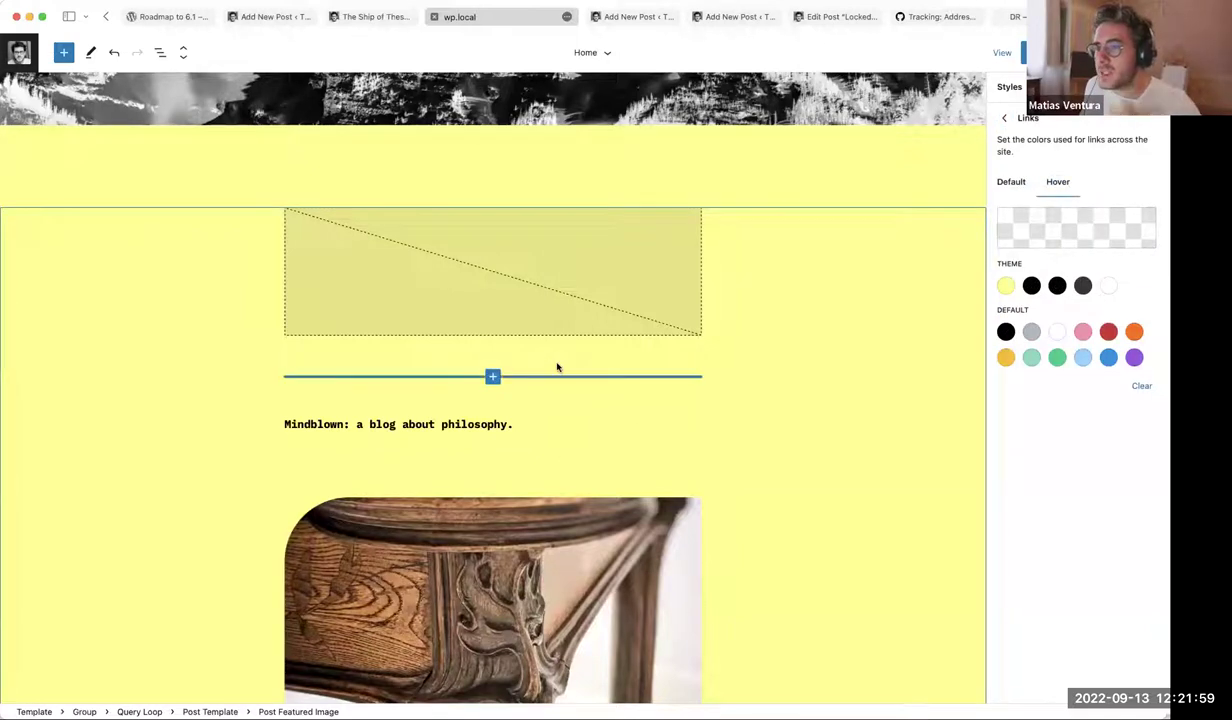
Look through the Home template, selecting the "Get In Touch" button and the "Mindblown: a blog about philosophy." heading
scroll(840, 480, down, 15)
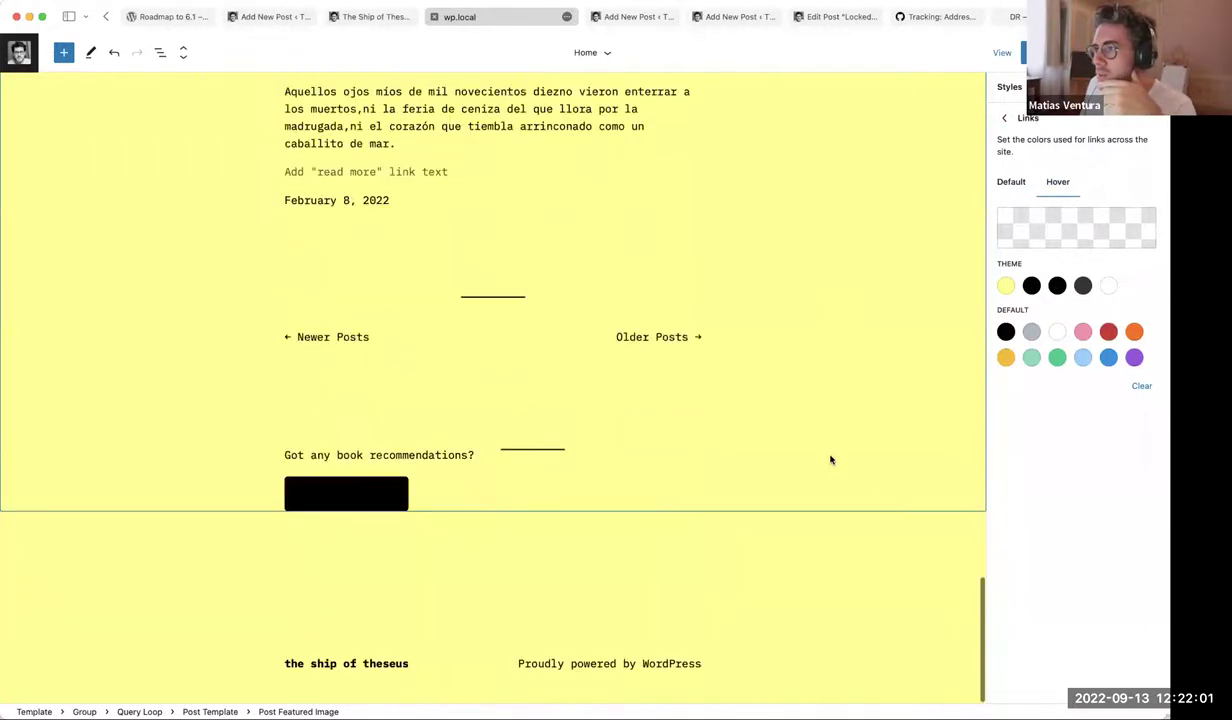
click(362, 493)
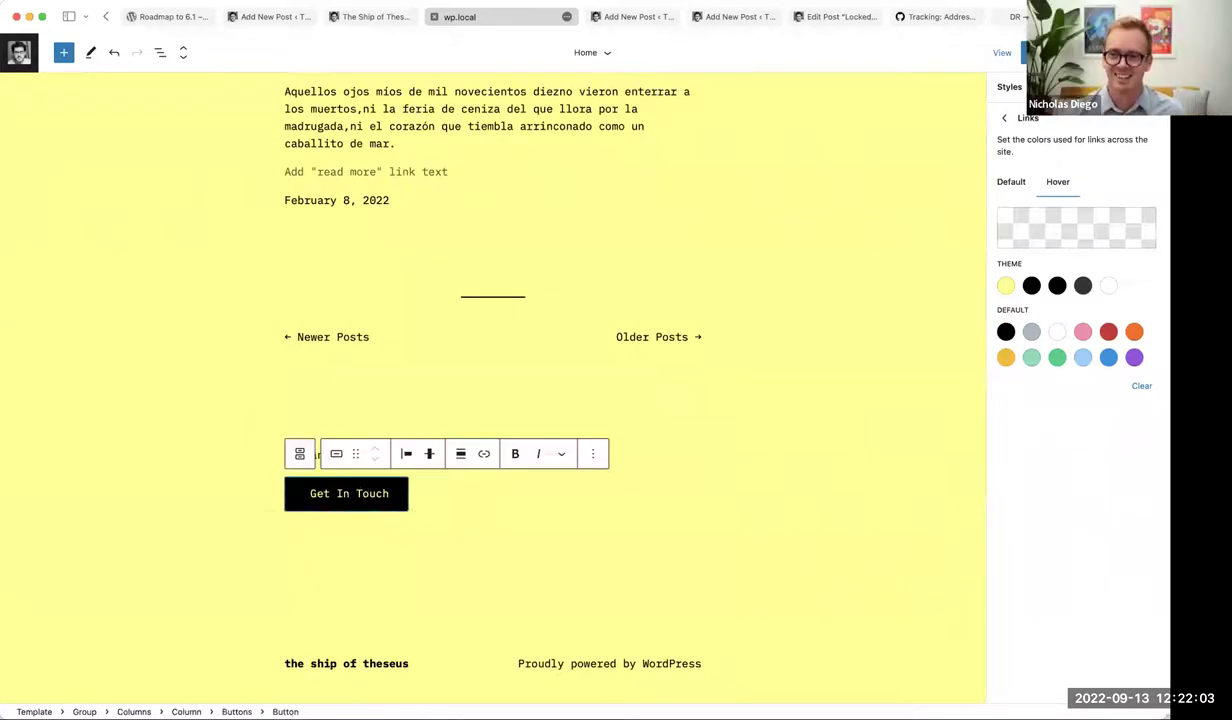
scroll(685, 432, up, 10)
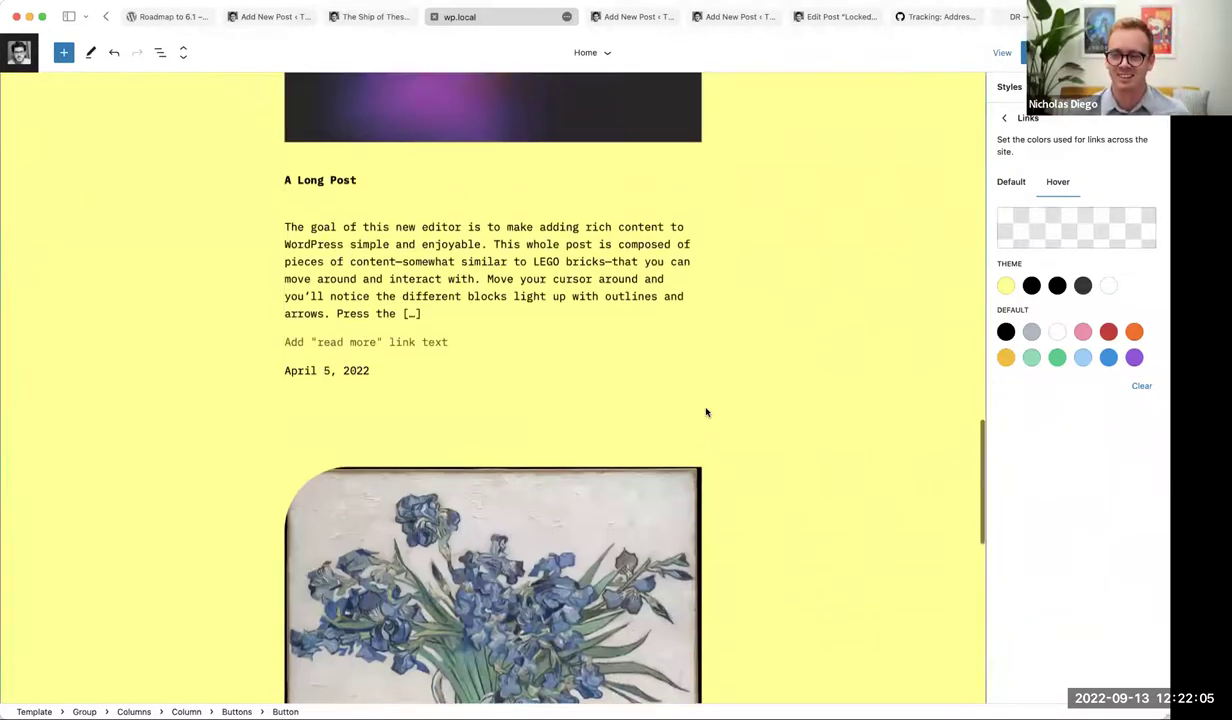
scroll(709, 403, up, 15)
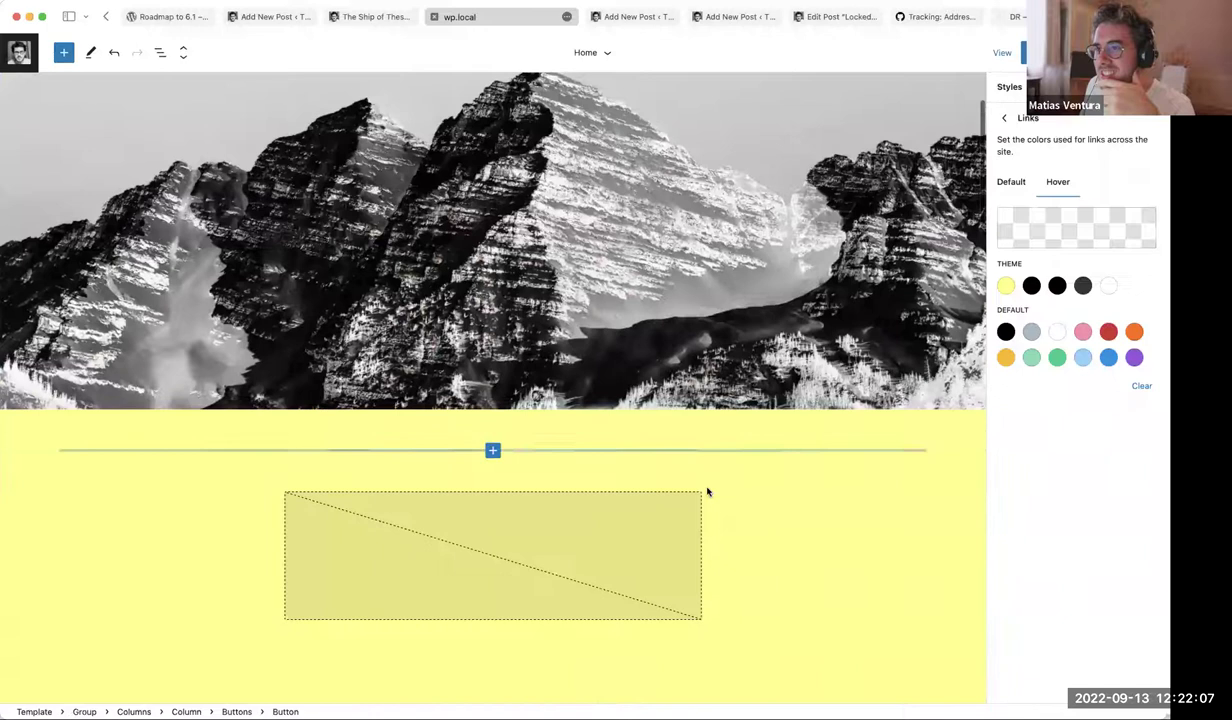
scroll(773, 536, down, 4)
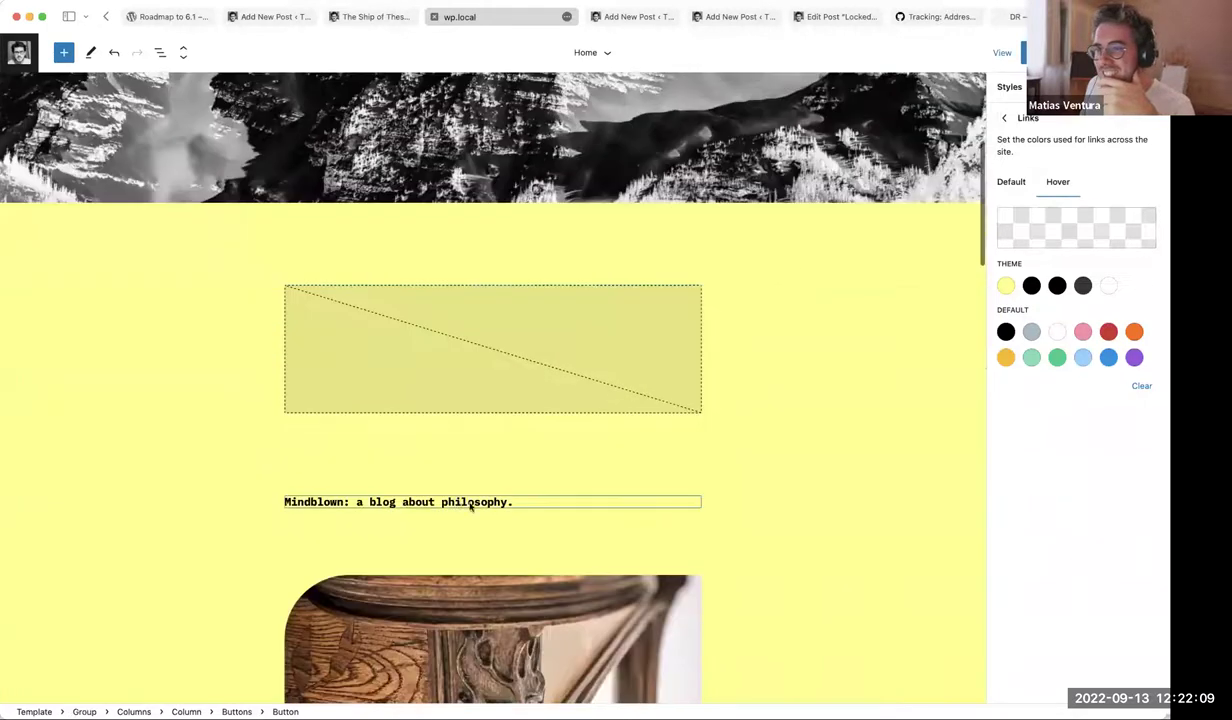
click(543, 504)
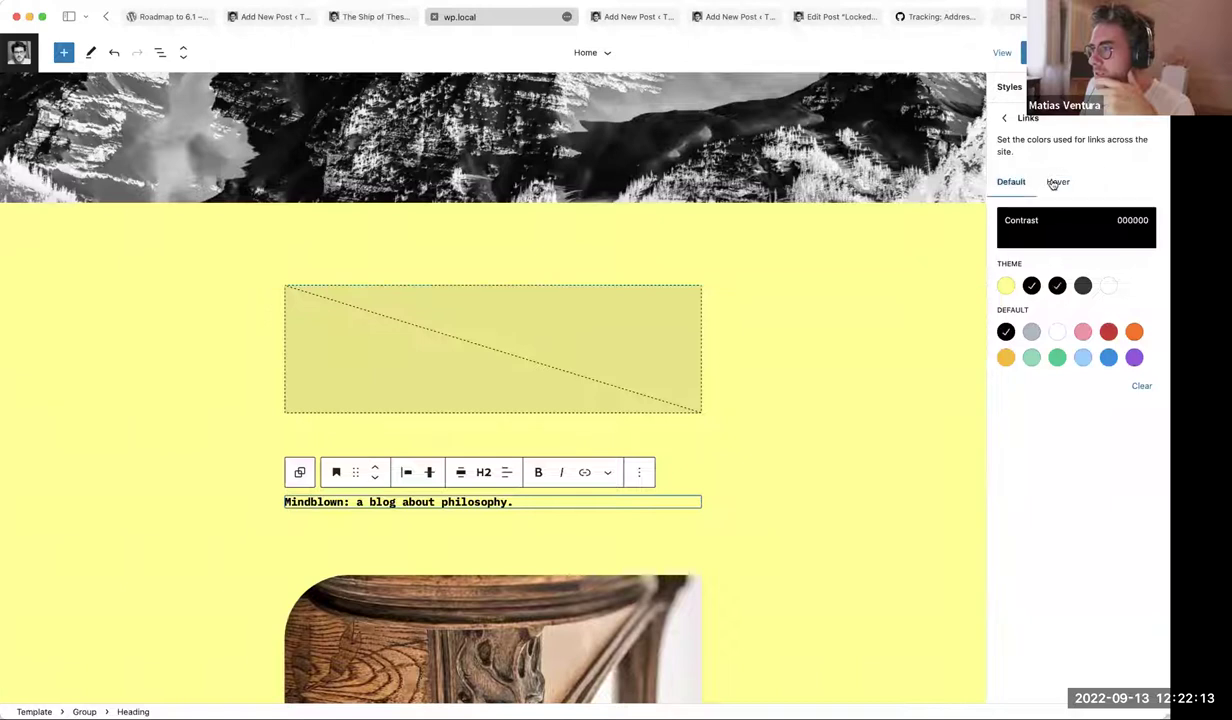
Set the site-wide link hover color to the theme's yellow Base color FDFF85 and return to the Colors overview
click(1004, 118)
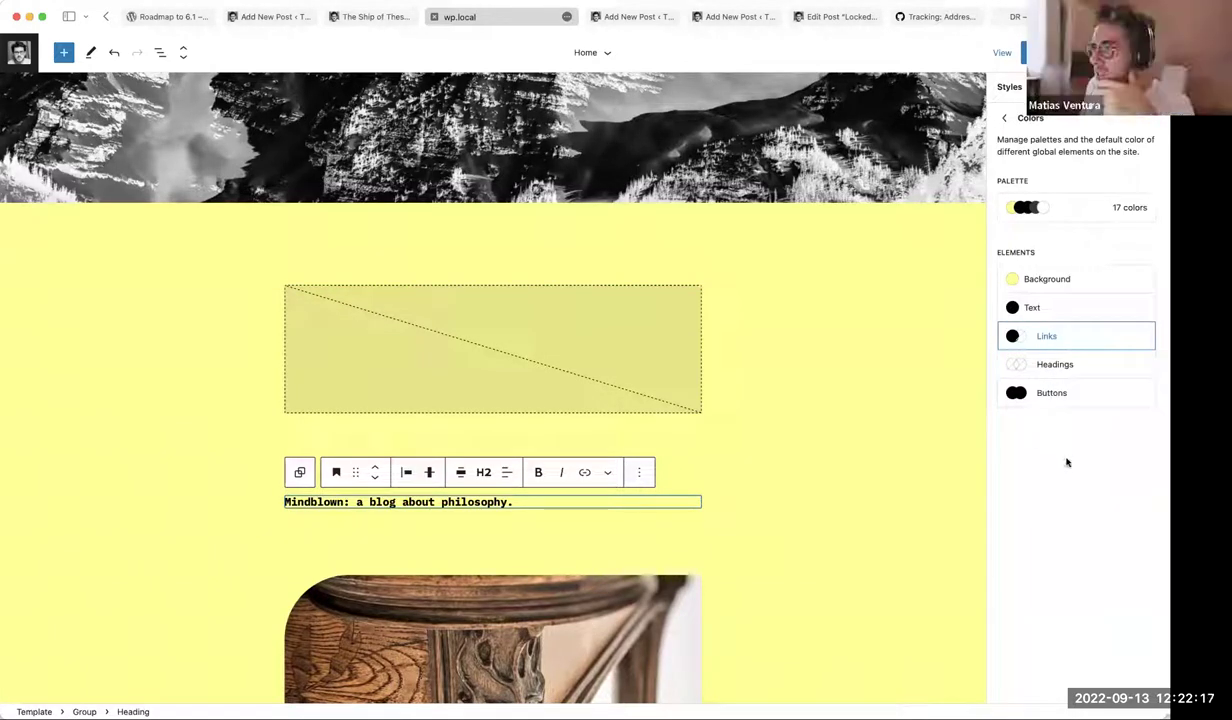
click(1047, 336)
click(1057, 182)
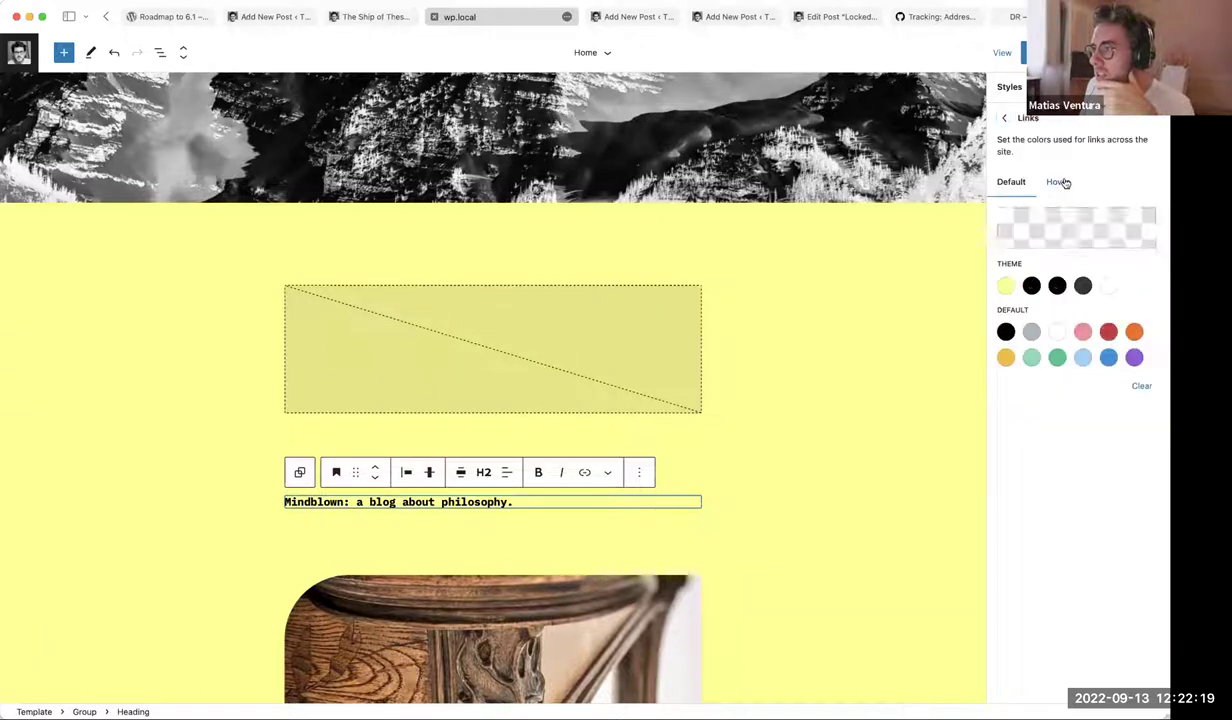
click(1005, 286)
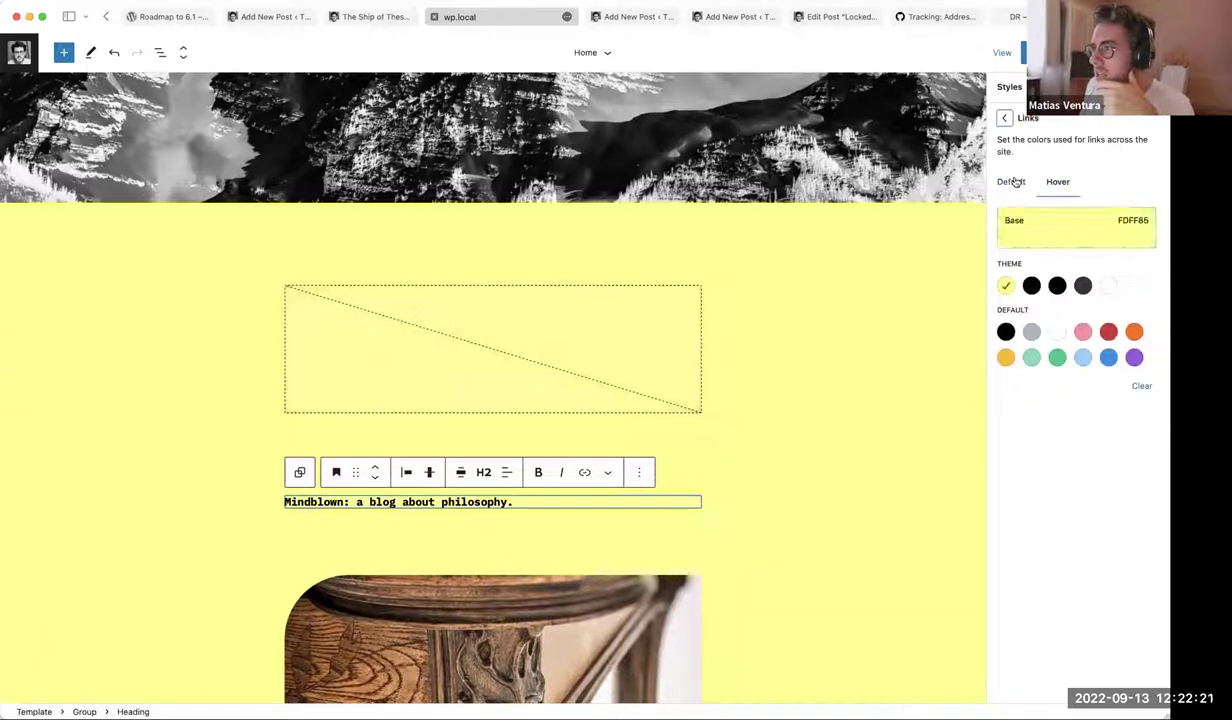
click(1010, 182)
click(1004, 118)
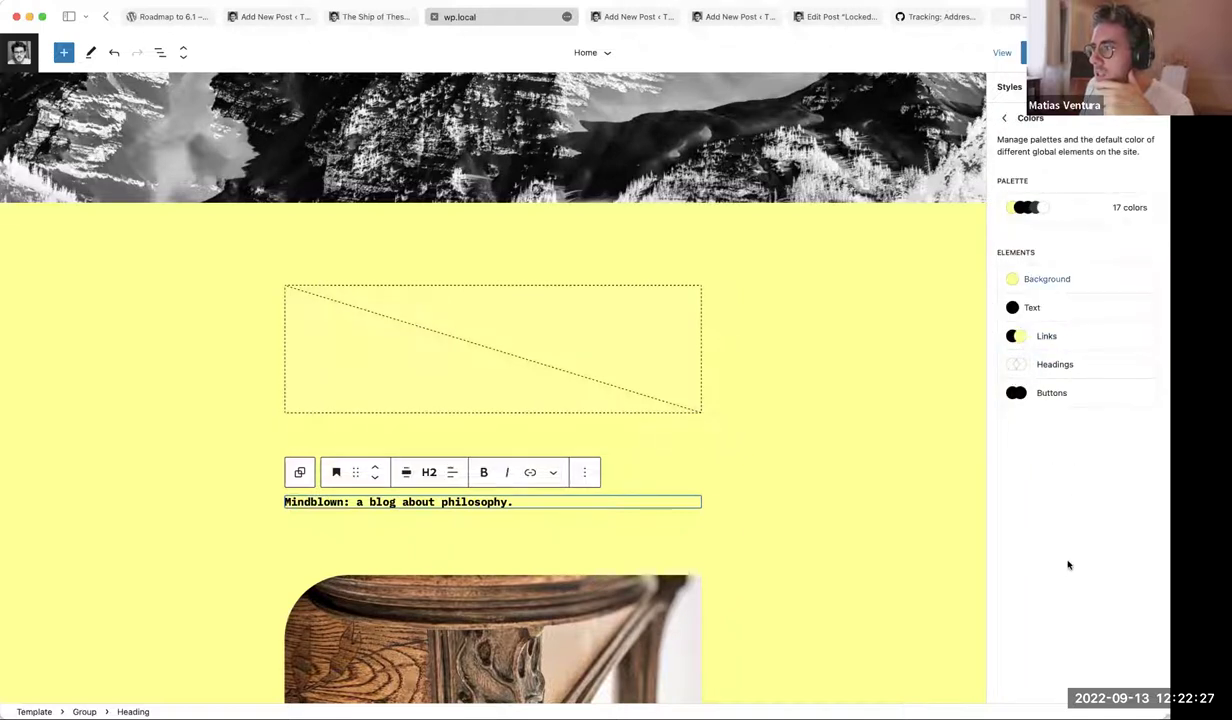
Select the "Get In Touch" button and examine the site-wide text and background colors for buttons
scroll(671, 489, down, 3)
scroll(671, 489, down, 15)
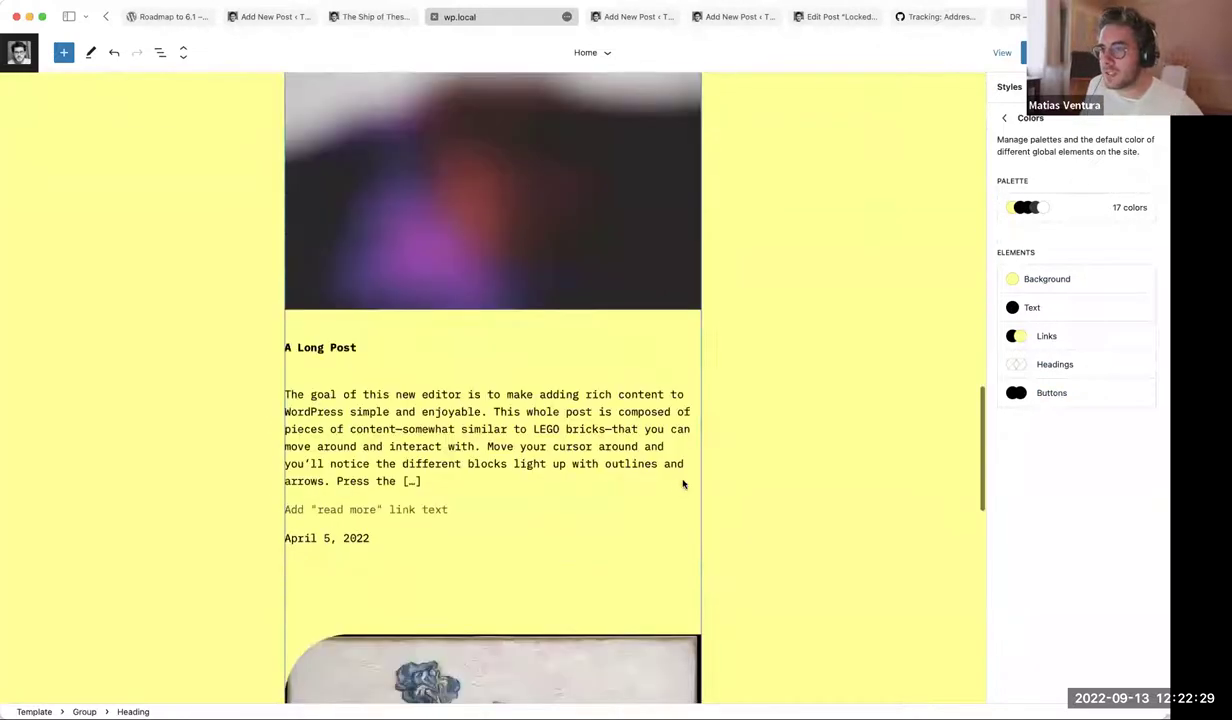
click(359, 494)
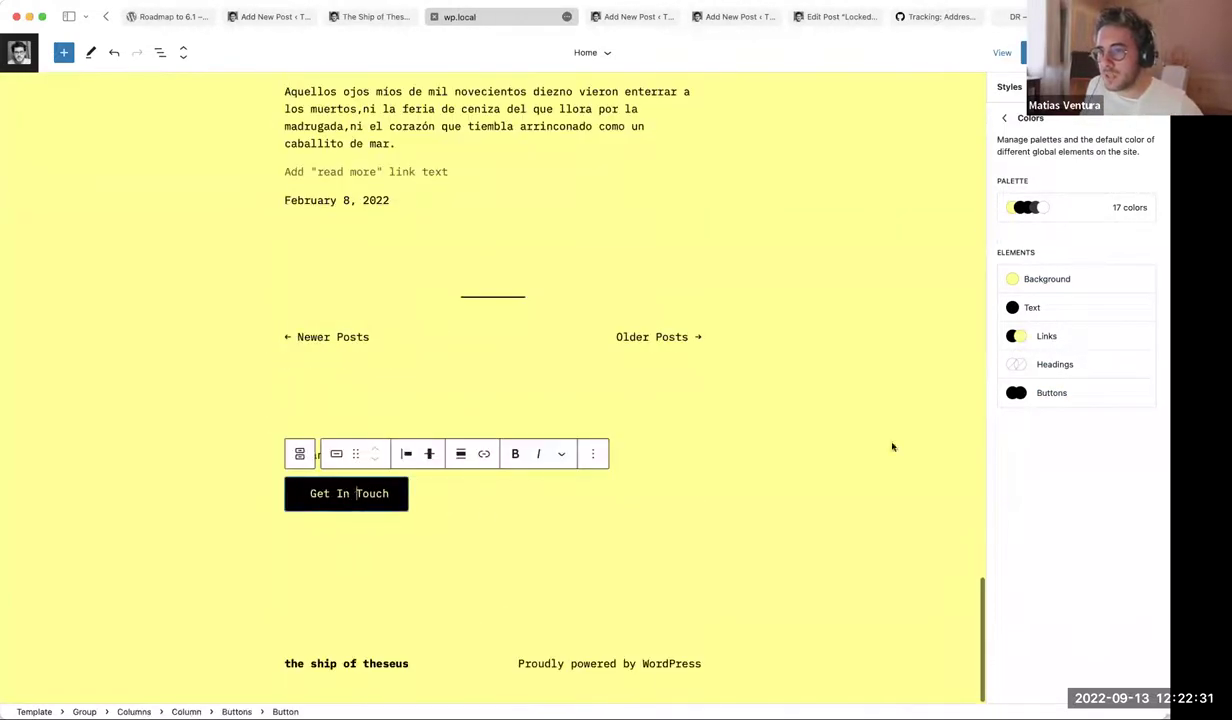
click(1060, 393)
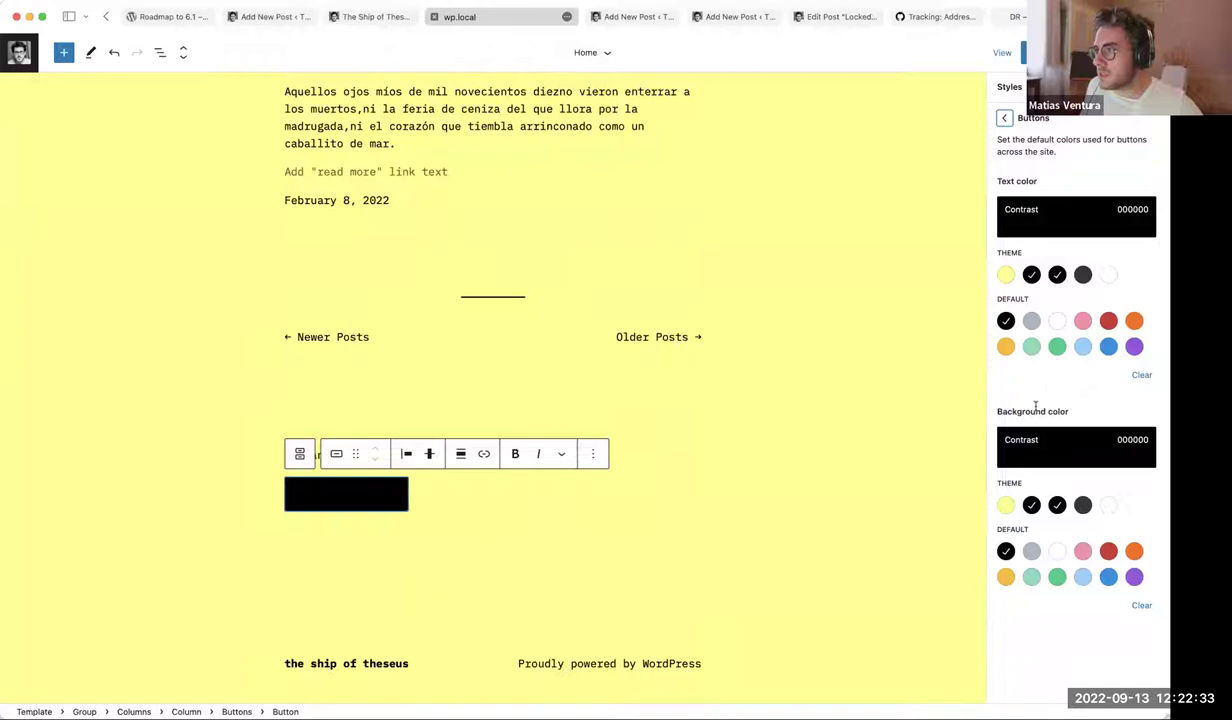
click(1006, 119)
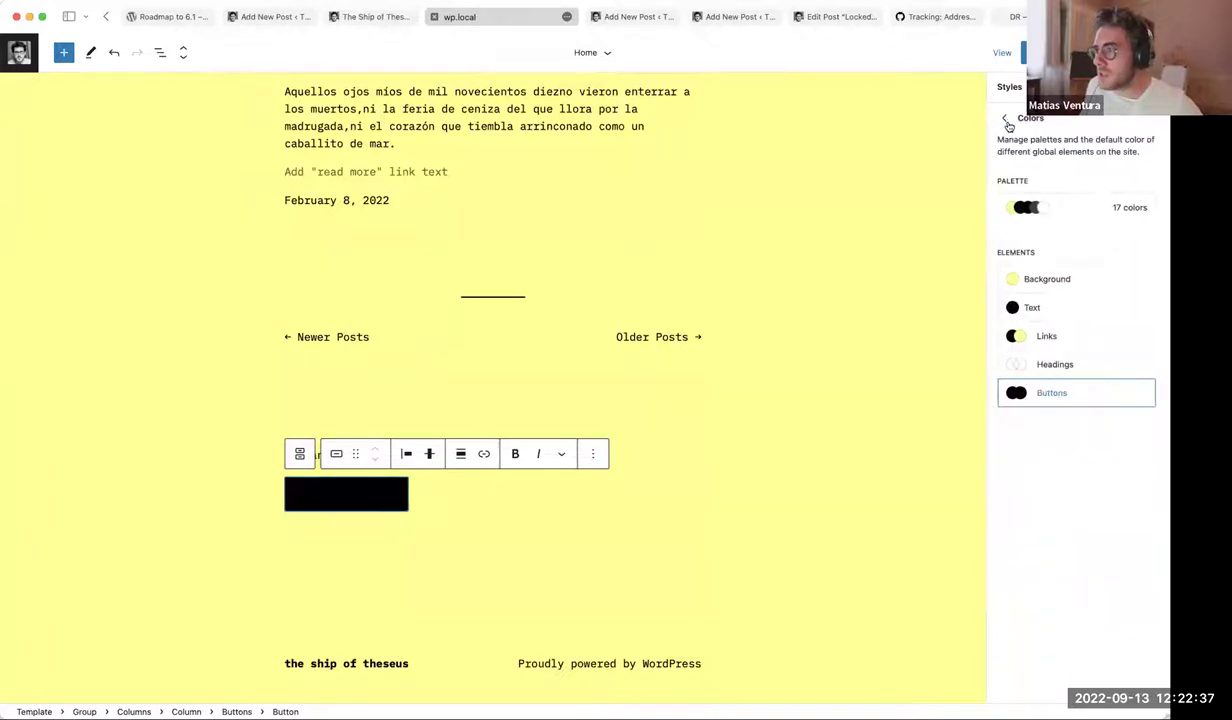
click(1042, 395)
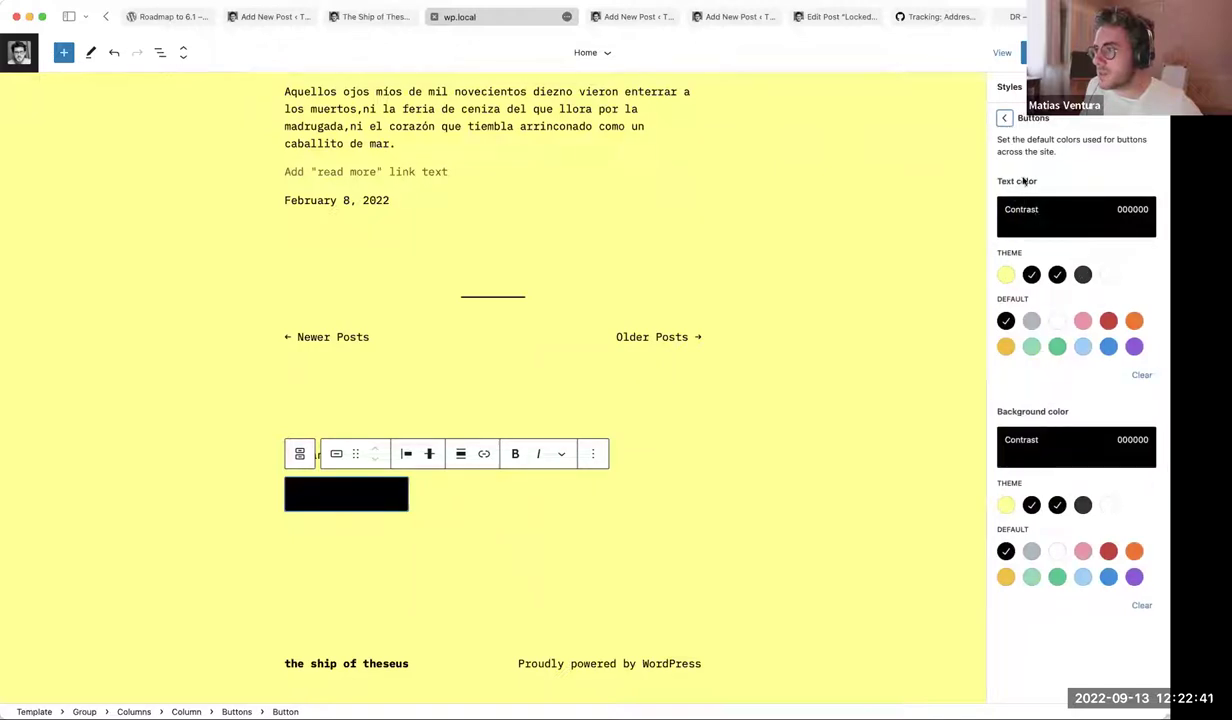
click(1004, 118)
Compare the default and hover link colors once more and look over the posts in the Home template
click(1070, 340)
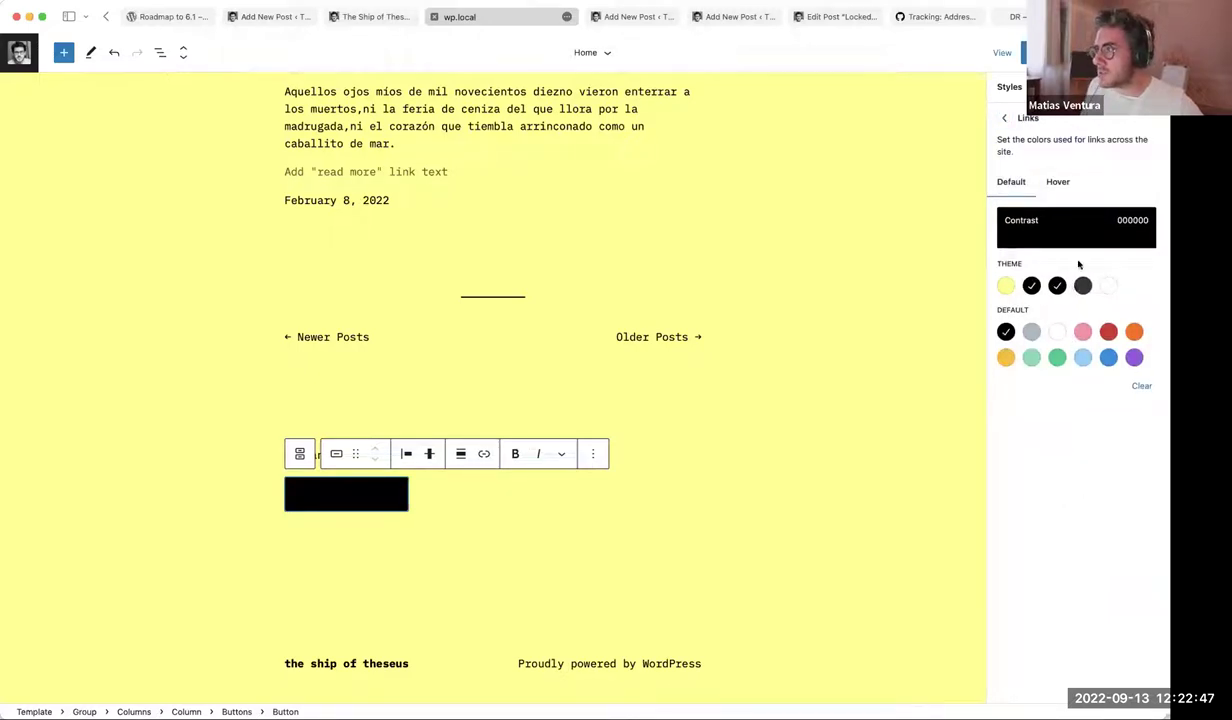
click(1058, 181)
click(1013, 181)
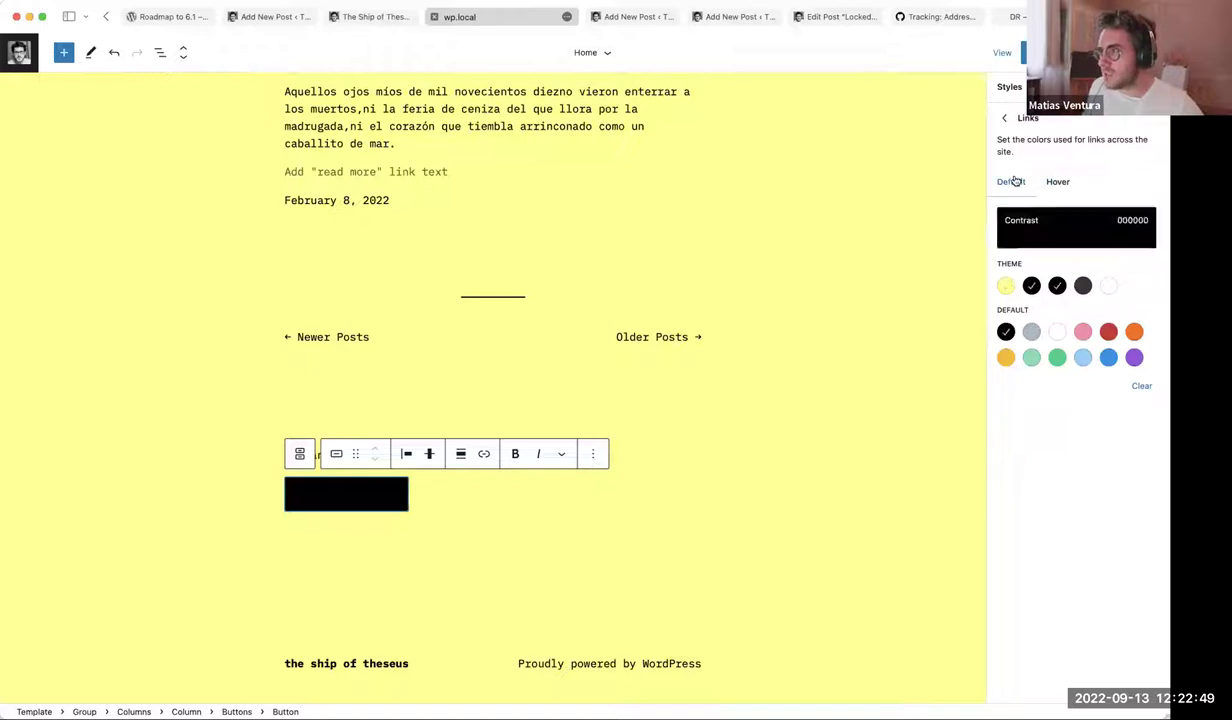
scroll(537, 484, up, 10)
scroll(537, 484, up, 15)
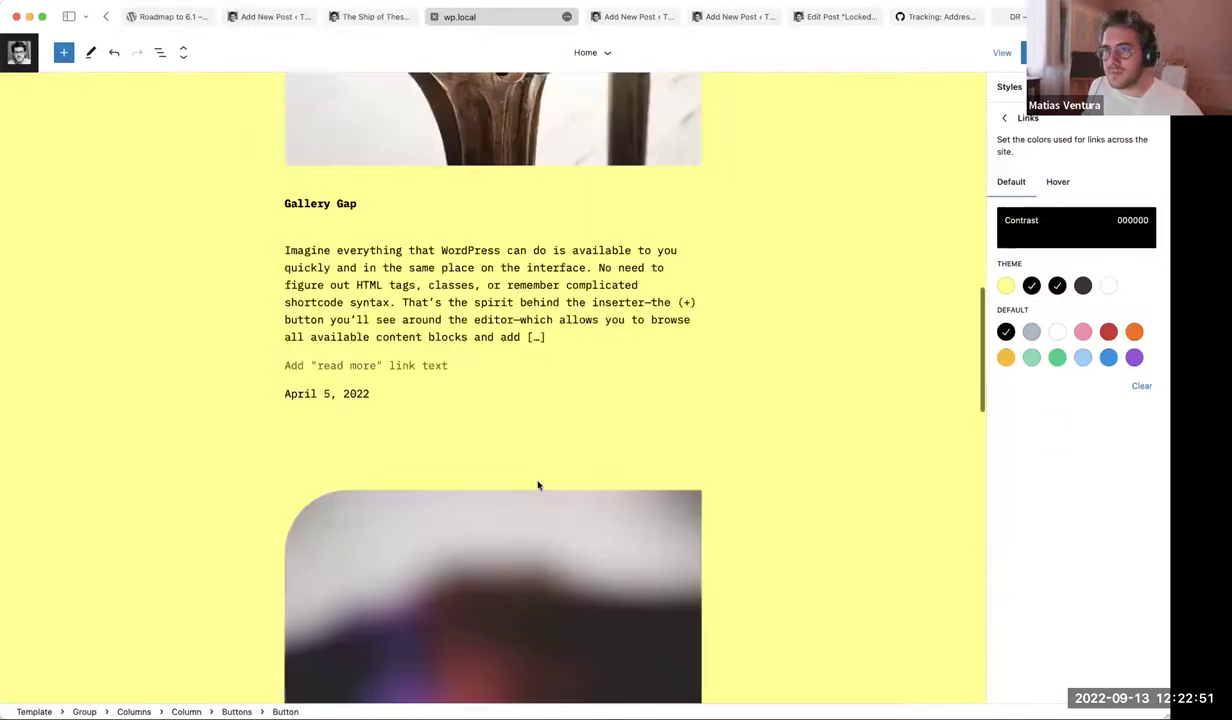
scroll(703, 421, down, 20)
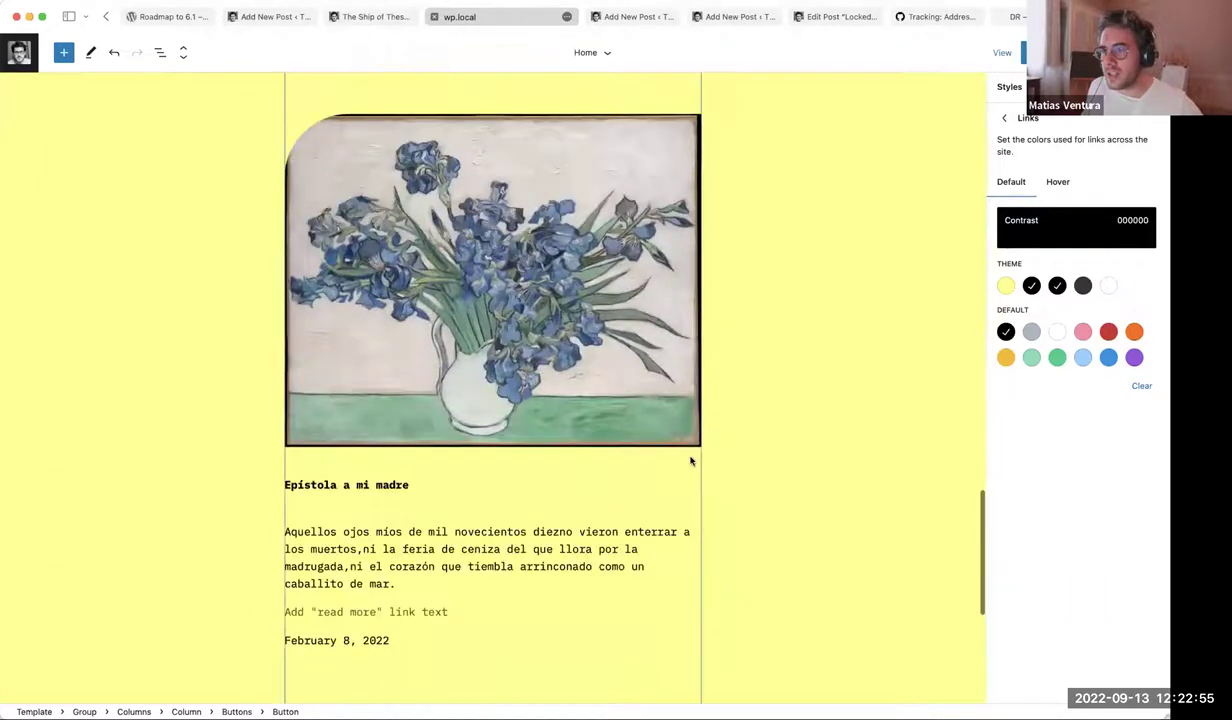
Return to the notes post and move the "Quotes and Lists with nested blocks." item up one position in the Blocks list
click(272, 17)
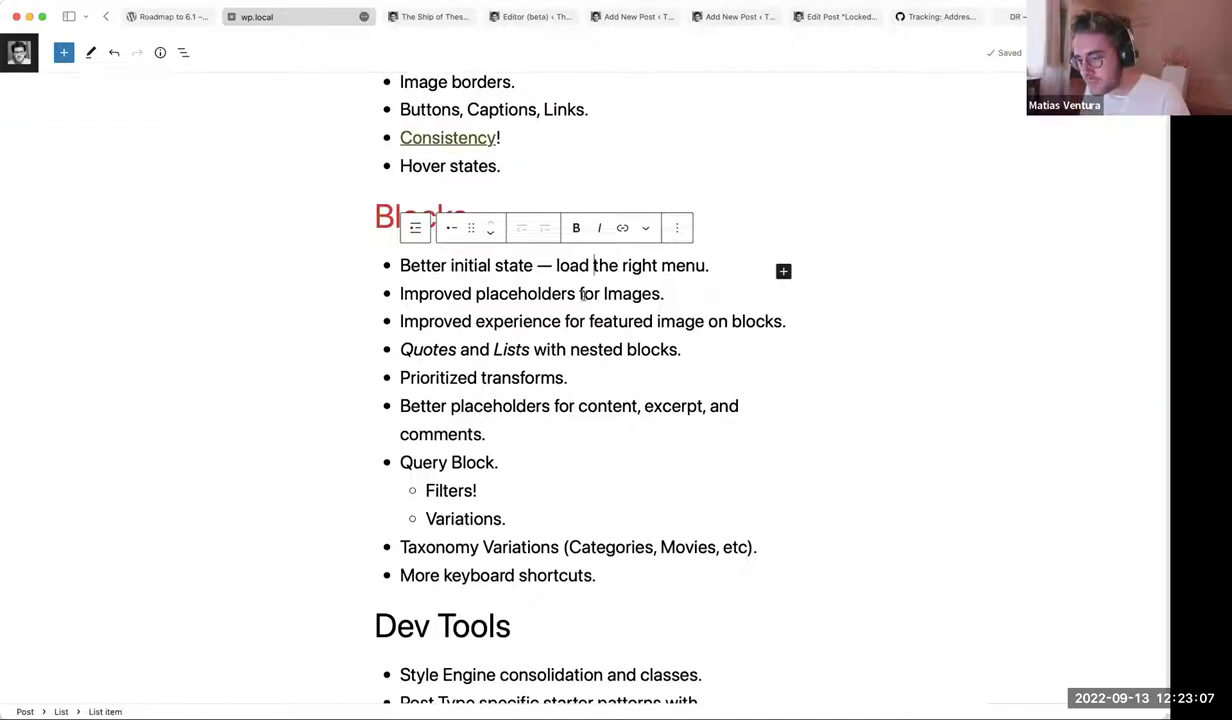
click(371, 208)
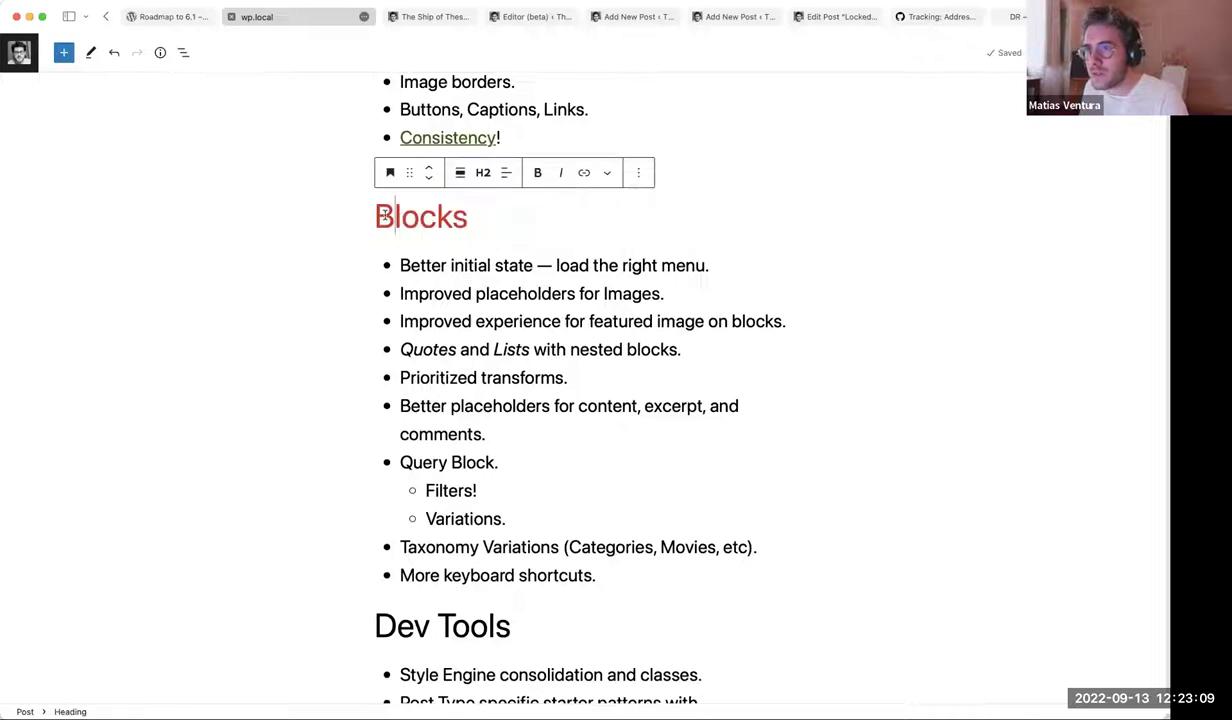
triple_click(545, 350)
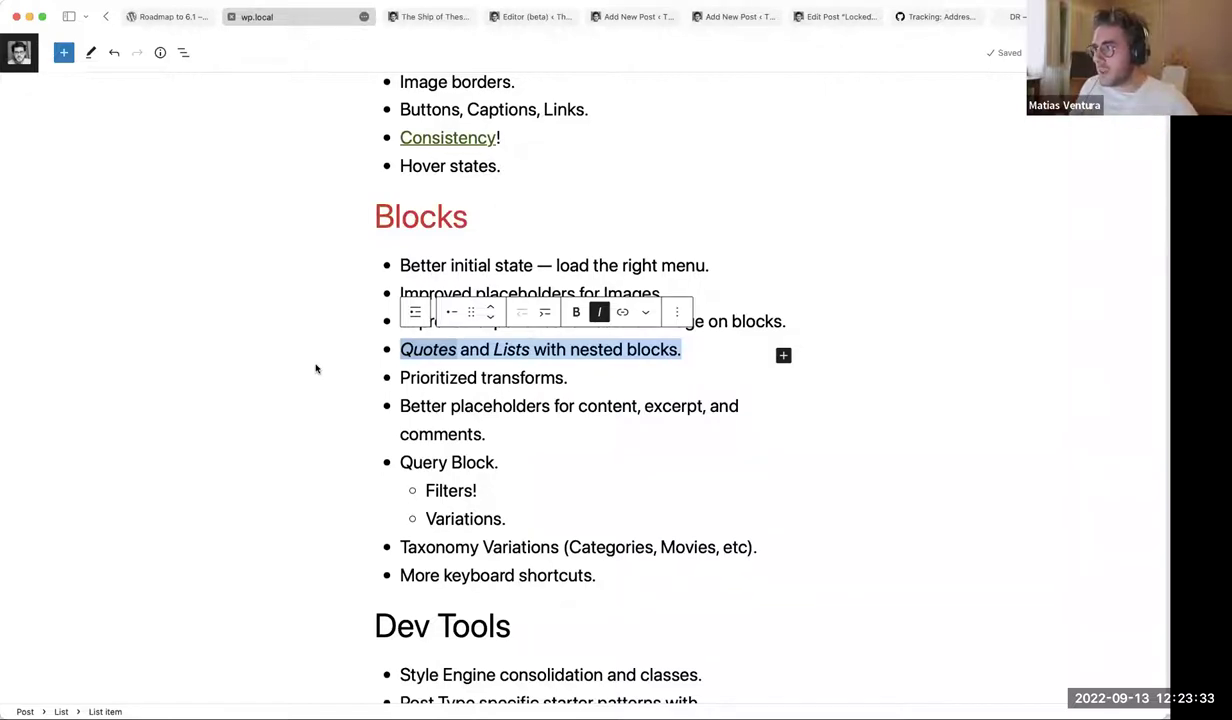
click(494, 349)
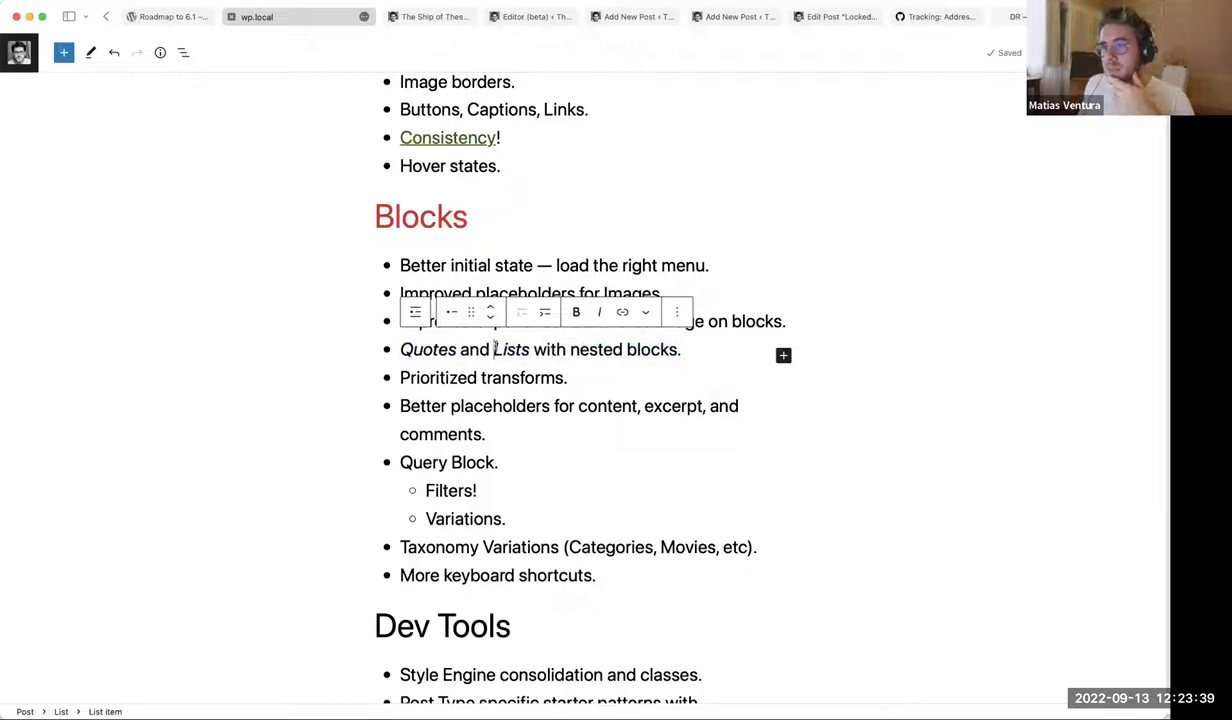
click(490, 306)
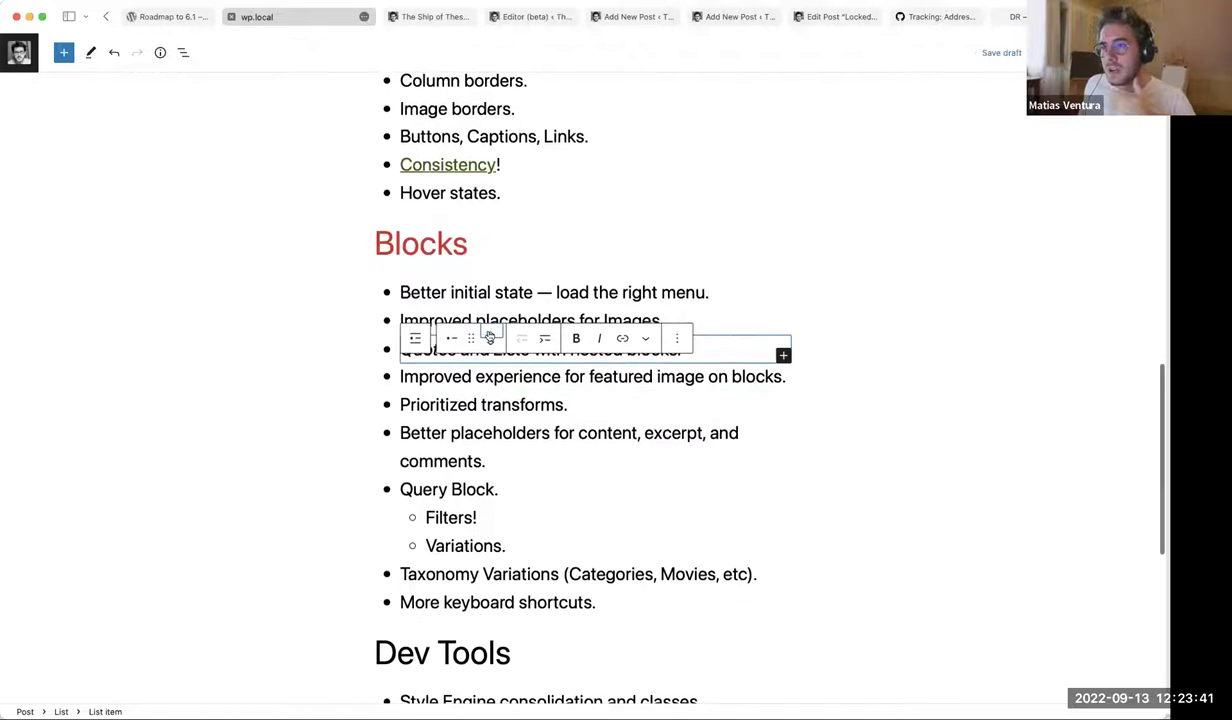
Move the "Quotes and Lists with nested blocks." item up one position in the Blocks list and back down below "Improved placeholders for Images."
click(491, 335)
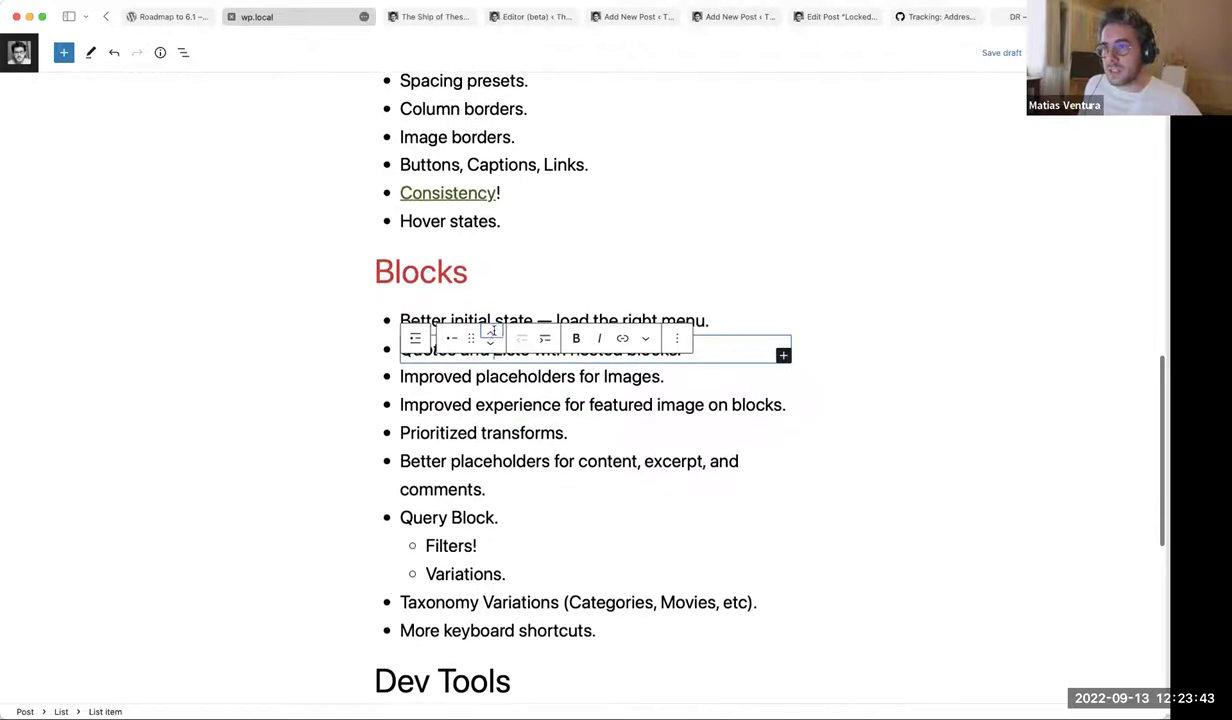
click(491, 333)
click(491, 346)
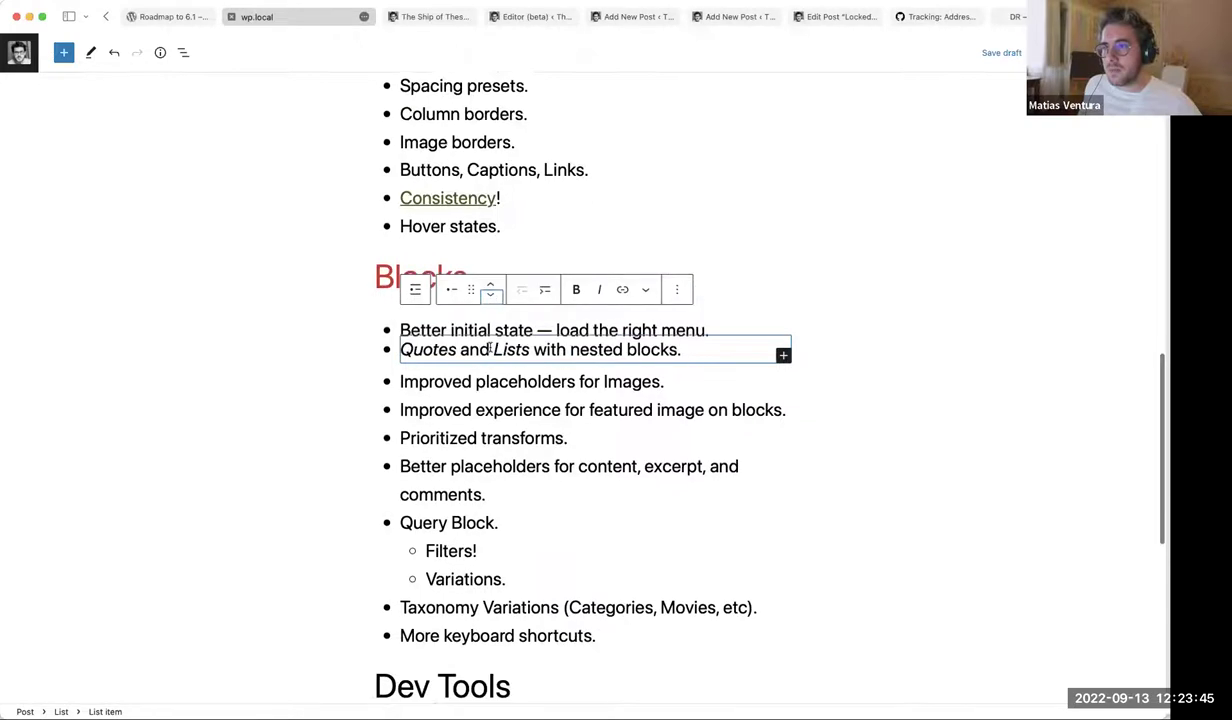
click(488, 296)
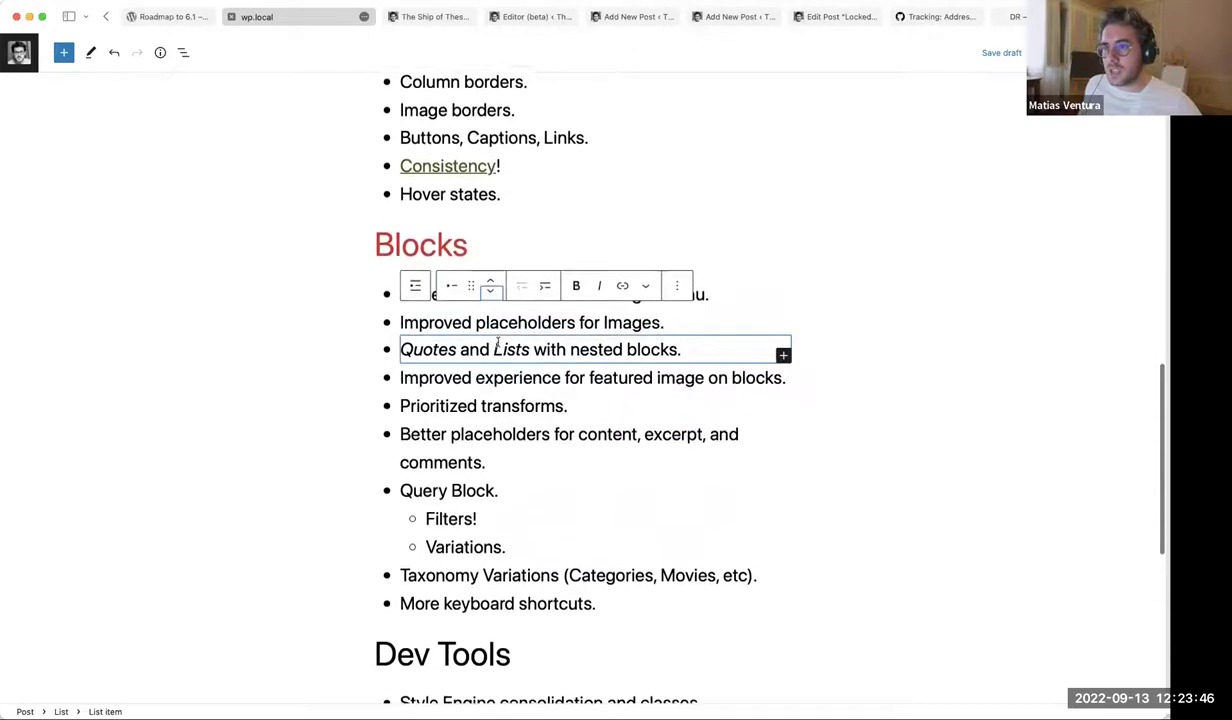
Examine the individual list items of the Blocks list in List View and close it
click(184, 52)
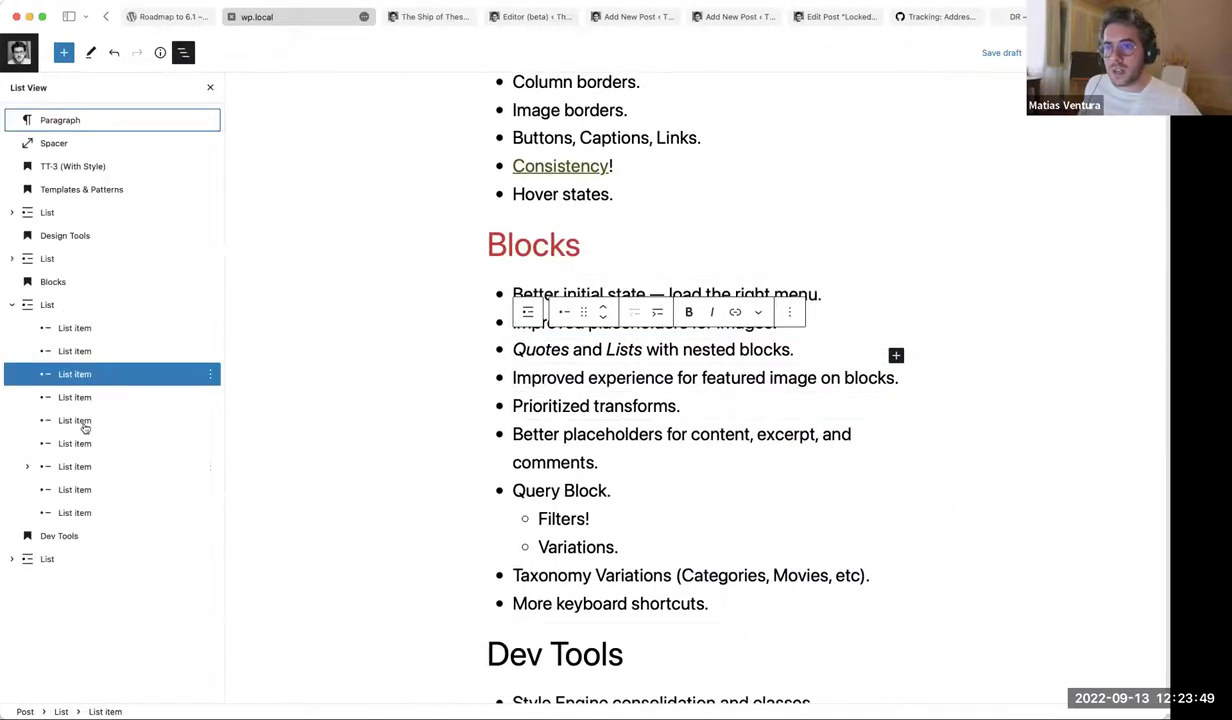
click(79, 421)
click(80, 398)
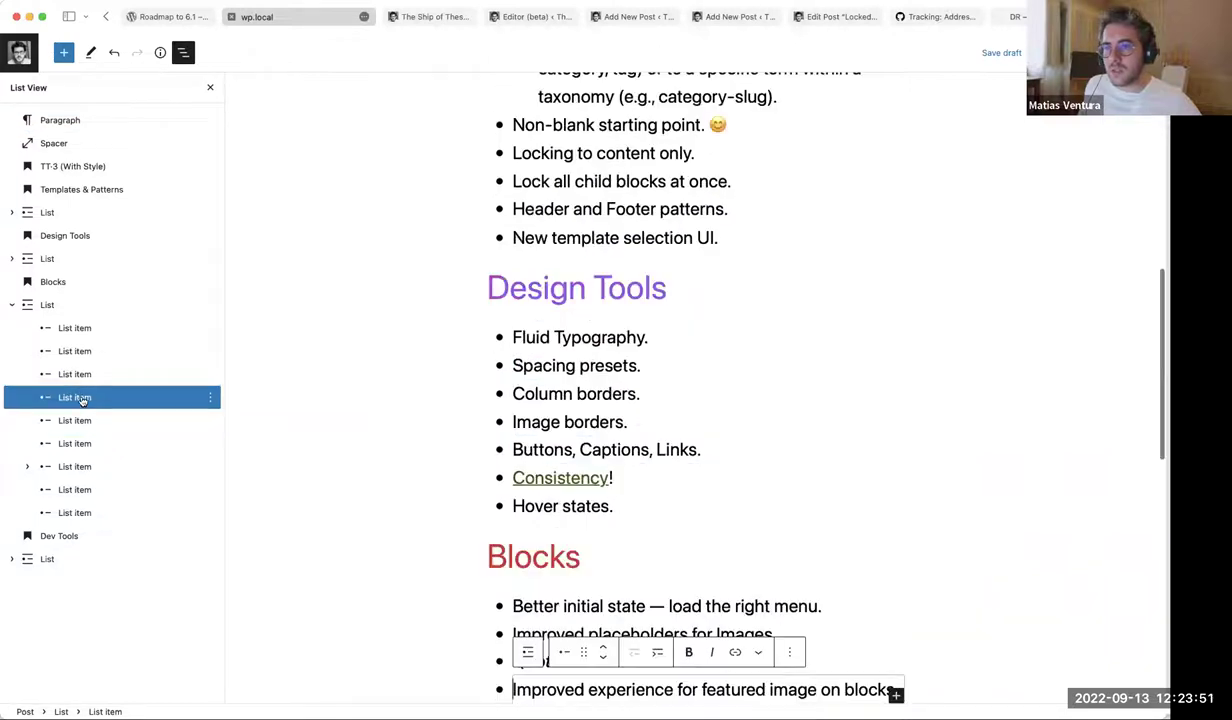
click(65, 374)
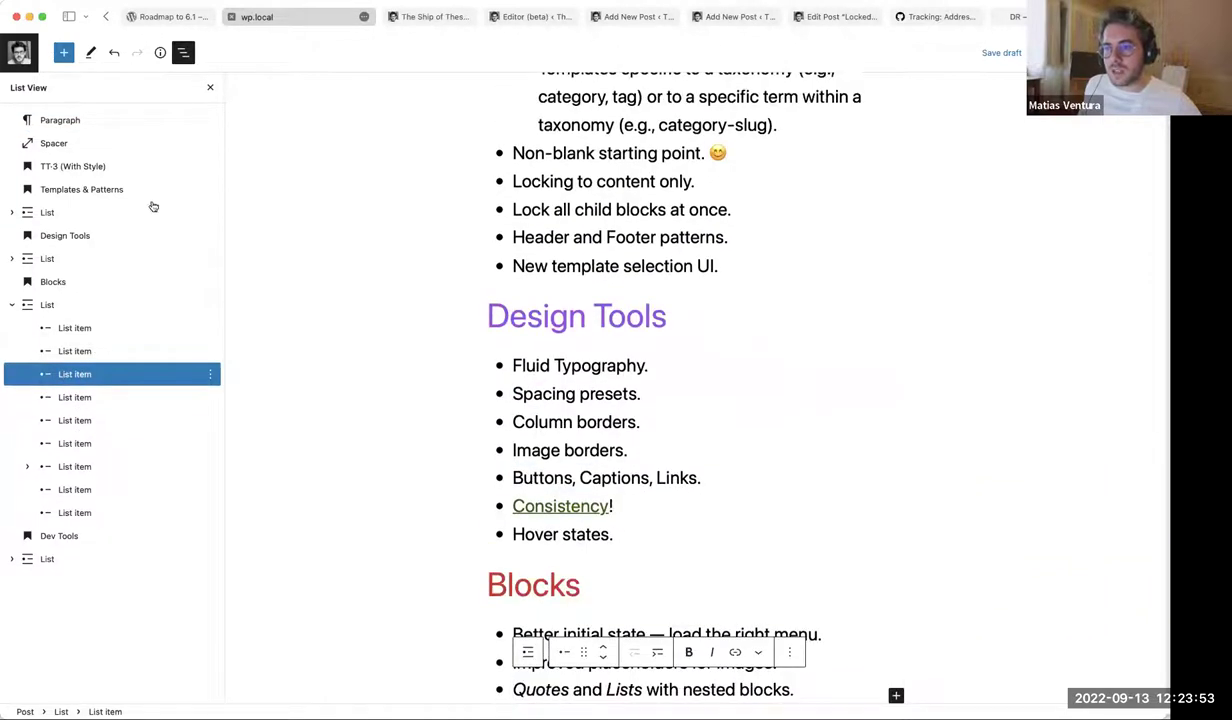
click(209, 89)
Select the parent list of the "Improved placeholders for Images." item and return to that single item
scroll(380, 264, down, 5)
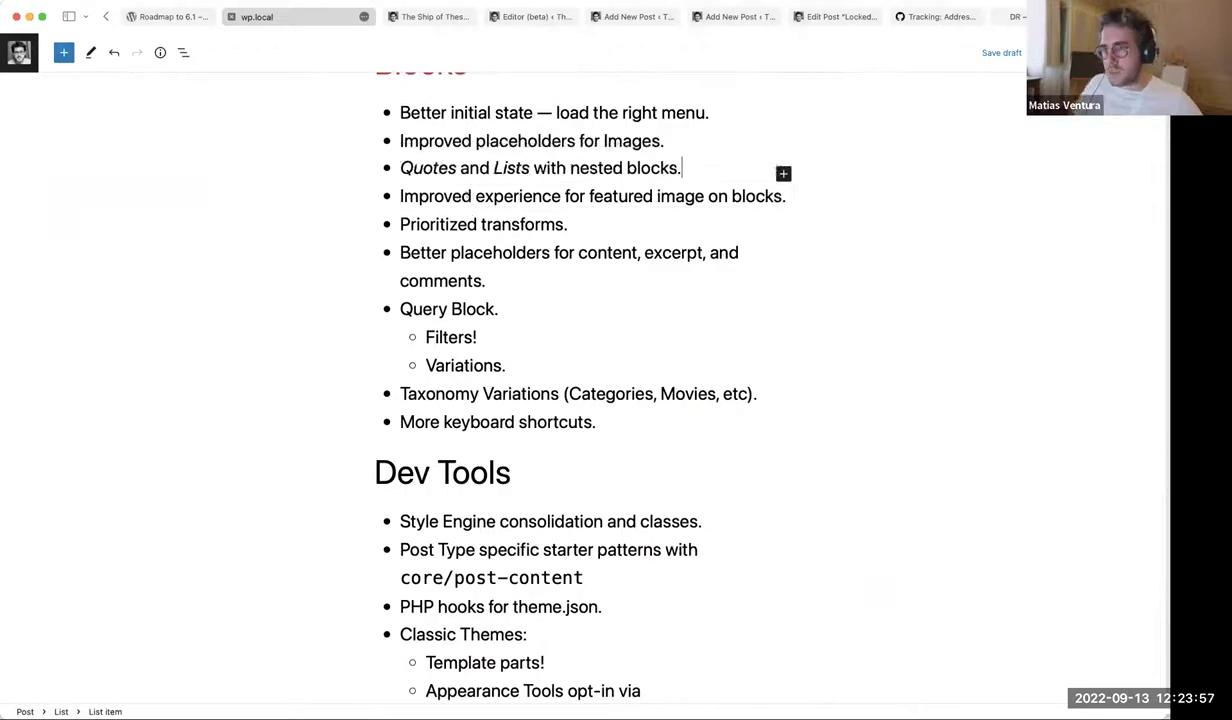
key(Up)
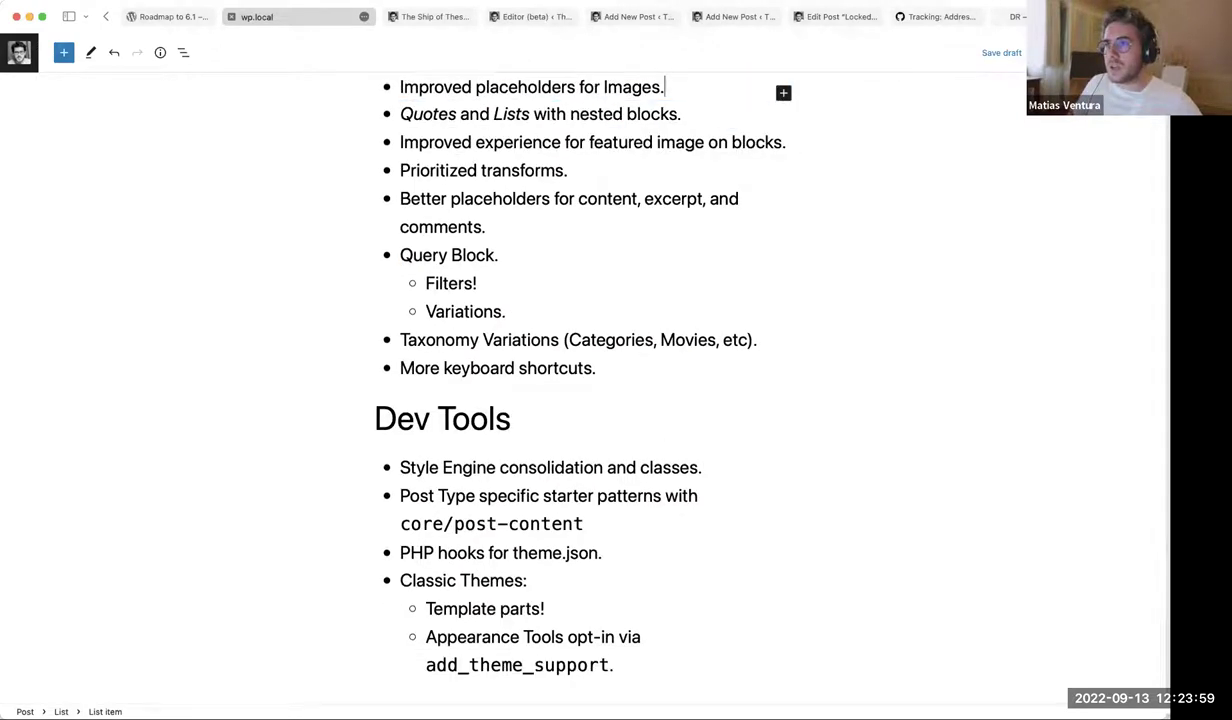
scroll(591, 248, up, 5)
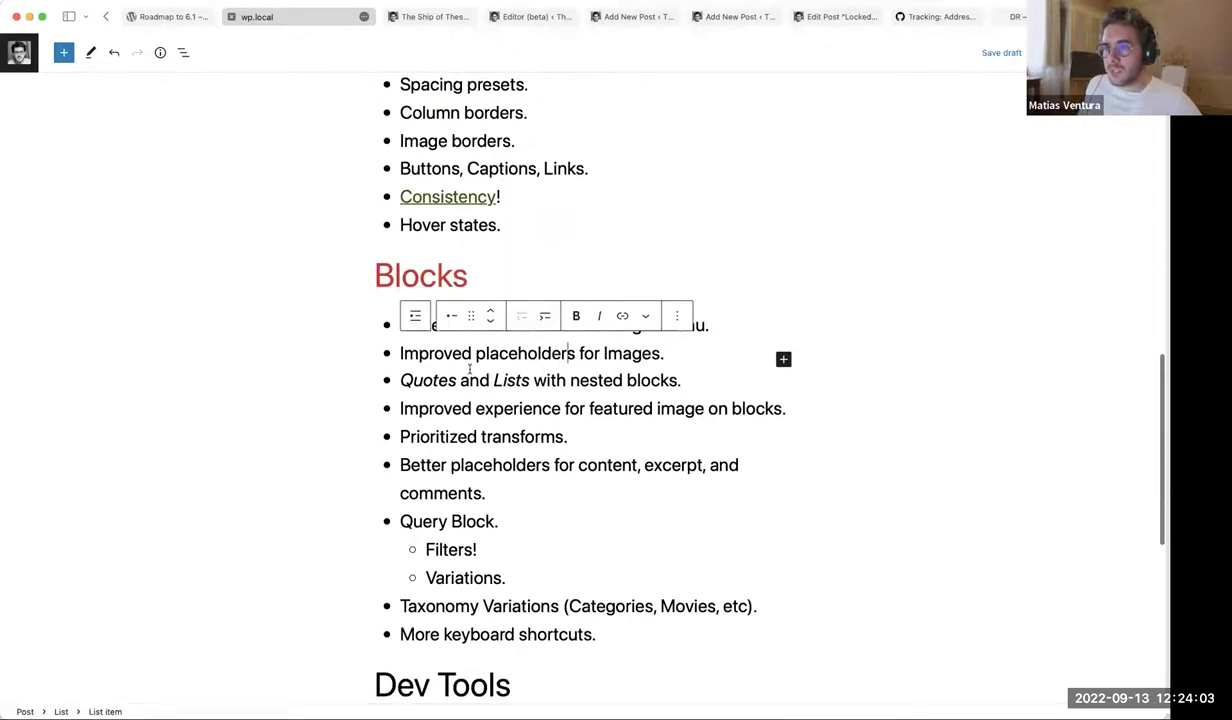
click(415, 318)
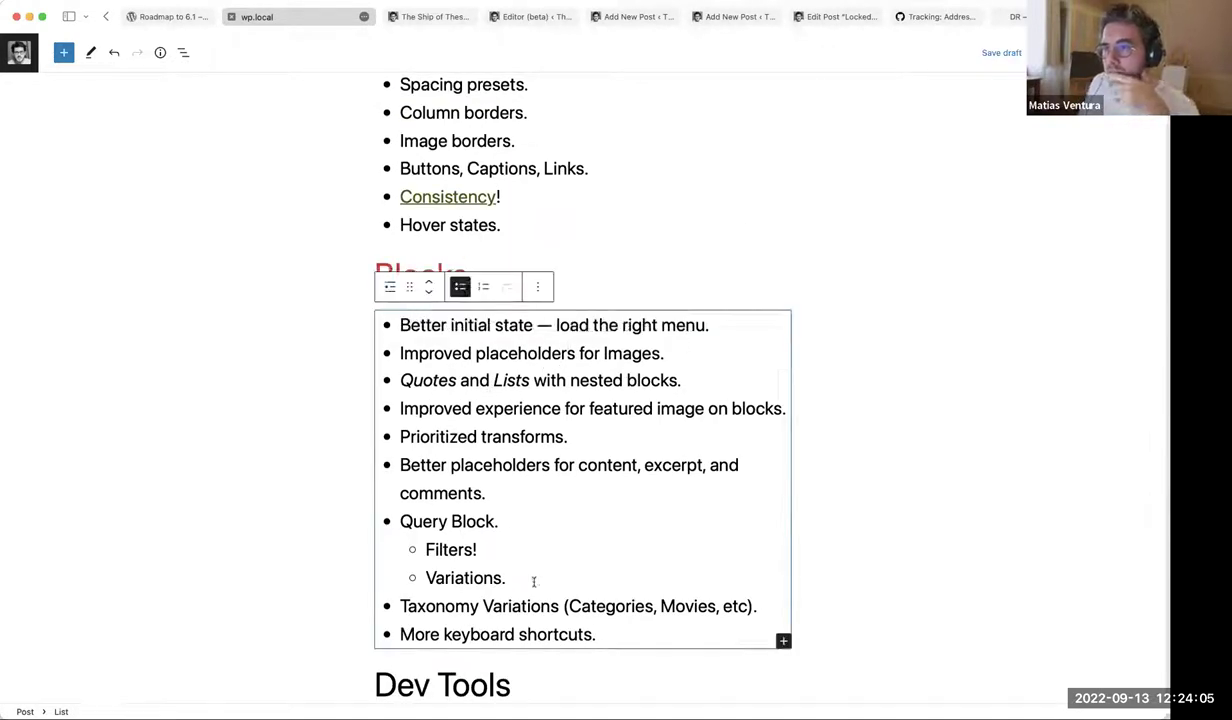
click(472, 412)
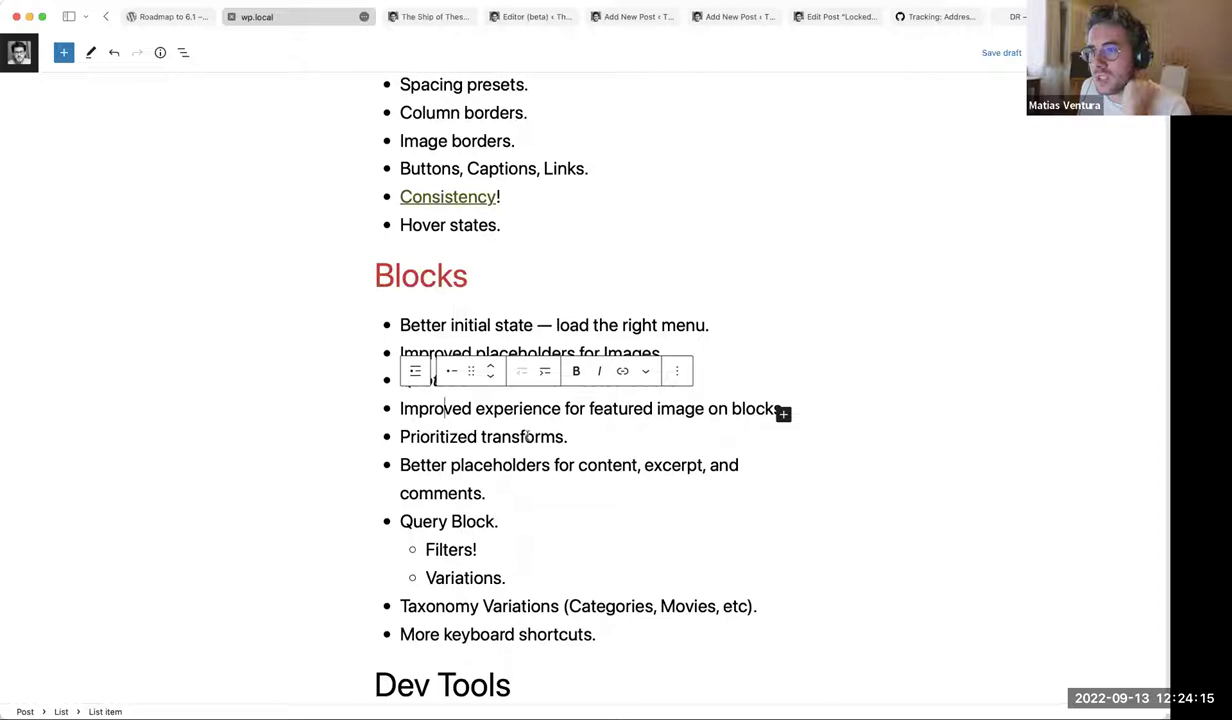
click(519, 324)
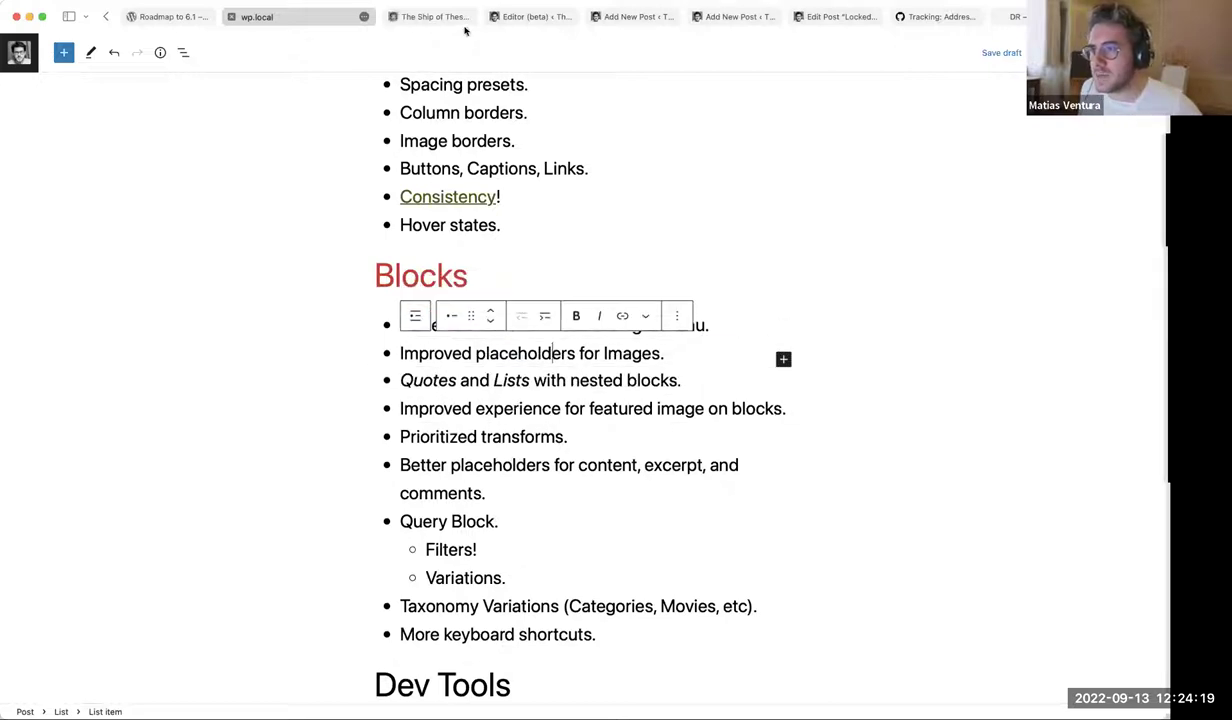
Switch to the Home template in the site editor and select the Spacer block inside the header's cover
click(548, 17)
scroll(360, 276, down, 12)
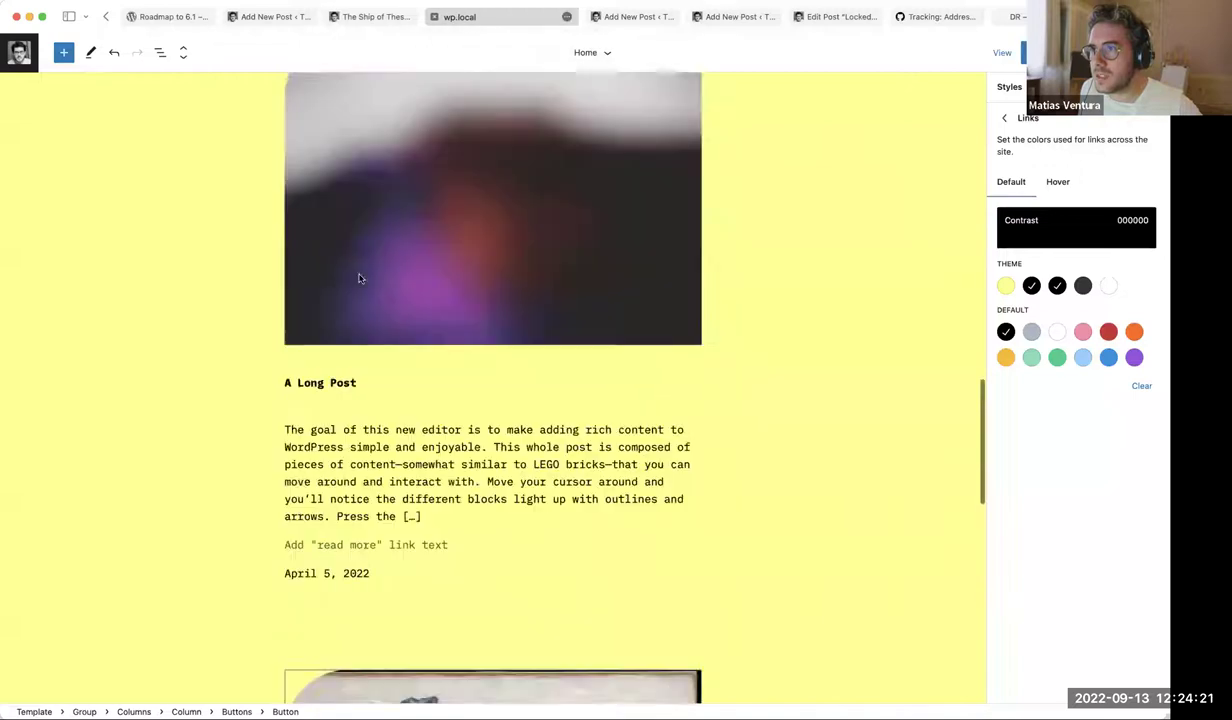
scroll(455, 322, down, 5)
scroll(440, 300, up, 10)
click(627, 370)
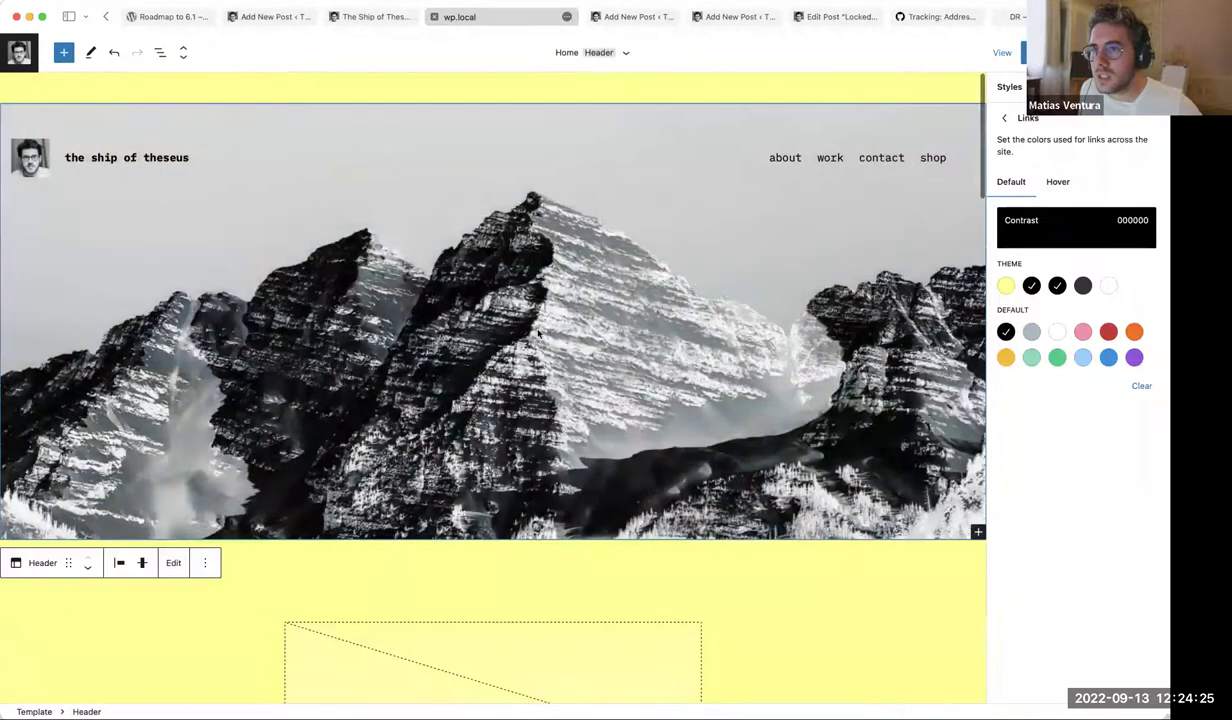
click(627, 370)
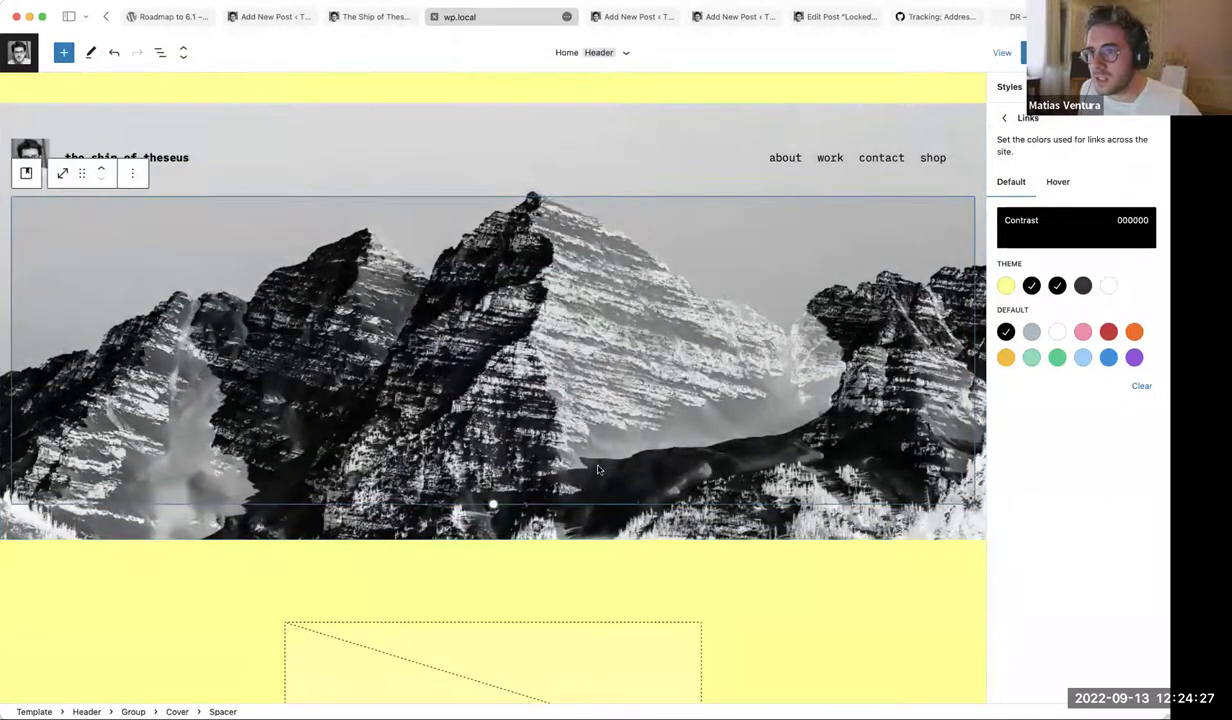
Insert an empty Image block directly after the spacer in the header's cover
click(131, 178)
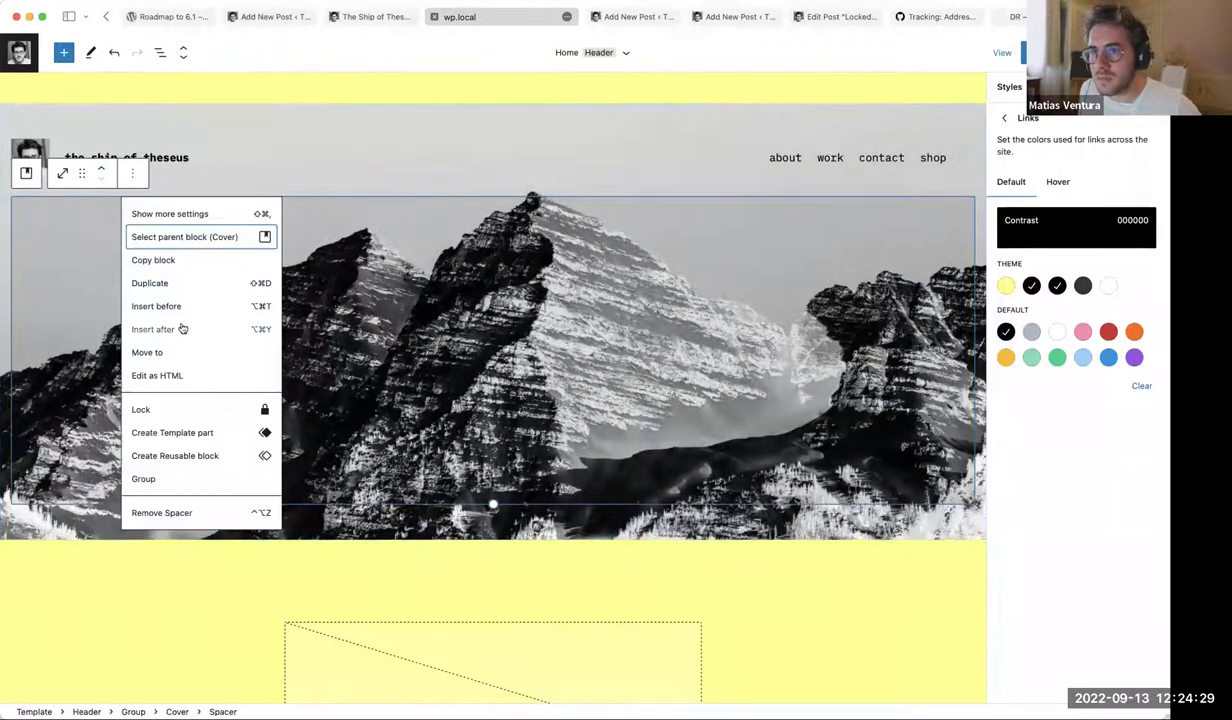
click(165, 511)
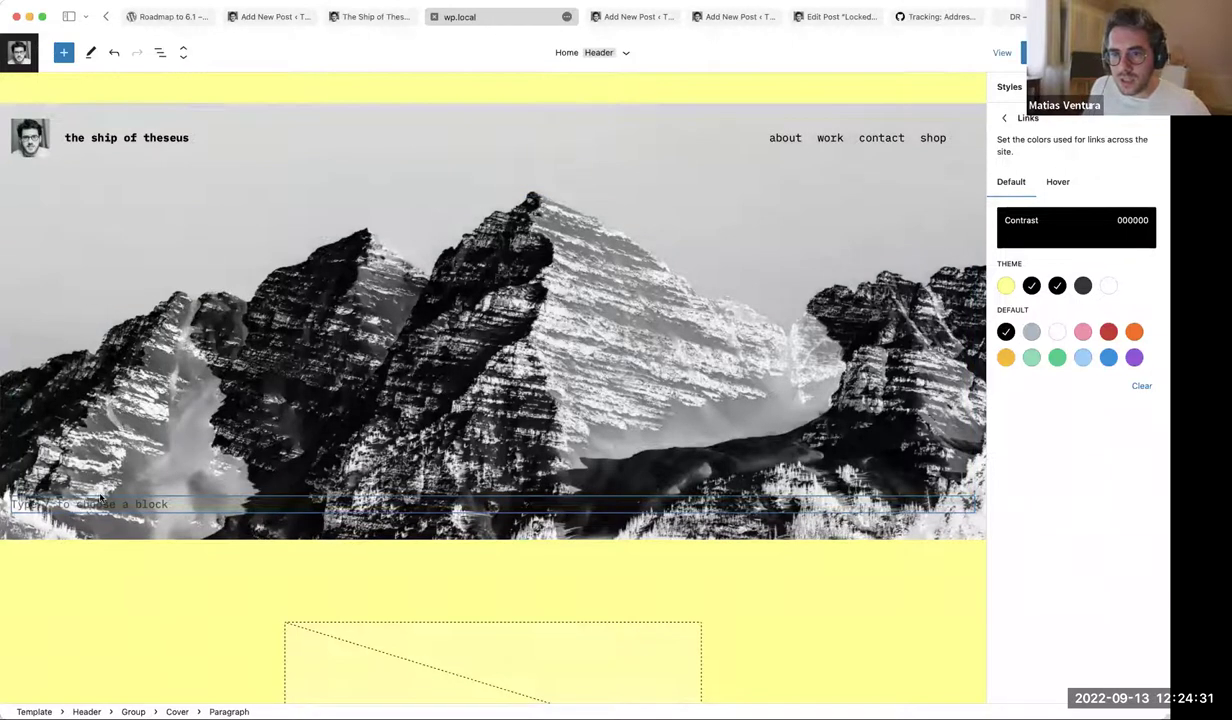
text(/im)
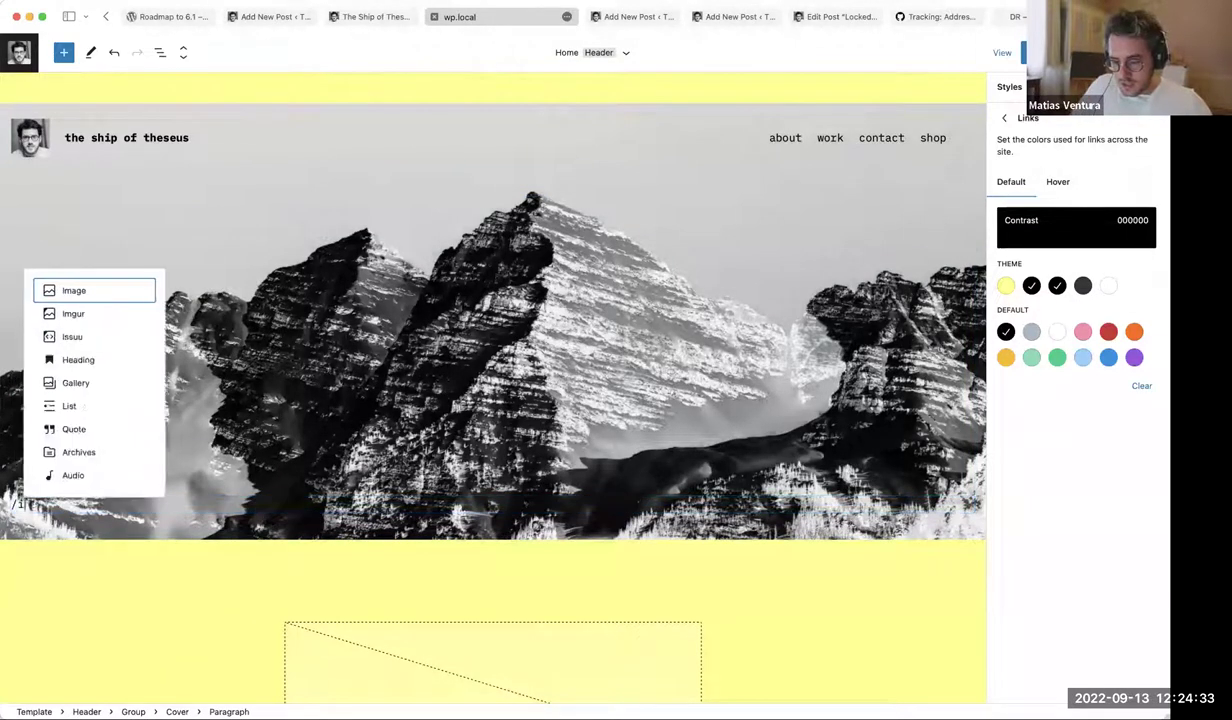
key(Return)
key(ctrl+z)
key(ctrl+z)
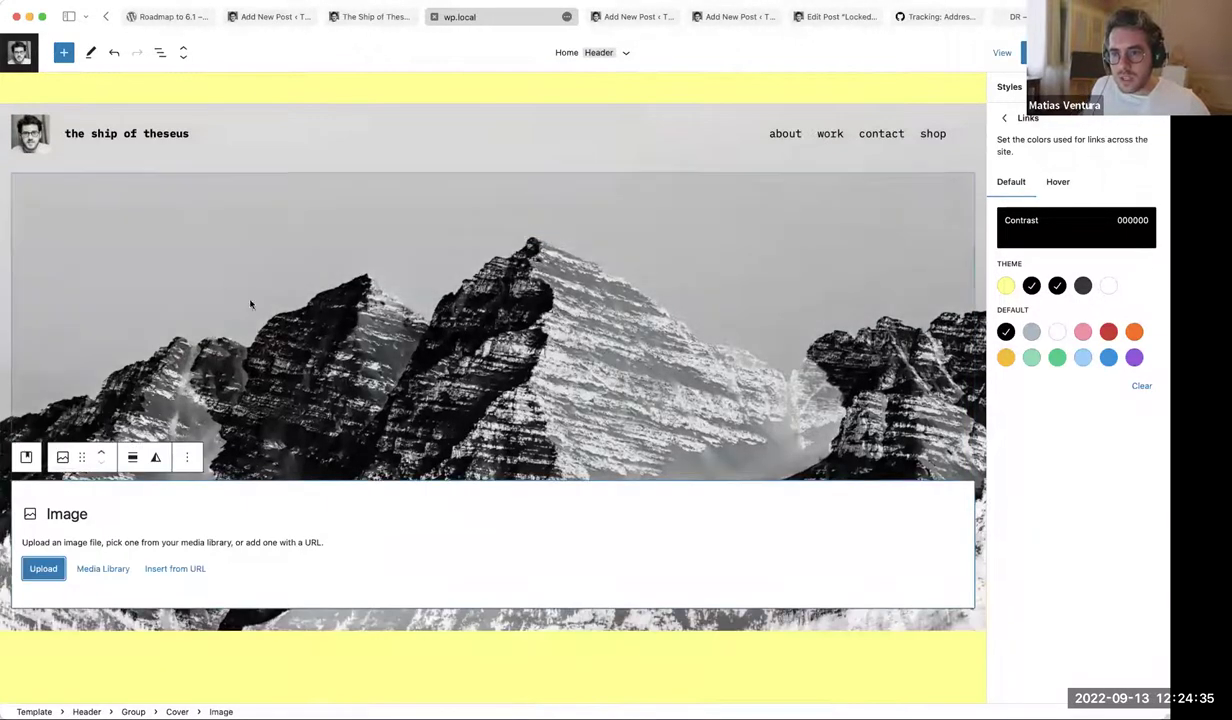
Examine how the deselected image placeholder looks in the header cover and compare it with the placeholder above the blog title
click(437, 162)
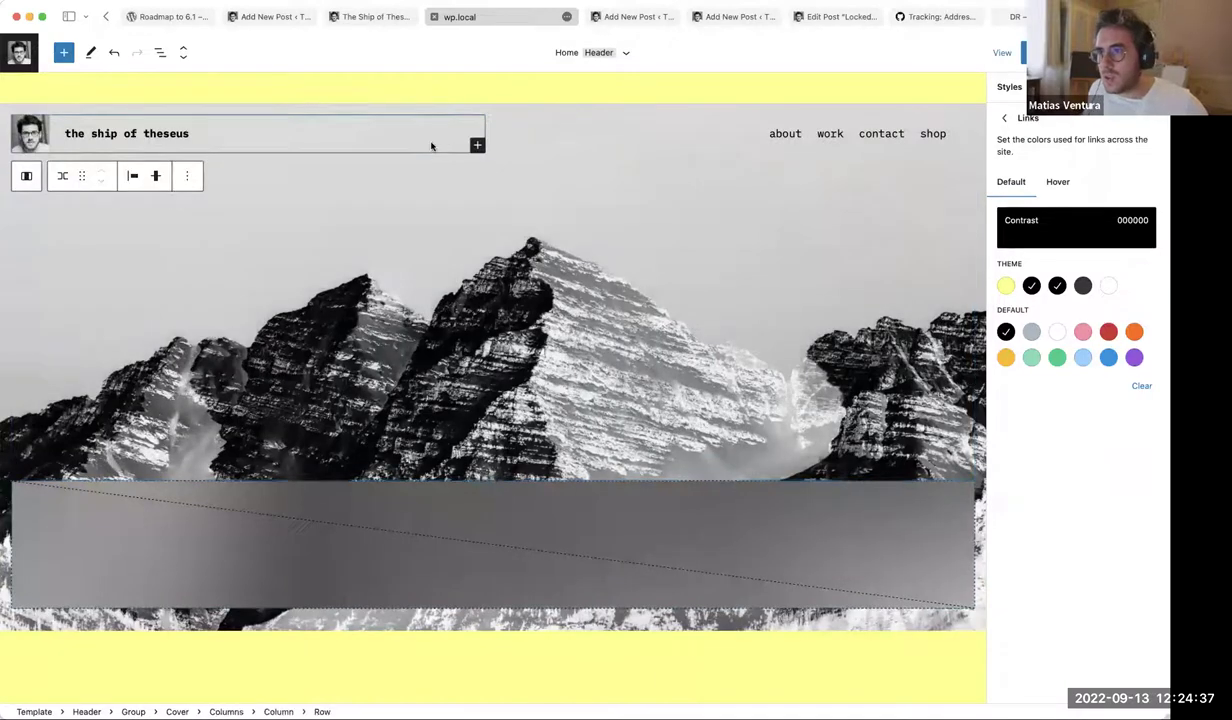
click(597, 393)
scroll(540, 410, down, 2)
scroll(521, 415, down, 6)
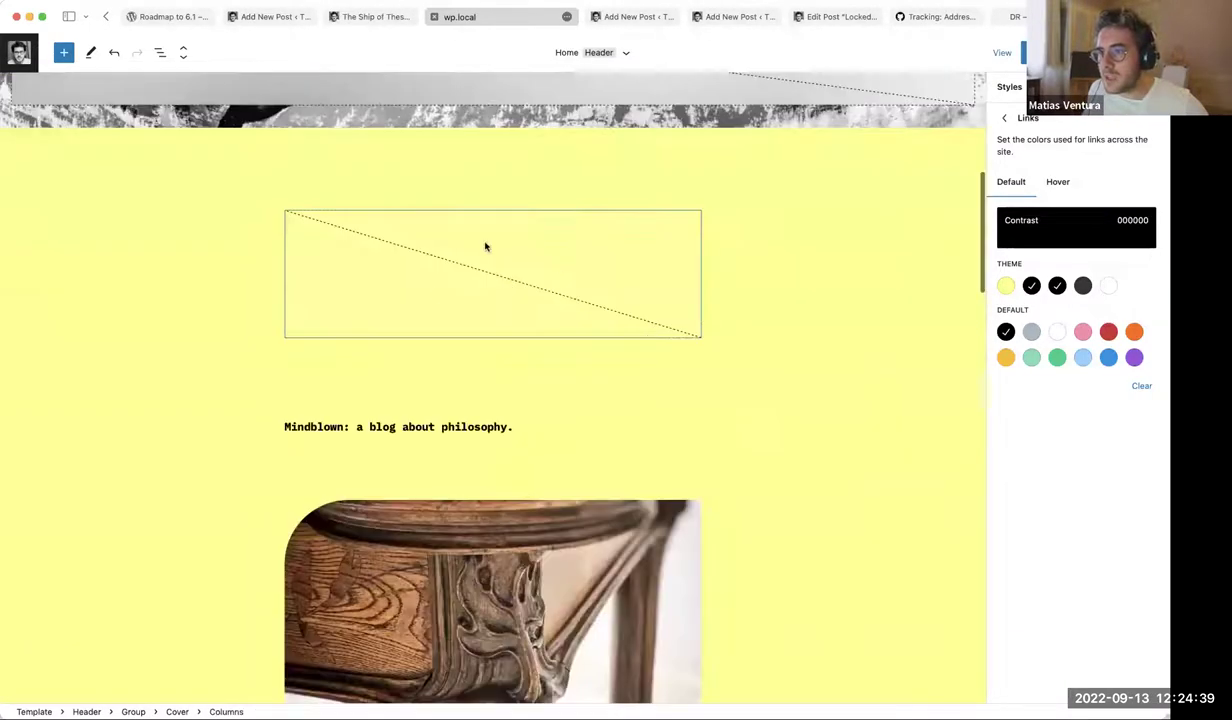
scroll(398, 295, up, 7)
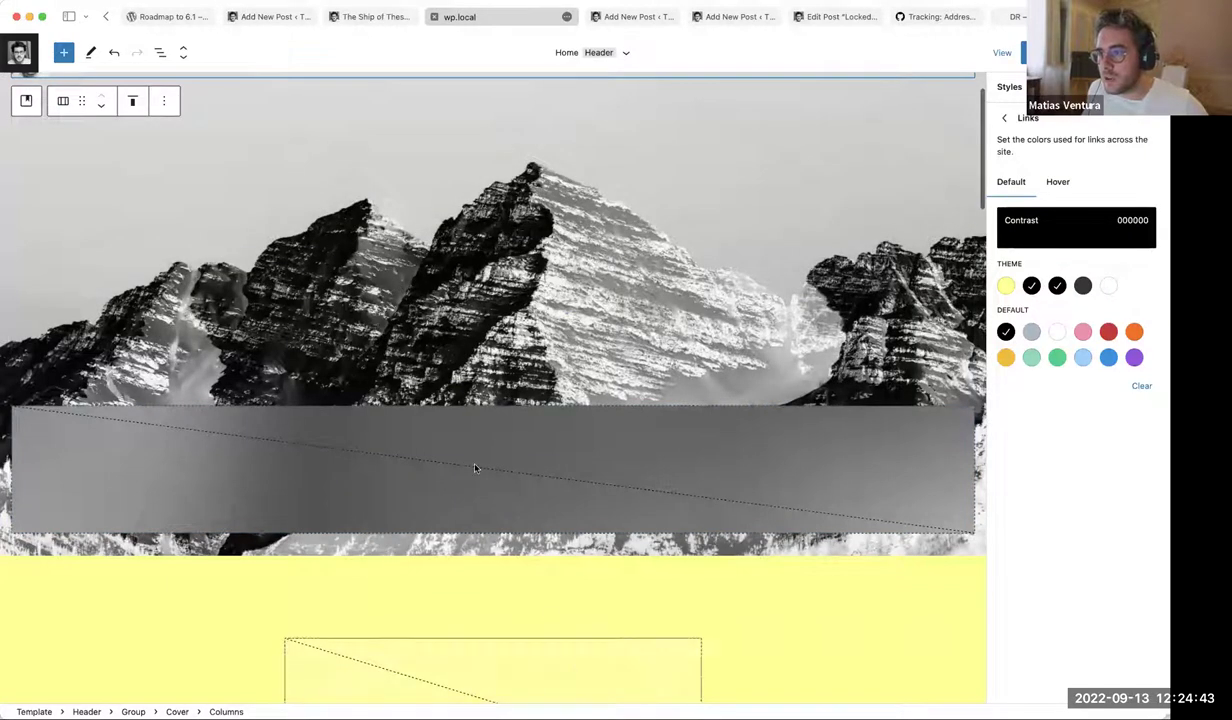
scroll(669, 590, down, 2)
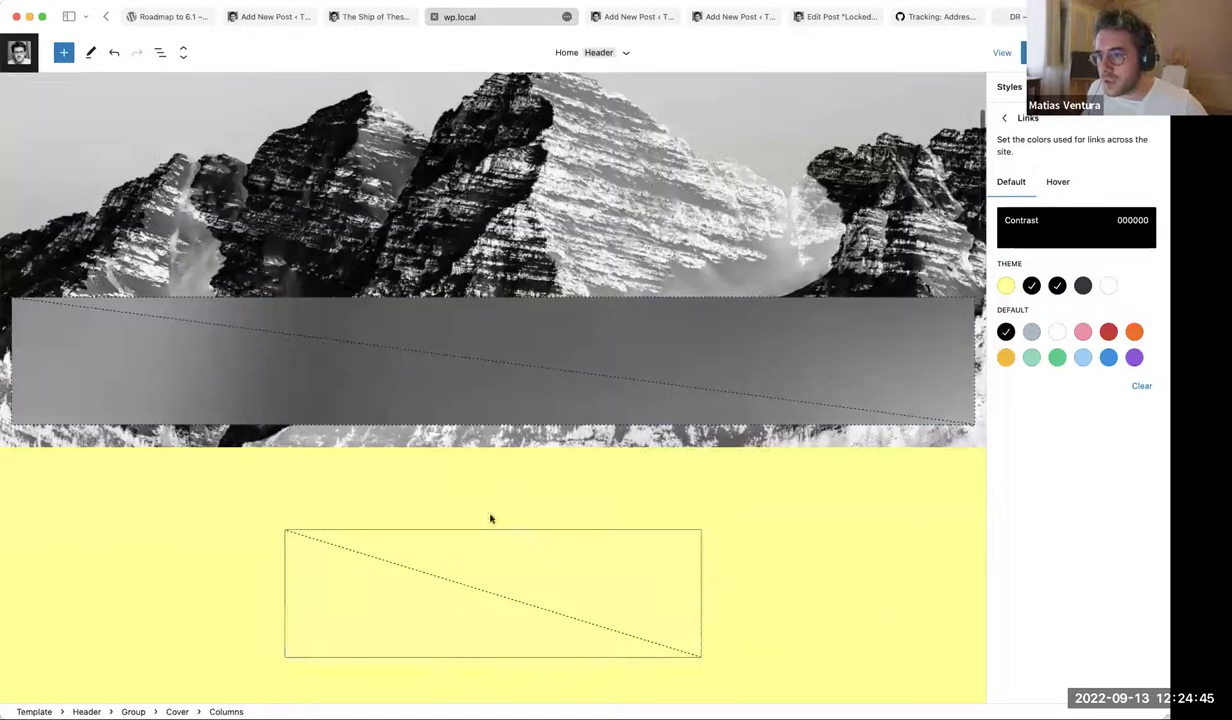
scroll(684, 388, up, 2)
click(556, 230)
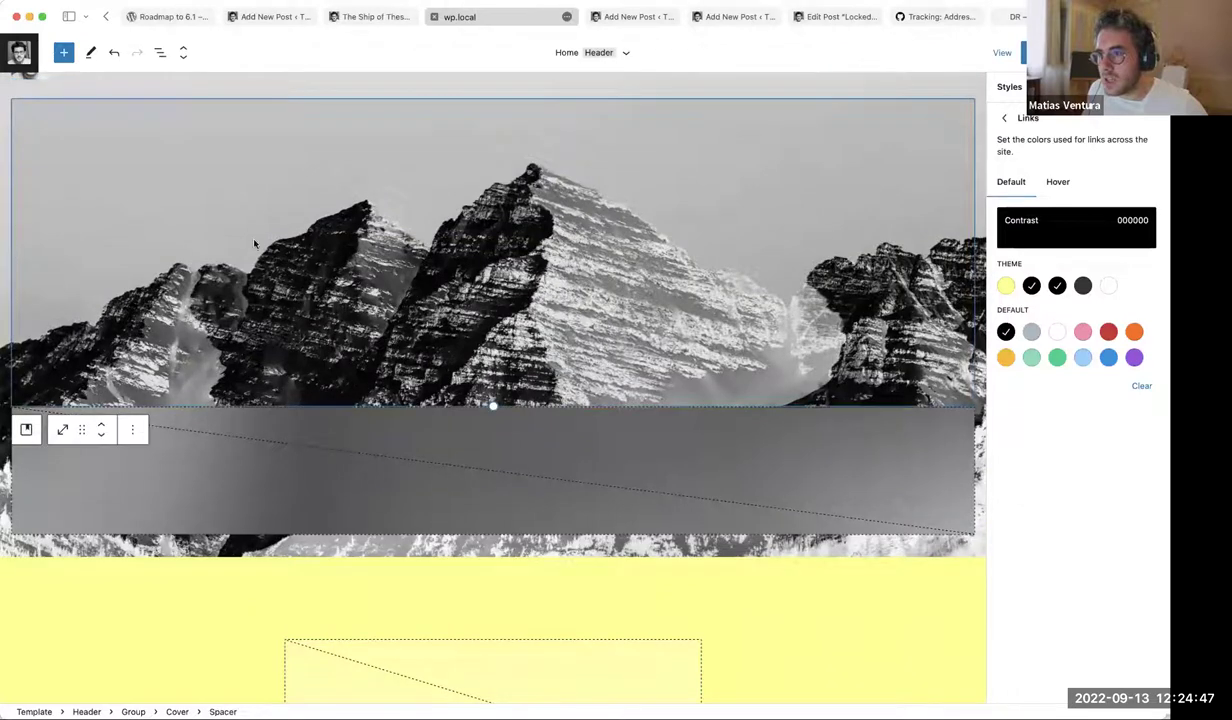
Fill the empty Image block in the header cover with the teal marbled picture from the Media Library and look over the header
click(88, 545)
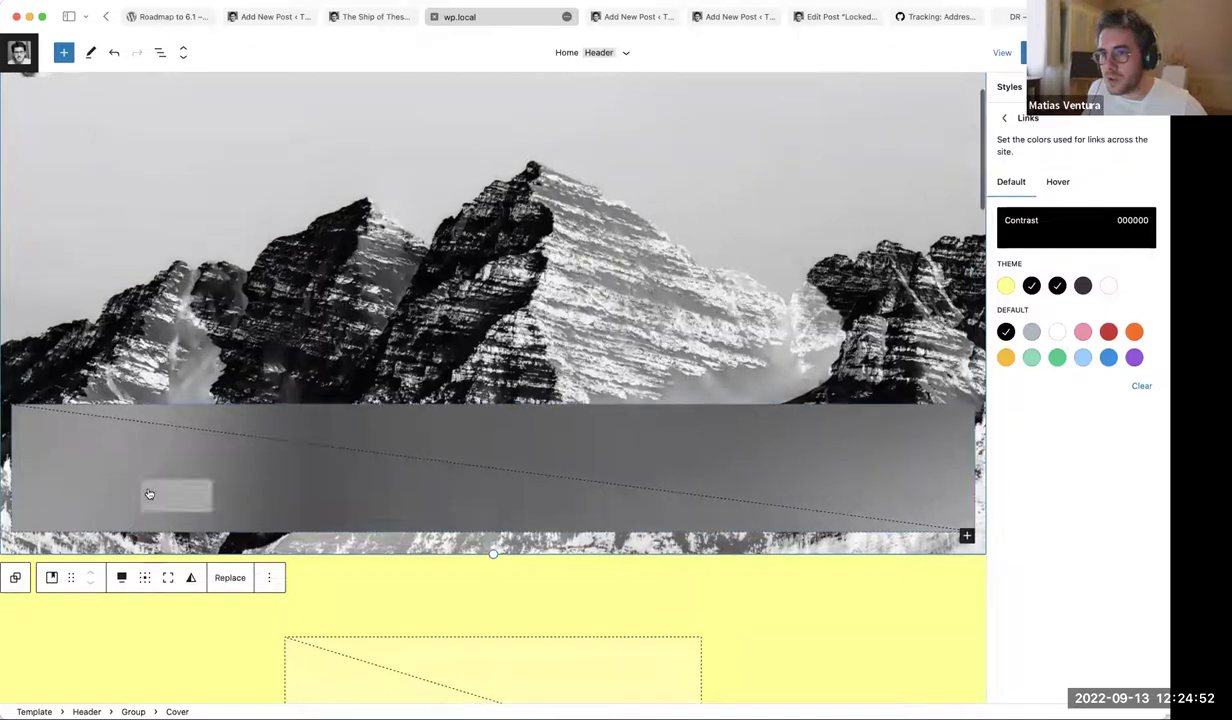
click(146, 494)
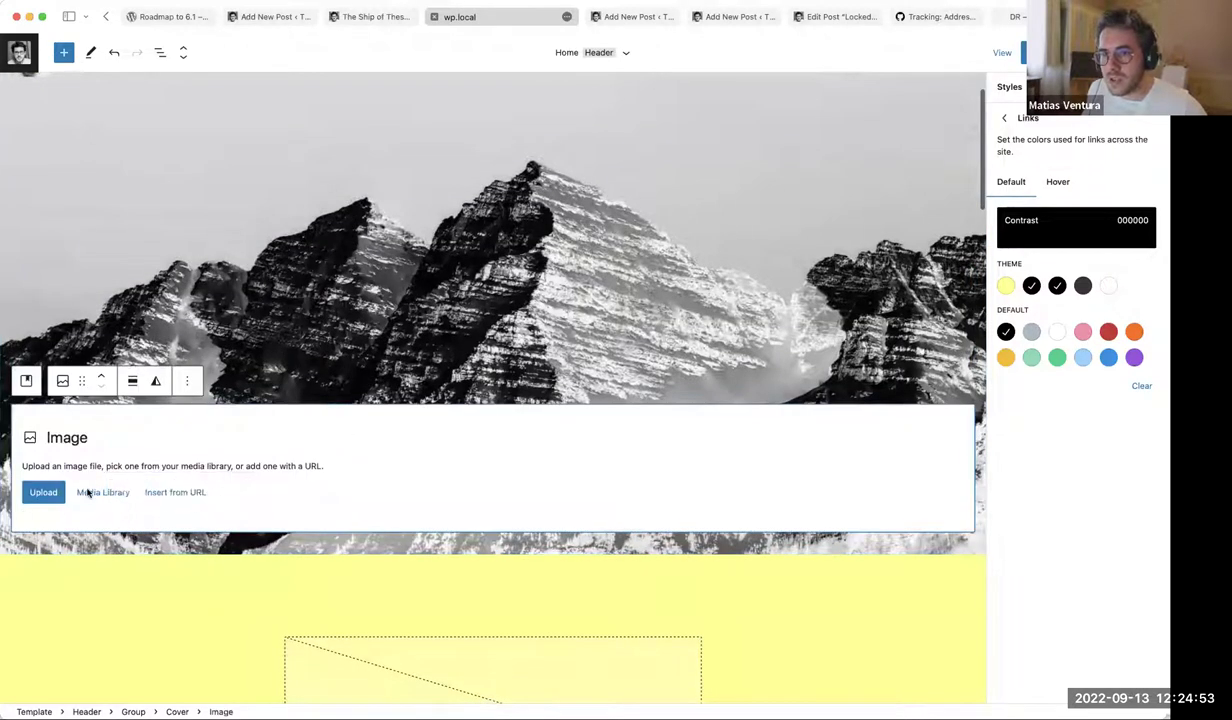
click(105, 493)
click(161, 210)
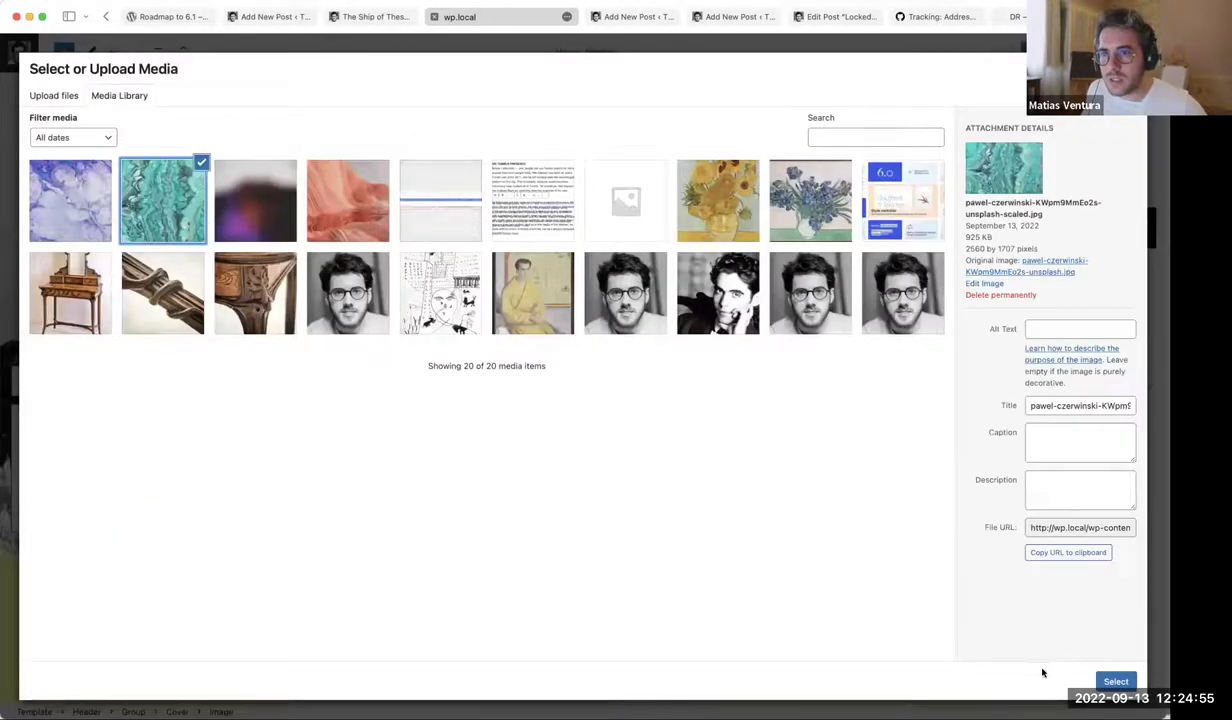
click(1115, 681)
scroll(272, 235, down, 5)
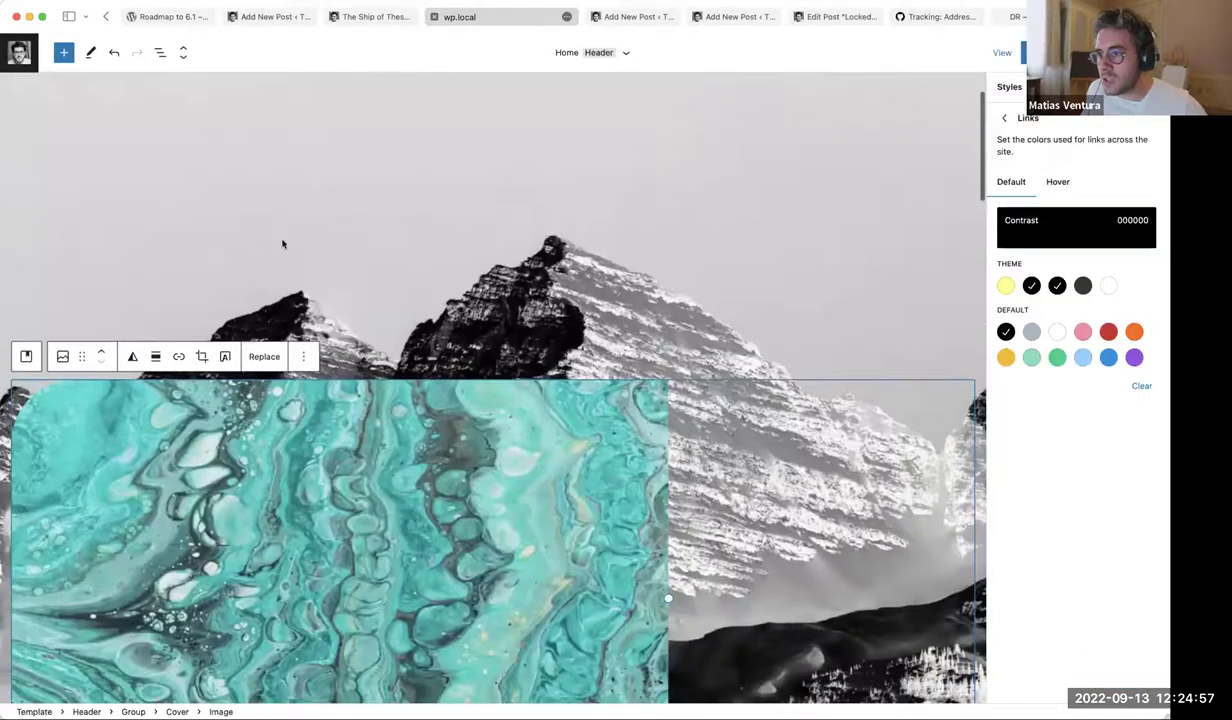
click(389, 158)
scroll(480, 440, up, 7)
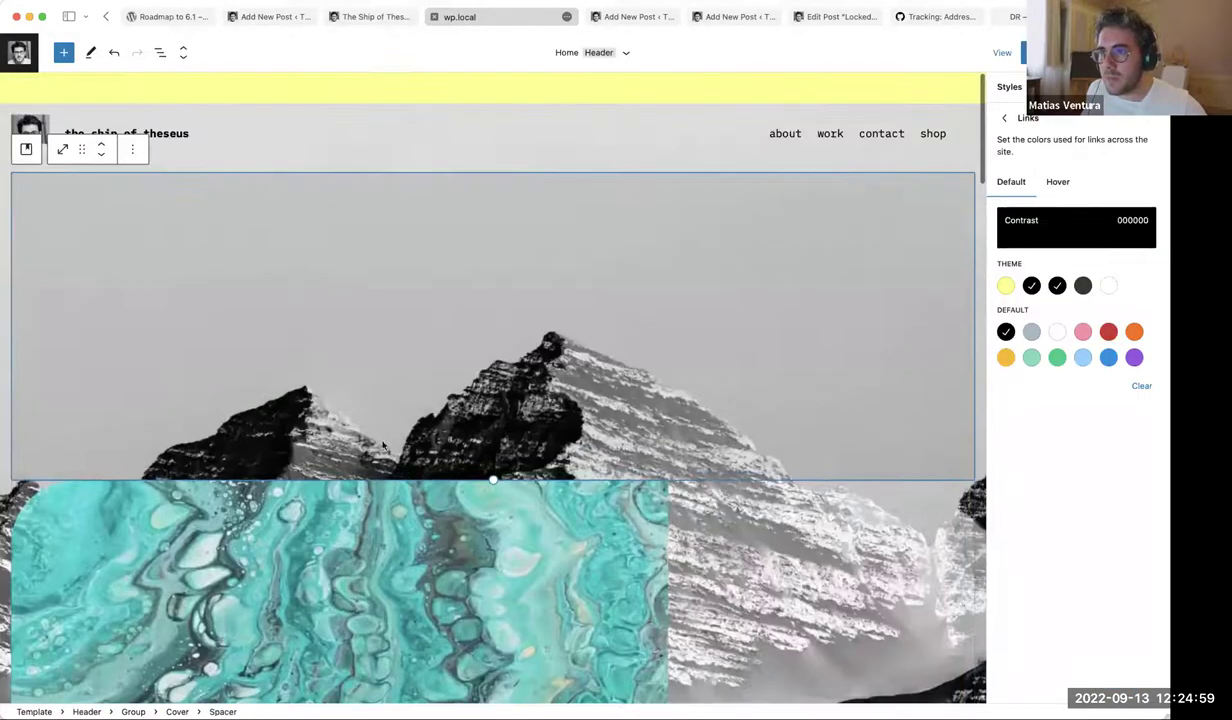
scroll(333, 438, down, 10)
scroll(303, 430, up, 10)
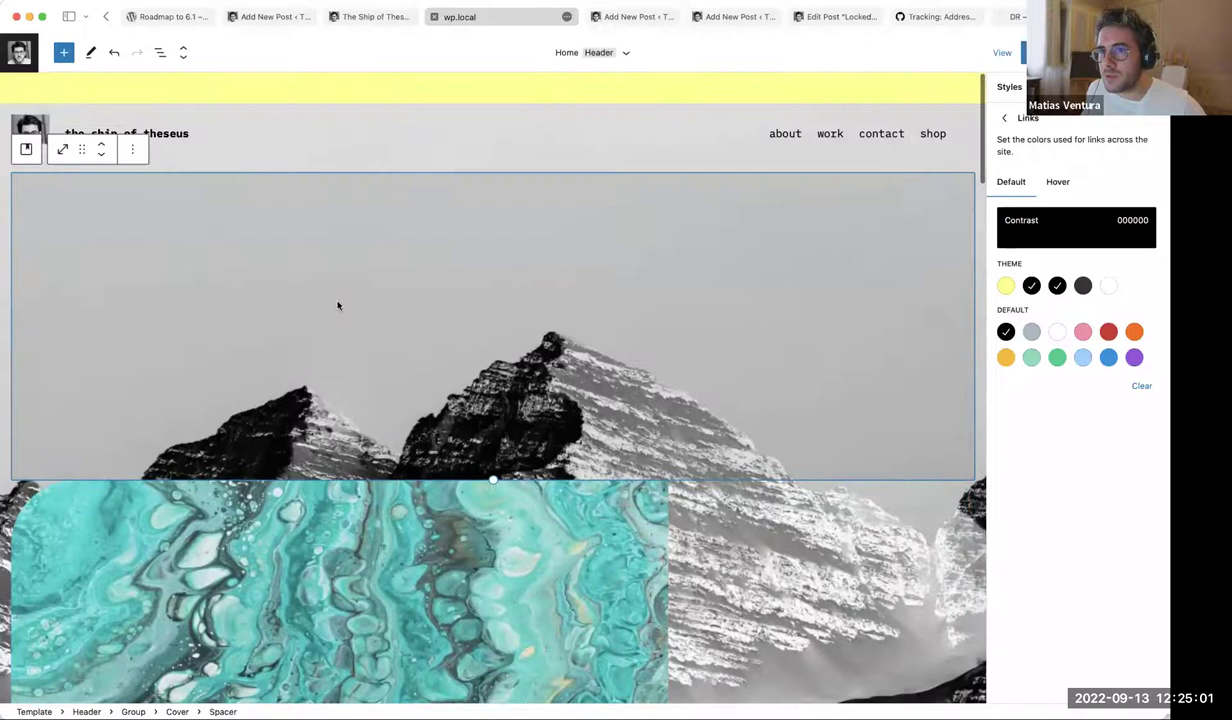
Delete the Navigation block from the header and hide the Styles sidebar with the emptied column selected
click(741, 134)
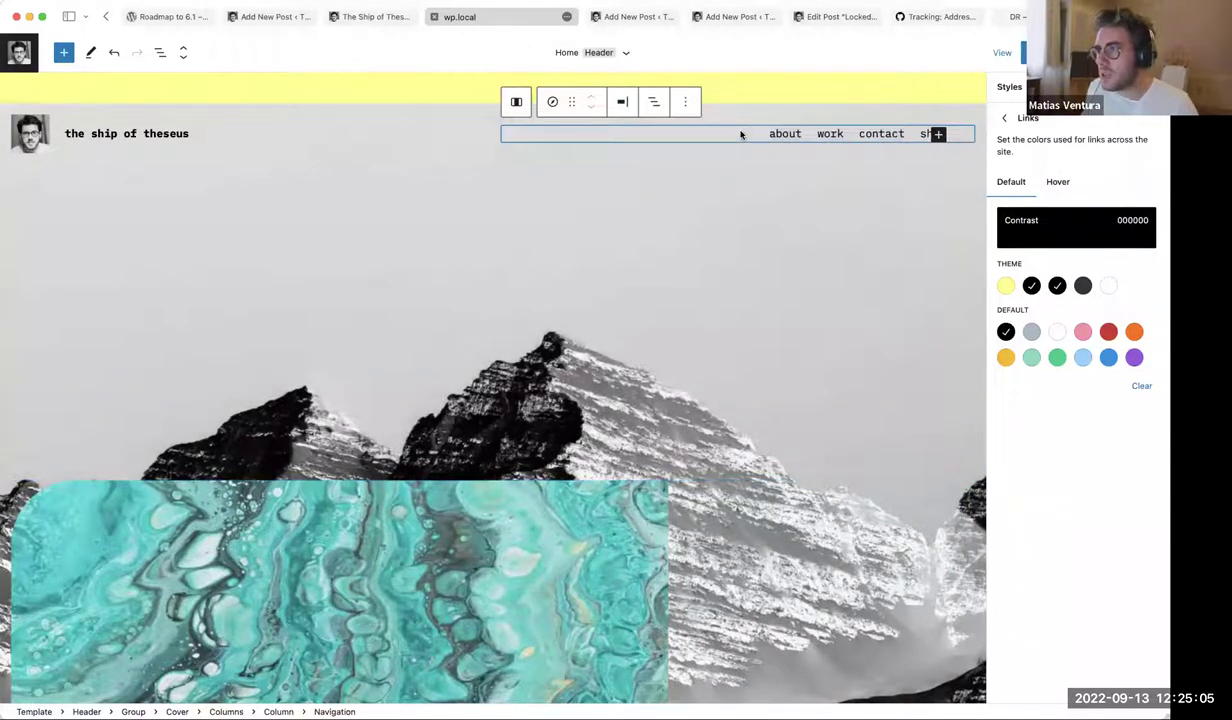
key(Delete)
click(709, 138)
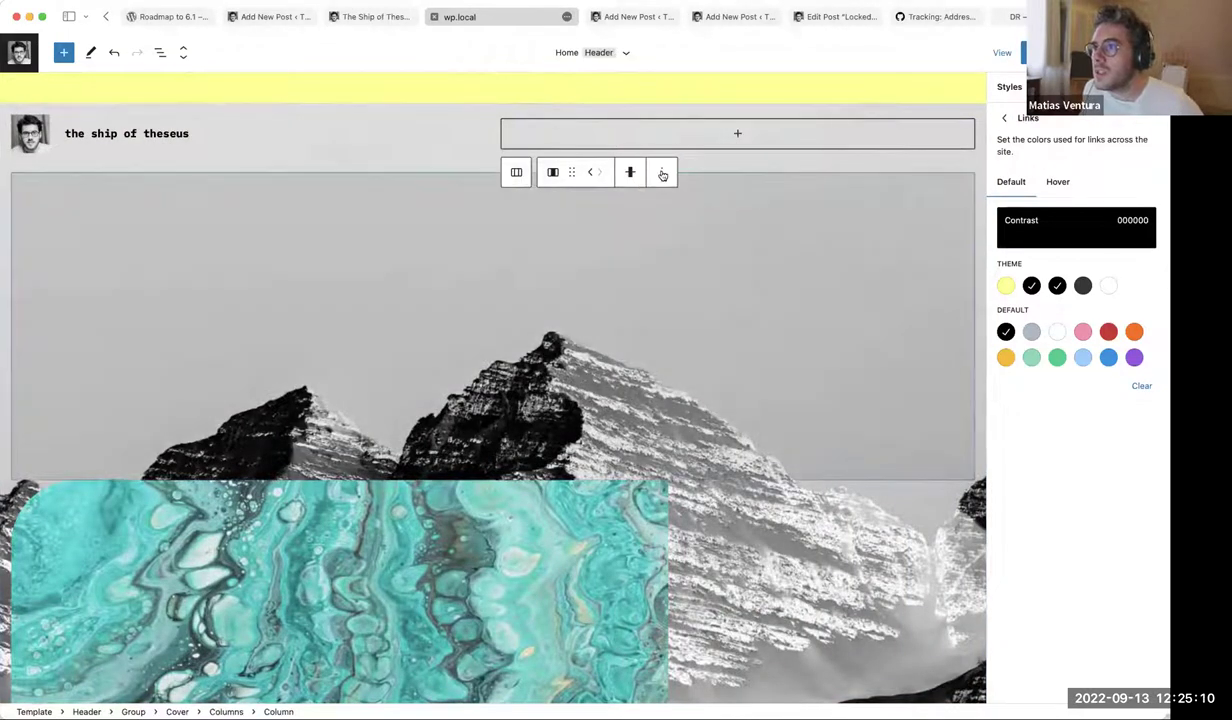
click(662, 172)
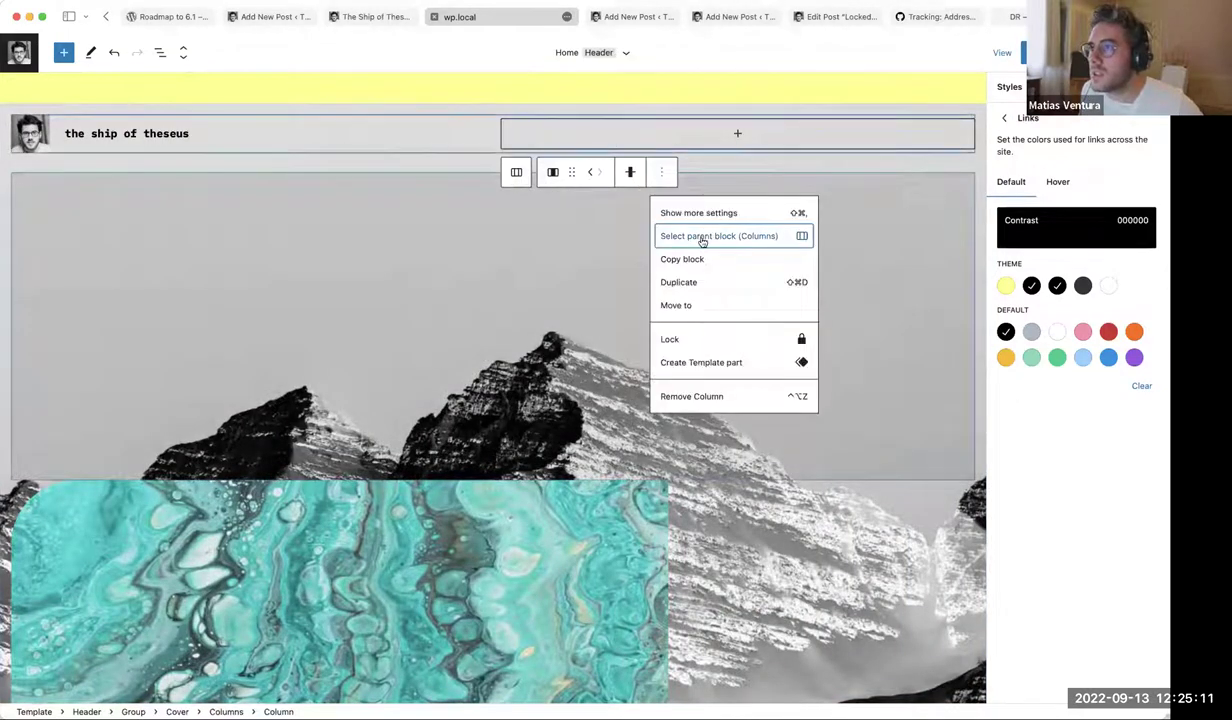
click(738, 135)
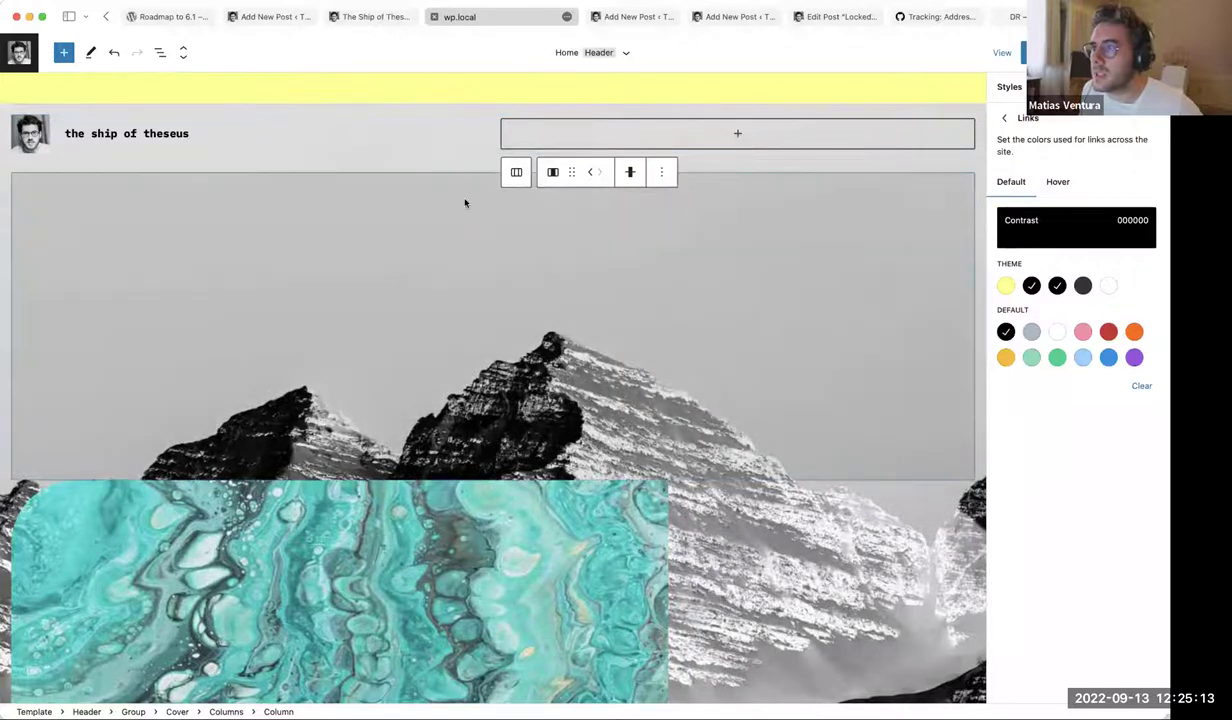
key(ctrl+shift+comma)
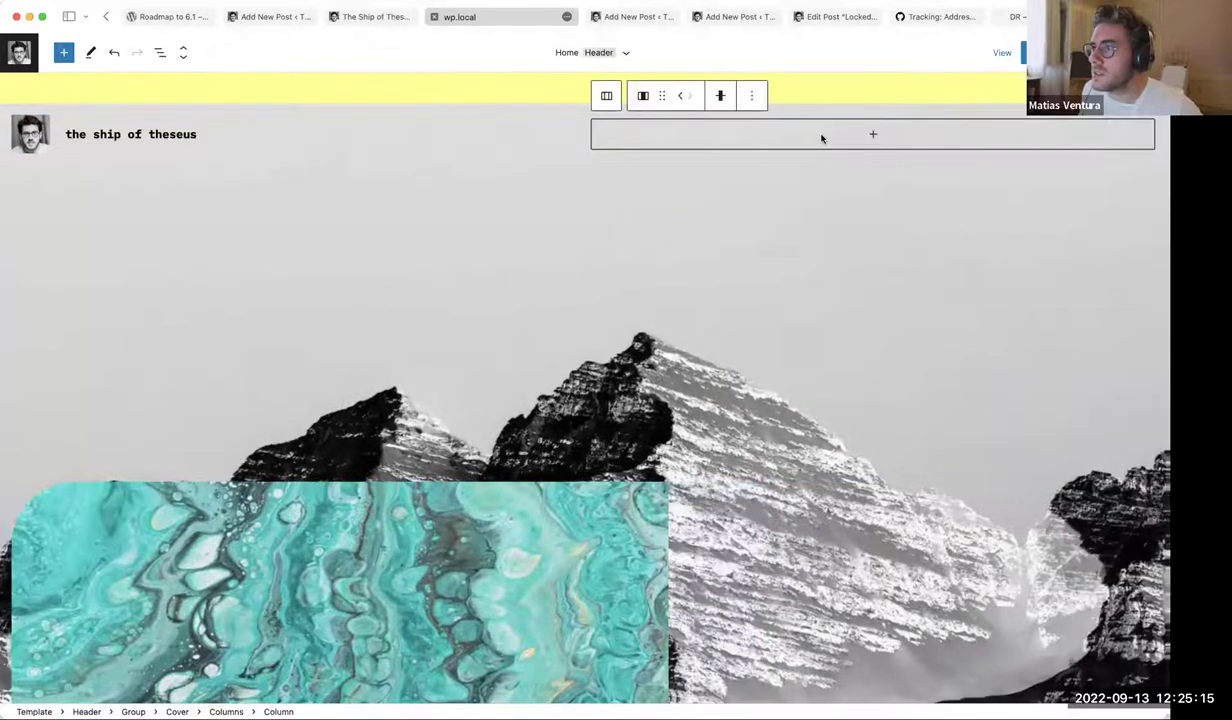
Insert an additional Column into the header's Columns block after the site title column and select the empty middle column
click(752, 95)
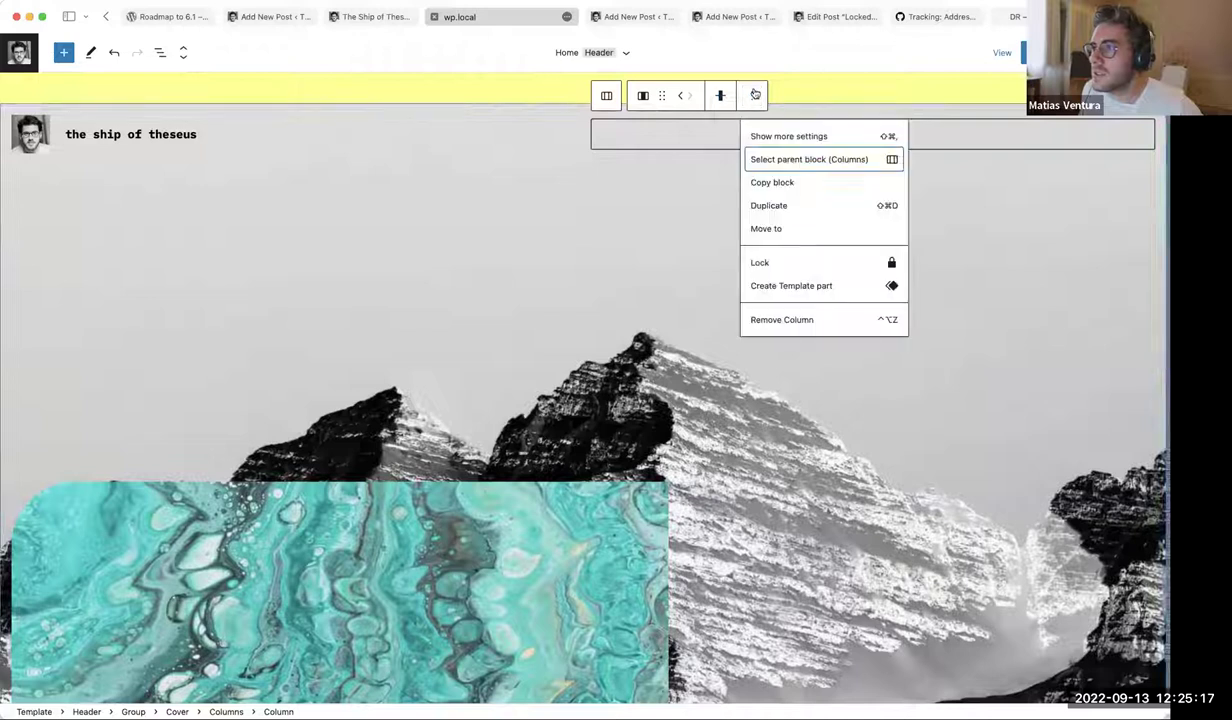
click(755, 94)
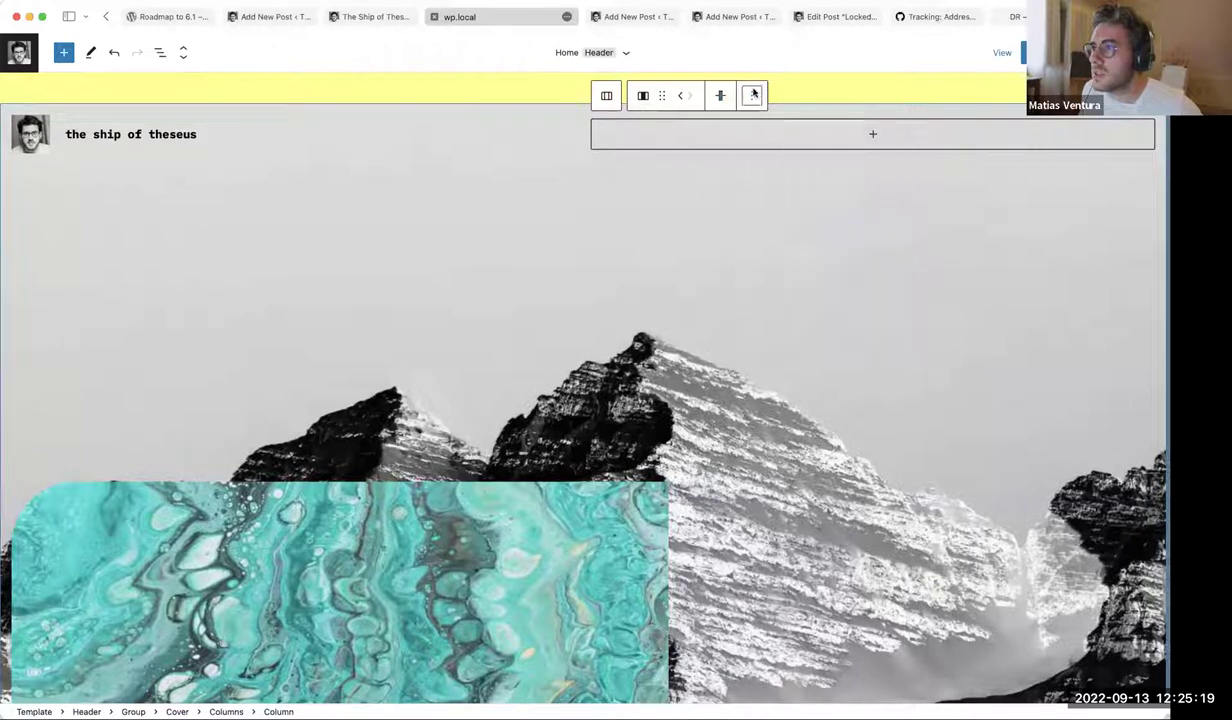
click(160, 52)
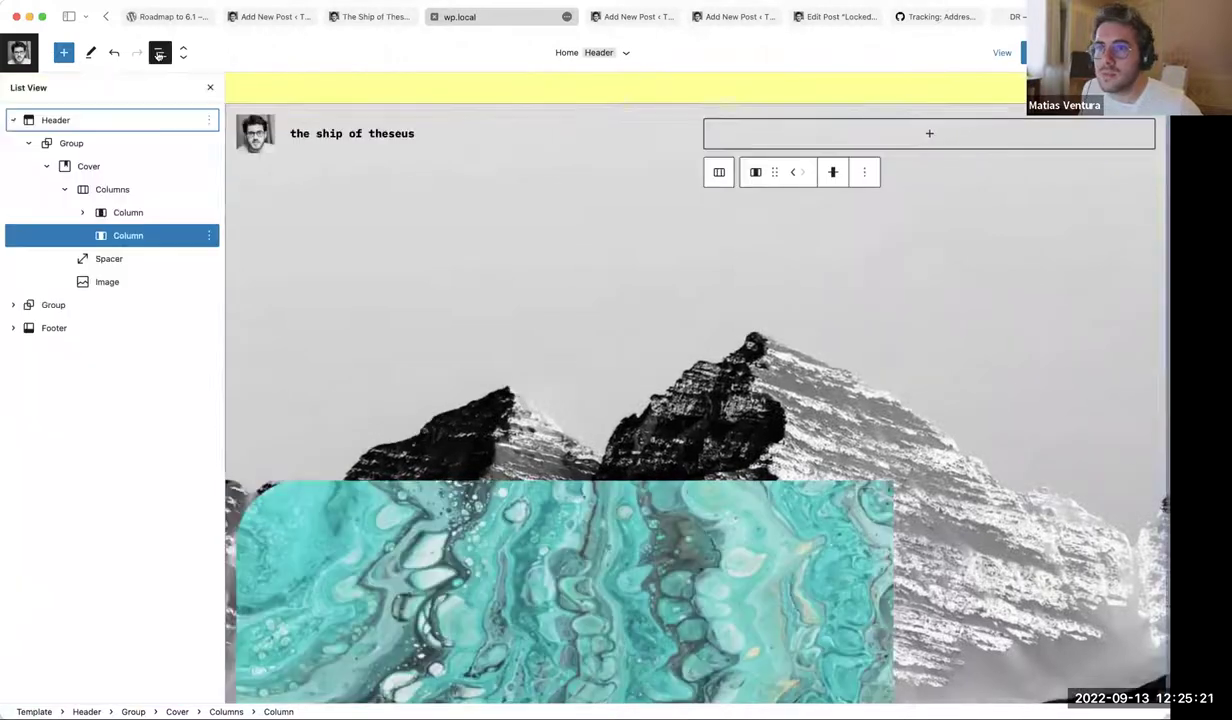
click(119, 240)
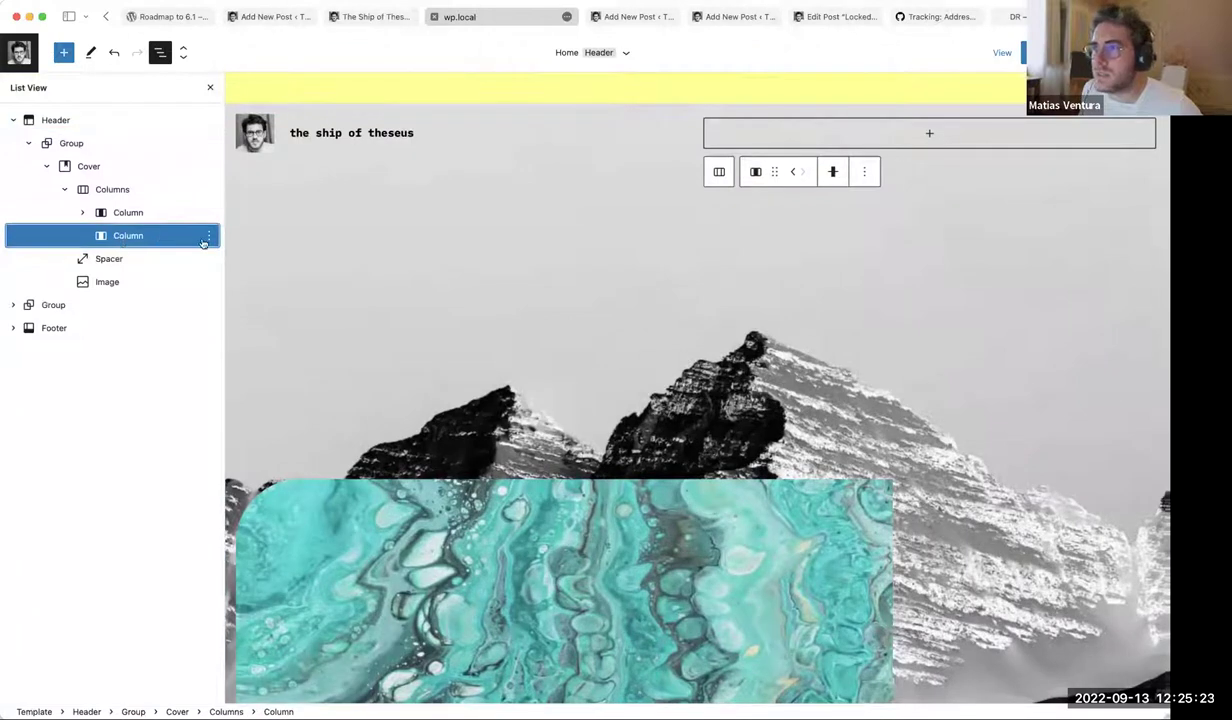
click(63, 52)
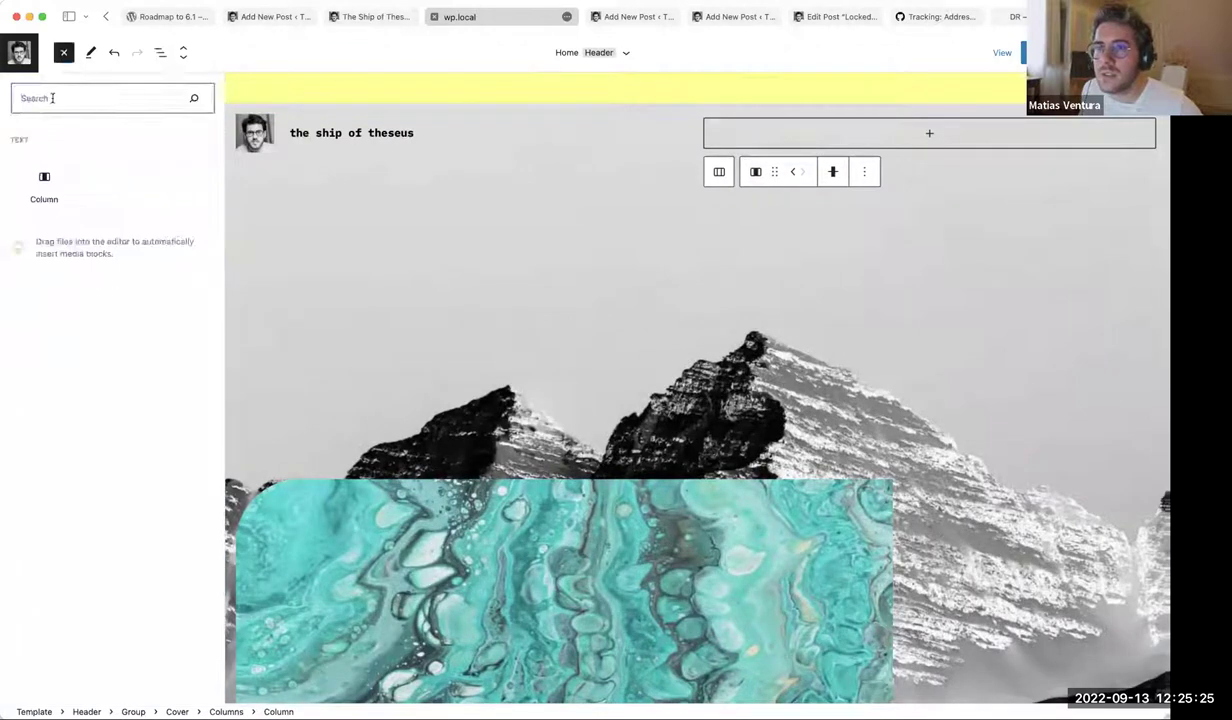
click(44, 180)
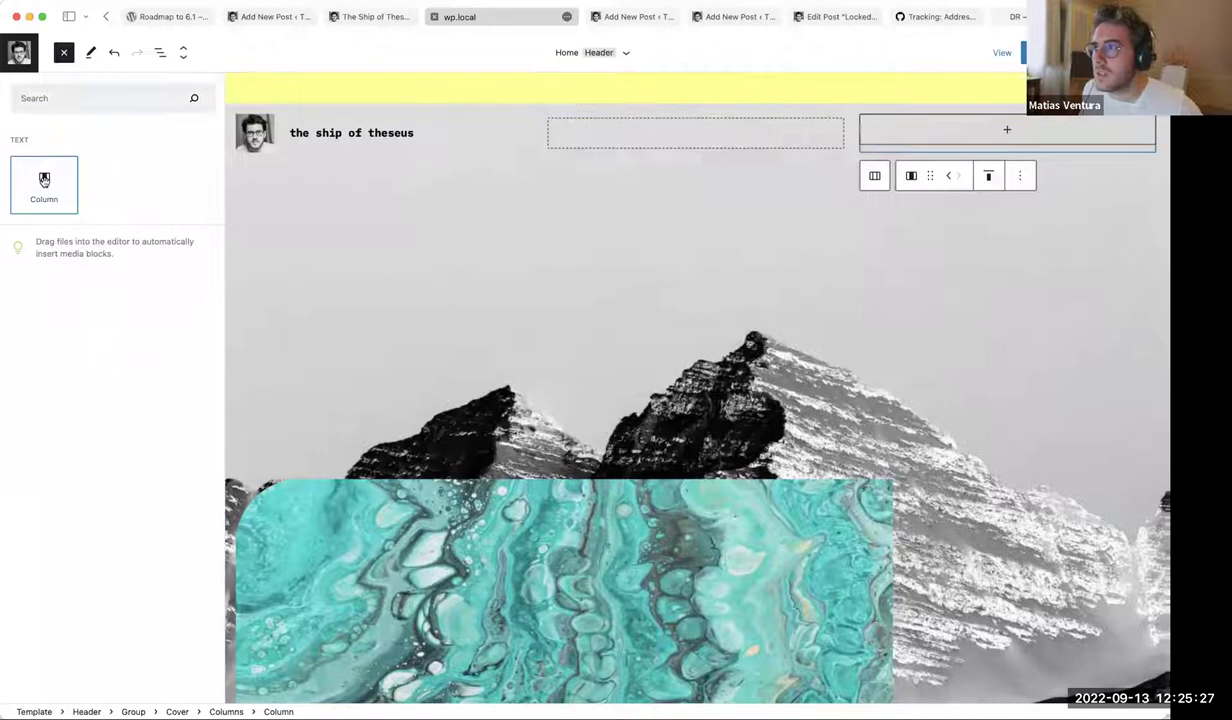
click(700, 133)
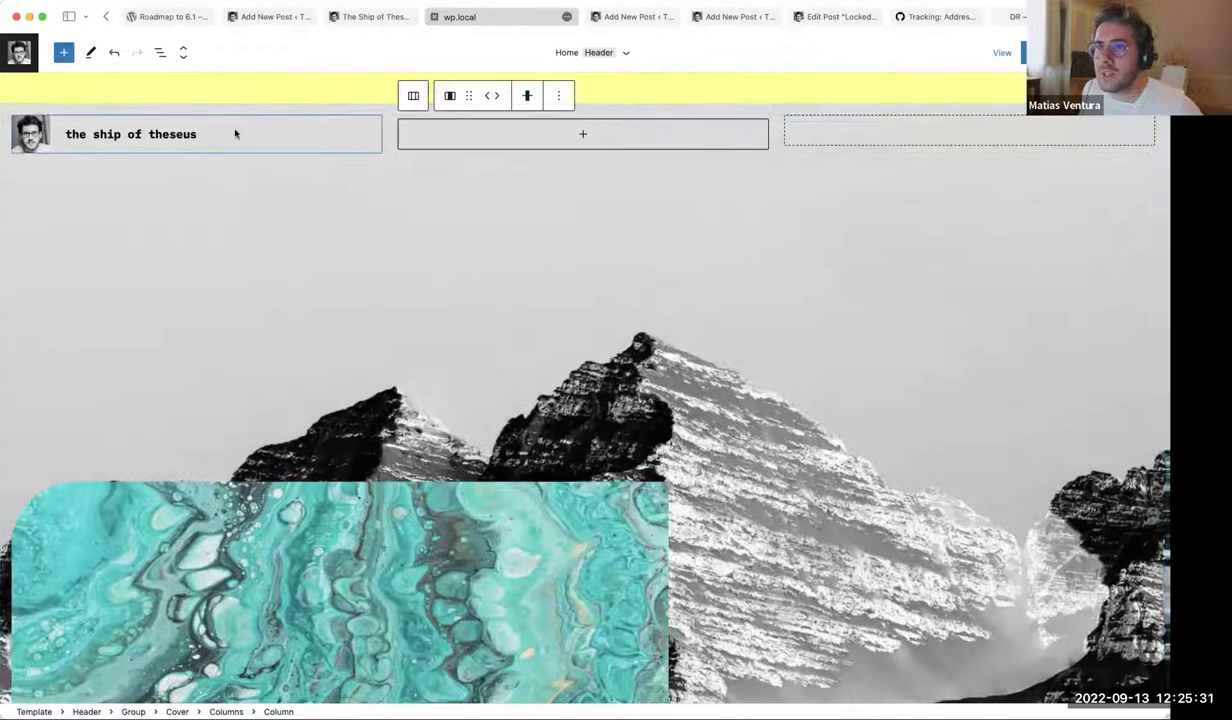
Insert a Navigation block into the header row that holds the site logo and title
click(272, 134)
click(374, 146)
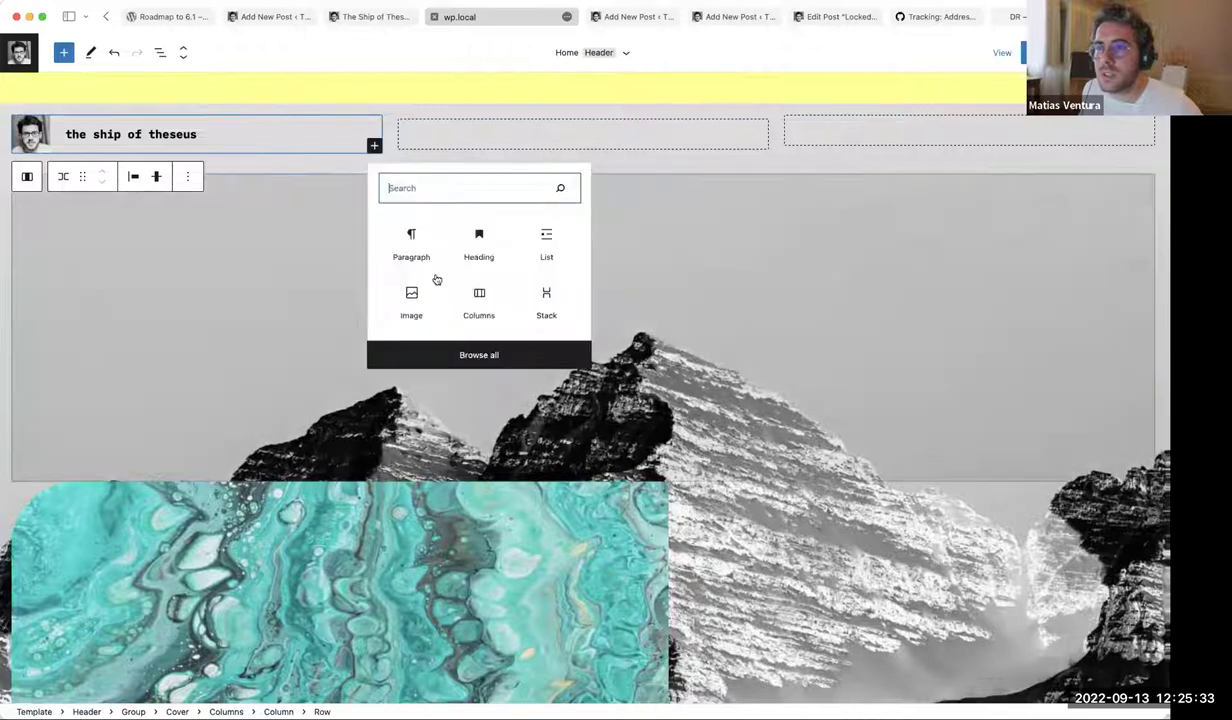
text(navig)
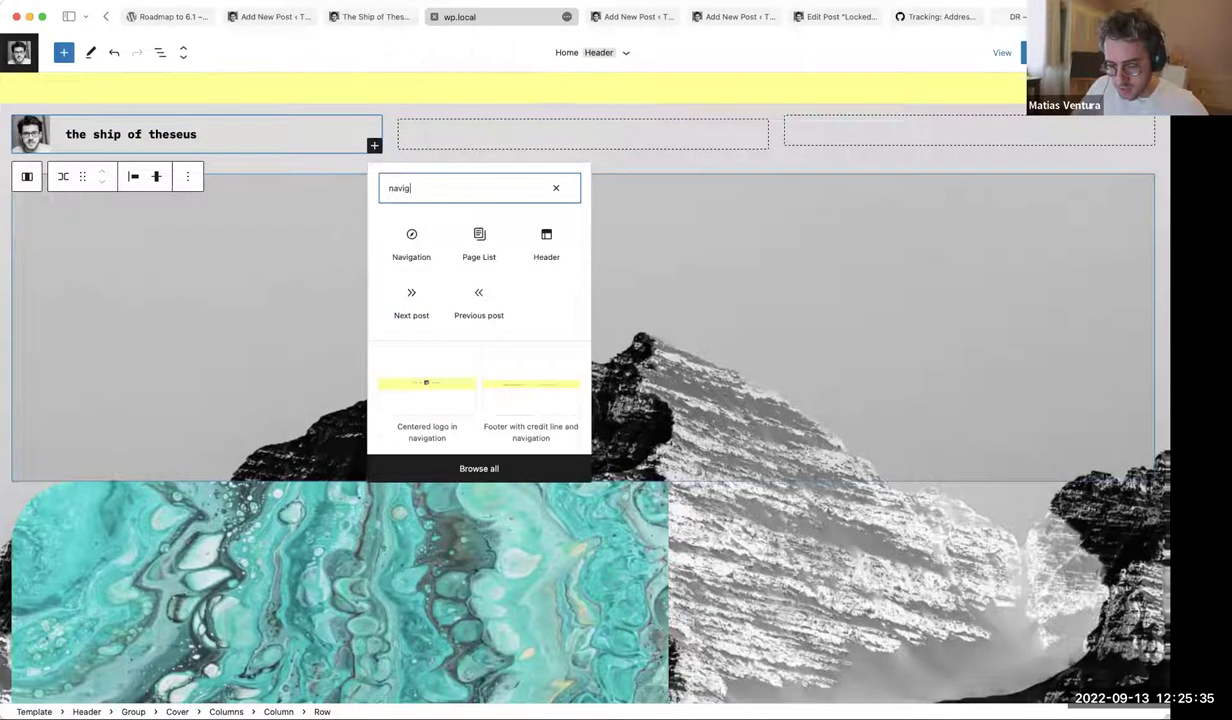
click(408, 236)
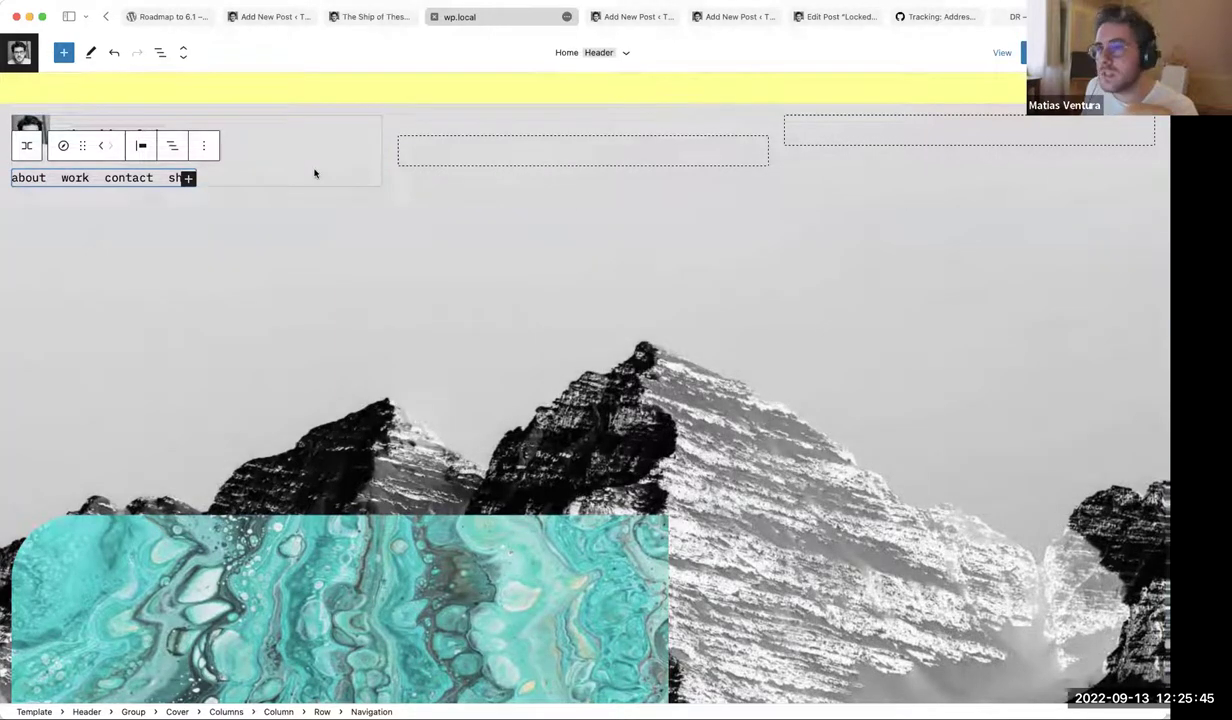
Examine the inserted navigation under the site title by selecting its row, the whole menu and the contact link
click(313, 173)
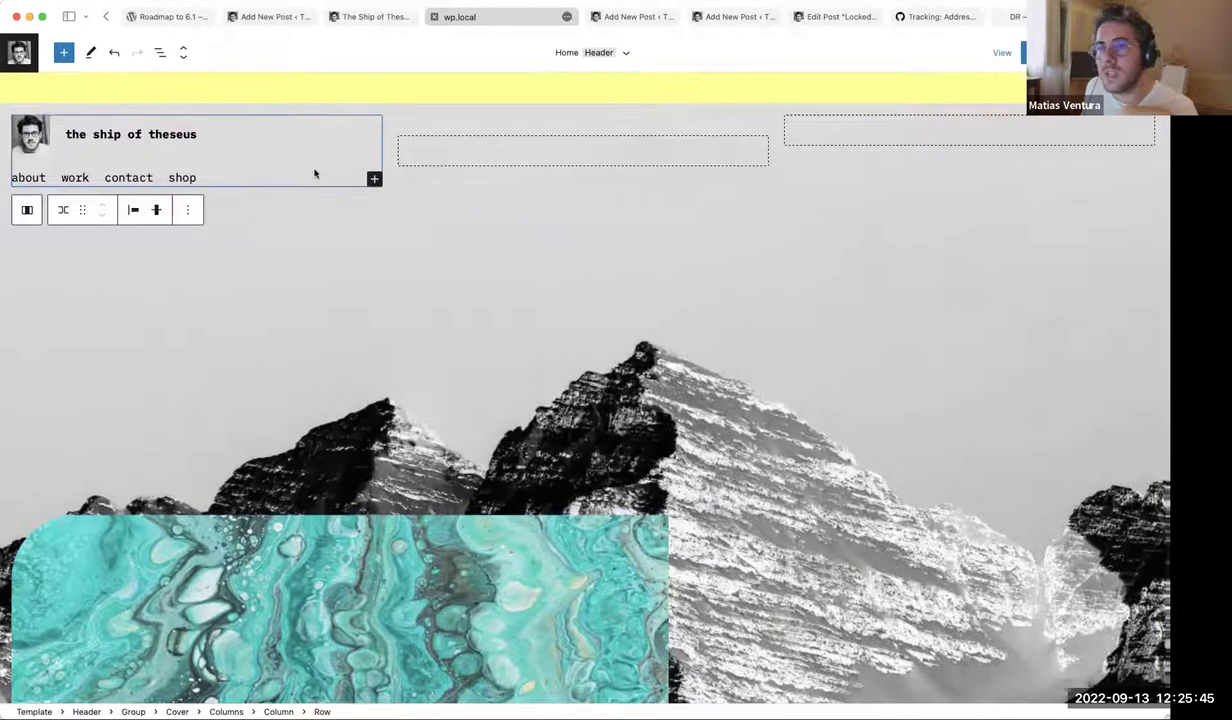
click(334, 323)
click(270, 157)
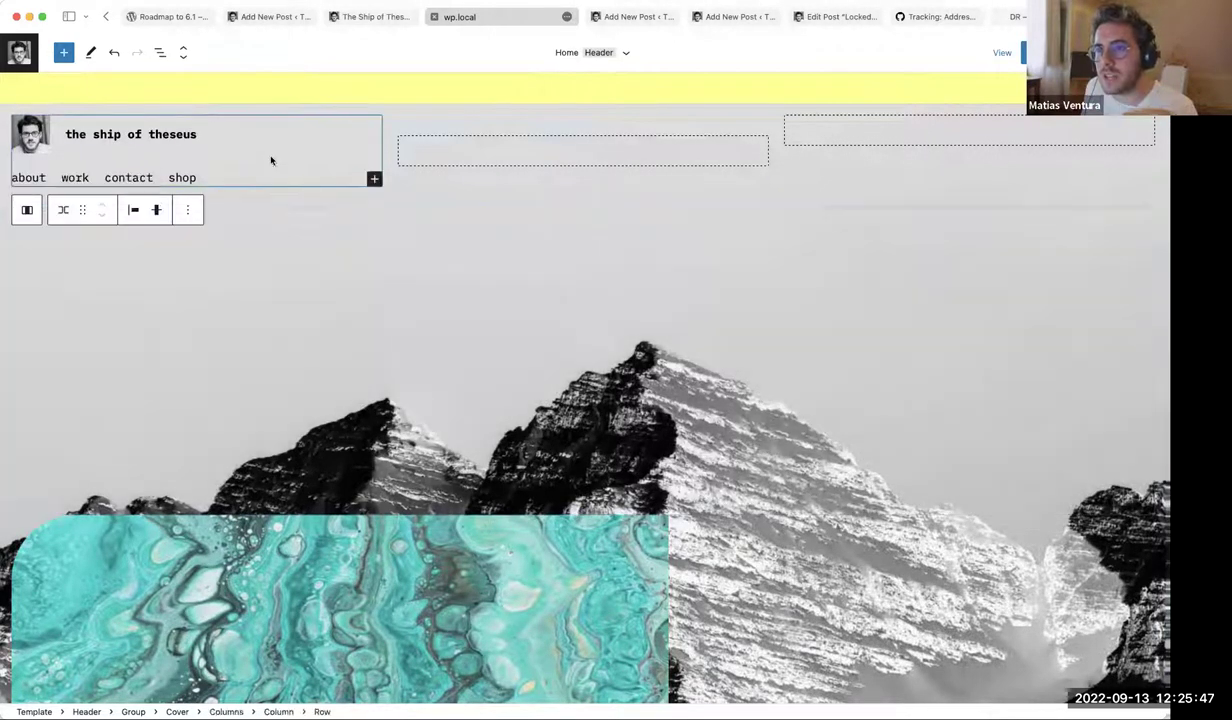
triple_click(206, 178)
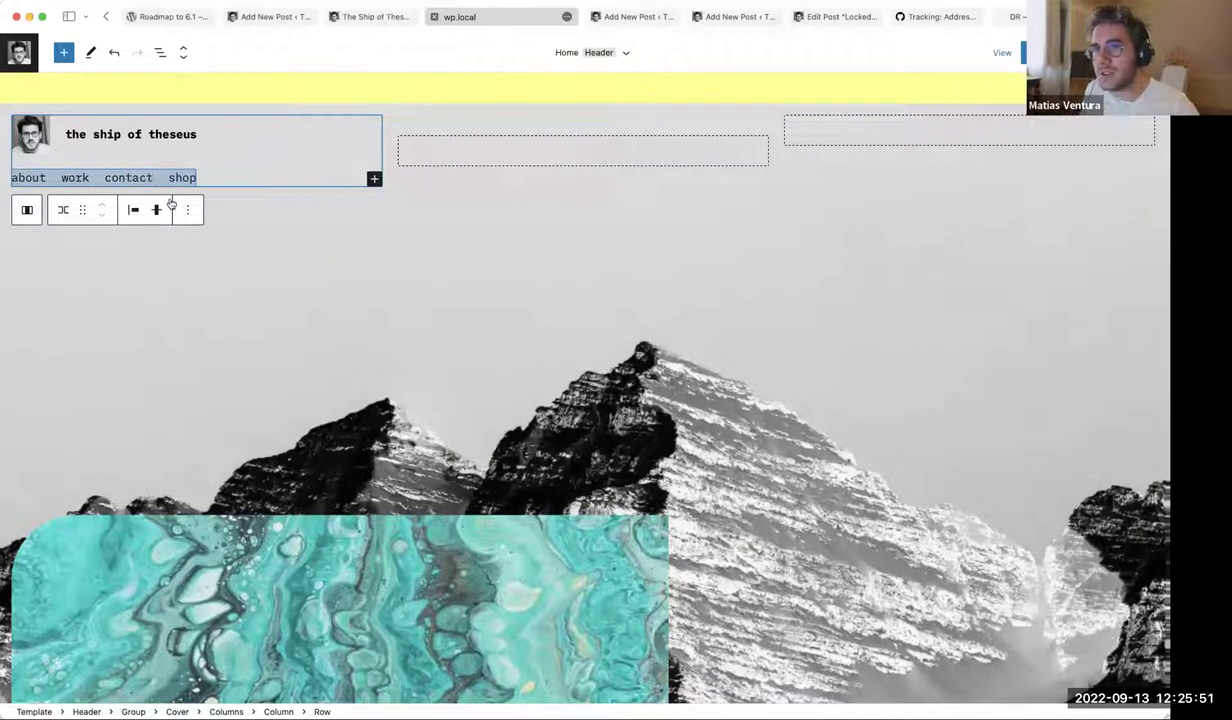
click(269, 172)
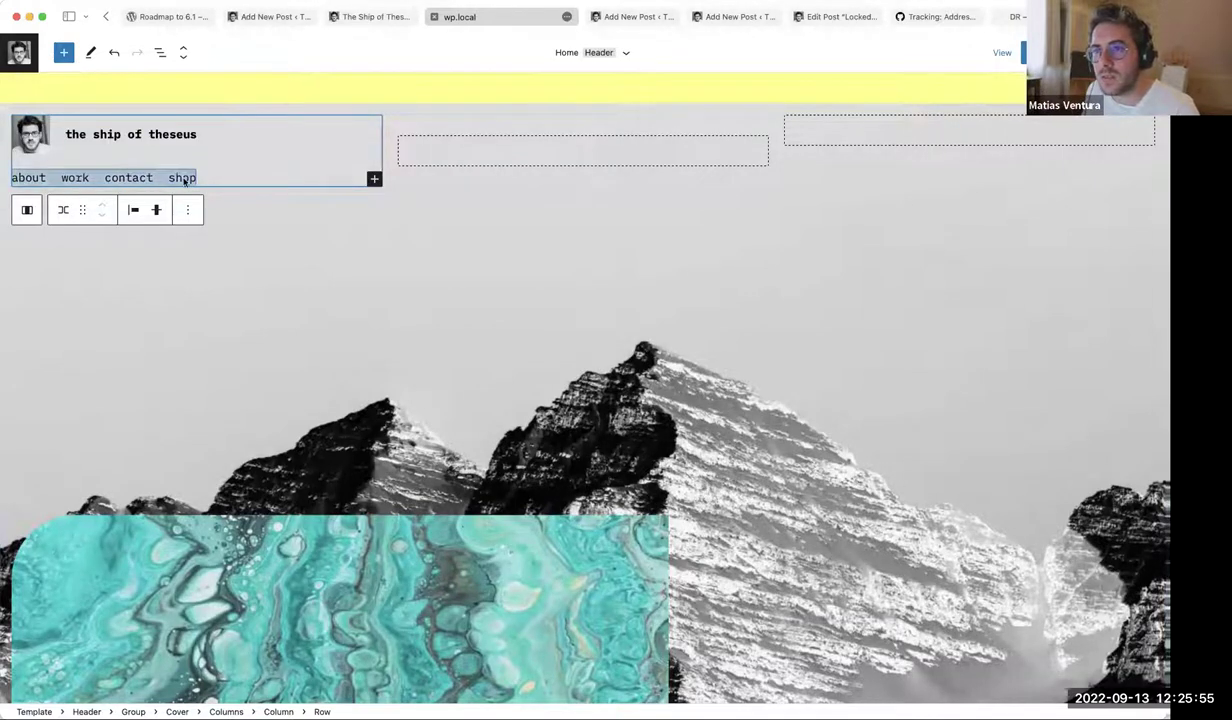
click(121, 176)
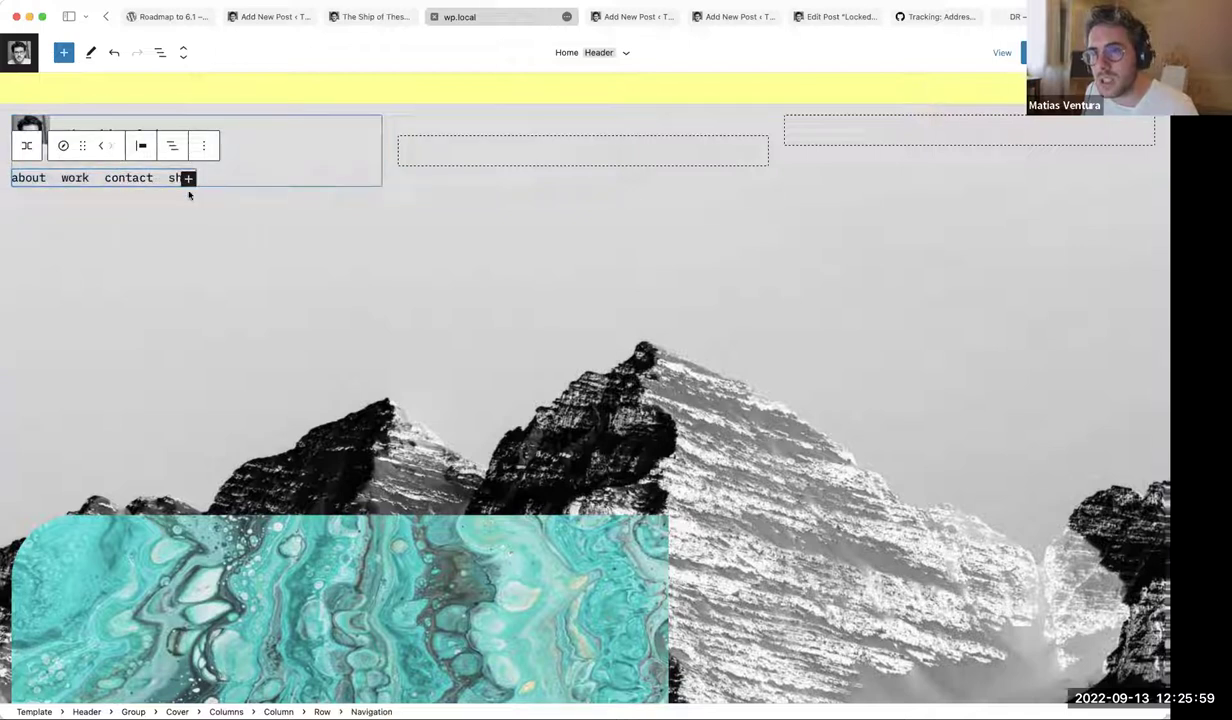
click(130, 177)
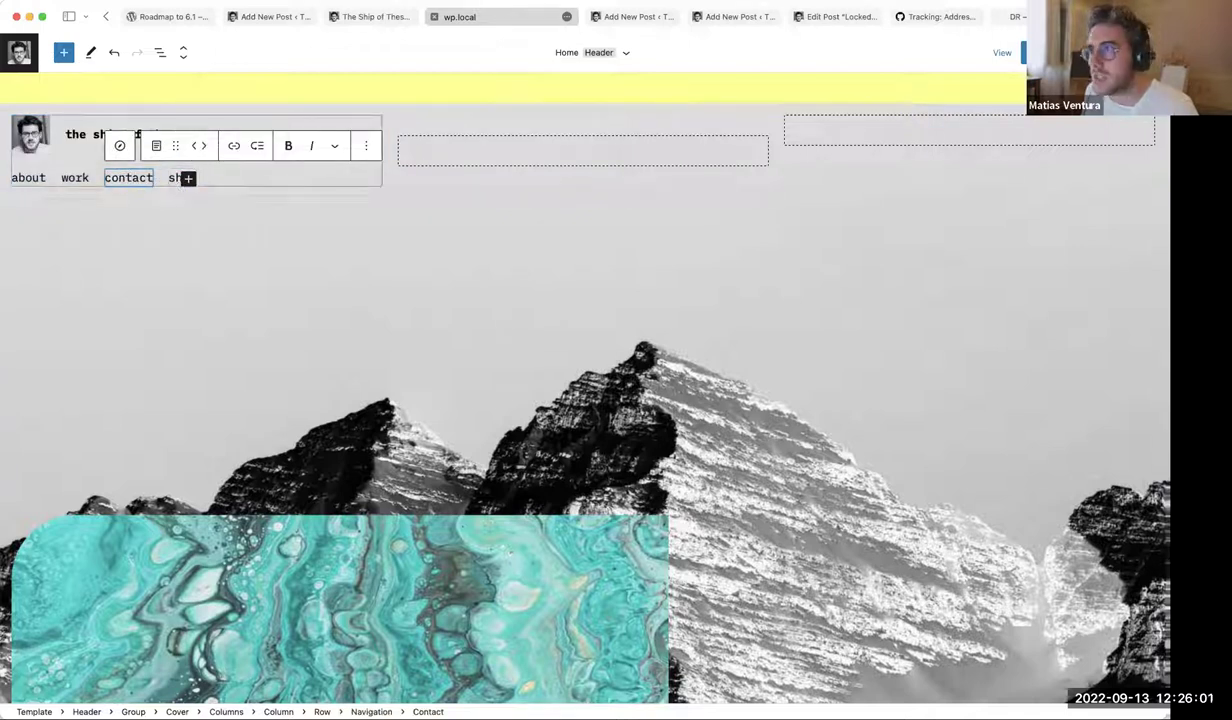
Review the Navigation block's menu choices and the work link's settings, leaving Header navigation 3 chosen and hiding the settings sidebar
click(1100, 52)
click(119, 145)
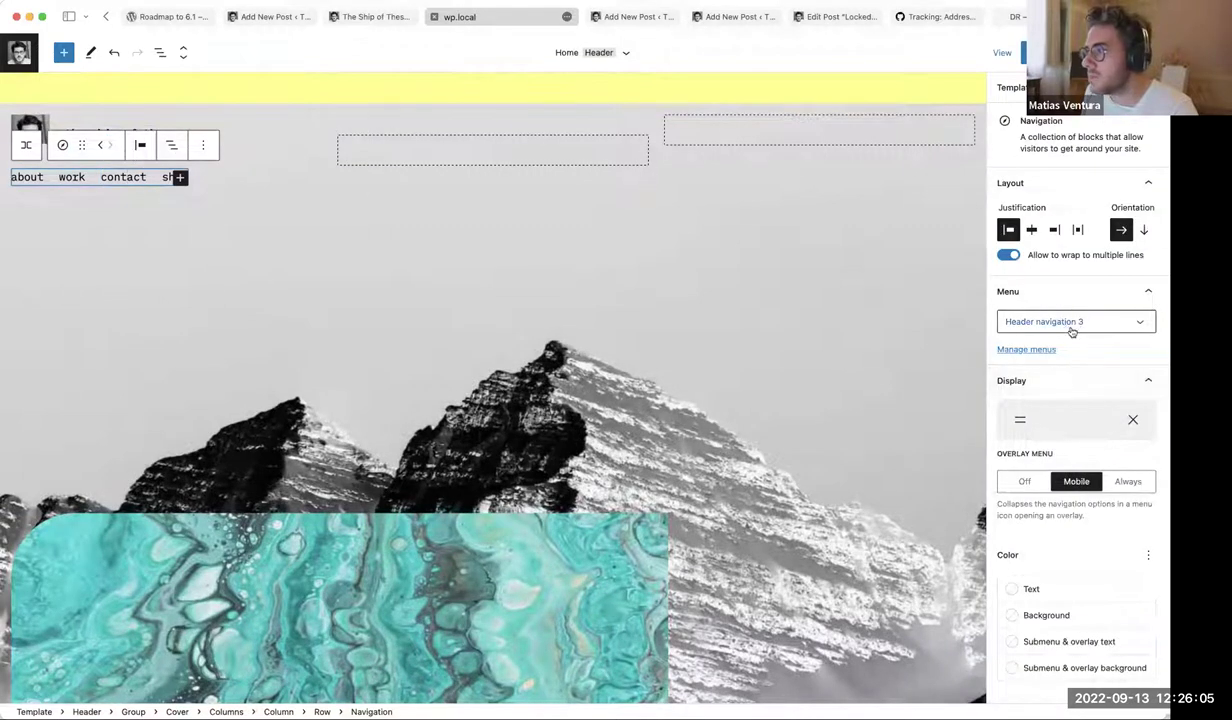
click(1082, 322)
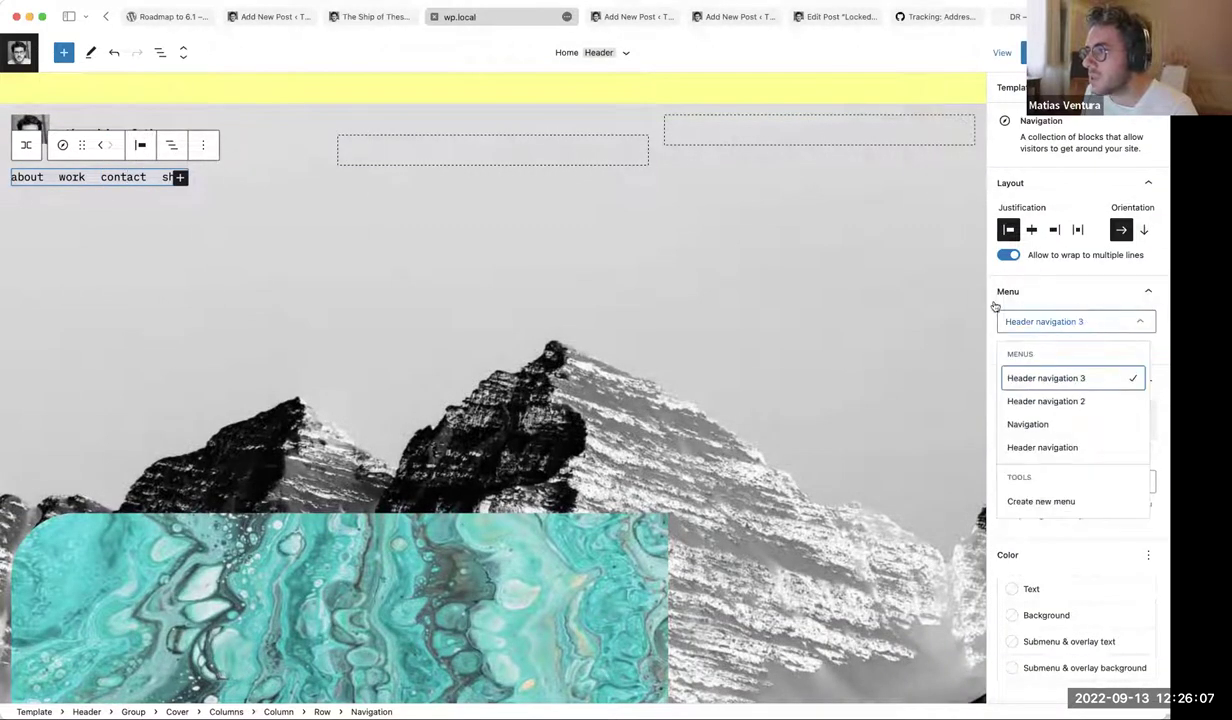
click(1088, 321)
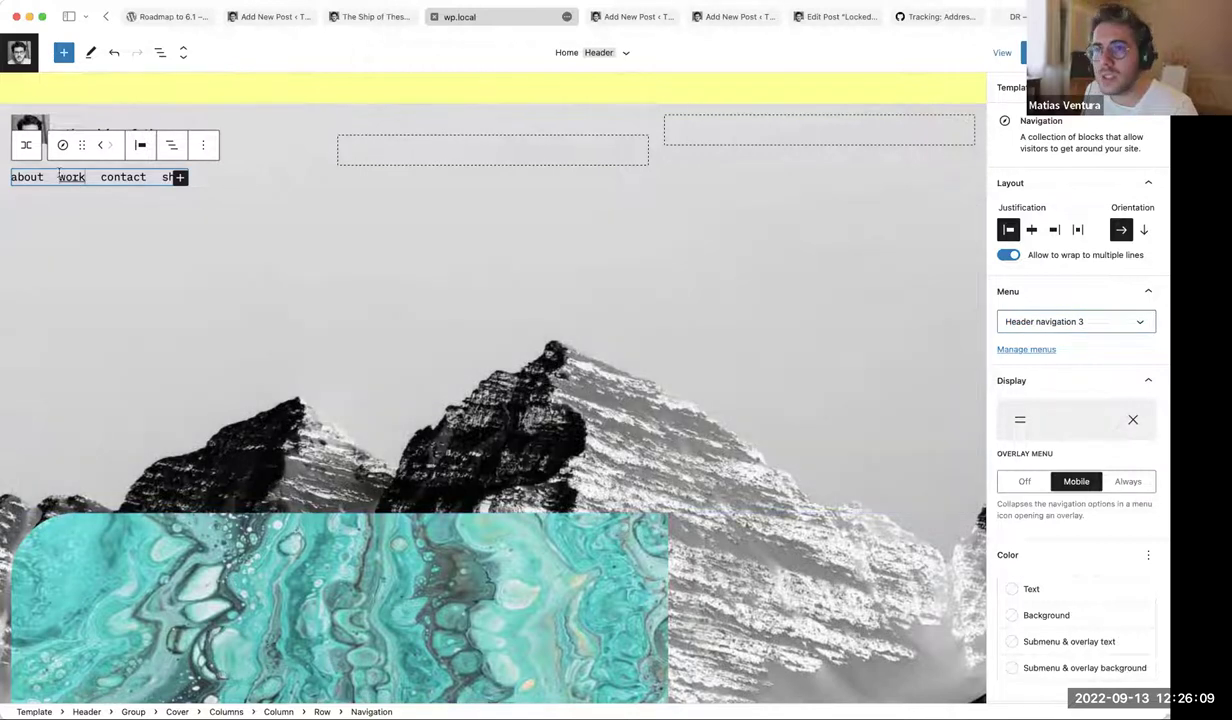
click(71, 177)
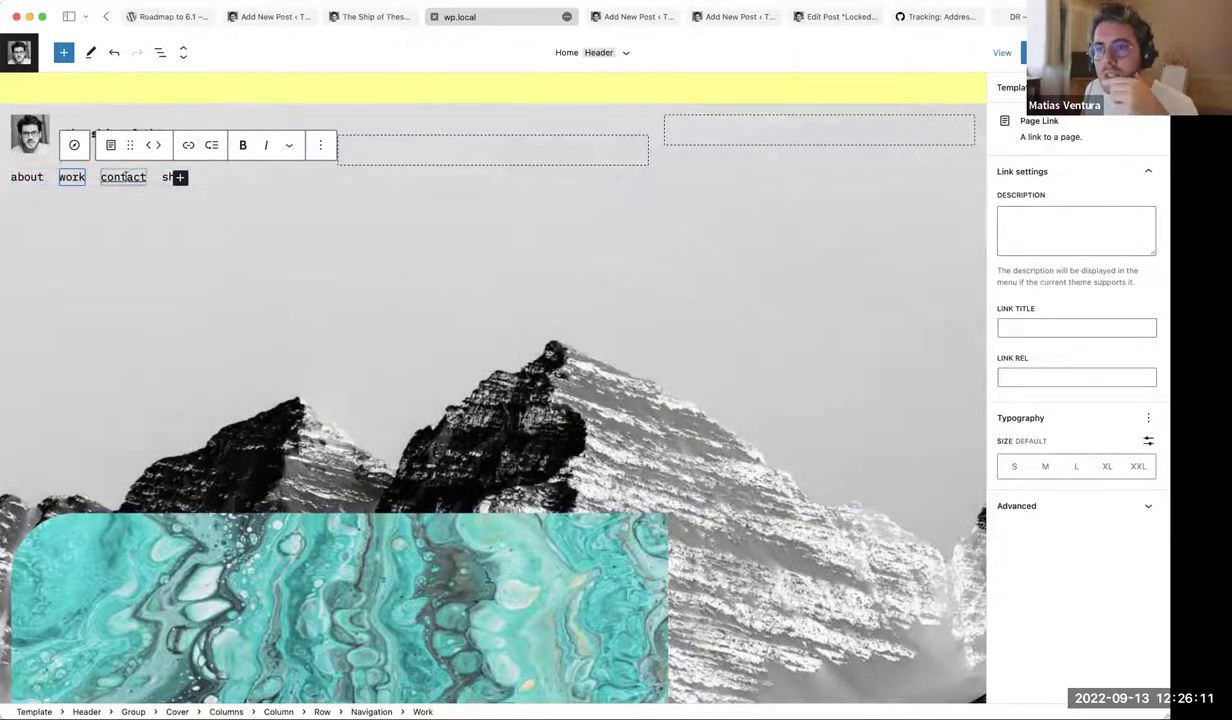
key(super+shift+comma)
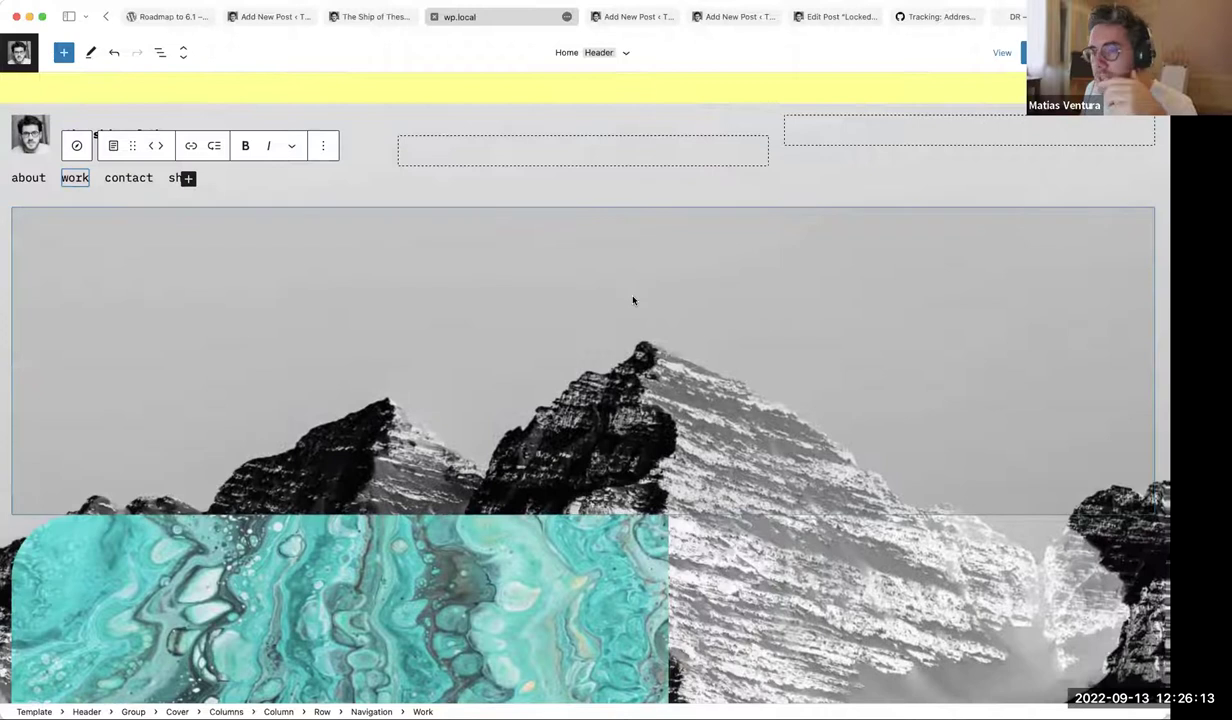
Reload the site editor to discard the unsaved header edits and look over the restored Home template
key(super+r)
click(622, 218)
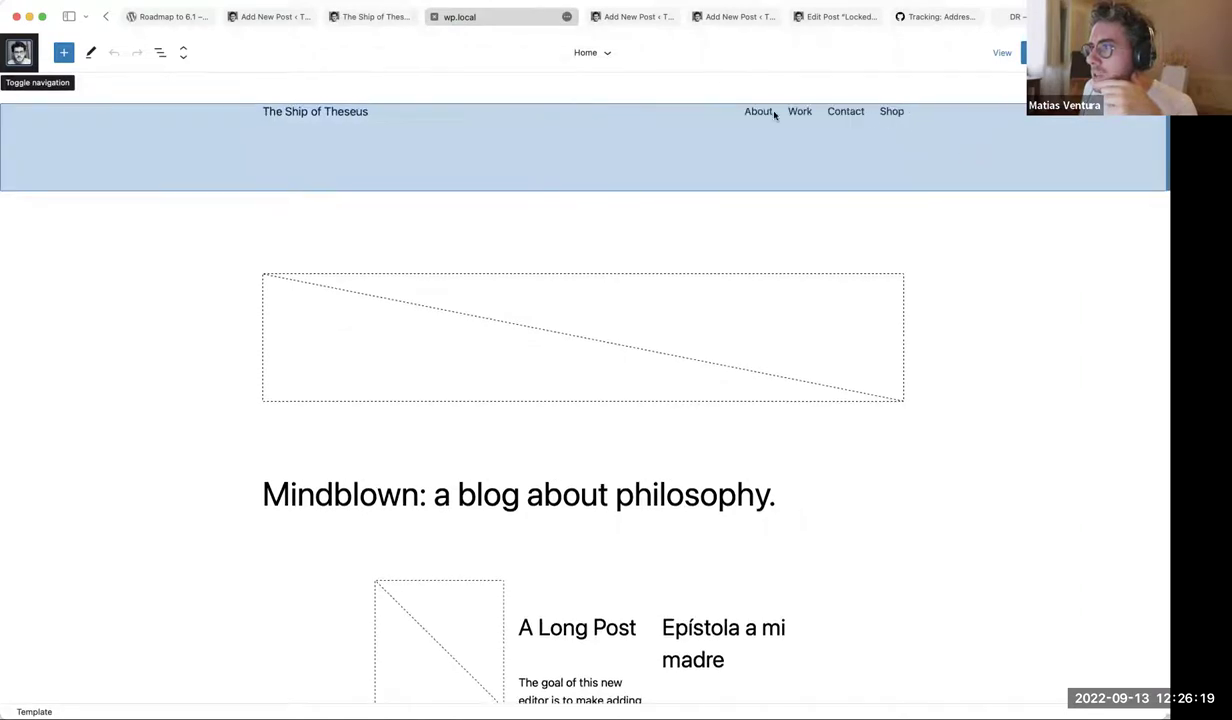
click(490, 128)
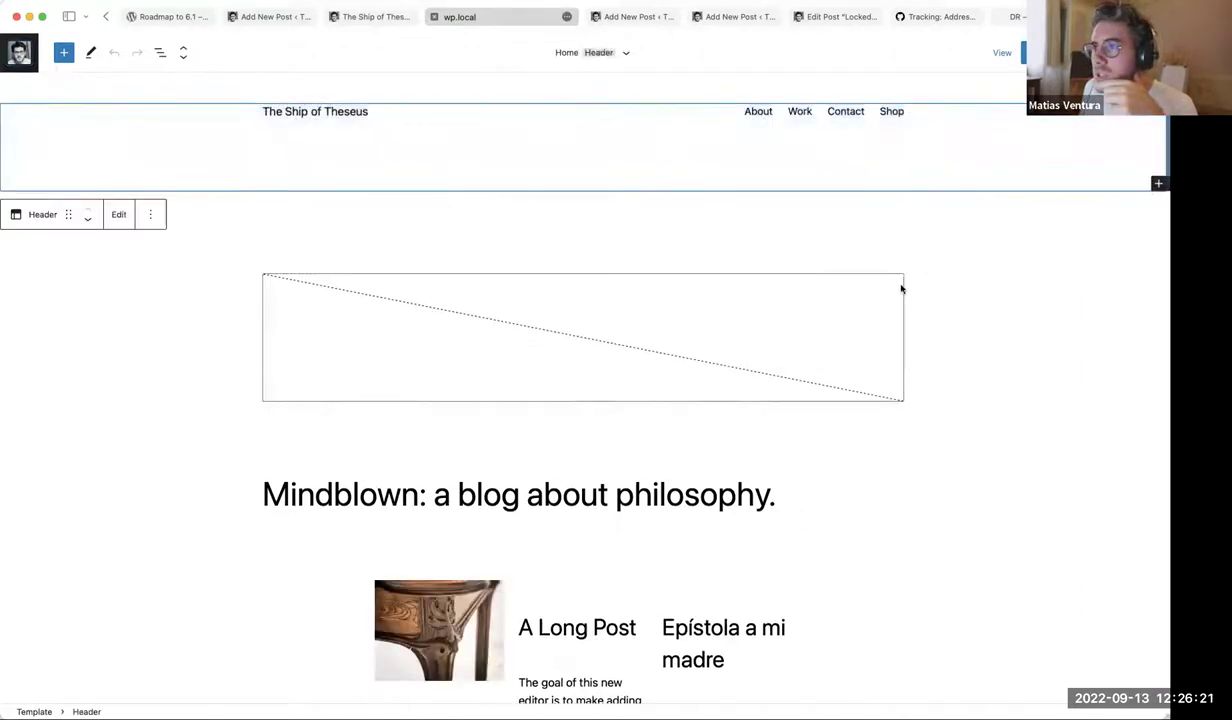
scroll(169, 242, down, 3)
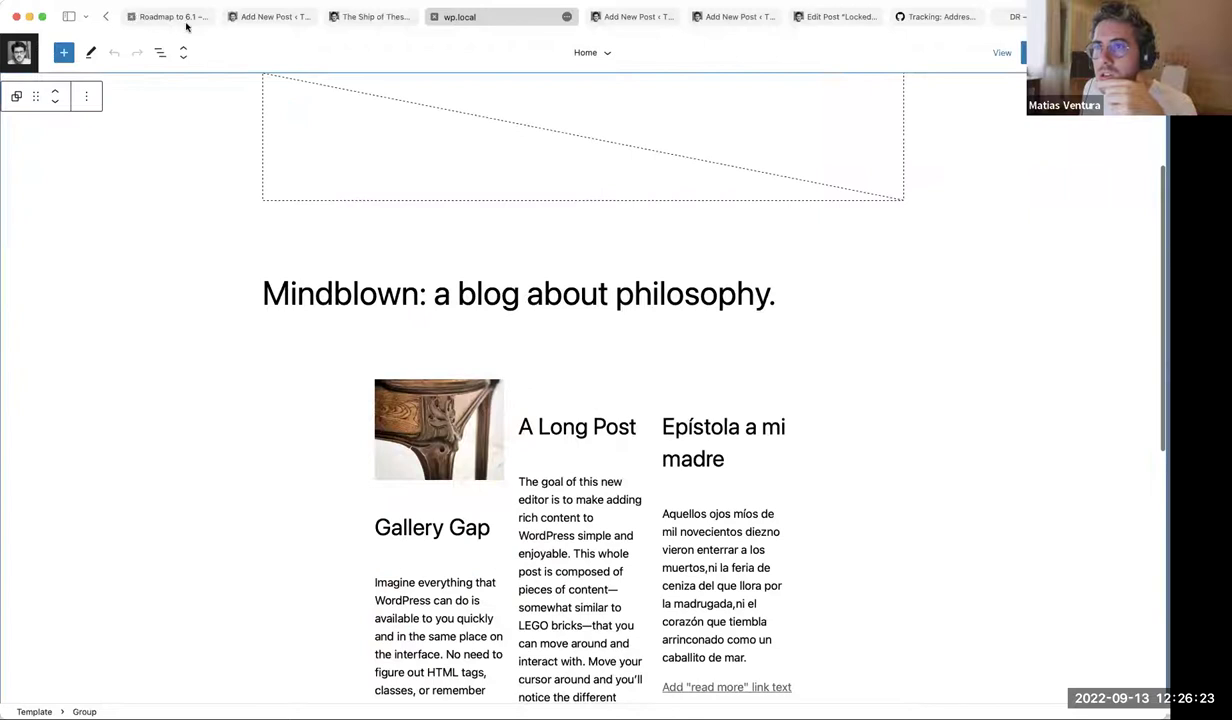
Switch to the 6.1 notes post and highlight the Blocks bullet "Improved experience for featured image on blocks."
click(176, 20)
key(ctrl+Tab)
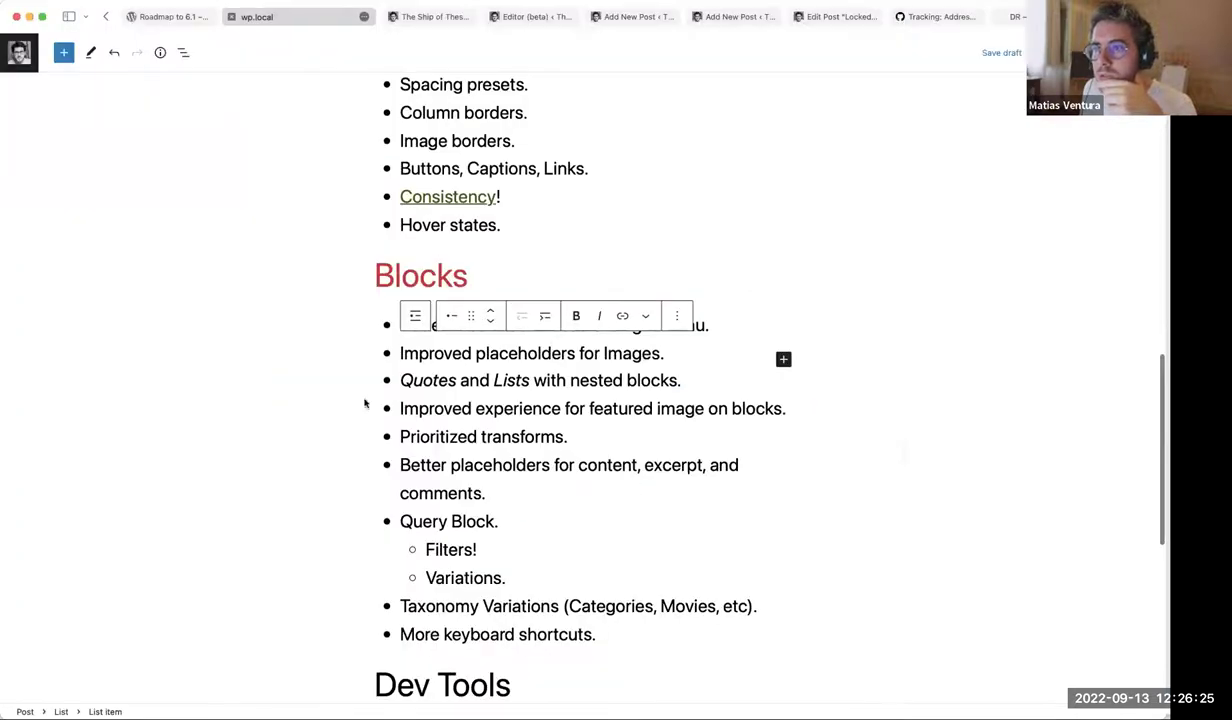
scroll(302, 350, down, 1)
scroll(302, 350, down, 2)
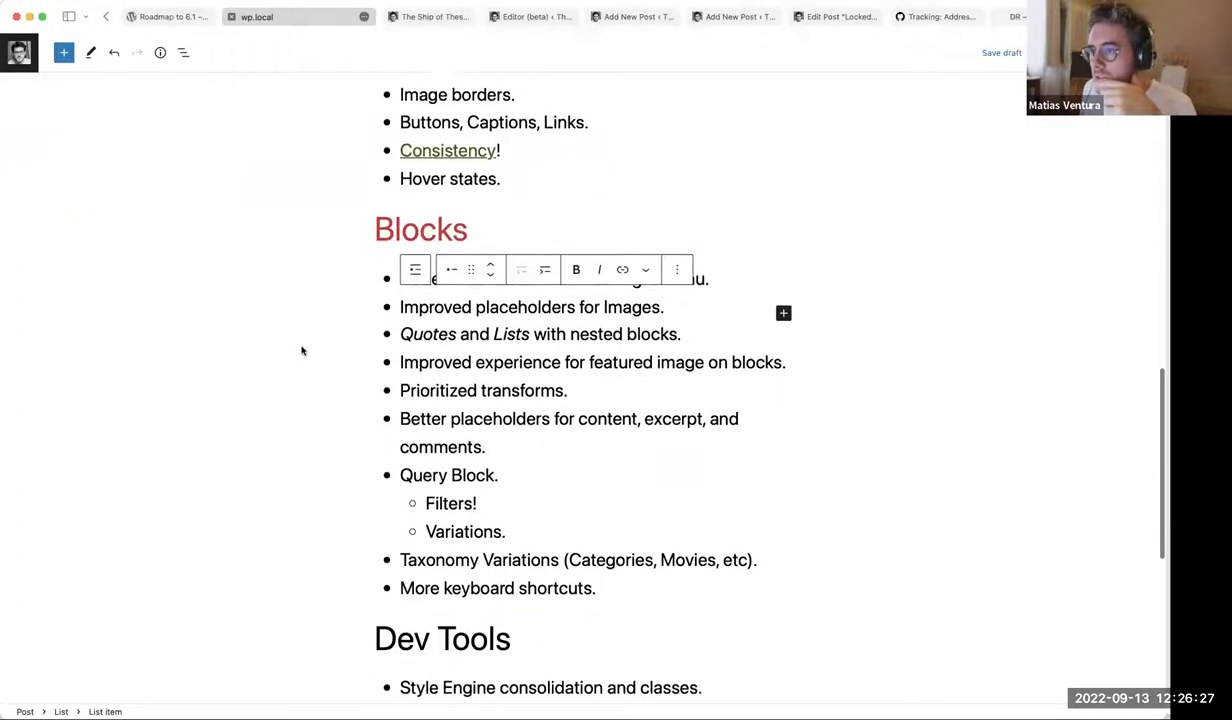
triple_click(527, 333)
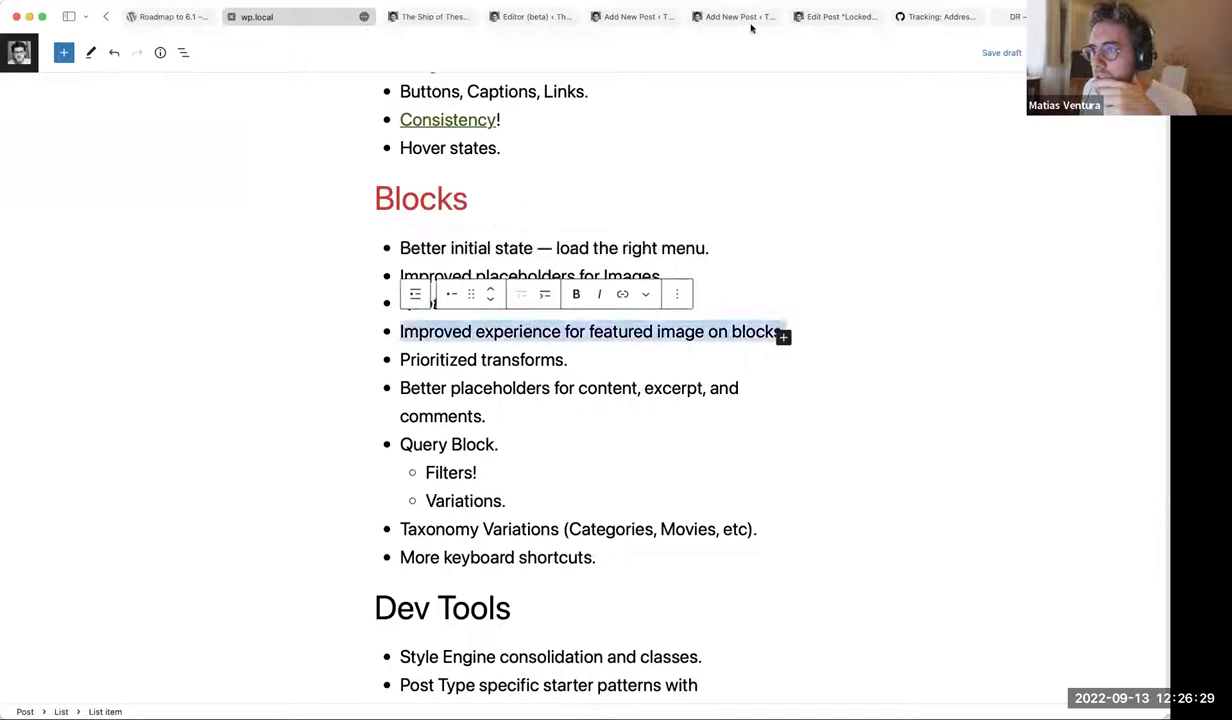
Return to the site editor's Home template and replace the header with the mountain image design containing logo, title and navigation
click(625, 16)
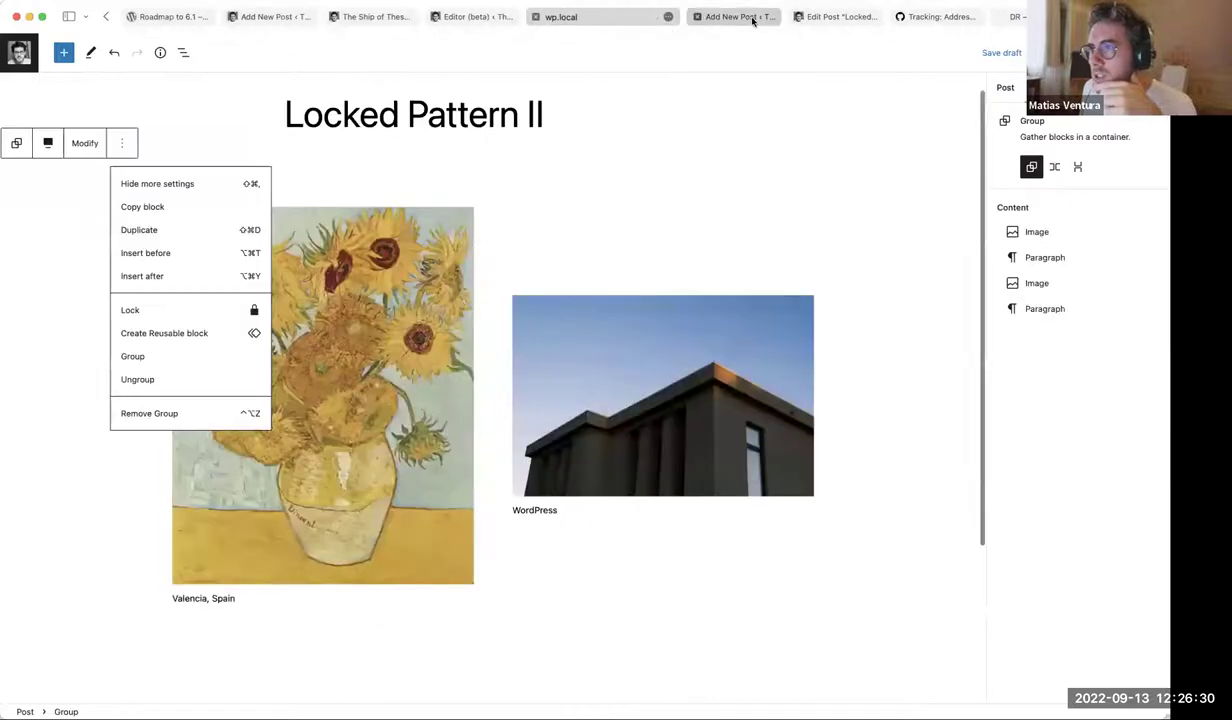
click(494, 18)
scroll(531, 311, up, 3)
click(545, 386)
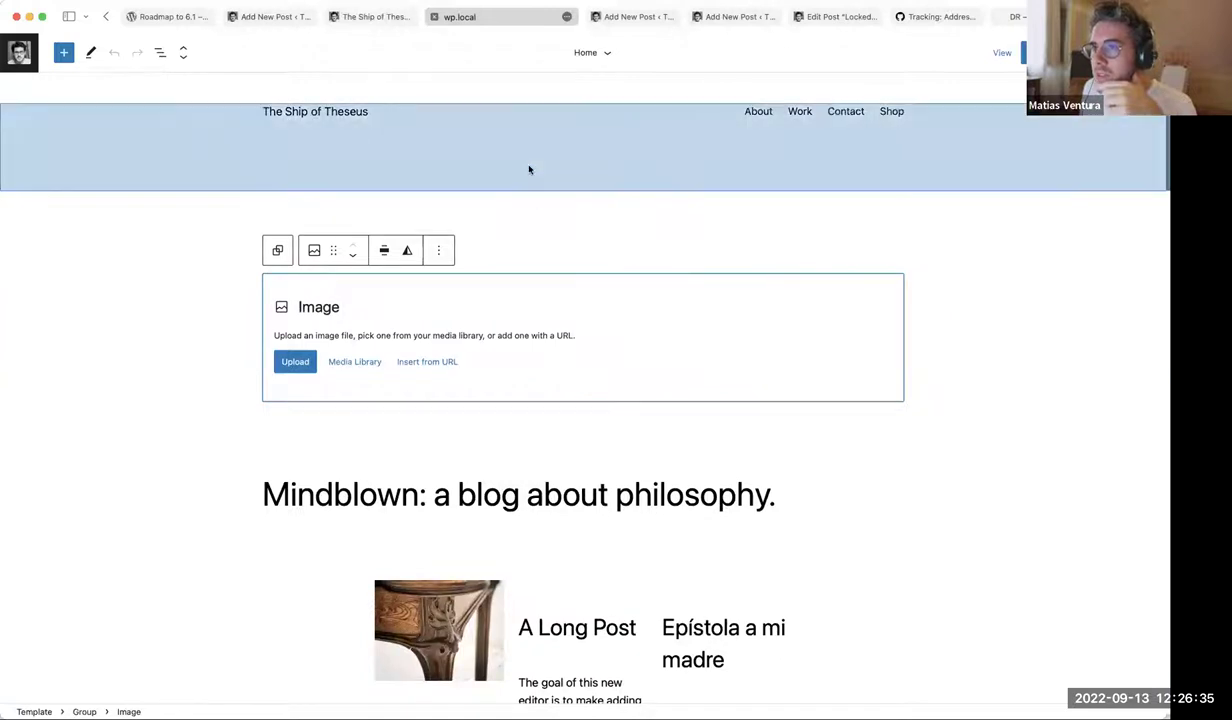
click(529, 170)
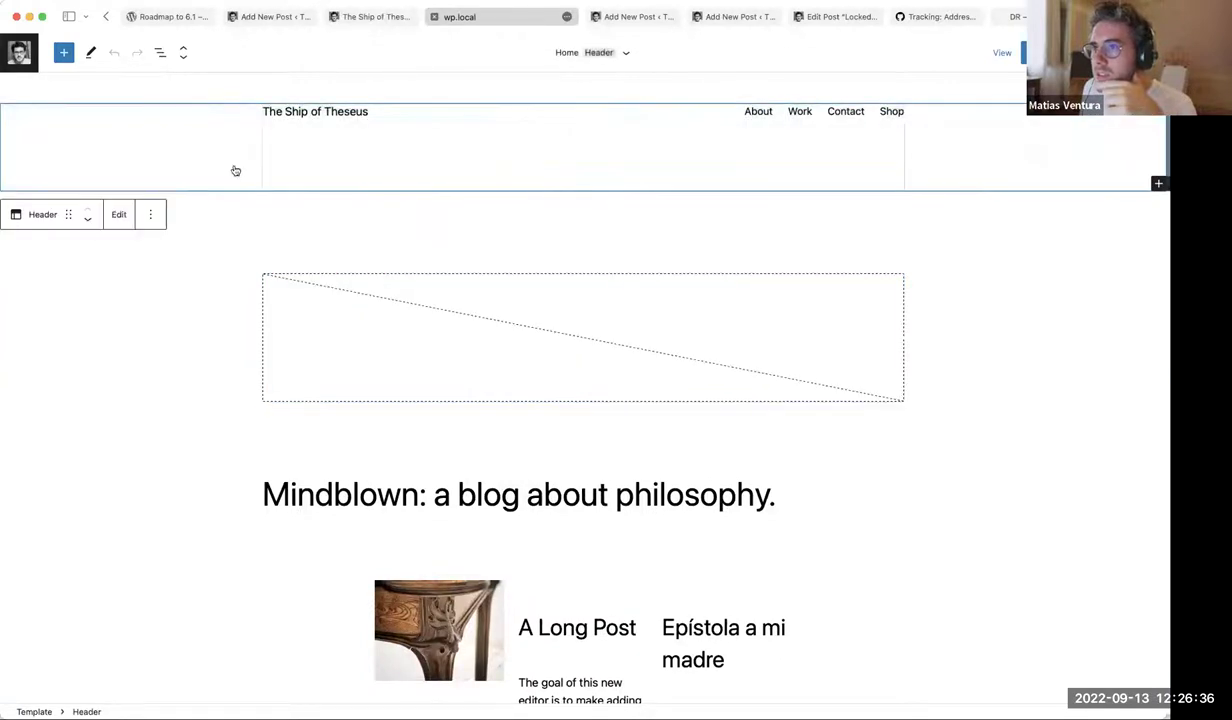
click(150, 215)
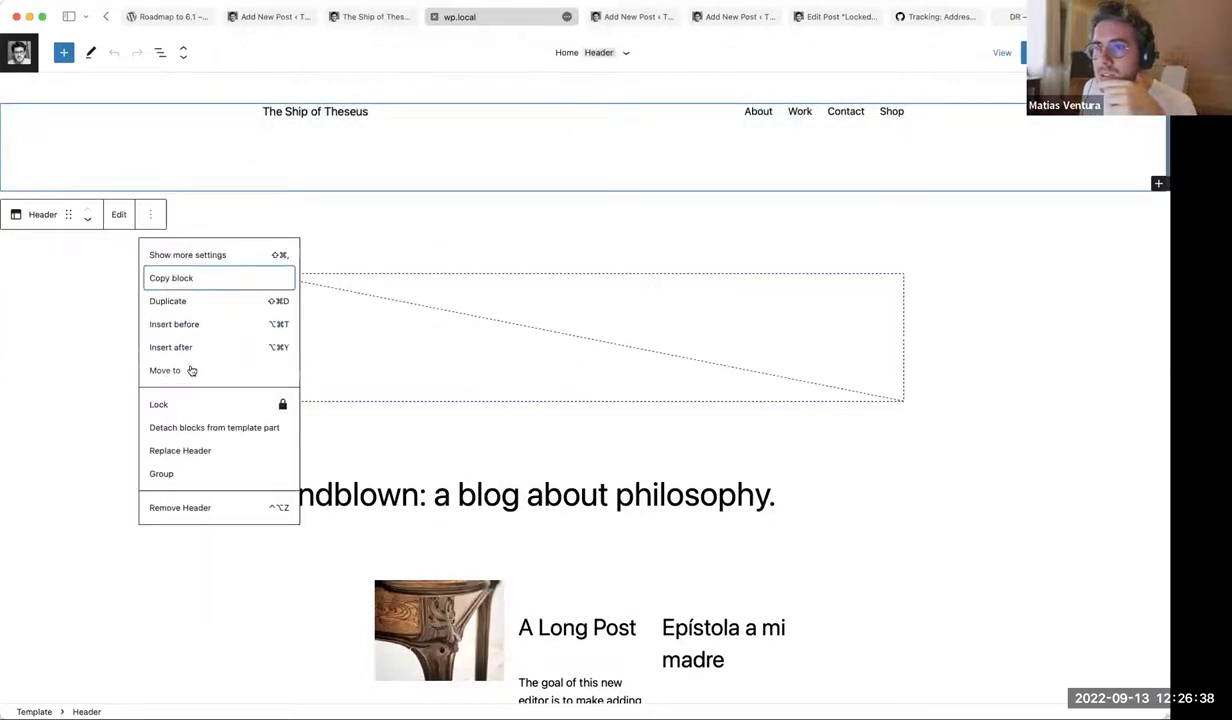
click(182, 452)
scroll(621, 371, down, 5)
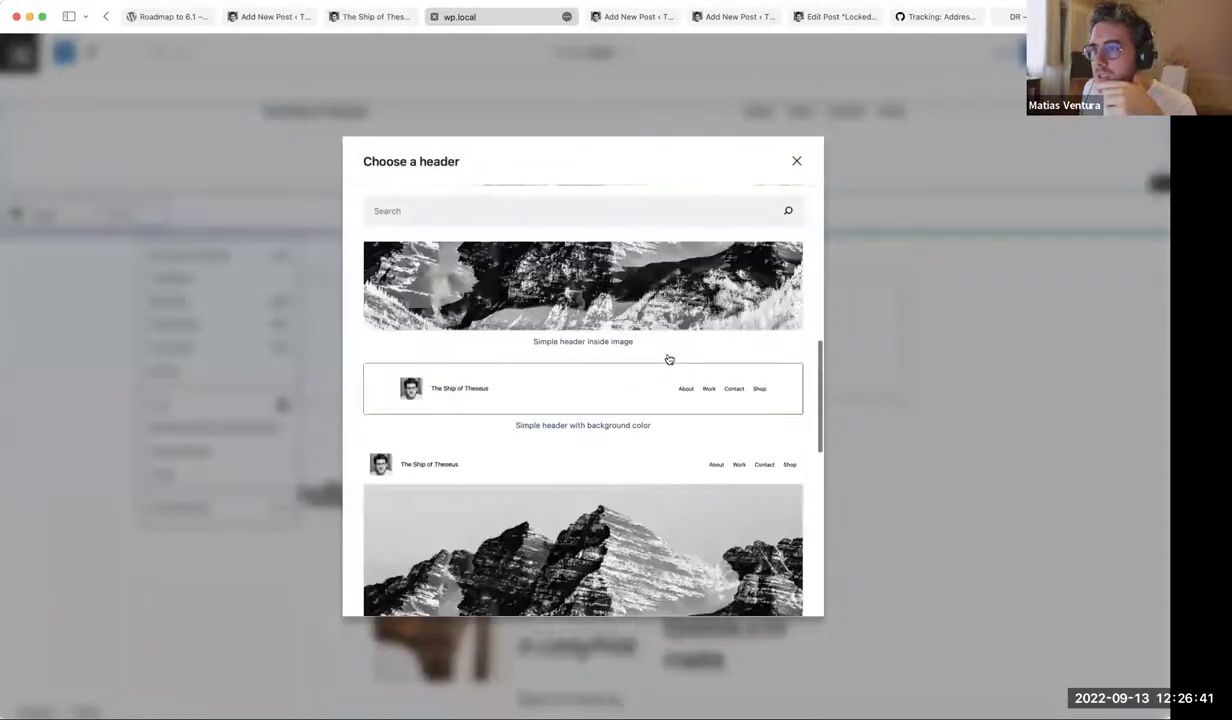
scroll(669, 359, up, 5)
click(605, 378)
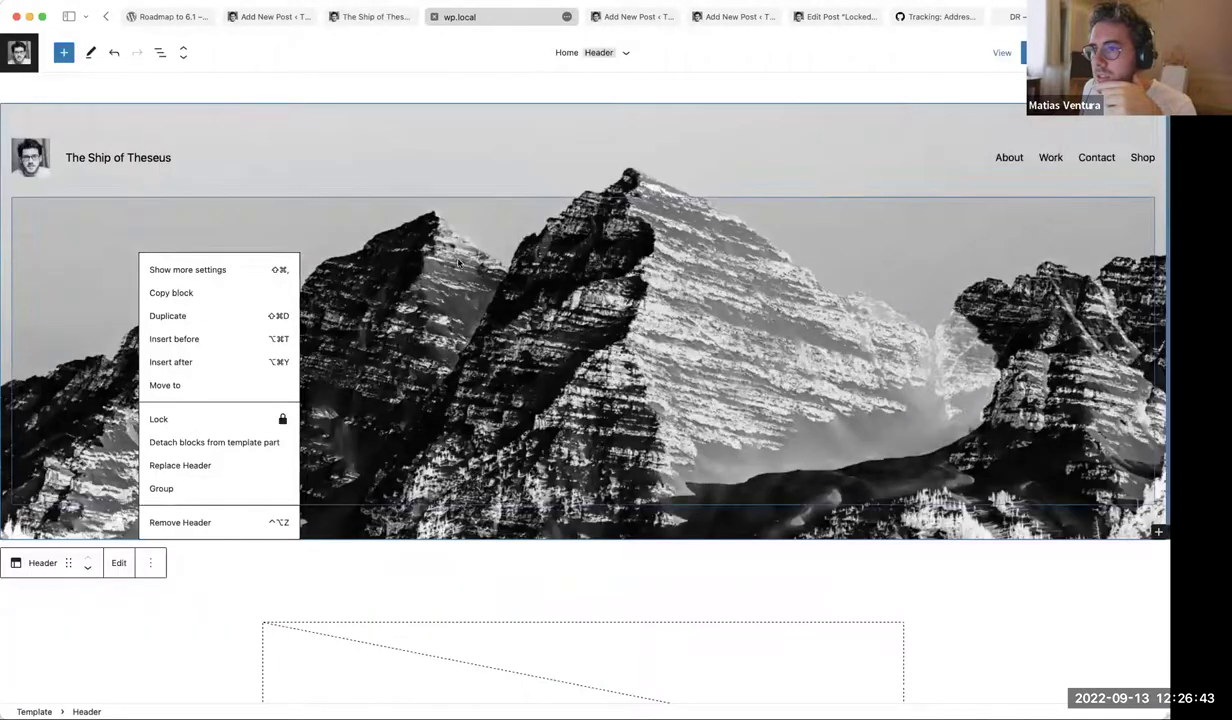
Select the header's Cover block and review its media replacement options, including Use featured image, without changing the background
click(490, 113)
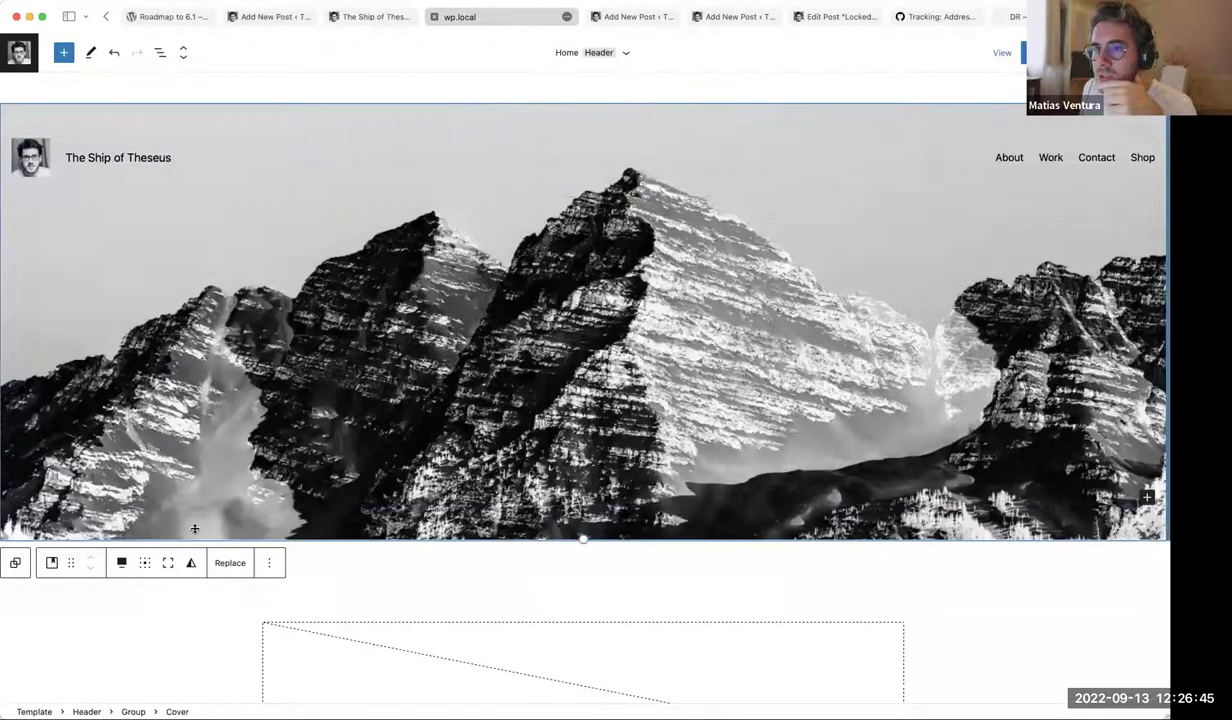
click(230, 566)
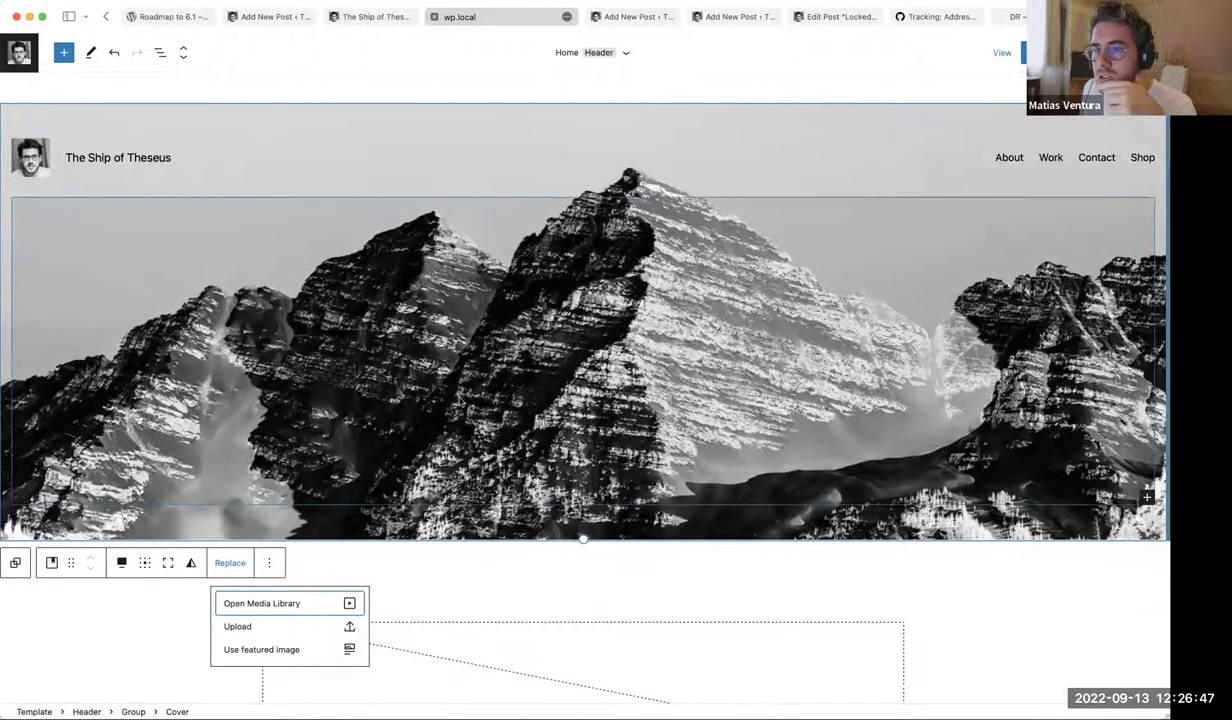
scroll(300, 600, down, 5)
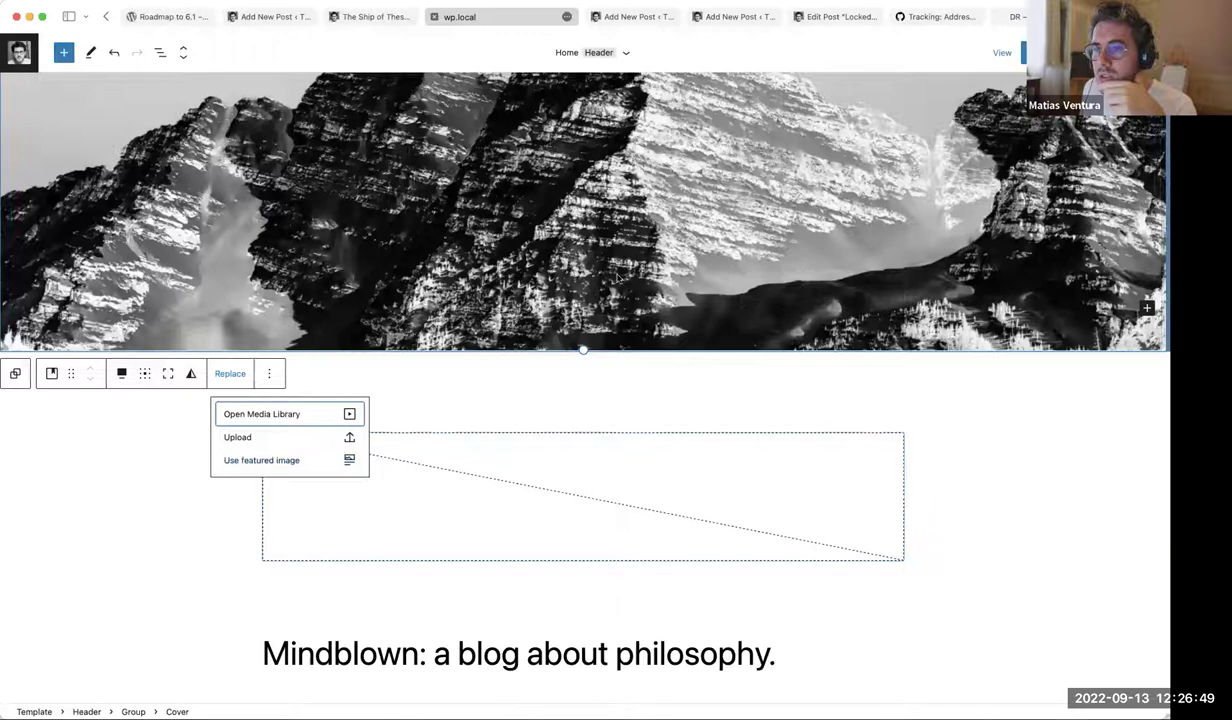
scroll(420, 405, up, 5)
click(466, 270)
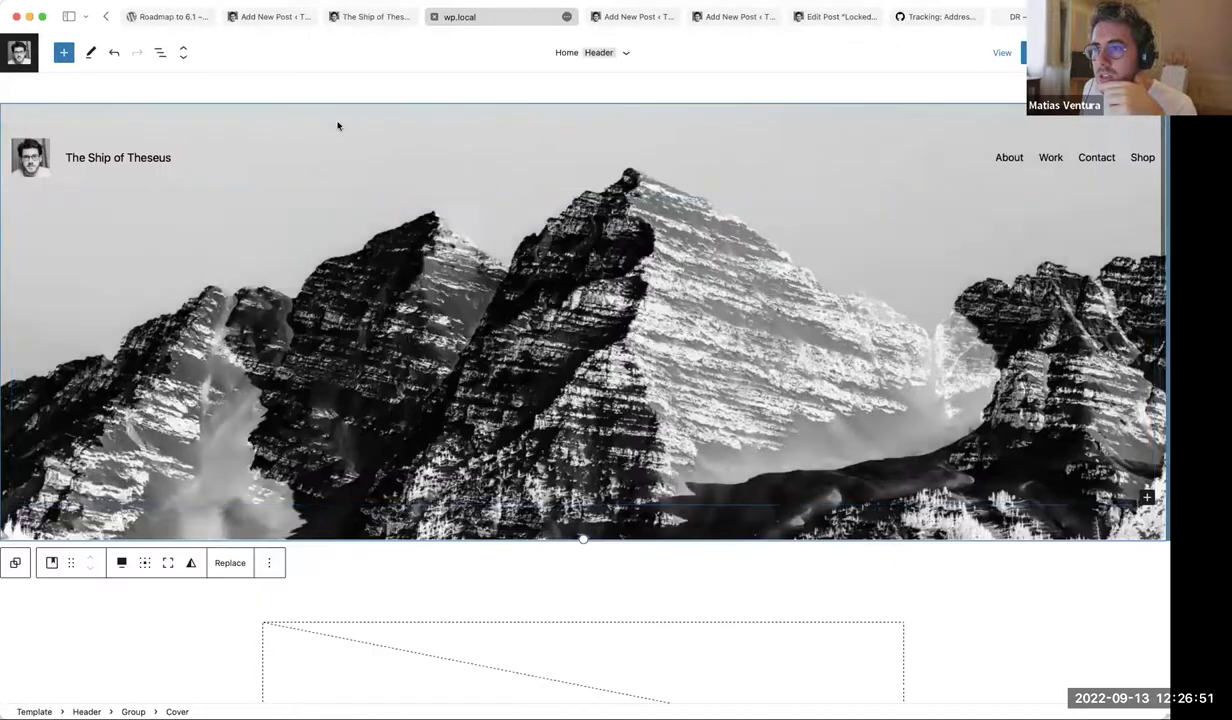
scroll(455, 287, down, 5)
scroll(455, 287, down, 4)
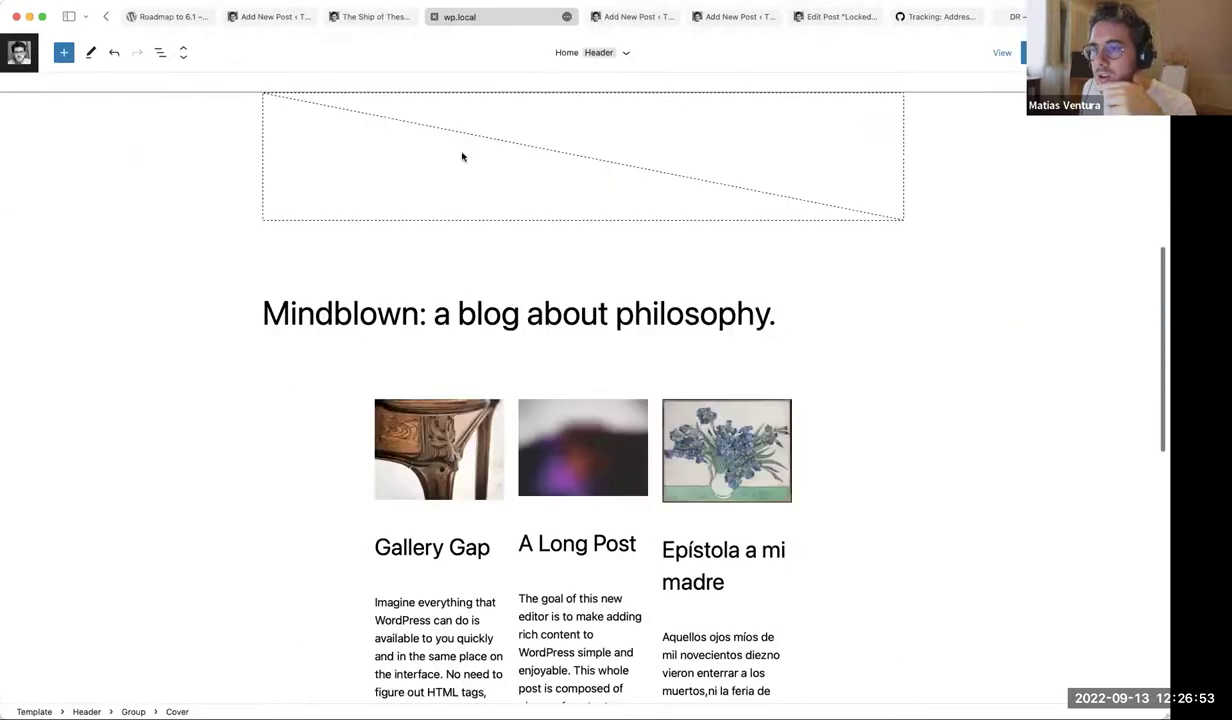
scroll(459, 209, up, 4)
Insert a Cover block after the Image placeholder in the Home template and set it to use the featured image
click(403, 390)
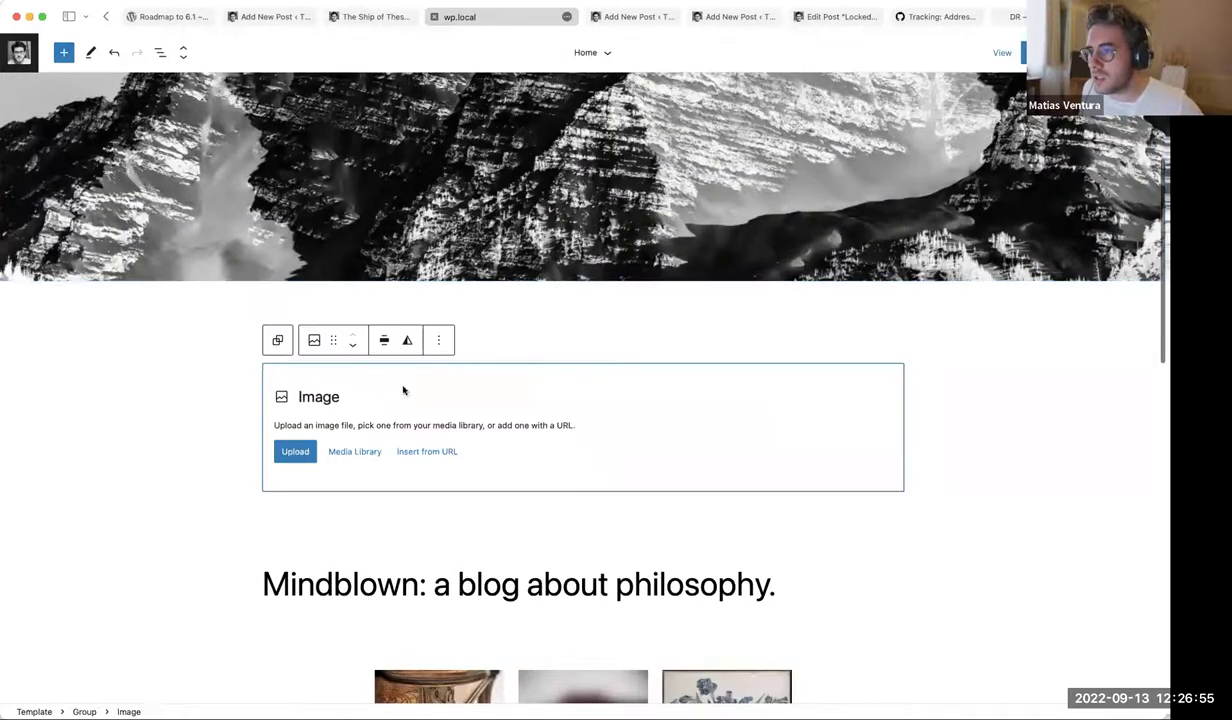
click(441, 342)
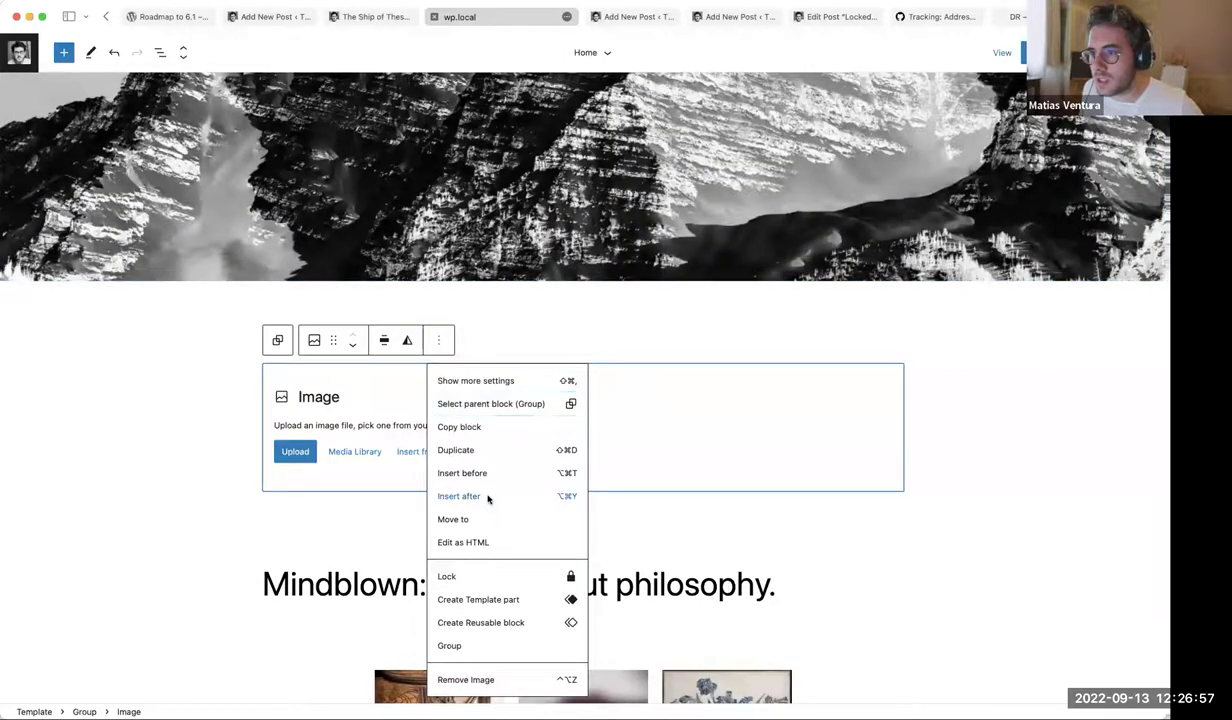
click(487, 498)
text(/cover)
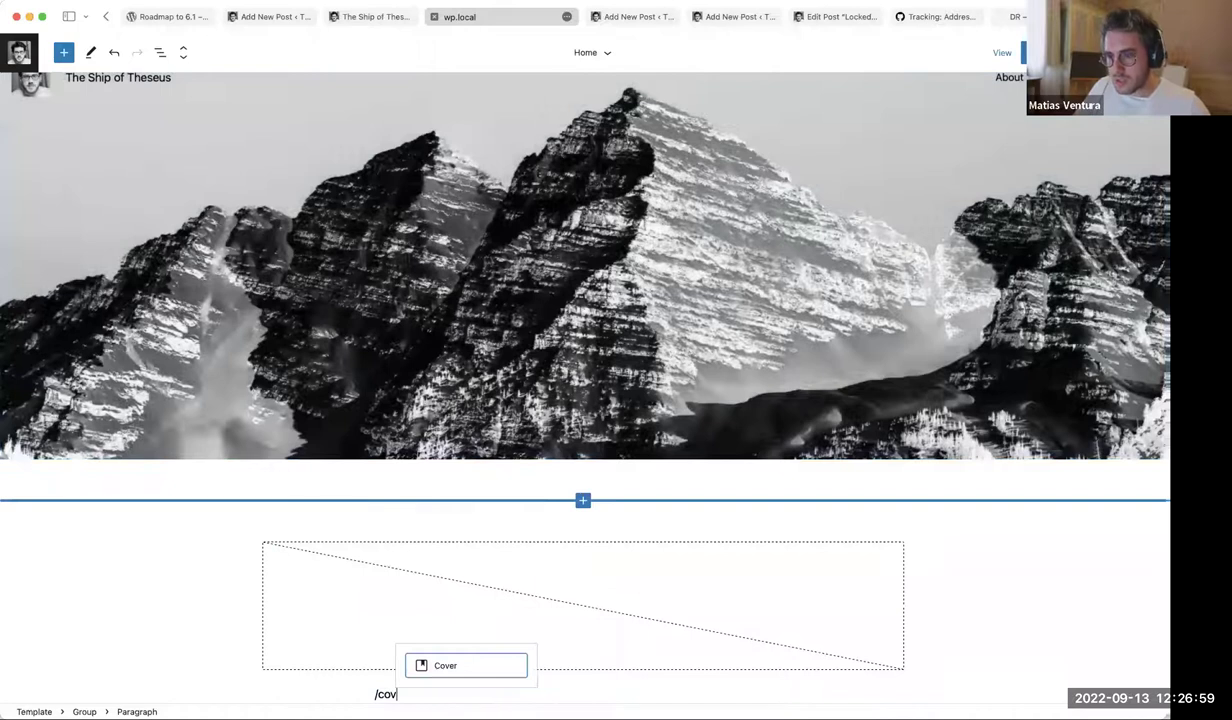
key(Return)
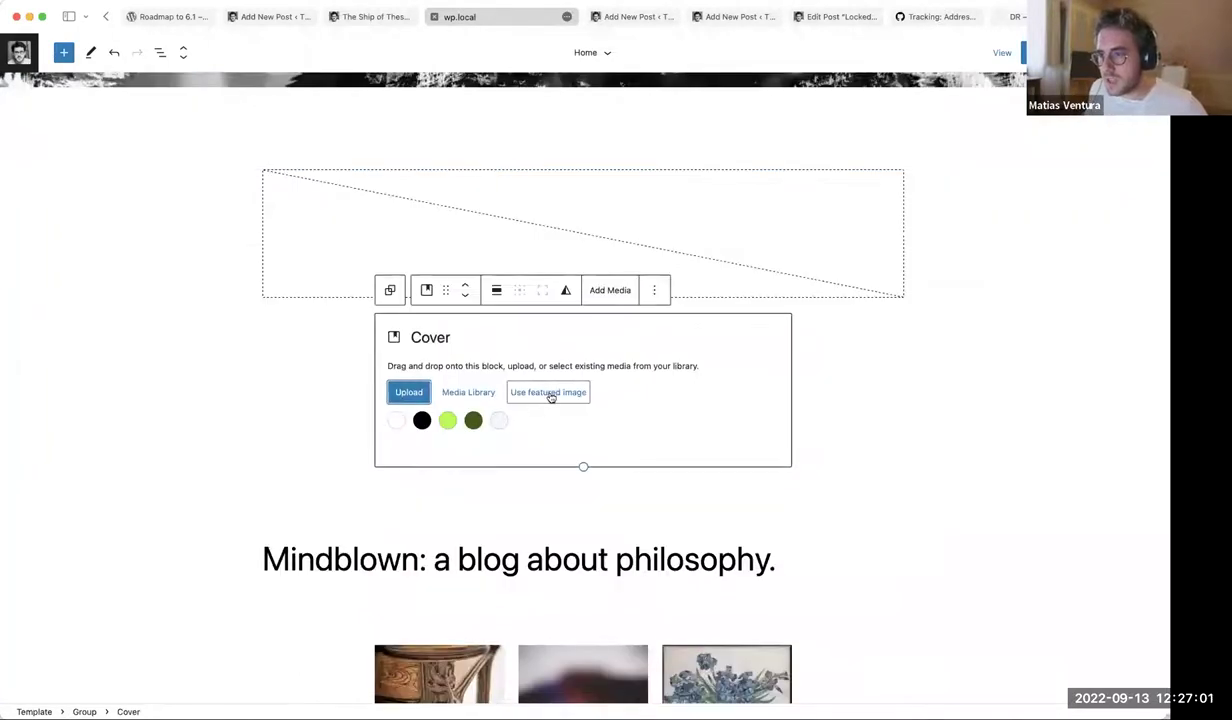
click(549, 392)
click(429, 347)
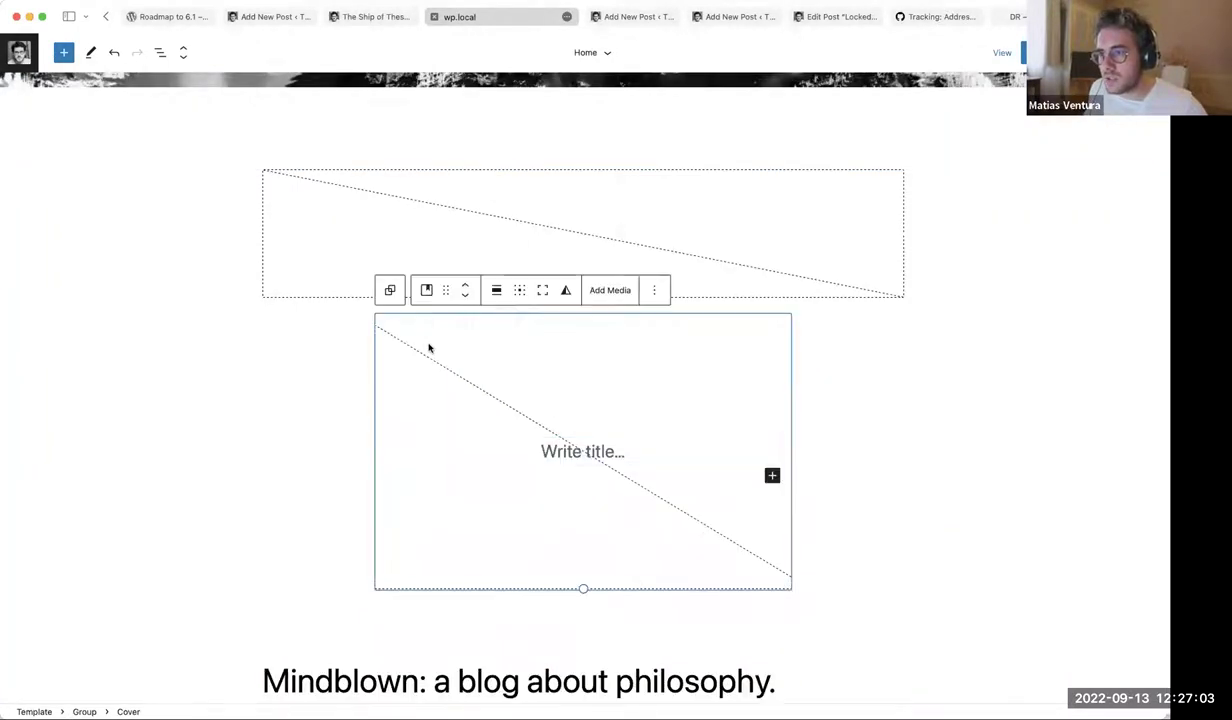
Delete the Cover block below the Image placeholder
scroll(305, 446, up, 3)
scroll(305, 446, down, 5)
key(BackSpace)
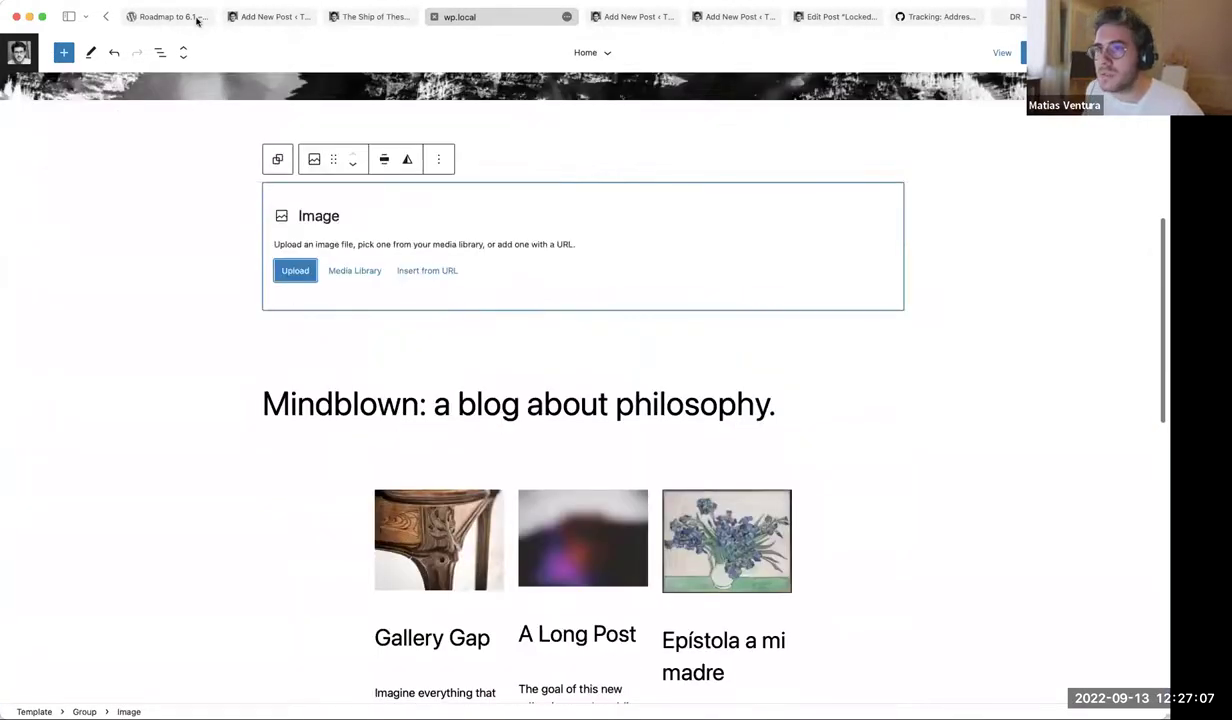
Switch to the 6.1 notes post and place the cursor in the Blocks bullet "Prioritized transforms."
click(285, 17)
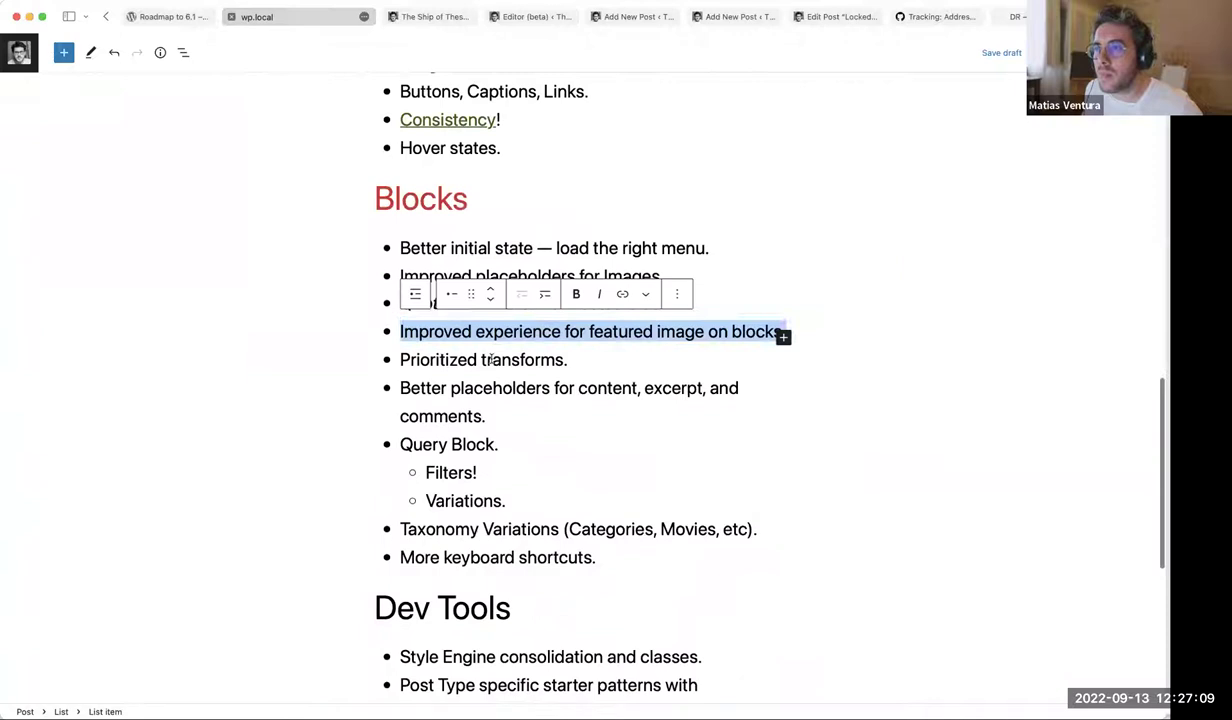
click(485, 358)
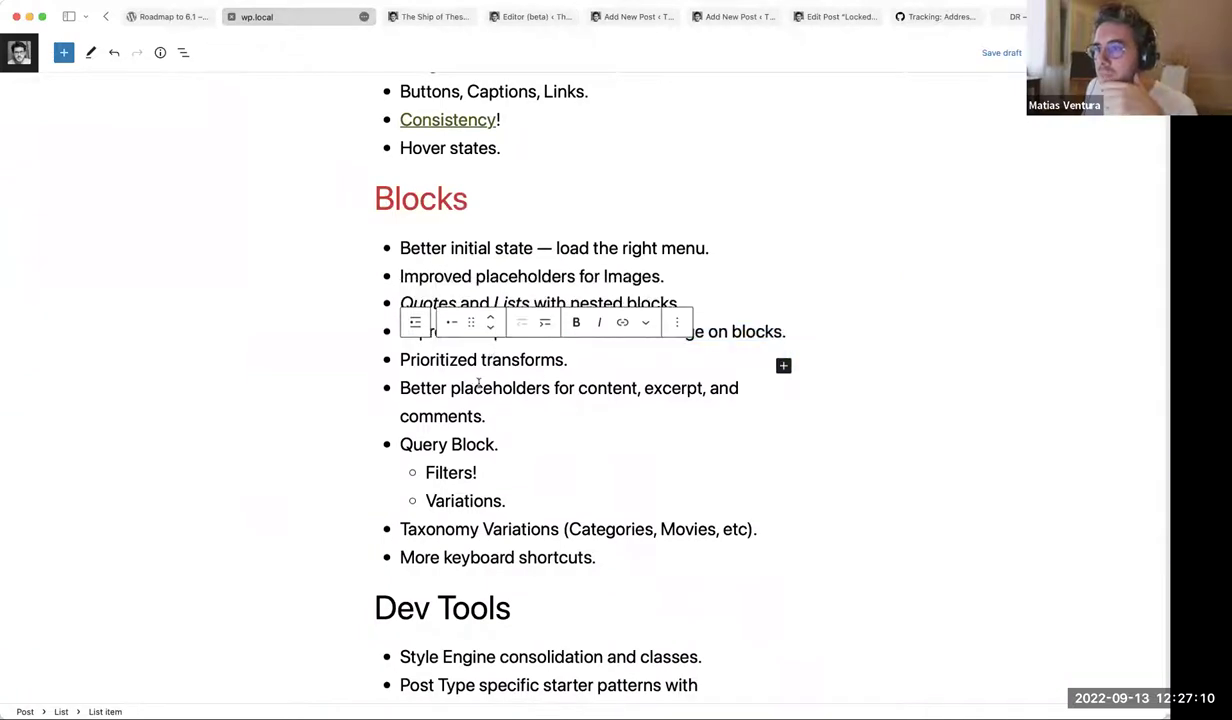
Switch to the Locked Pattern II post with the magenta pattern and add a paragraph reading "Hello" below it
click(430, 17)
click(533, 17)
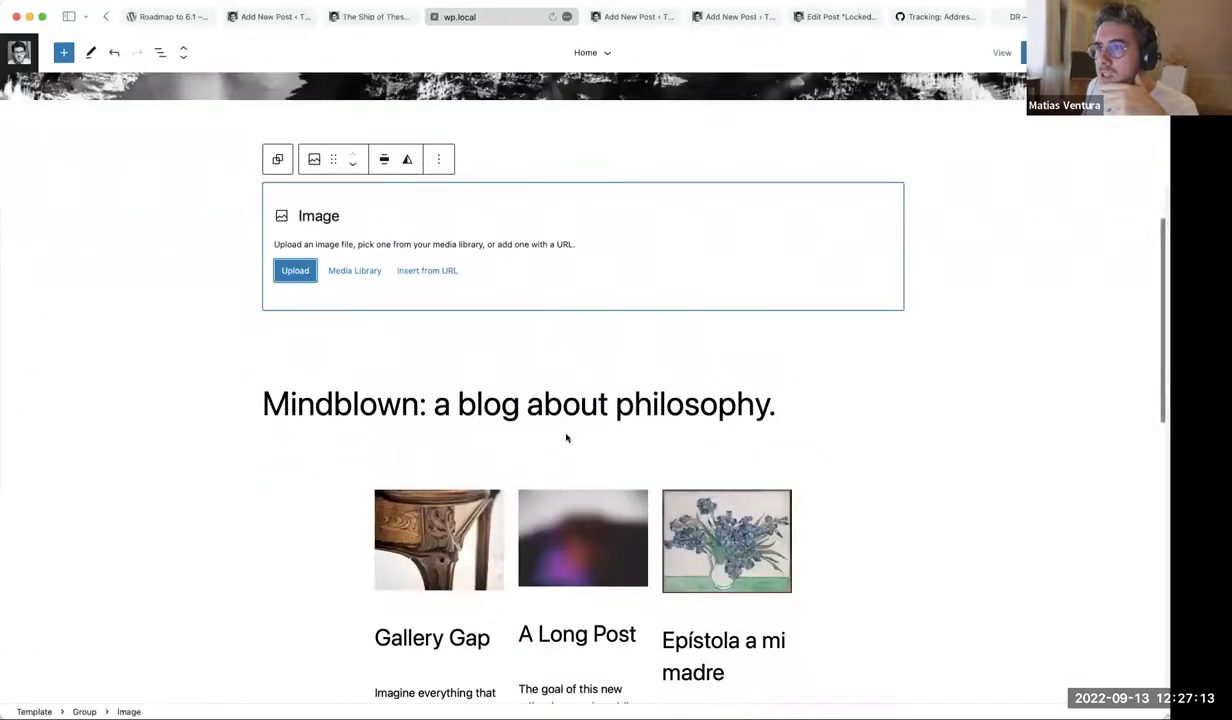
click(630, 18)
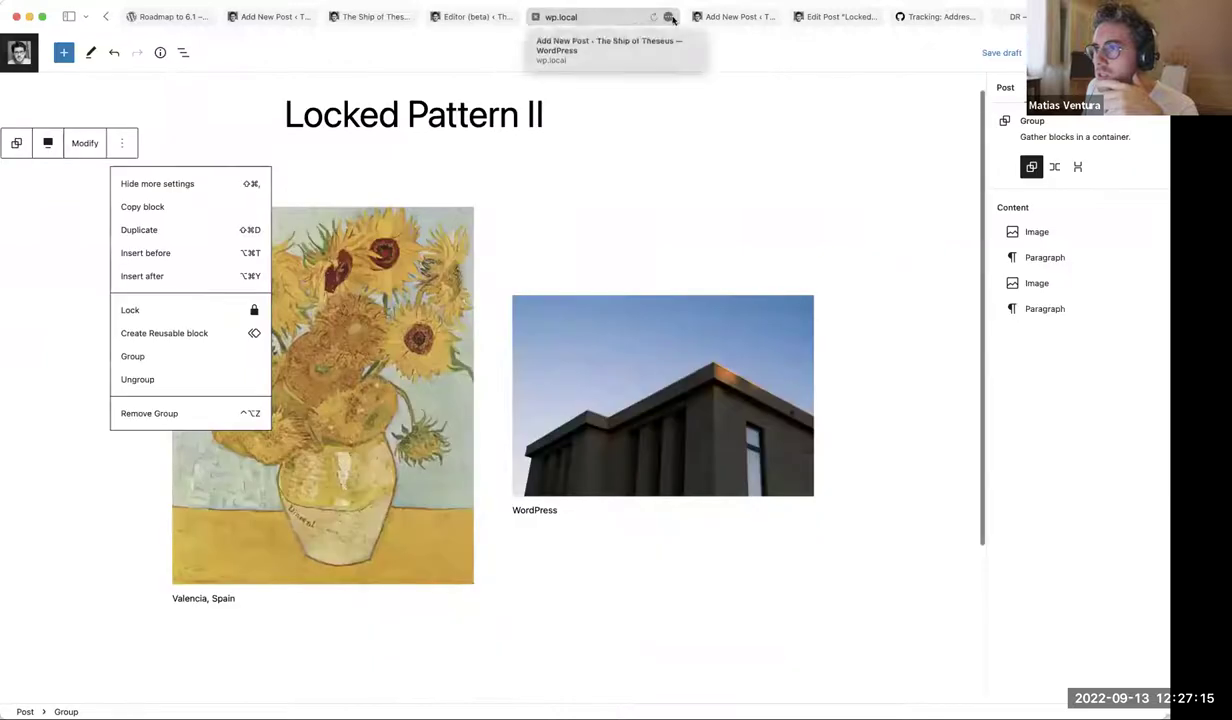
mouse_move(470, 18)
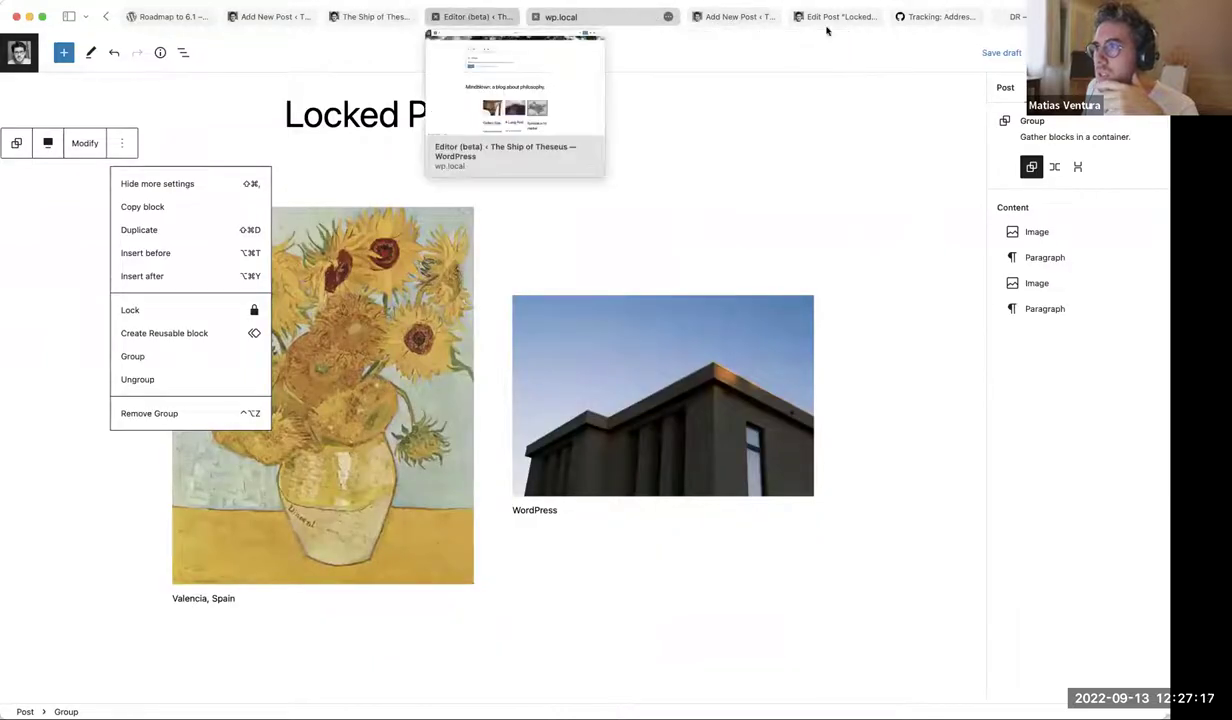
mouse_move(727, 17)
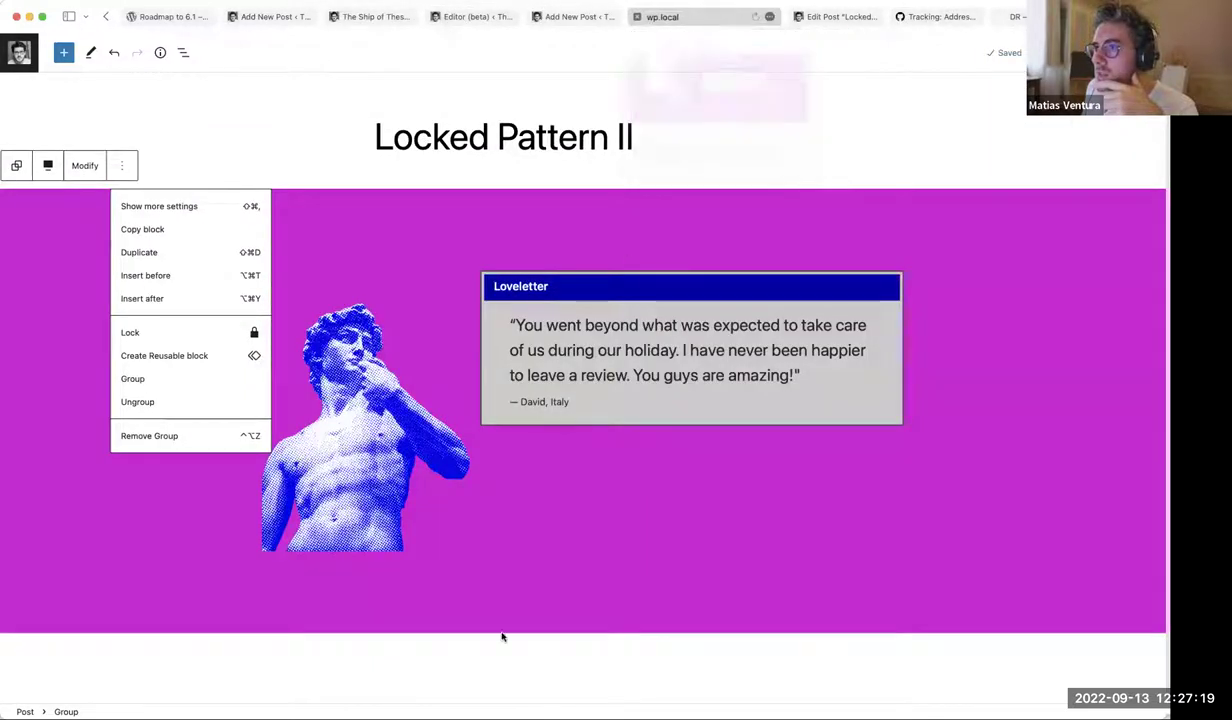
scroll(565, 490, down, 3)
click(553, 435)
click(573, 447)
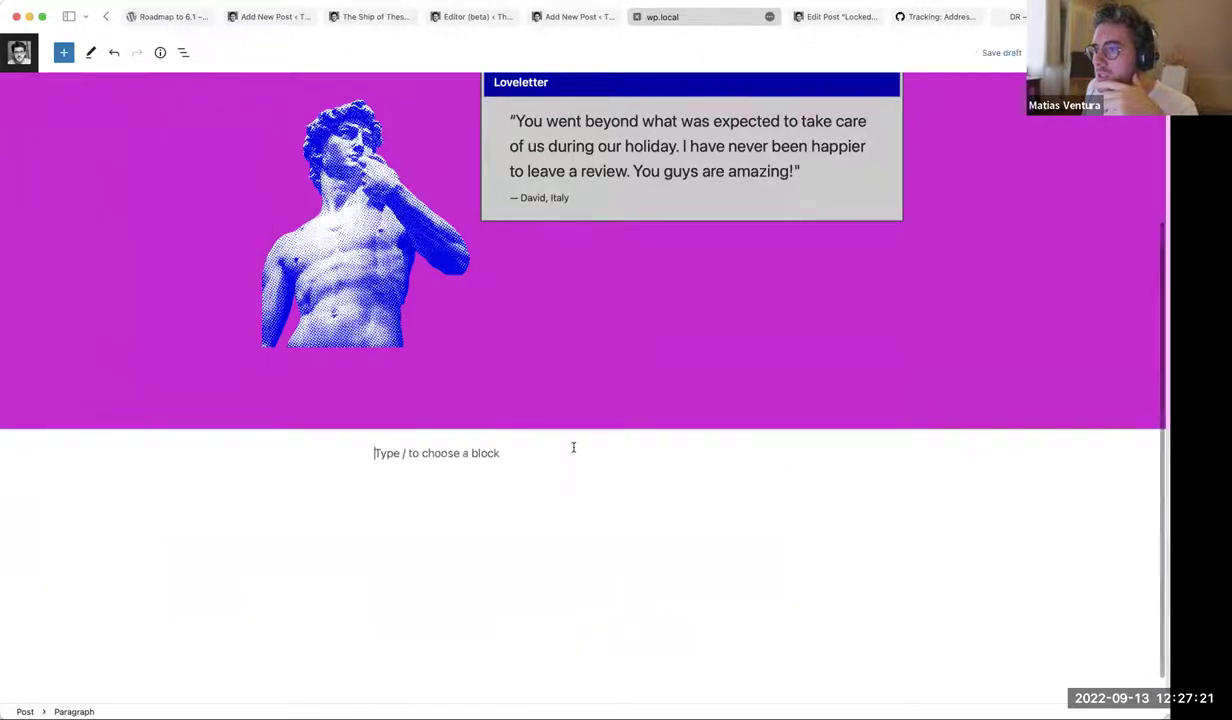
text(H)
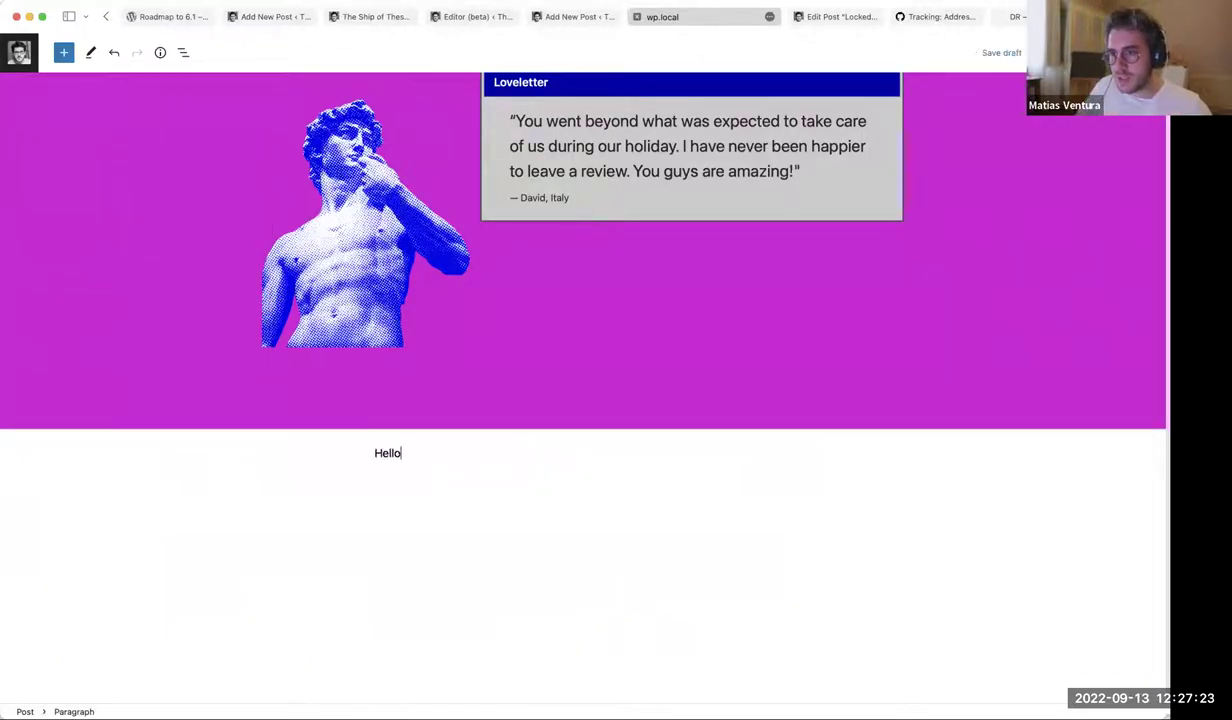
text(ello)
key(Return)
Review the block types offered for transforming the Hello paragraph, then close the list without choosing one
click(388, 416)
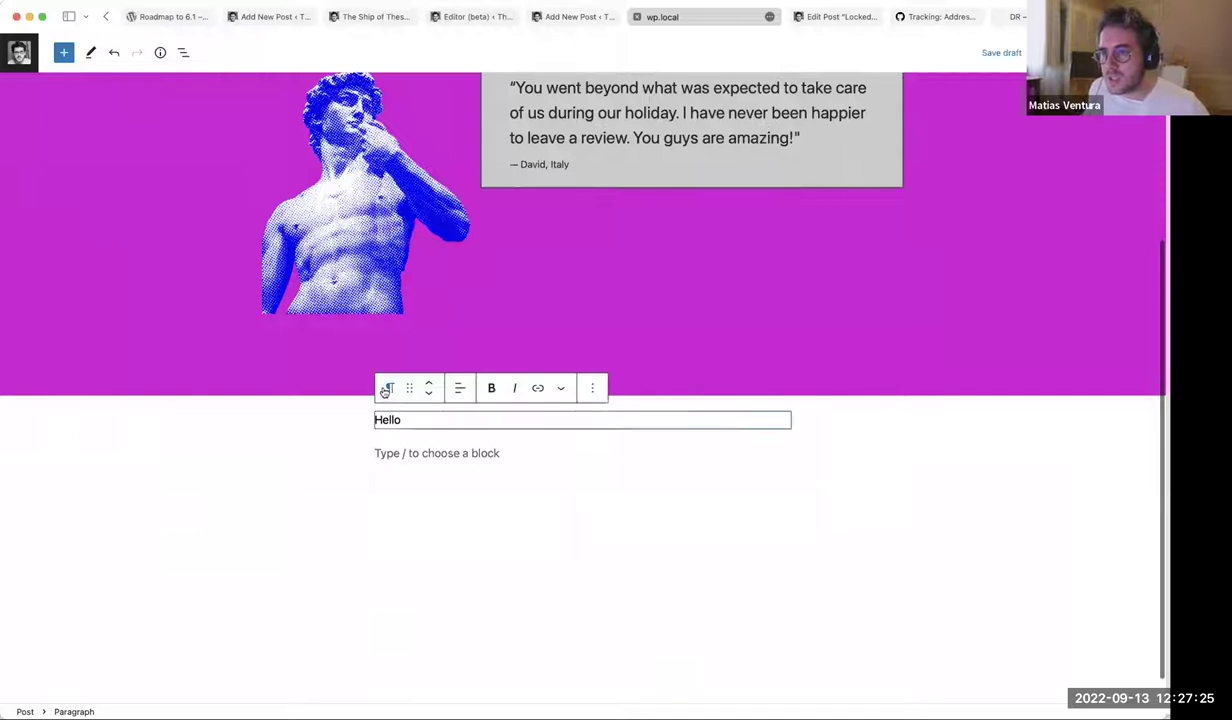
click(390, 388)
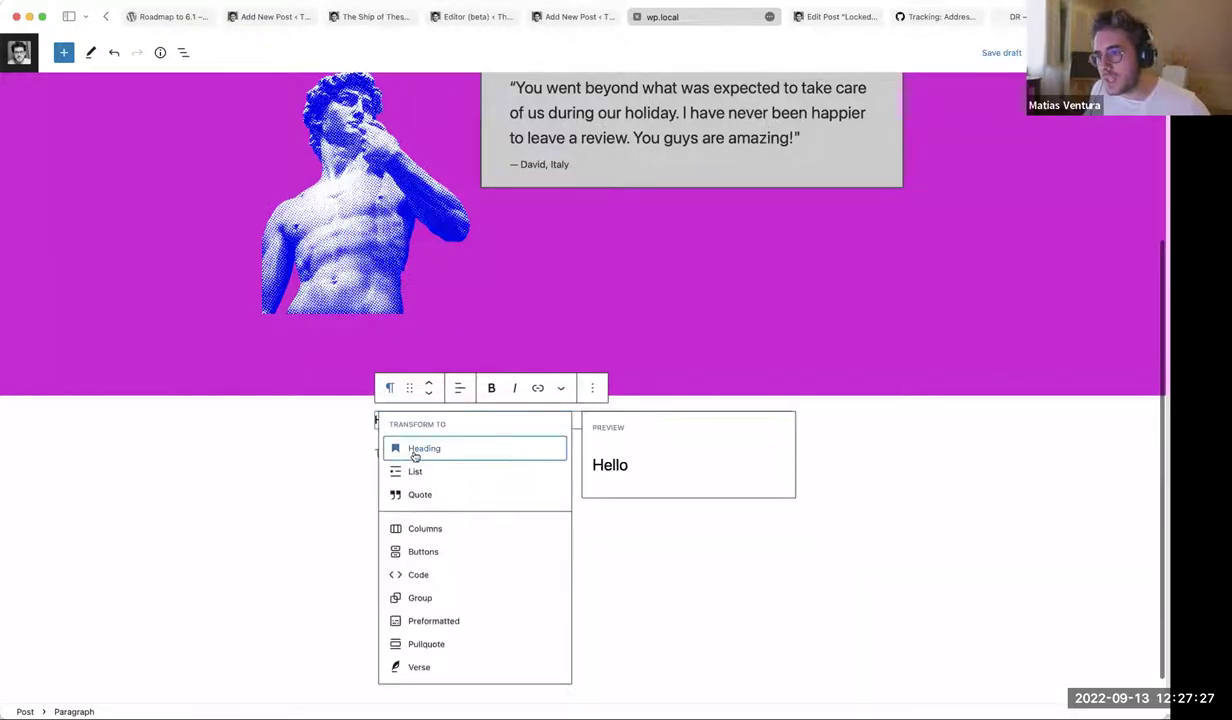
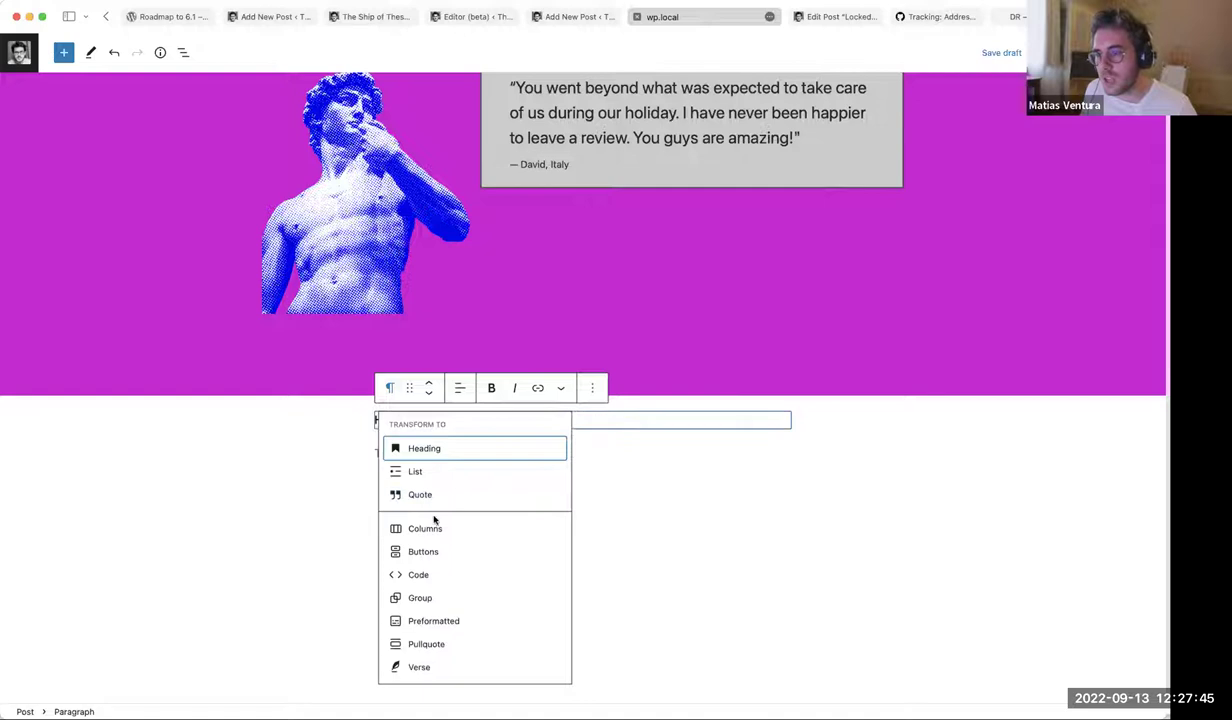
click(396, 472)
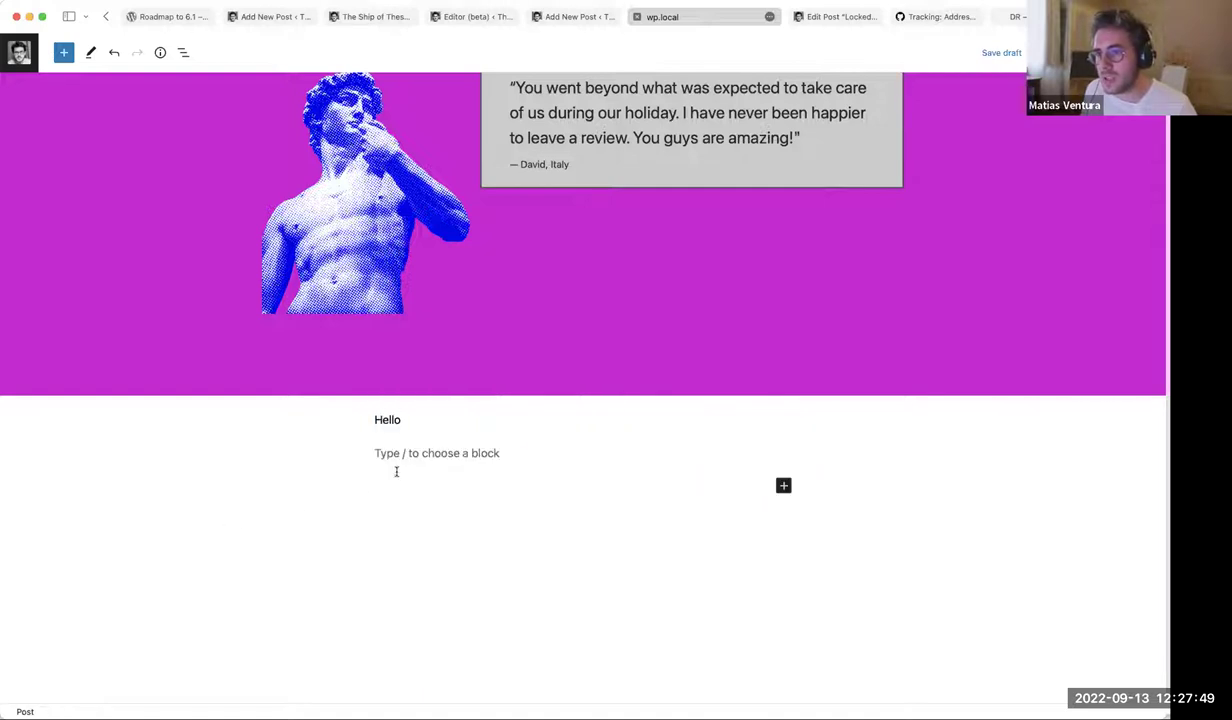
Transform the Hello block back and forth between paragraph and list, leaving it as a list
click(386, 420)
click(390, 388)
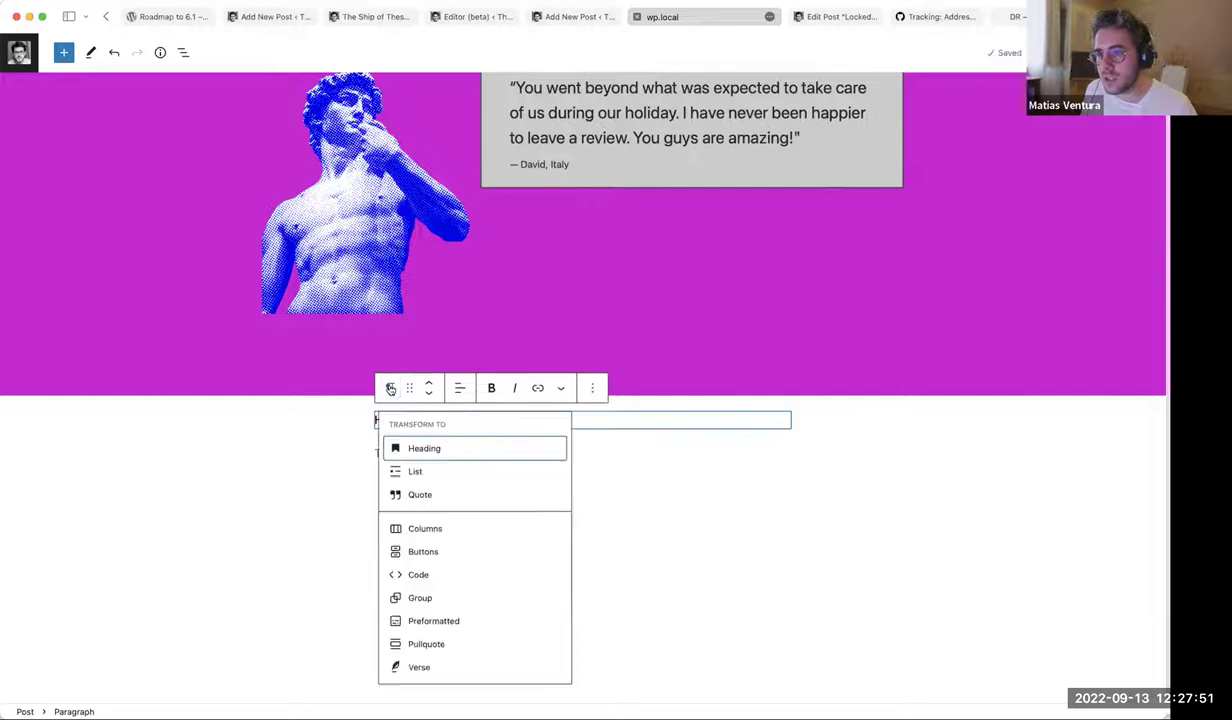
click(415, 473)
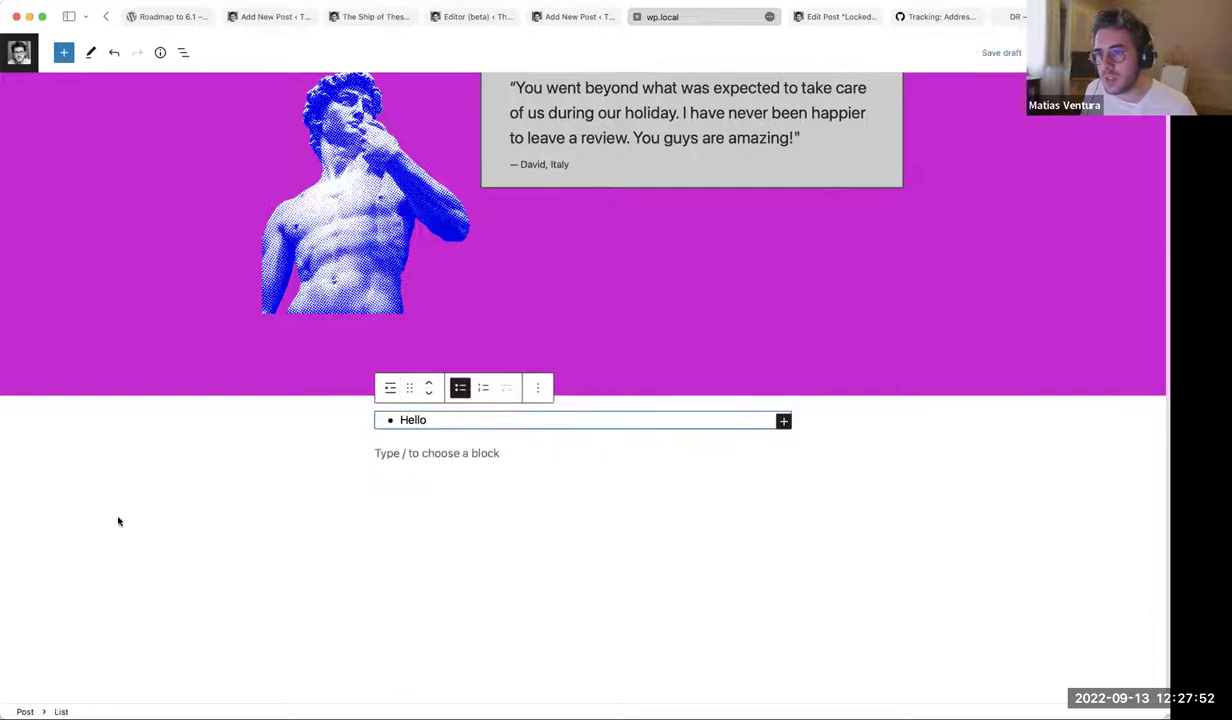
click(390, 388)
click(449, 447)
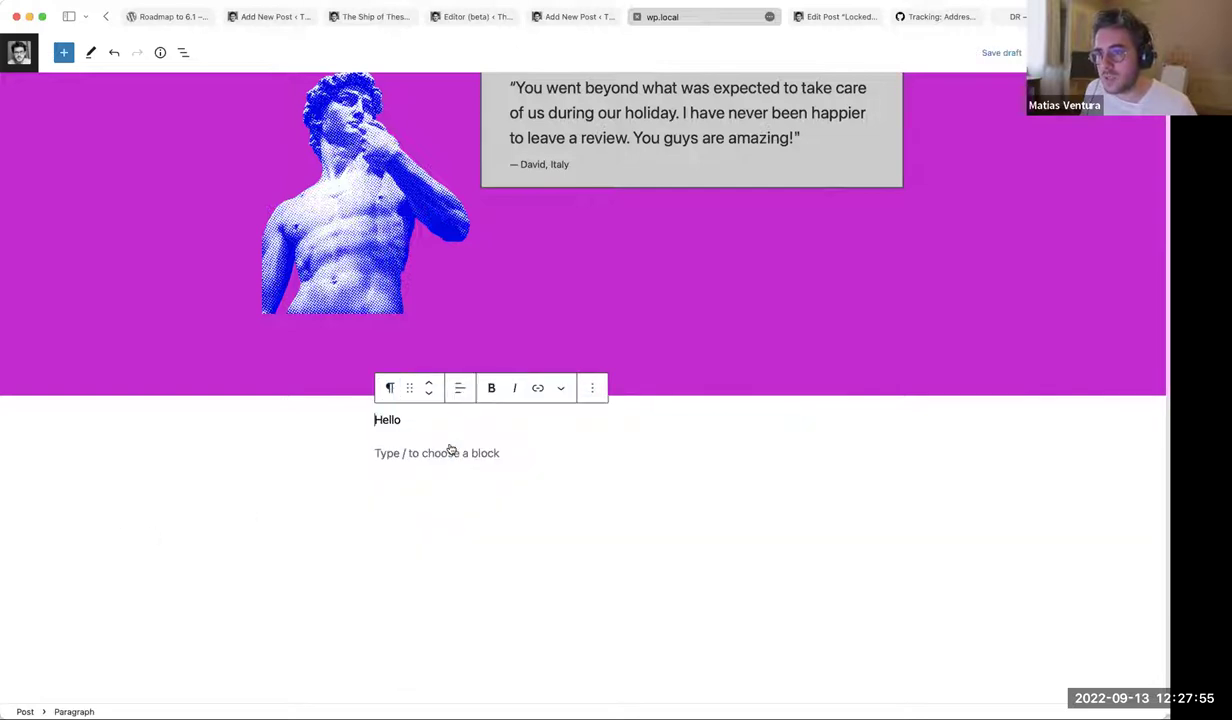
click(390, 388)
click(443, 474)
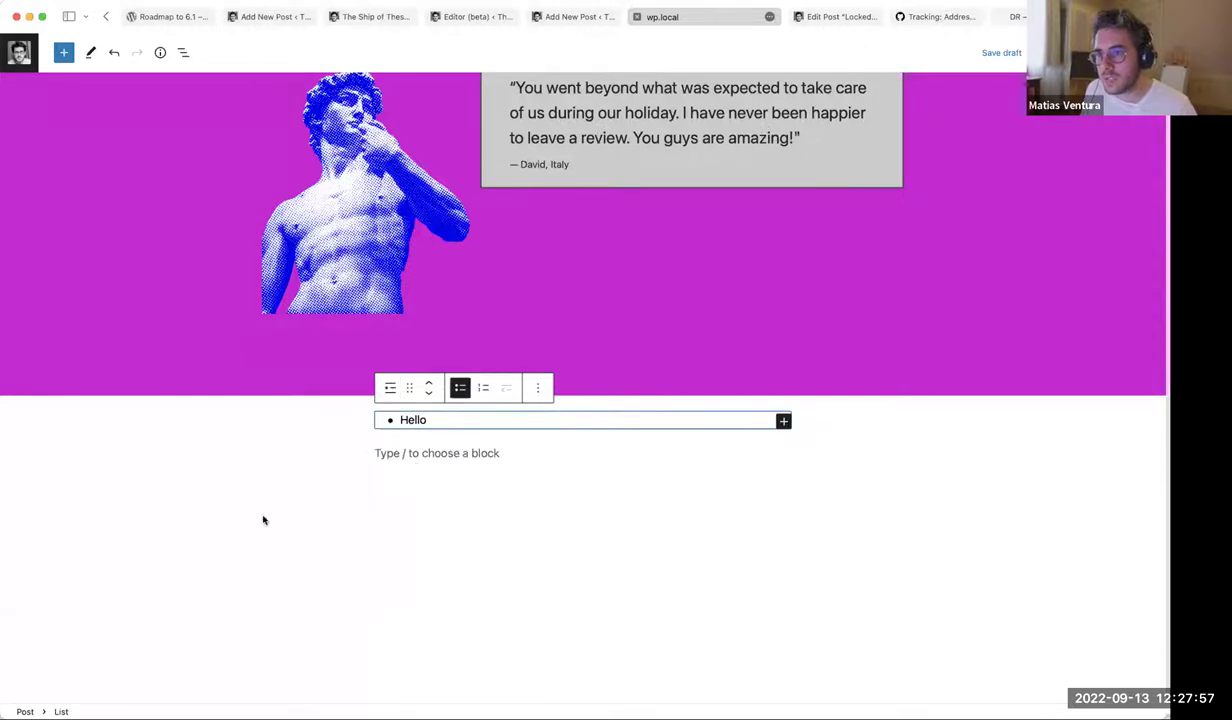
Return to the 6.1 notes post and highlight the Blocks bullet "Better placeholders for content, excerpt, and comments."
click(270, 17)
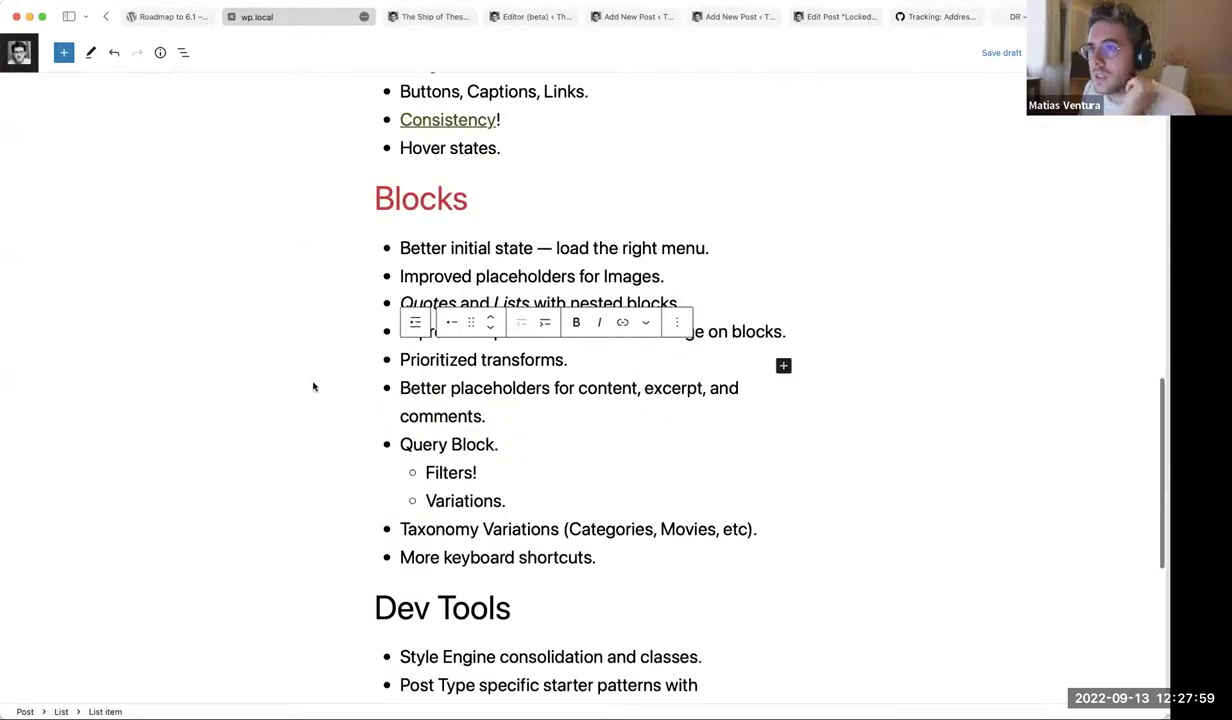
scroll(450, 355, down, 1)
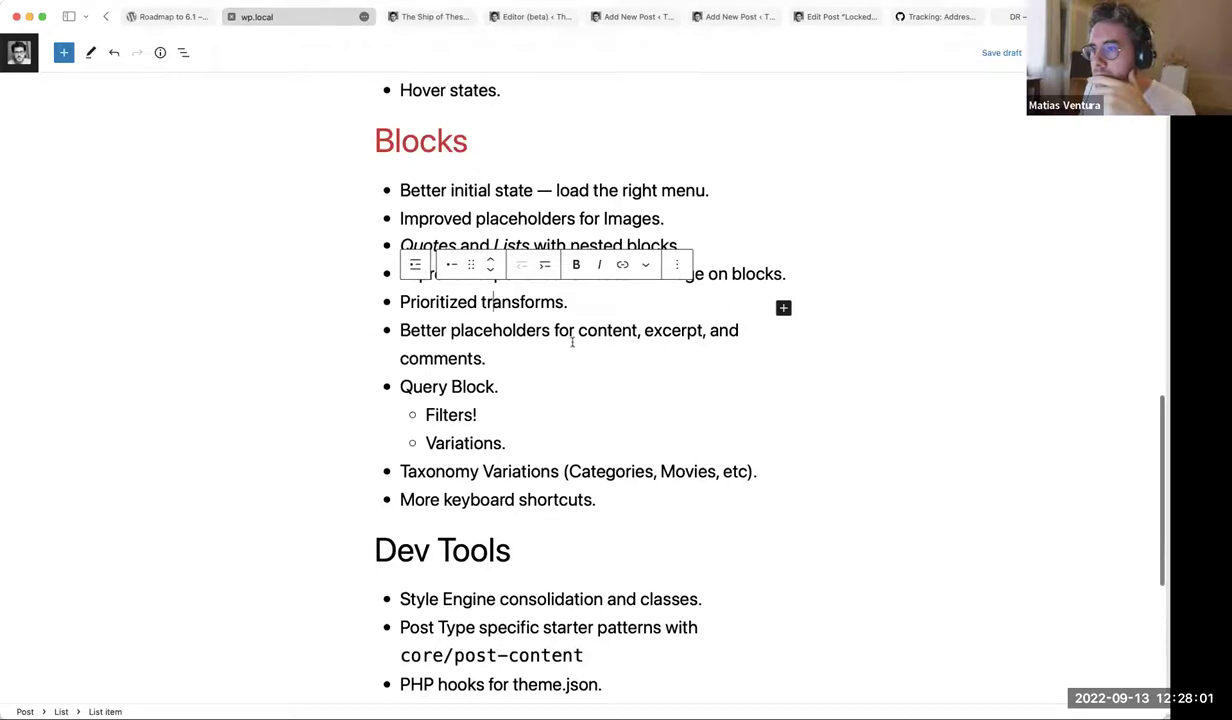
triple_click(502, 330)
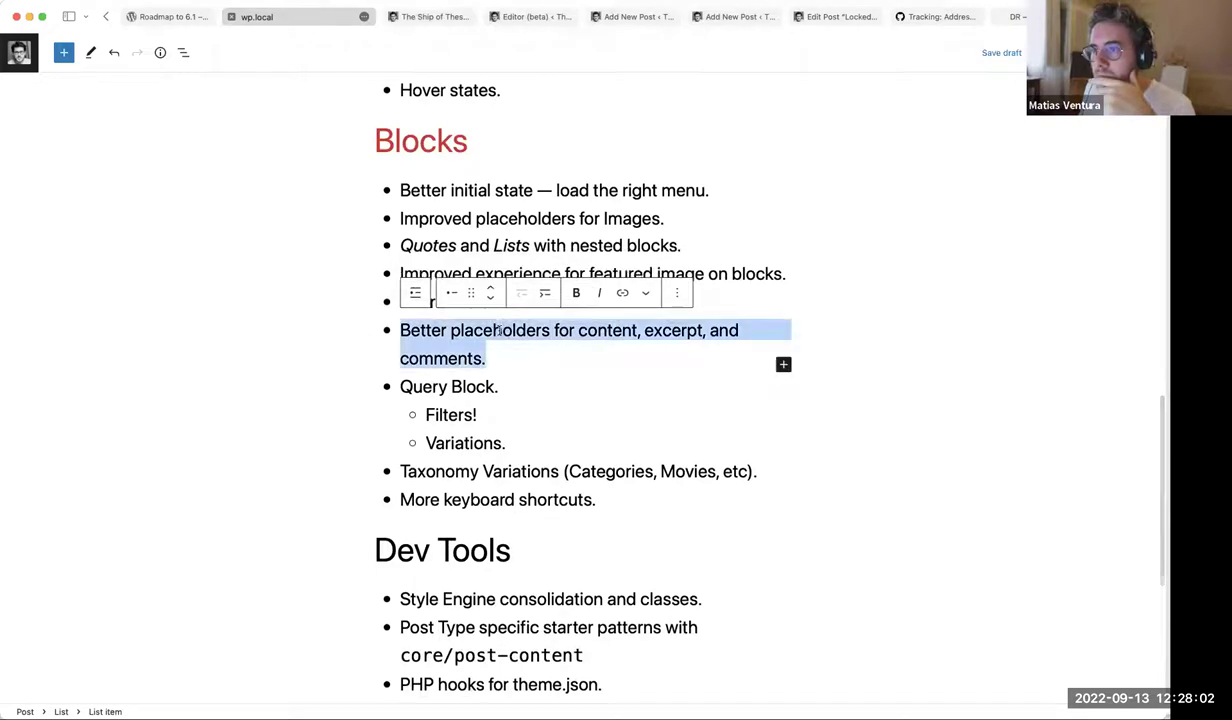
Return to the site editor, open the Single template and look over its post content and comments placeholders
click(430, 17)
click(505, 17)
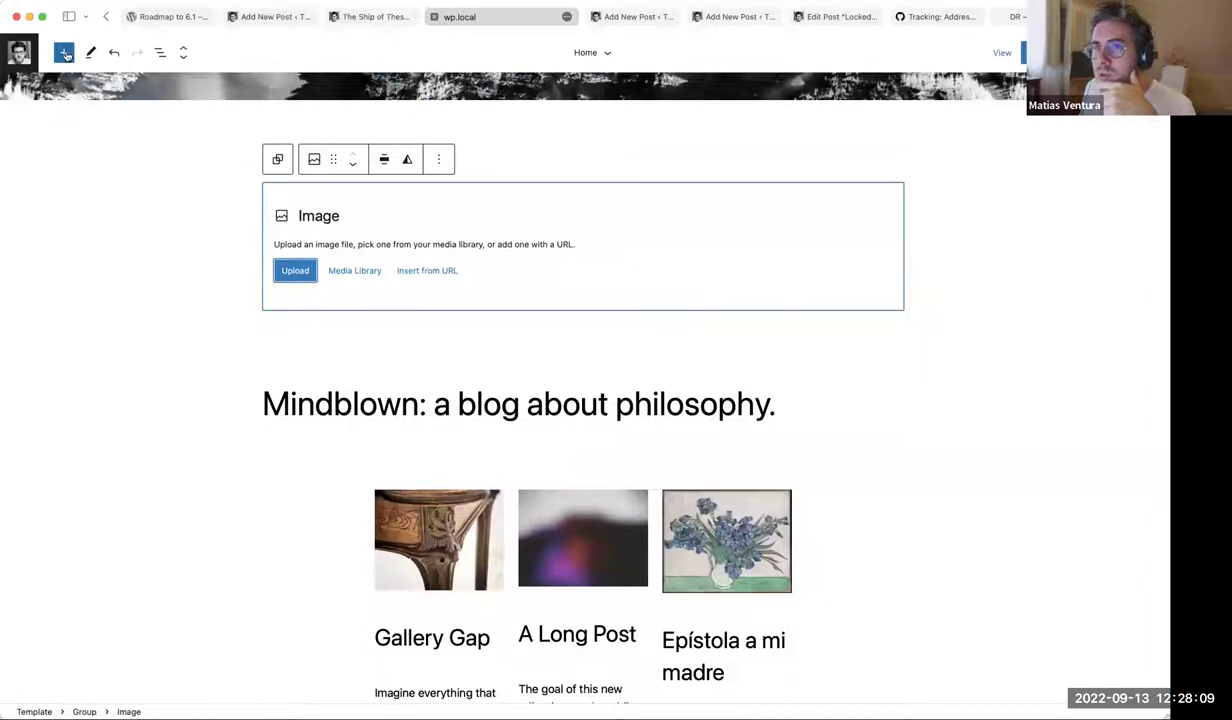
click(20, 52)
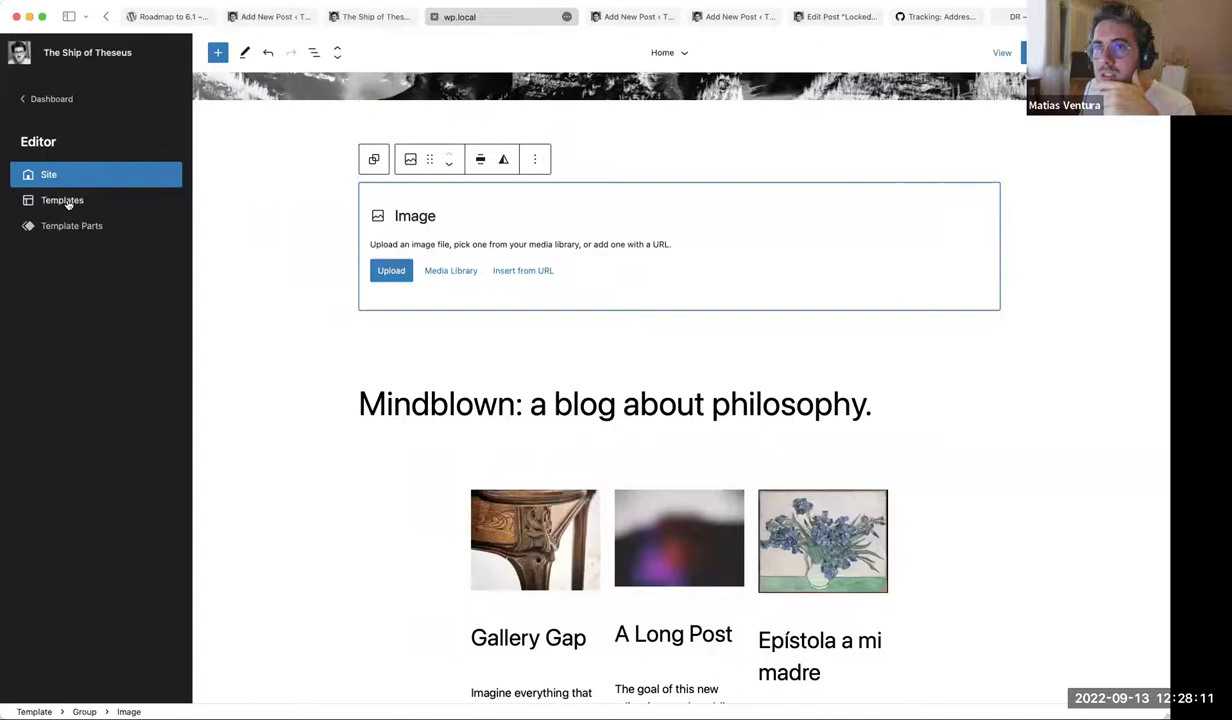
click(134, 208)
click(407, 187)
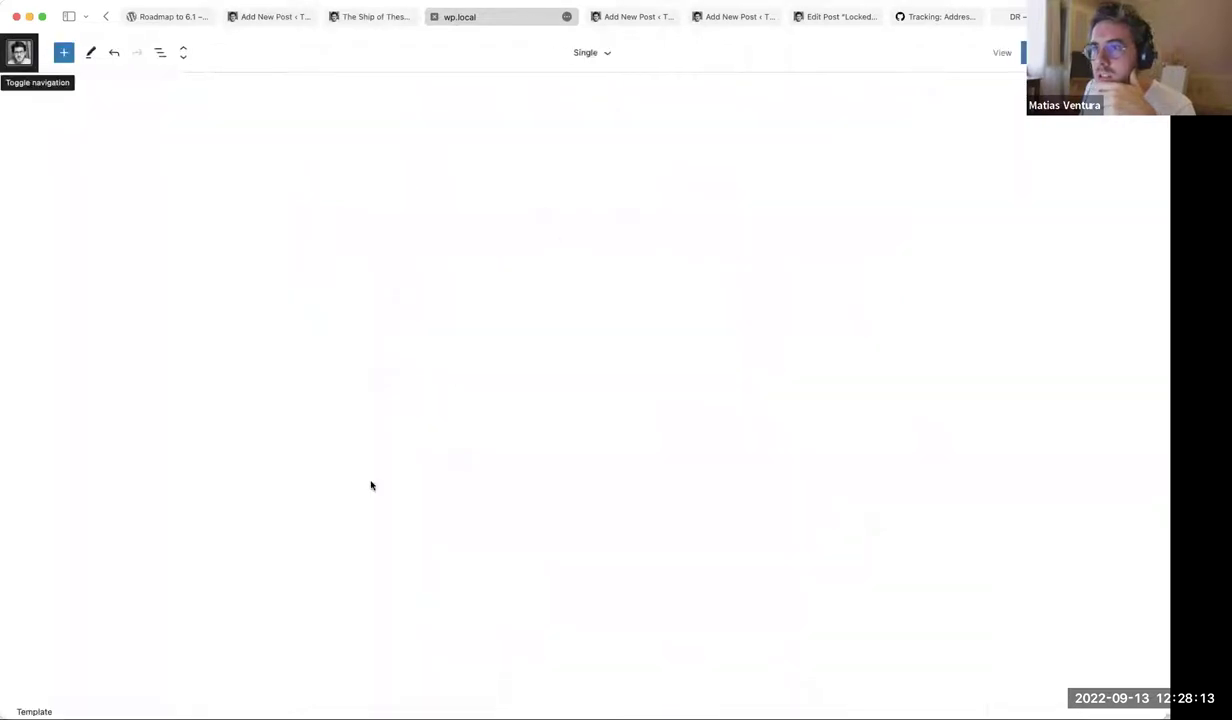
scroll(495, 550, down, 6)
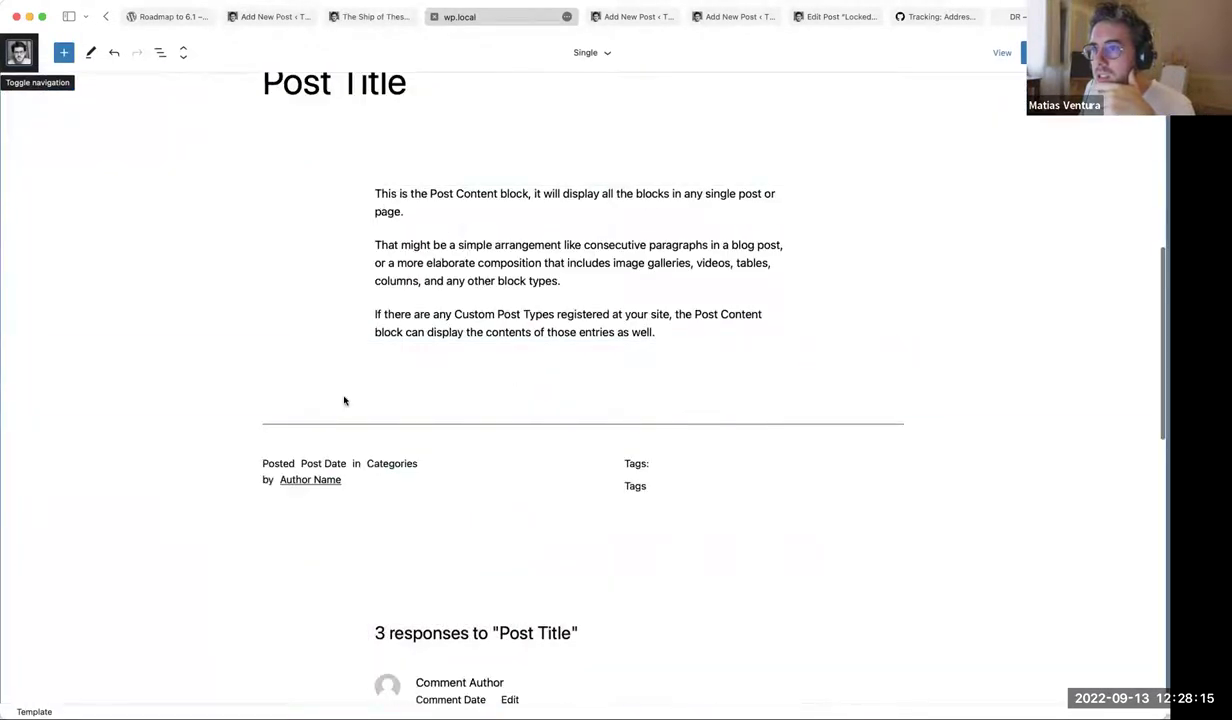
scroll(367, 117, up, 2)
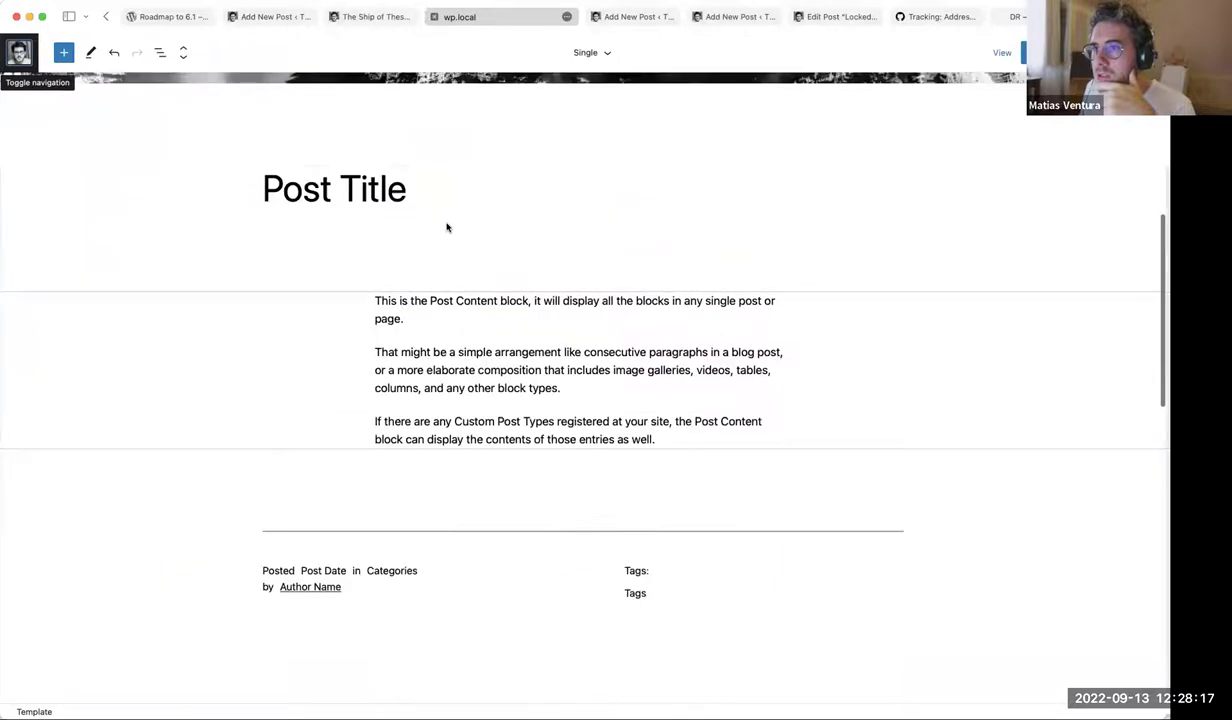
Select the Post Content placeholder, then return to the 6.1 notes post and highlight the "Query Block." bullet
click(538, 440)
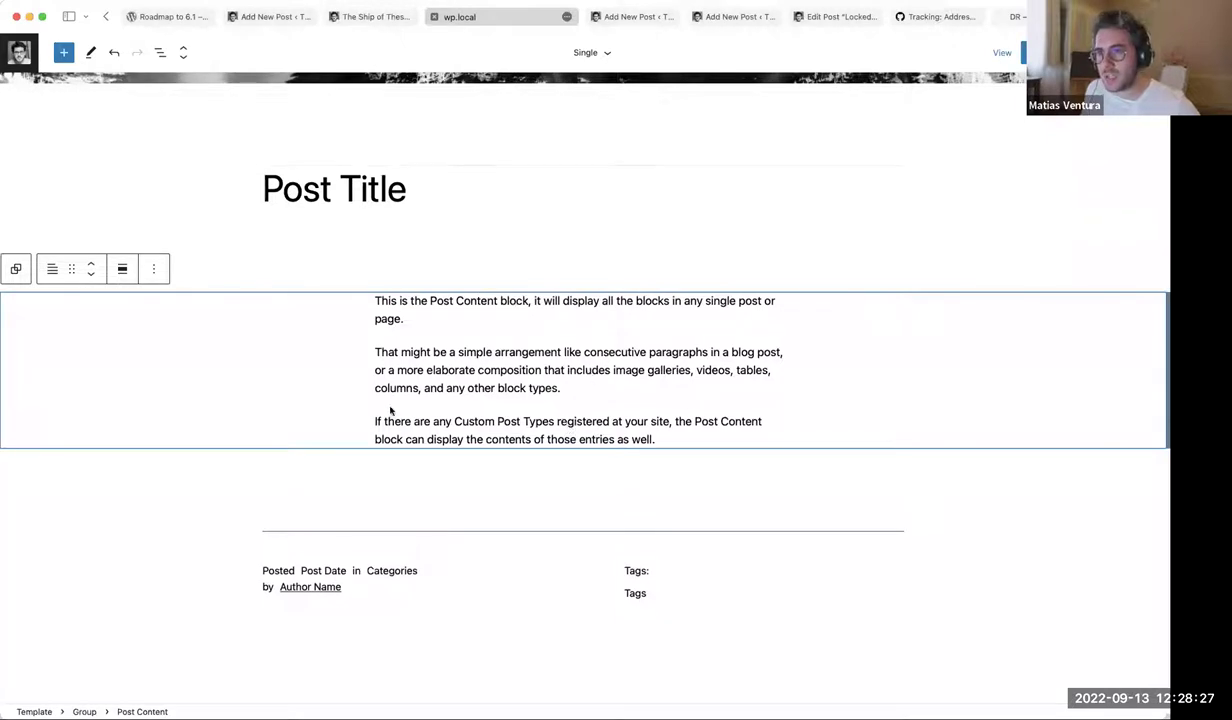
click(258, 16)
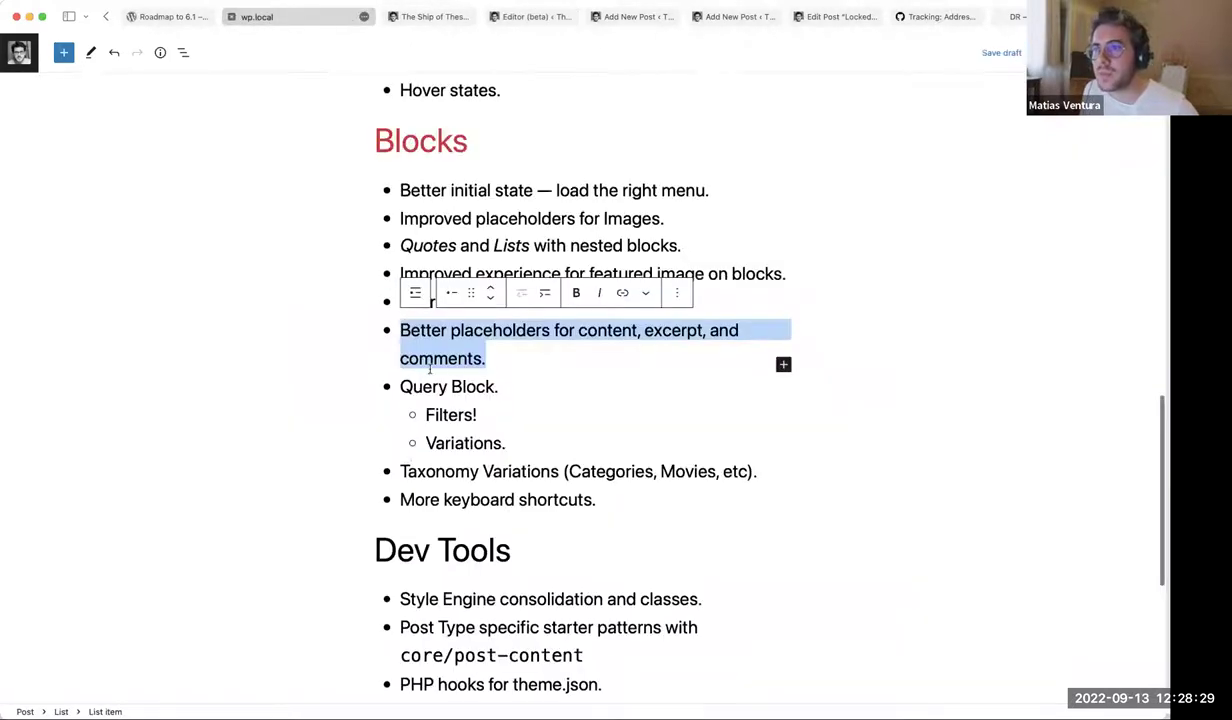
drag(401, 386, 498, 386)
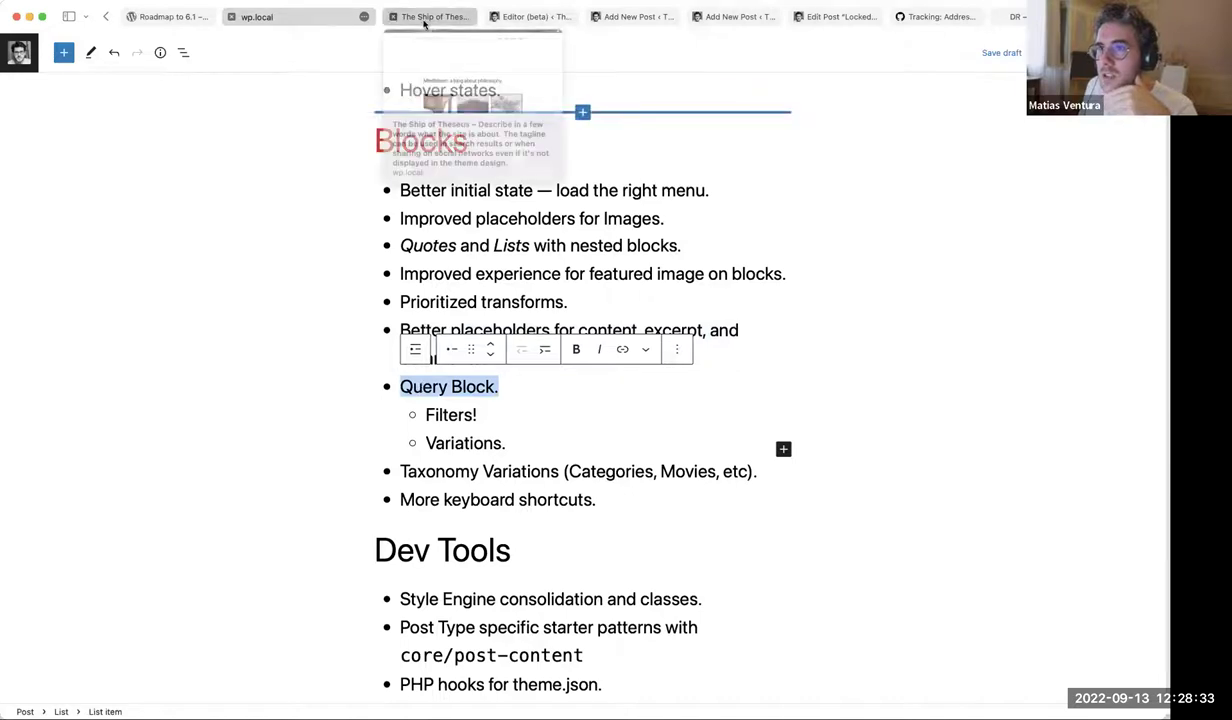
click(721, 17)
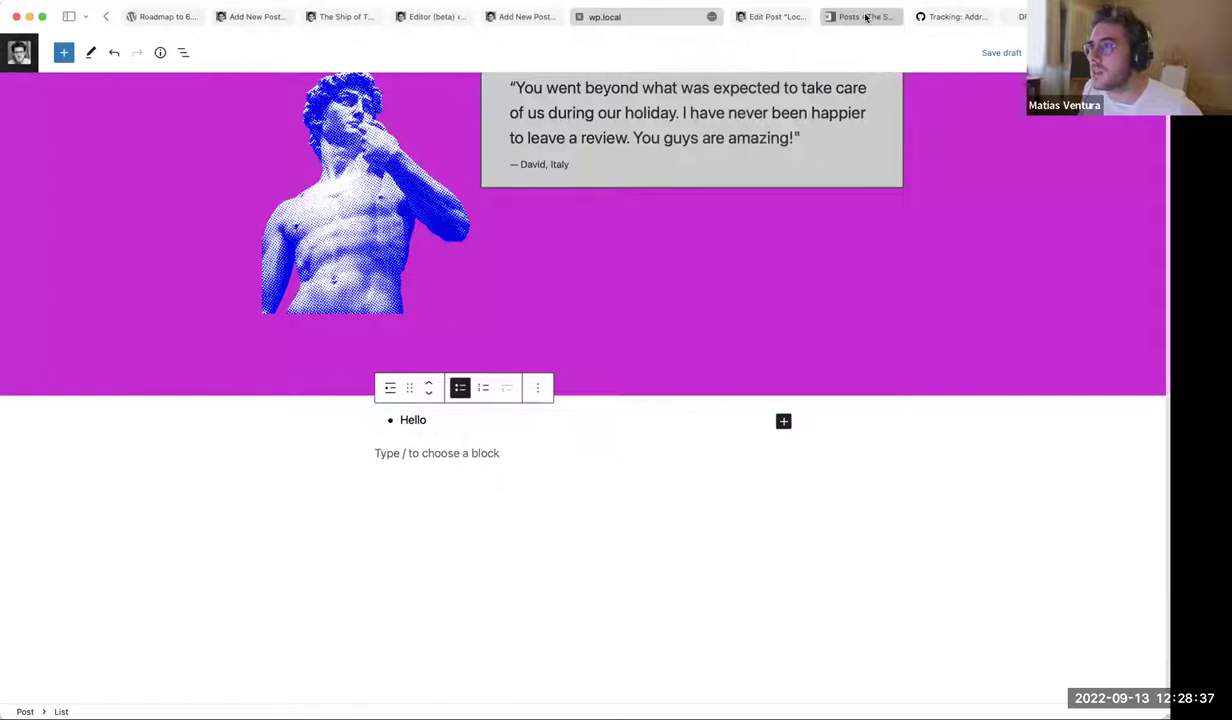
click(866, 15)
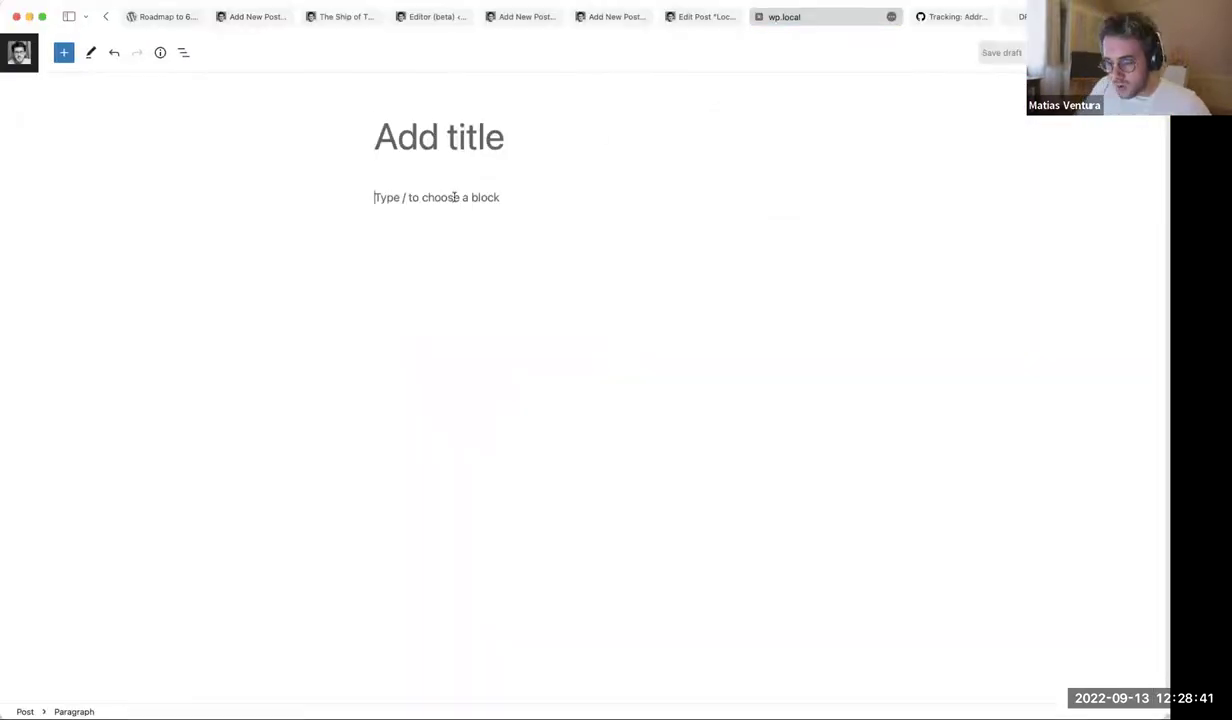
text(/)
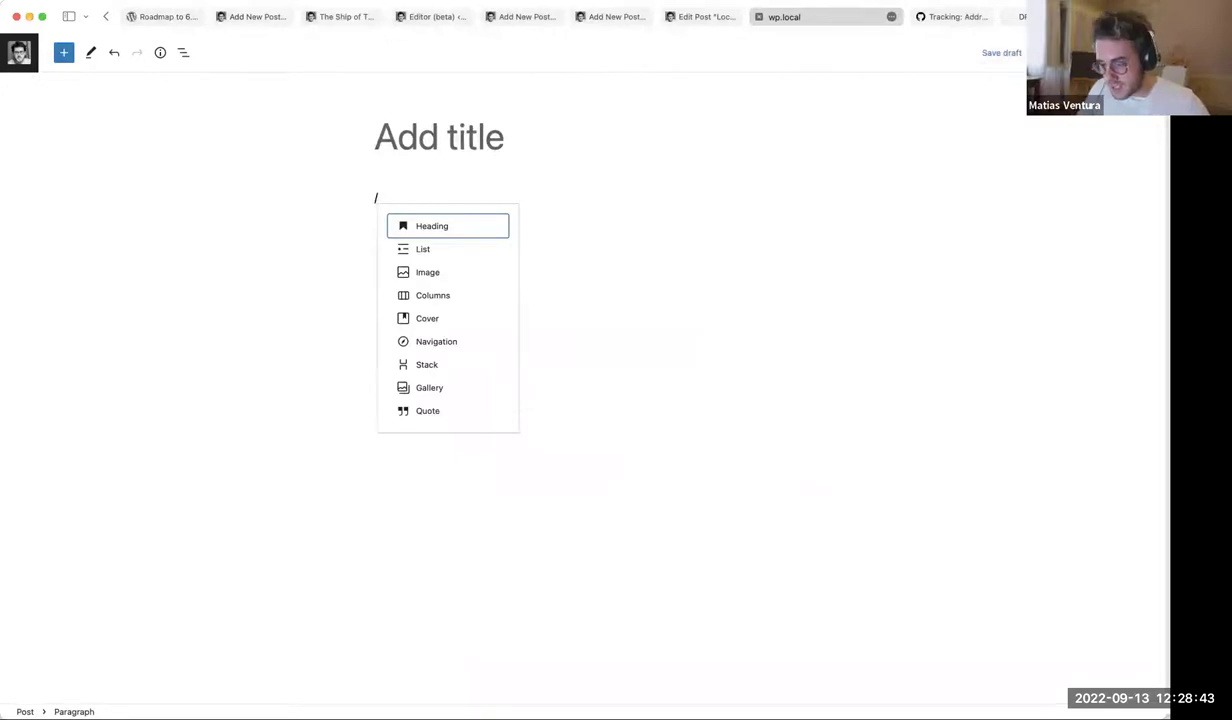
text(post)
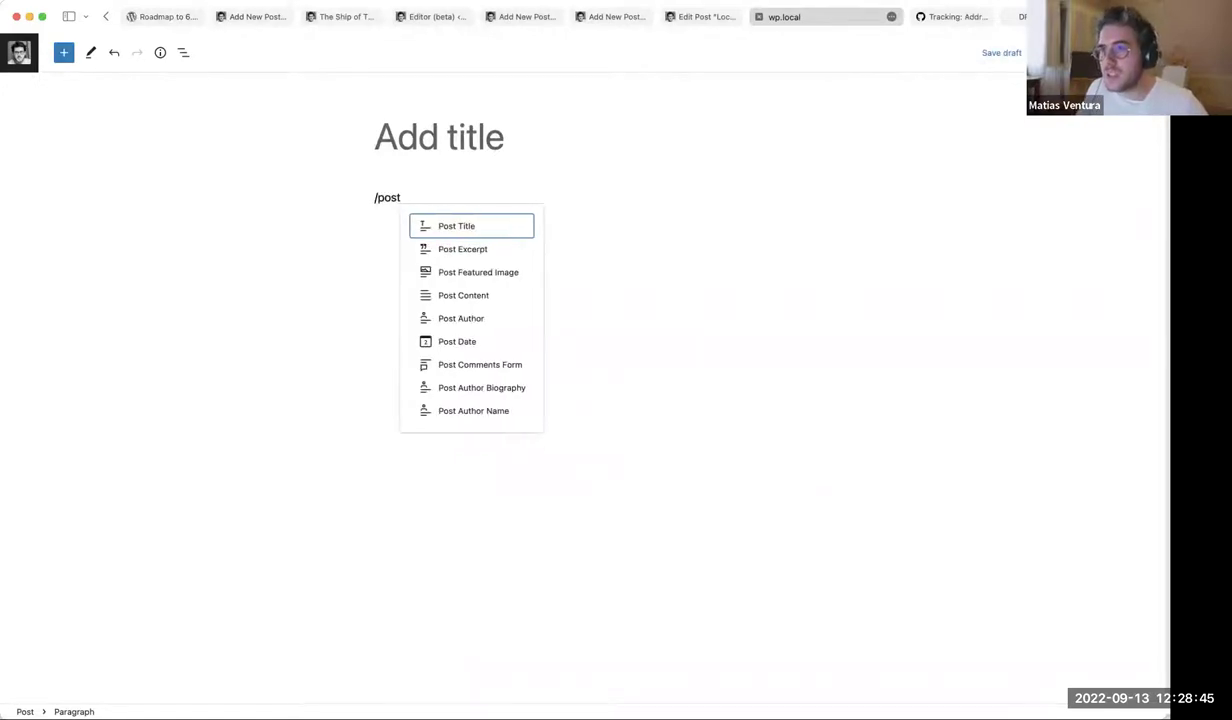
key(BackSpace)
key(BackSpace)
key(BackSpace)
key(BackSpace)
key(BackSpace)
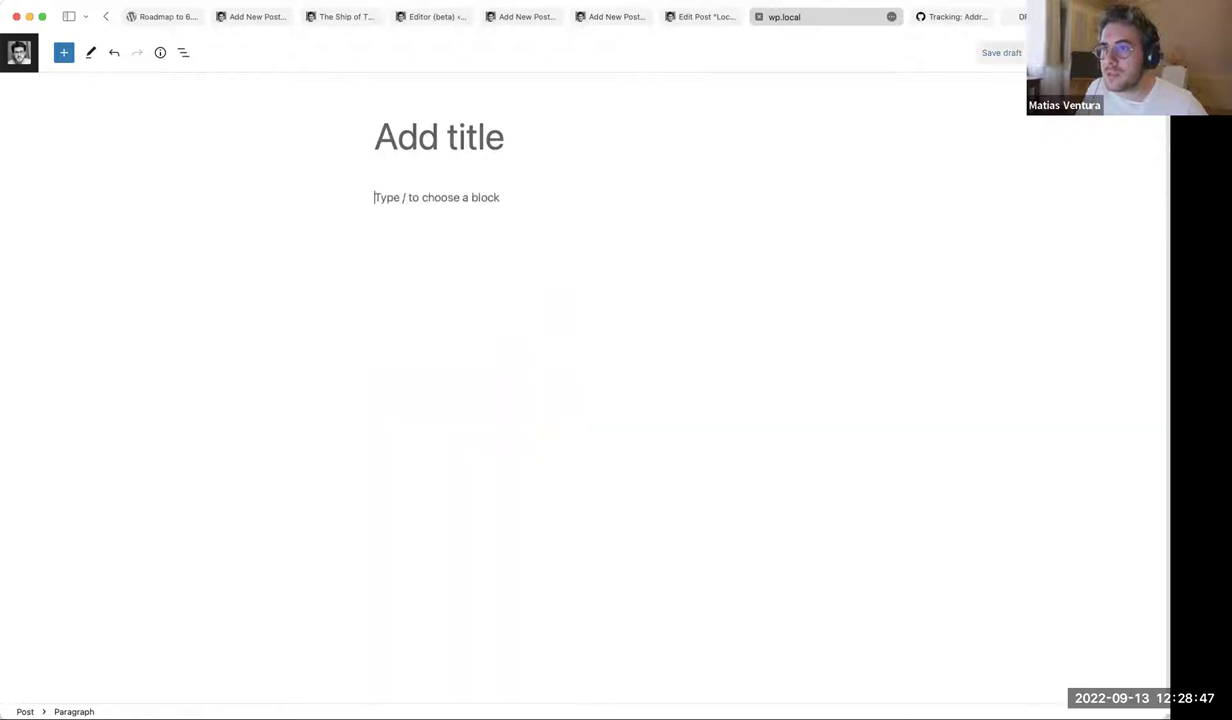
Go back to the site editor and open the Home template for editing
click(493, 17)
click(400, 14)
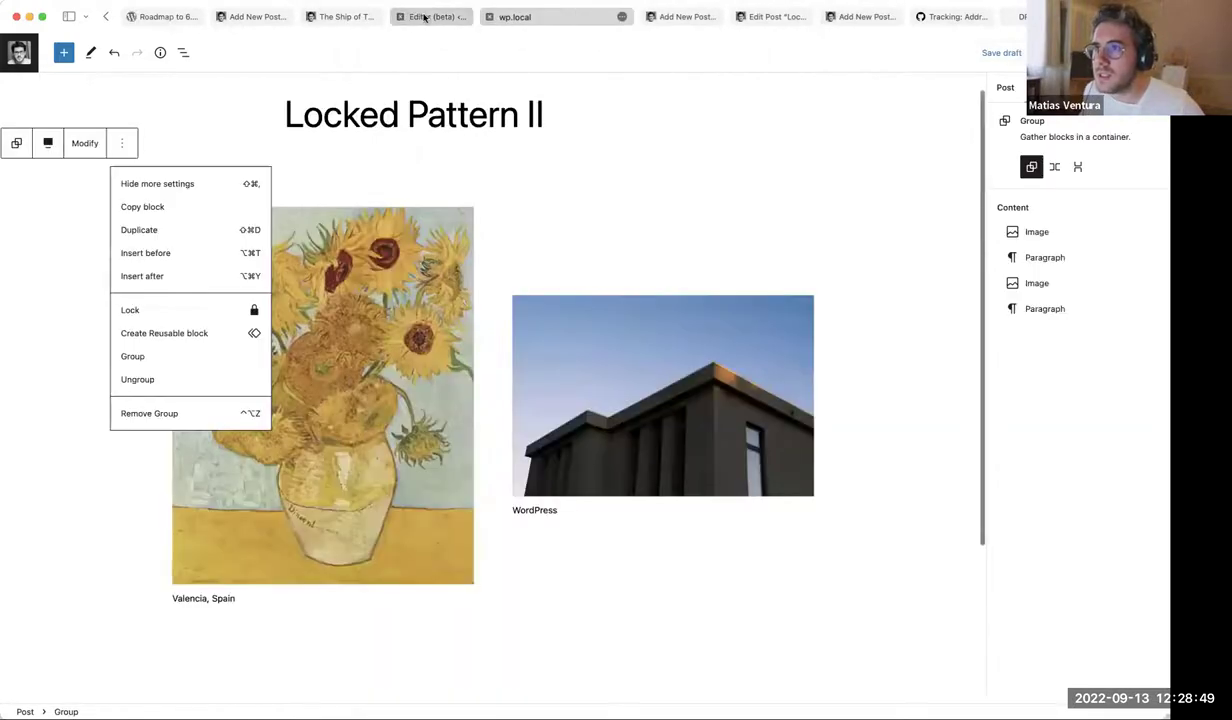
click(343, 17)
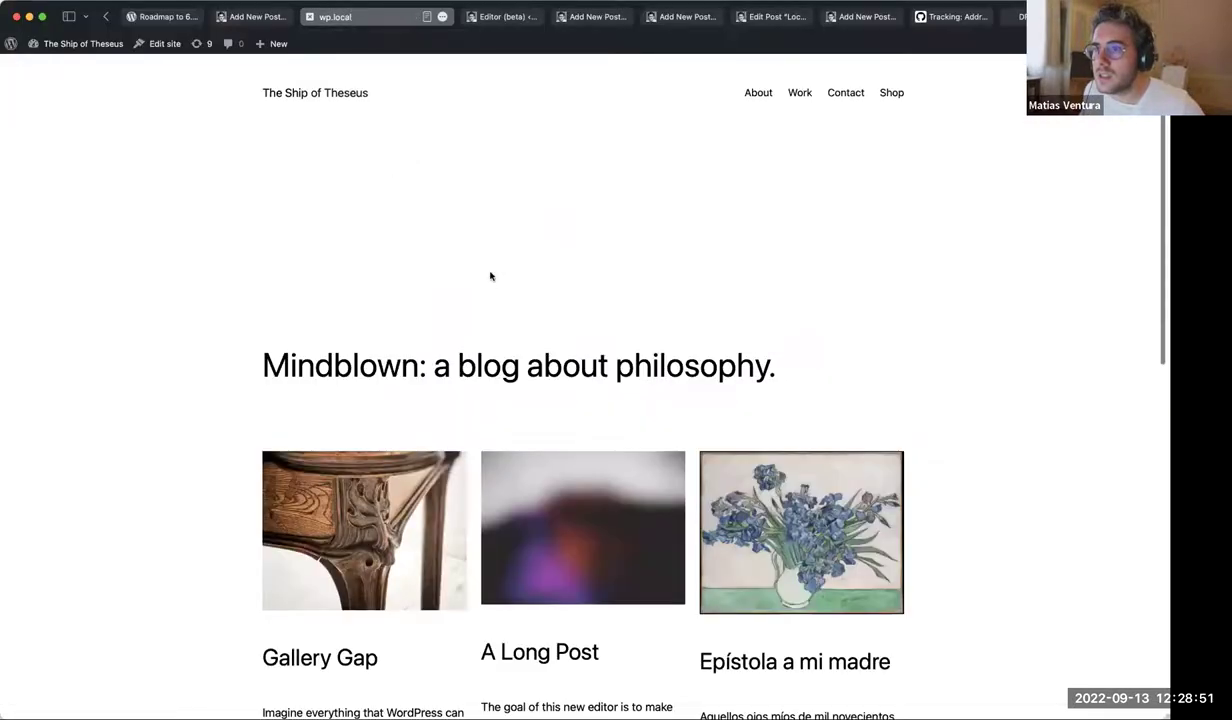
scroll(579, 462, down, 4)
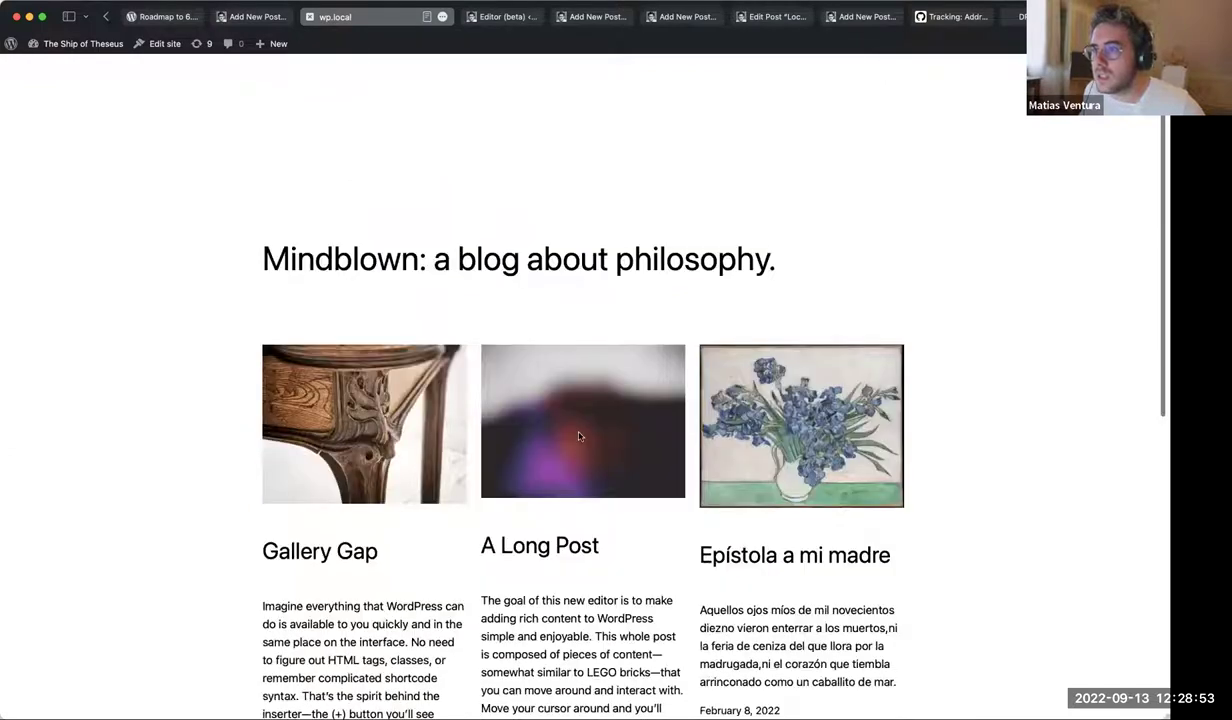
key(ctrl+Tab)
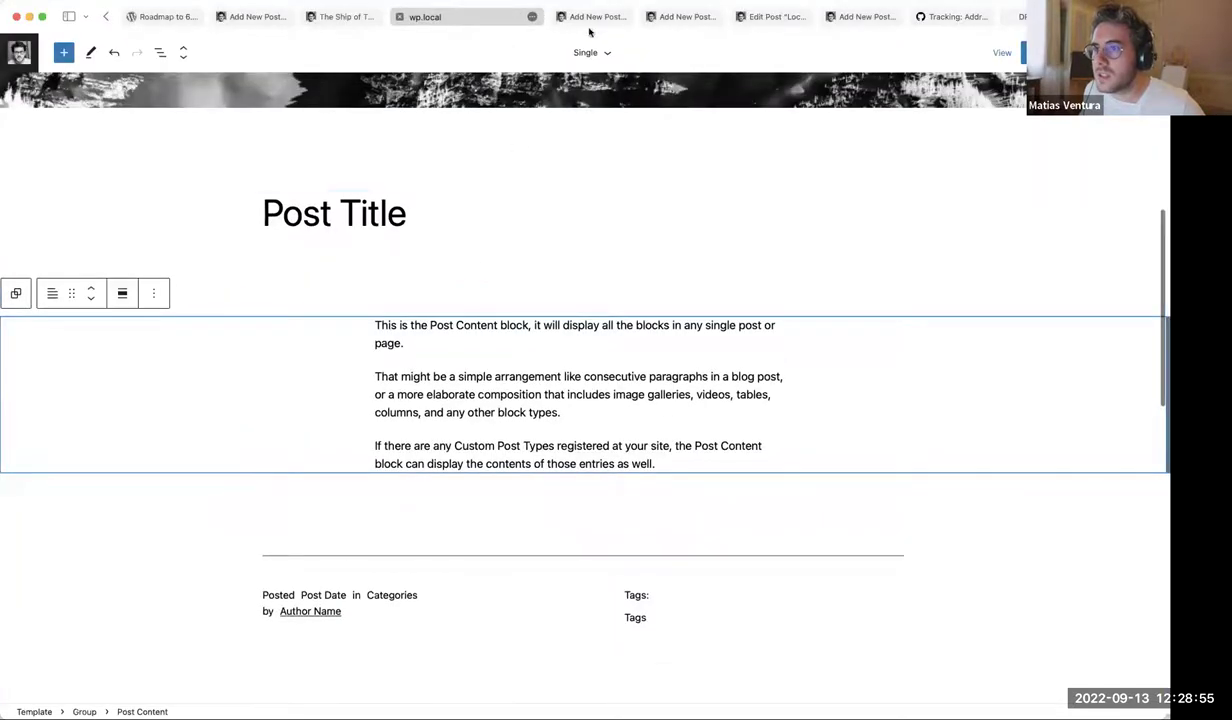
click(24, 56)
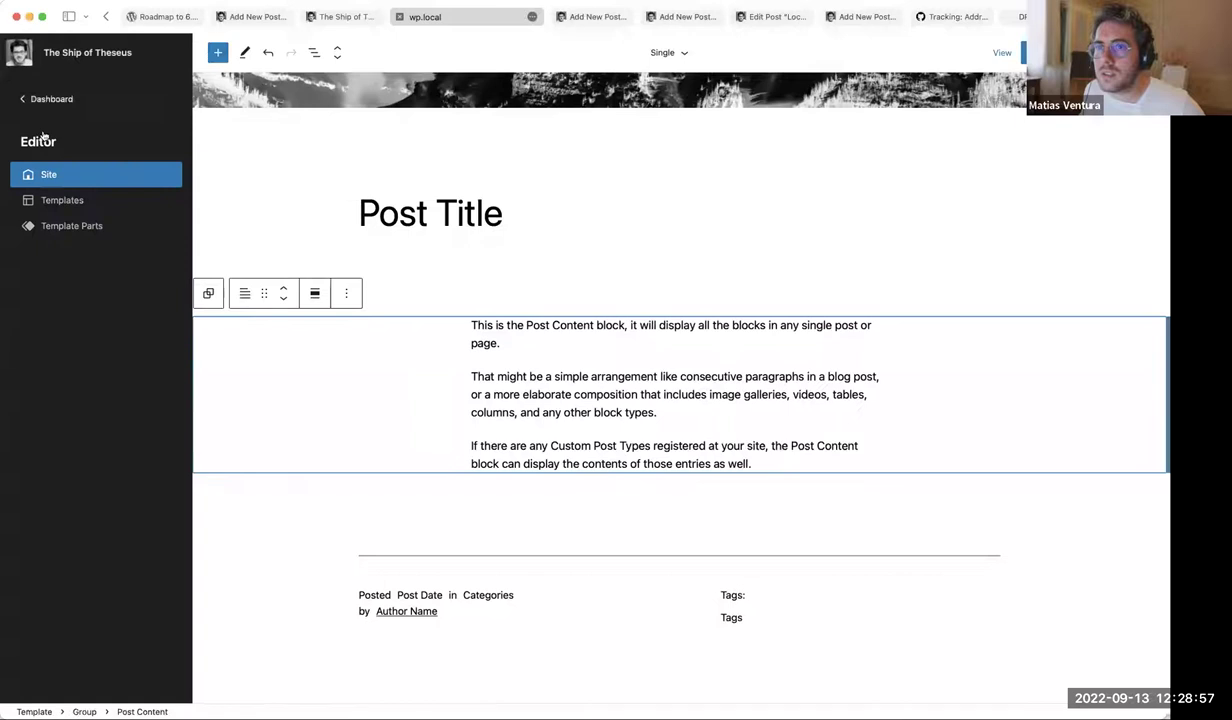
click(62, 196)
click(407, 364)
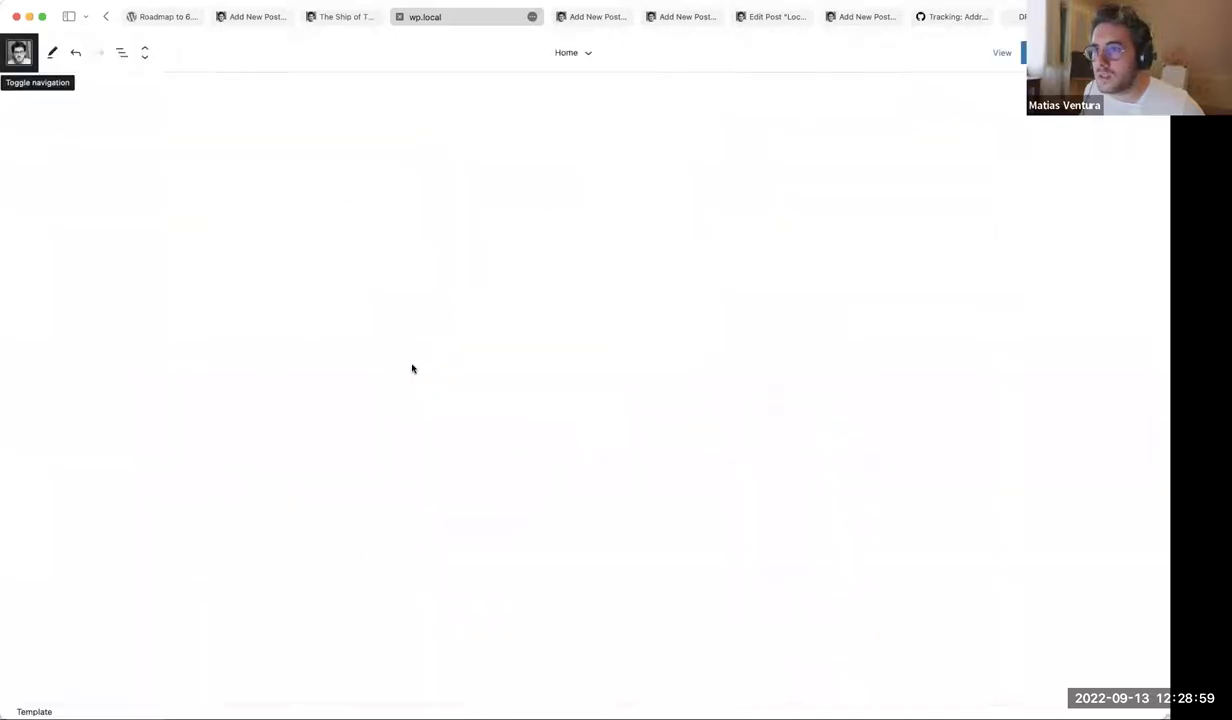
Search the block inserter for "post li" and insert a Posts List block between the empty image placeholder and the Mindblown heading
scroll(610, 250, down, 5)
click(610, 250)
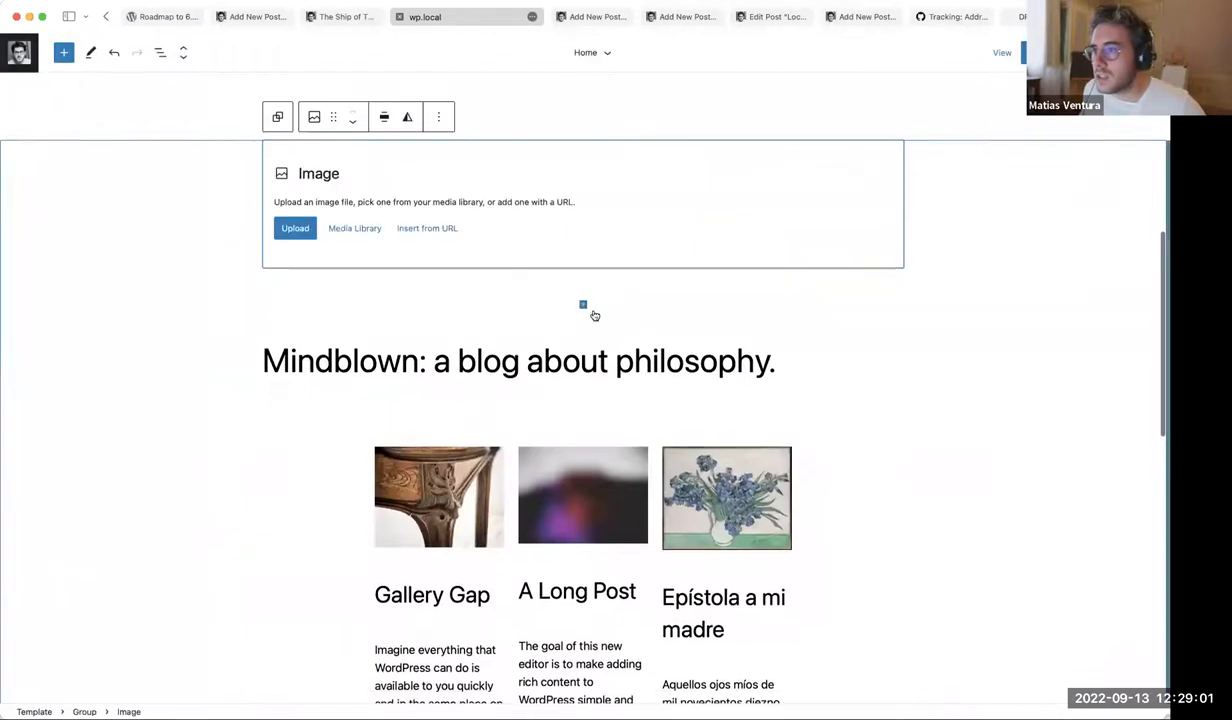
click(583, 304)
text(post)
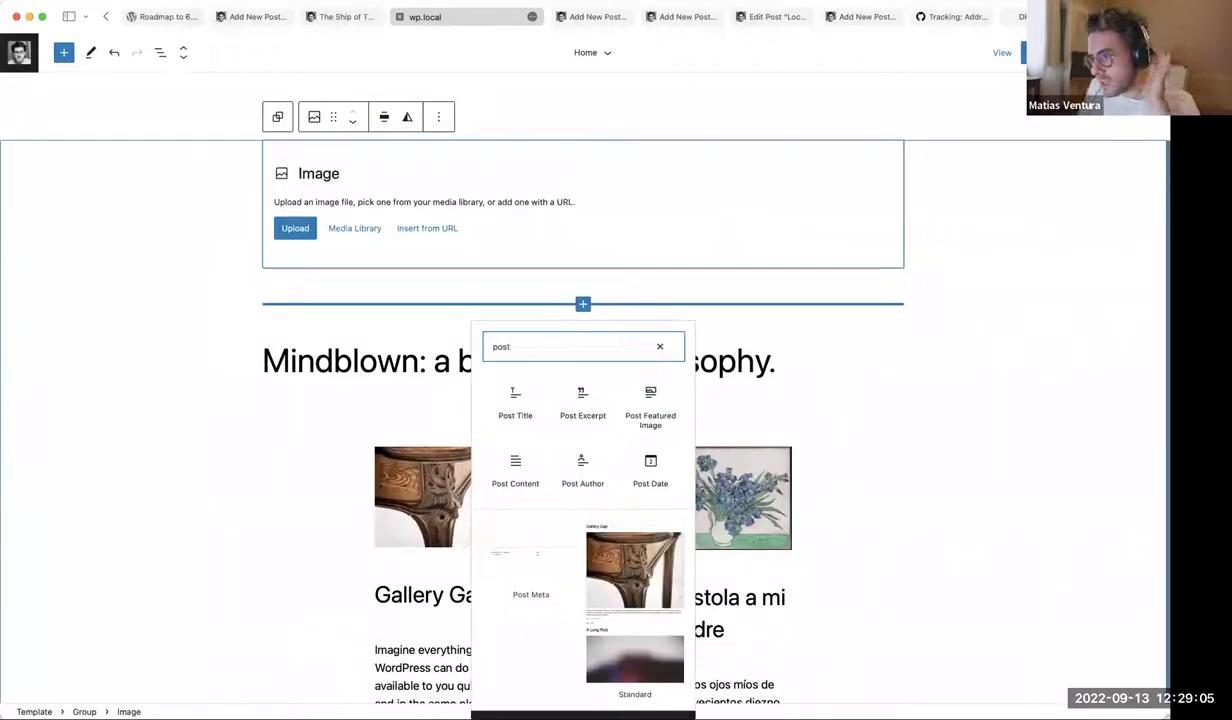
text( li)
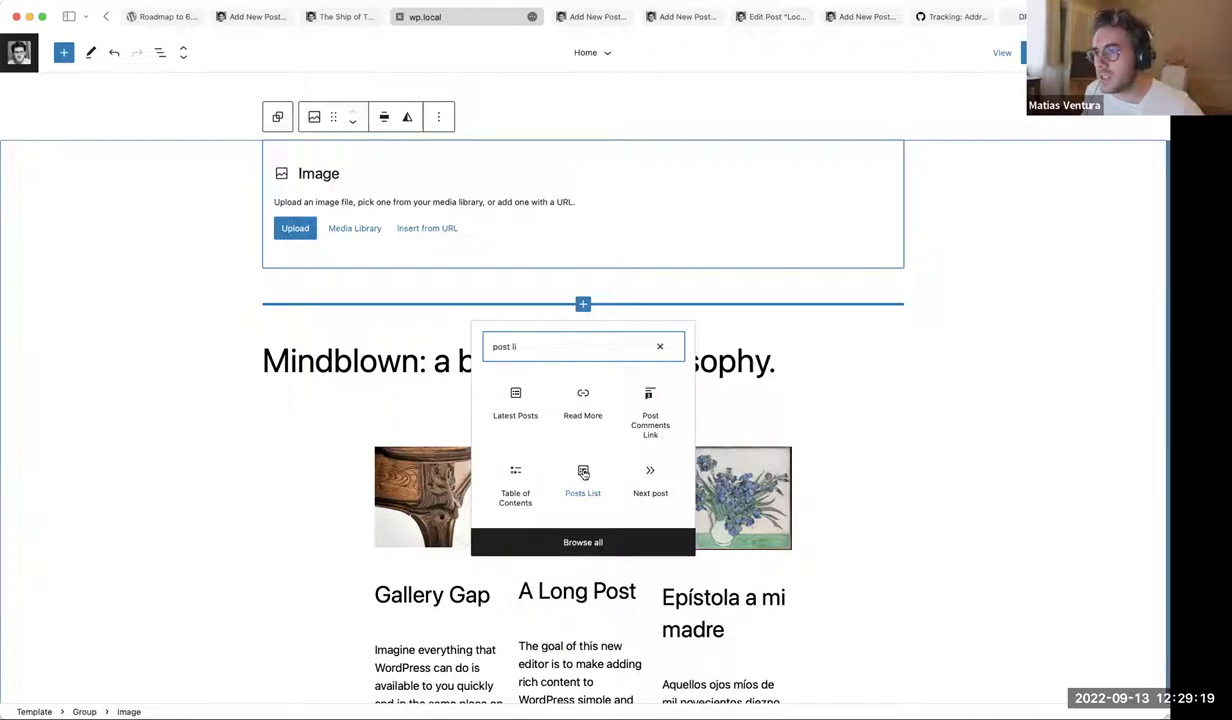
click(583, 473)
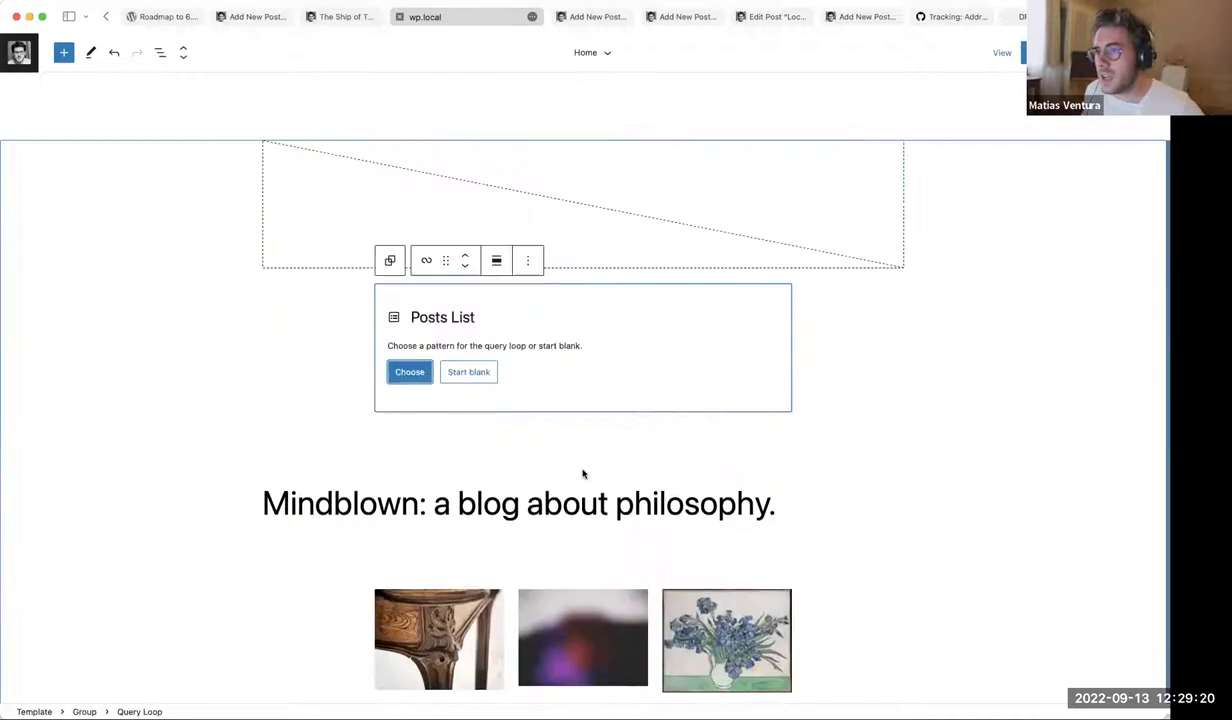
Open the pattern chooser for the Posts List block, switch it to grid view and look through the available patterns
click(410, 373)
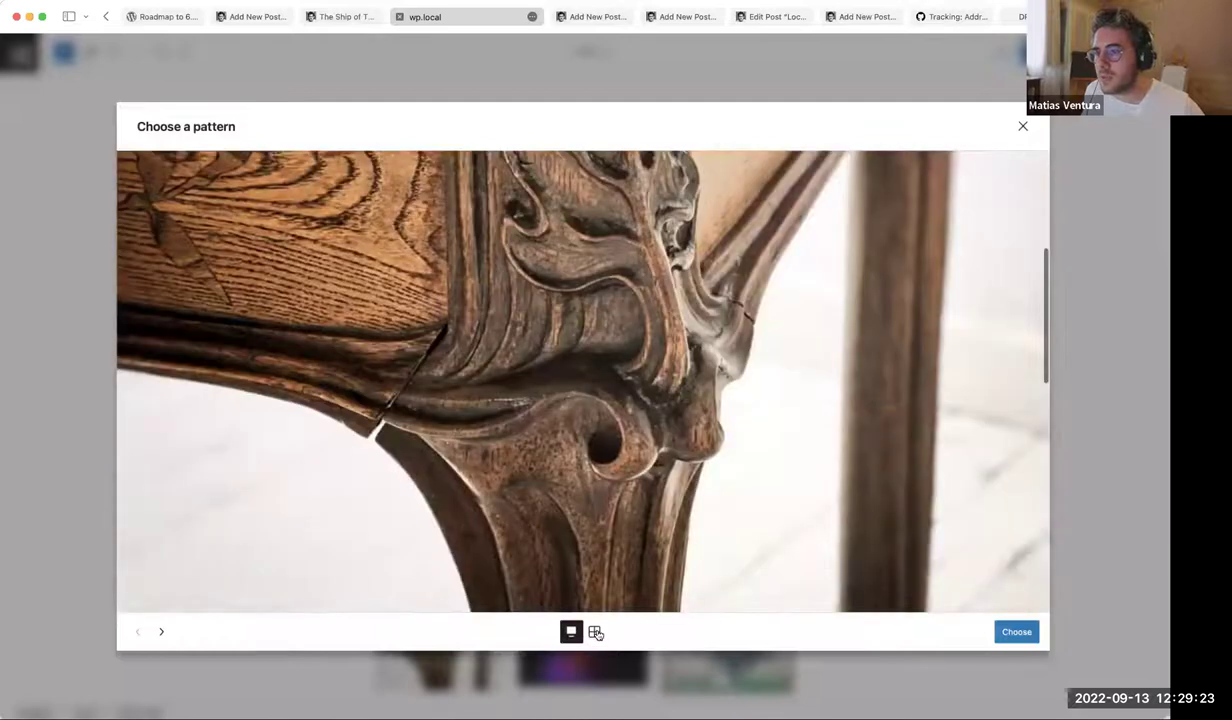
click(595, 632)
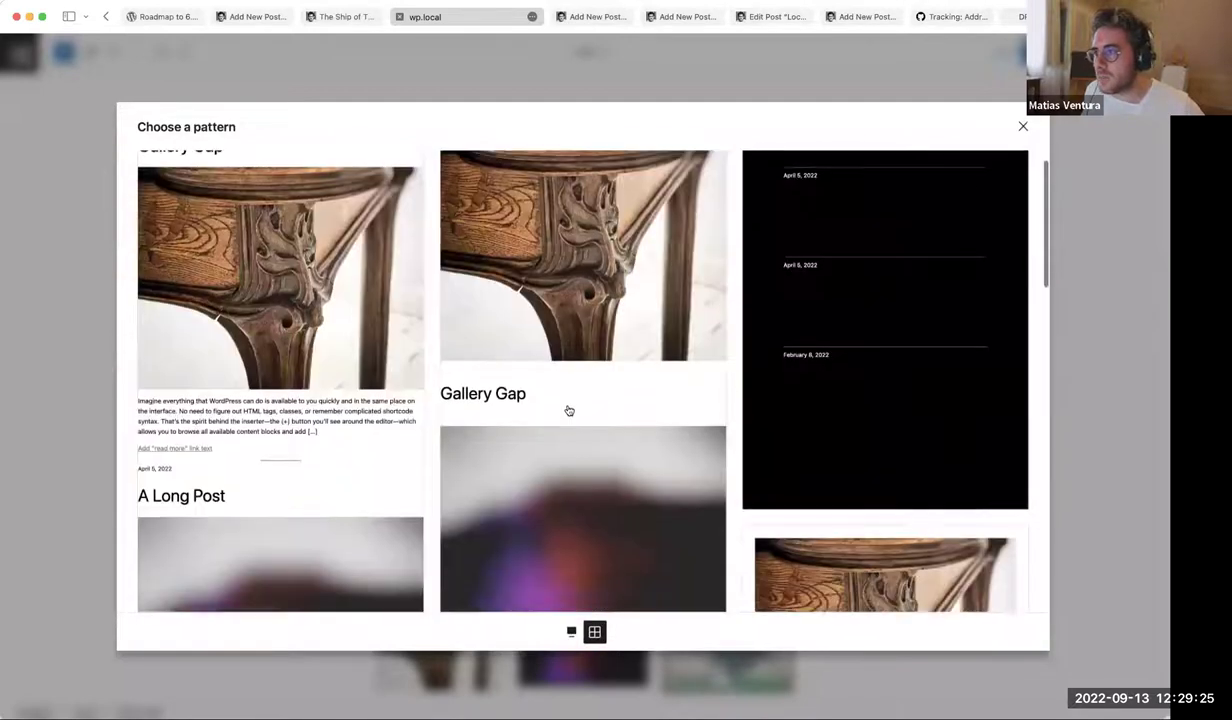
scroll(566, 407, down, 2)
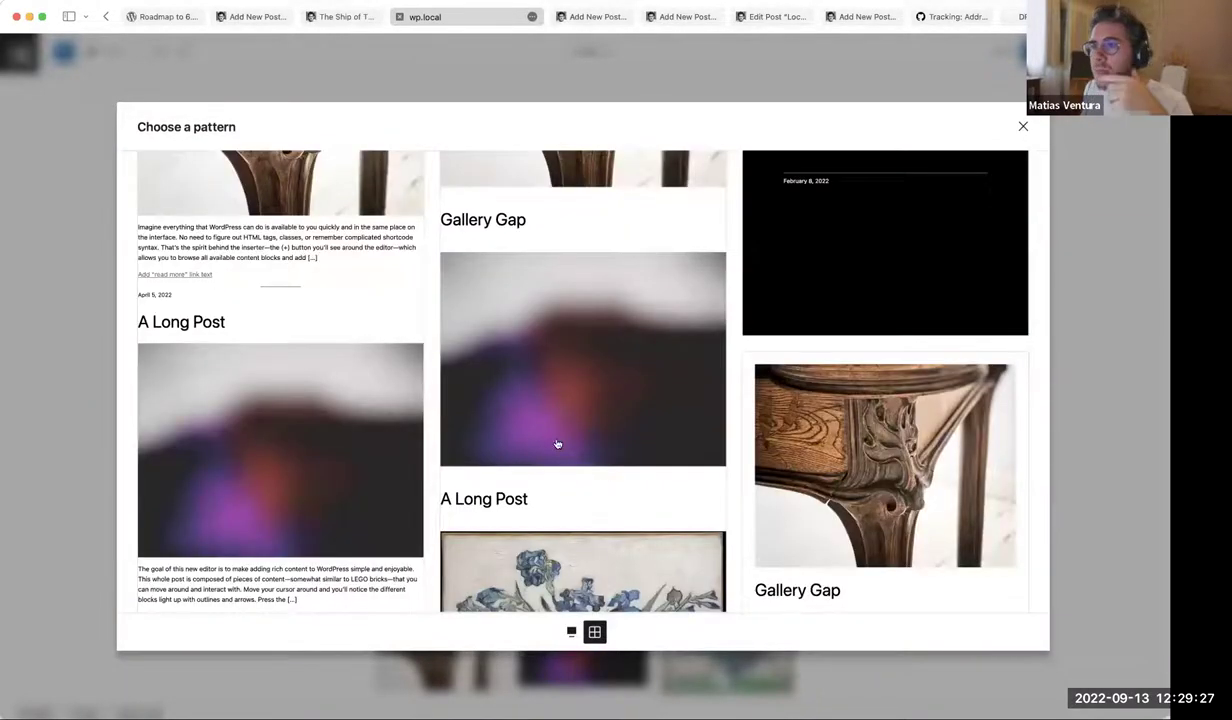
scroll(558, 440, down, 5)
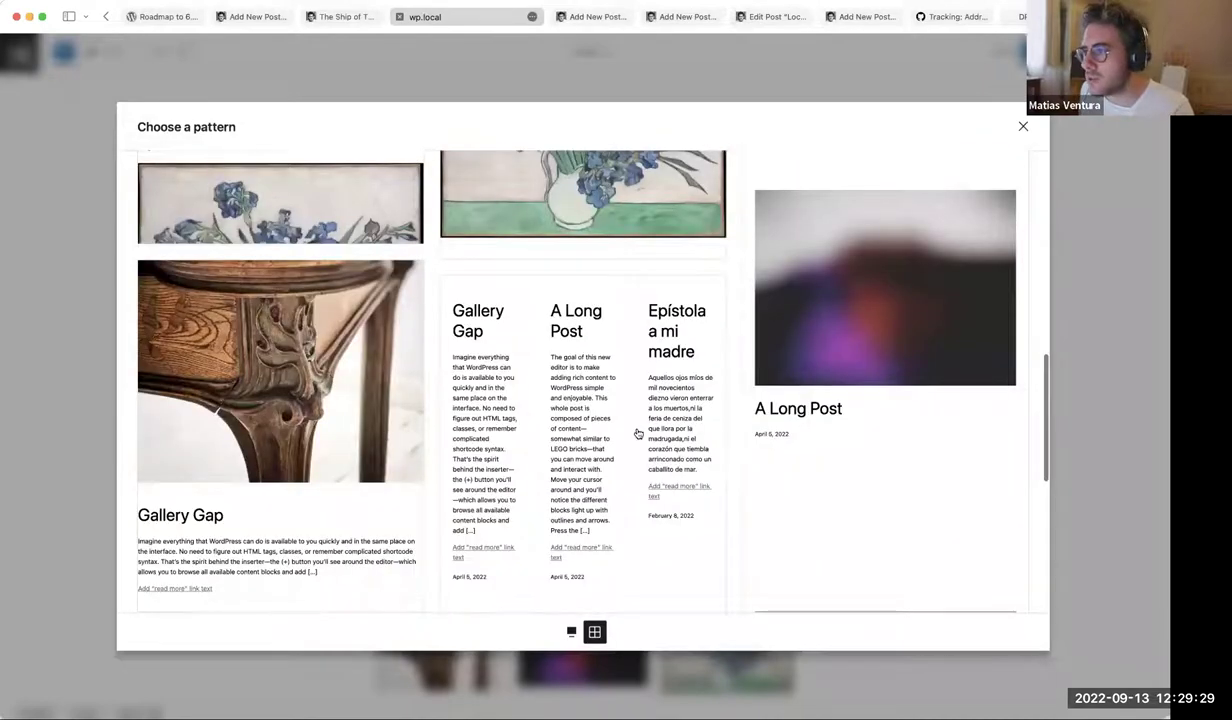
scroll(638, 433, down, 5)
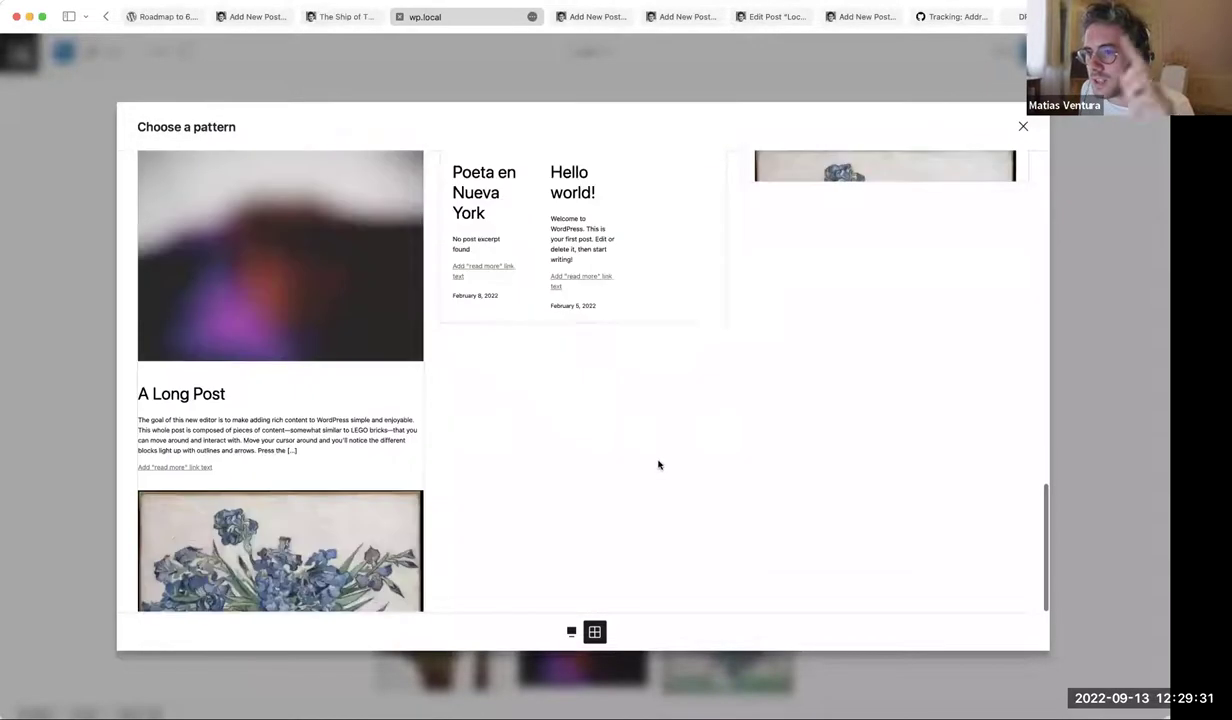
scroll(625, 470, up, 10)
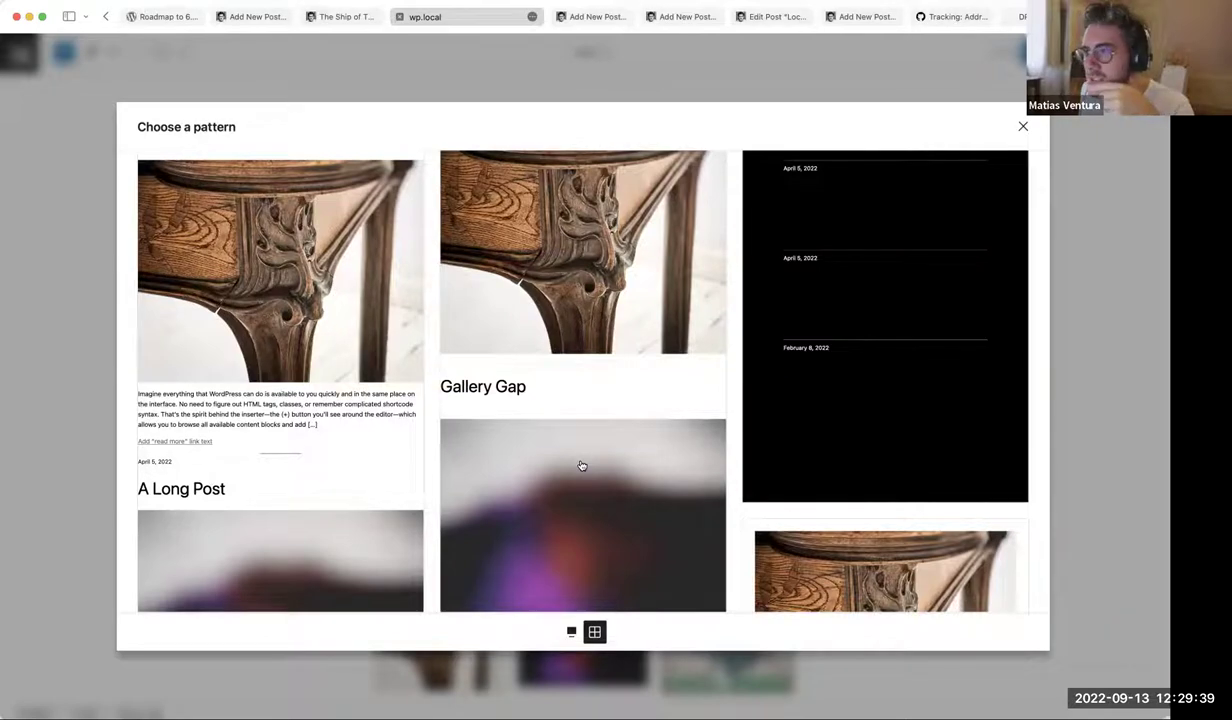
scroll(581, 466, down, 10)
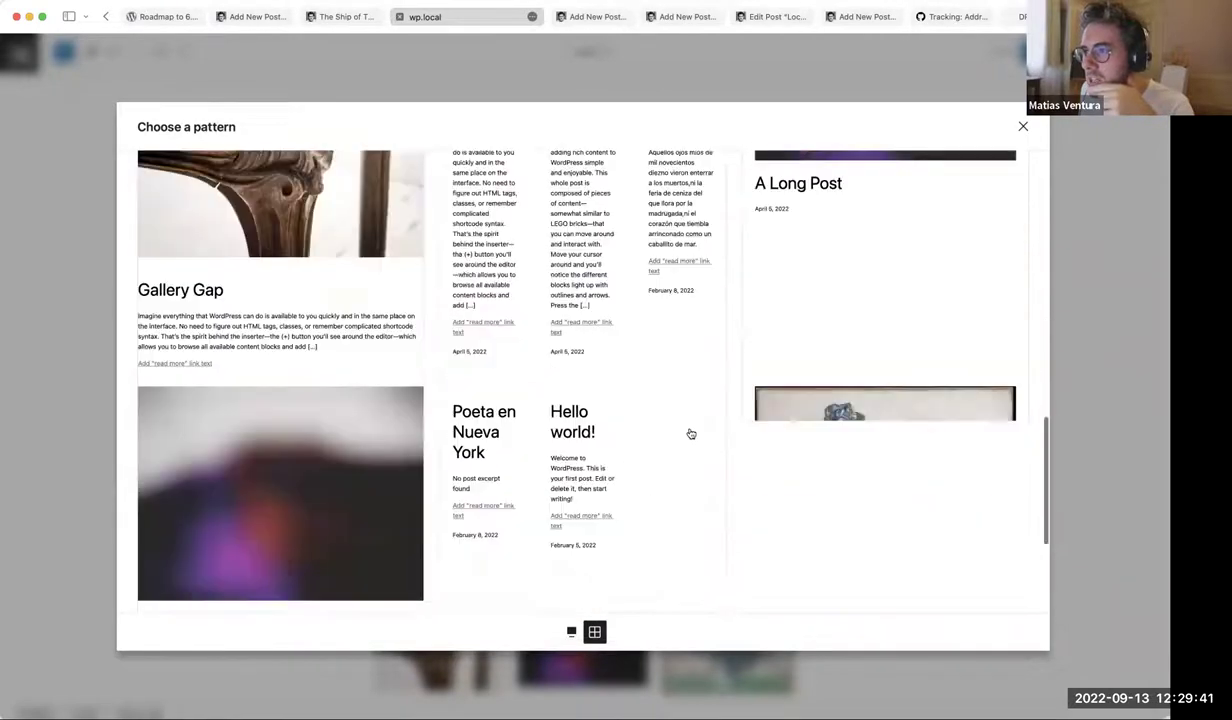
scroll(690, 433, down, 5)
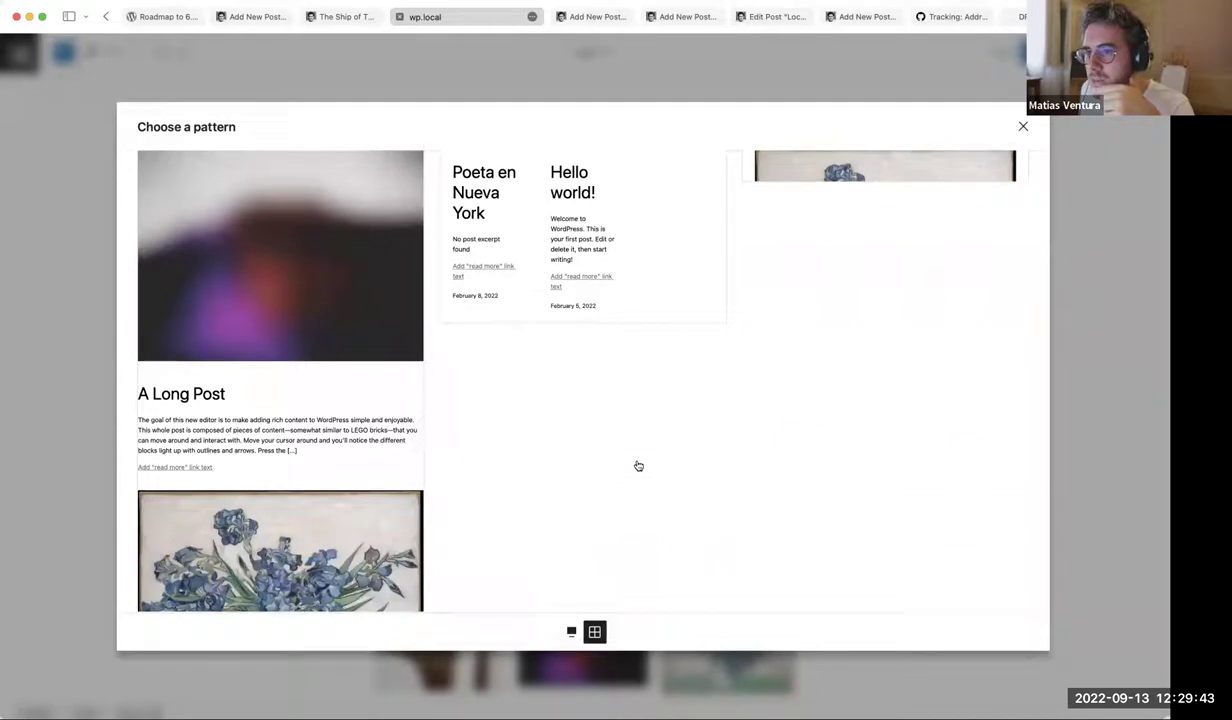
scroll(638, 466, up, 10)
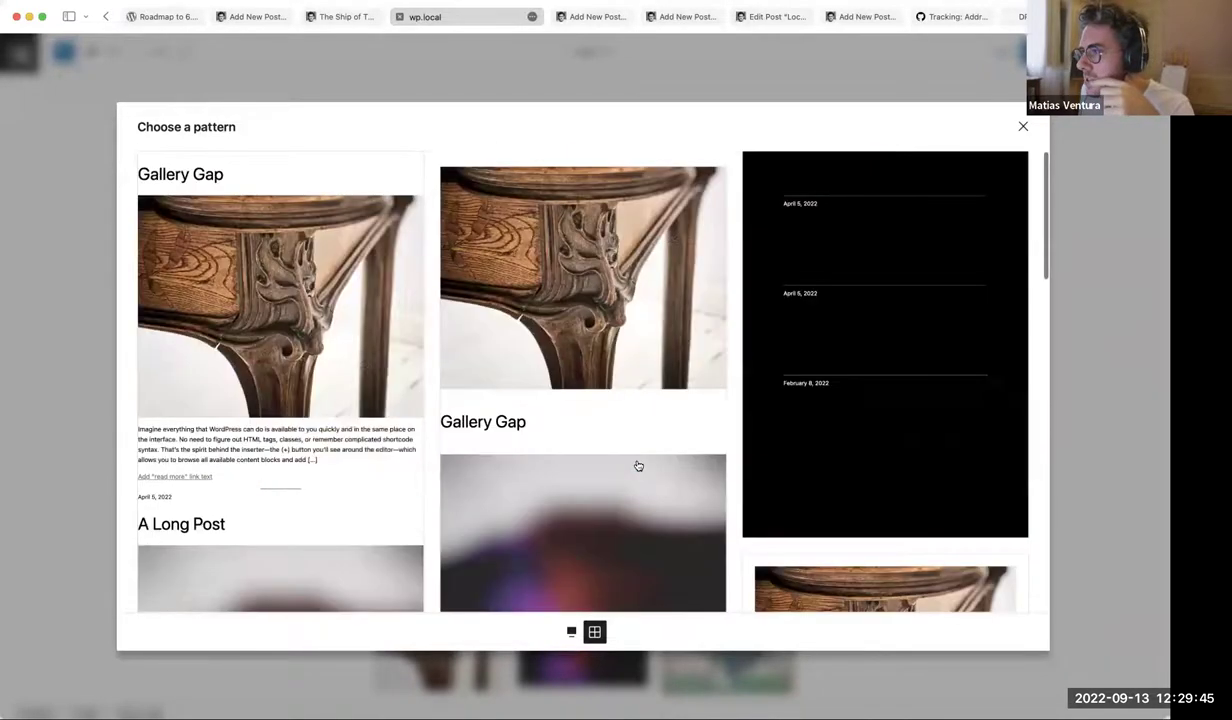
scroll(538, 469, down, 5)
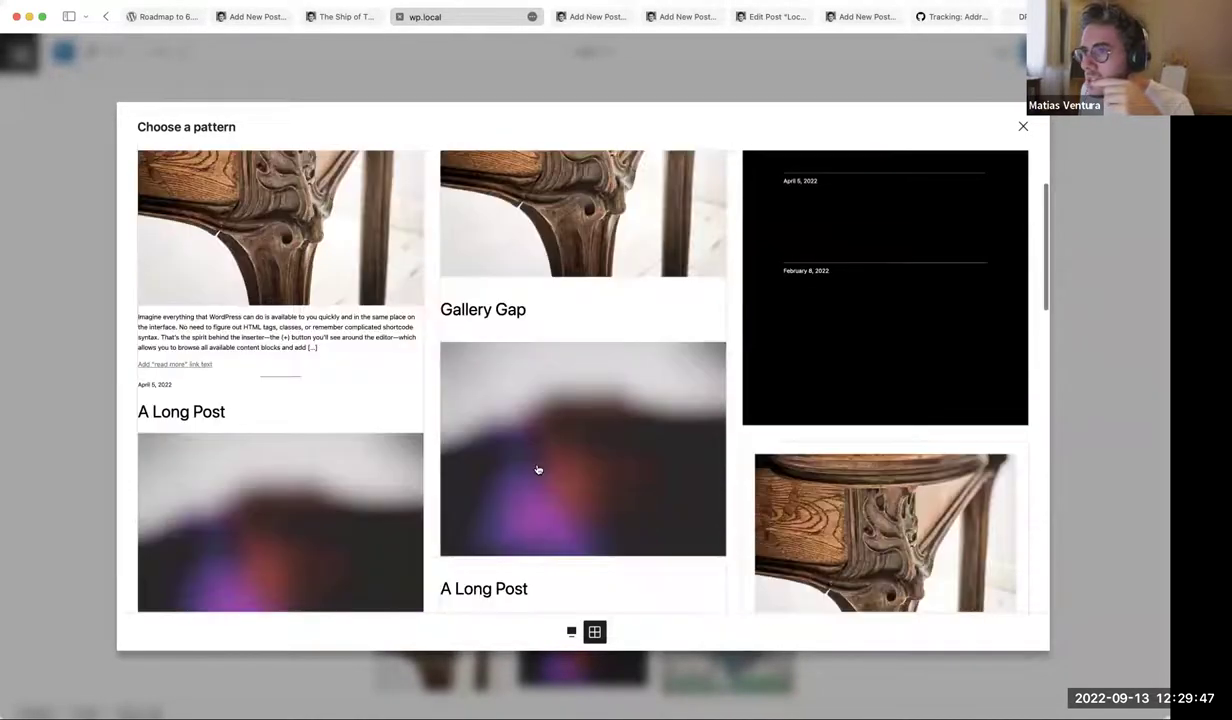
scroll(480, 420, up, 5)
scroll(440, 330, down, 5)
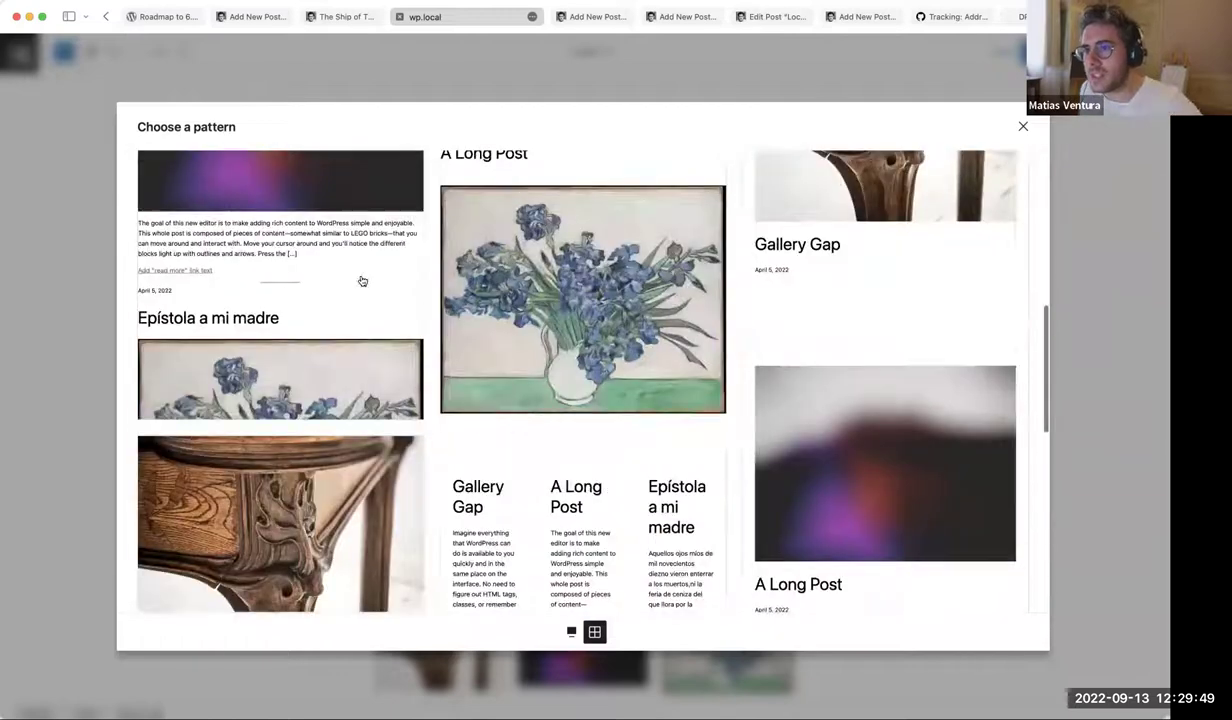
Apply the first pattern, with post title, featured image, excerpt and date, to the Posts List block
scroll(450, 510, up, 5)
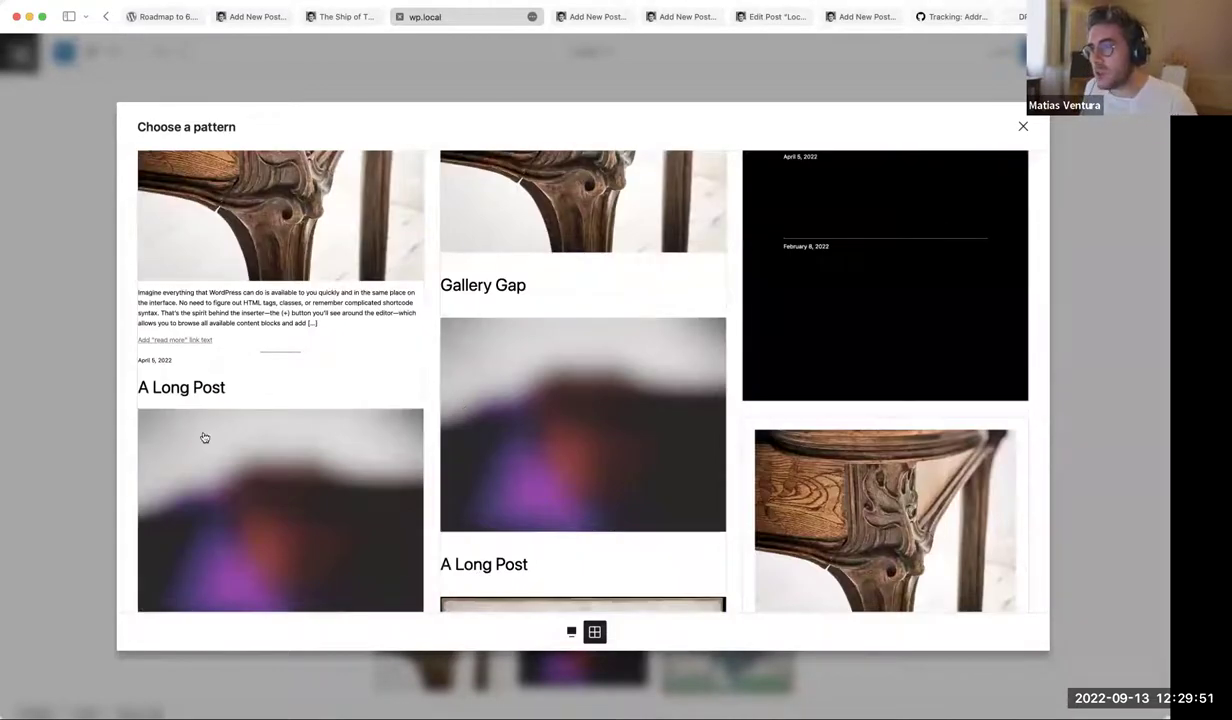
scroll(360, 330, up, 3)
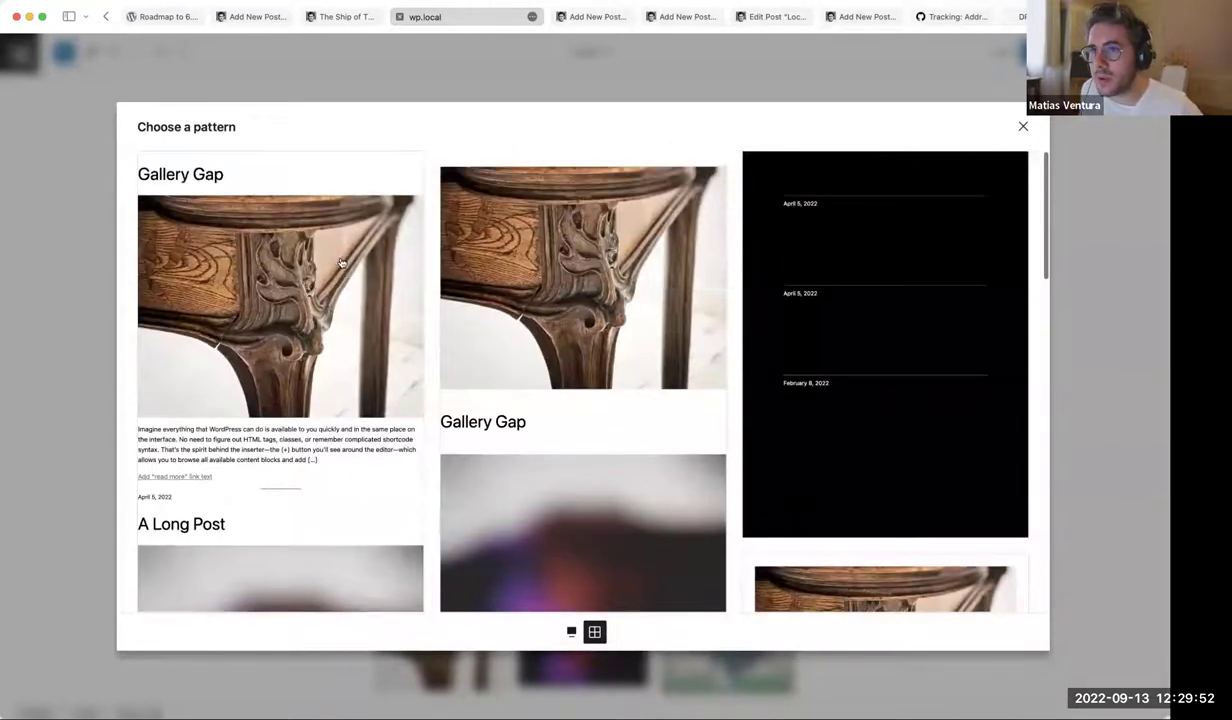
click(307, 455)
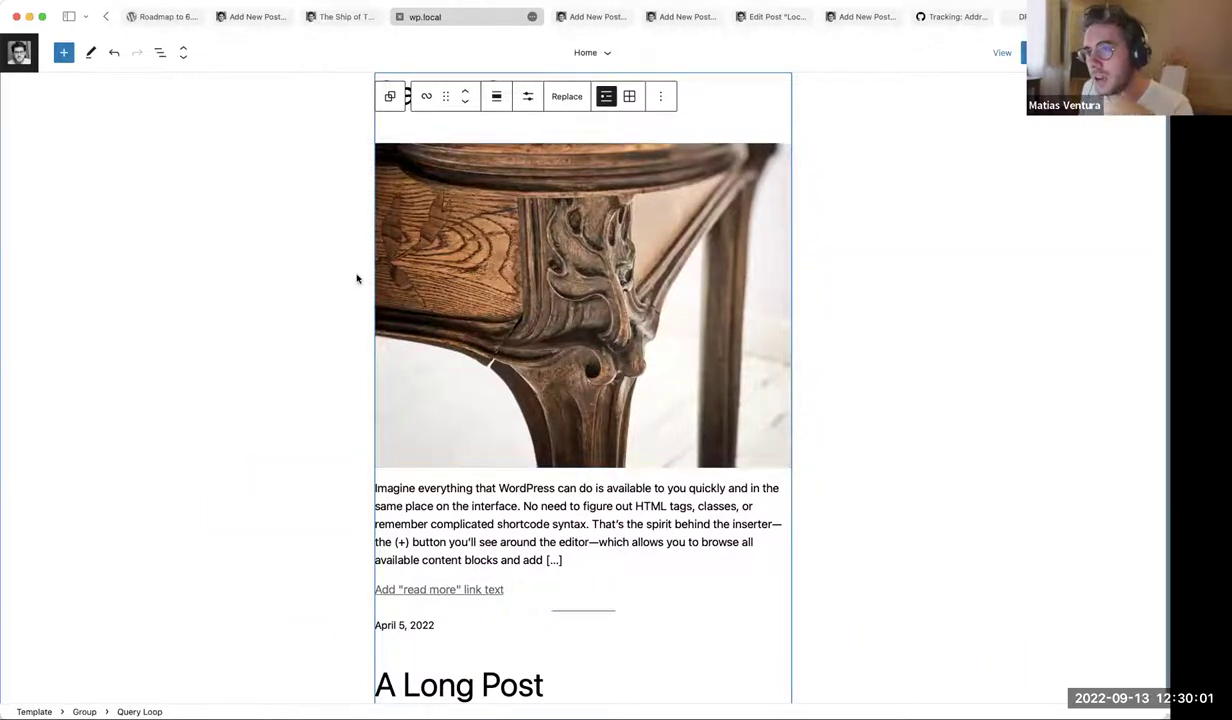
scroll(330, 354, up, 2)
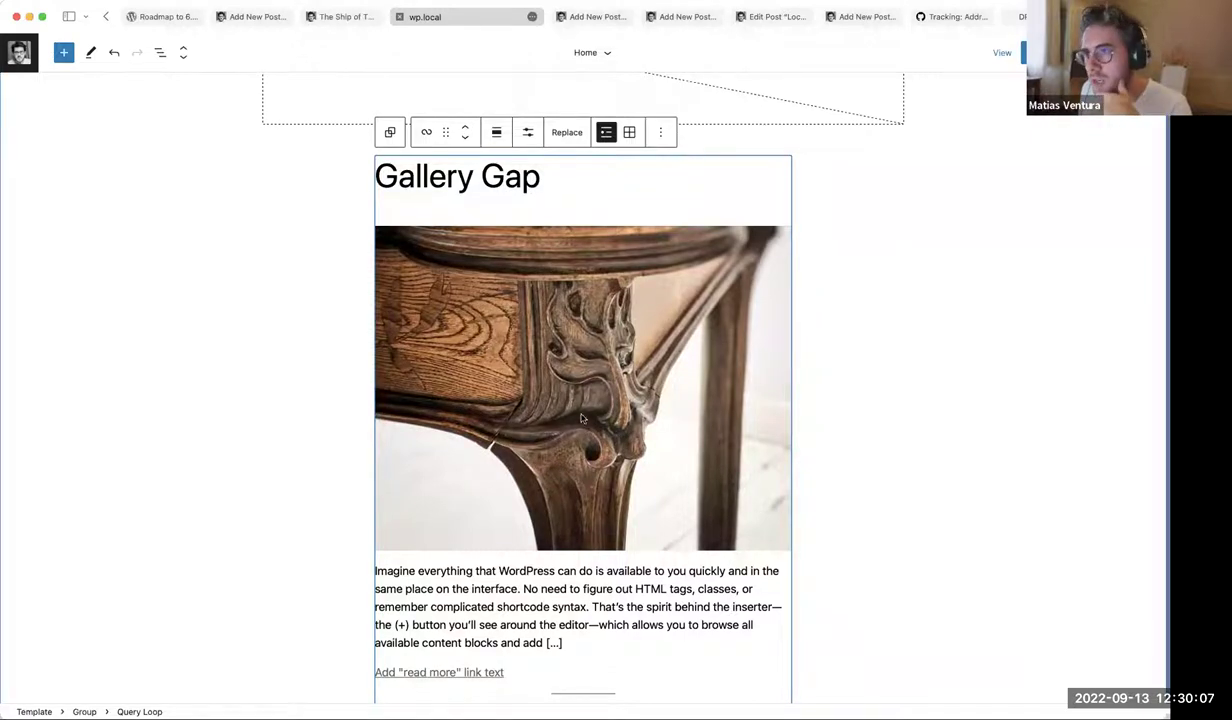
Search the block inserter for "catego", preview the Categories List block and close the inserter without adding anything
click(63, 52)
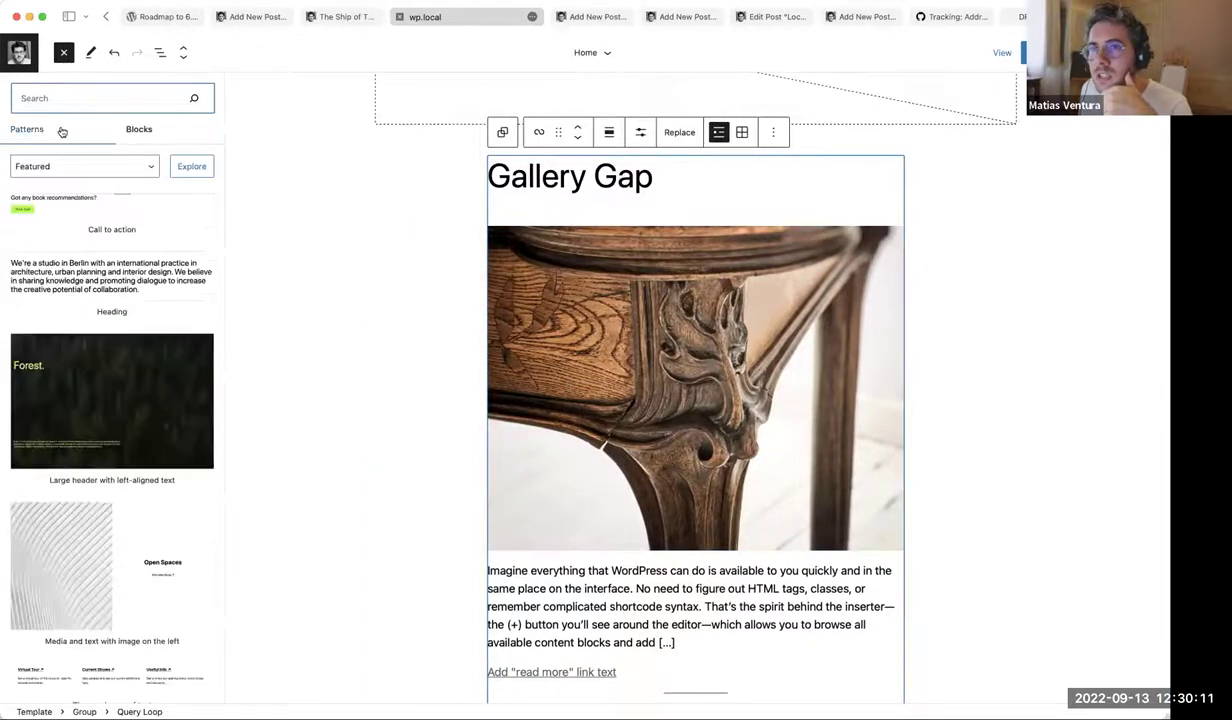
click(143, 129)
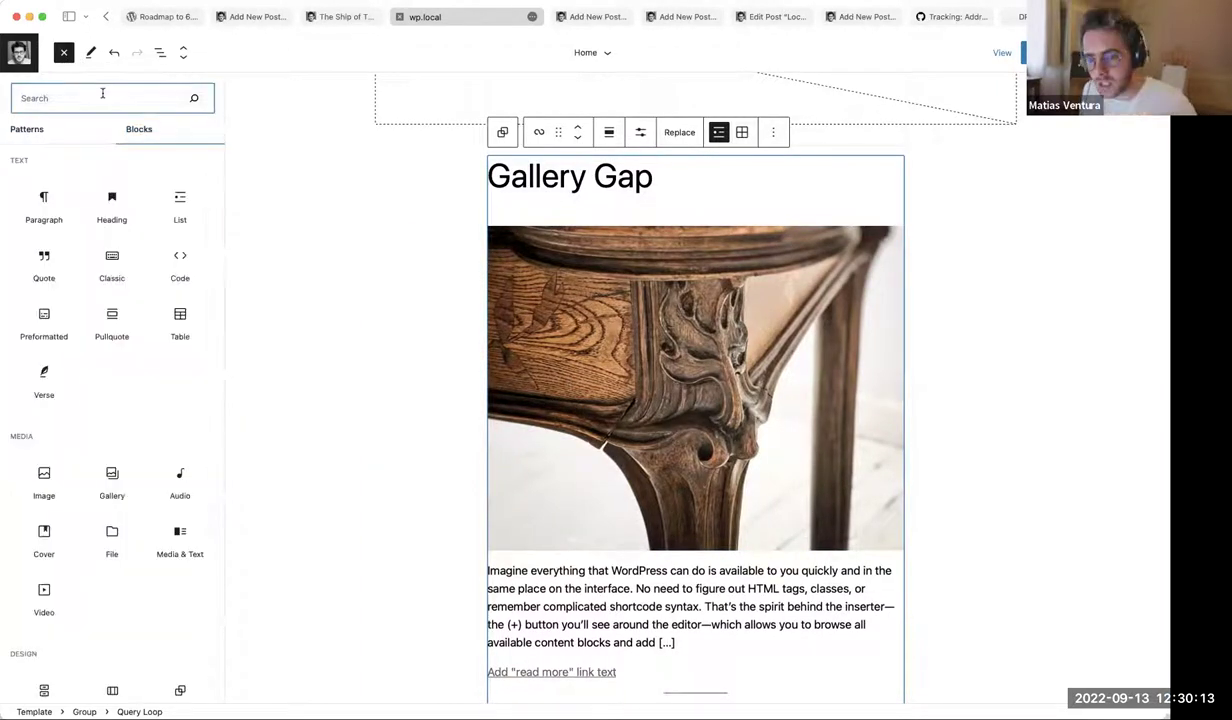
text(catego)
mouse_move(44, 178)
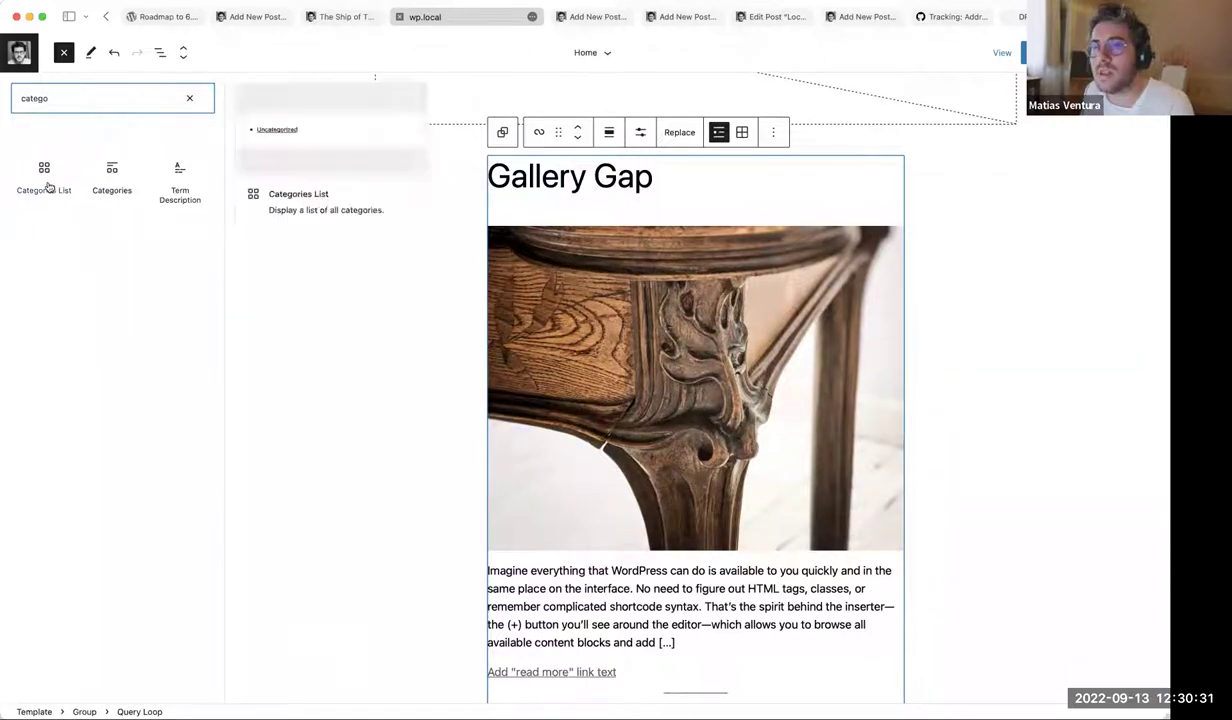
click(192, 101)
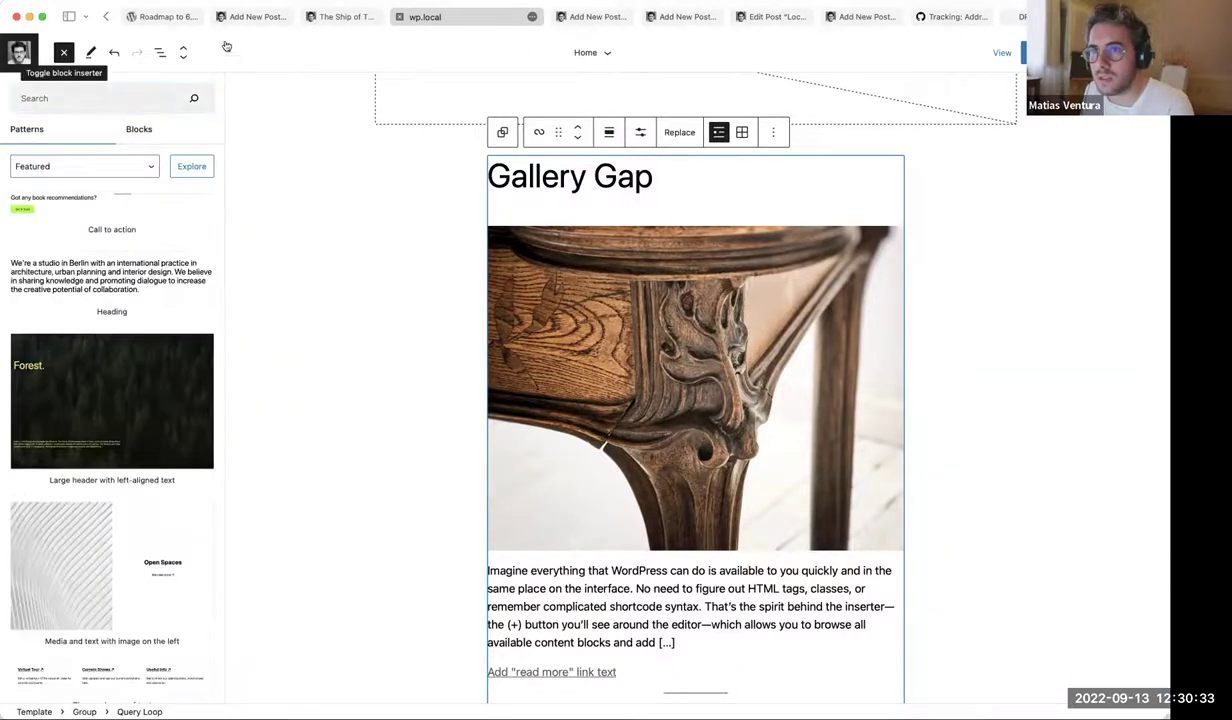
click(63, 52)
Return to the 6.1 notes and highlight the "More keyboard shortcuts" item under Blocks and "PHP hooks for theme.json" under Dev Tools
click(160, 16)
click(343, 17)
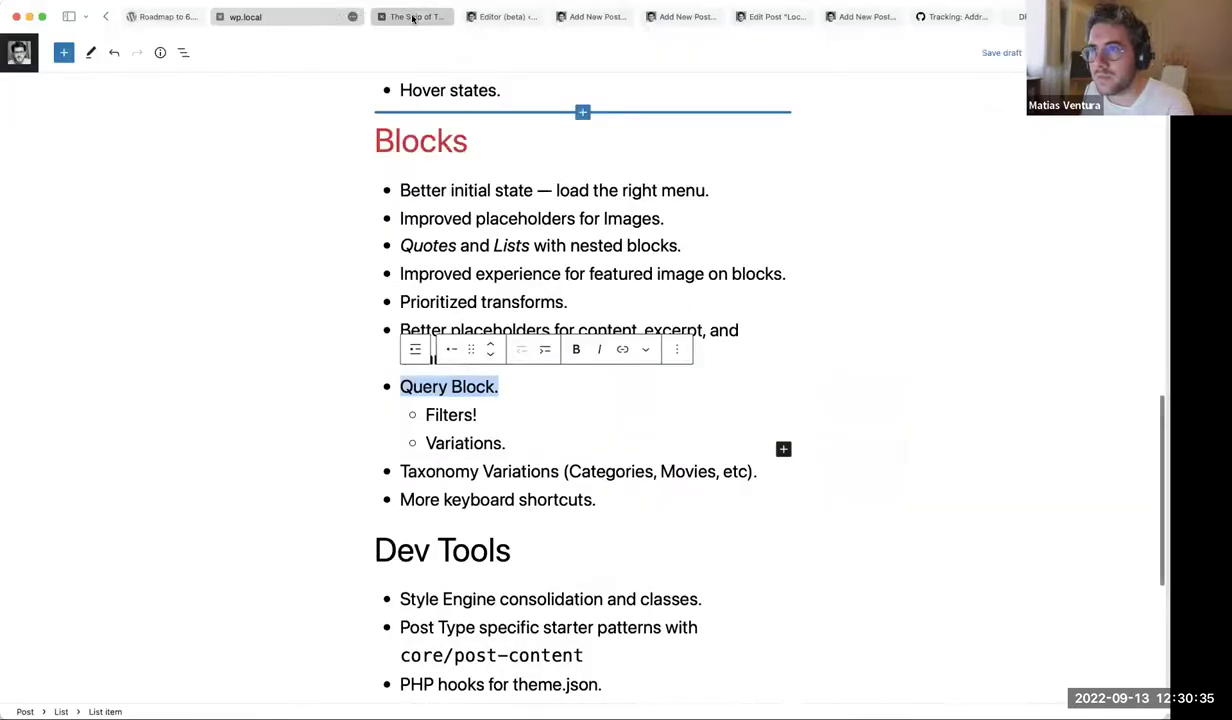
scroll(523, 465, down, 1)
scroll(523, 465, down, 1)
click(502, 427)
triple_click(483, 431)
click(508, 447)
triple_click(508, 447)
scroll(325, 390, down, 5)
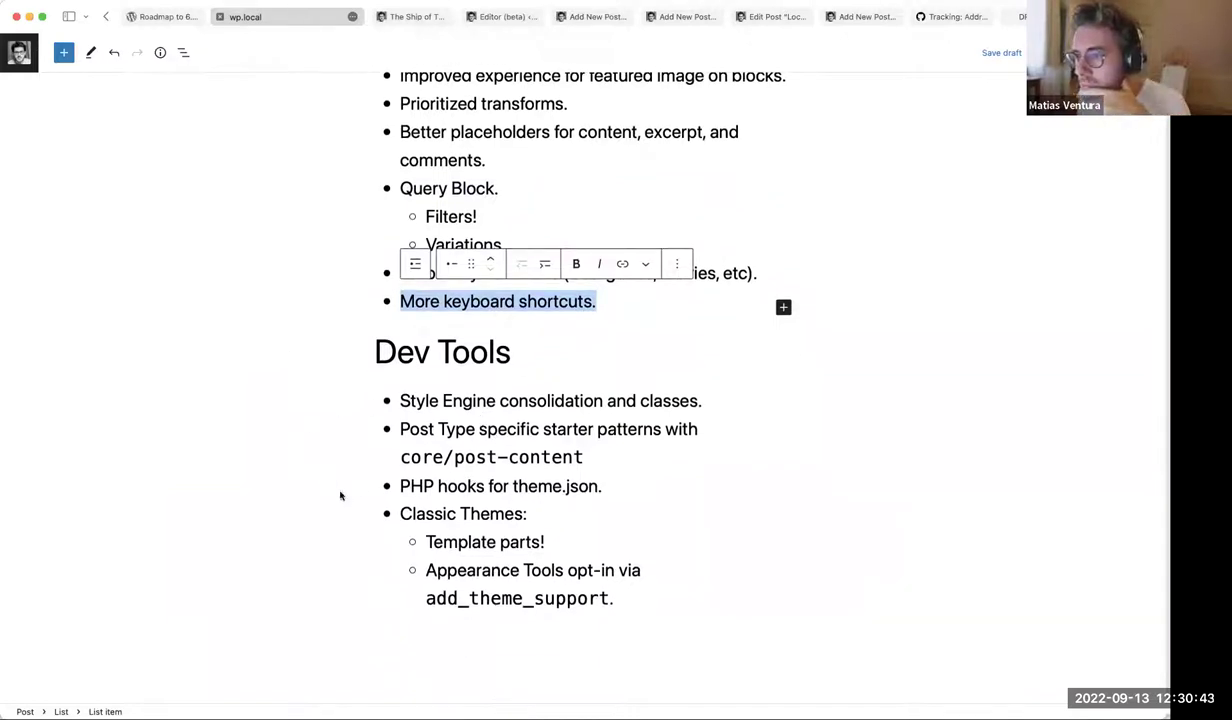
triple_click(483, 485)
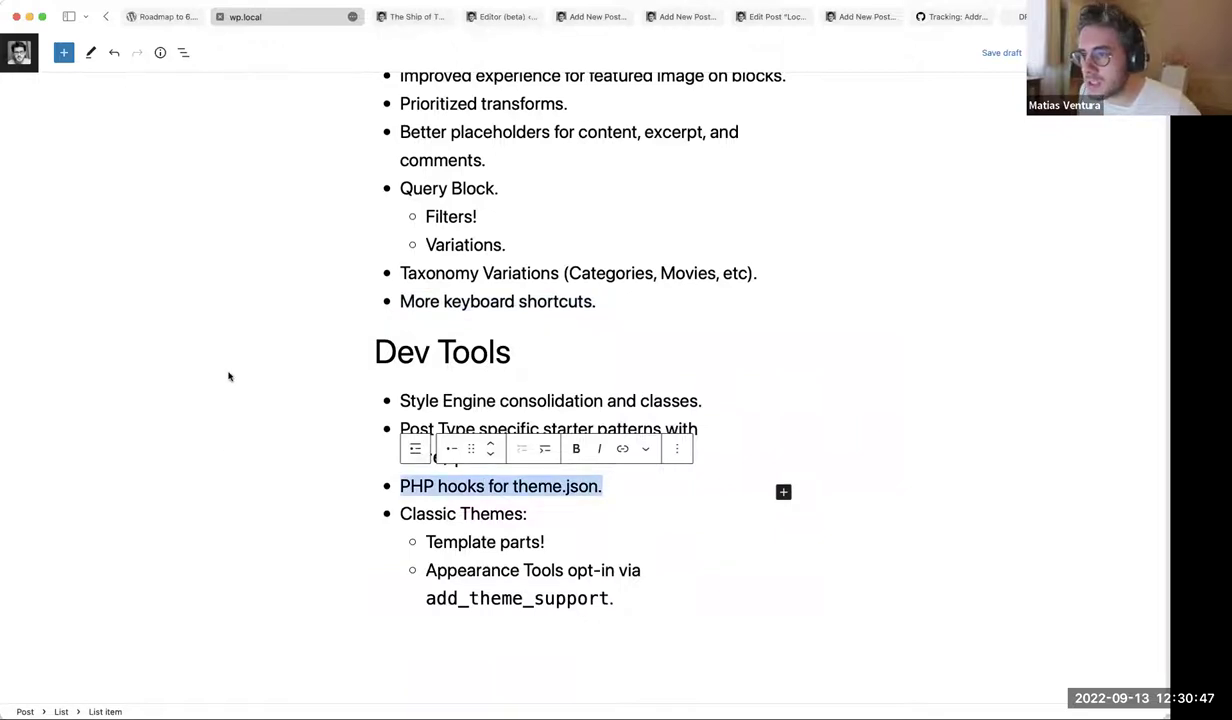
scroll(226, 345, up, 10)
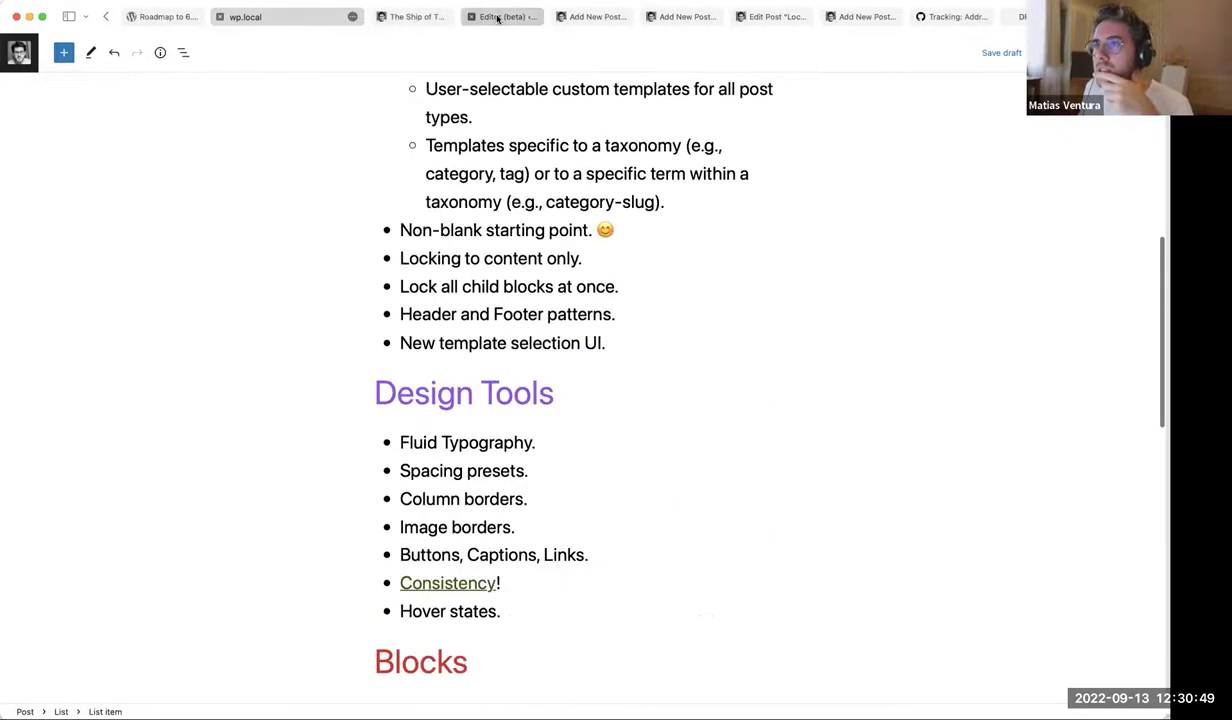
Switch to the Home template, show the global Styles options beside the header image, and close them again
click(488, 17)
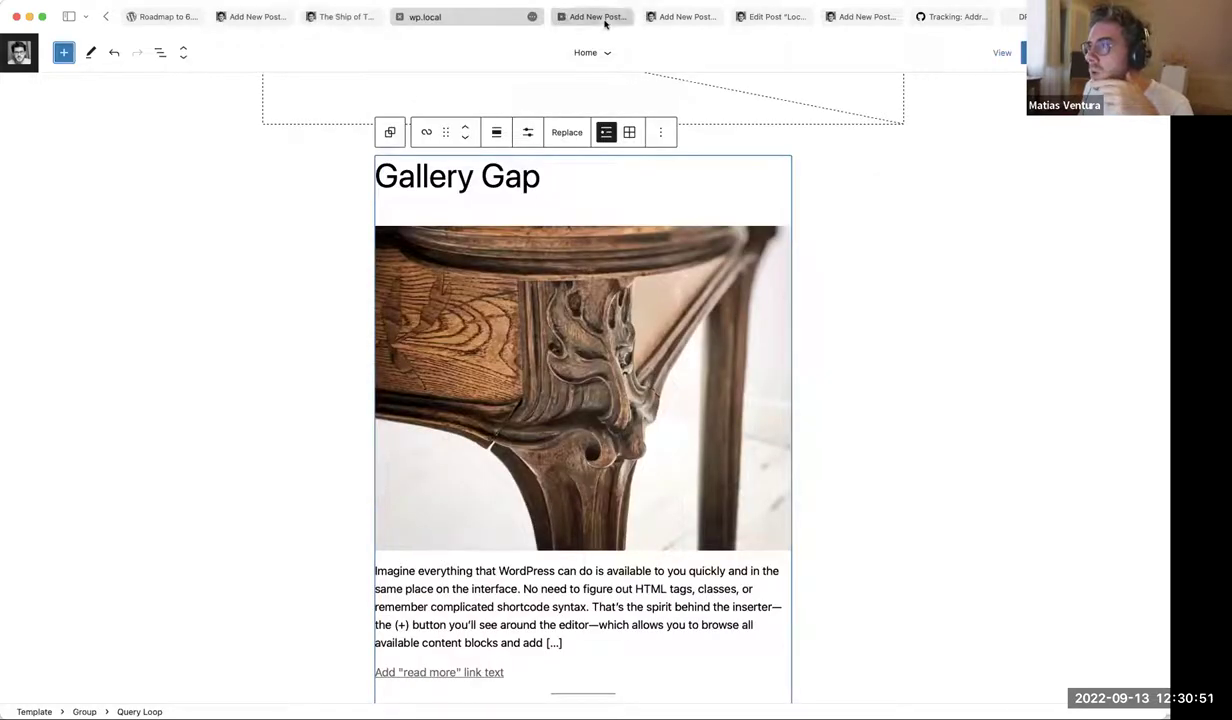
click(1090, 52)
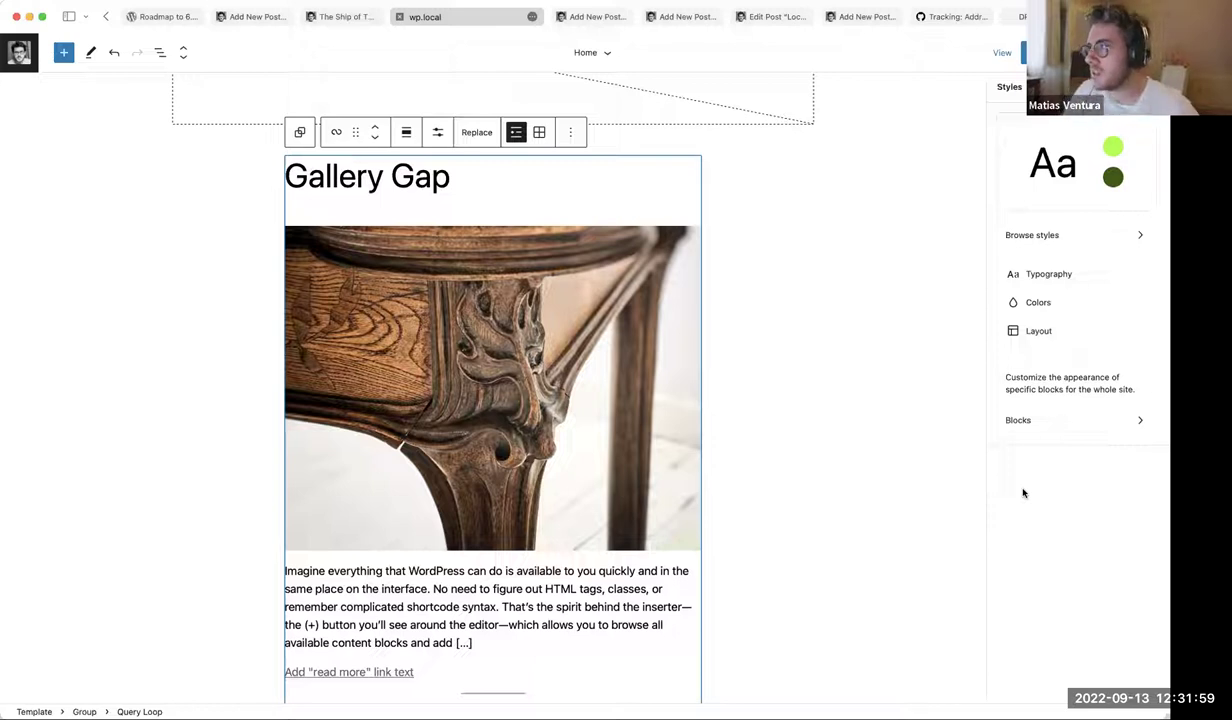
scroll(612, 315, up, 3)
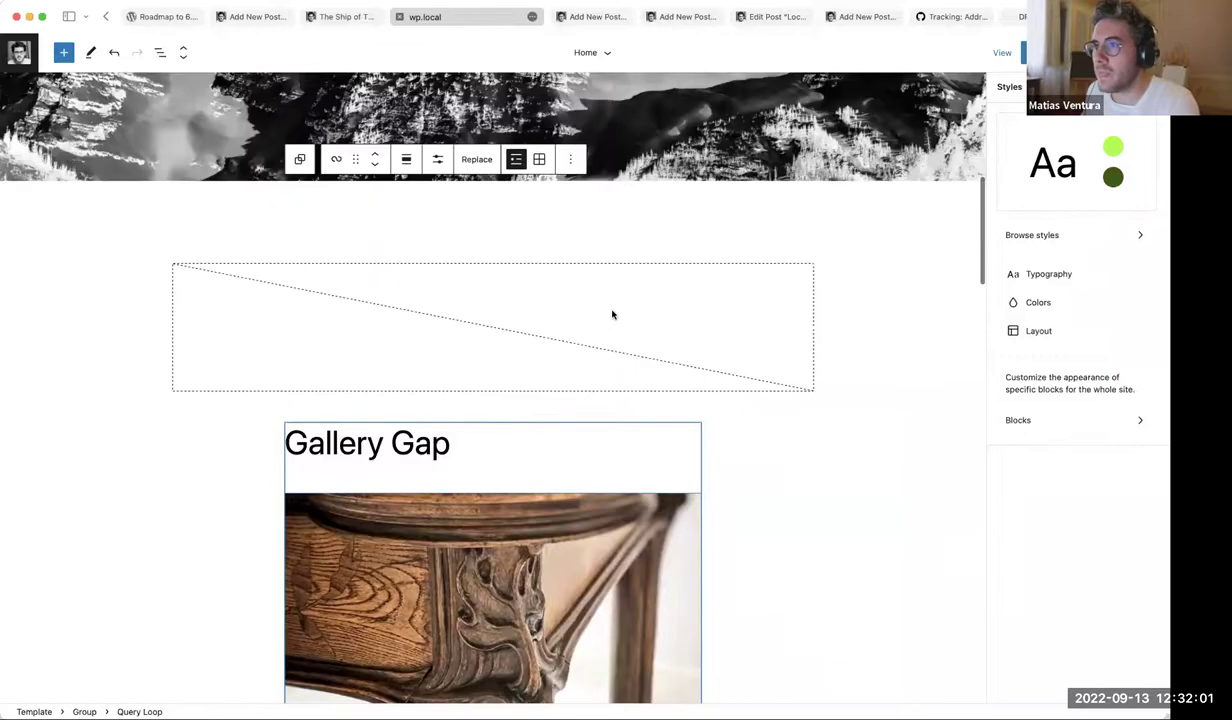
scroll(612, 315, up, 4)
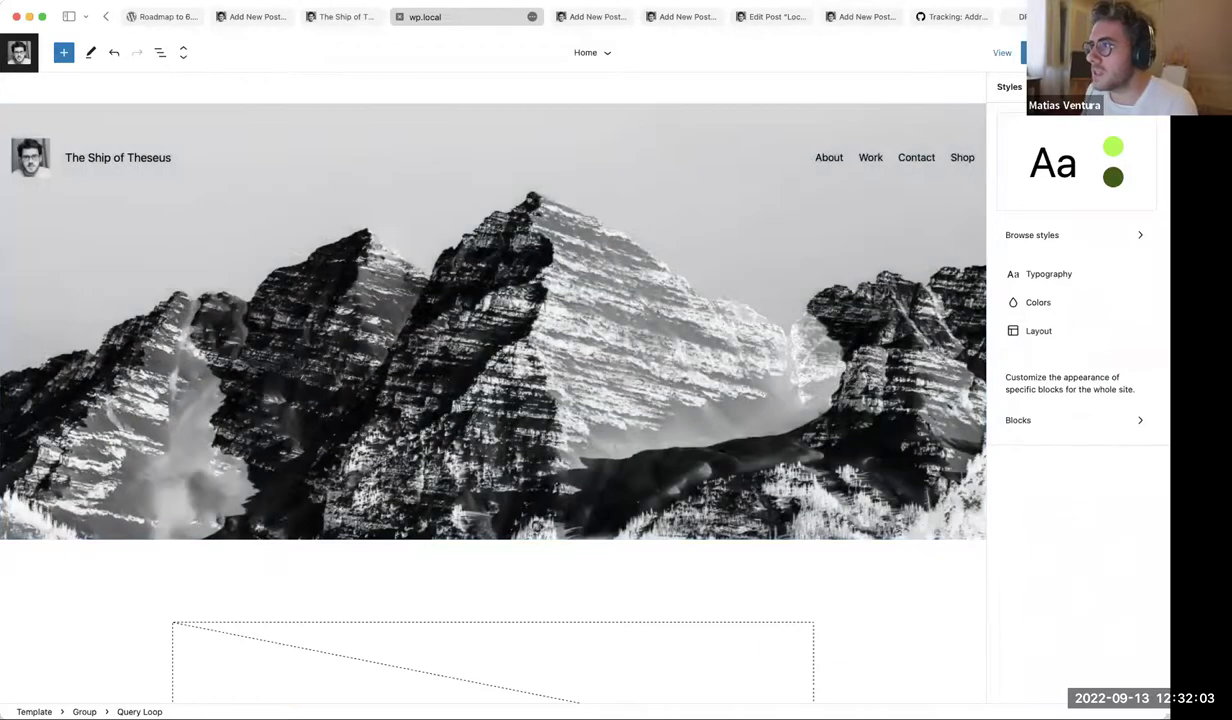
key(ctrl+shift+comma)
click(313, 91)
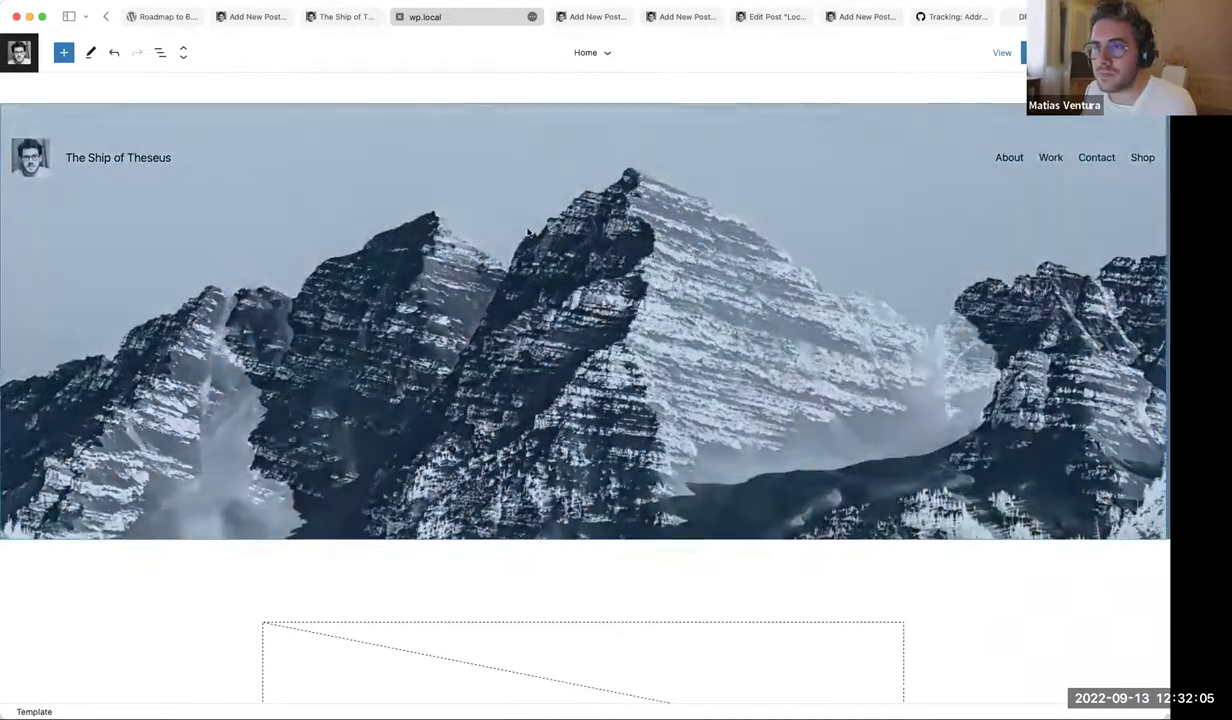
scroll(548, 306, down, 5)
scroll(420, 190, up, 5)
Review the 6.1 notes from the Dev Tools list back up to the opening title, and switch to the Roadmap to 6.1 page
click(252, 16)
scroll(660, 320, down, 7)
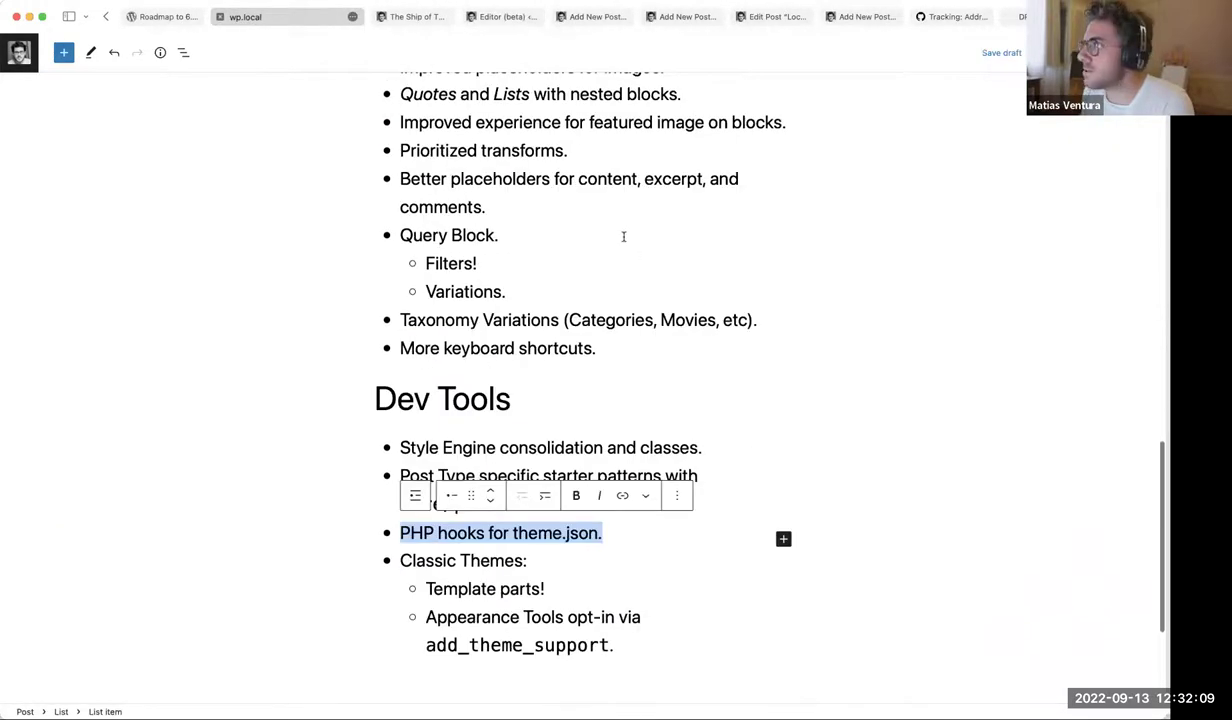
scroll(623, 358, down, 3)
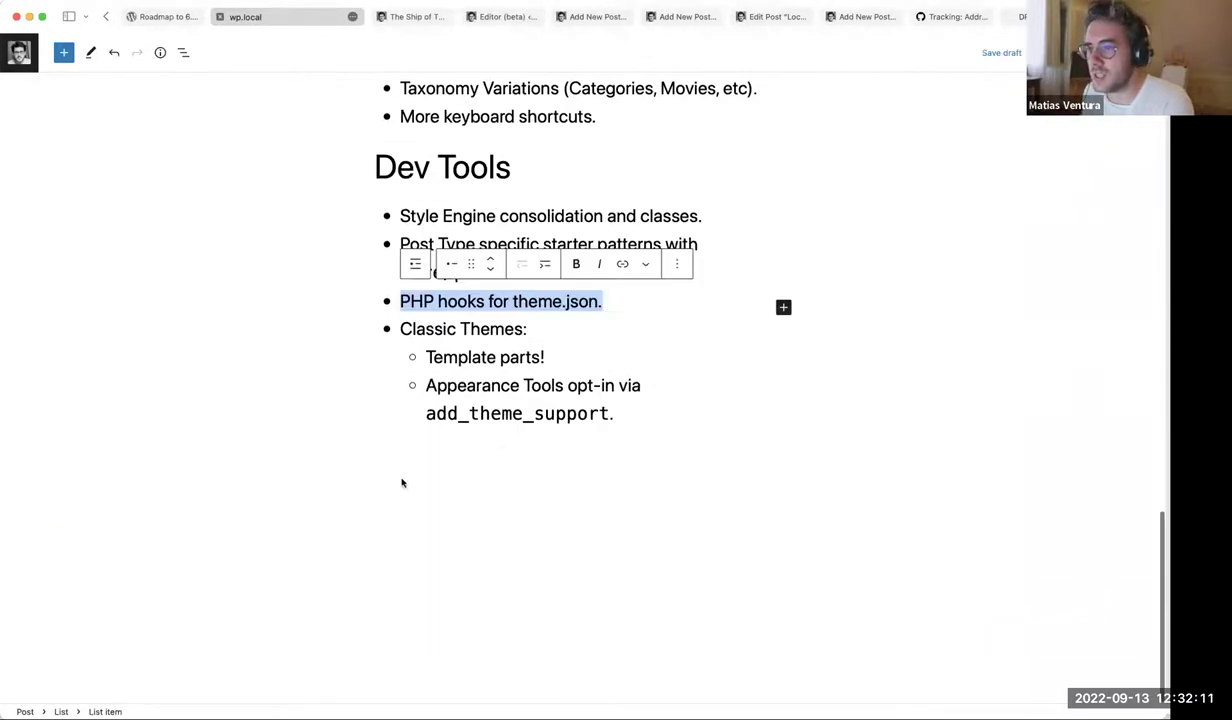
scroll(345, 445, up, 3)
click(519, 372)
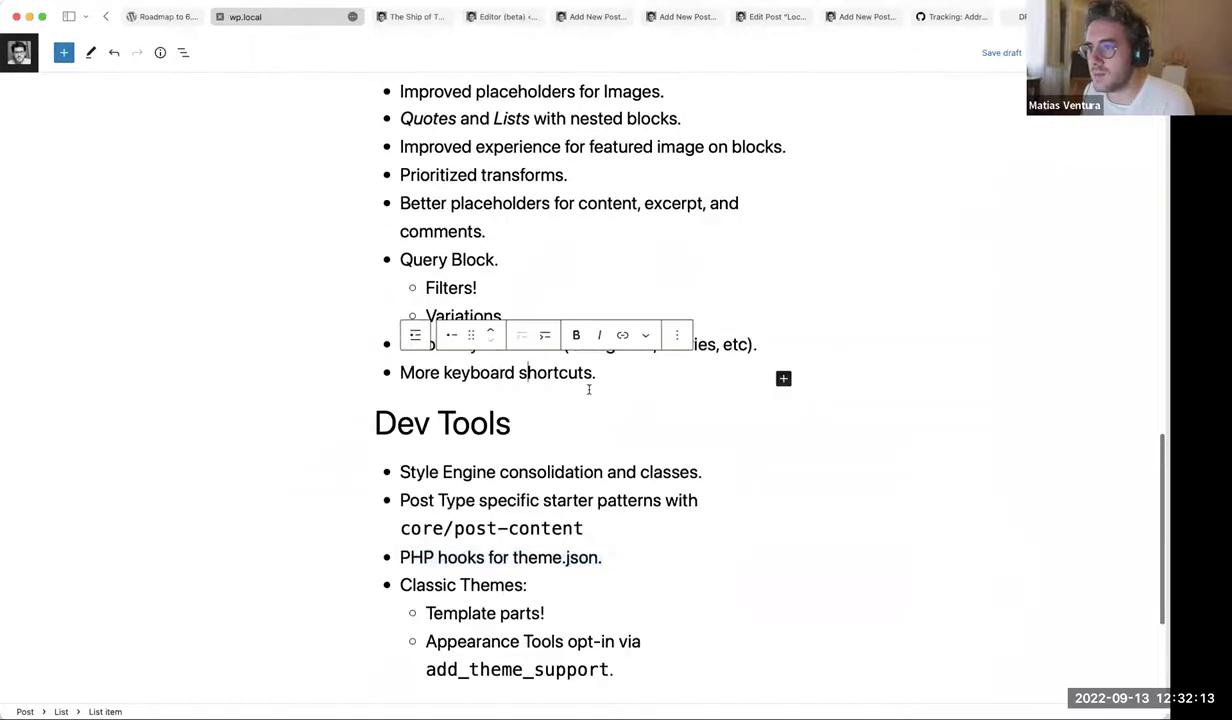
scroll(616, 330, up, 15)
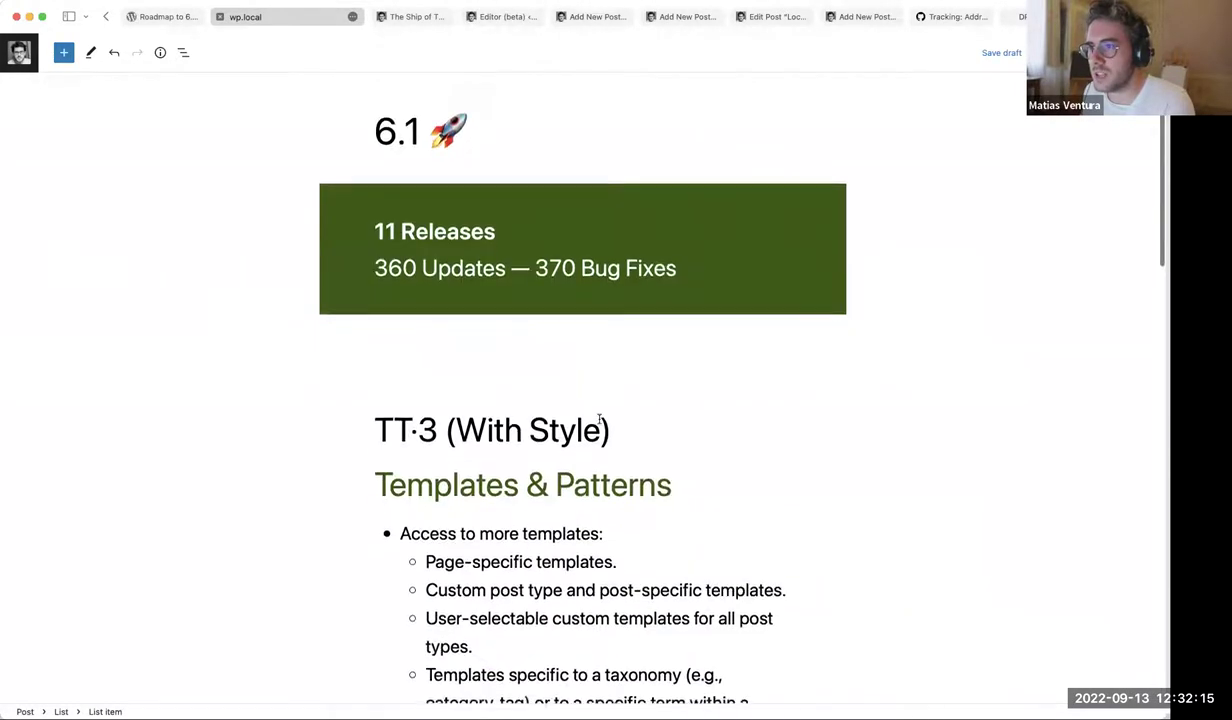
scroll(600, 420, down, 6)
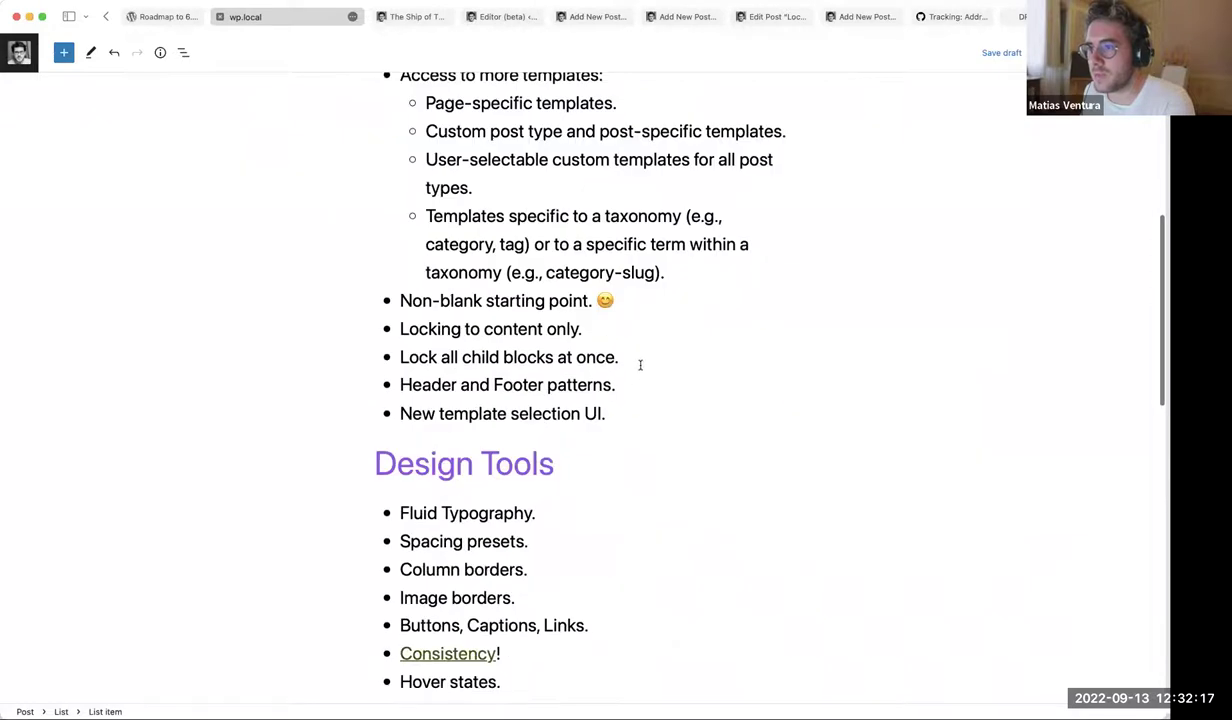
scroll(640, 365, down, 3)
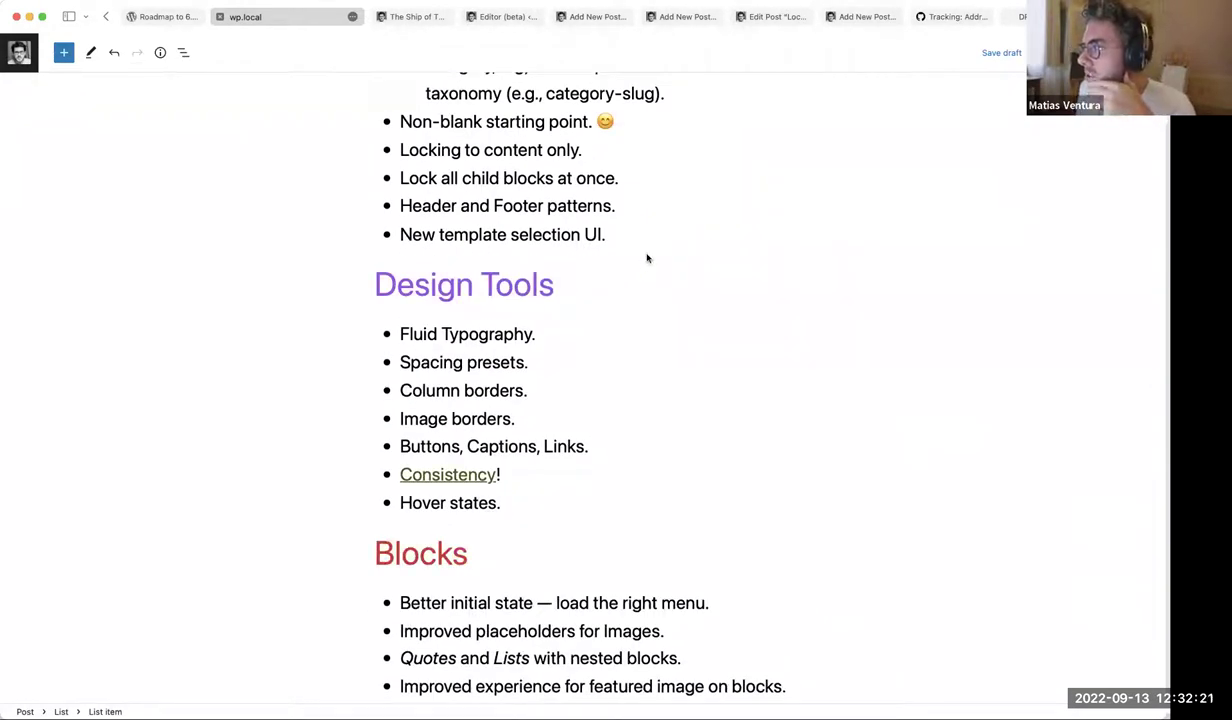
scroll(650, 265, up, 9)
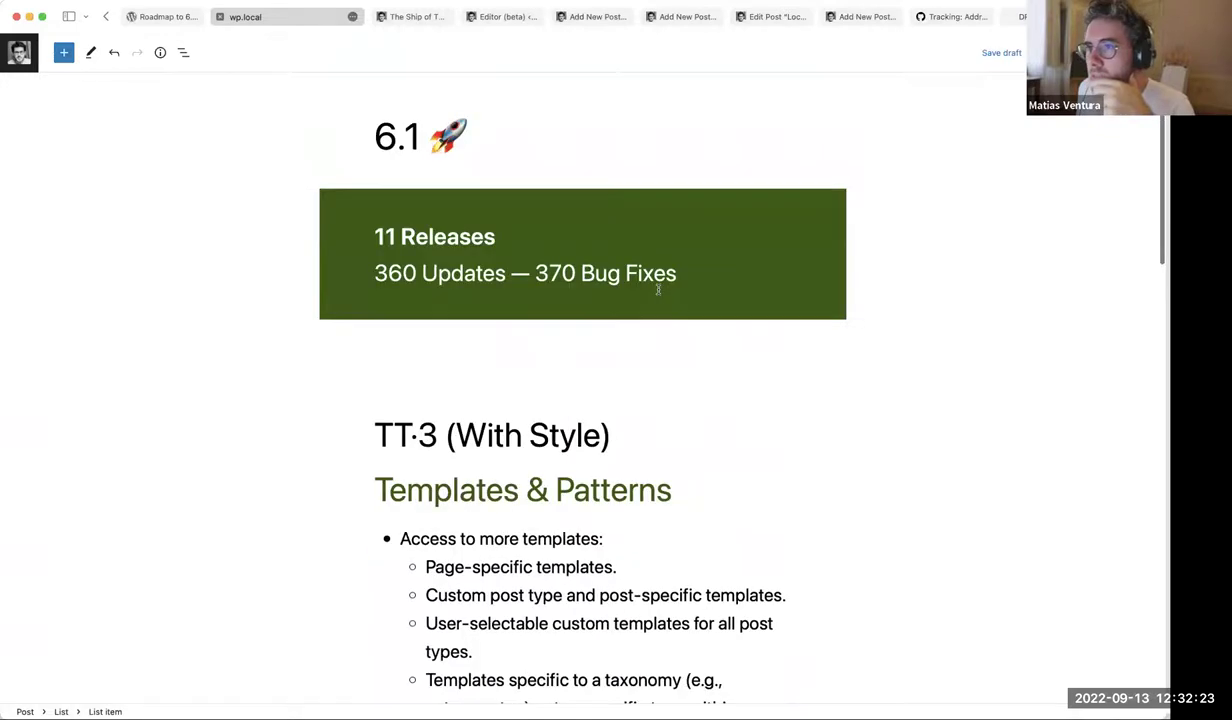
click(148, 17)
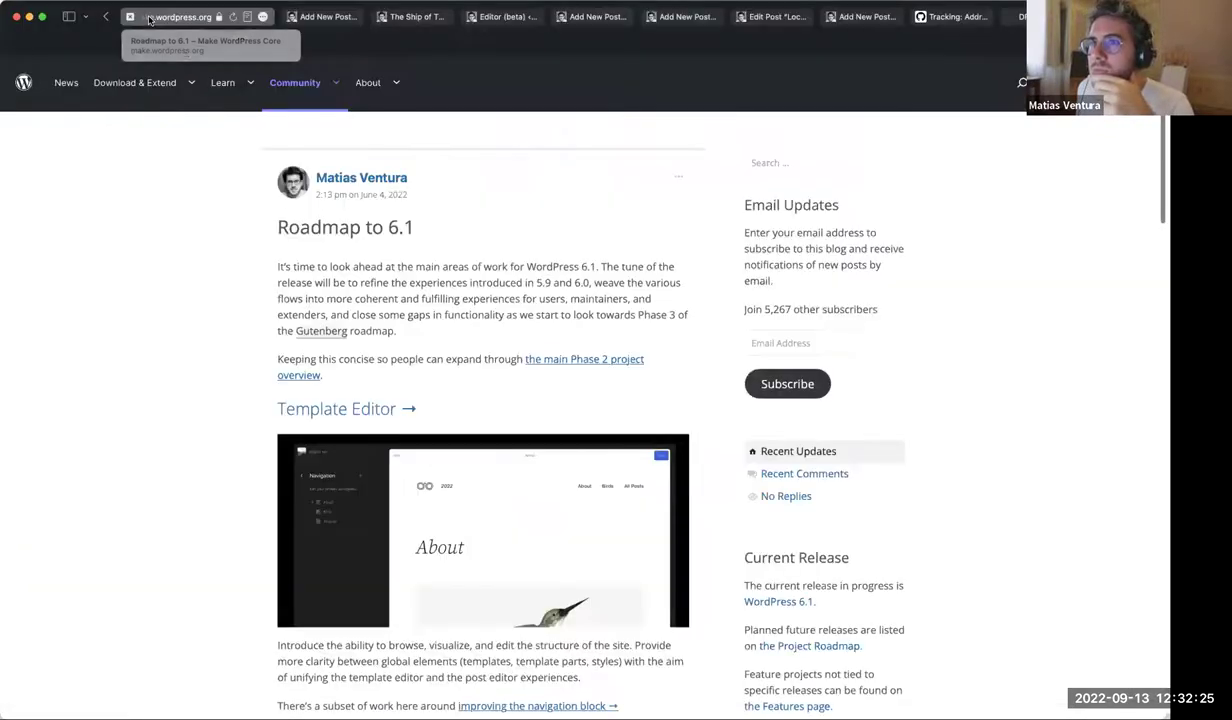